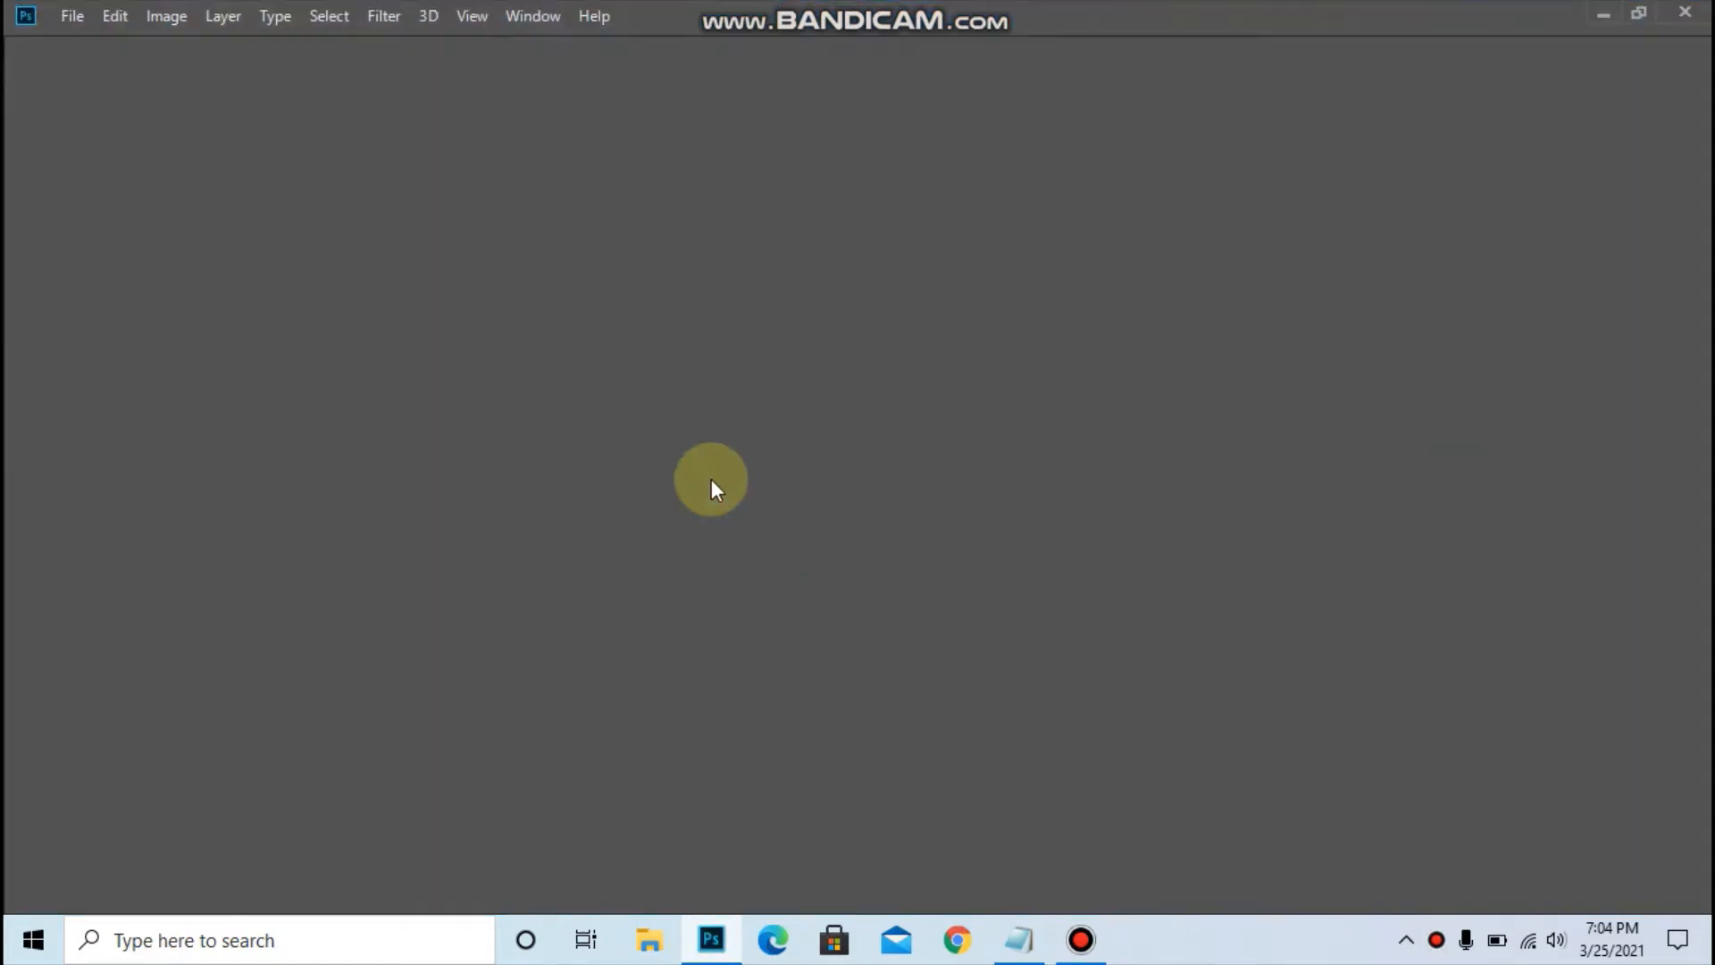
# Step: Create a new document 4 inches wide and 5 inches high at 300 pixels/inch with a white background
pyautogui.click(56, 12)
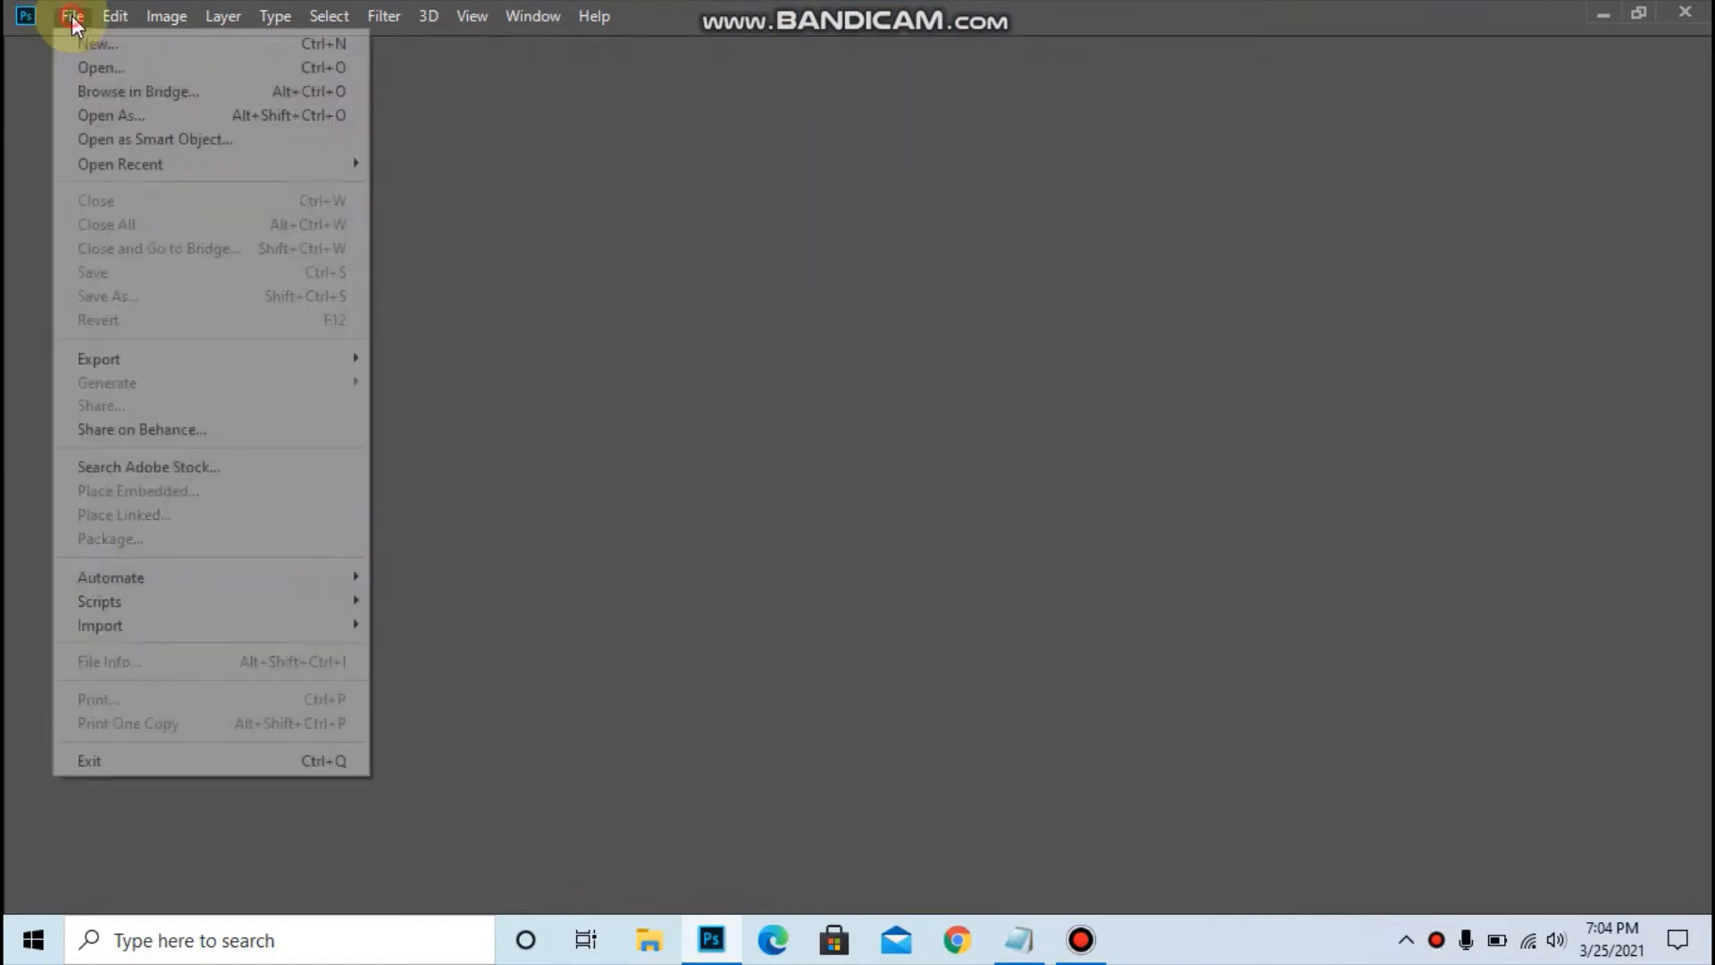
pyautogui.click(96, 49)
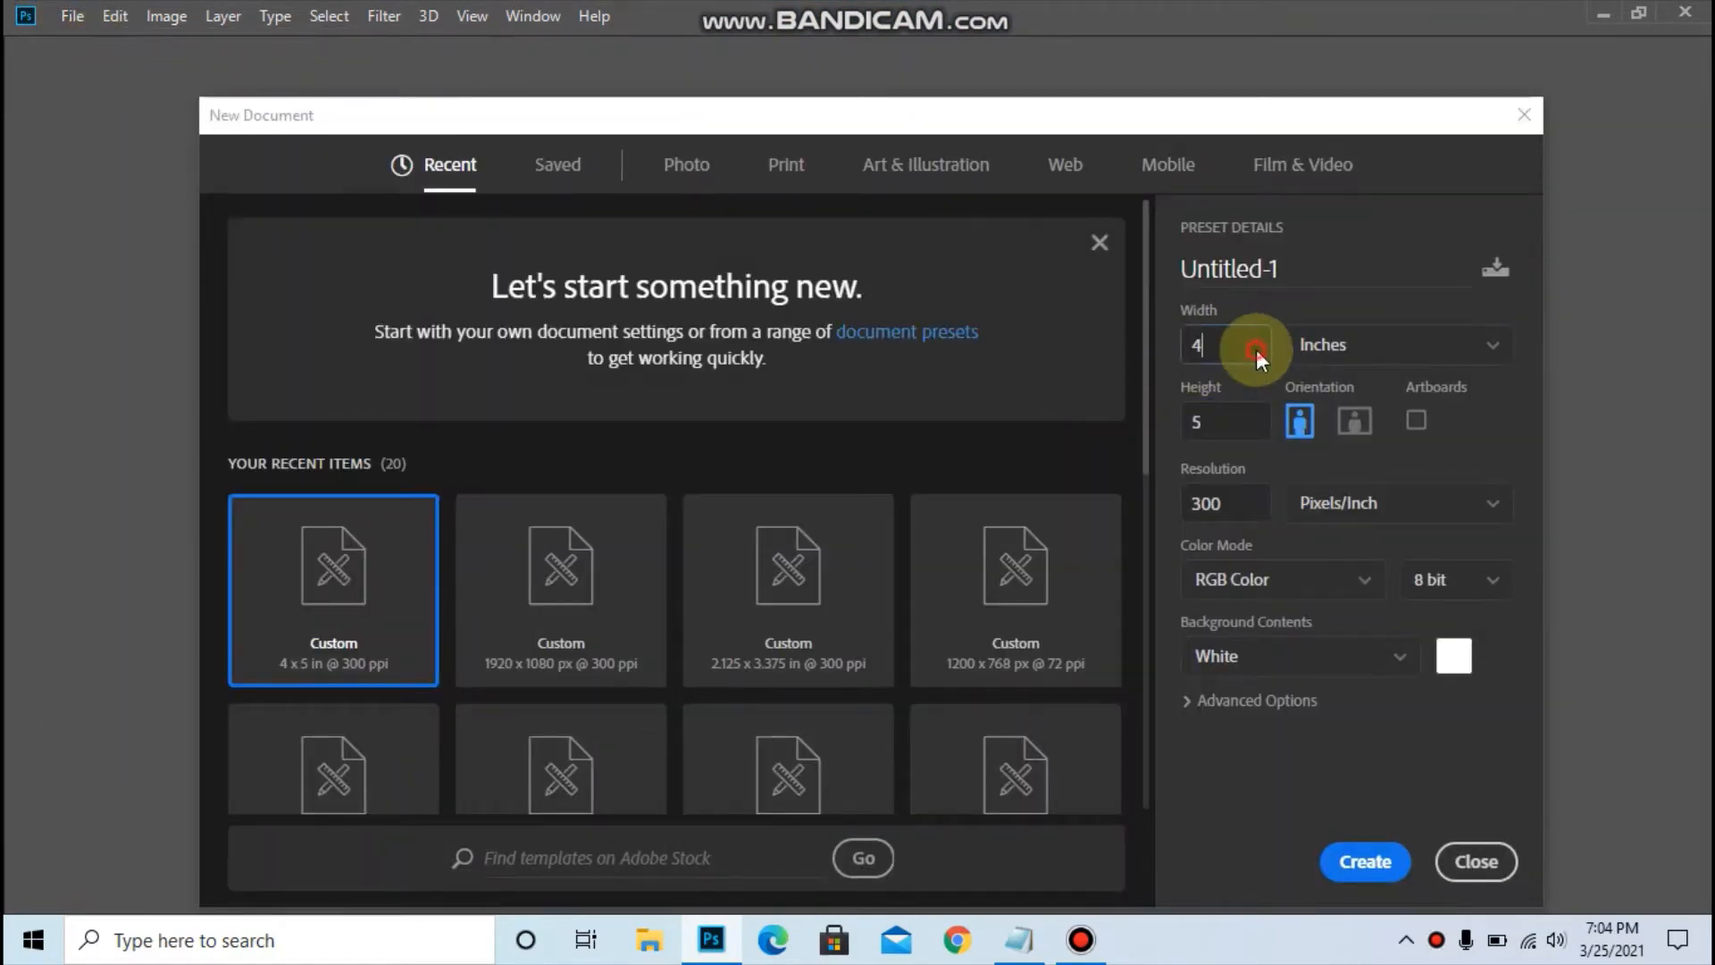
pyautogui.click(1255, 351)
pyautogui.press('Tab')
pyautogui.click(1231, 497)
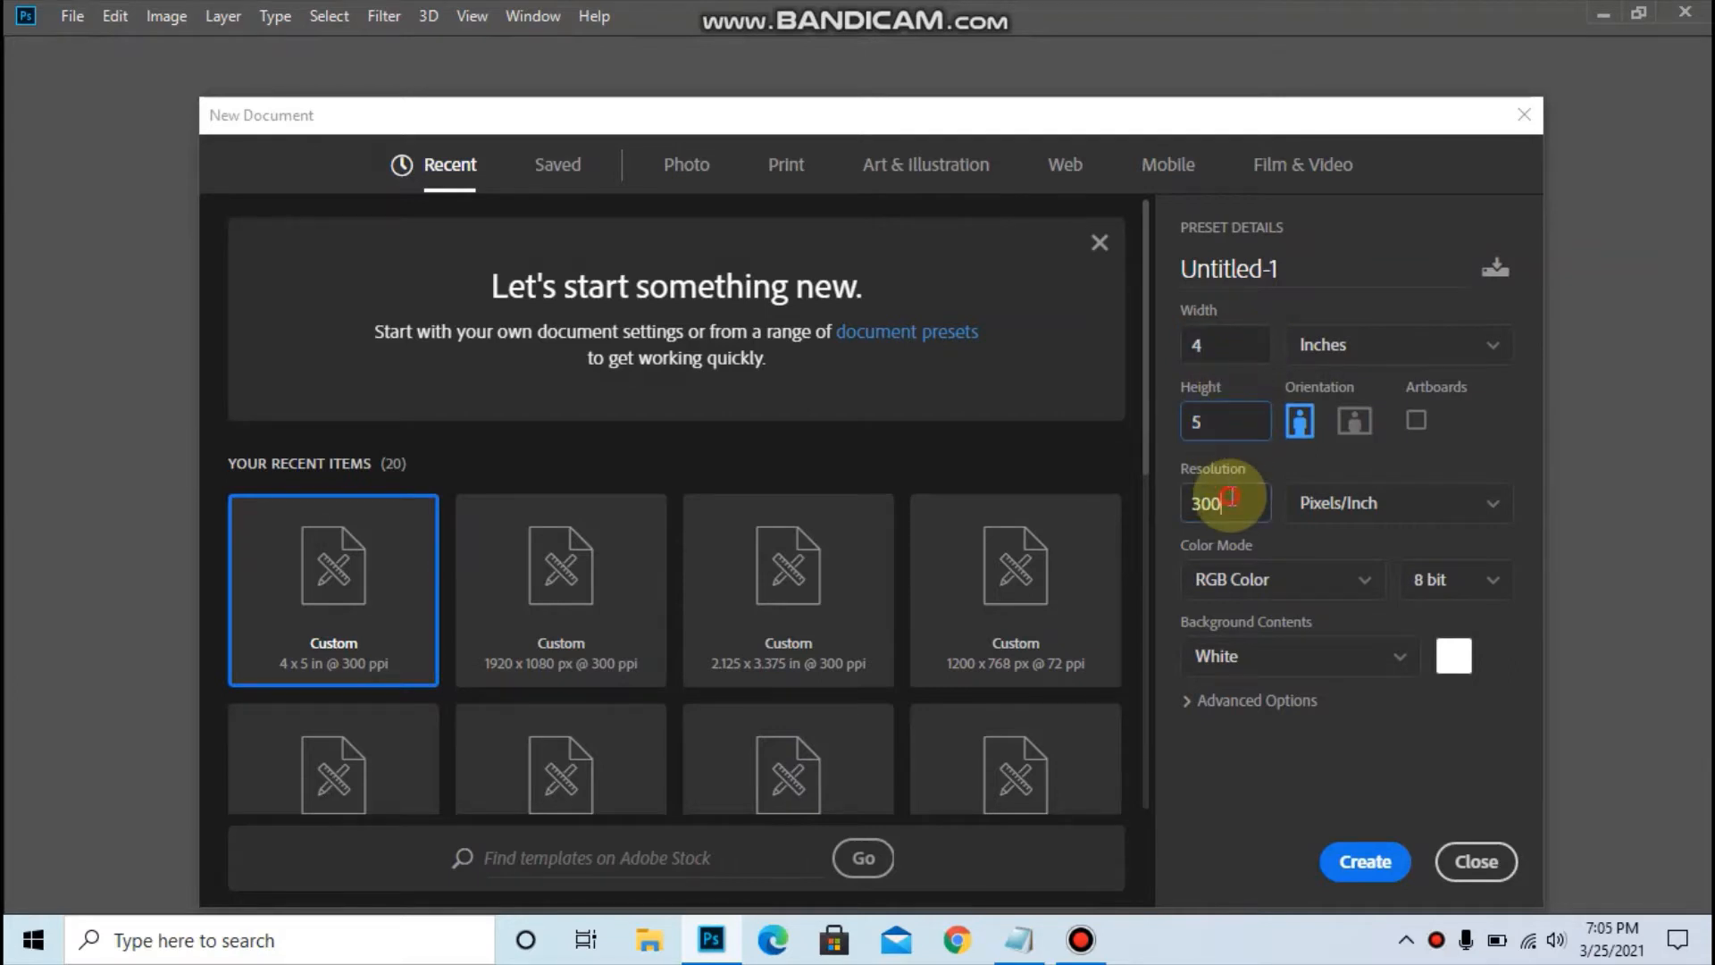
pyautogui.click(1375, 862)
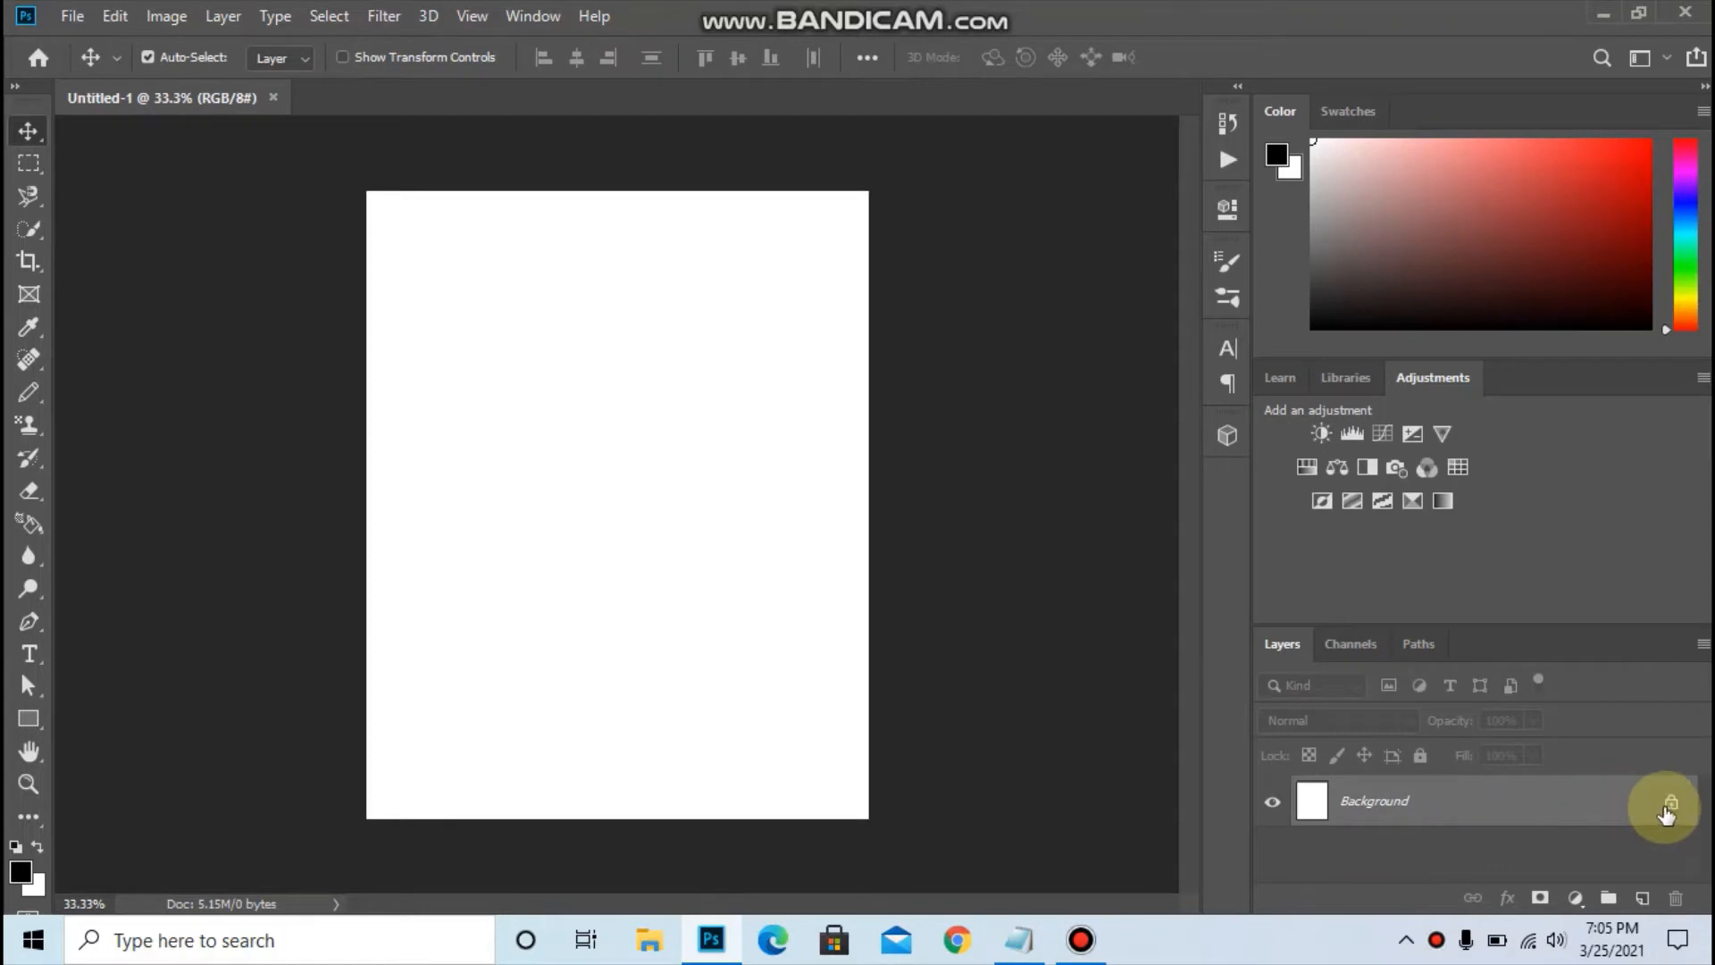
# Step: Unlock the Background layer and open the fill colour picker for it
pyautogui.click(1669, 802)
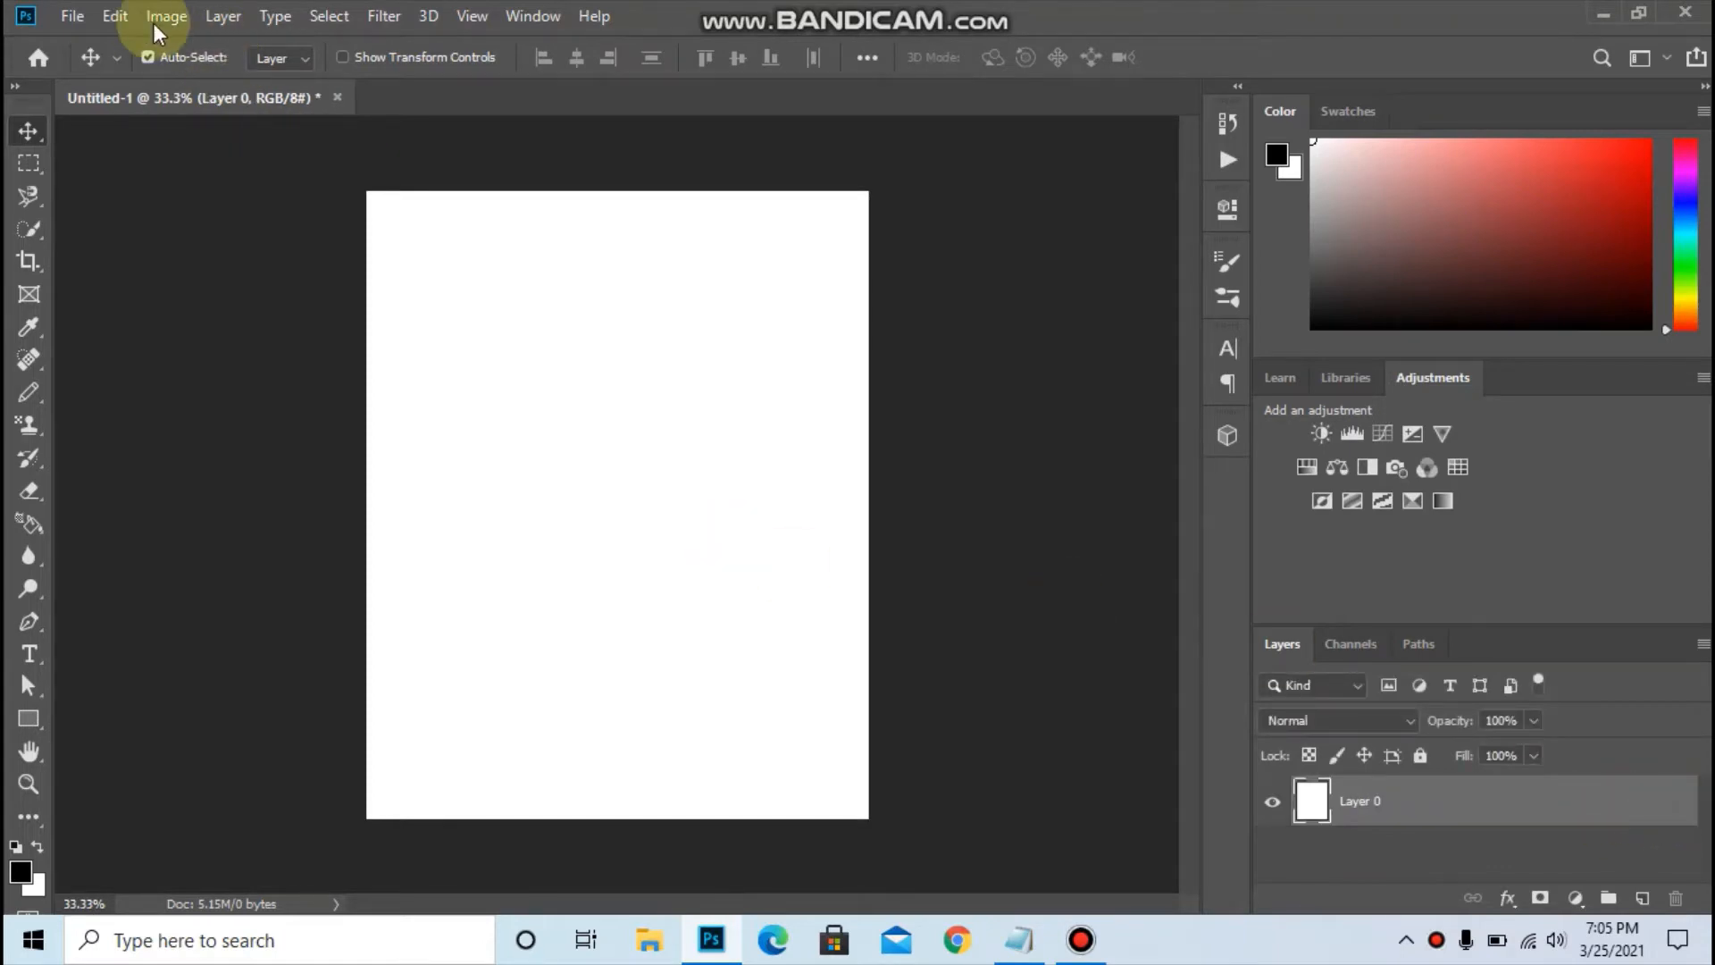
pyautogui.click(116, 16)
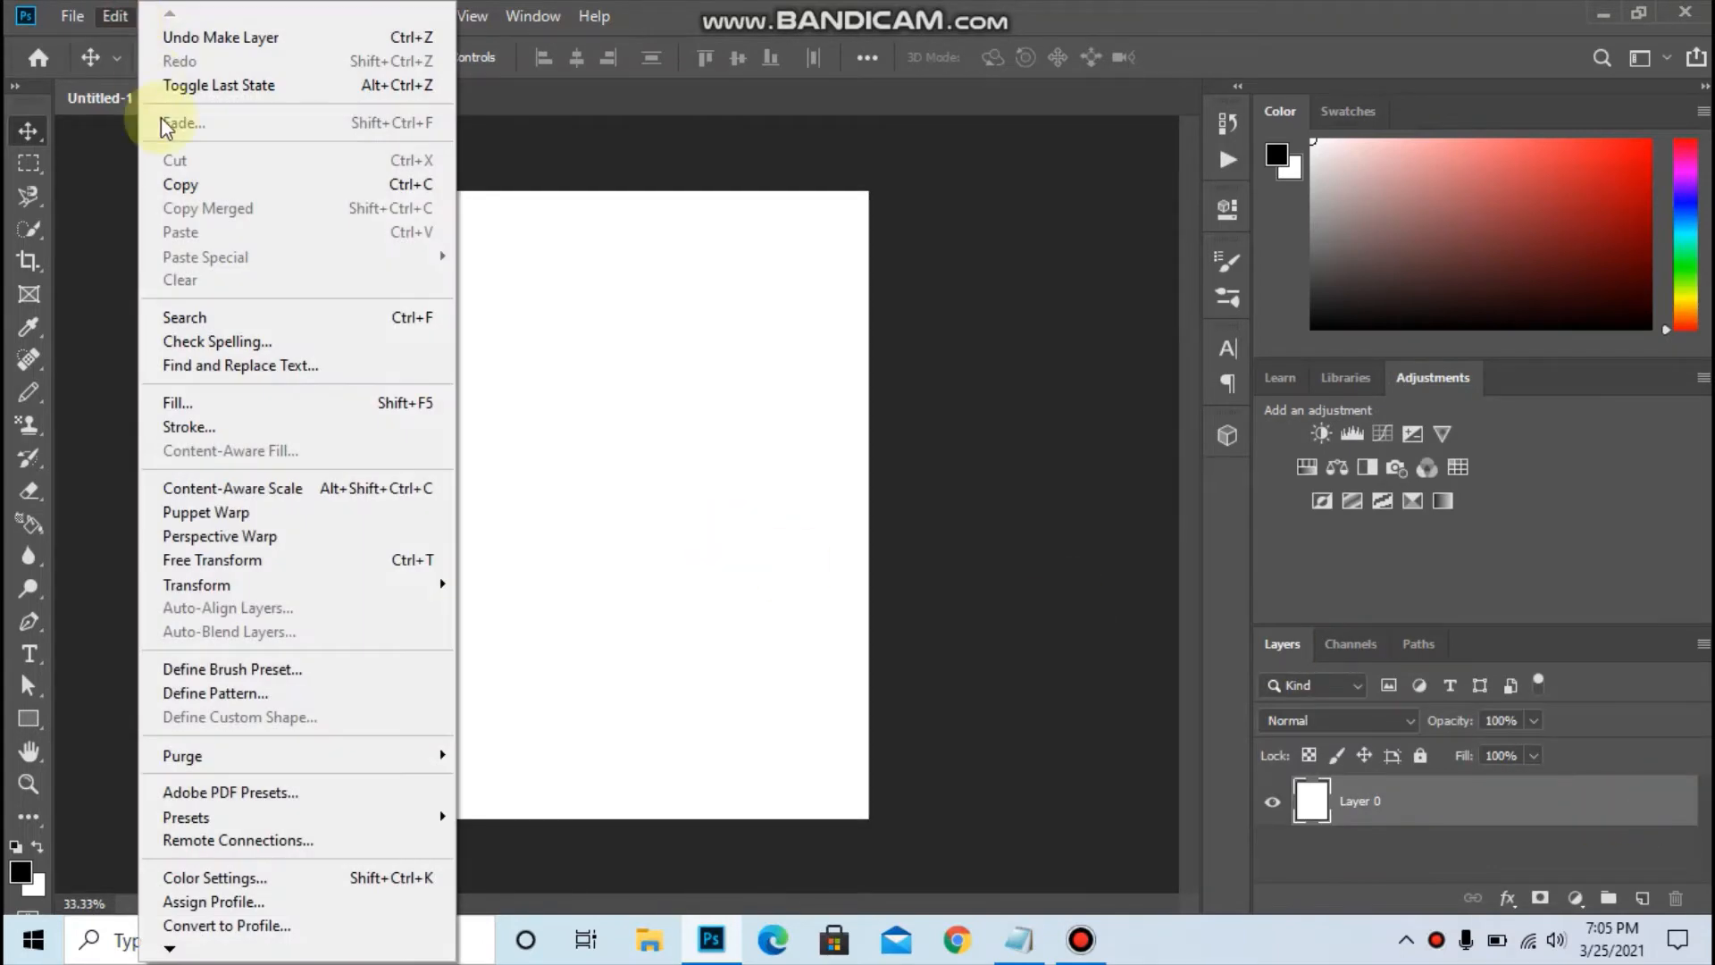
pyautogui.click(185, 401)
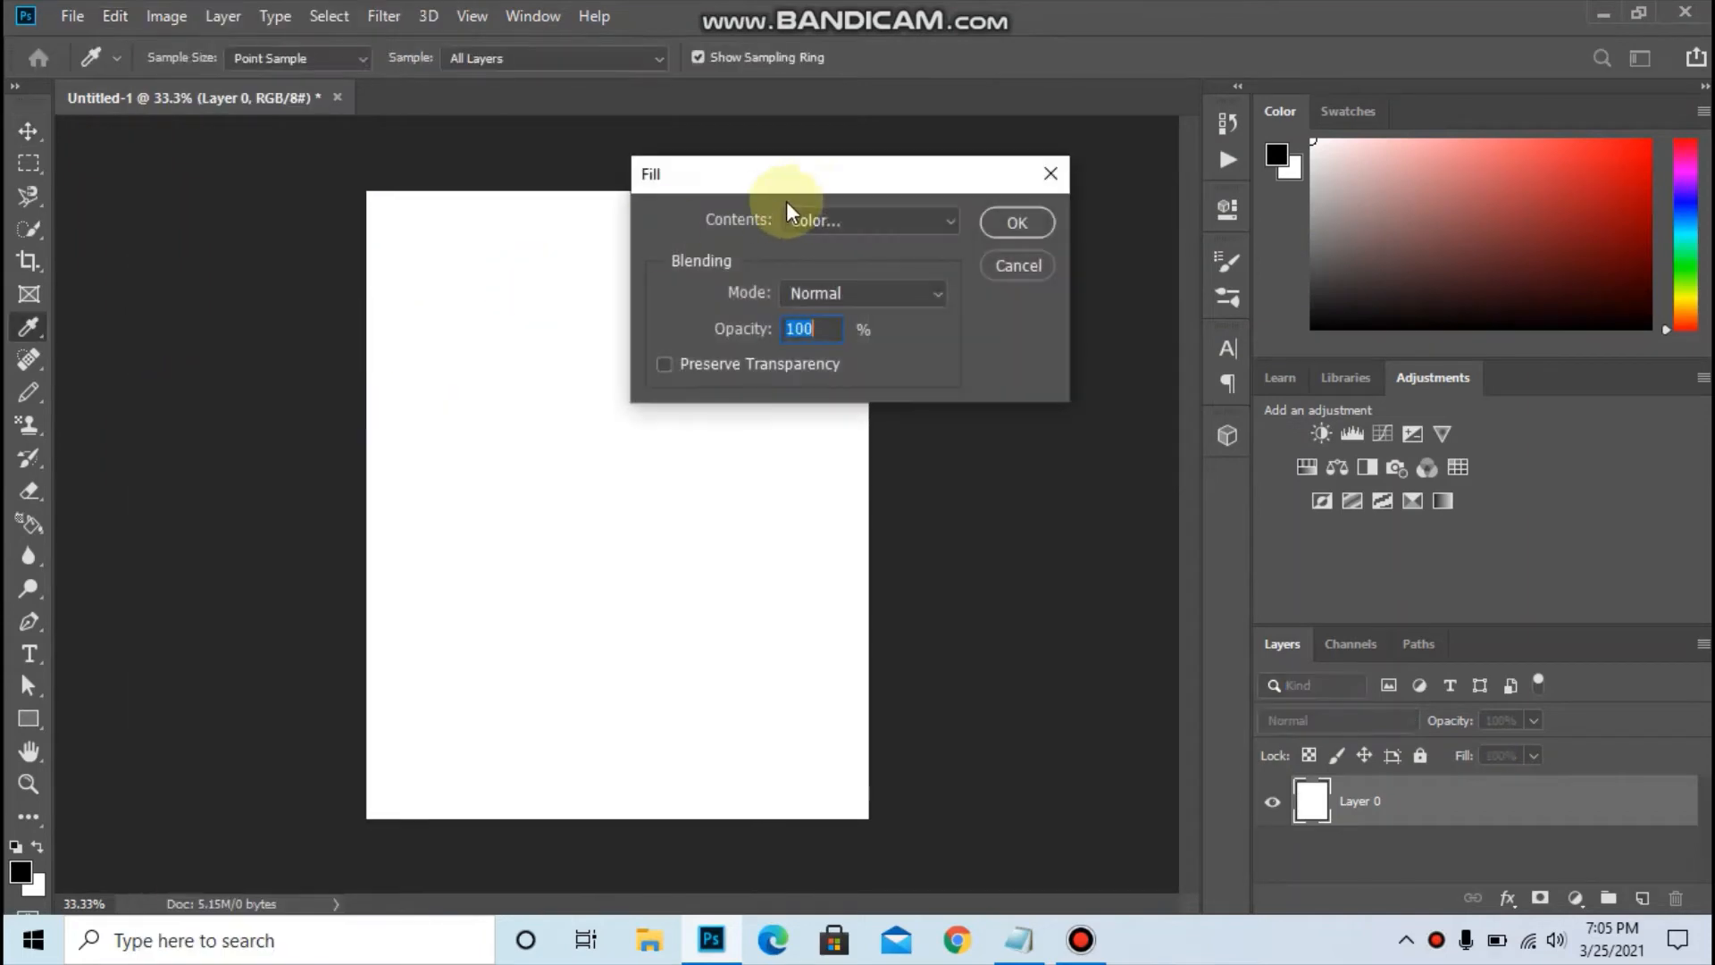
pyautogui.click(929, 219)
pyautogui.click(854, 287)
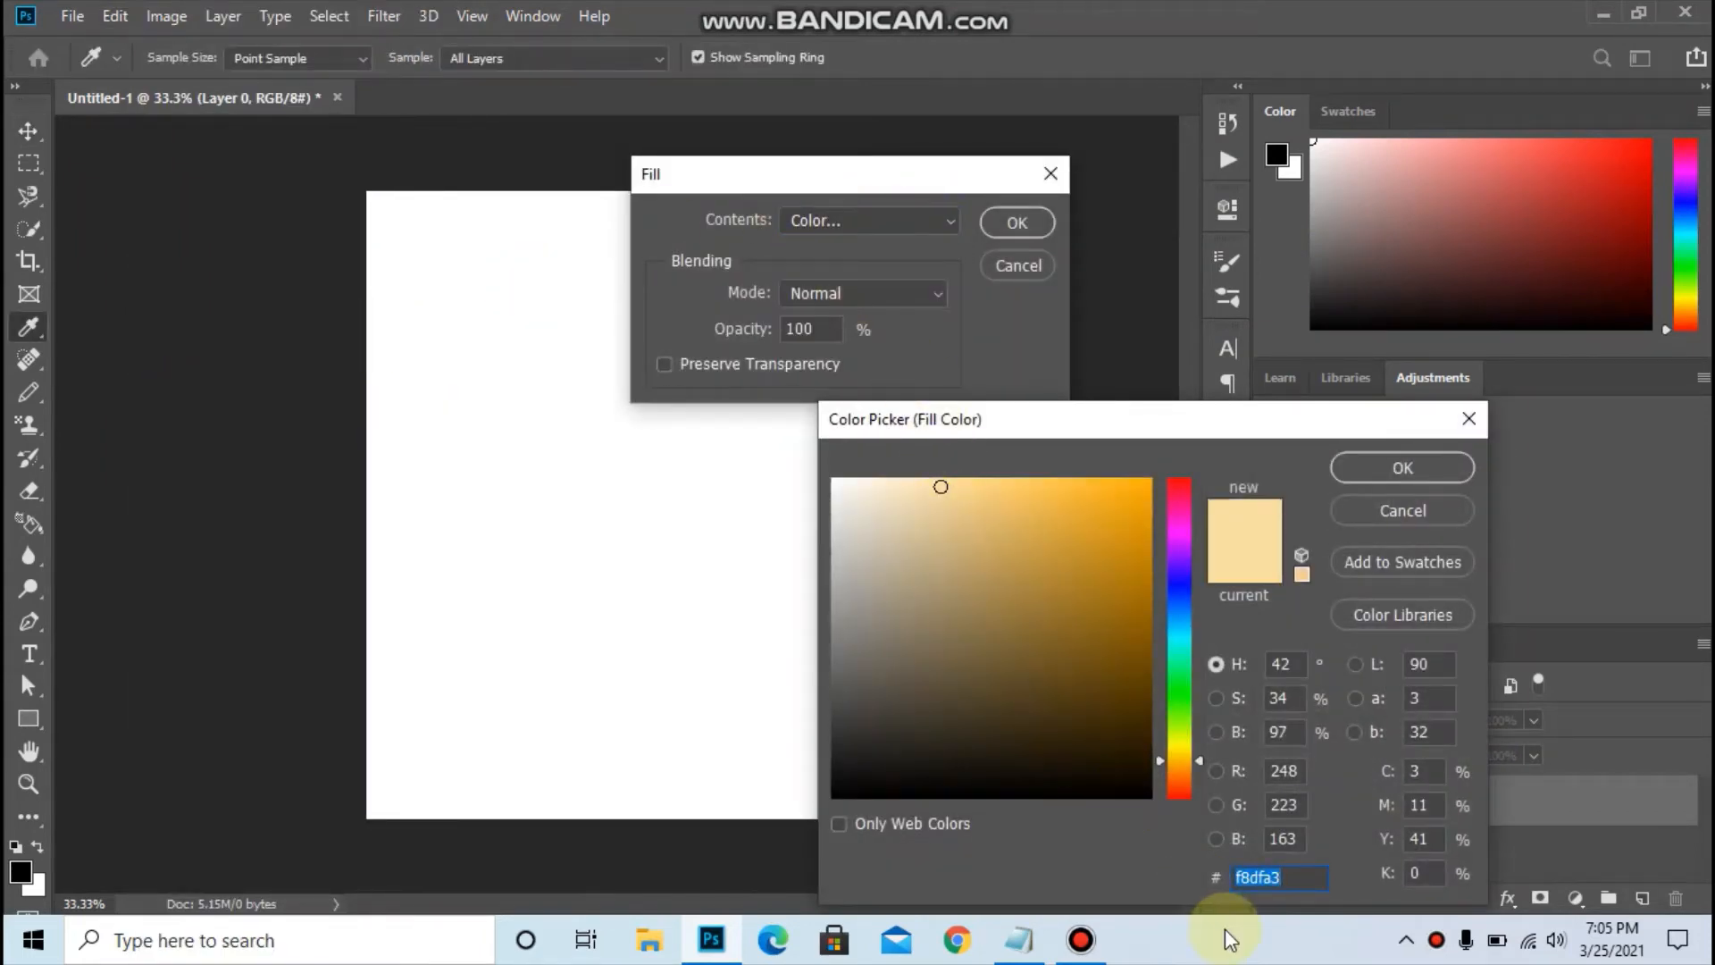
pyautogui.write('f')
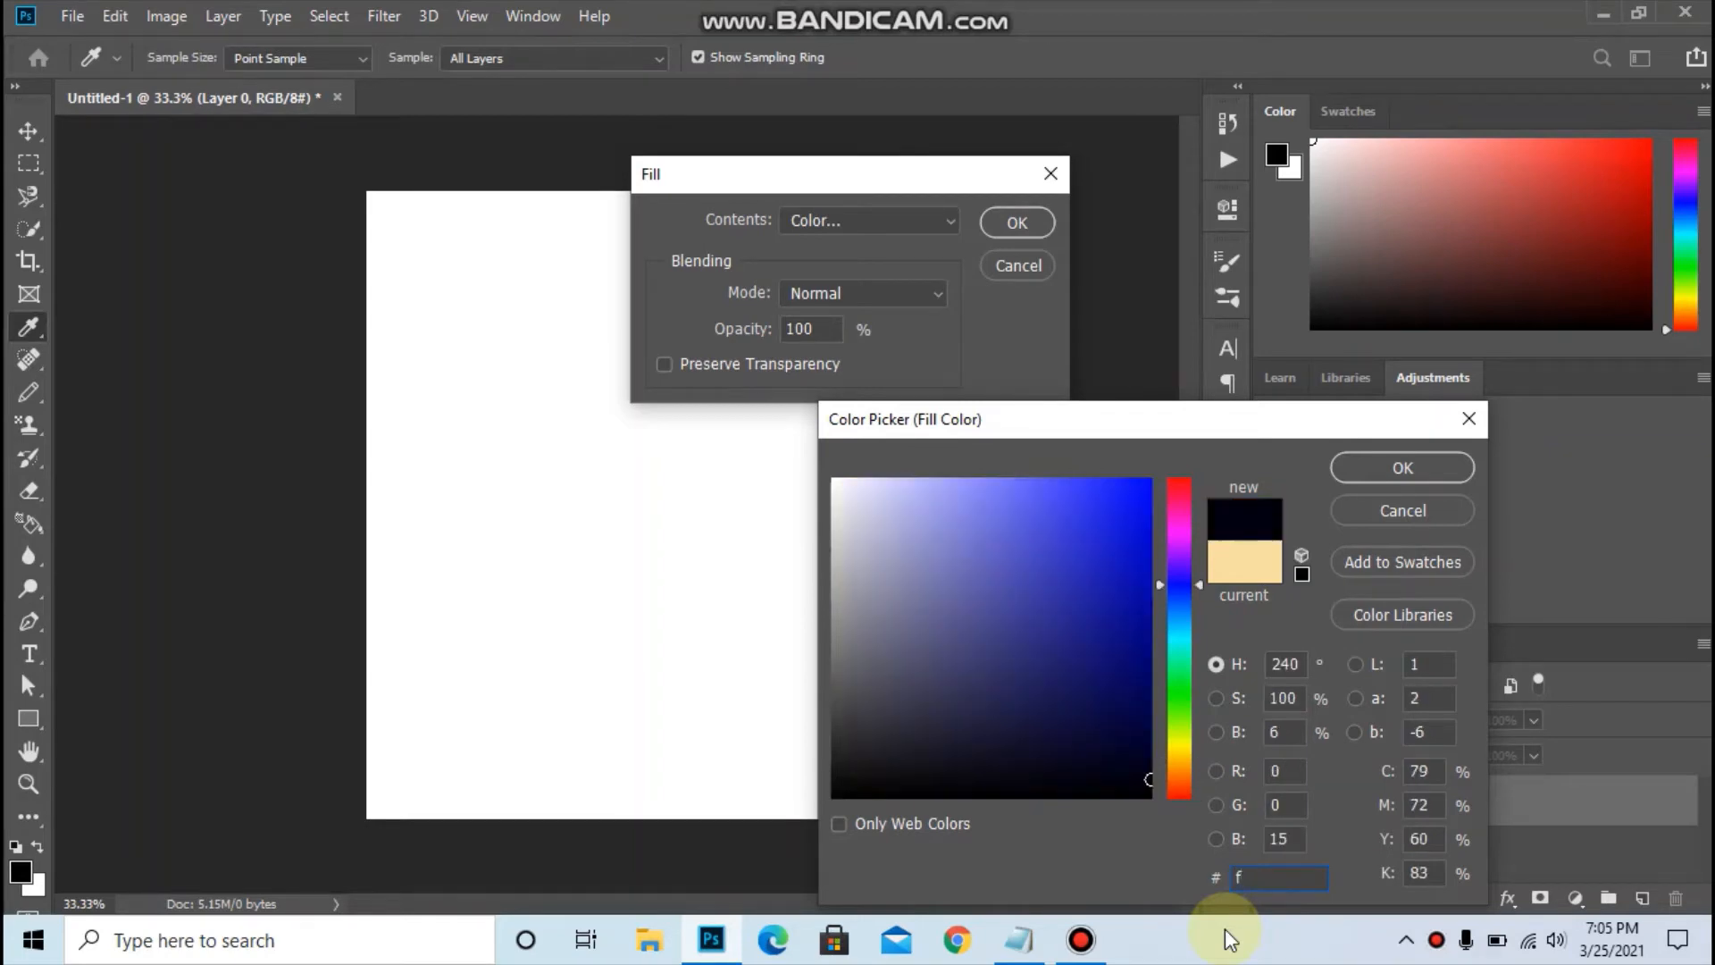
pyautogui.write('4f1')
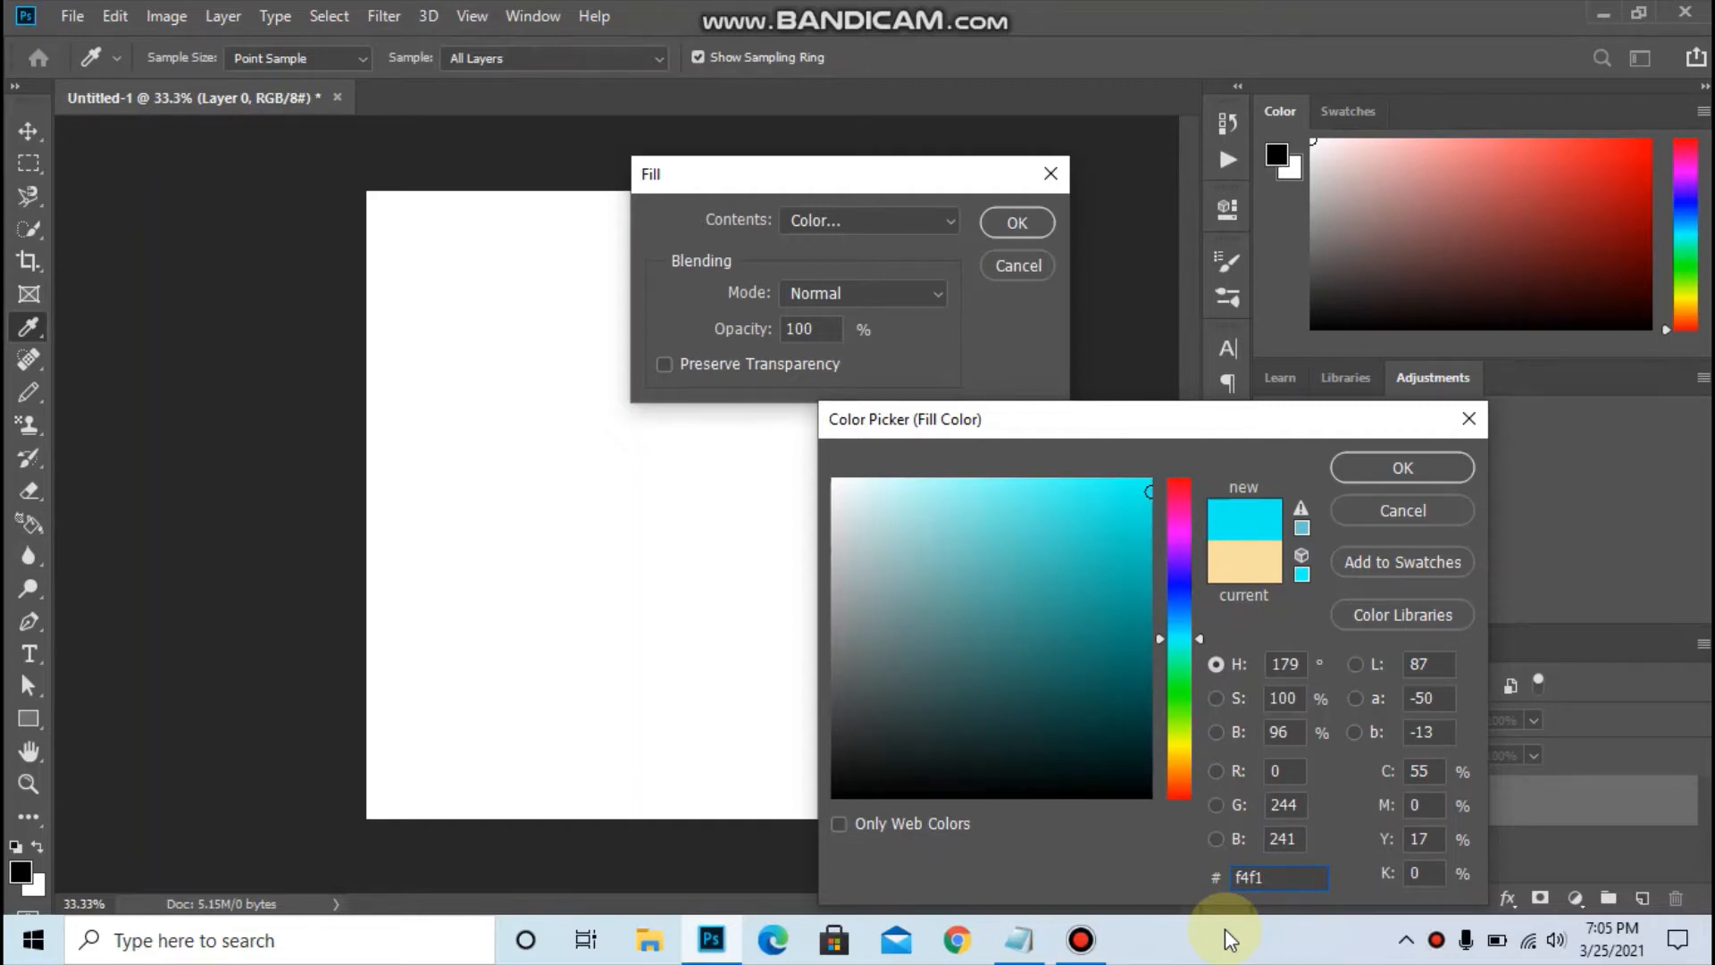
pyautogui.write('b')
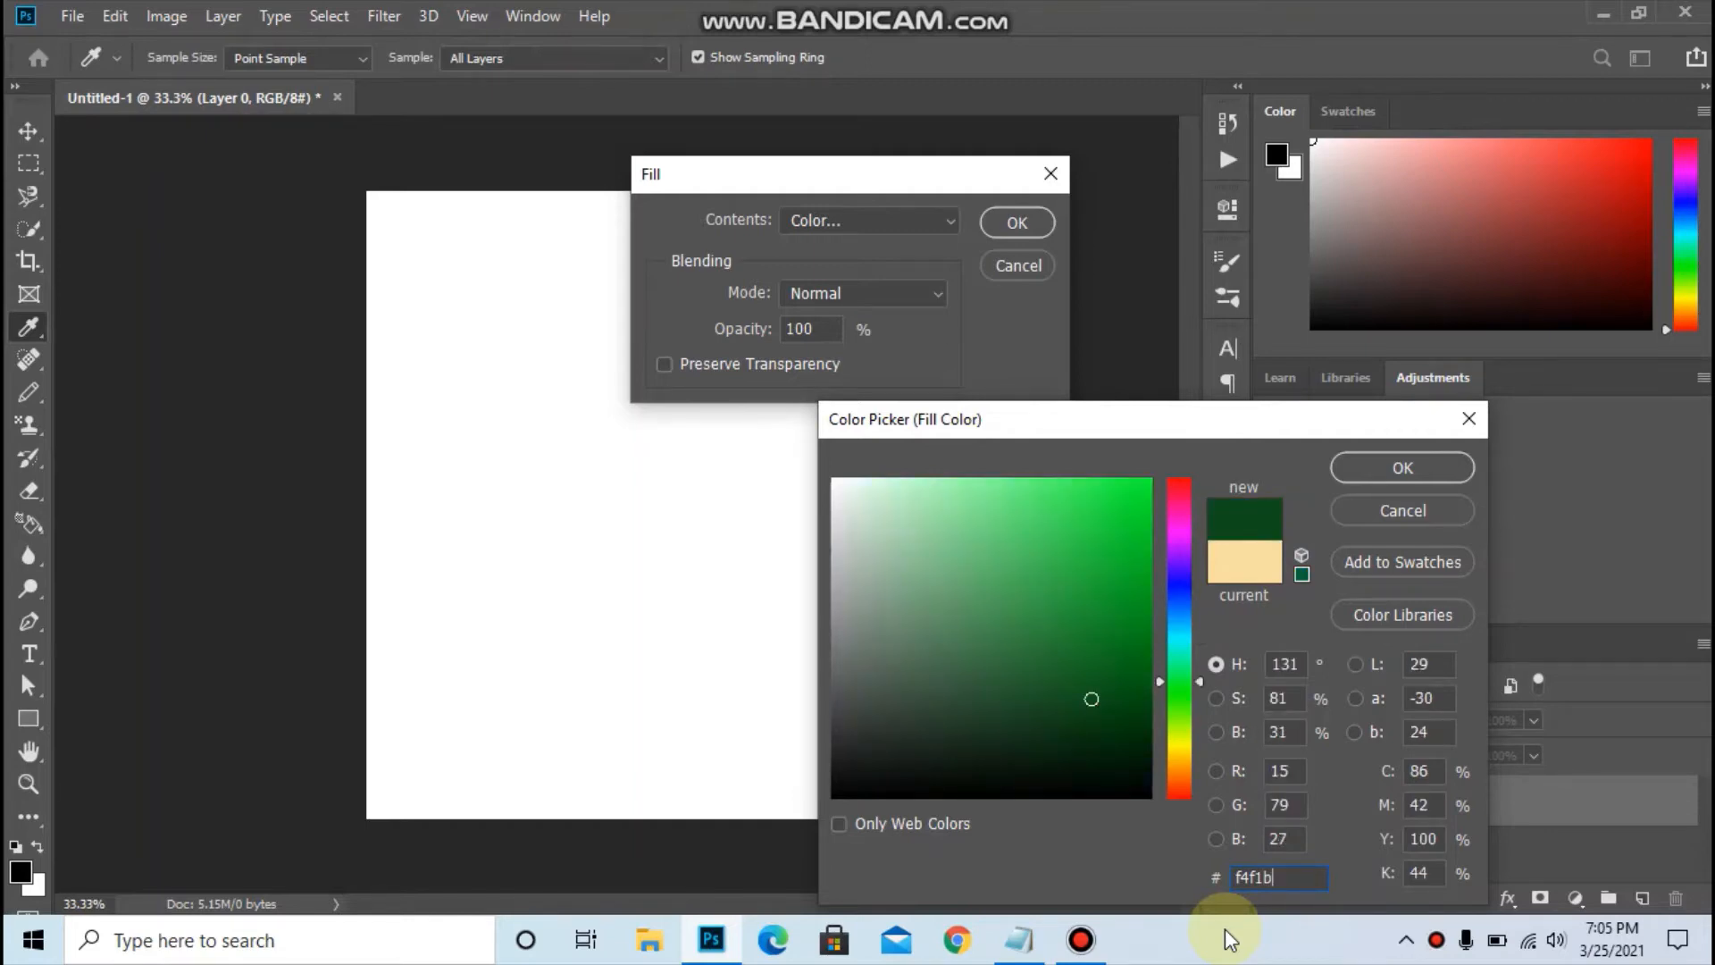
pyautogui.press('BackSpace')
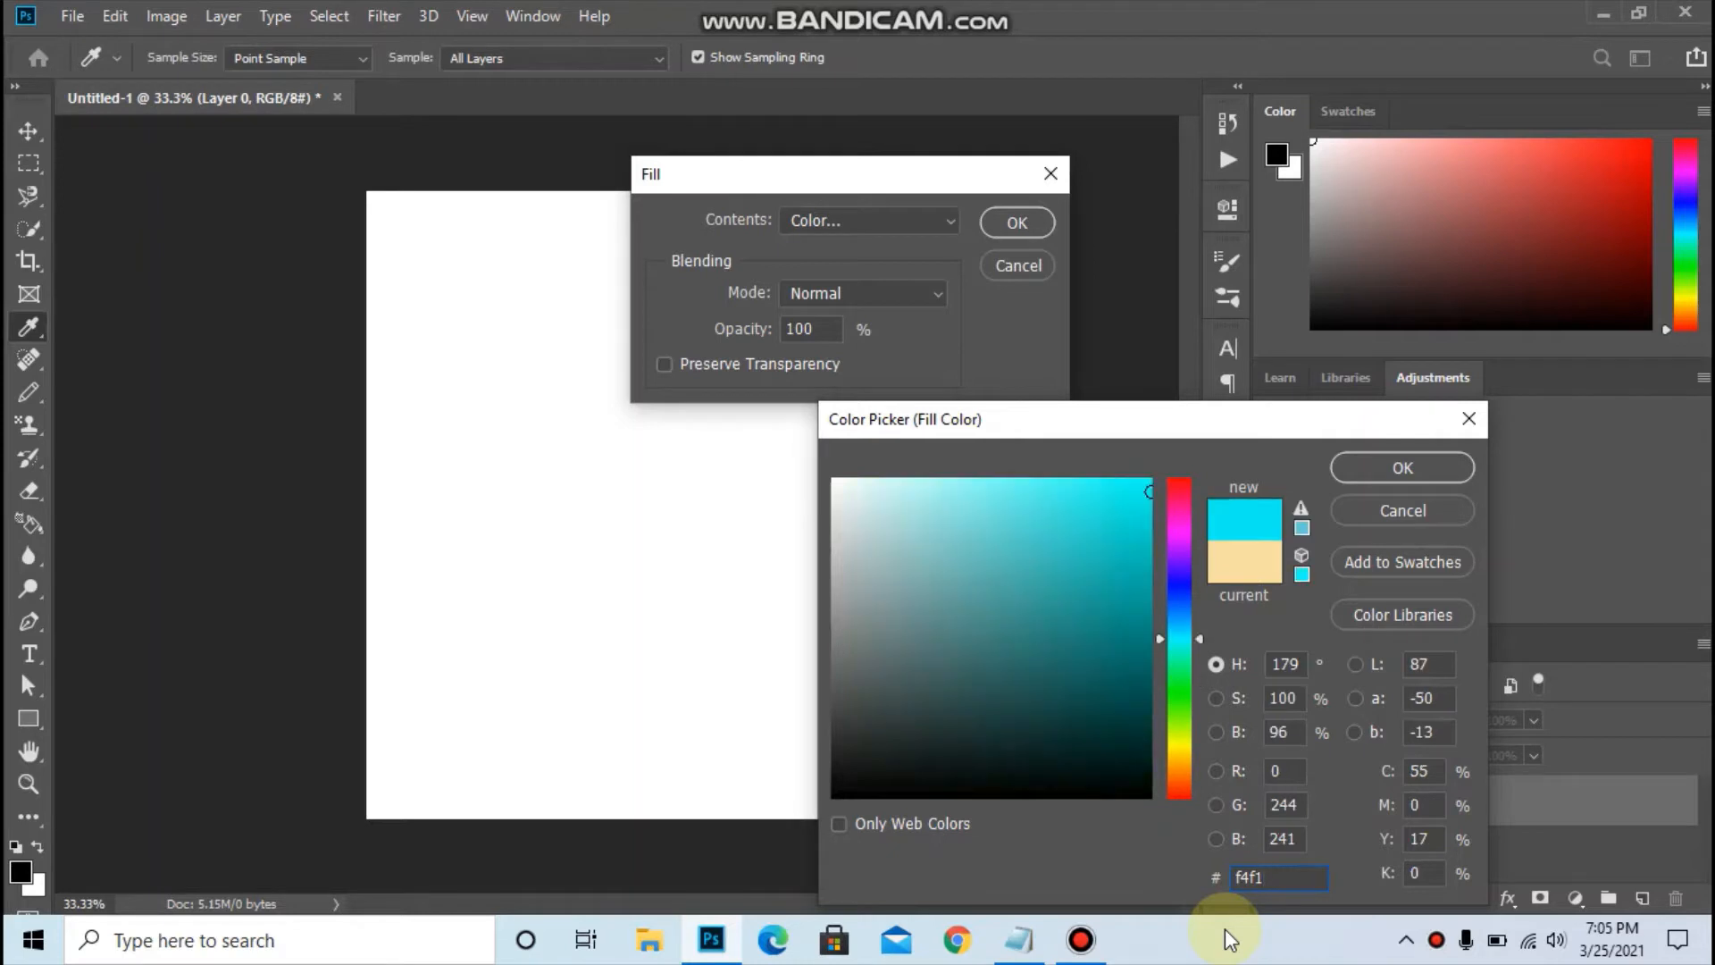
pyautogui.click(1250, 558)
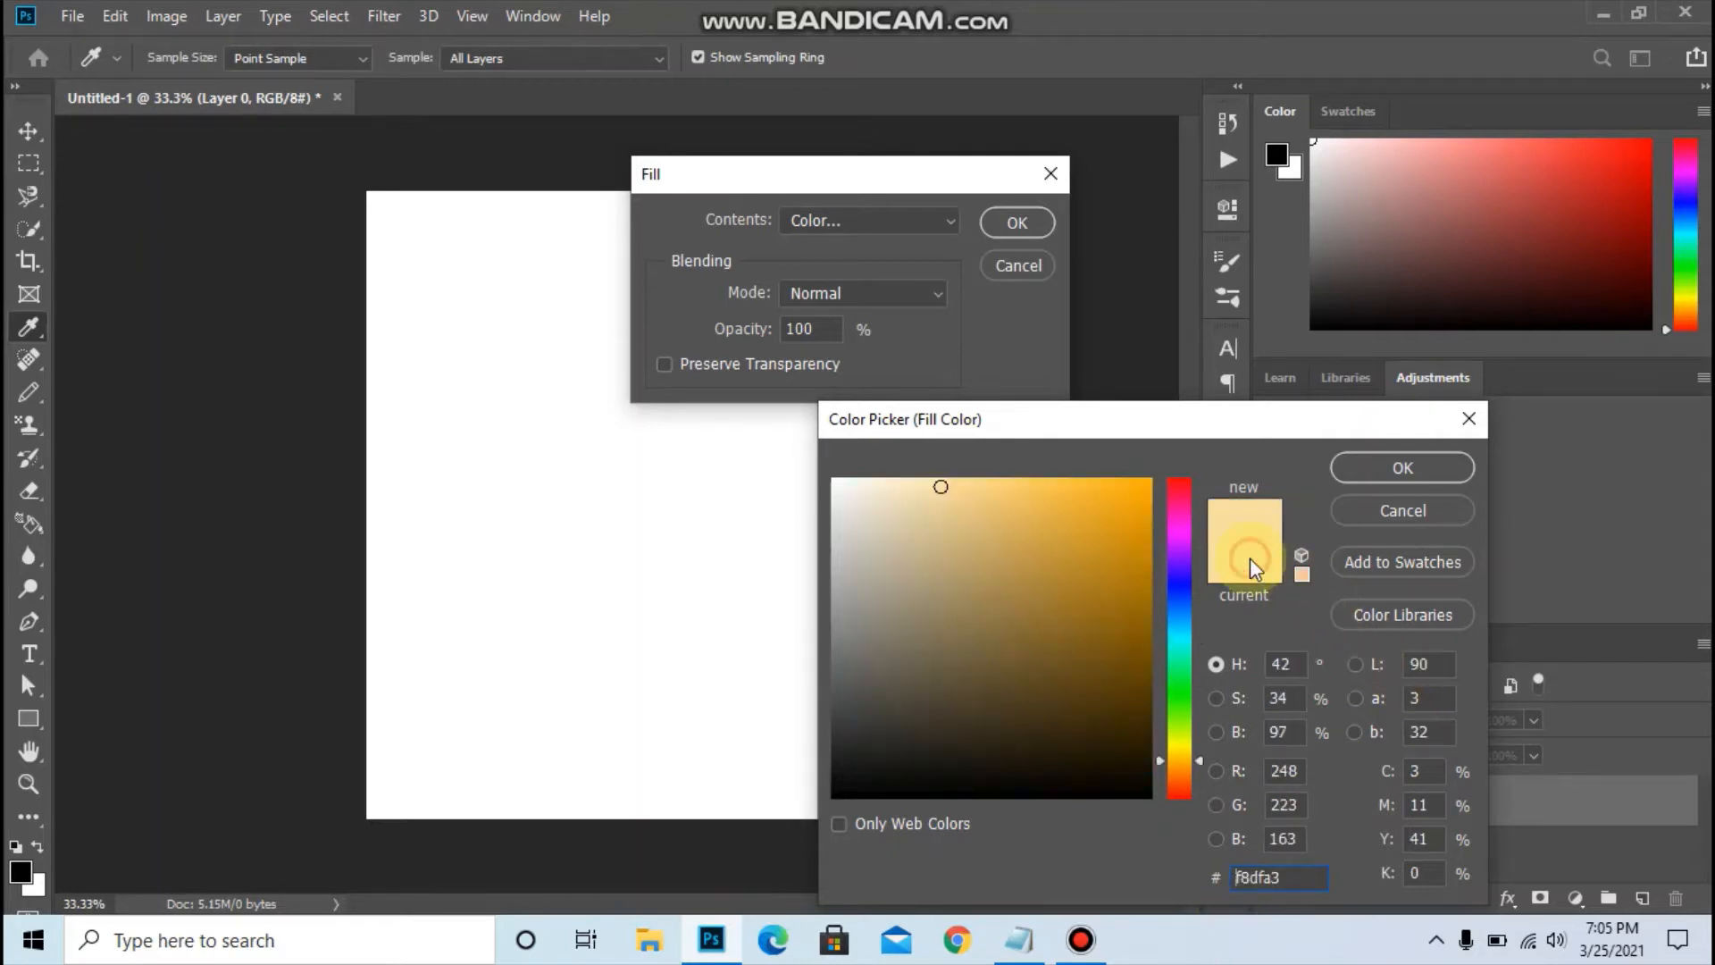
# Step: Fill the unlocked layer with colour f8dfa3 at 100% opacity in Normal mode
pyautogui.click(1374, 465)
pyautogui.click(1022, 225)
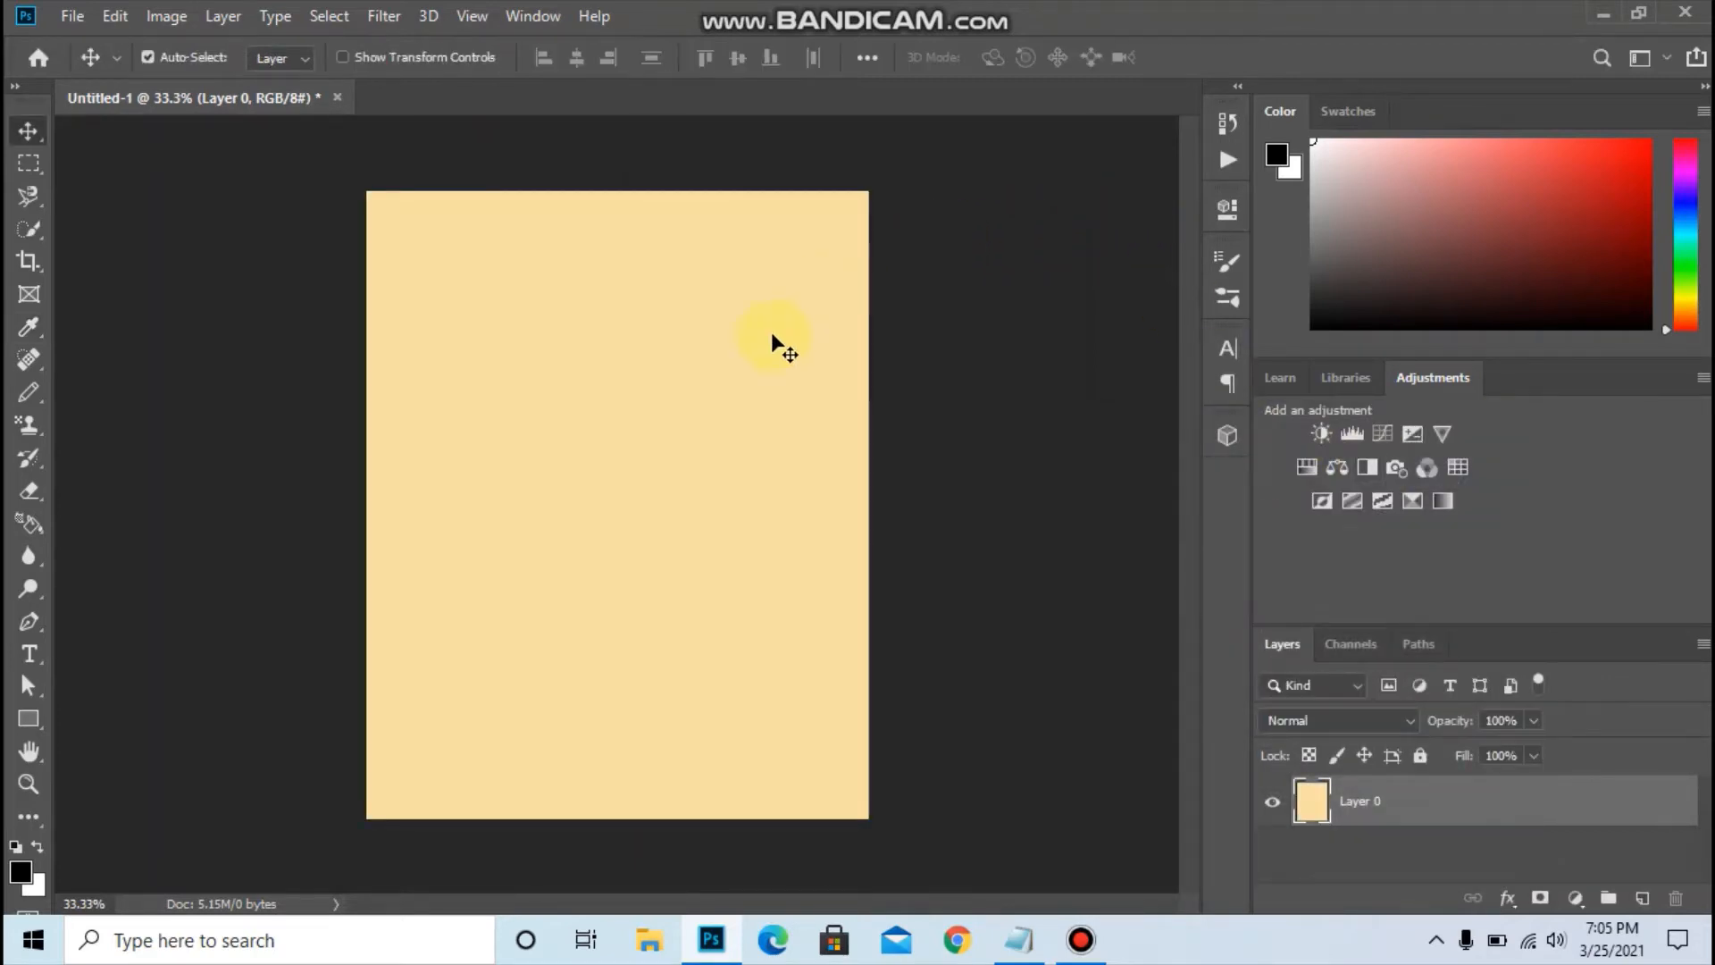
# Step: Place the Pngtree soft floral arrangement image from the desktop's youtube > wedding card folder into the Photoshop document
pyautogui.click(1599, 13)
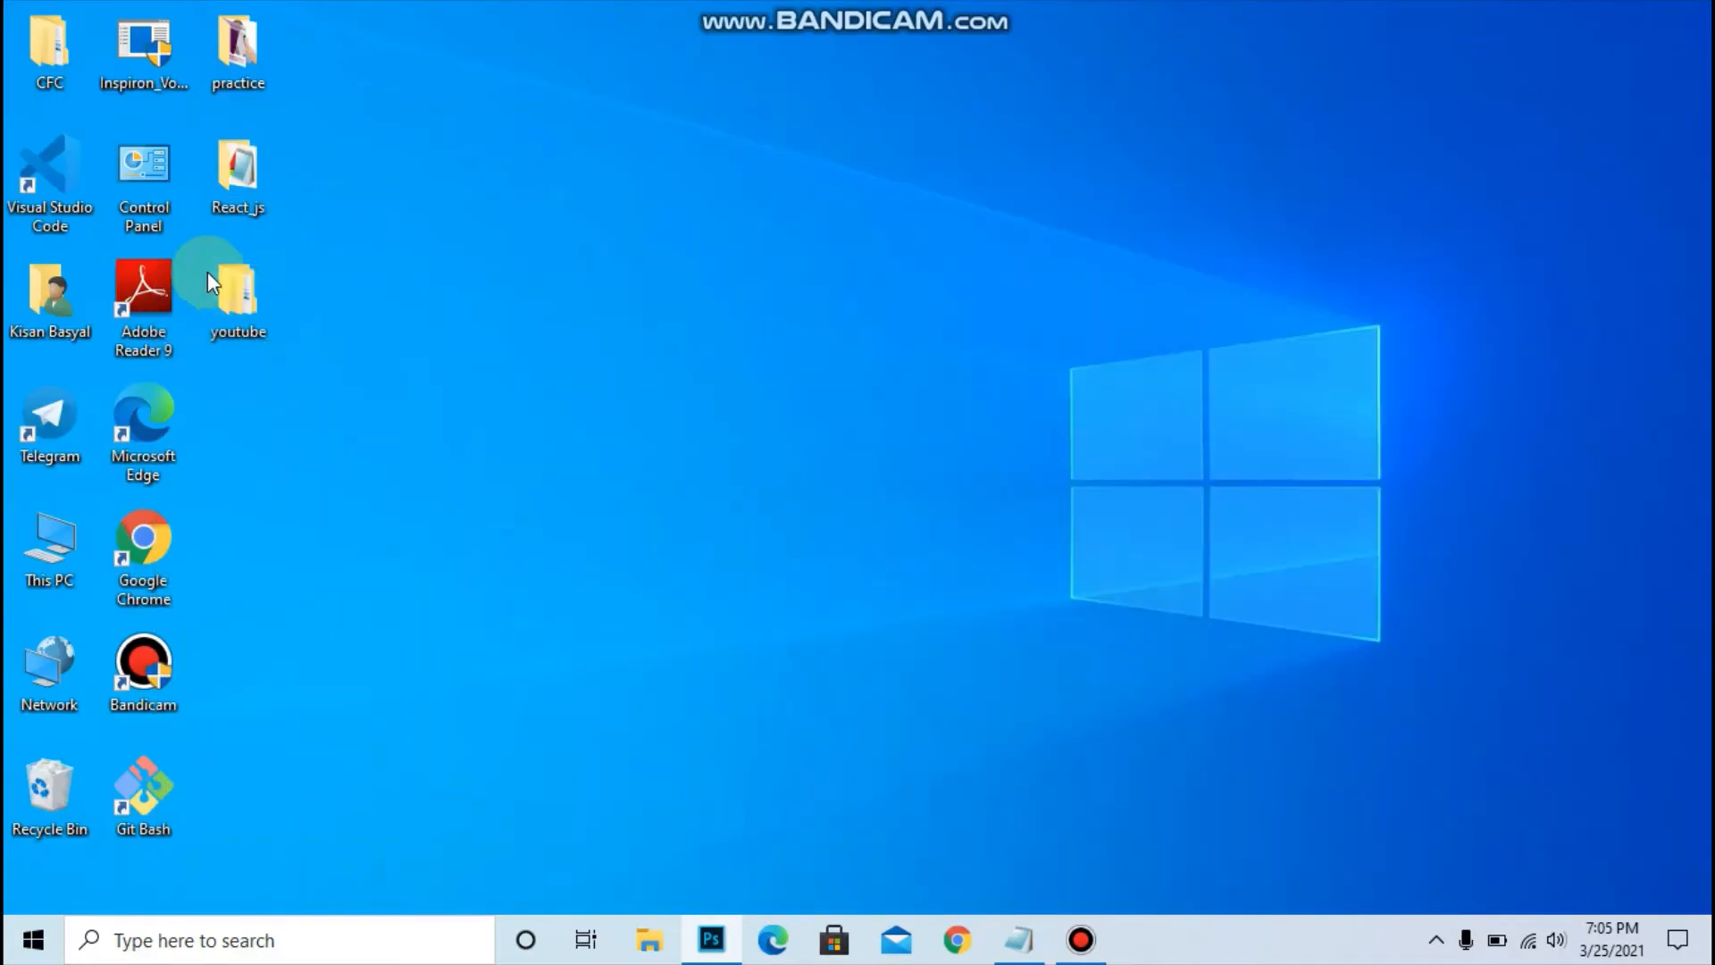
pyautogui.doubleClick(244, 292)
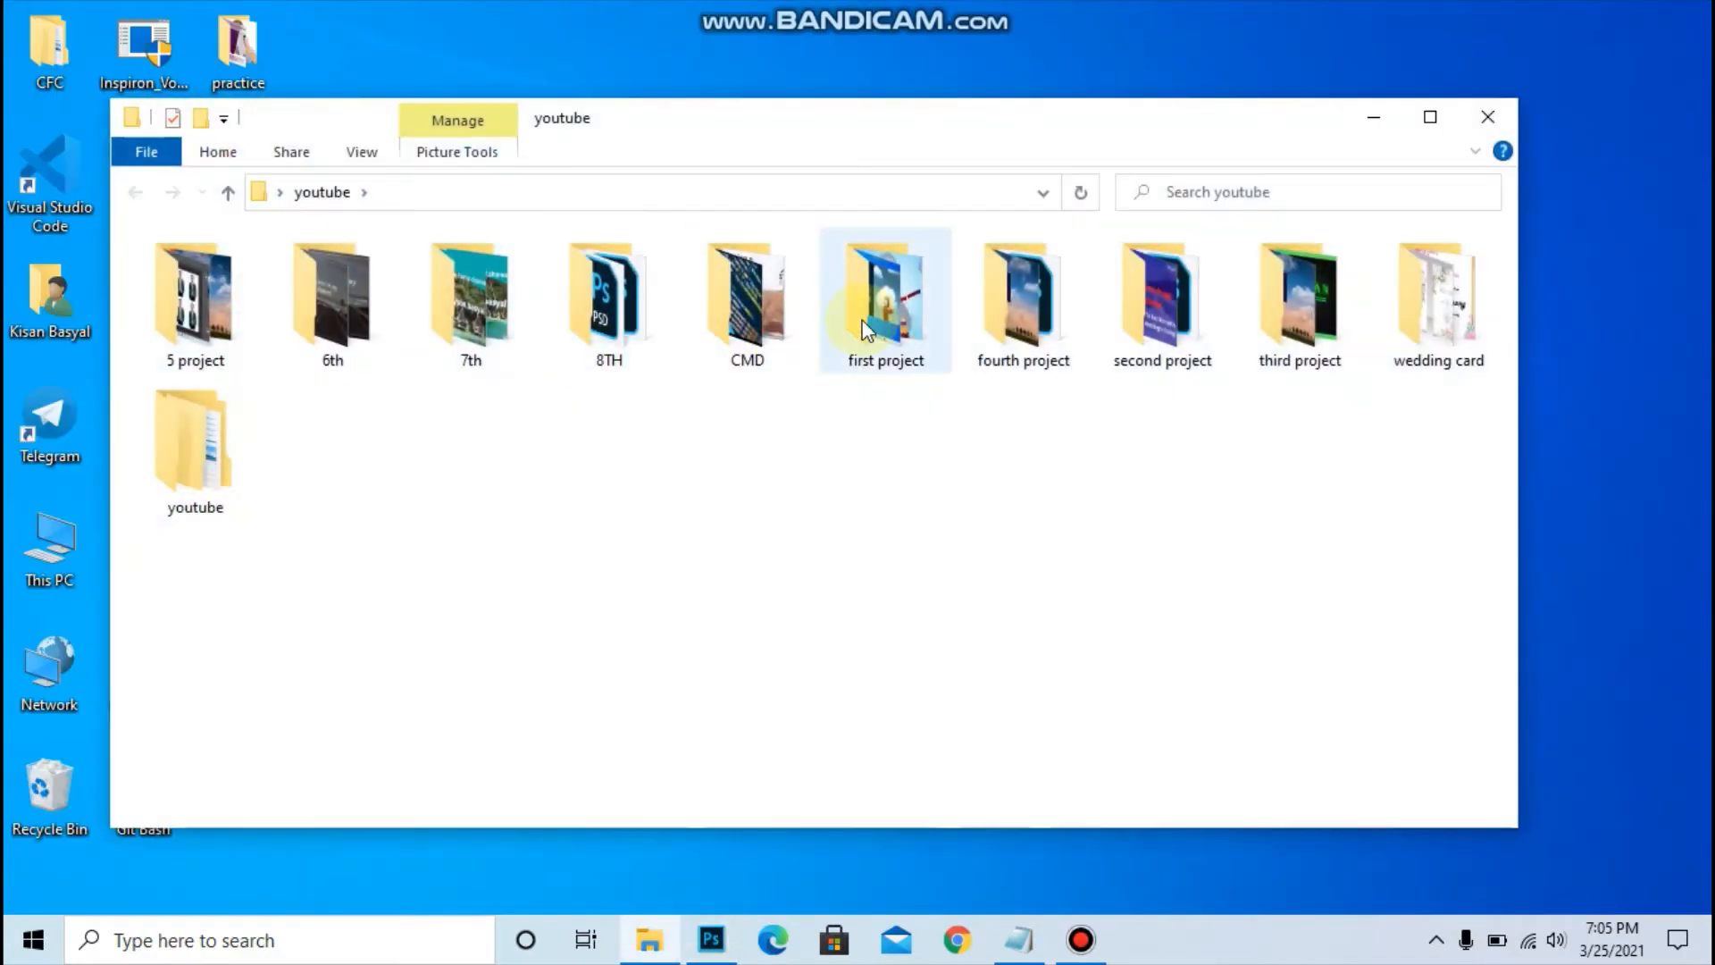
pyautogui.doubleClick(1423, 358)
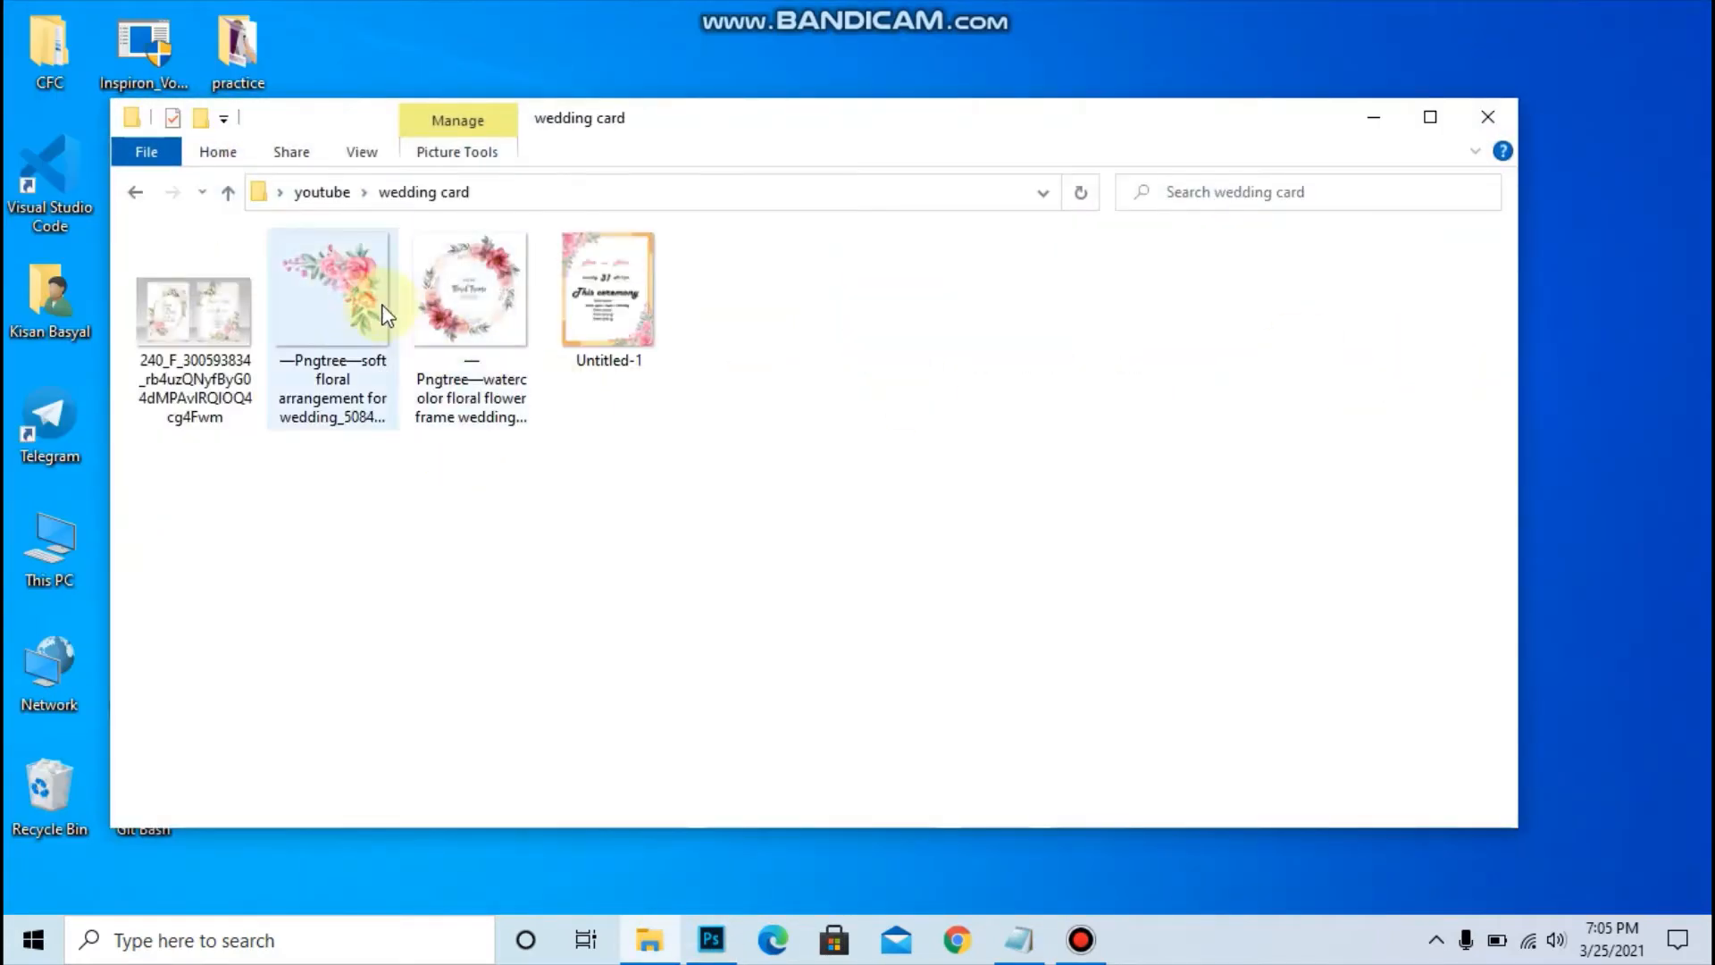
pyautogui.moveTo(371, 295); pyautogui.dragTo(548, 427)
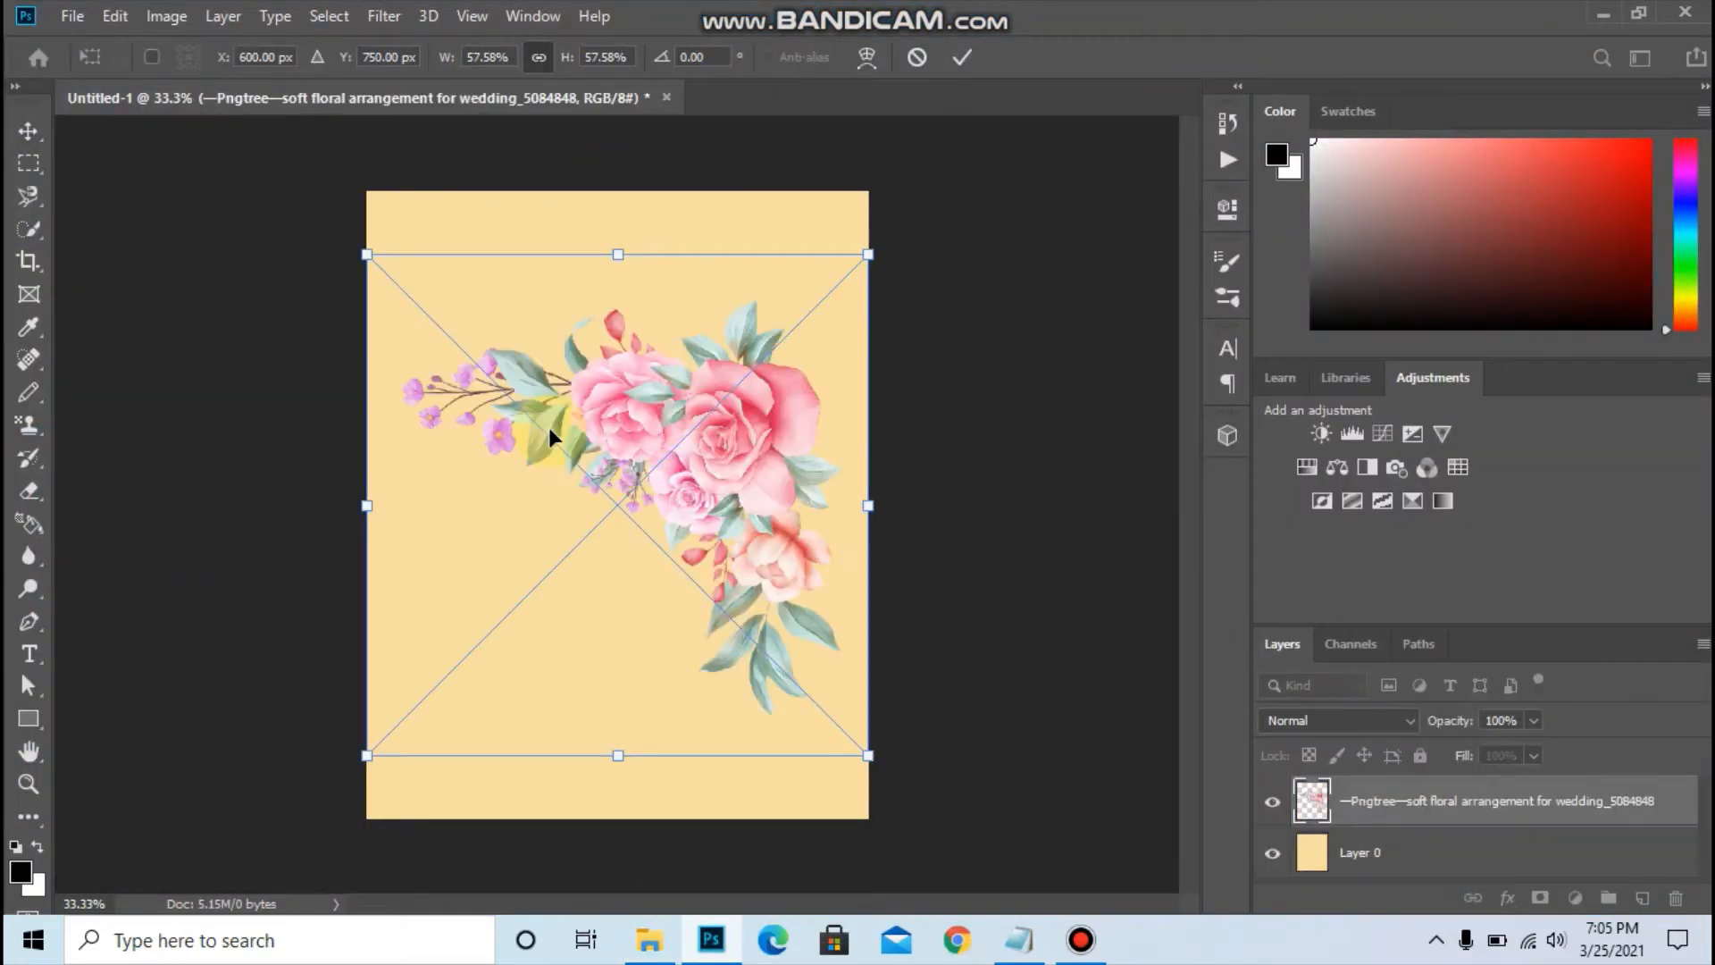
# Step: Rotate the placed floral arrangement to about -94° and scale it down to about 45%
pyautogui.moveTo(674, 222); pyautogui.dragTo(457, 482)
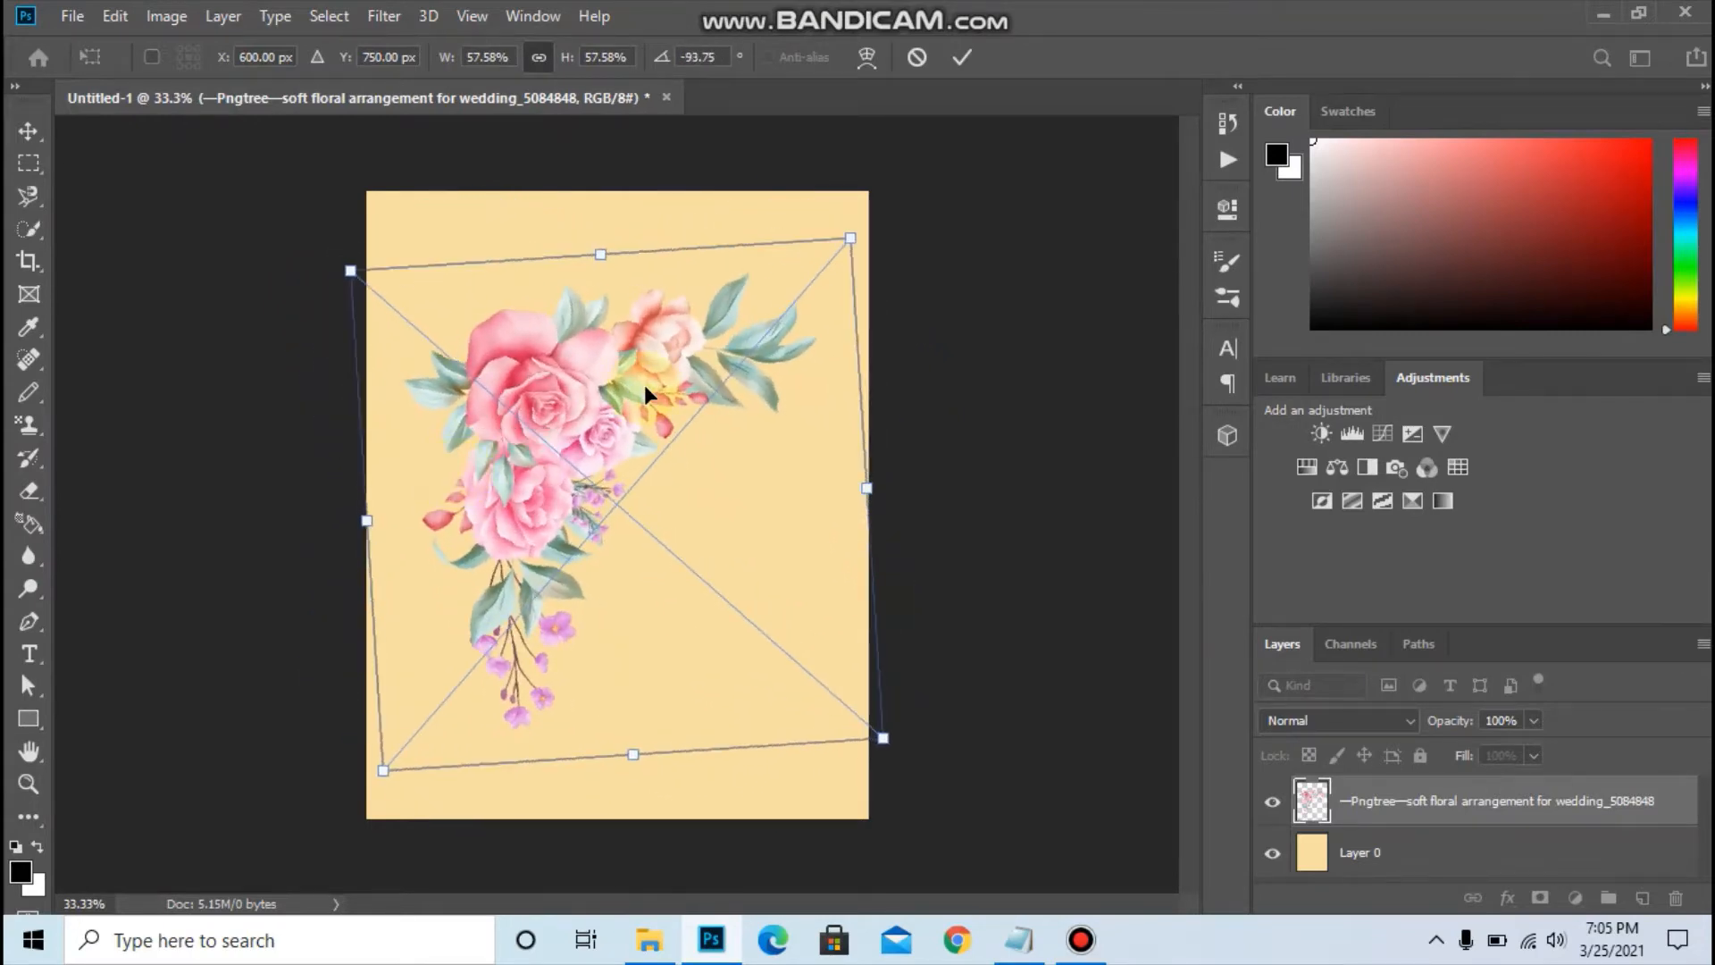
pyautogui.moveTo(594, 256); pyautogui.dragTo(613, 366)
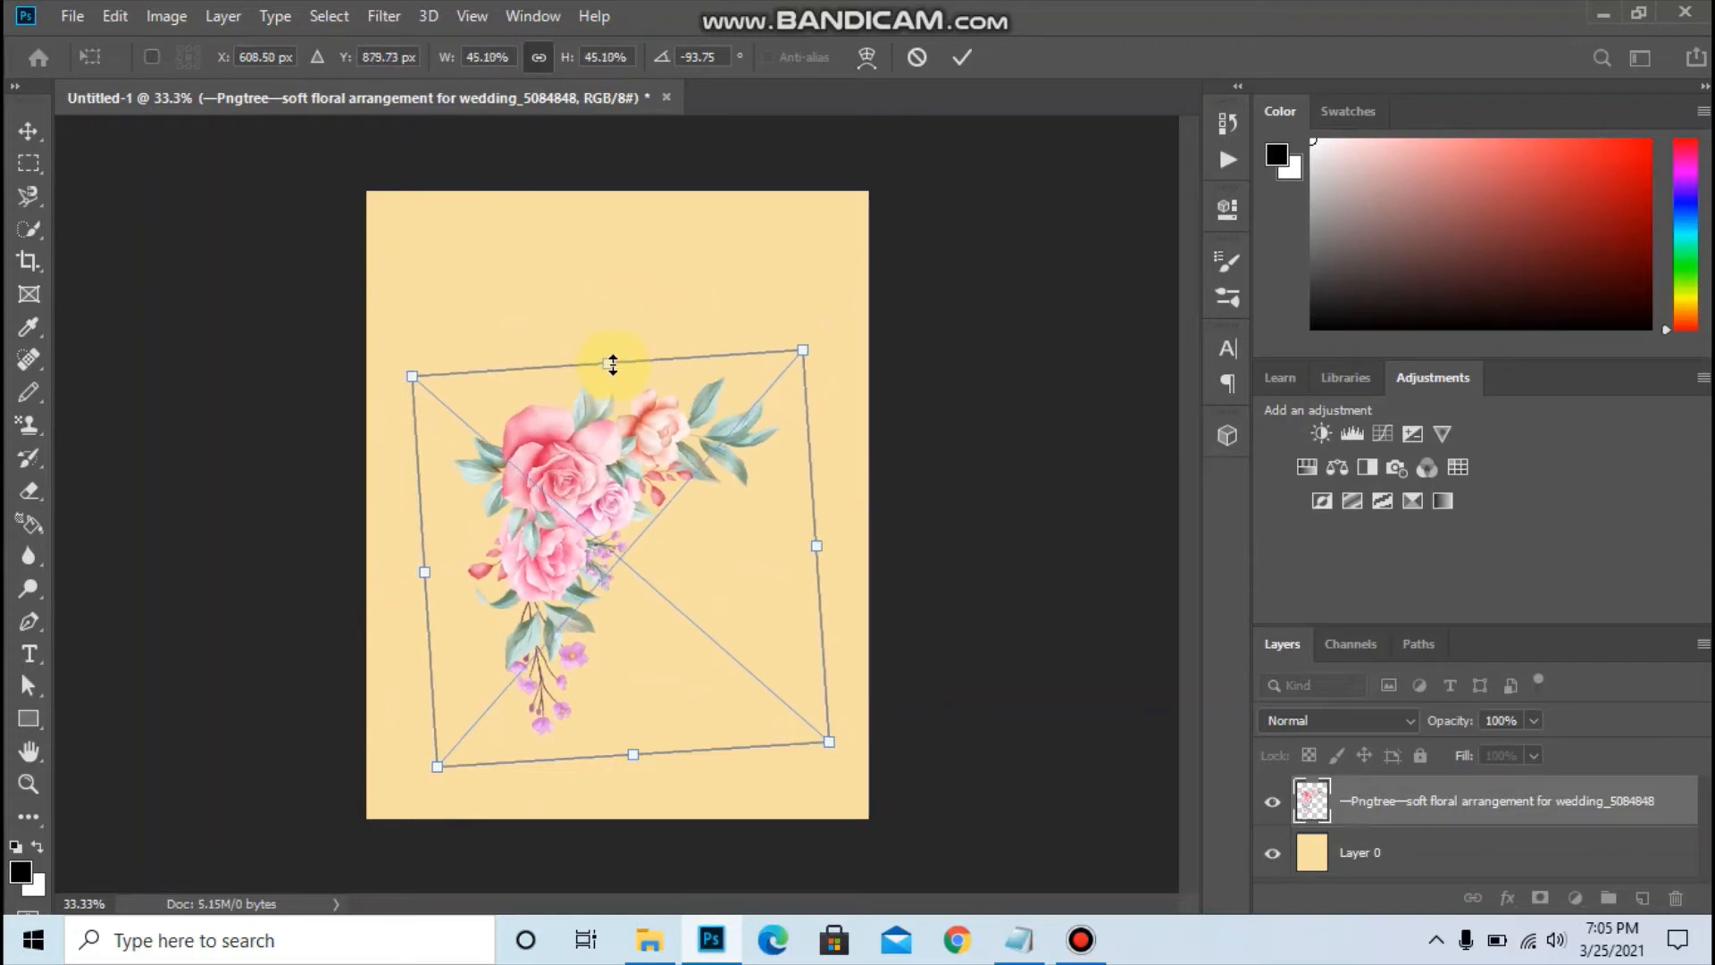
pyautogui.doubleClick(545, 286)
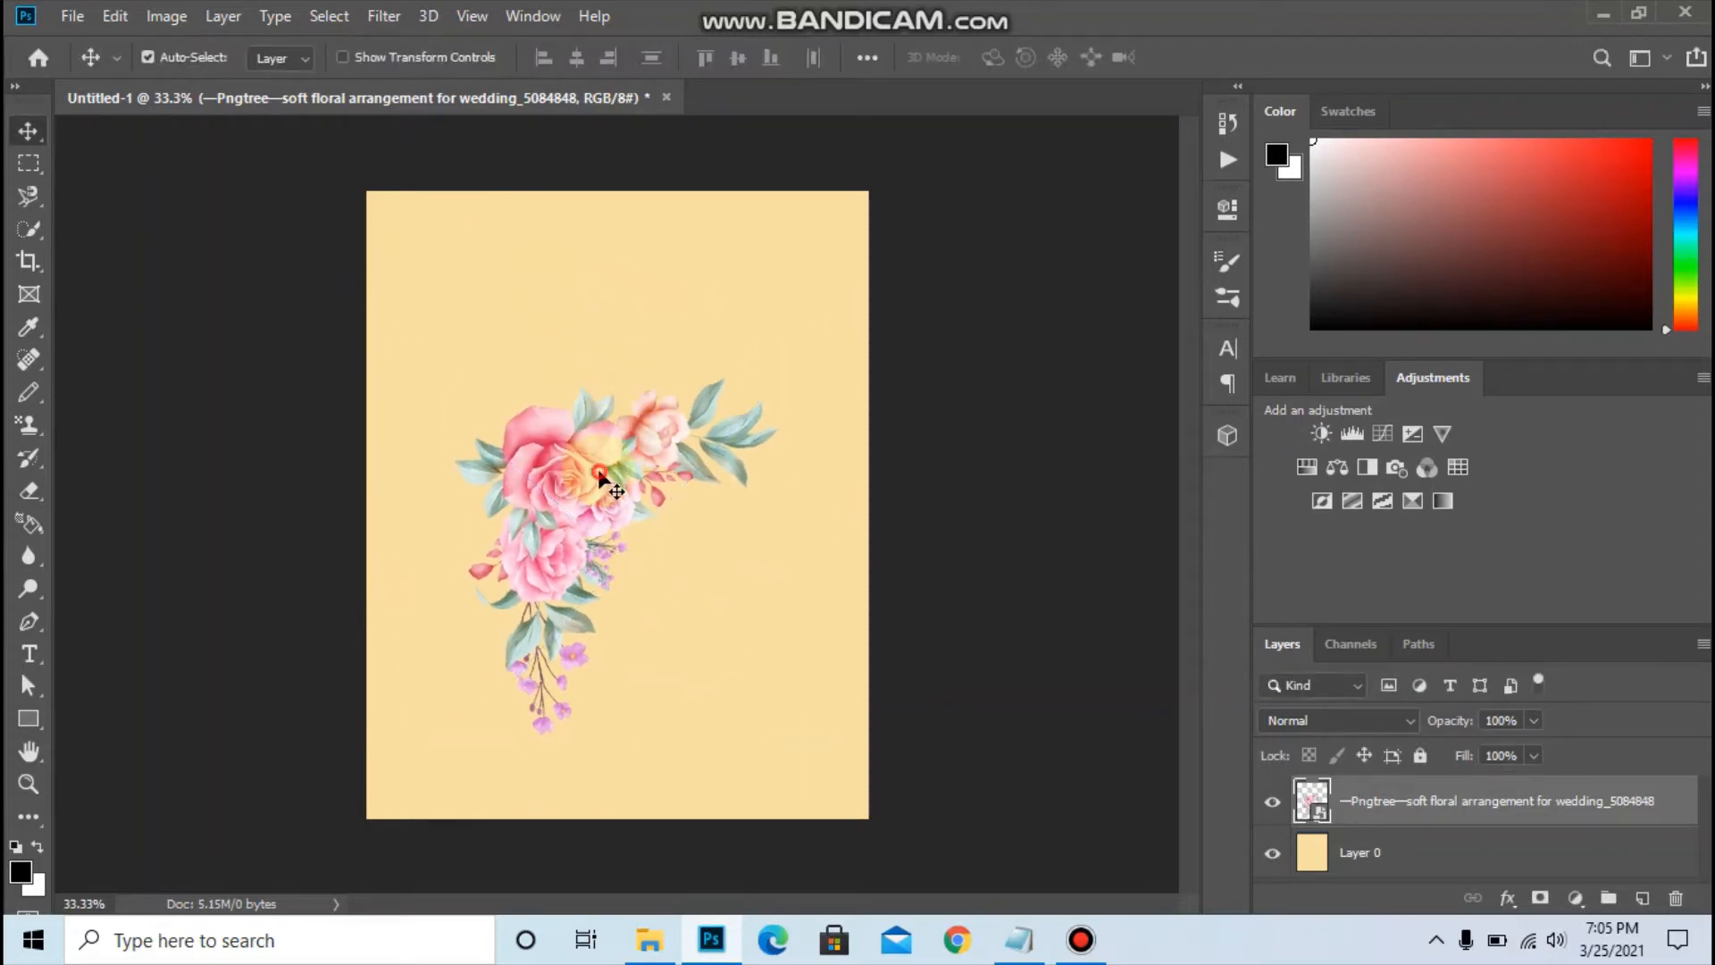
# Step: Move the floral arrangement into the upper-left corner of the page
pyautogui.moveTo(601, 476); pyautogui.dragTo(490, 245)
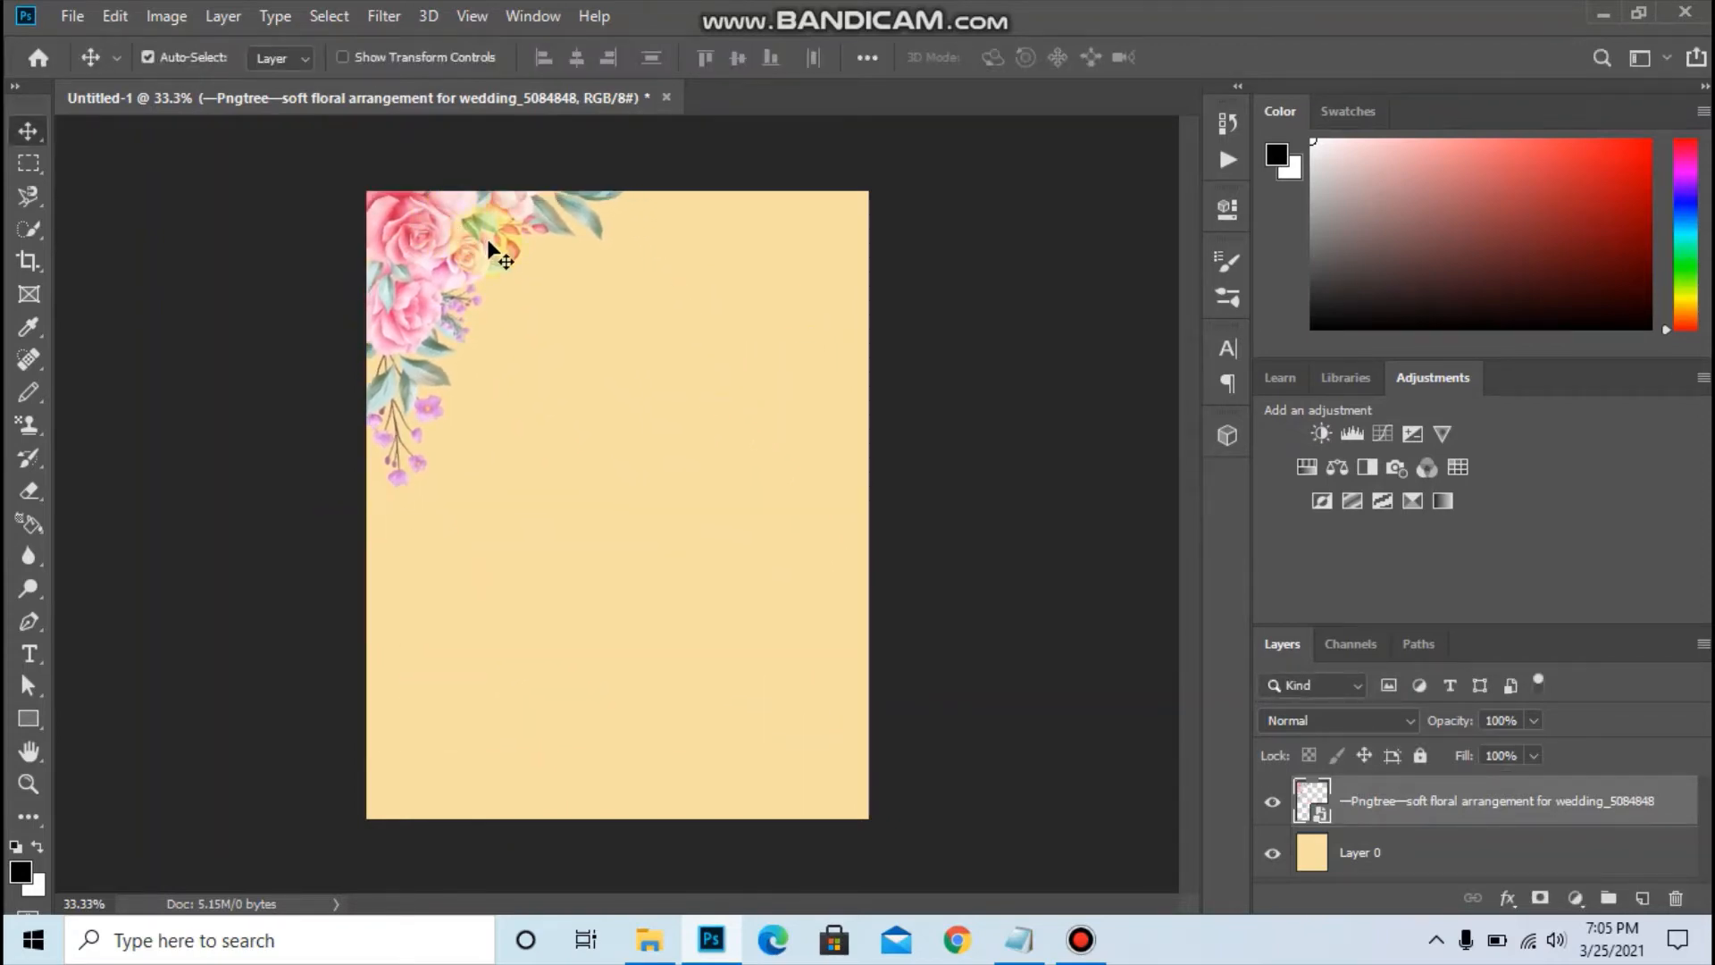
pyautogui.hotkey('ctrl', 't')
pyautogui.click(805, 236)
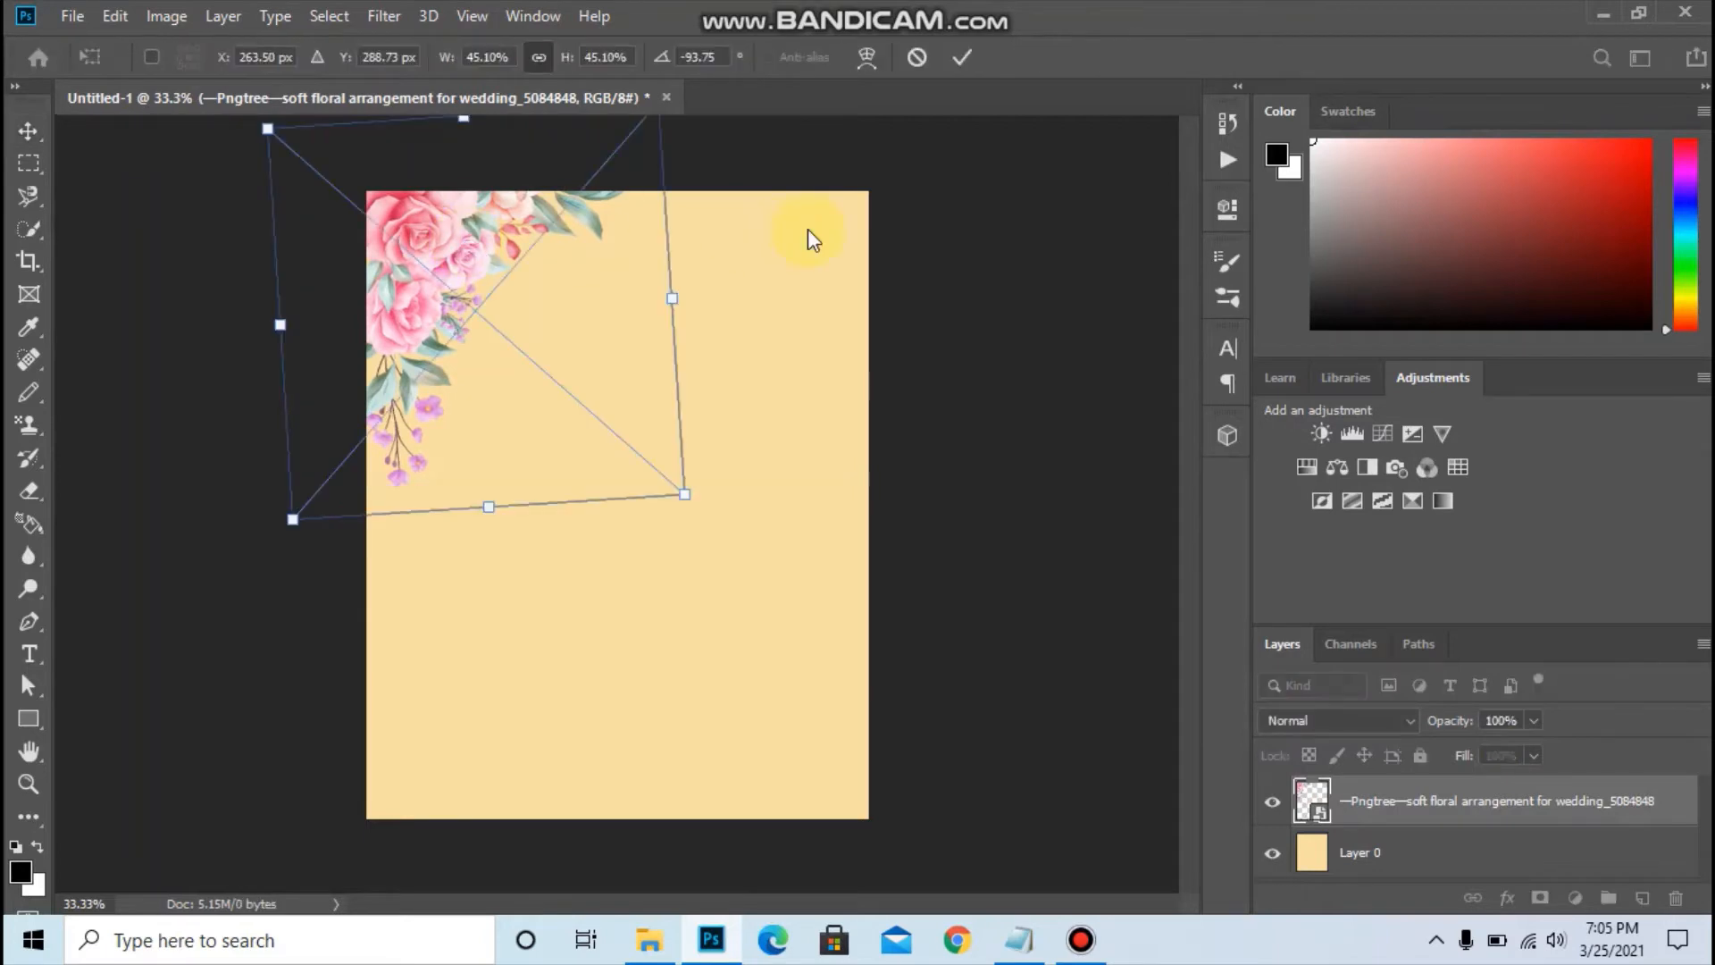
pyautogui.click(520, 250)
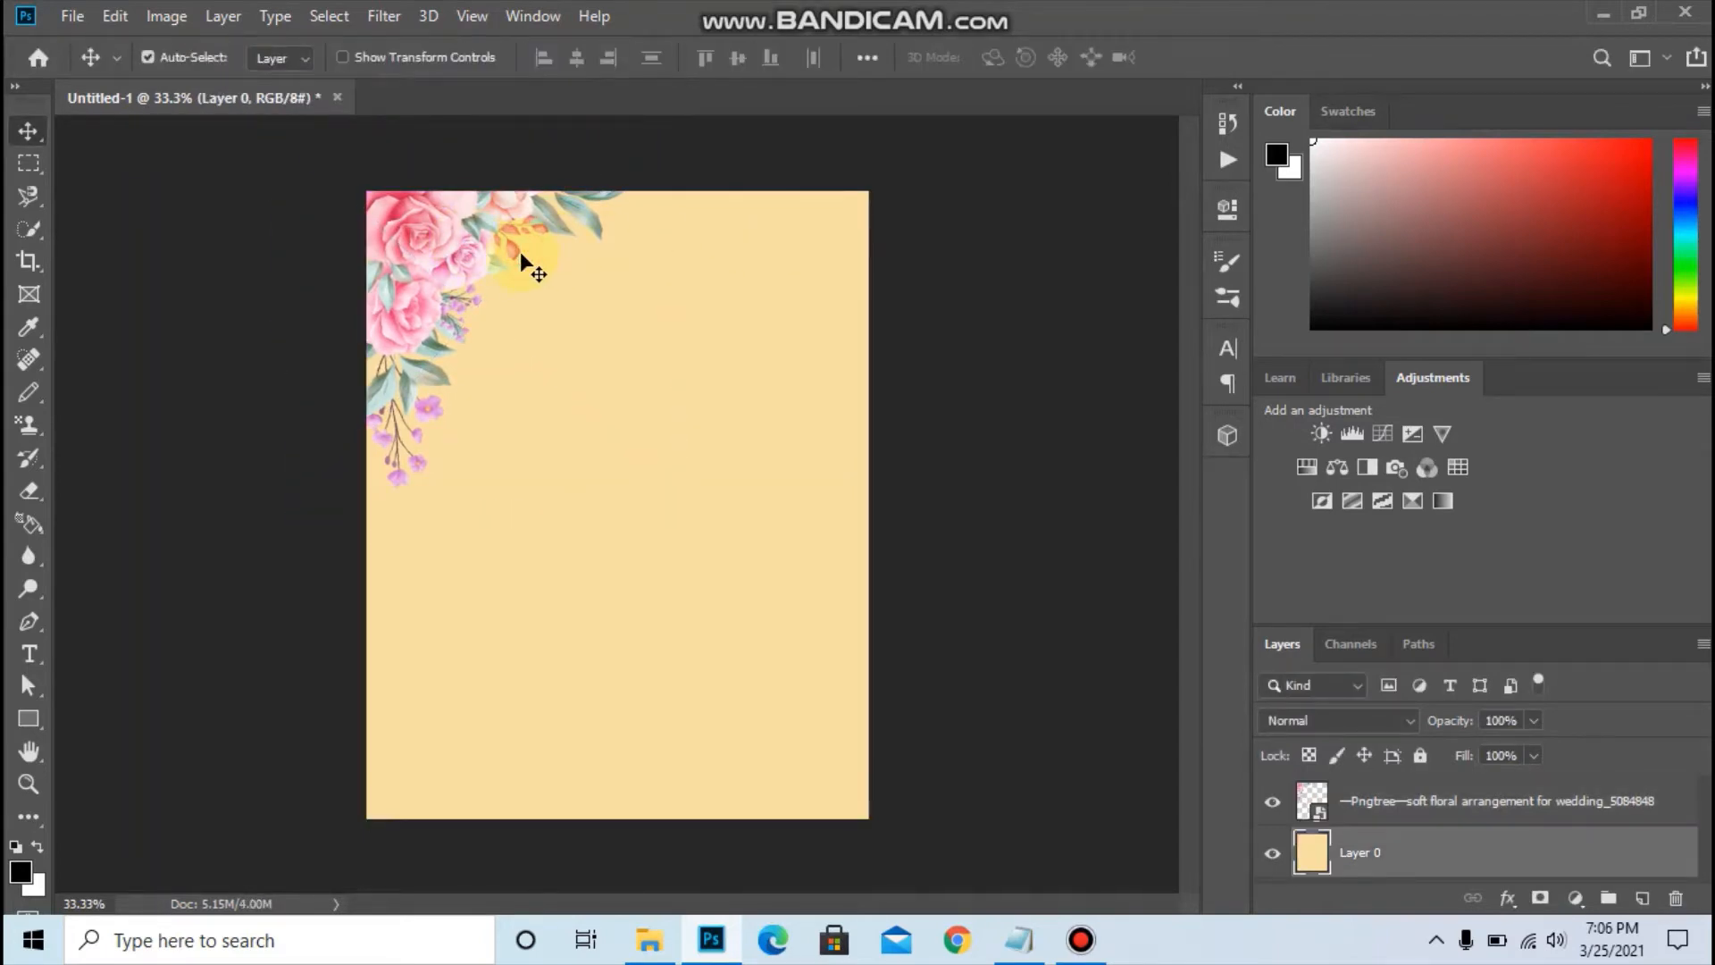
# Step: Rotate the corner flowers to about -83° and shift them slightly left and down
pyautogui.click(460, 261)
pyautogui.hotkey('ctrl', 't')
pyautogui.moveTo(643, 505); pyautogui.dragTo(742, 281)
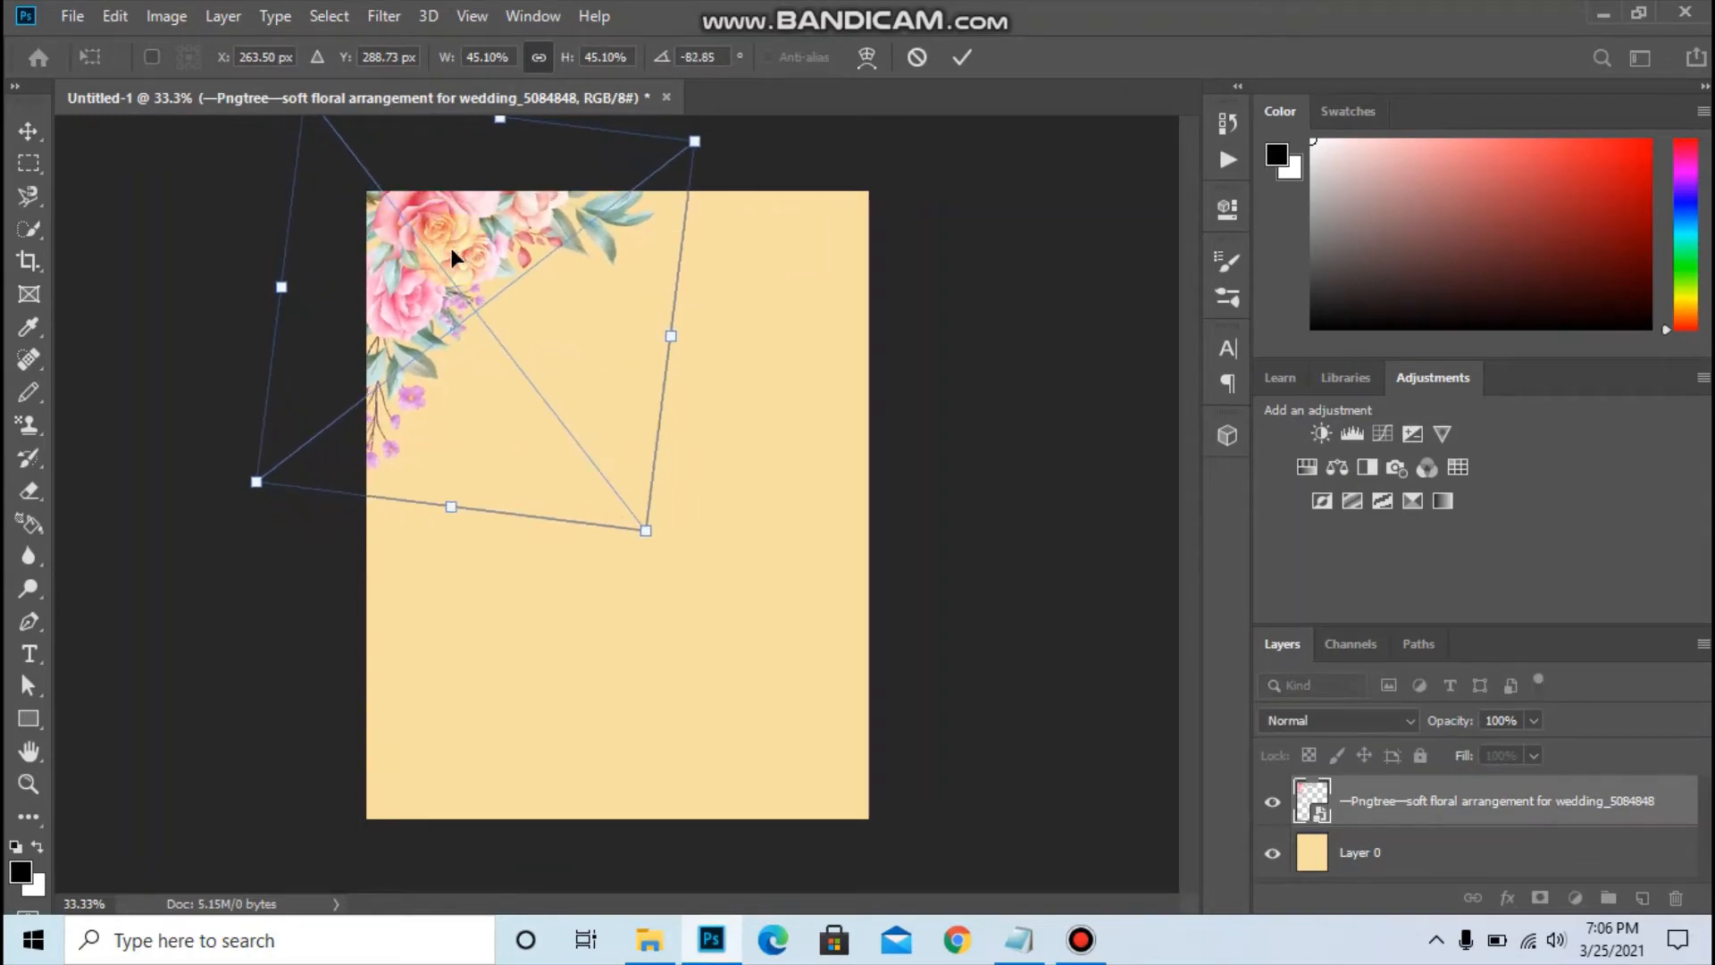
pyautogui.moveTo(448, 249); pyautogui.dragTo(438, 272)
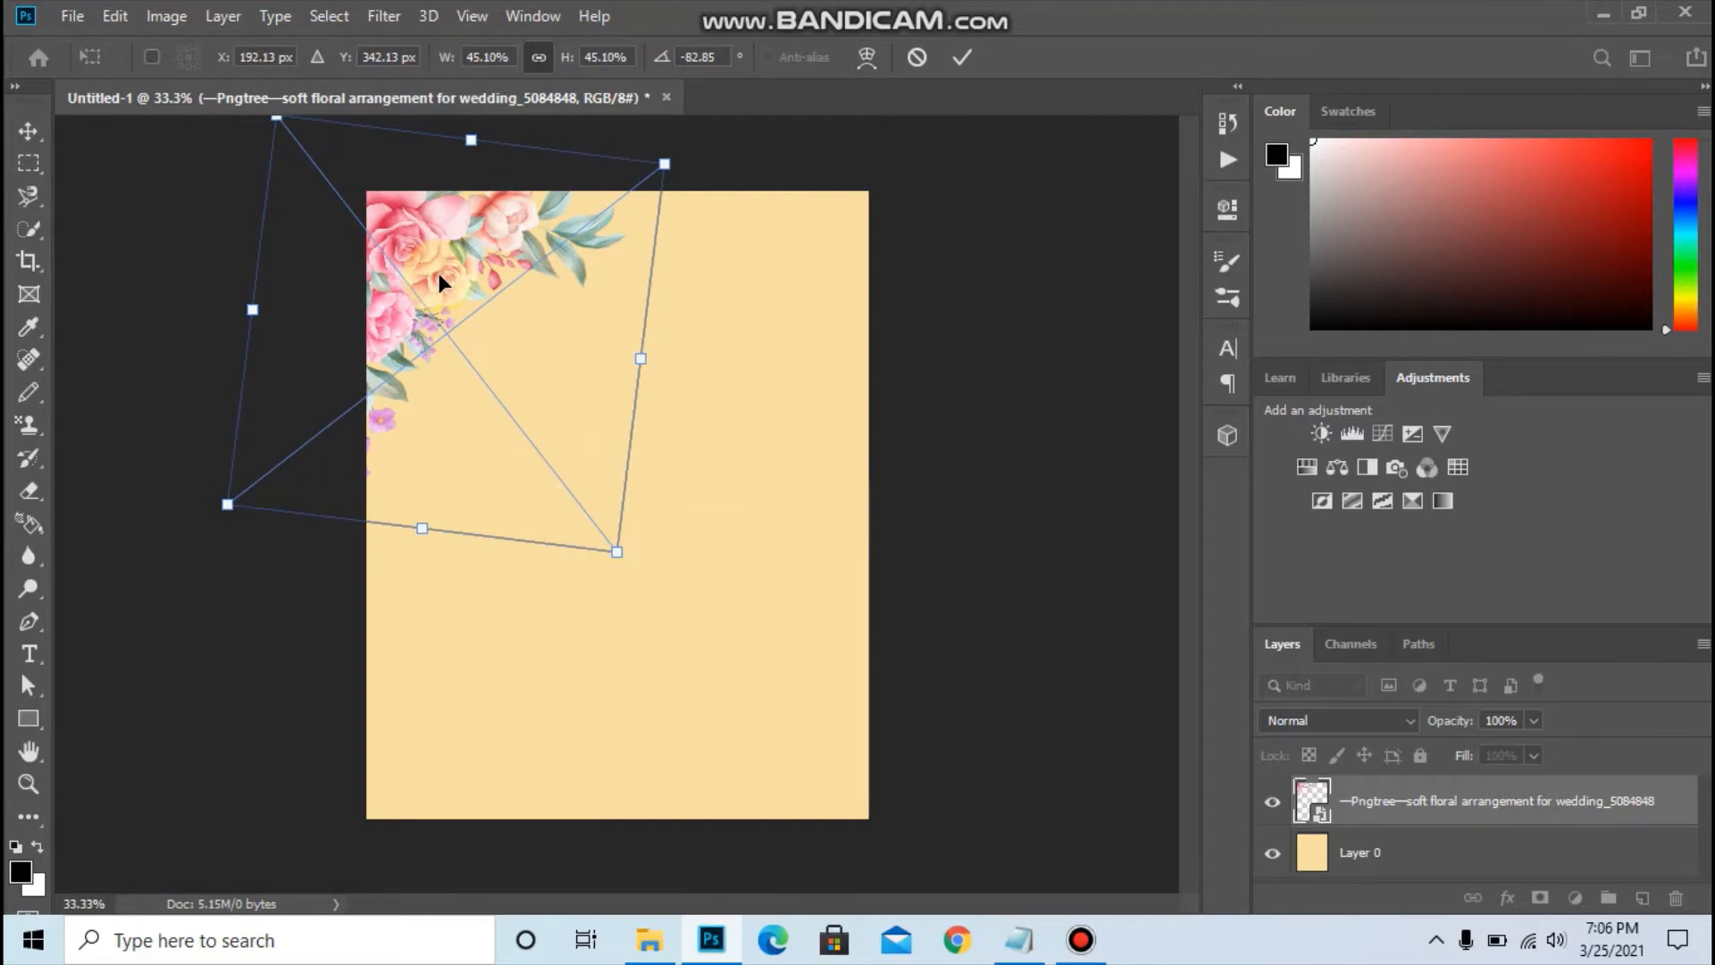
# Step: Nudge the corner flowers to about X 228 px, Y 342 px and commit the transform
pyautogui.press('Right')
pyautogui.press('Right')
pyautogui.press('Right')
pyautogui.press('Right')
pyautogui.press('Right')
pyautogui.press('Right')
pyautogui.press('Right')
pyautogui.press('Right')
pyautogui.press('Right')
pyautogui.press('Right')
pyautogui.press('Right')
pyautogui.press('Right')
pyautogui.press('Right')
pyautogui.press('Right')
pyautogui.press('Right')
pyautogui.press('Right')
pyautogui.press('Right')
pyautogui.press('Right')
pyautogui.press('Right')
pyautogui.press('Right')
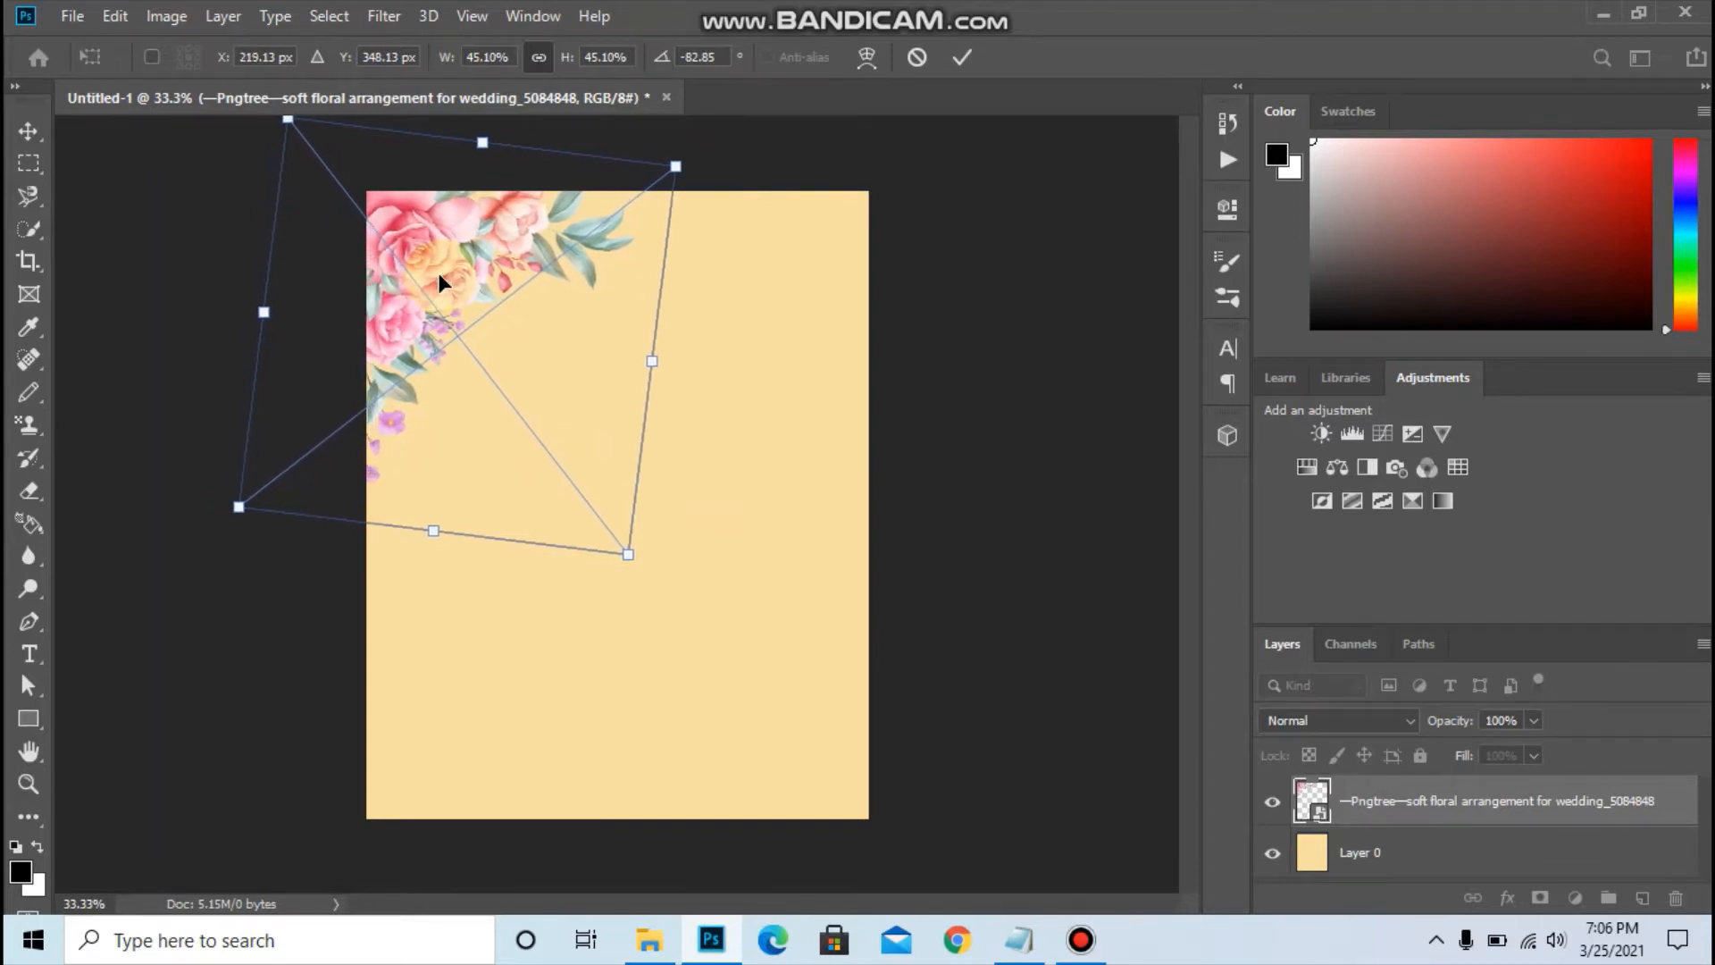
pyautogui.press('Right')
pyautogui.press('Right')
pyautogui.press('Right')
pyautogui.press('Right')
pyautogui.press('Right')
pyautogui.press('Right')
pyautogui.press('Right')
pyautogui.press('Right')
pyautogui.press('Right')
pyautogui.press('Up')
pyautogui.press('Up')
pyautogui.press('Up')
pyautogui.press('Up')
pyautogui.press('Up')
pyautogui.press('Up')
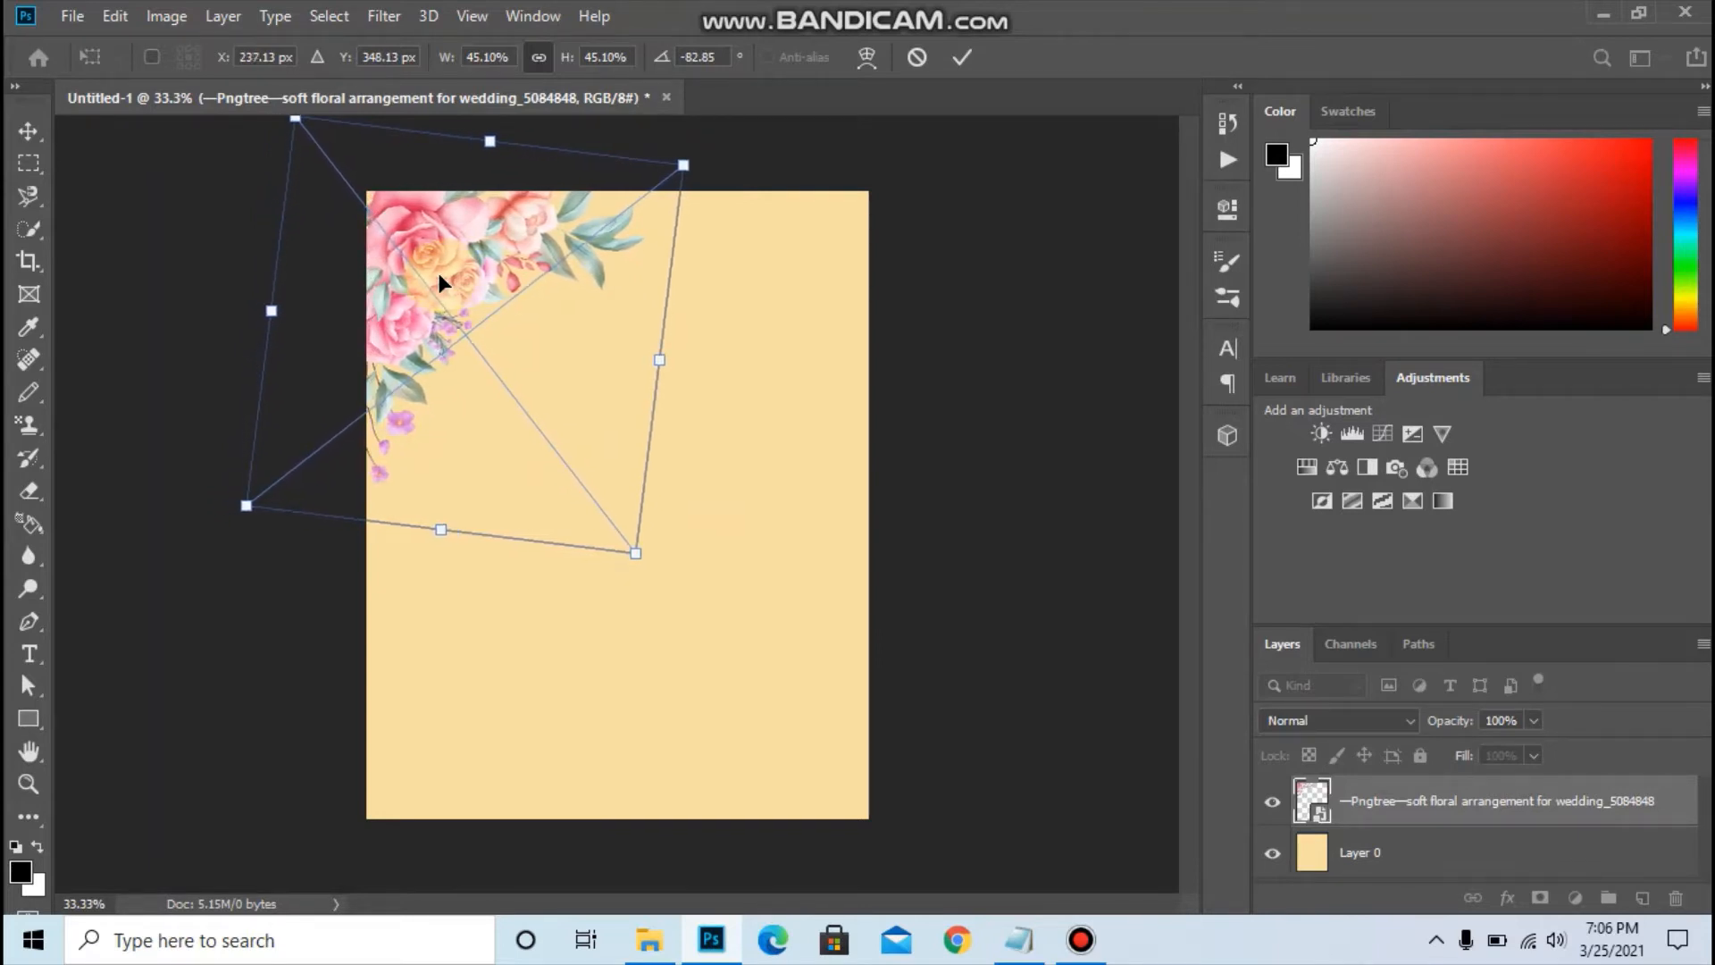
pyautogui.press('Left')
pyautogui.press('Left')
pyautogui.press('Left')
pyautogui.press('Left')
pyautogui.press('Left')
pyautogui.press('Left')
pyautogui.press('Left')
pyautogui.press('Left')
pyautogui.press('Left')
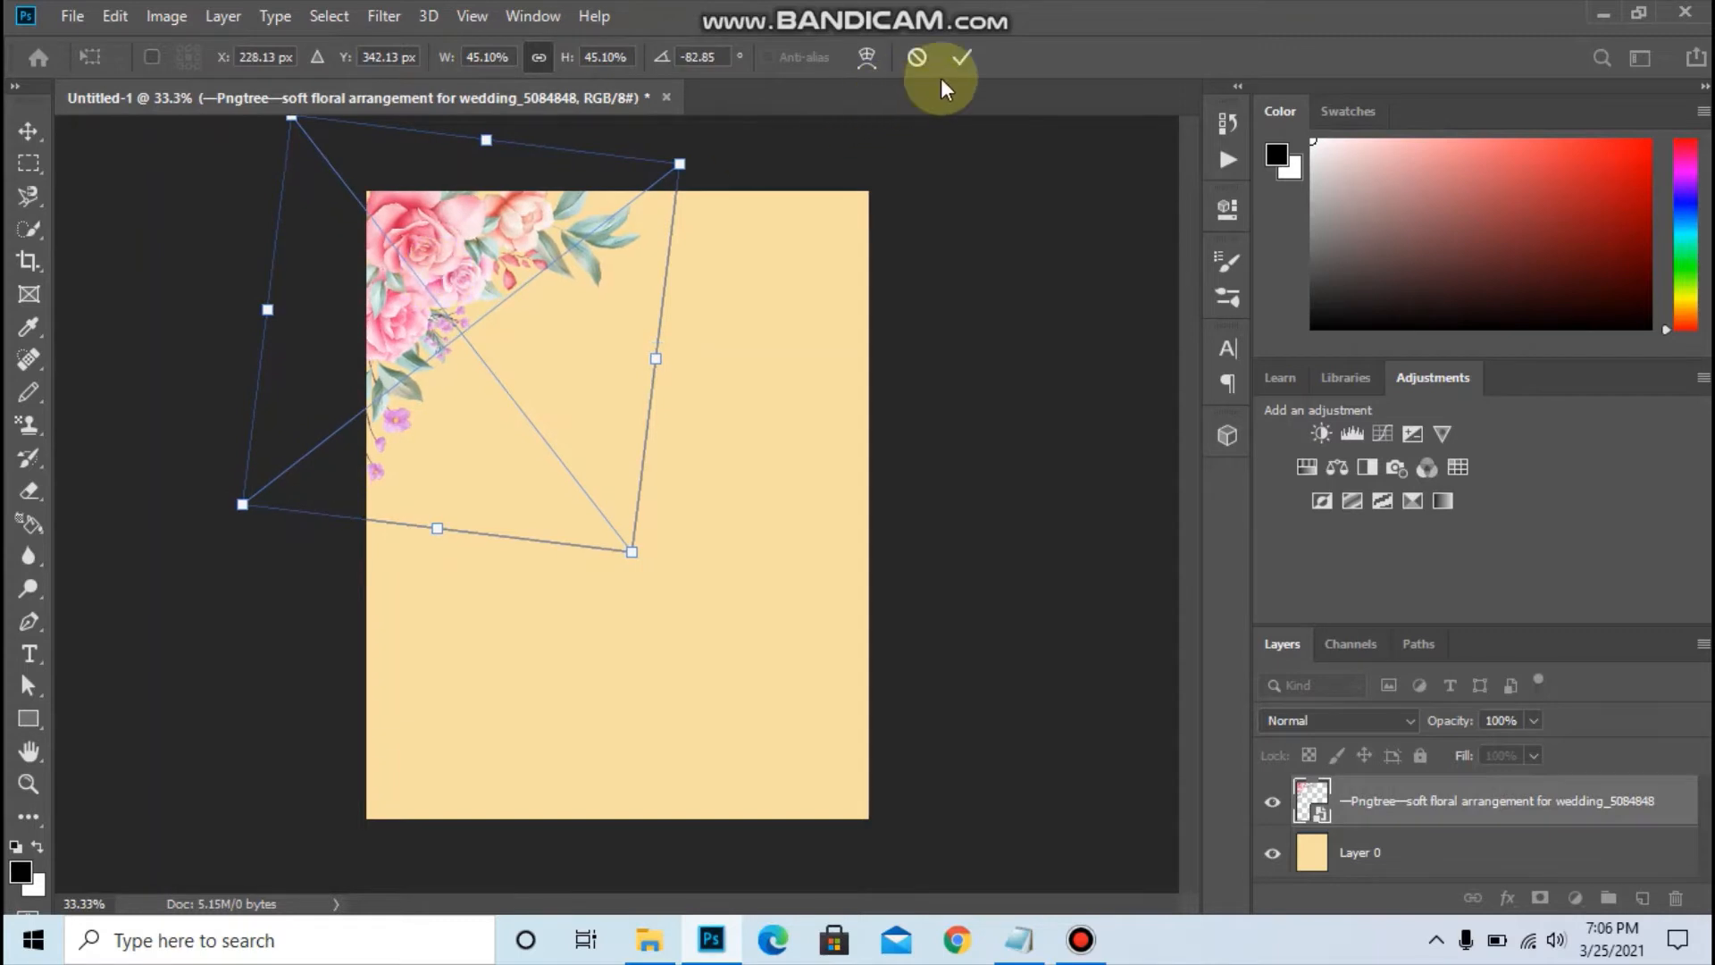
pyautogui.click(956, 57)
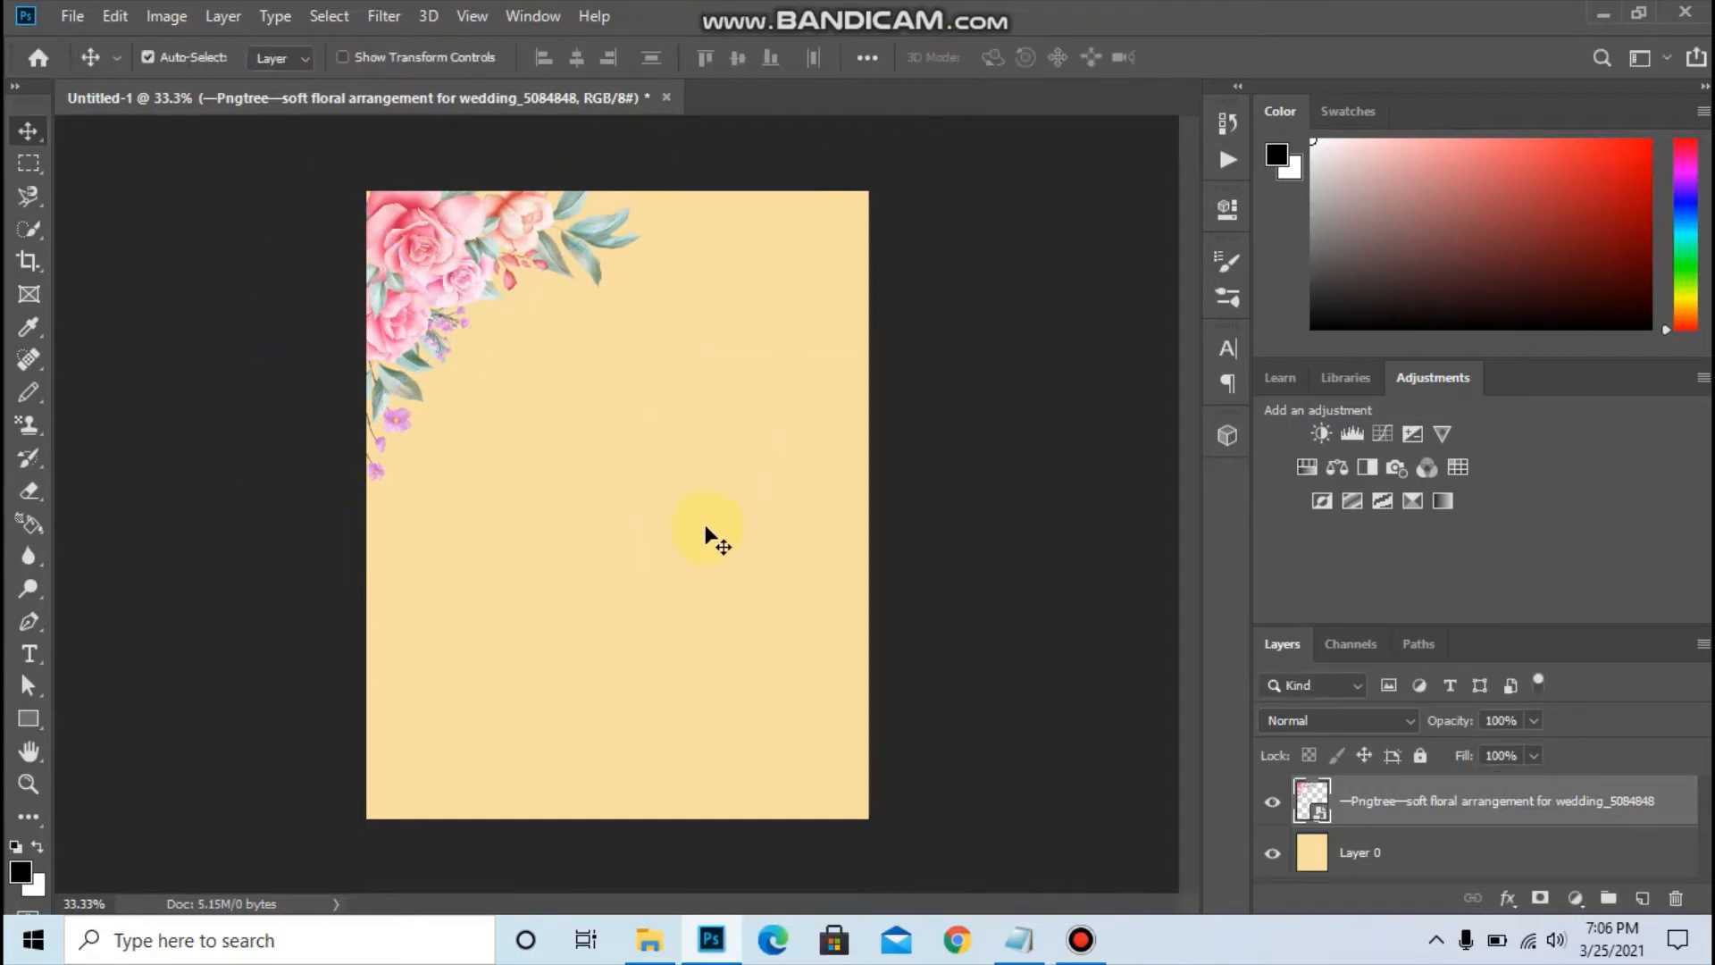
# Step: Fill the background layer with the off-white colour #f6f2e9 at 100% opacity in Normal mode
pyautogui.click(591, 483)
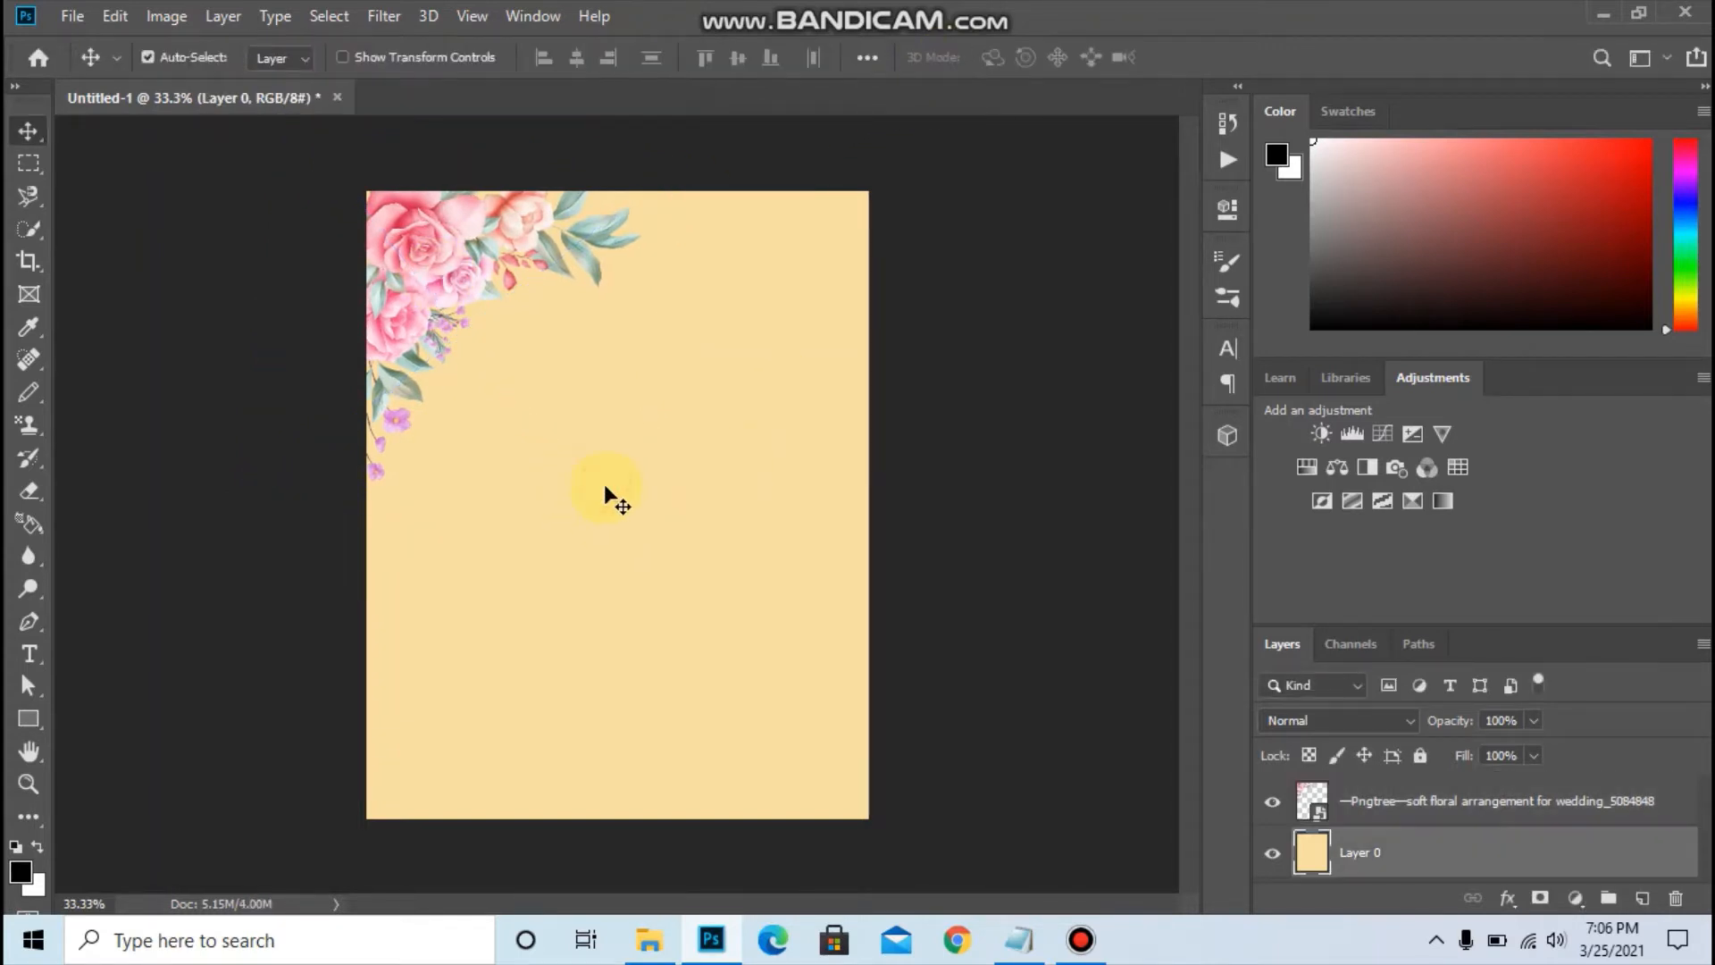
pyautogui.rightClick(606, 487)
pyautogui.click(123, 20)
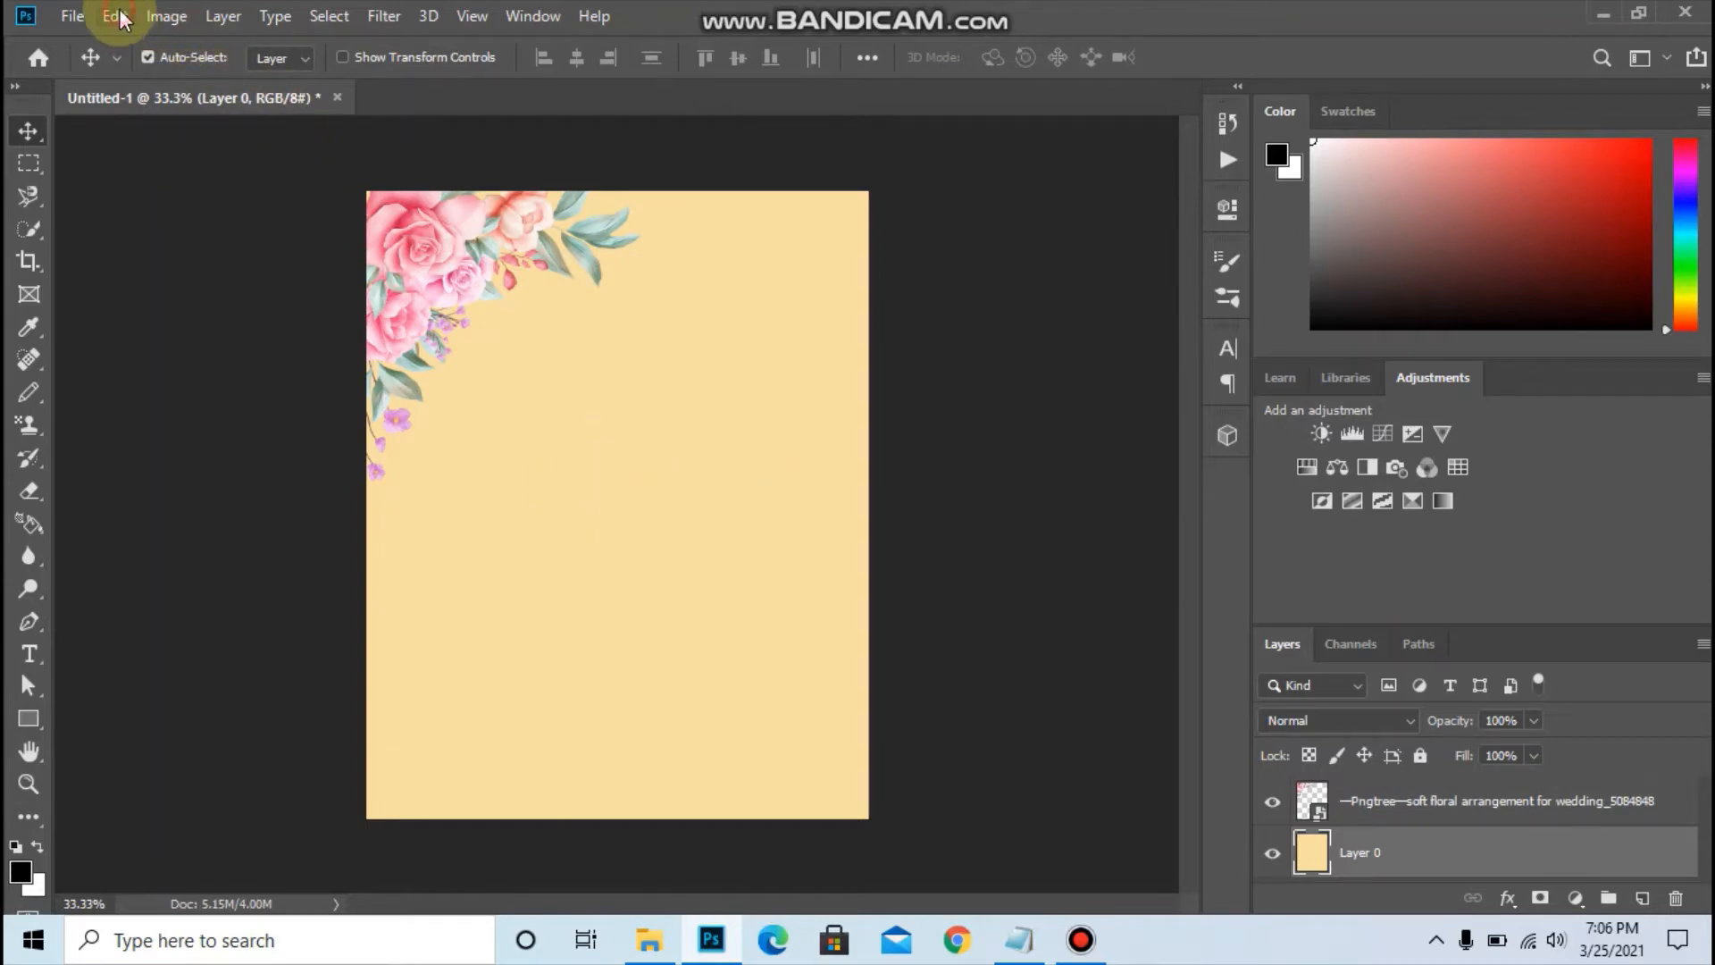
pyautogui.click(123, 20)
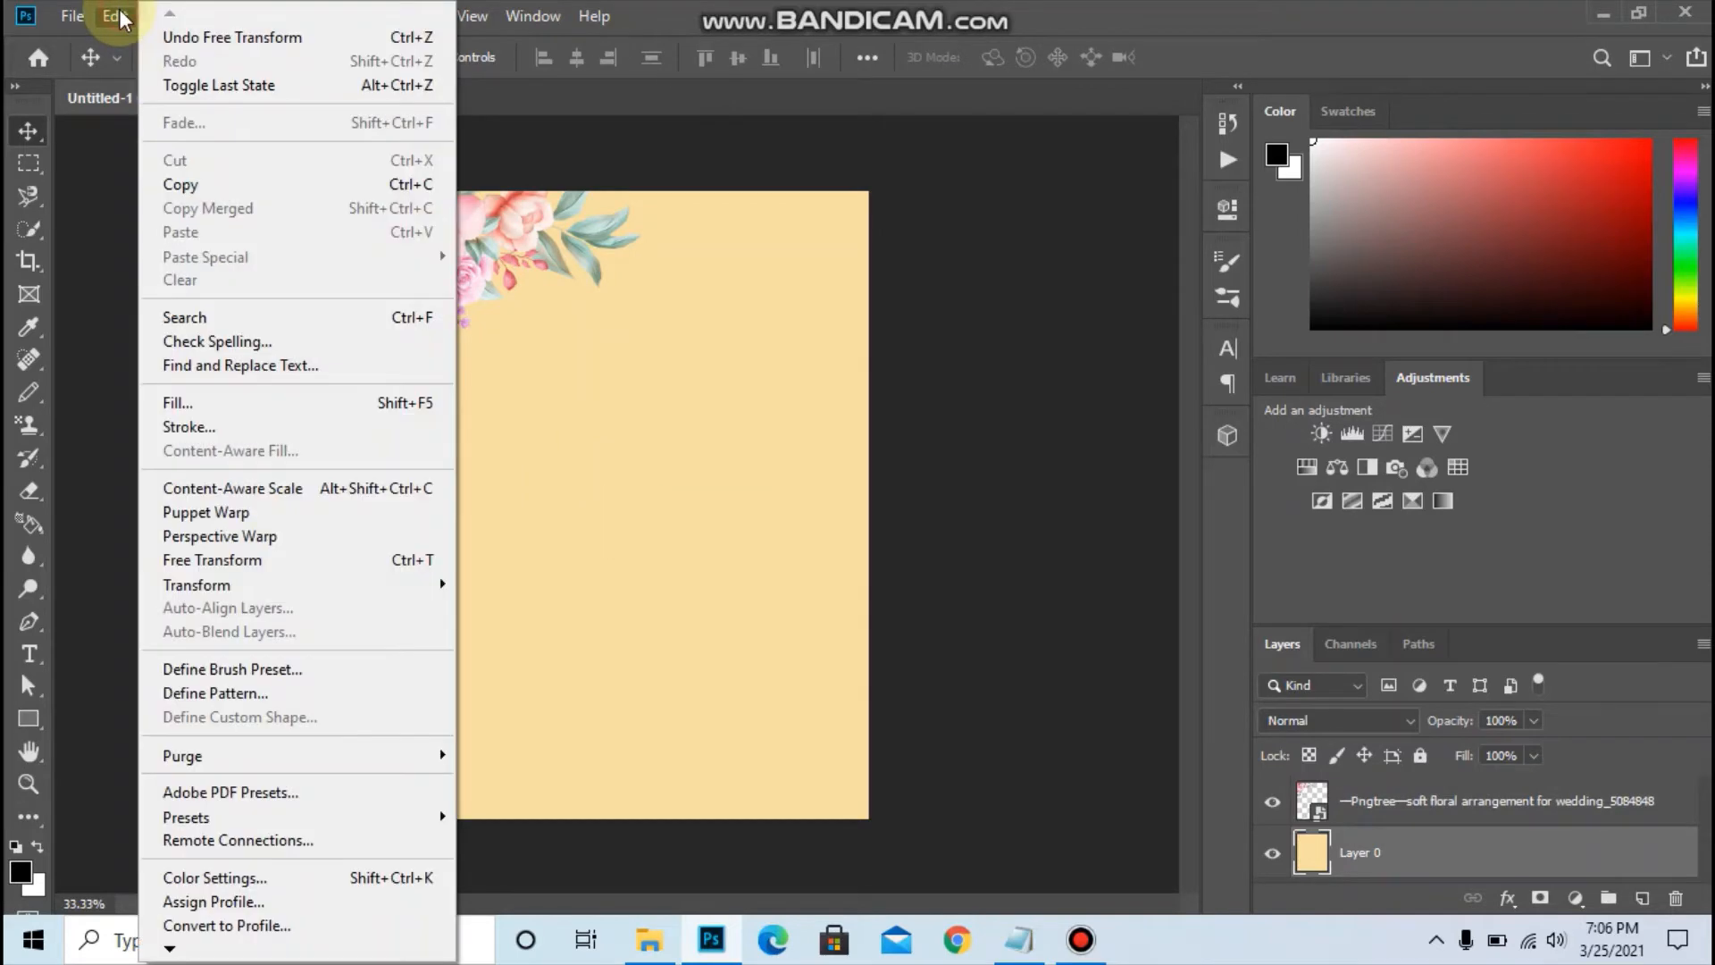
pyautogui.click(217, 402)
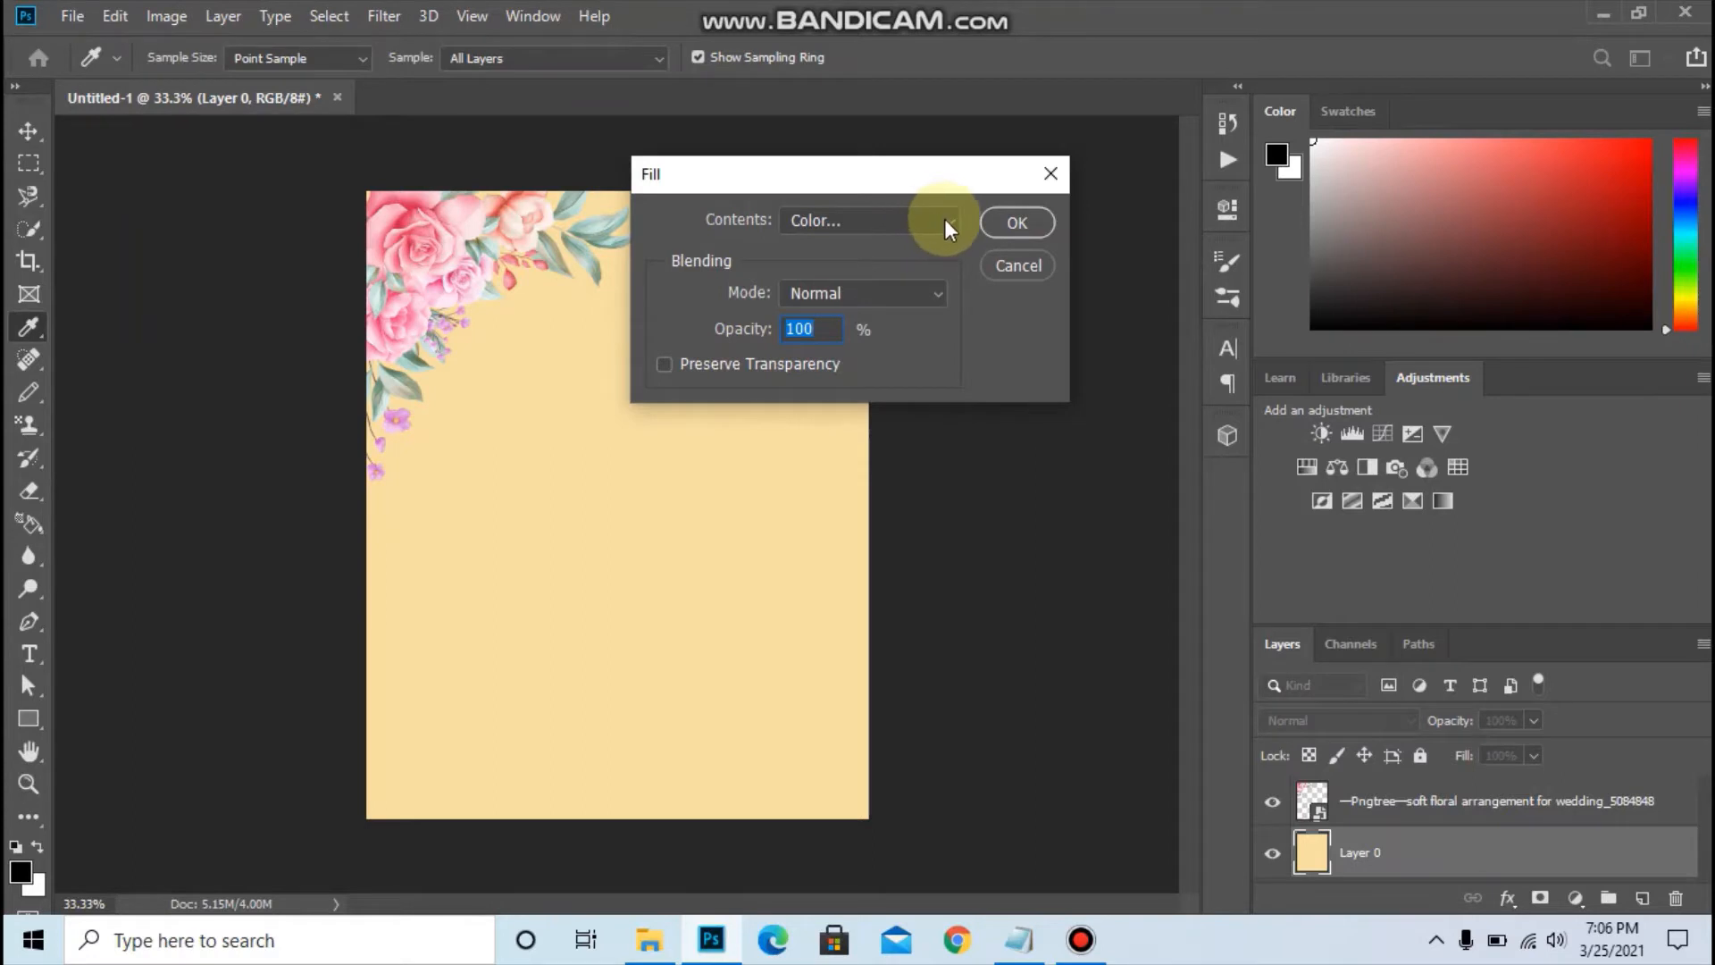
pyautogui.click(944, 223)
pyautogui.click(881, 284)
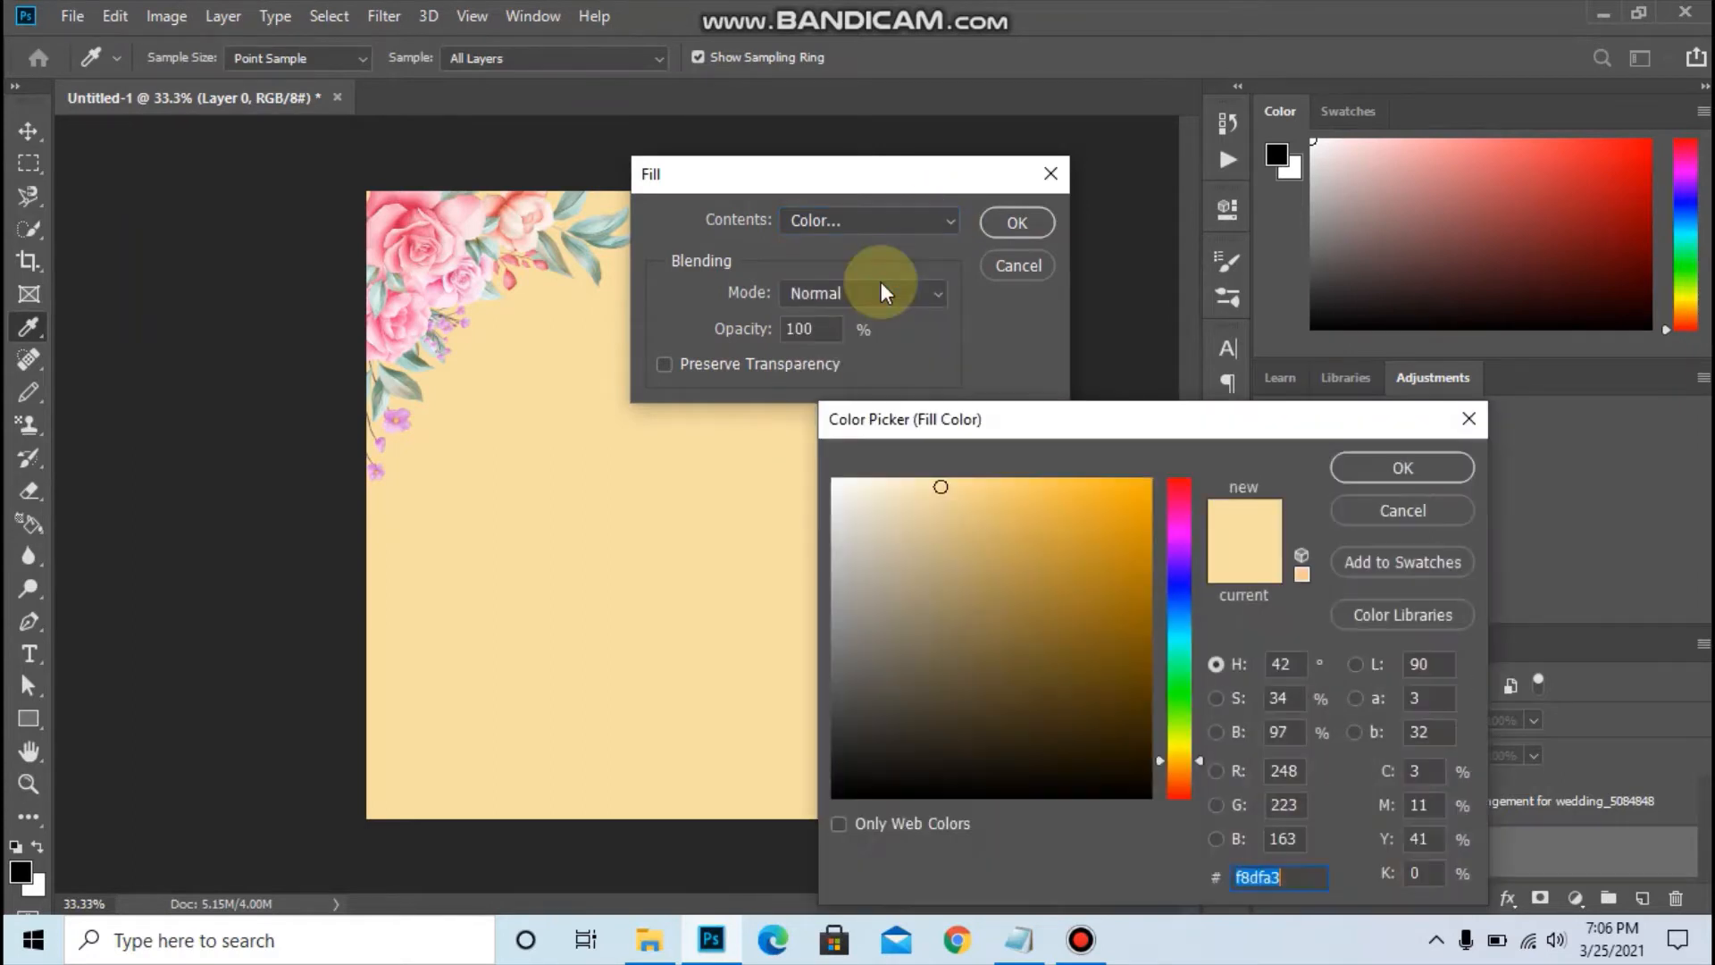
pyautogui.click(849, 489)
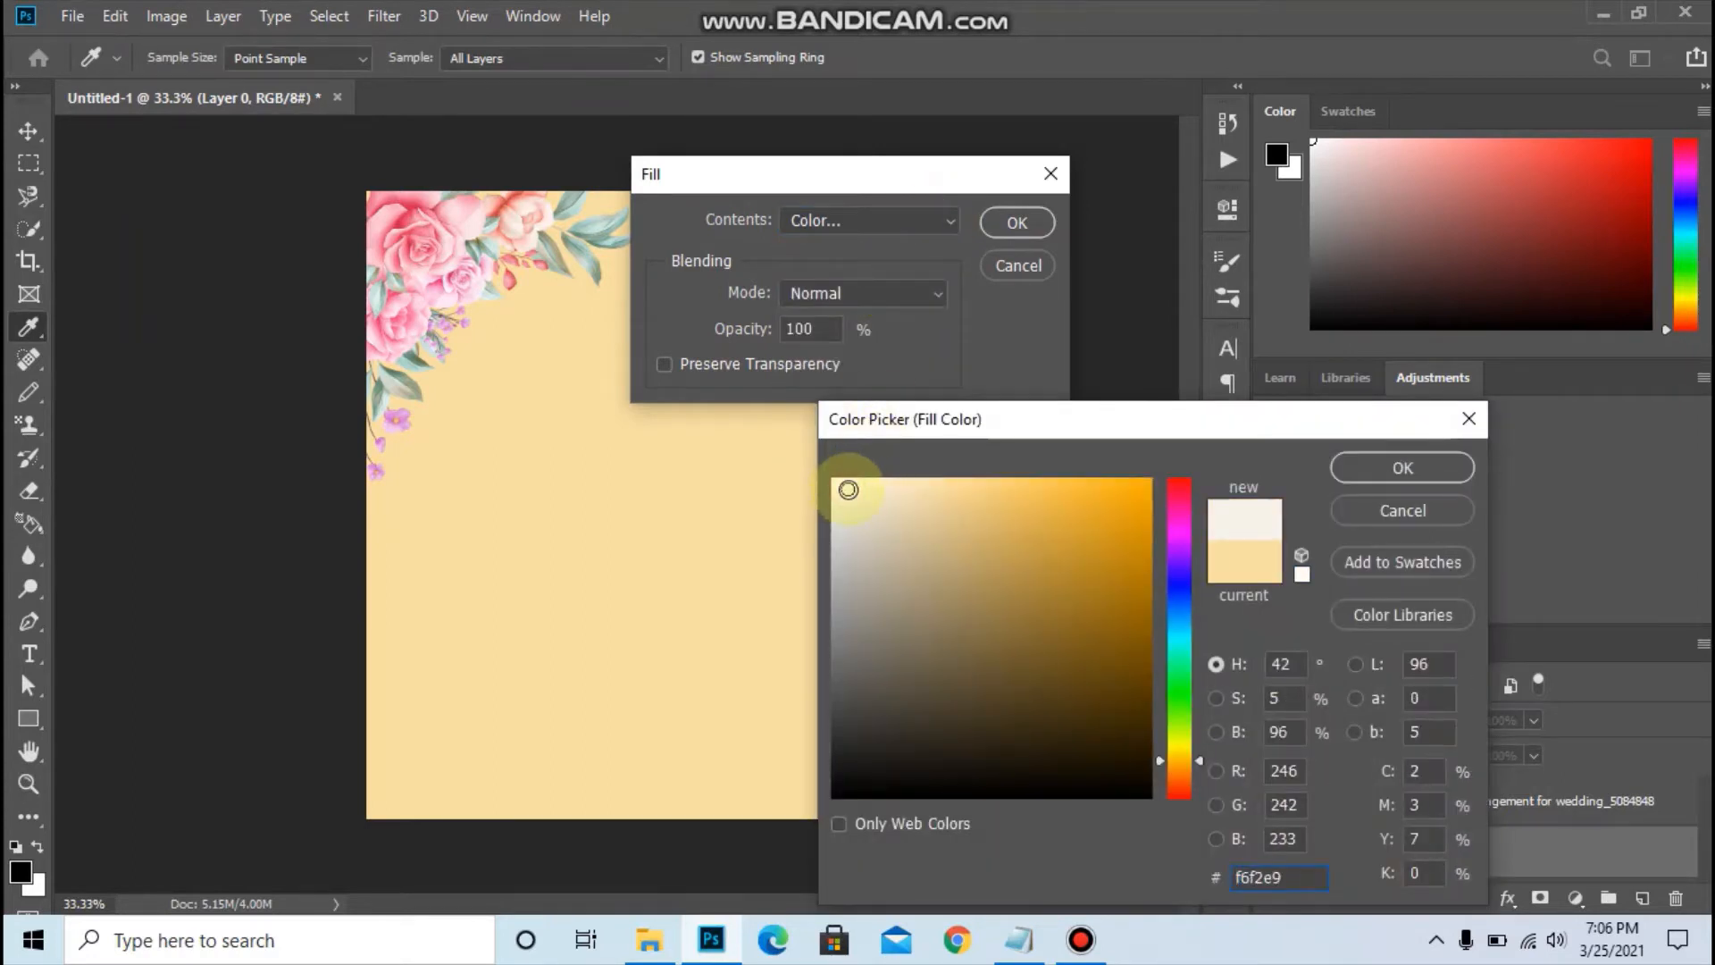
pyautogui.click(1357, 463)
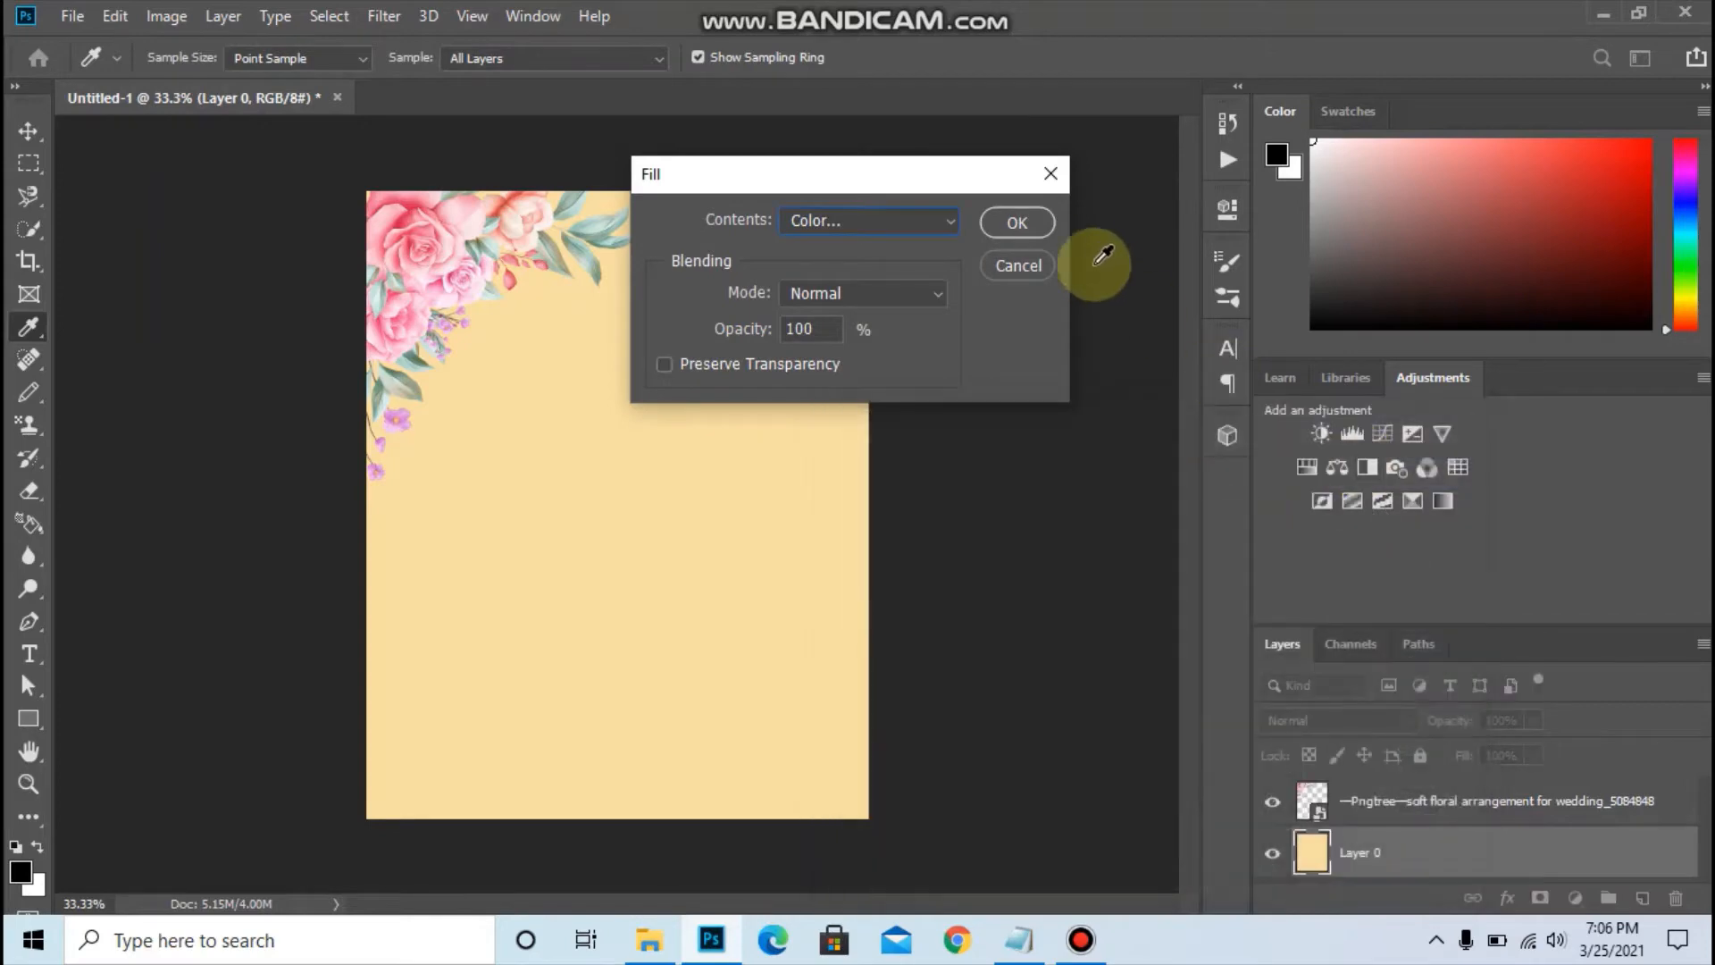
pyautogui.click(1000, 224)
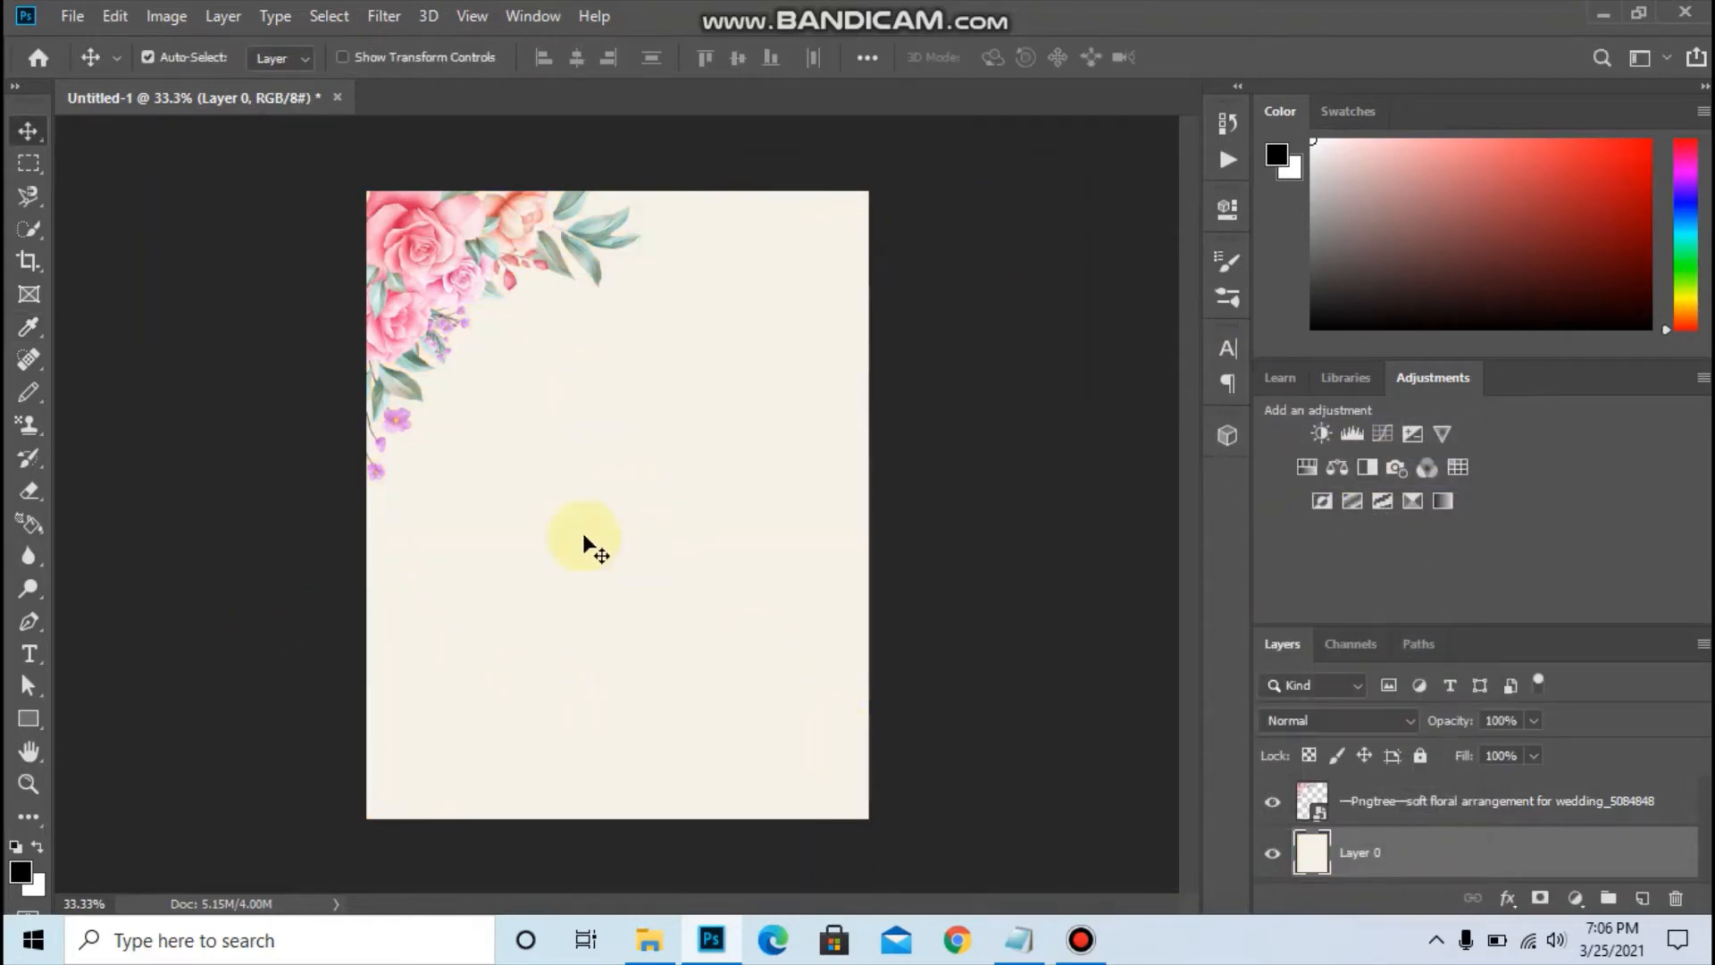
# Step: Duplicate the corner flowers layer and move the copy towards the lower-right part of the page
pyautogui.click(1387, 799)
pyautogui.hotkey('ctrl', 'j')
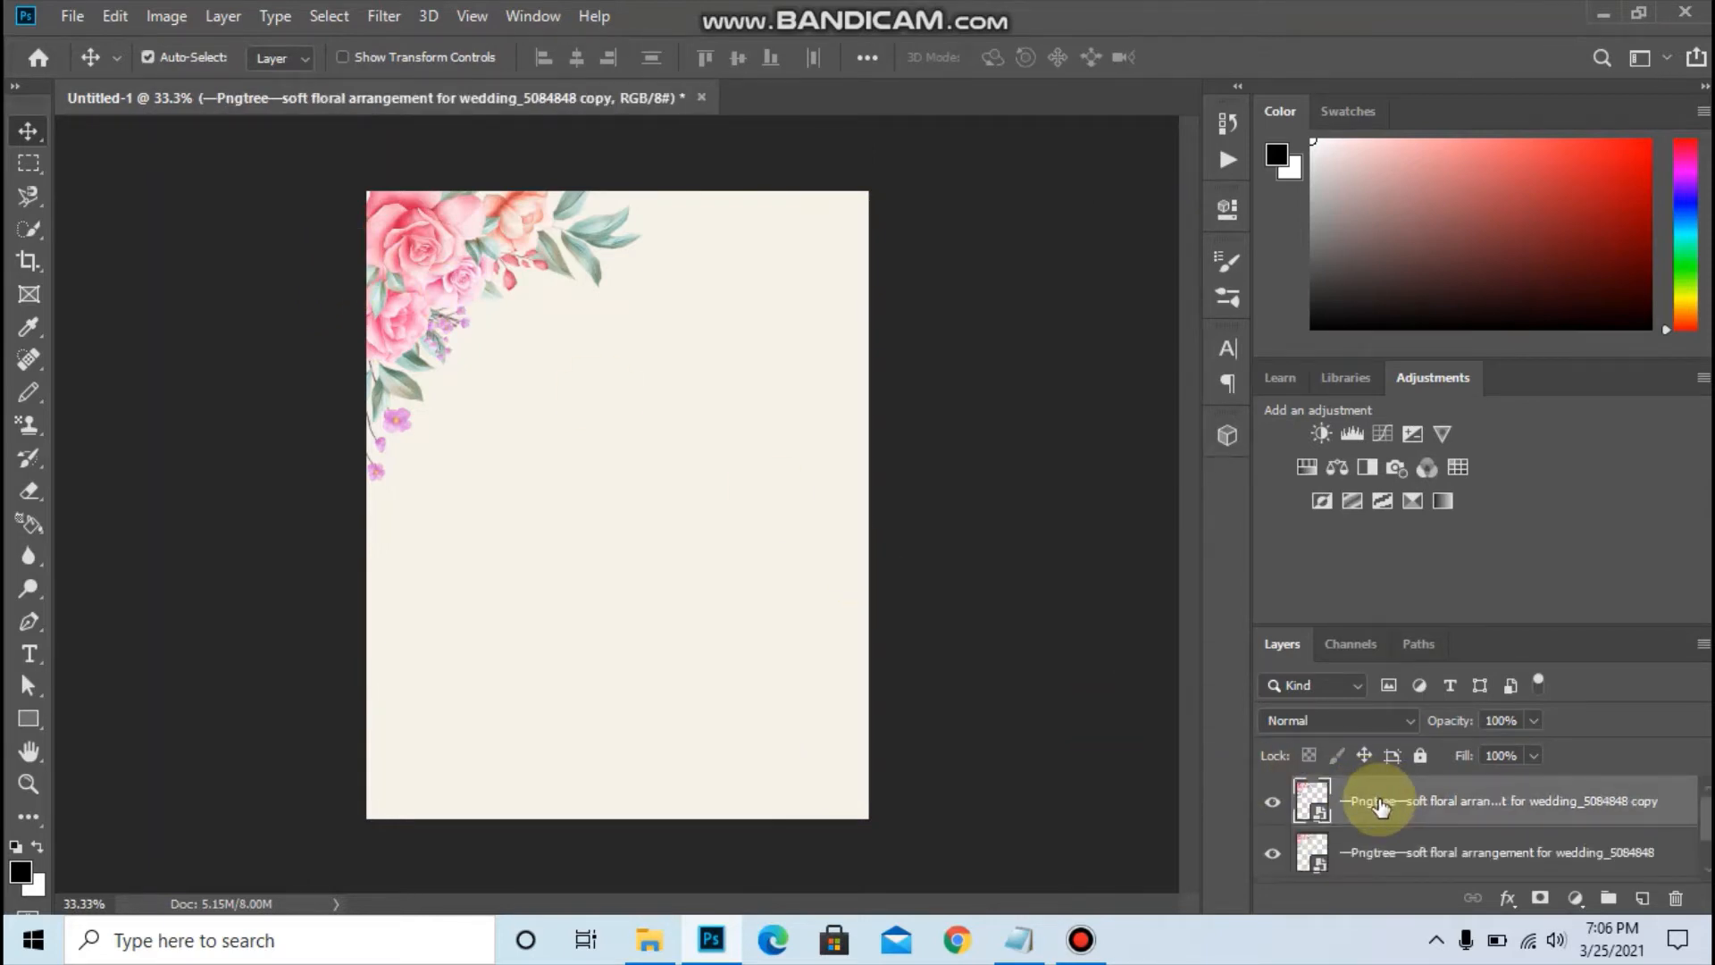
pyautogui.moveTo(462, 226); pyautogui.dragTo(663, 487)
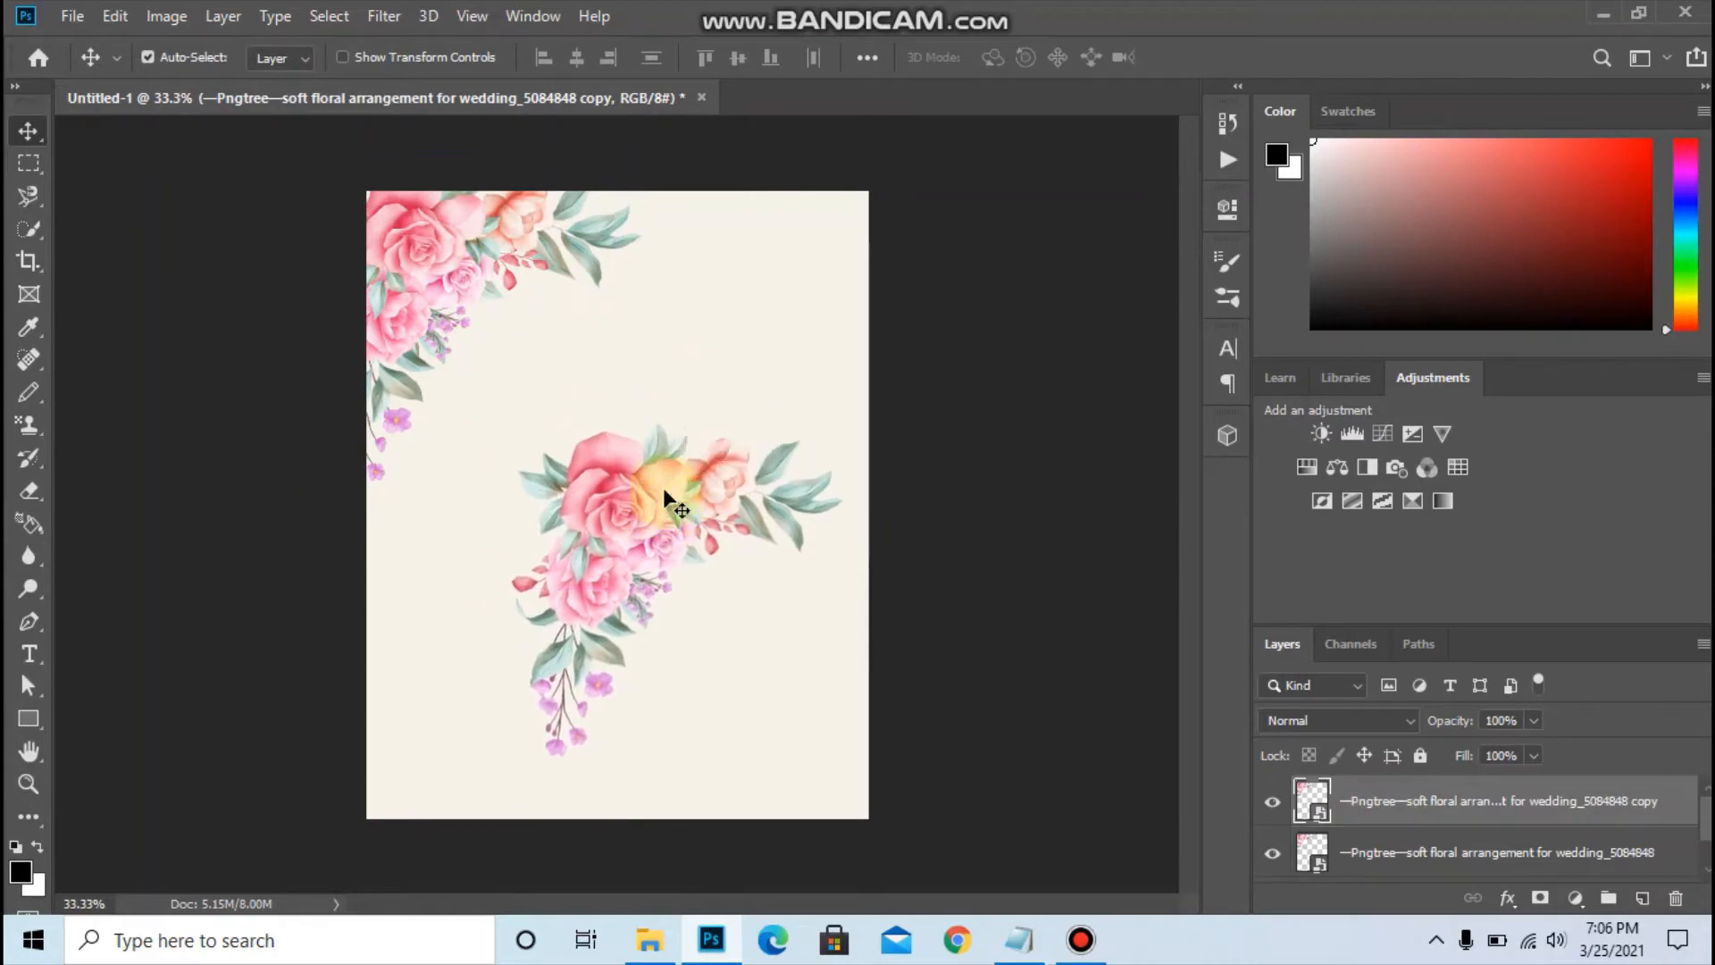
# Step: Rotate the flower copy to about 95°, fit it into the page's lower-right corner at about X 936 px, Y 1156 px, and commit the transform
pyautogui.hotkey('ctrl', 't')
pyautogui.moveTo(893, 643); pyautogui.dragTo(785, 752)
pyautogui.click(824, 470)
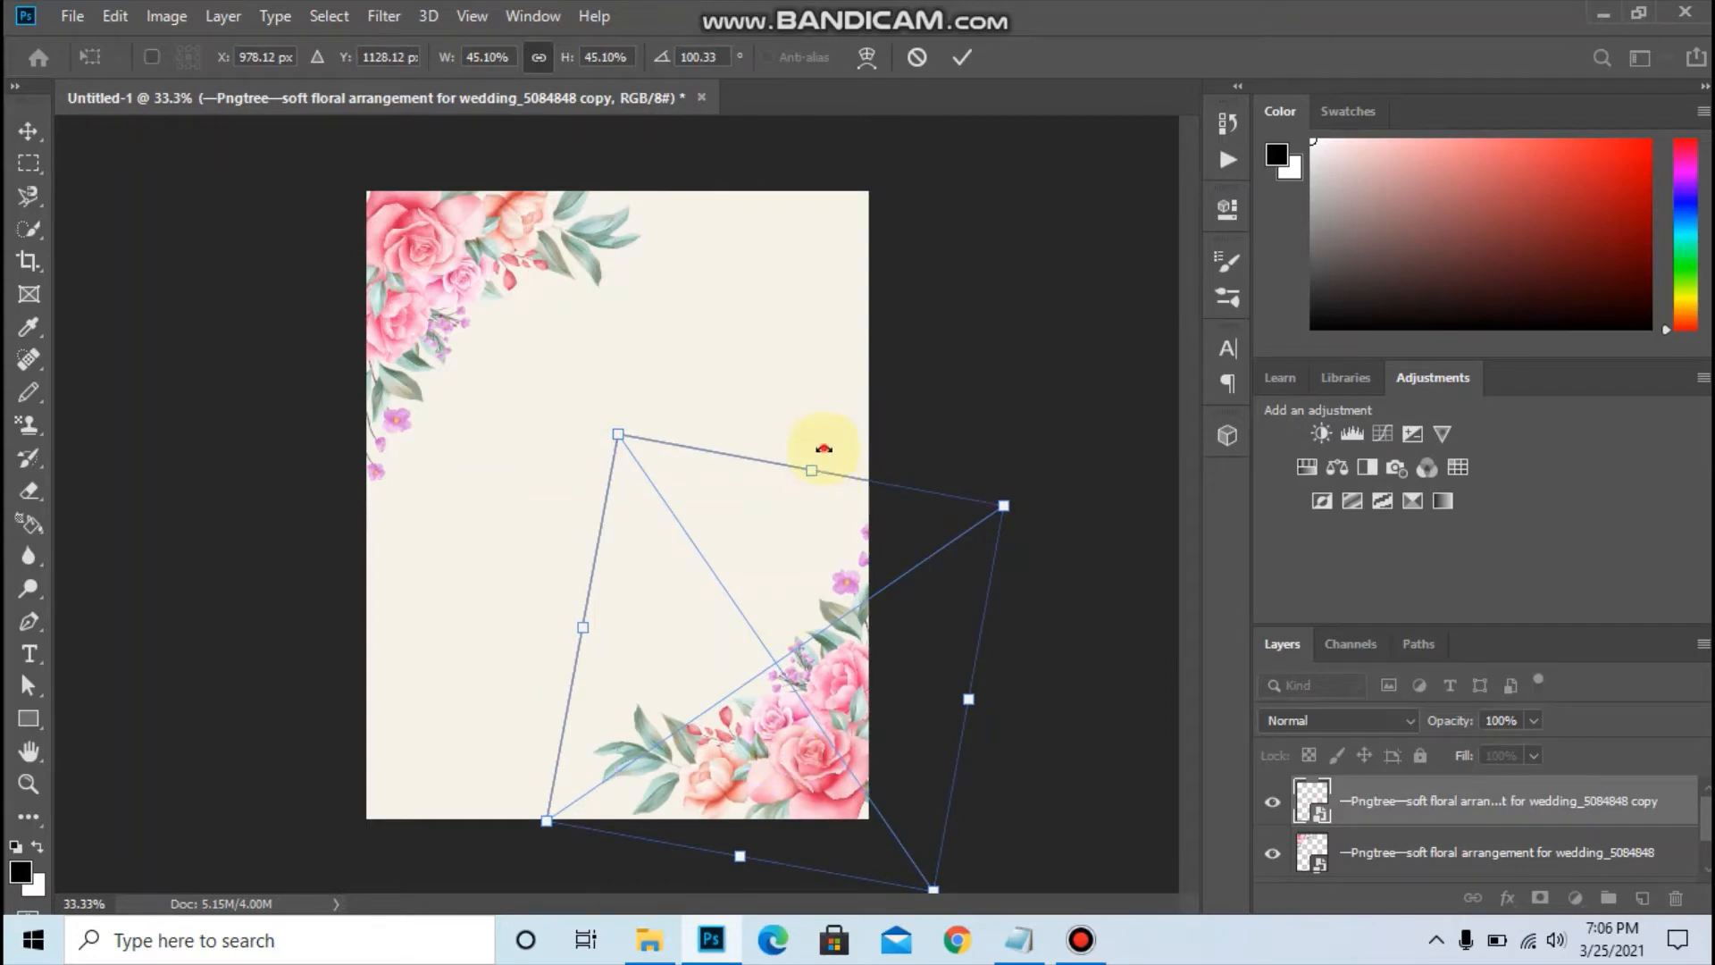
pyautogui.moveTo(823, 448); pyautogui.dragTo(767, 447)
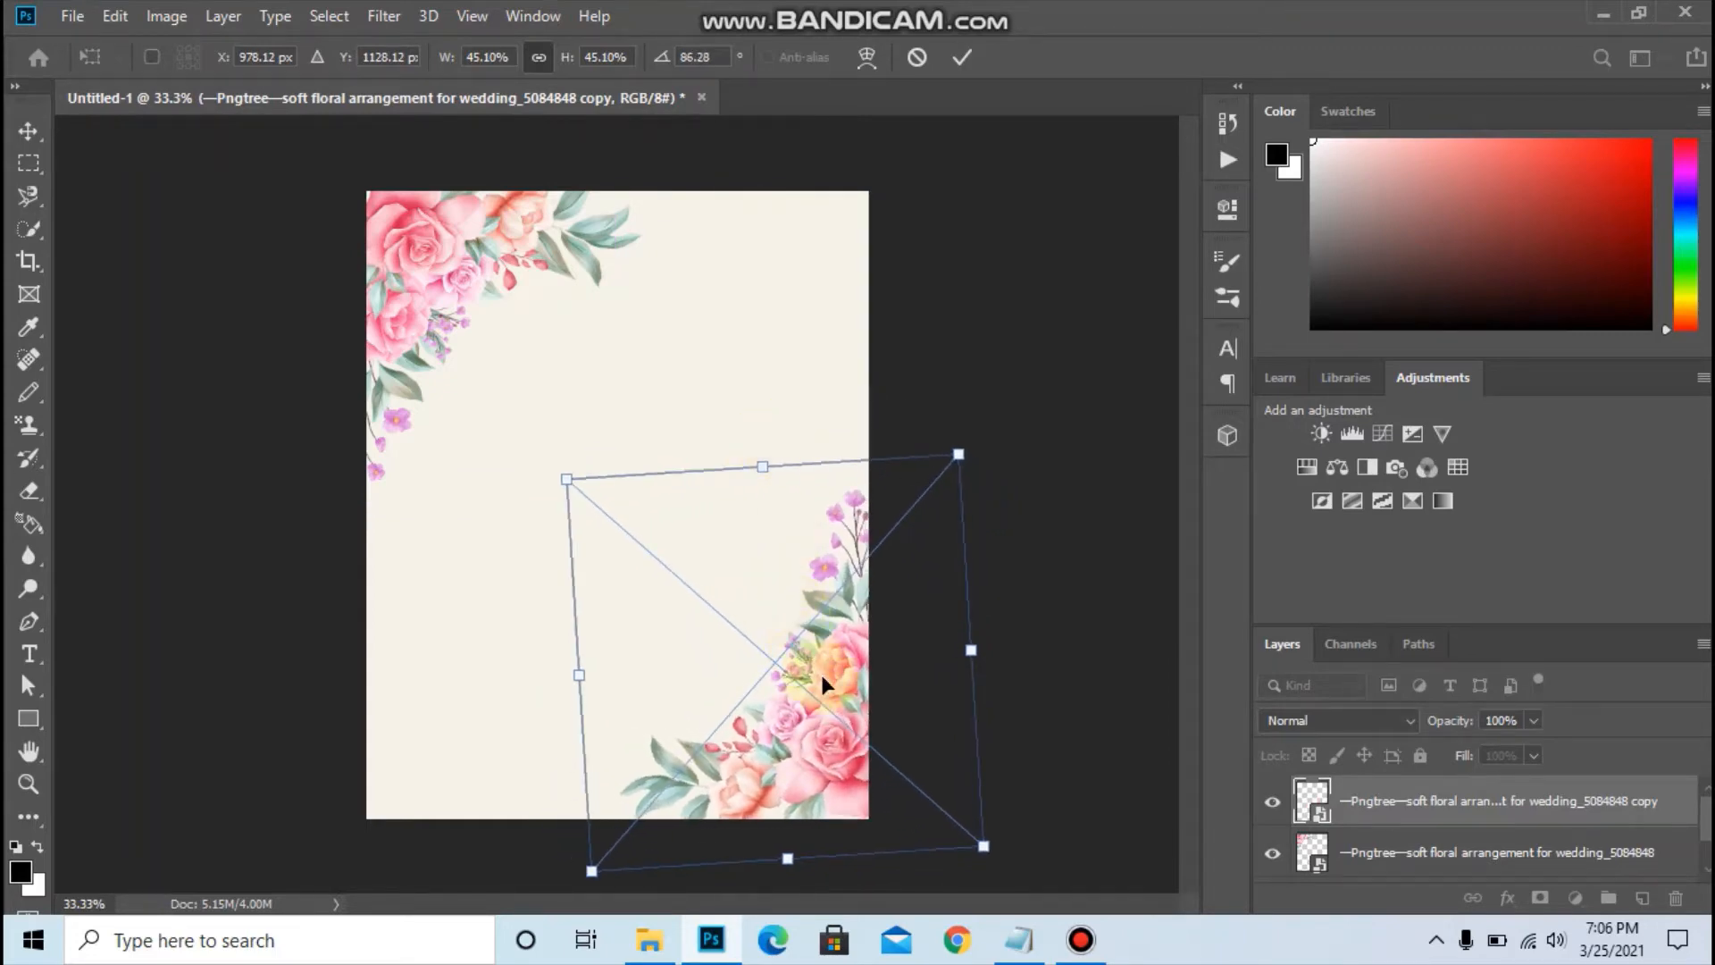
pyautogui.moveTo(821, 674)
pyautogui.mouseDown()
pyautogui.moveTo(791, 682)
pyautogui.moveTo(804, 689)
pyautogui.mouseUp()
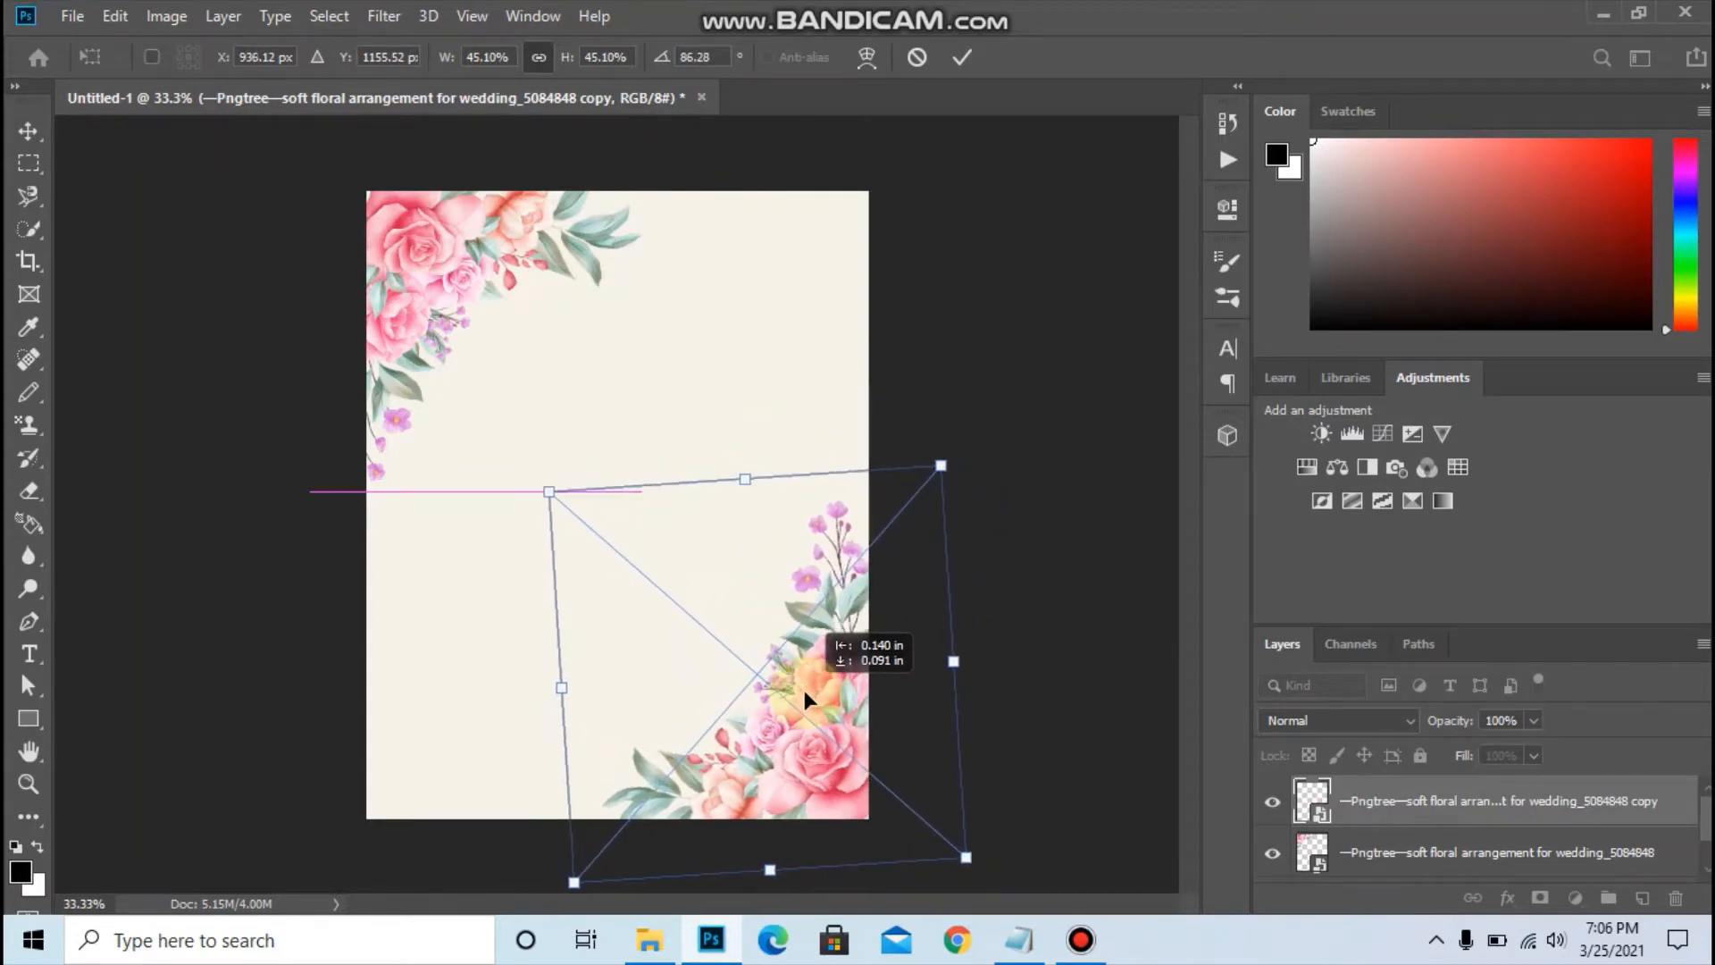
pyautogui.moveTo(849, 459); pyautogui.dragTo(849, 455)
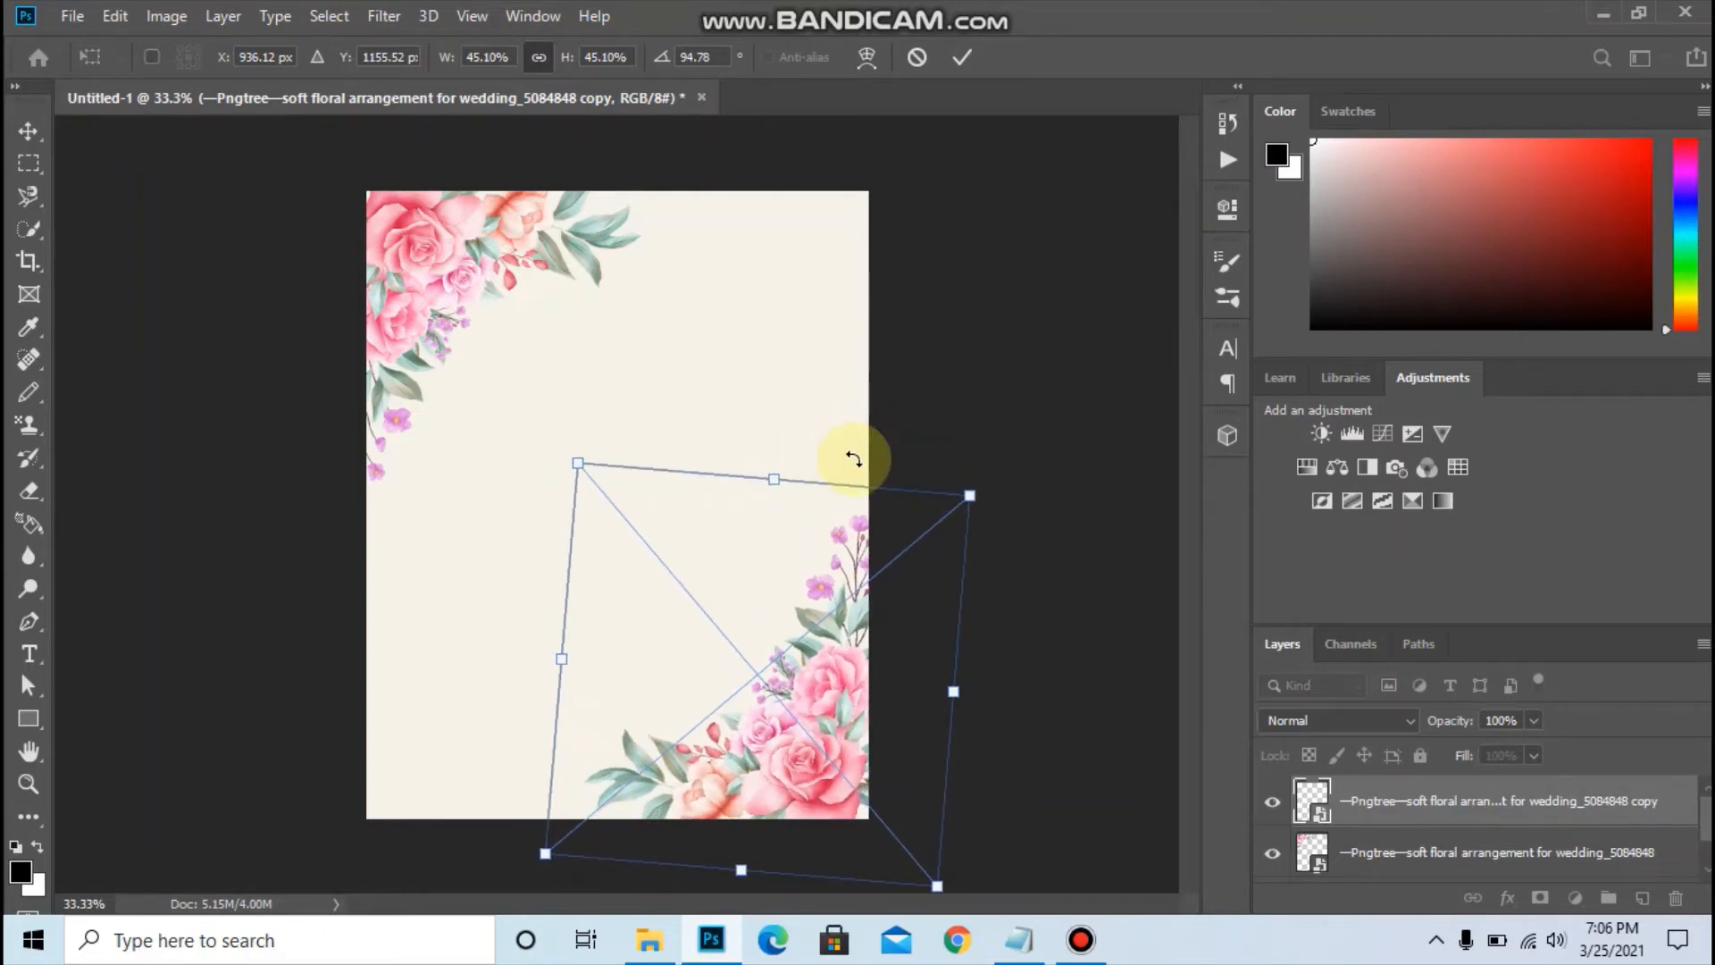
pyautogui.click(966, 56)
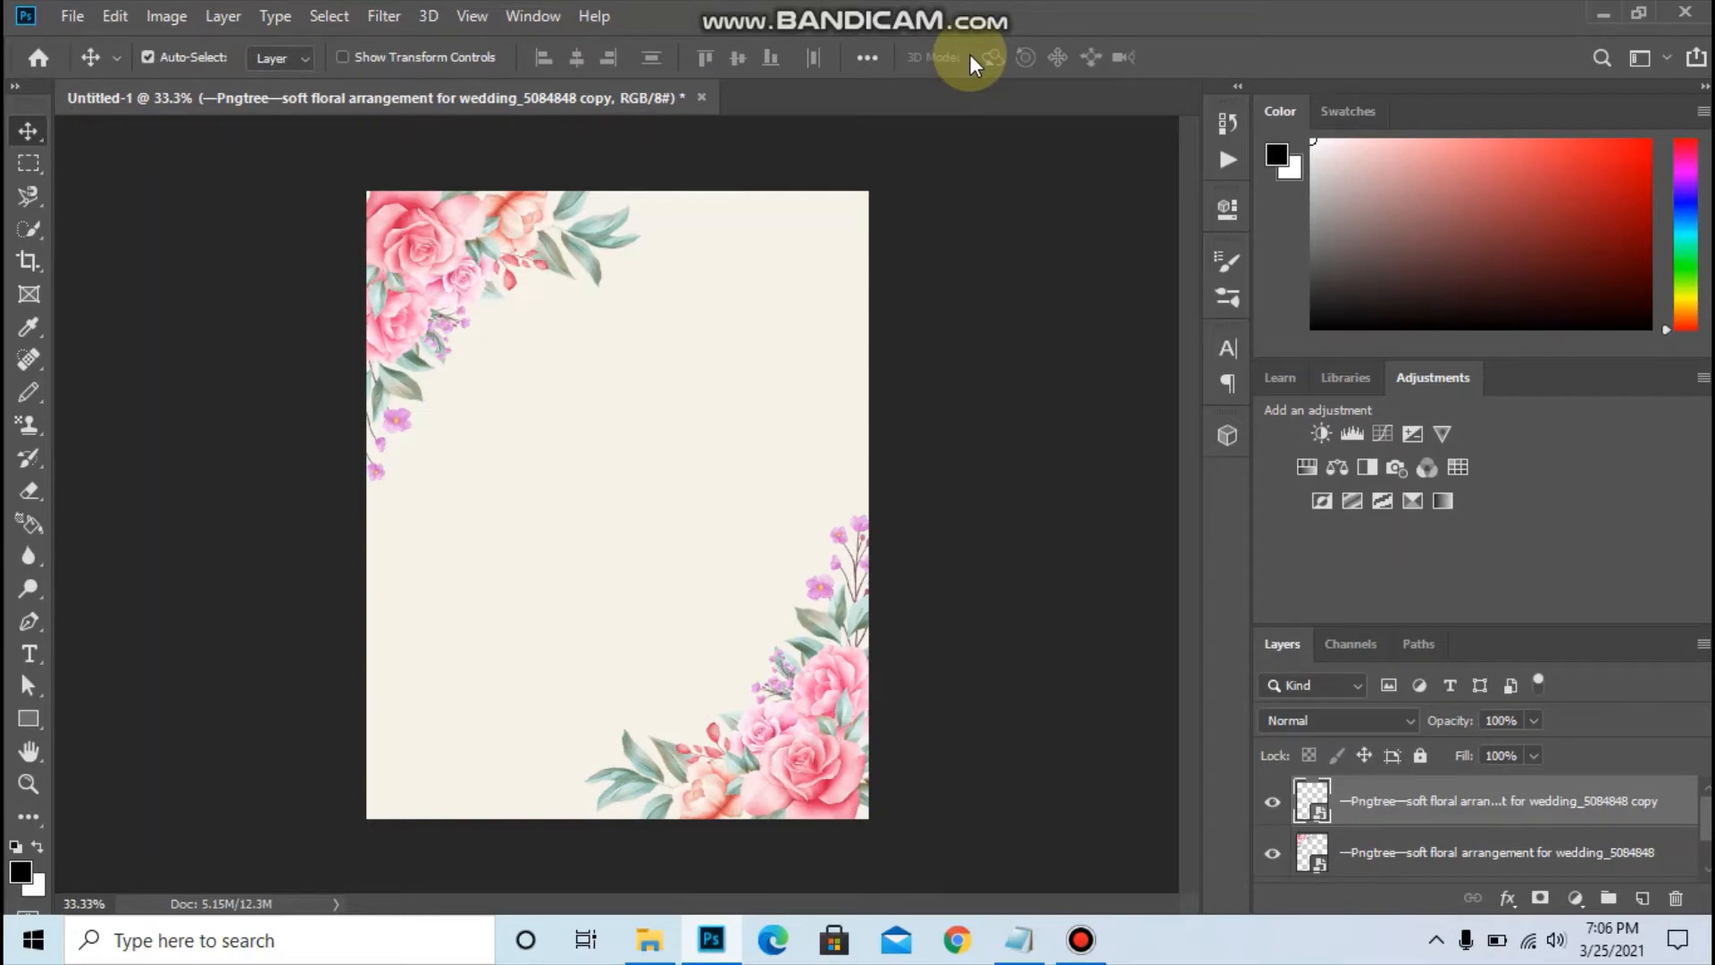
# Step: Add the text "Her" in Harlow Solid Italic beside the upper-left flowers and set its size to 36 pt
pyautogui.click(29, 652)
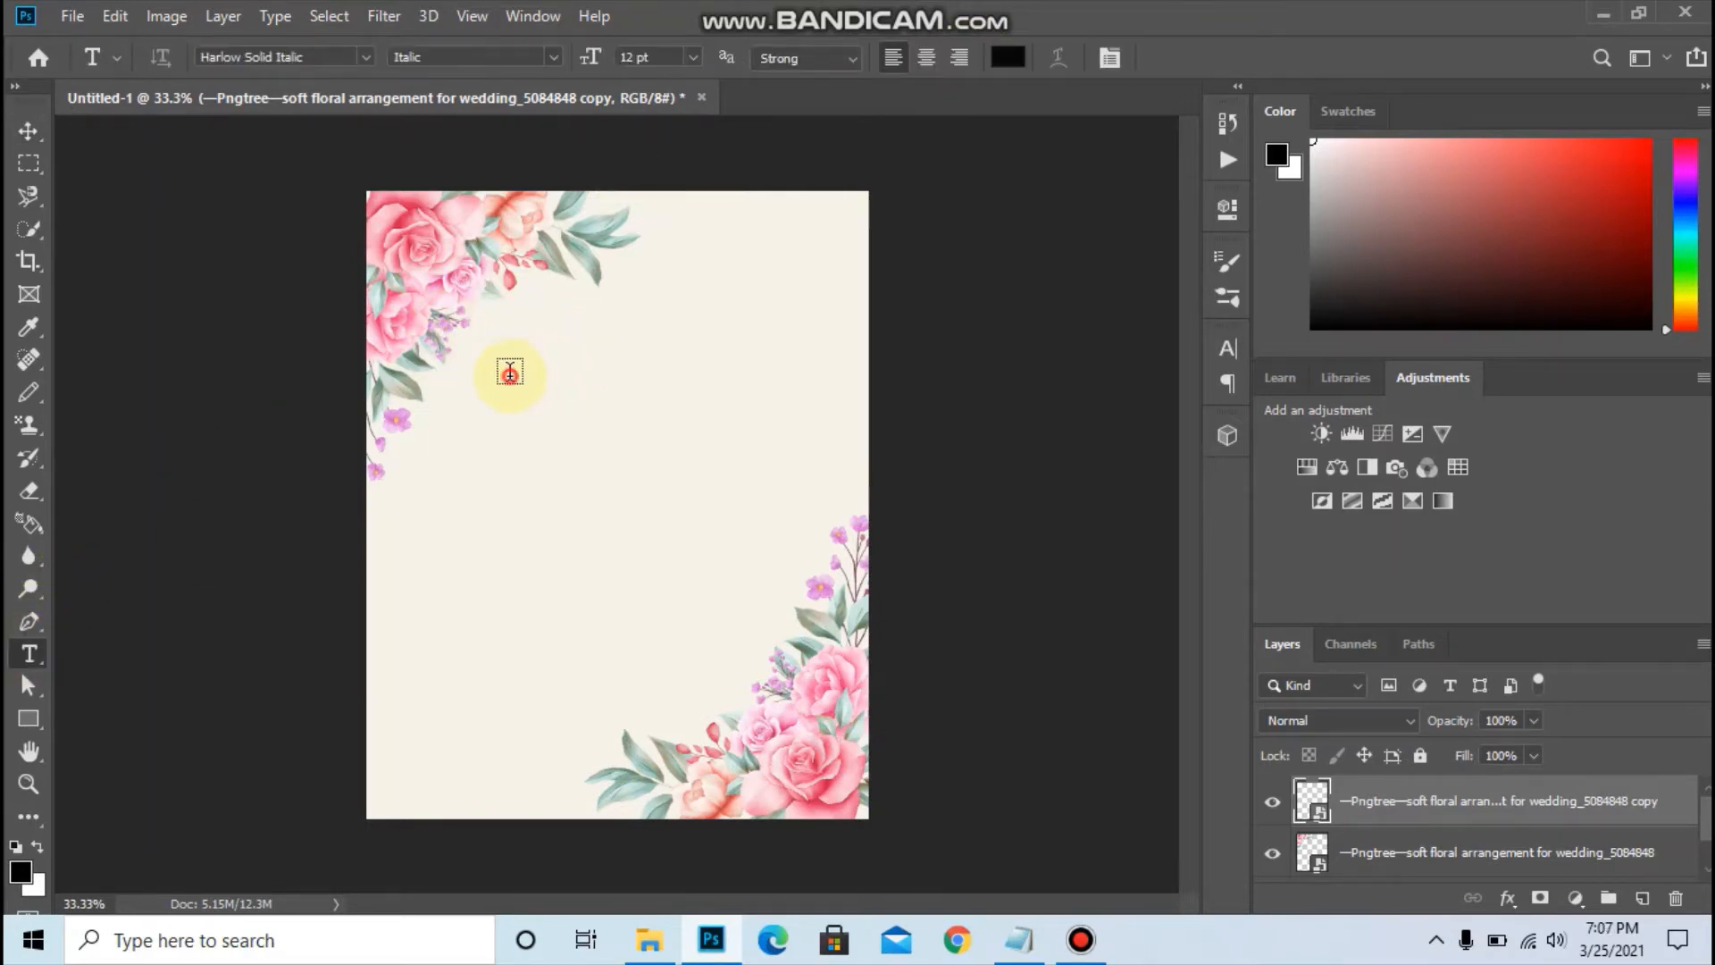
pyautogui.click(509, 373)
pyautogui.press('BackSpace')
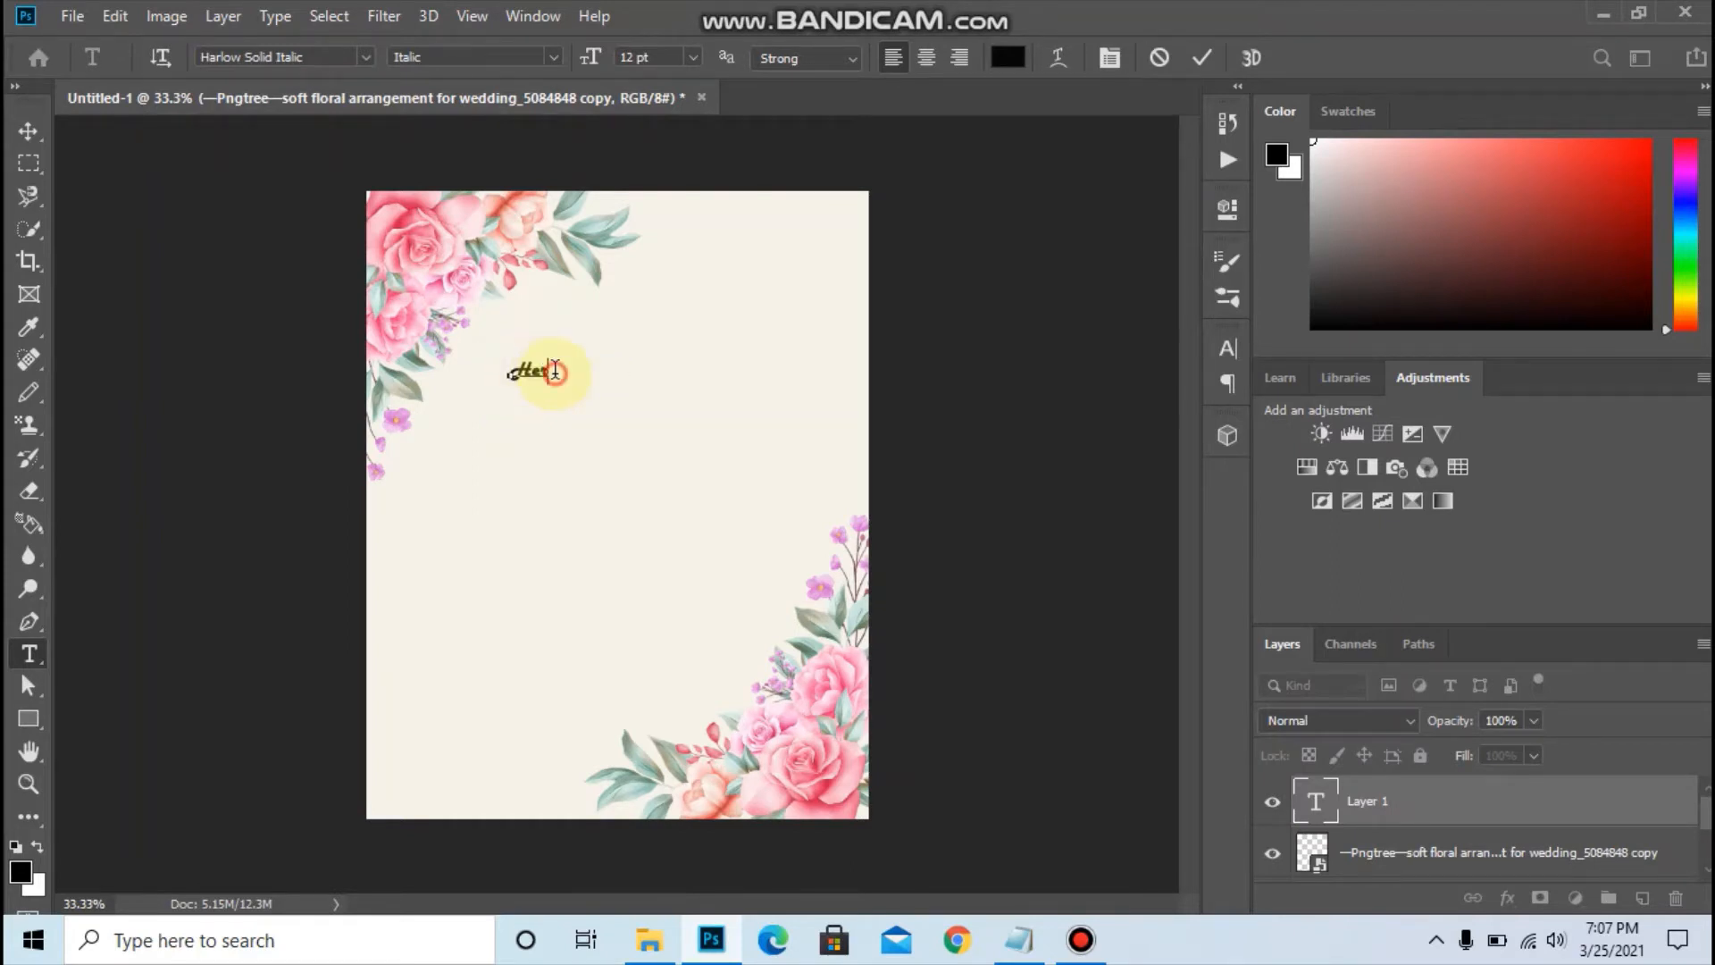
pyautogui.moveTo(555, 369); pyautogui.dragTo(506, 371)
pyautogui.click(692, 57)
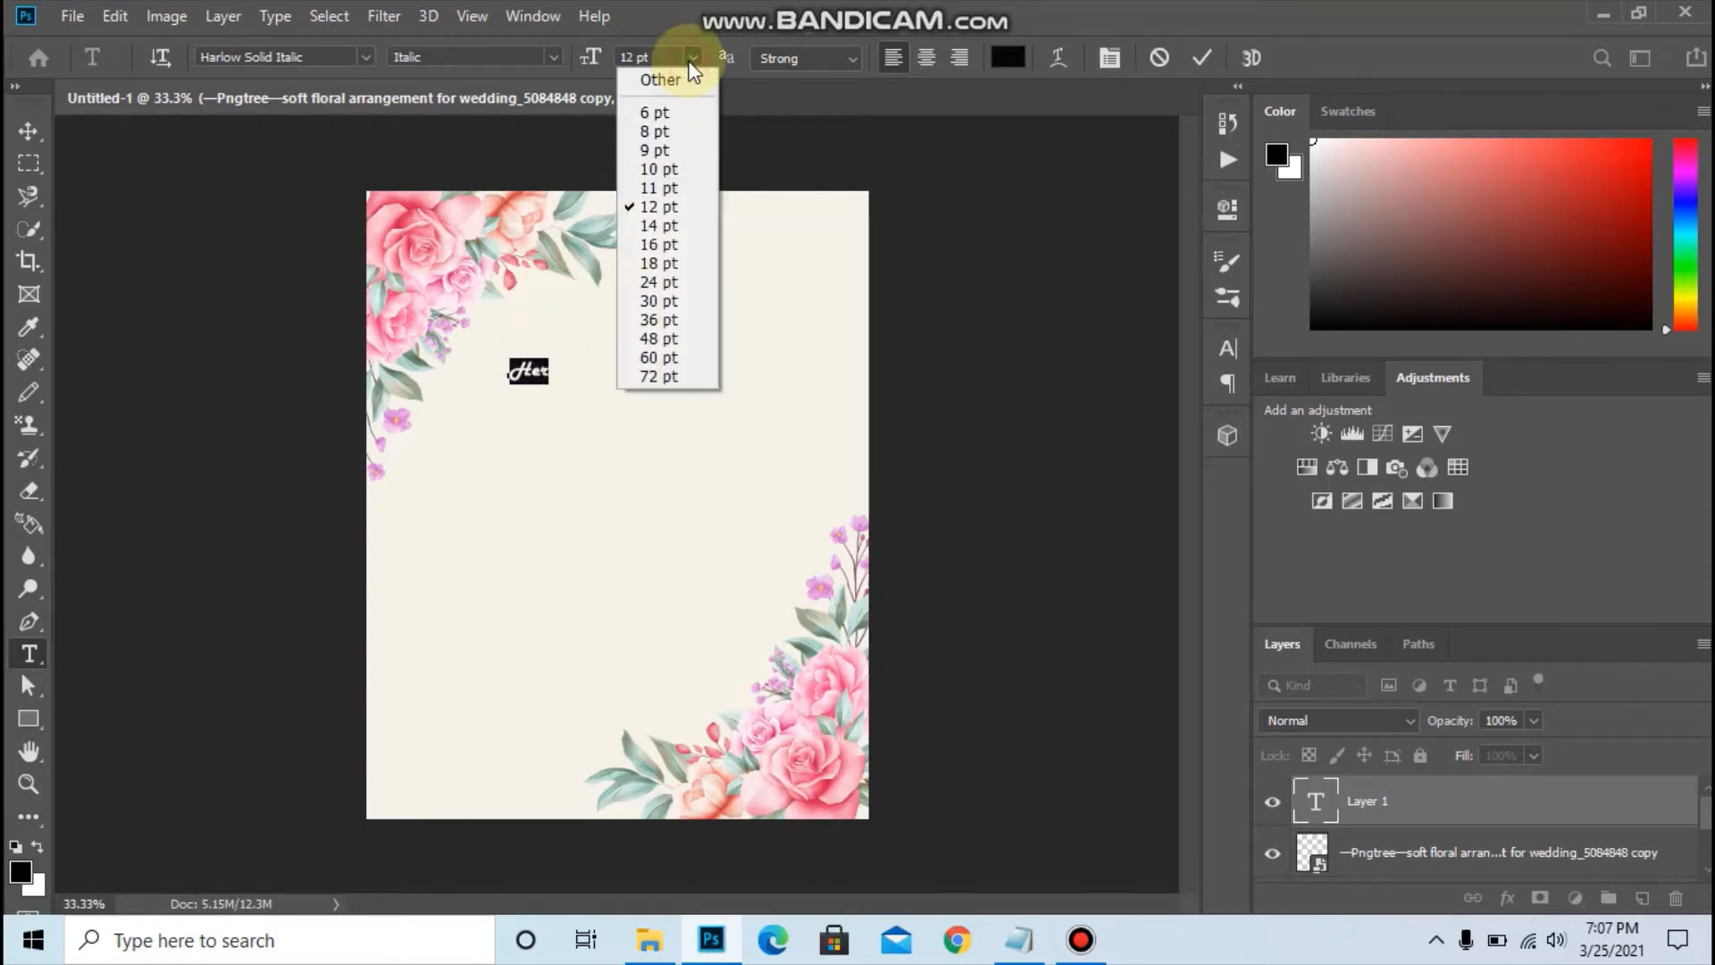
pyautogui.click(654, 320)
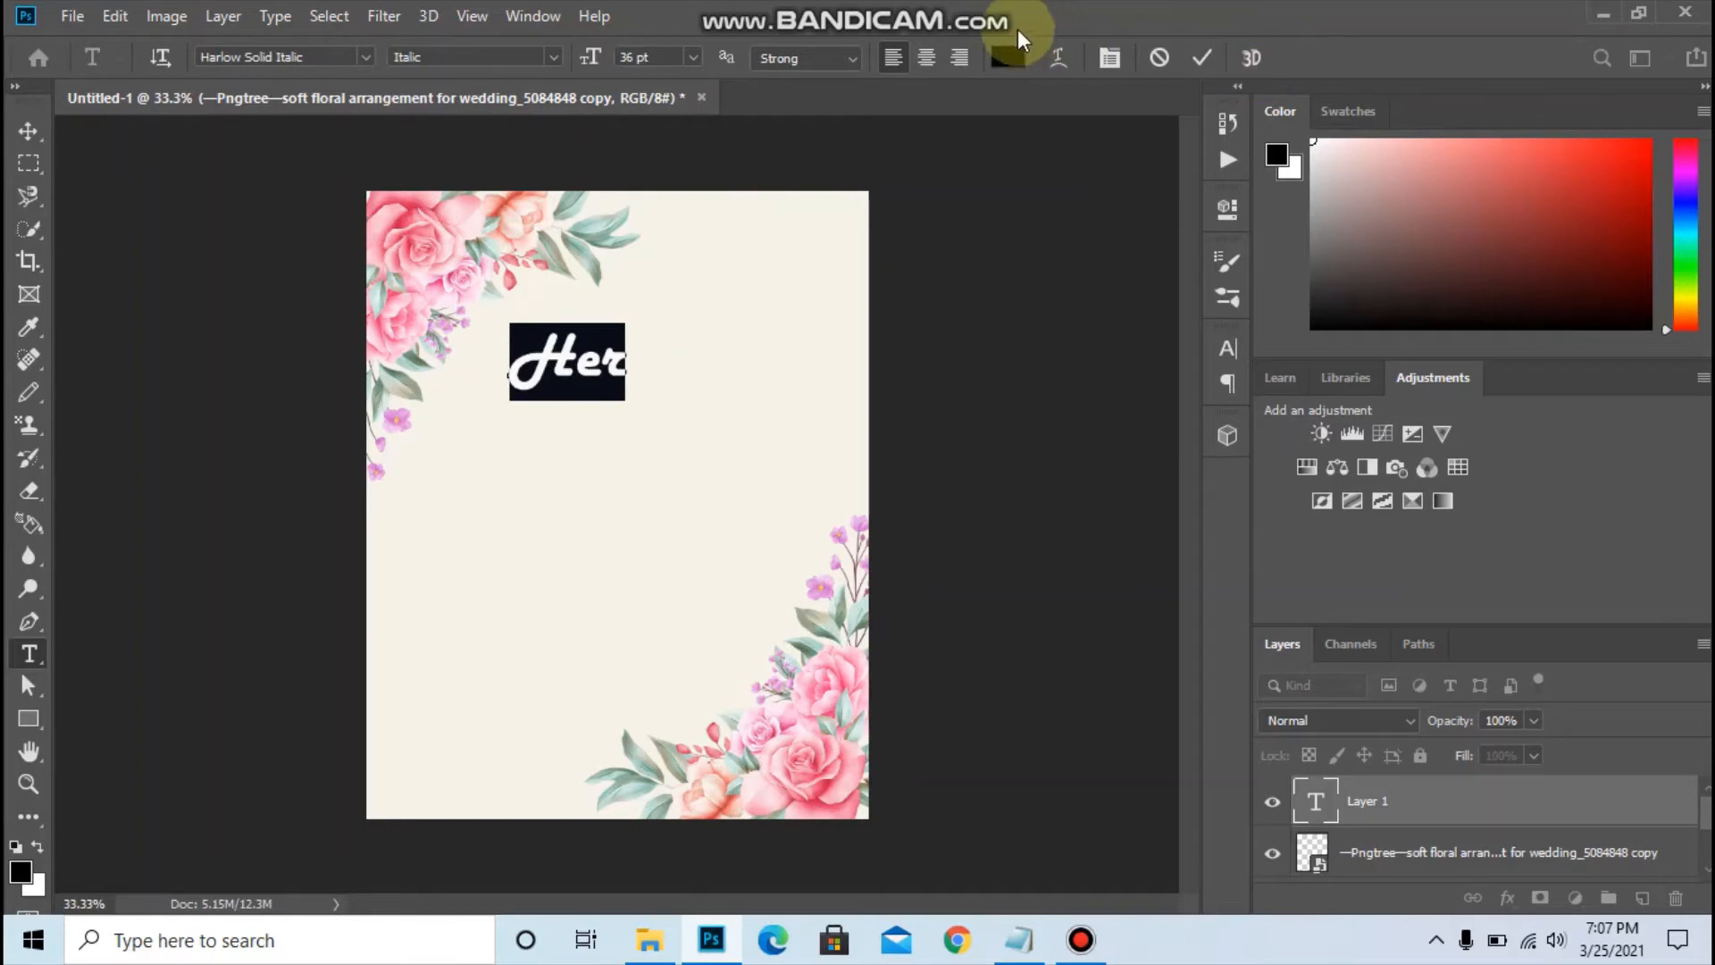
# Step: Colour the "Her" text with pink #ed899d sampled from the upper-left rose, commit it, and shift it slightly left
pyautogui.click(1006, 59)
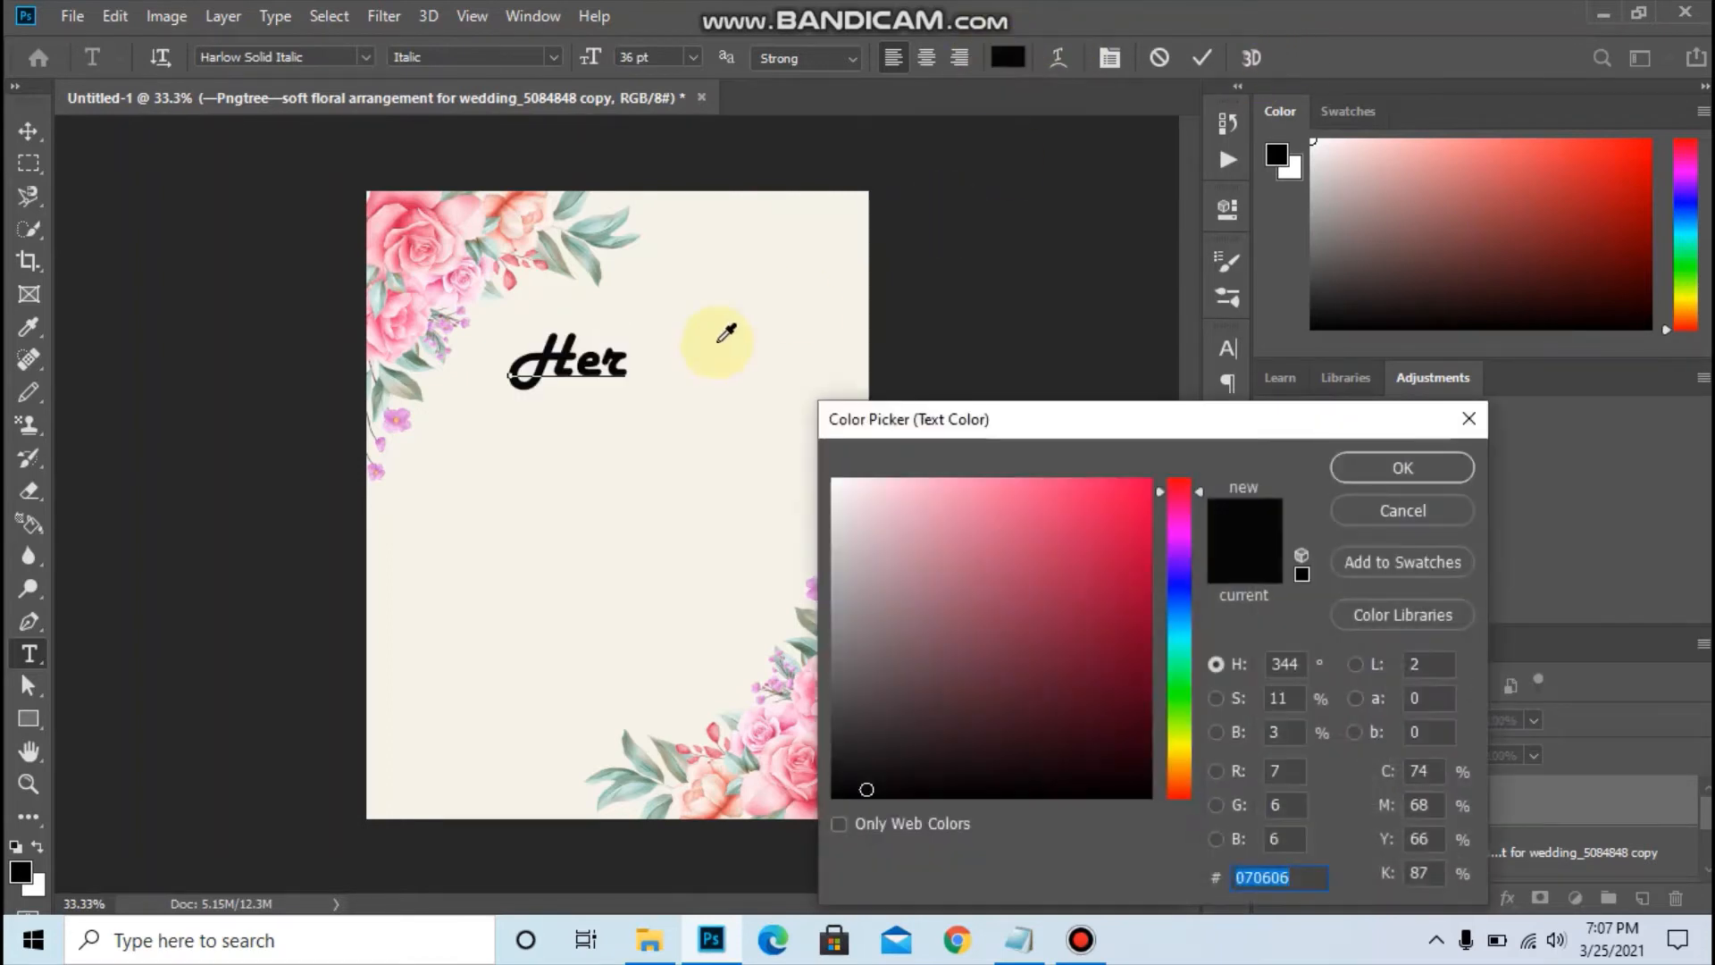
pyautogui.click(449, 234)
pyautogui.click(750, 361)
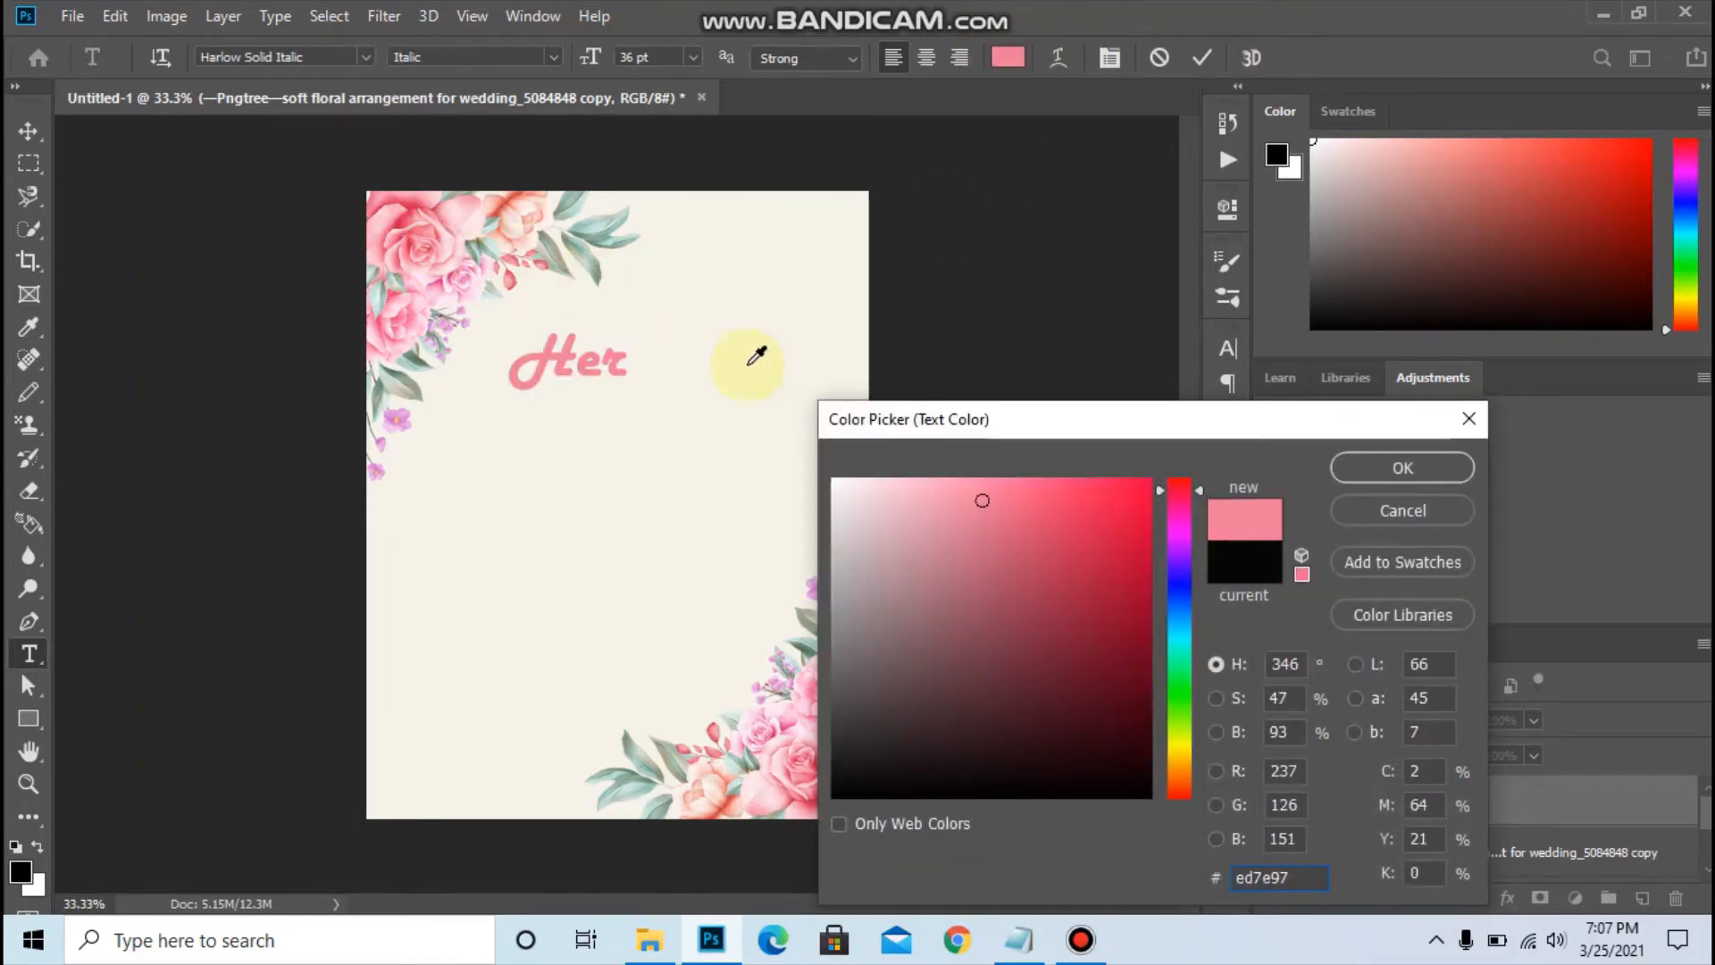
pyautogui.click(514, 286)
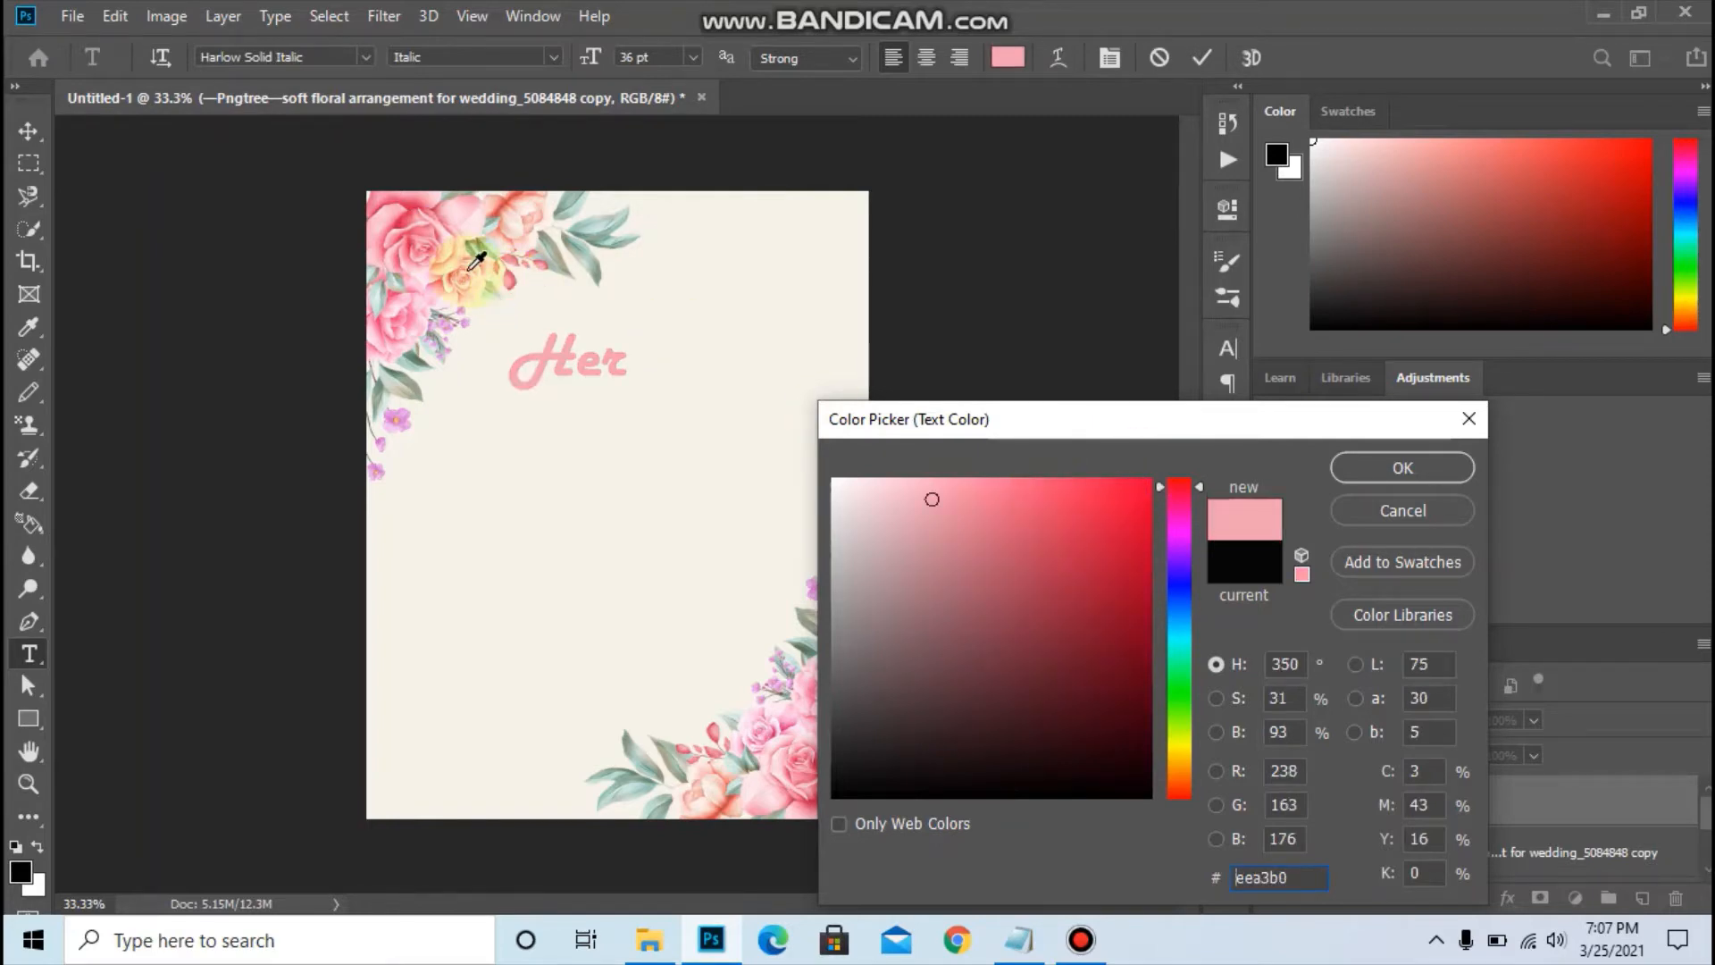
pyautogui.click(432, 234)
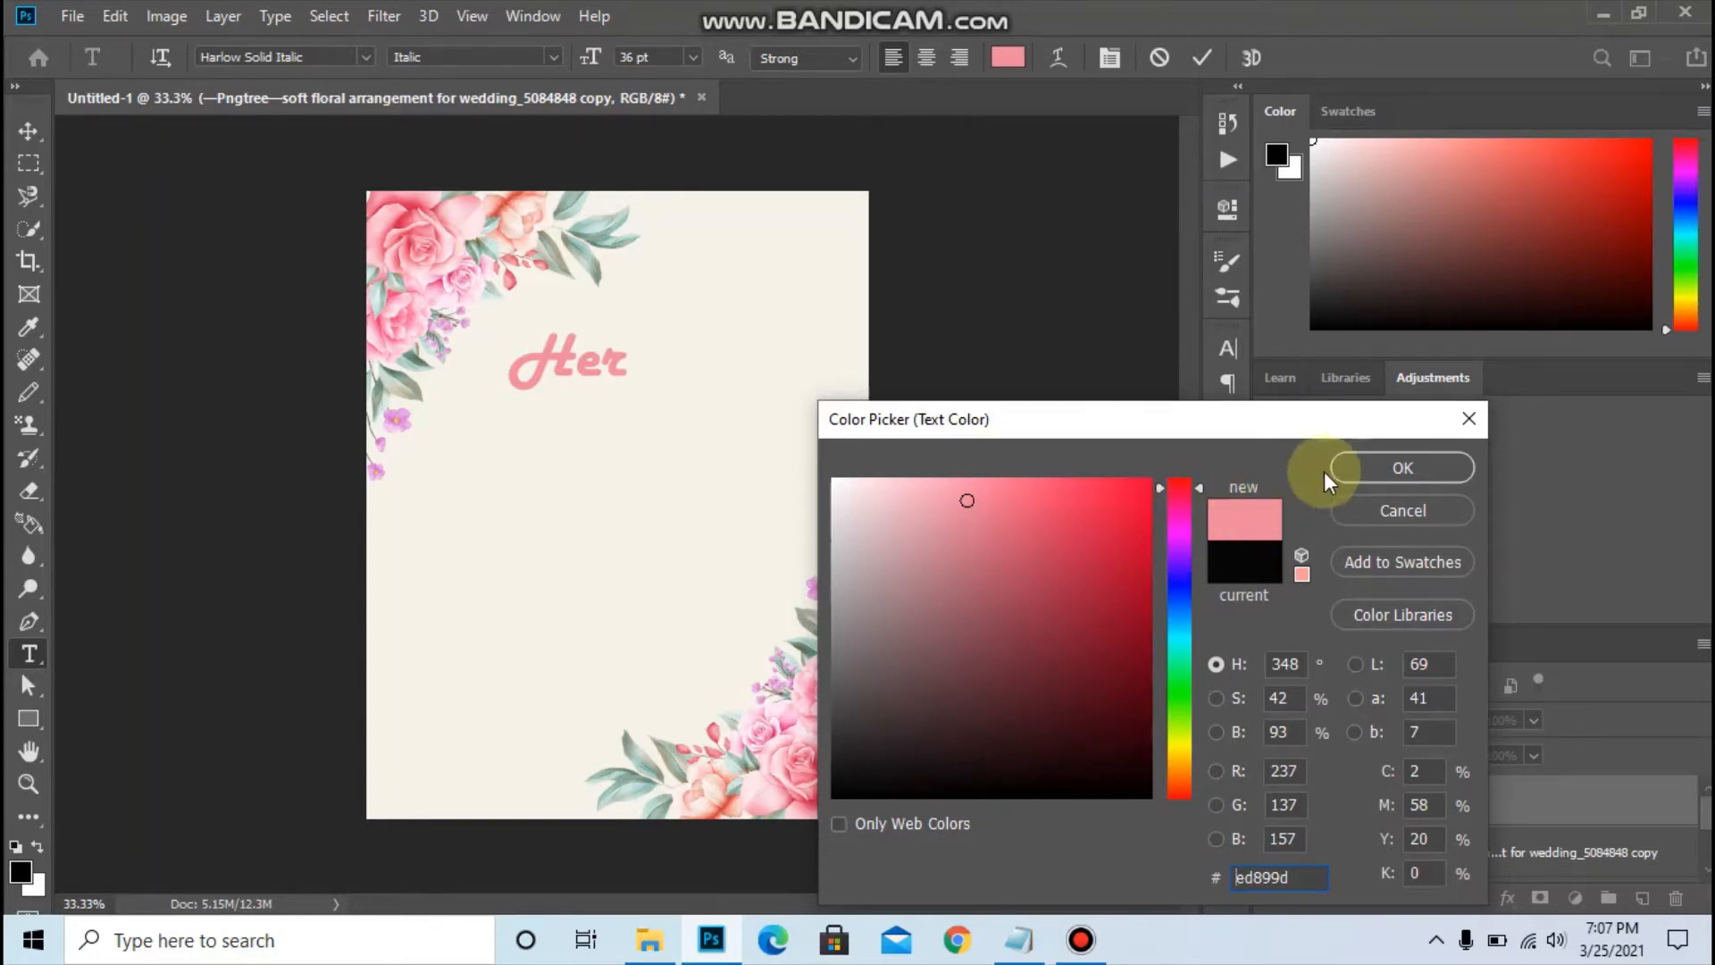
pyautogui.click(1347, 464)
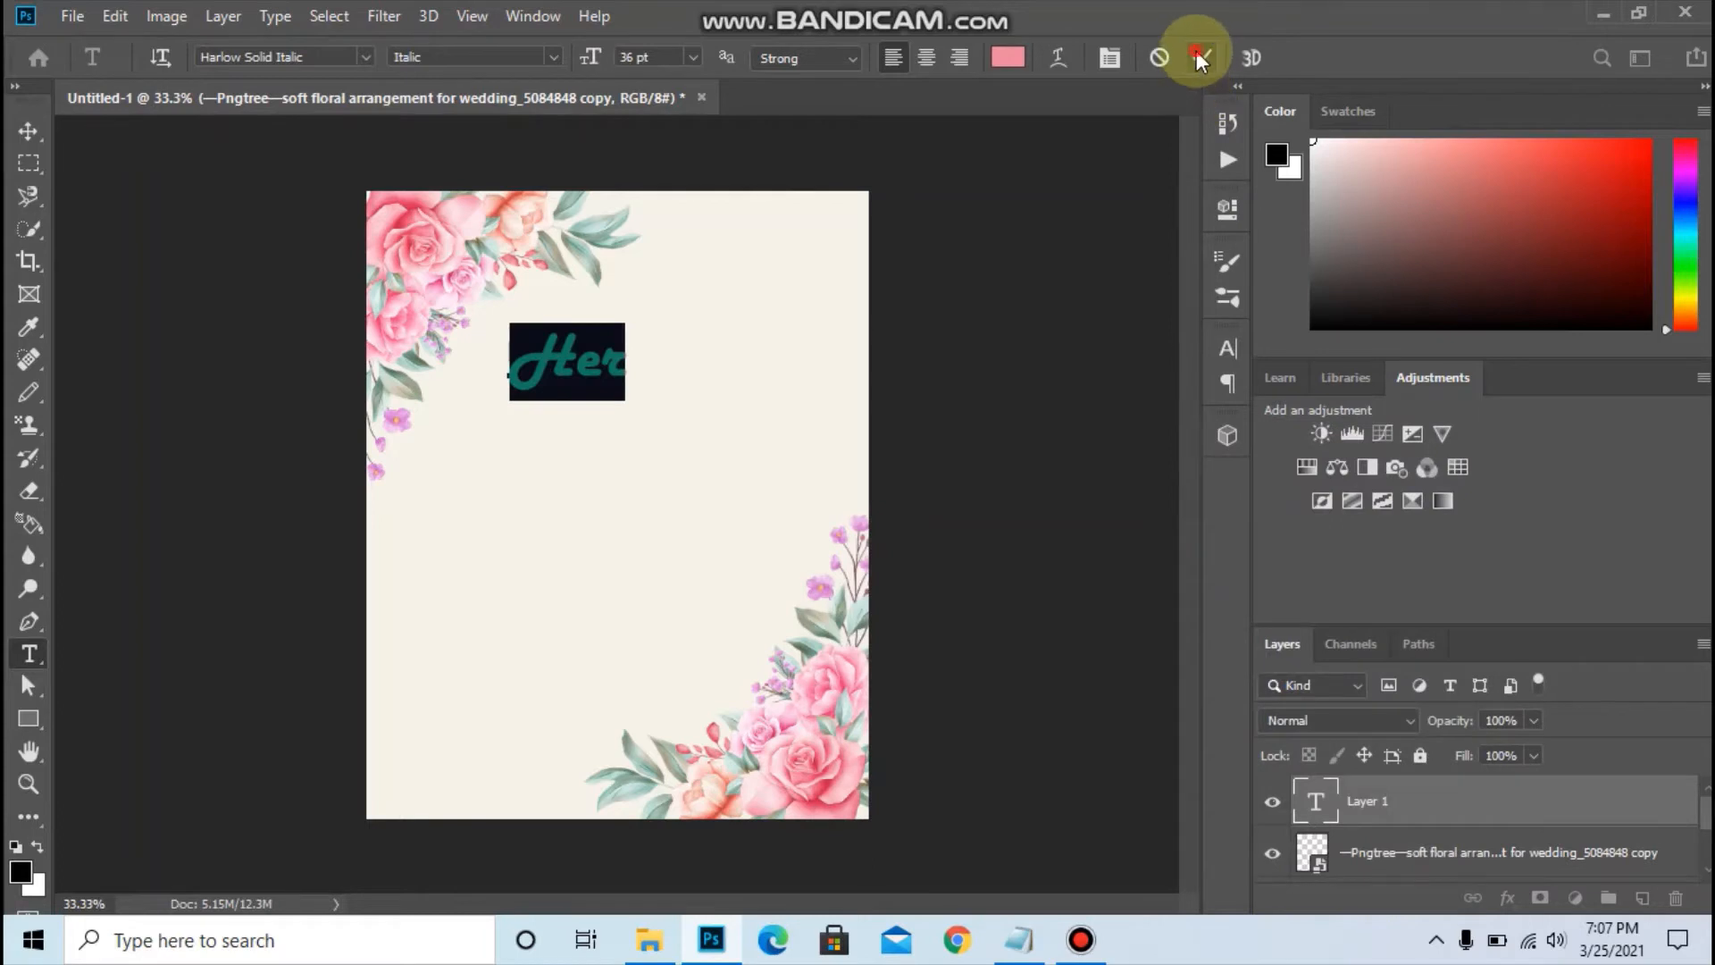
pyautogui.click(1197, 57)
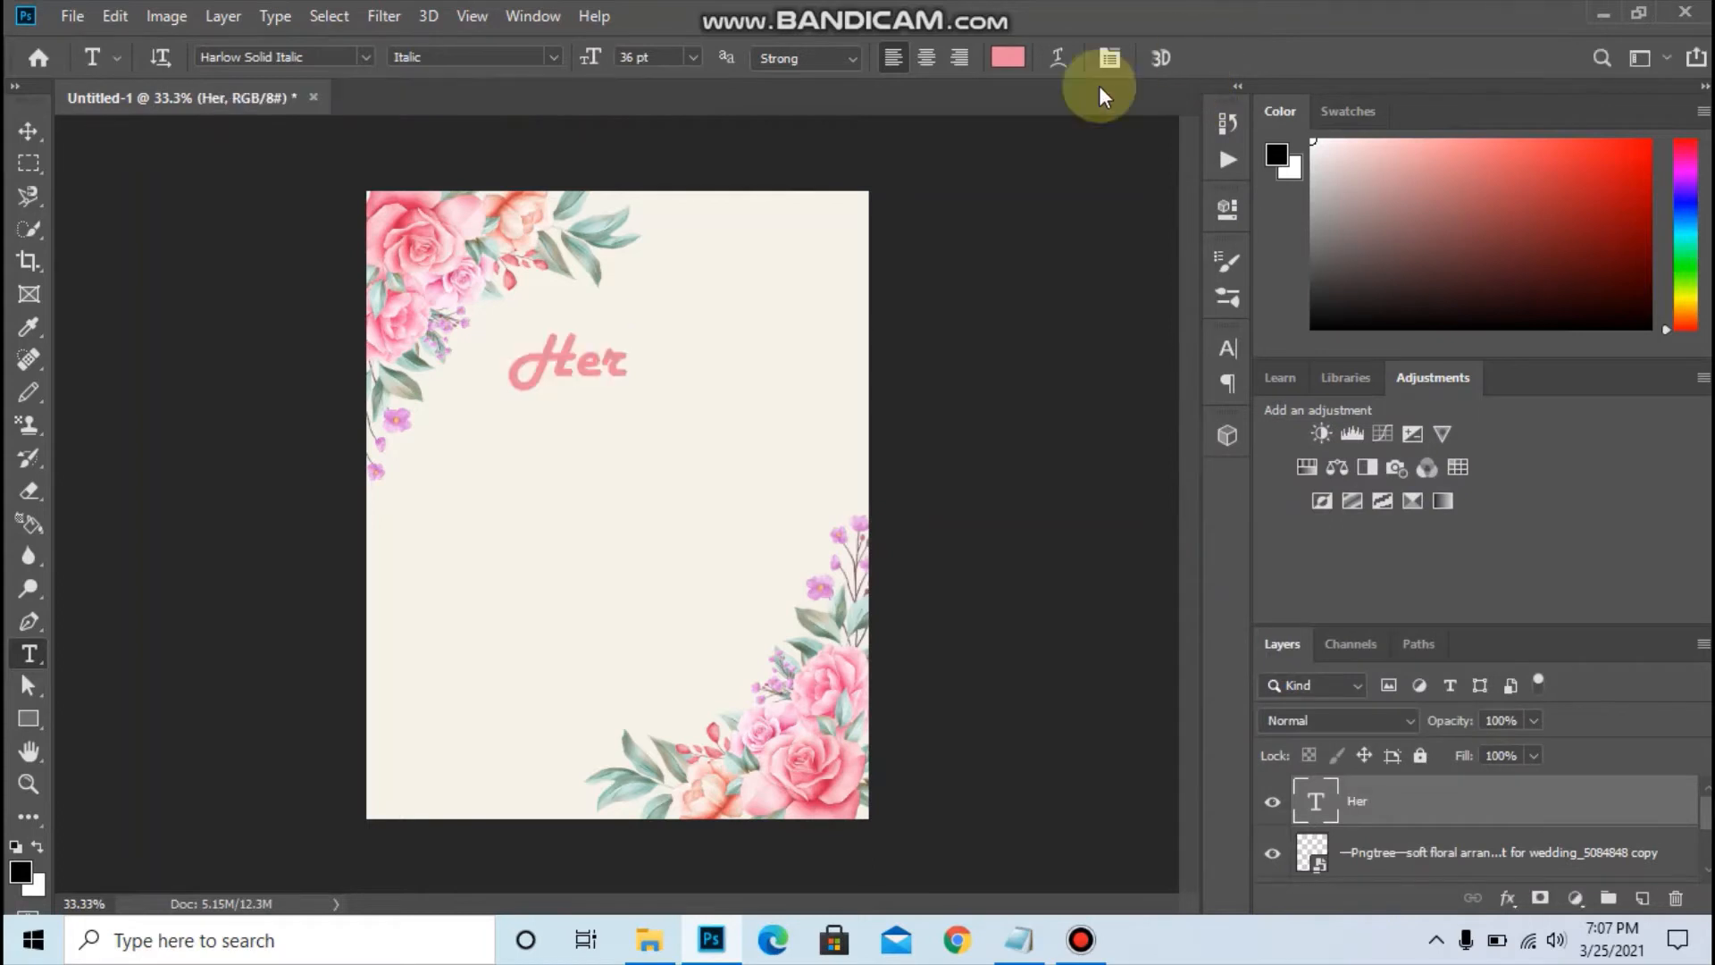
pyautogui.click(44, 136)
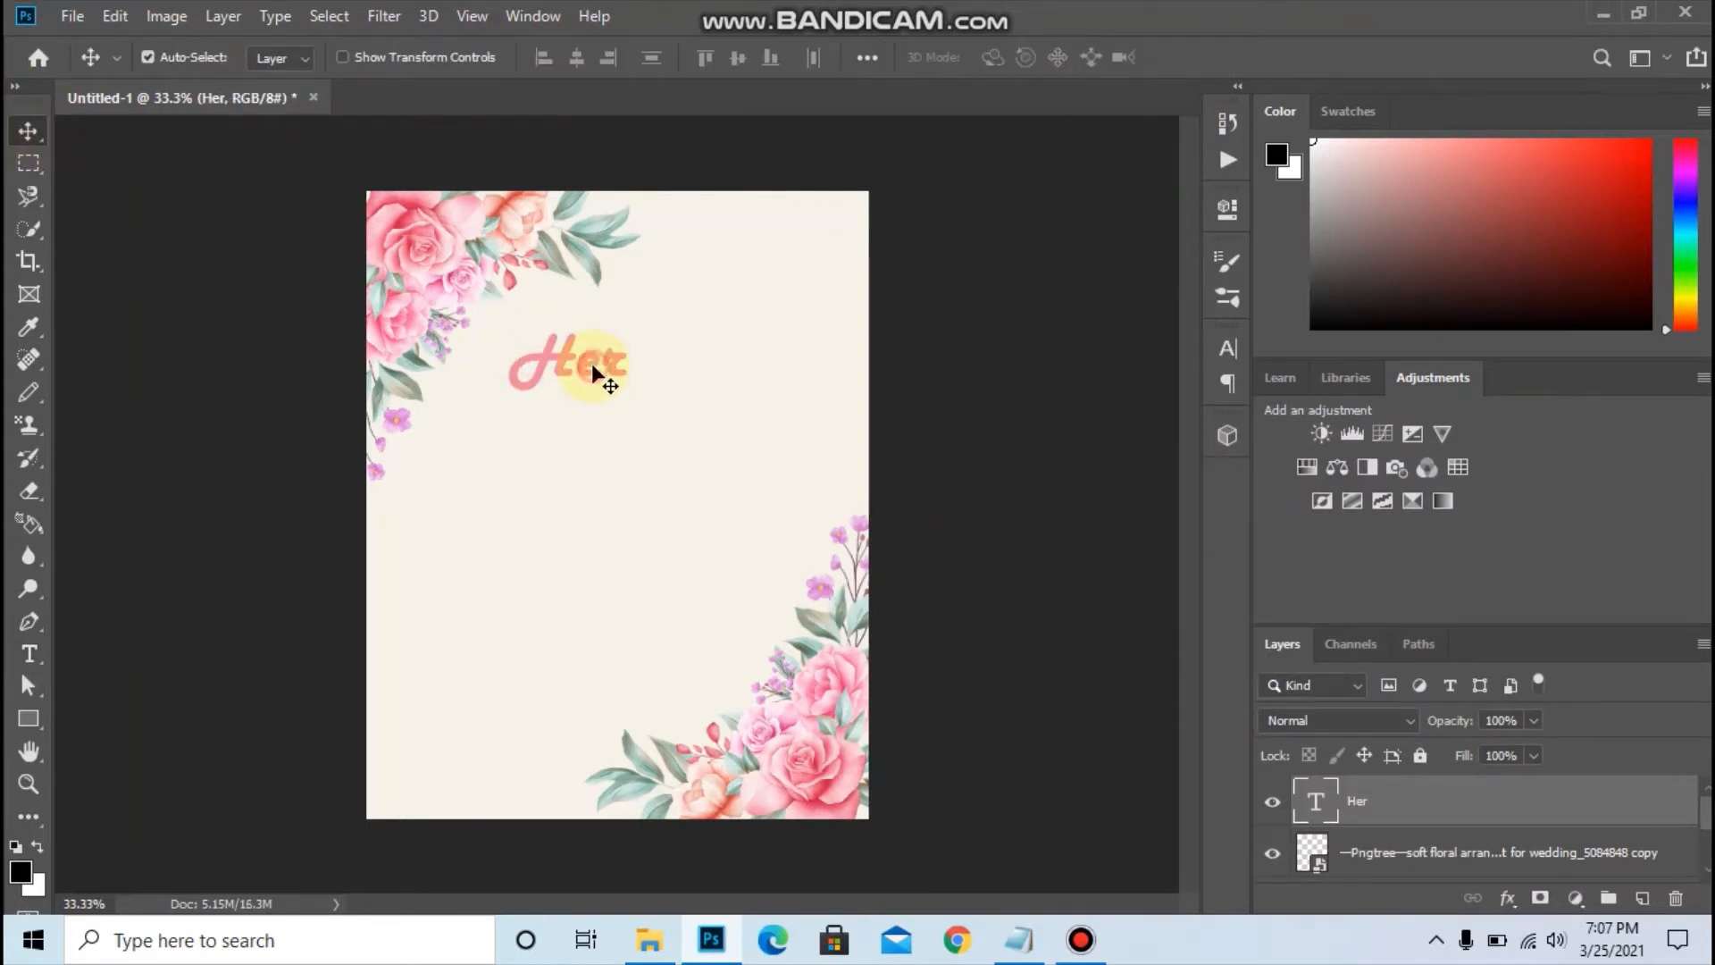
pyautogui.moveTo(593, 366)
pyautogui.mouseDown()
pyautogui.moveTo(641, 364)
pyautogui.moveTo(571, 364)
pyautogui.mouseUp()
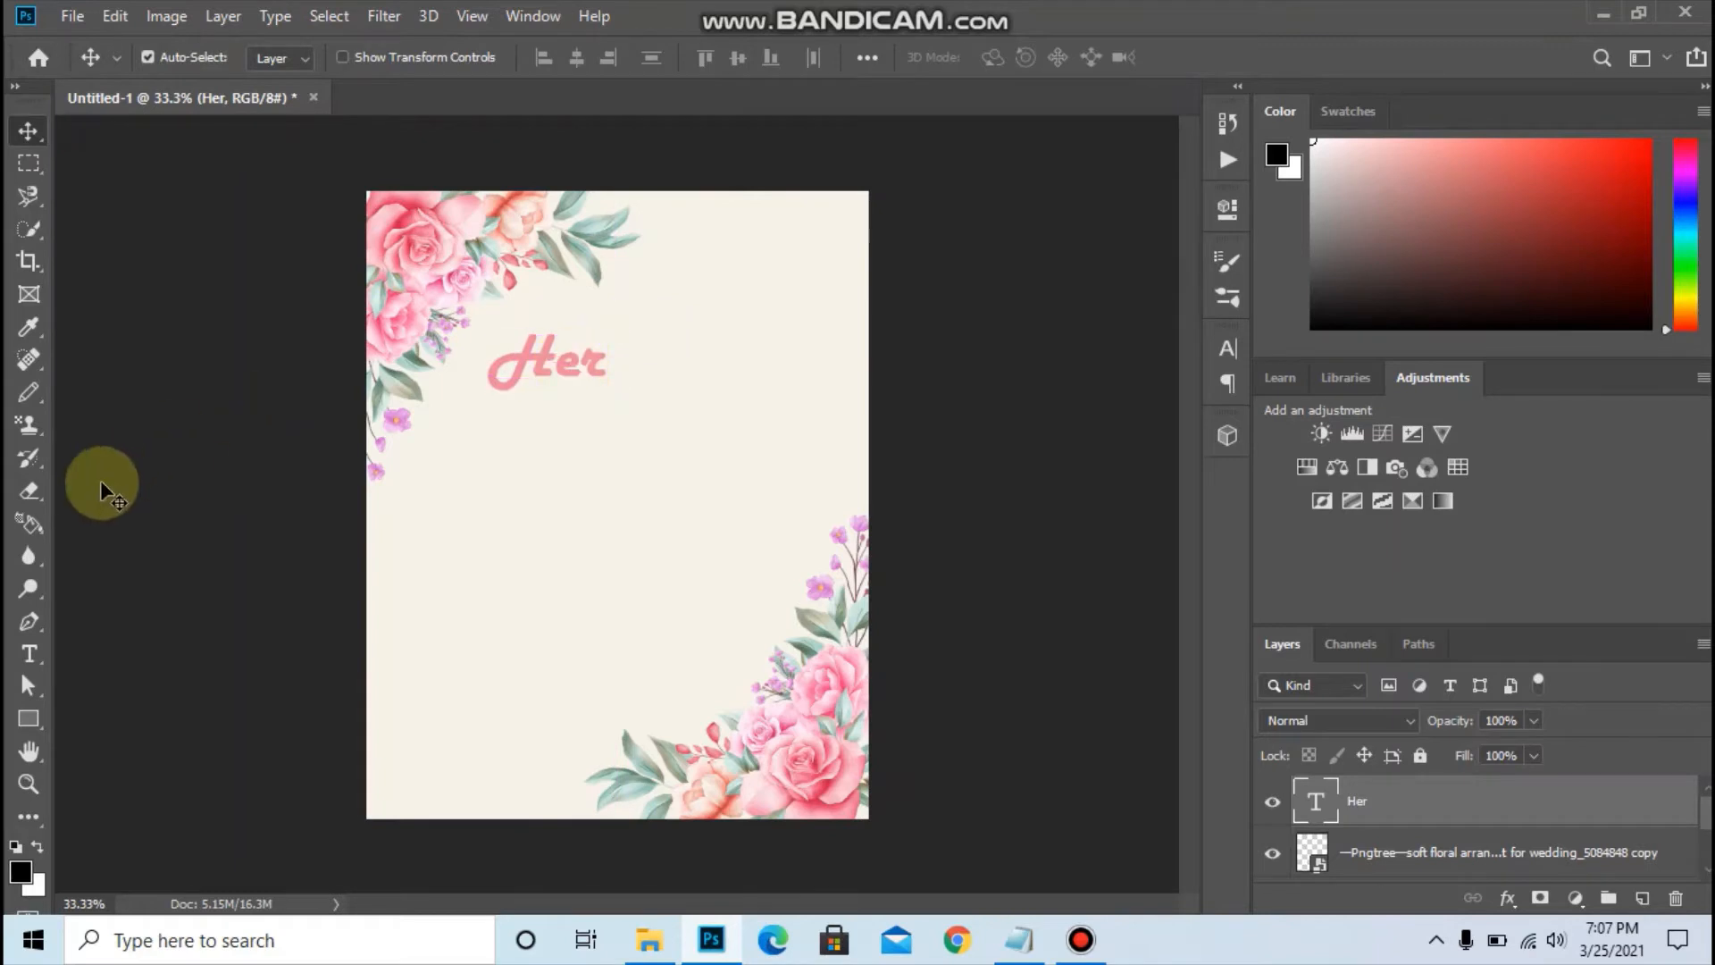
# Step: Add a separate text layer reading "and" just to the right of "Her"
pyautogui.click(29, 650)
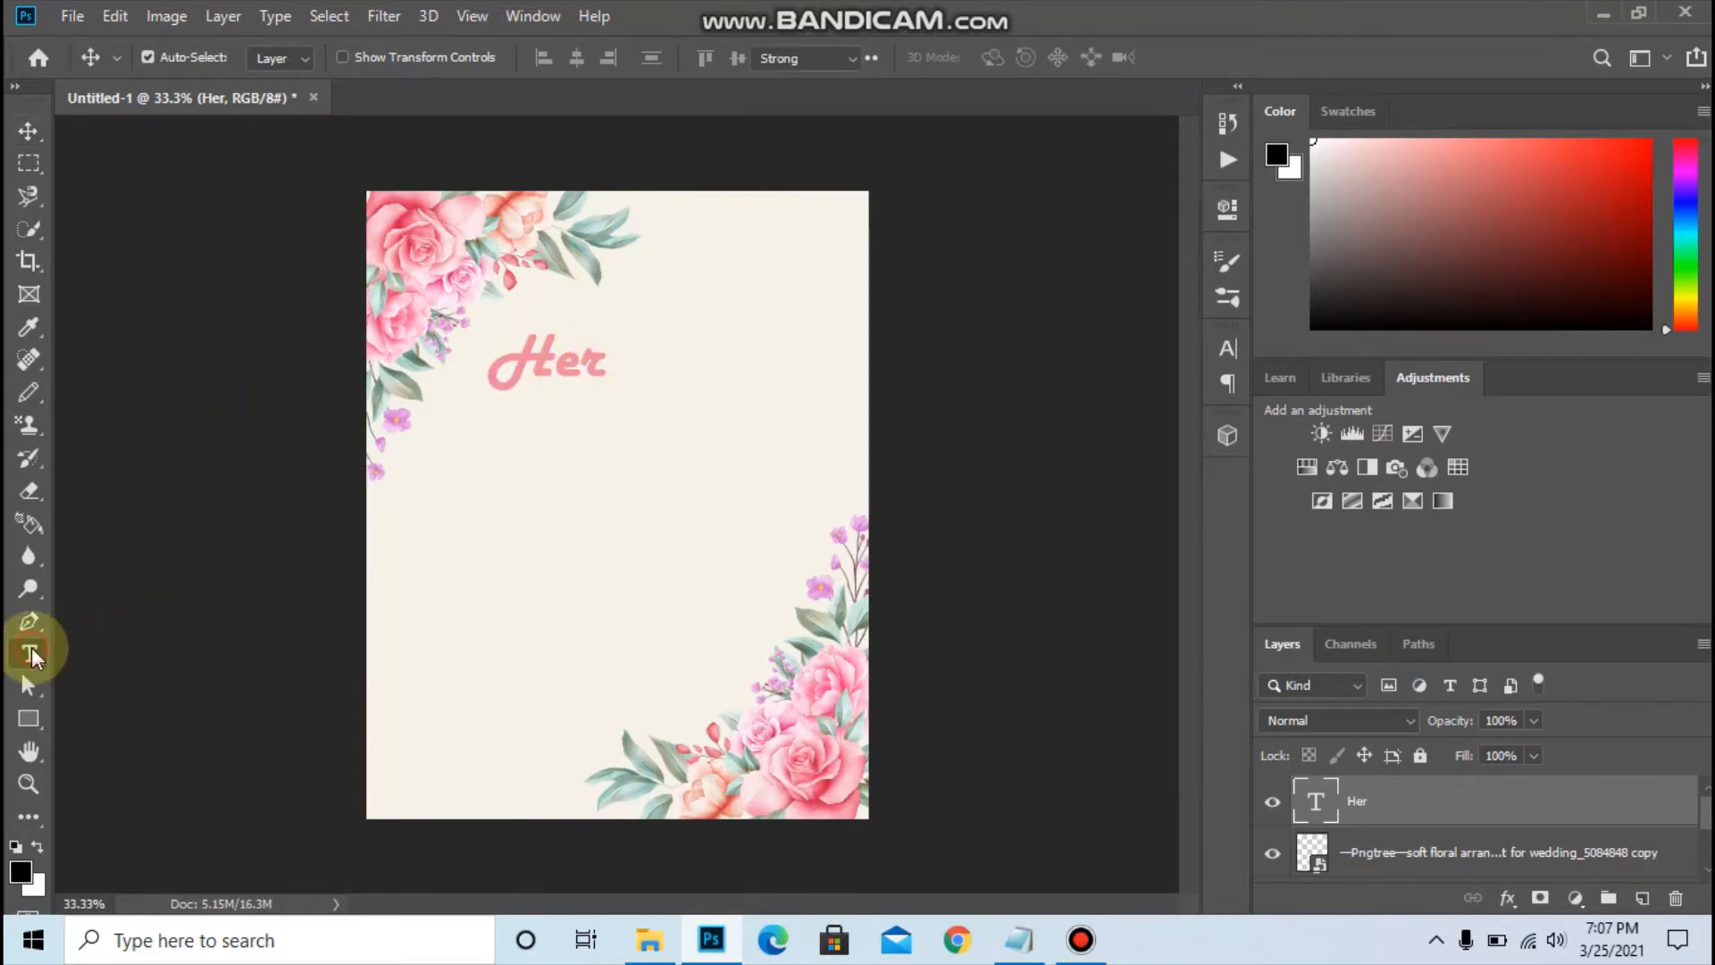
pyautogui.click(617, 346)
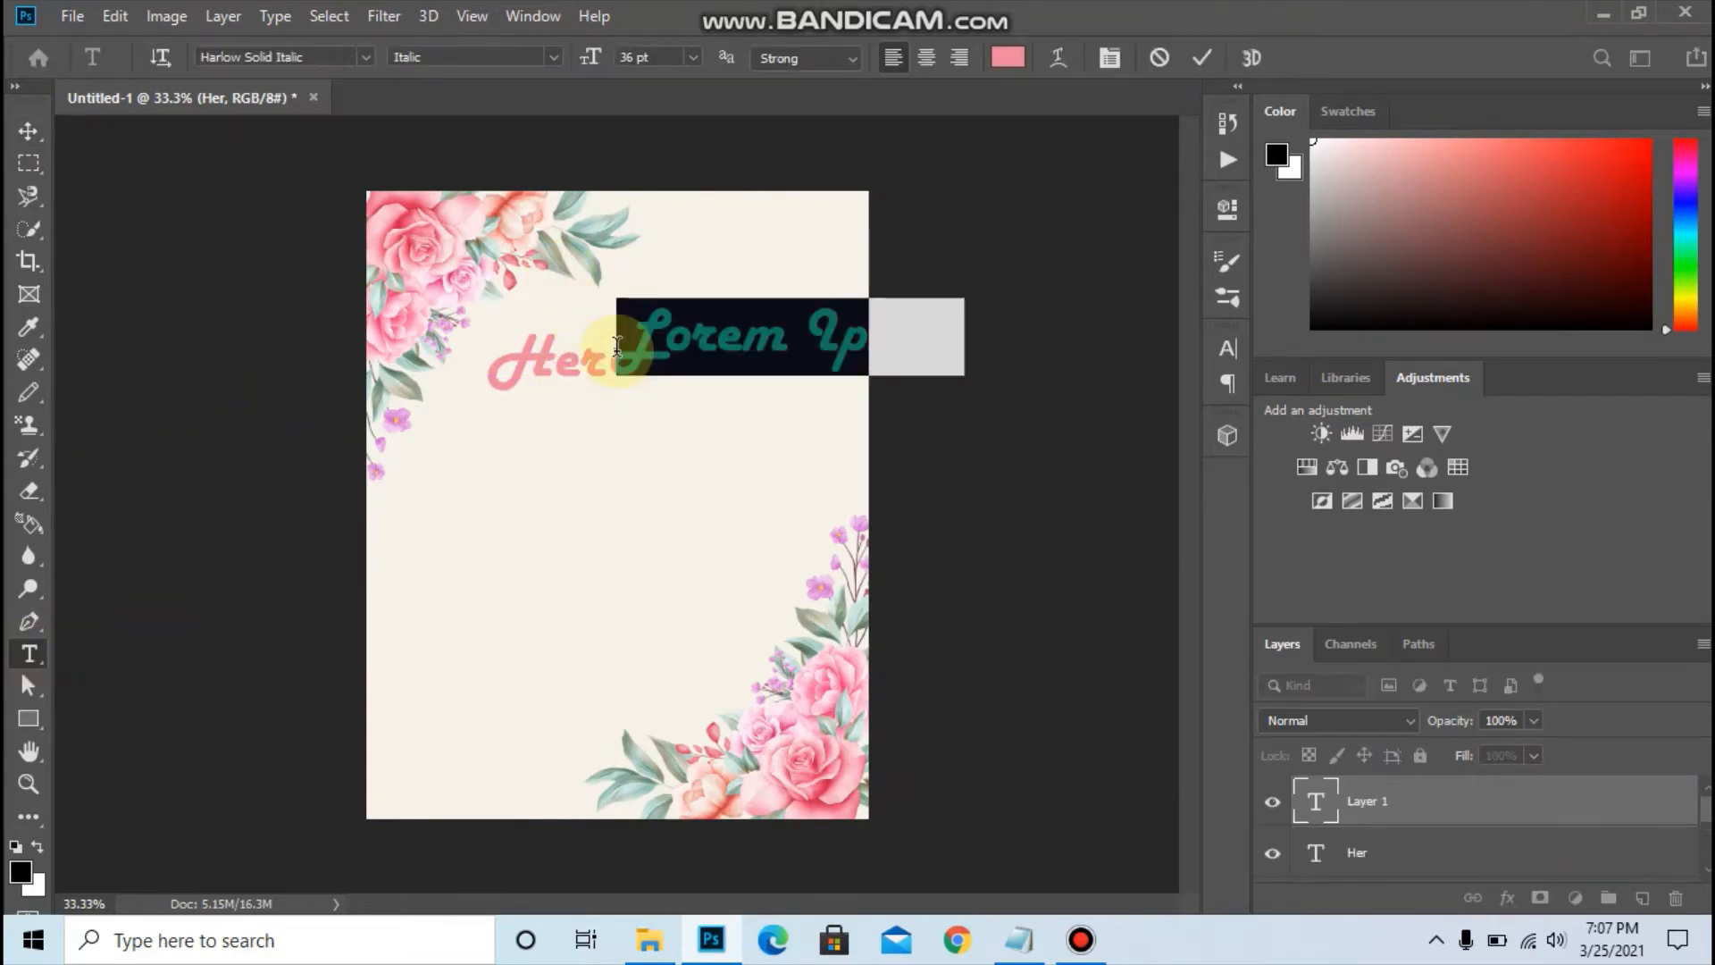
pyautogui.press('BackSpace')
pyautogui.write('and')
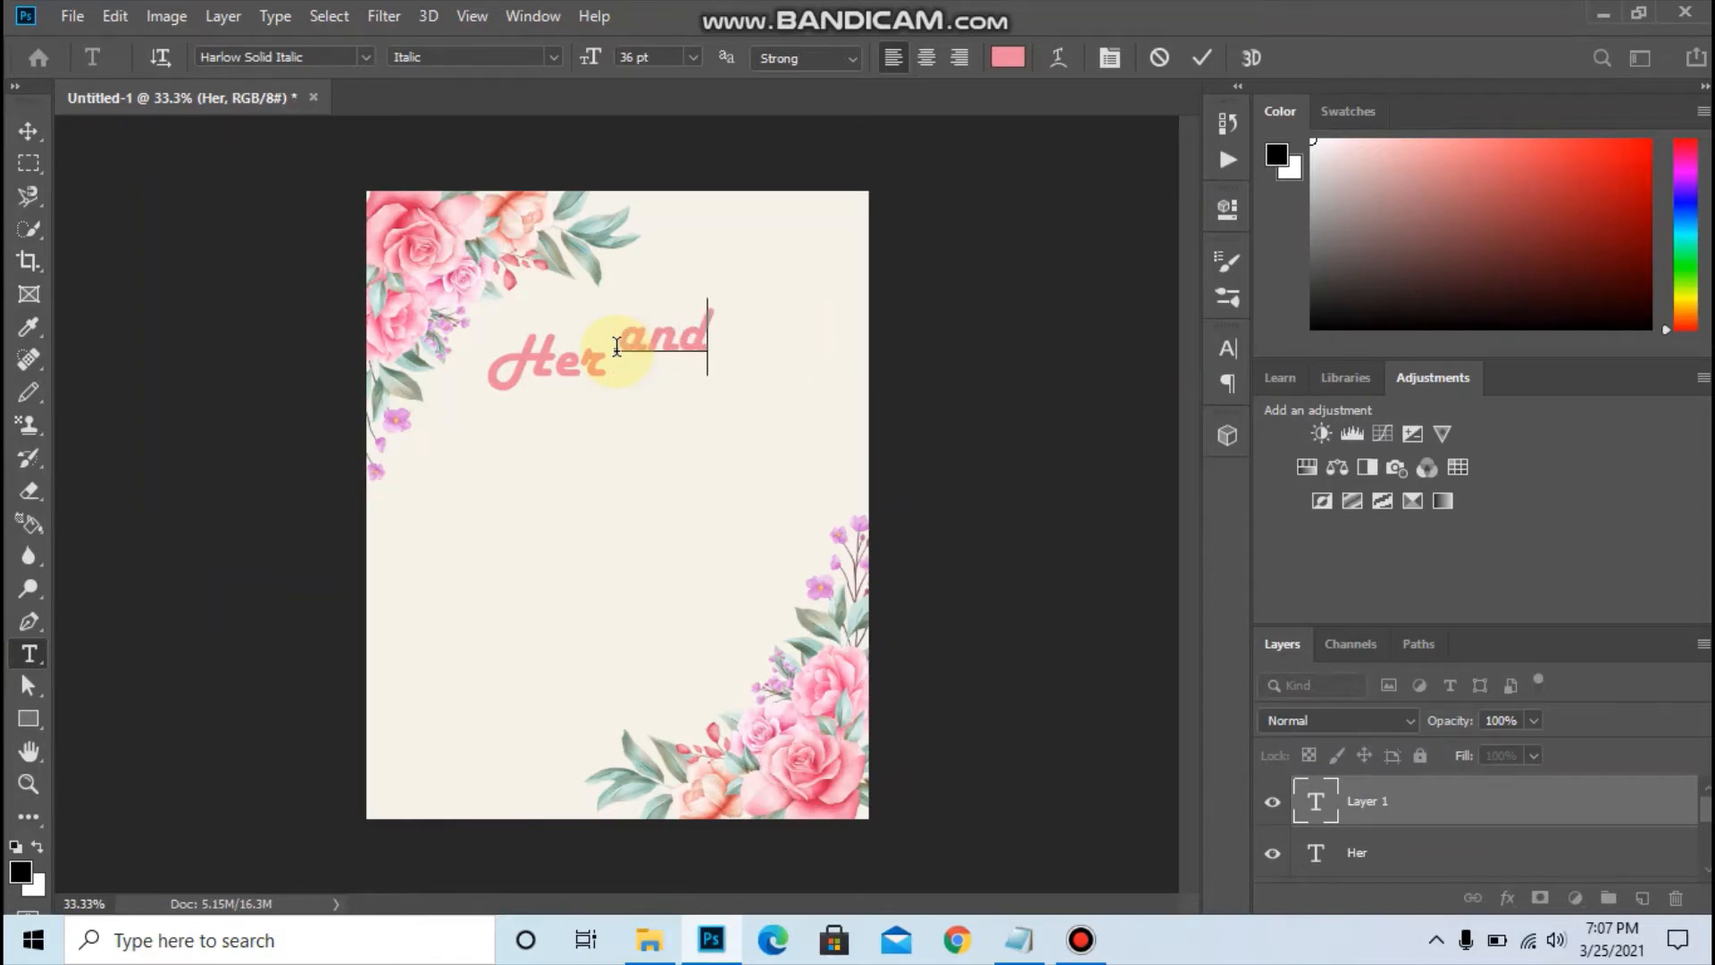
# Step: Reduce the "and" text to 12 pt, then settle on a size of 16 pt
pyautogui.moveTo(716, 329); pyautogui.dragTo(621, 338)
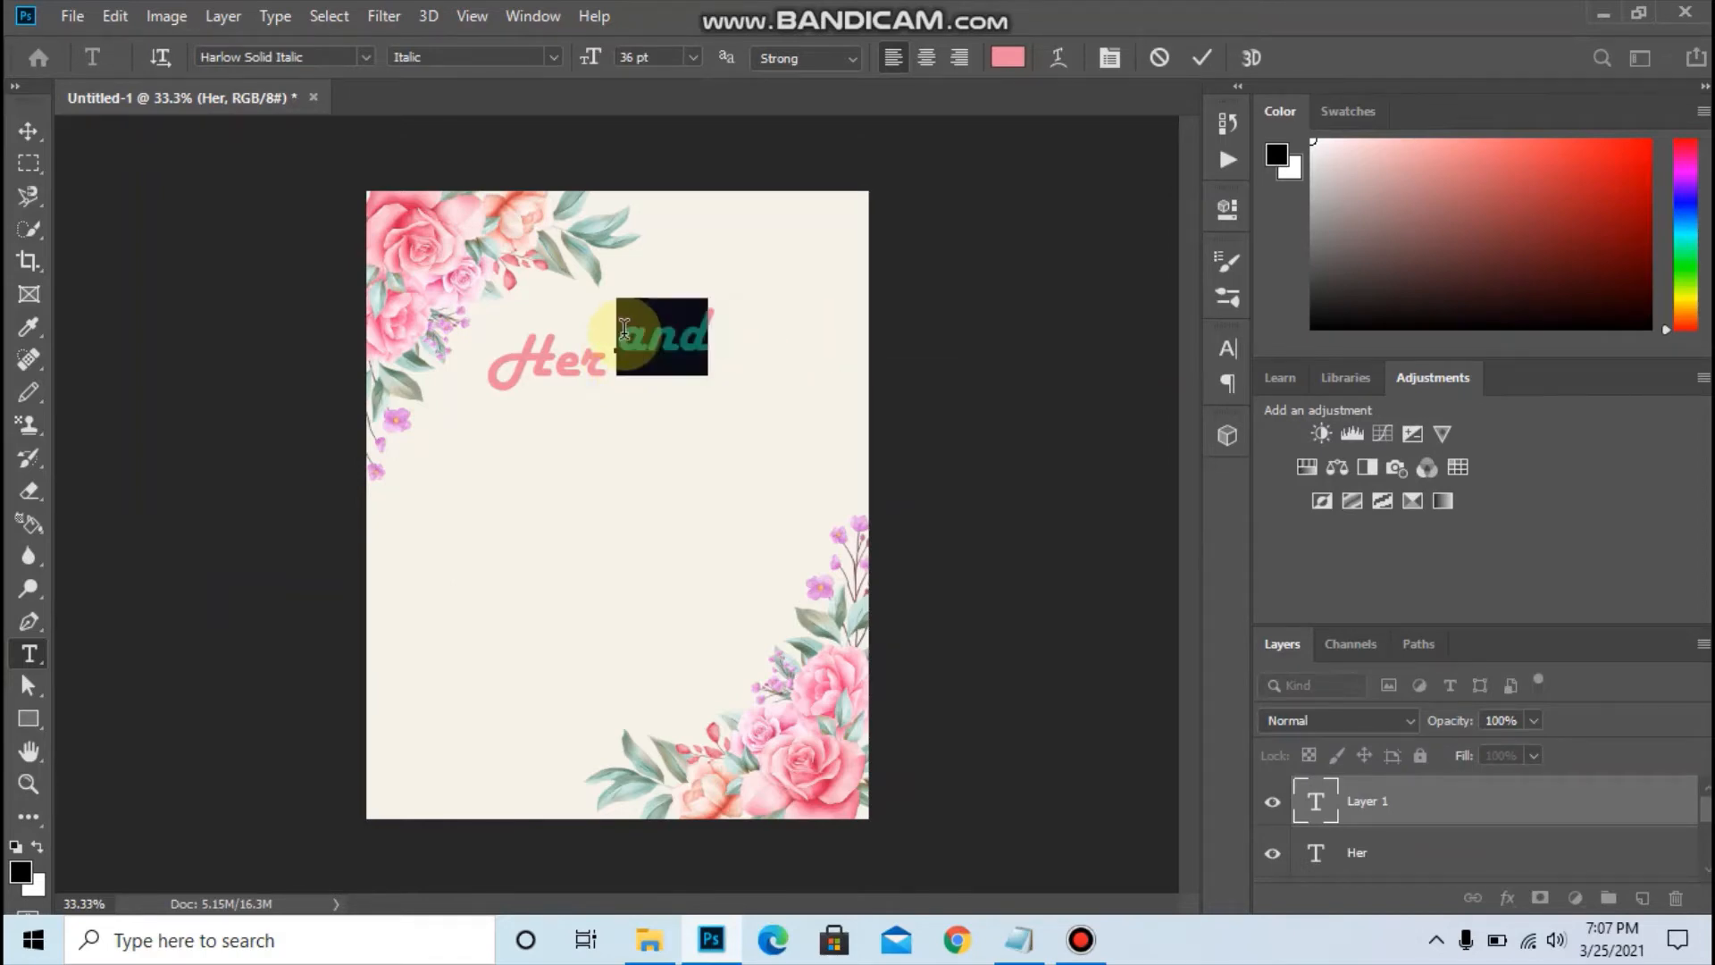
pyautogui.click(692, 56)
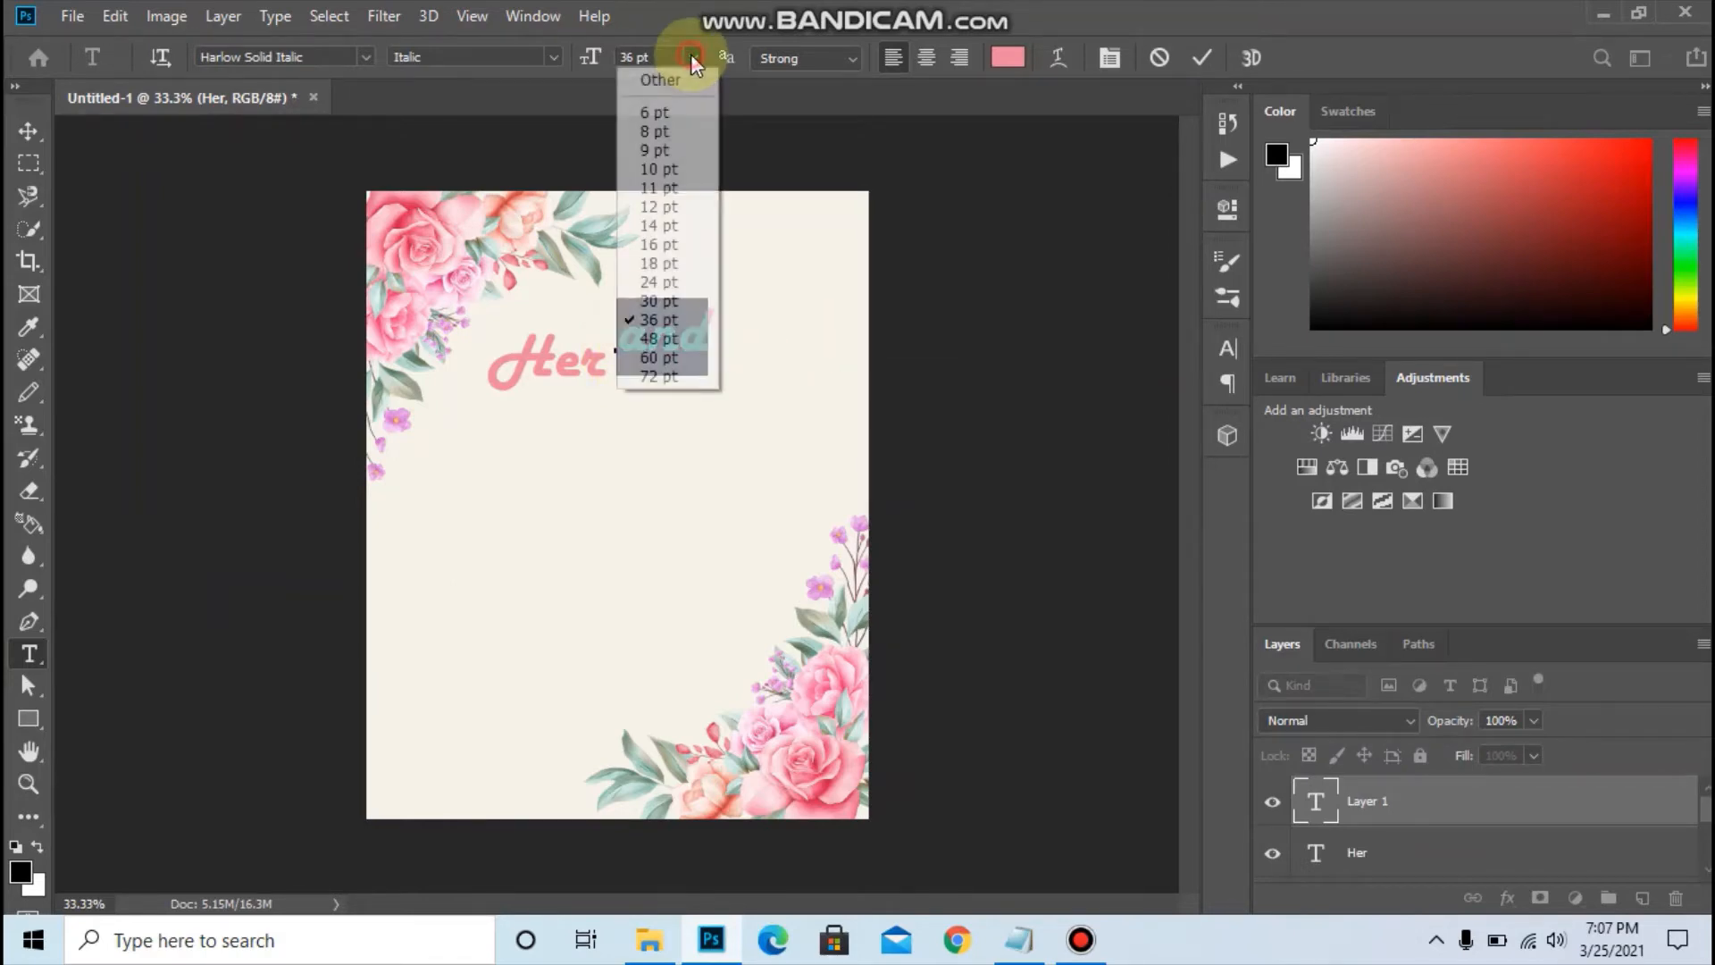
pyautogui.click(659, 206)
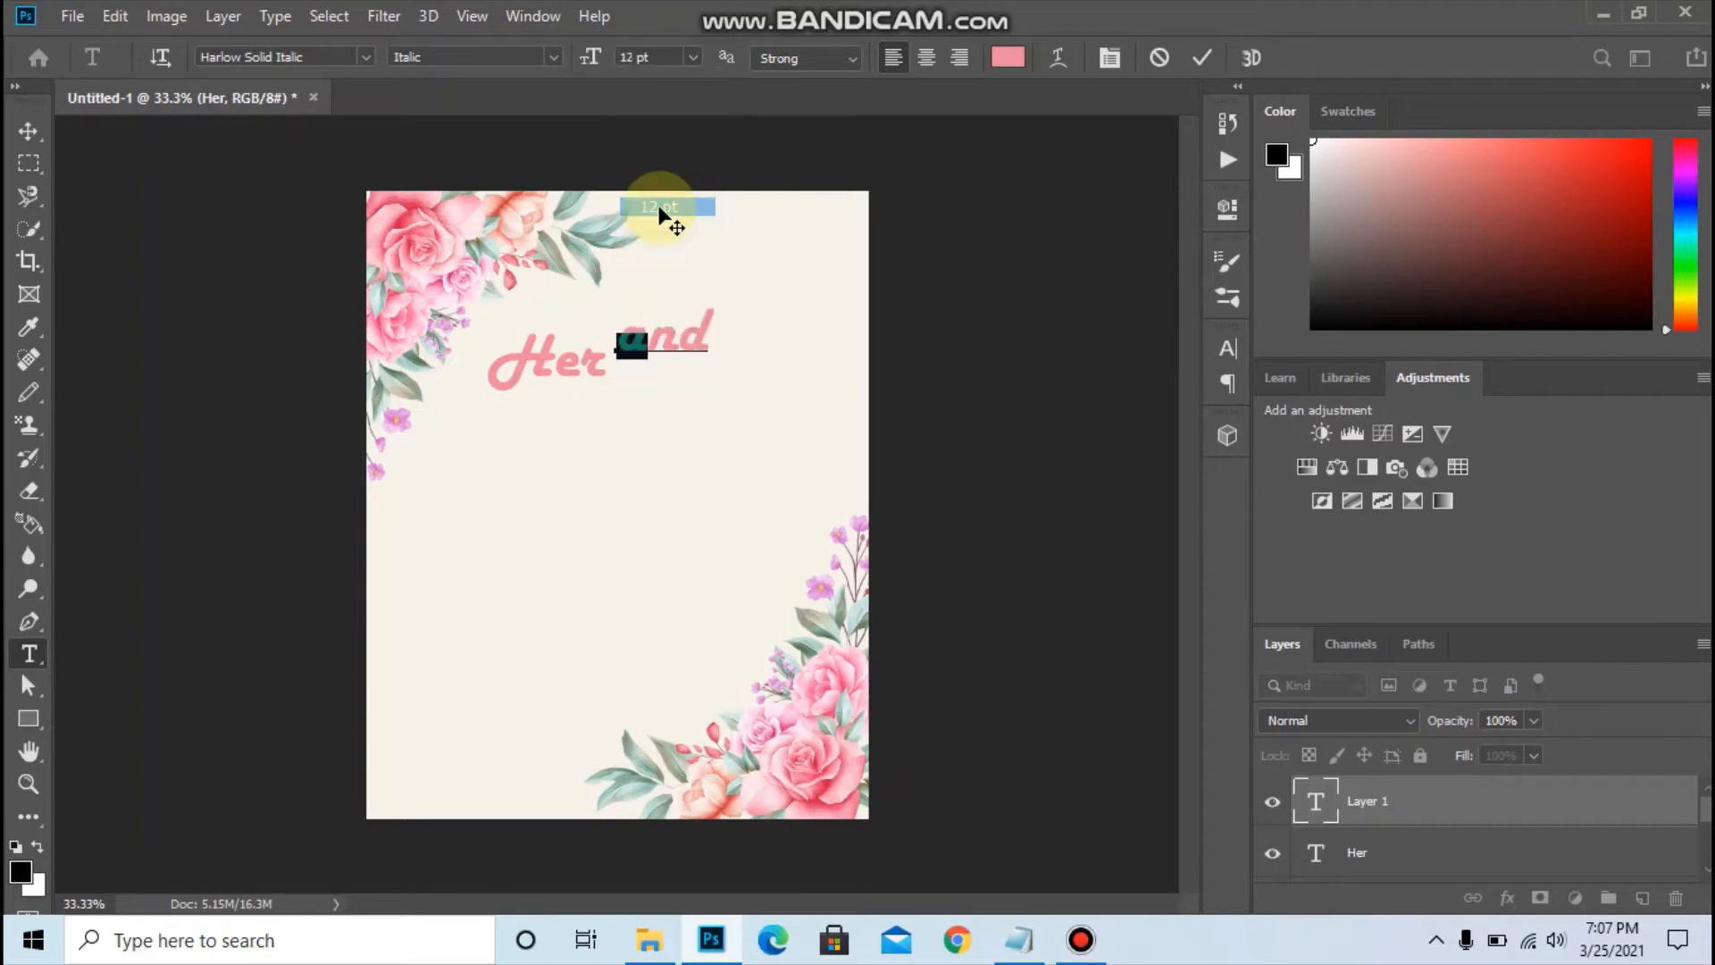
pyautogui.click(694, 58)
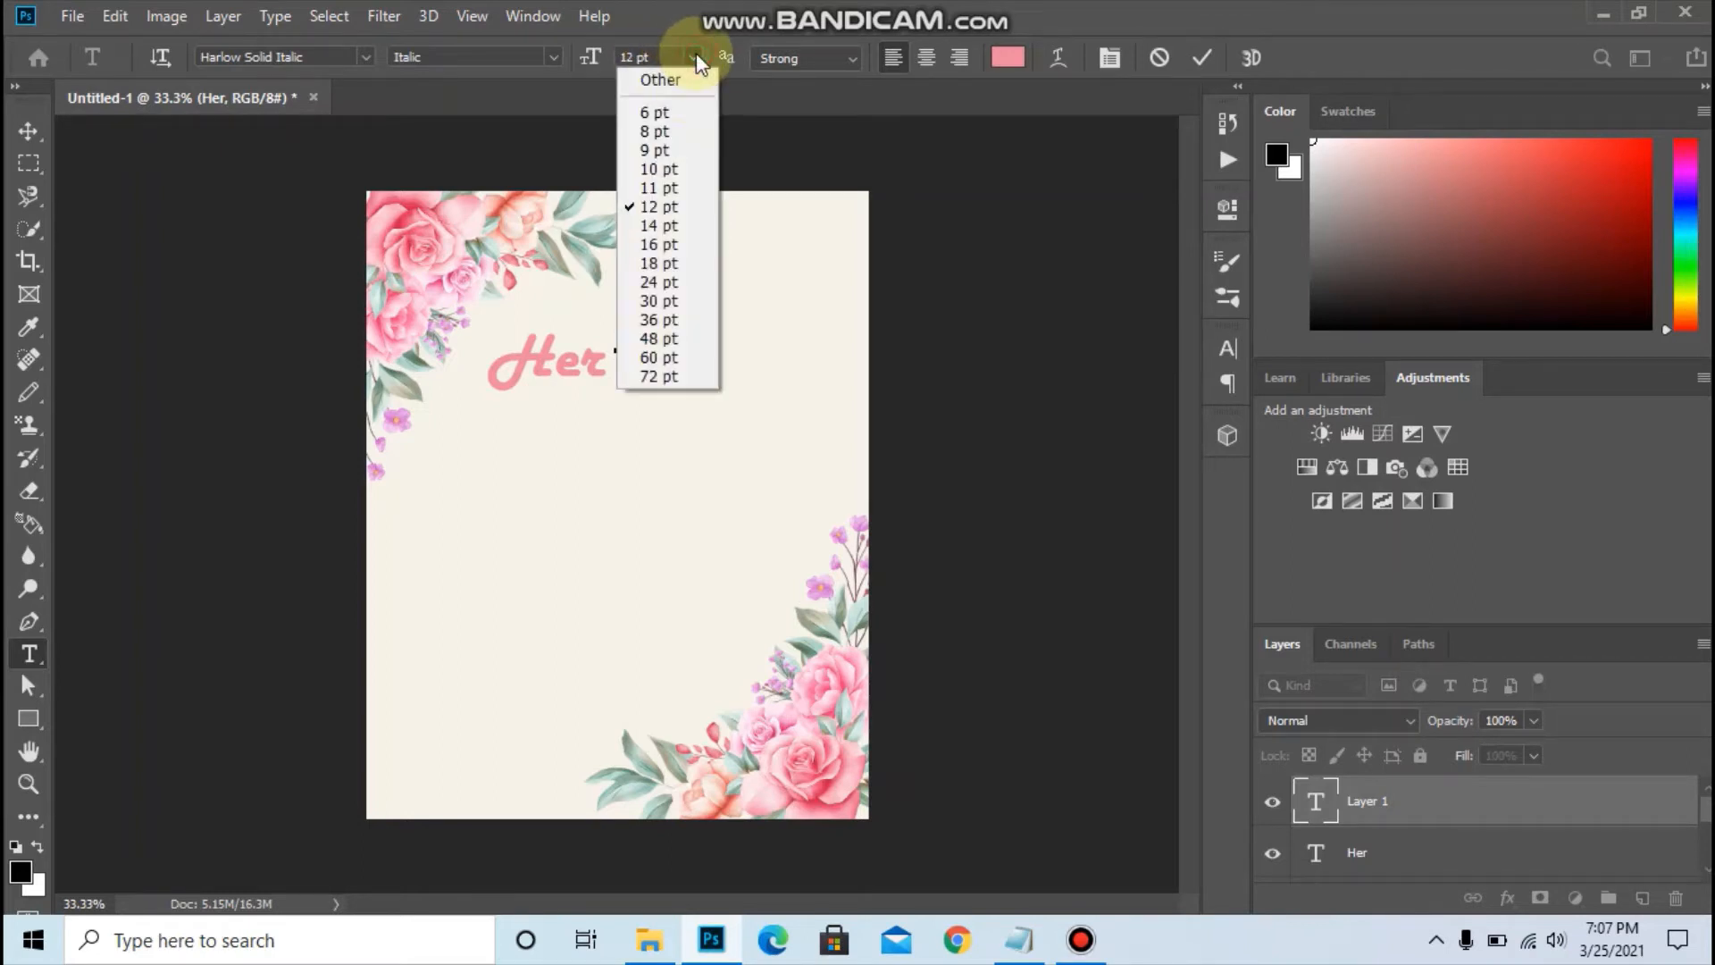
pyautogui.click(664, 243)
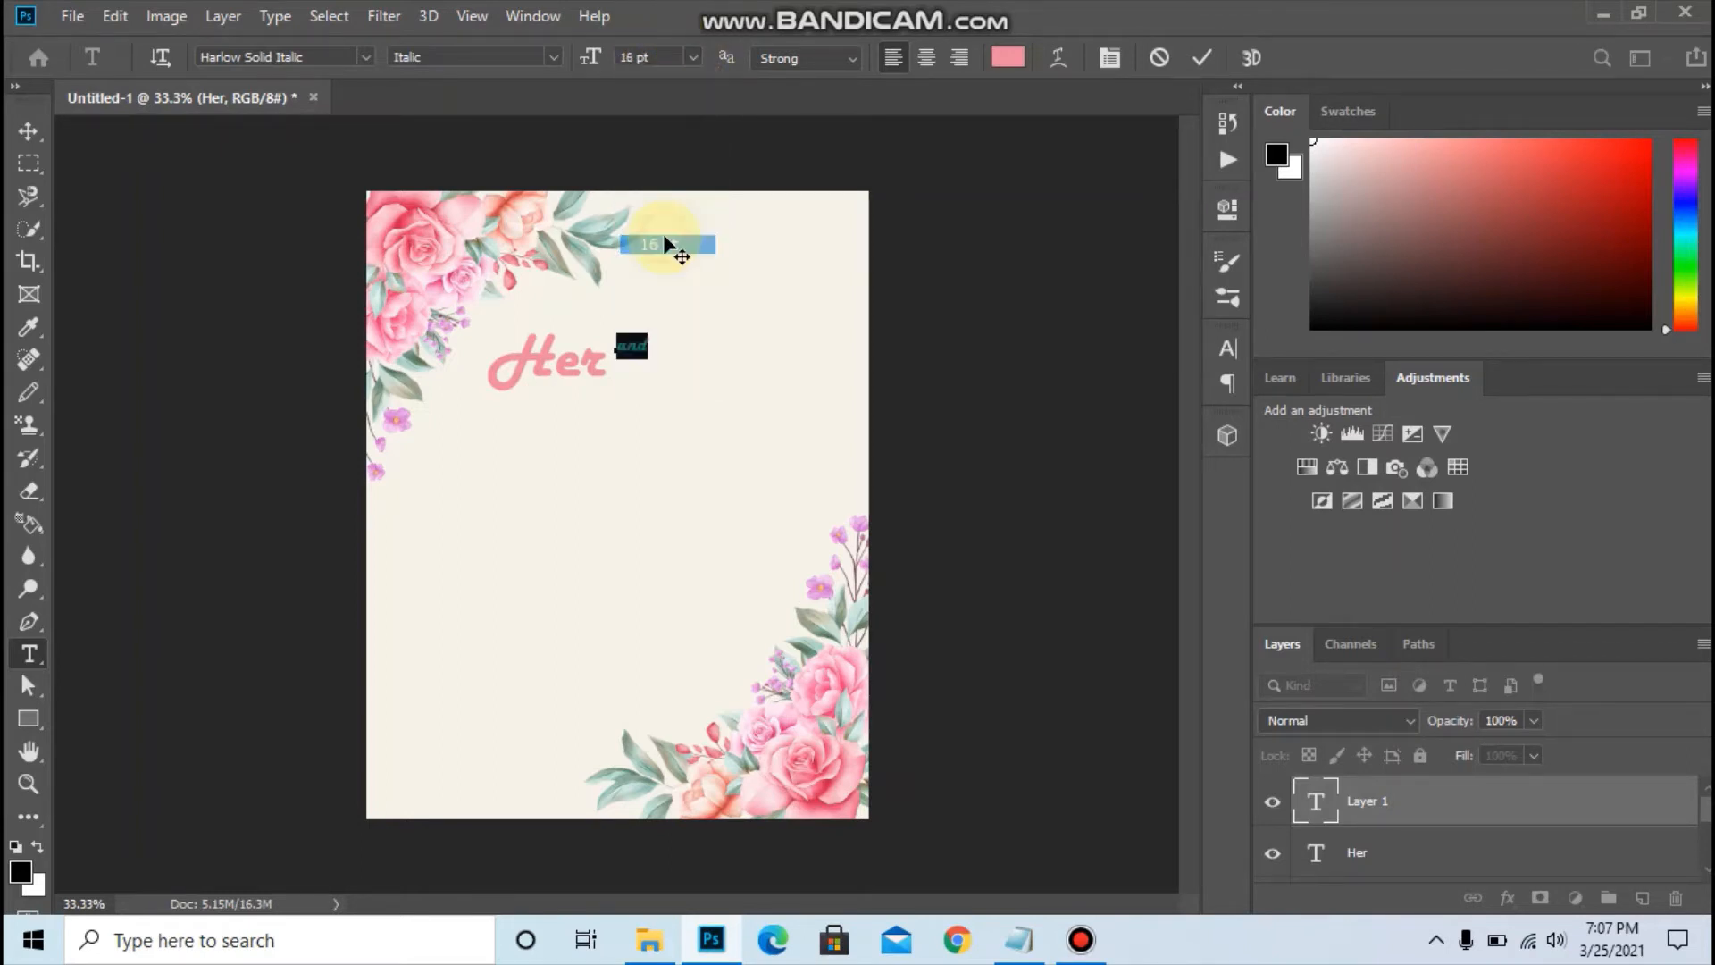
# Step: Commit the "and" text and shift it slightly down so it sits beside the middle of "Her"
pyautogui.click(1203, 57)
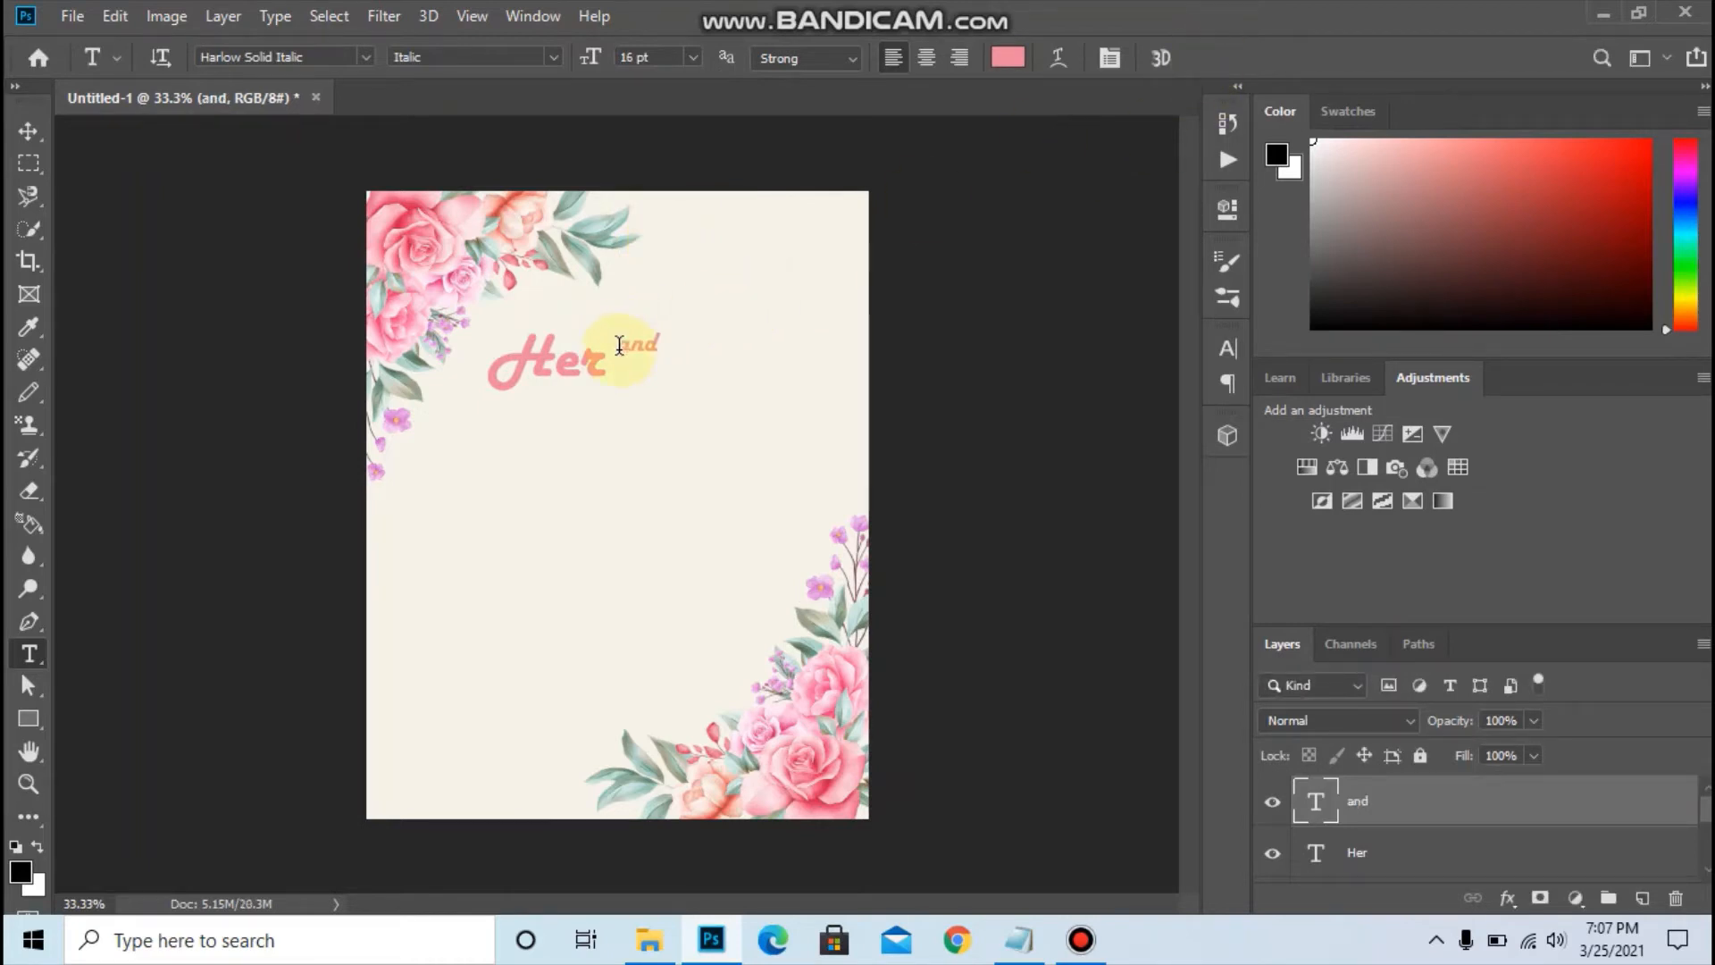
pyautogui.click(29, 131)
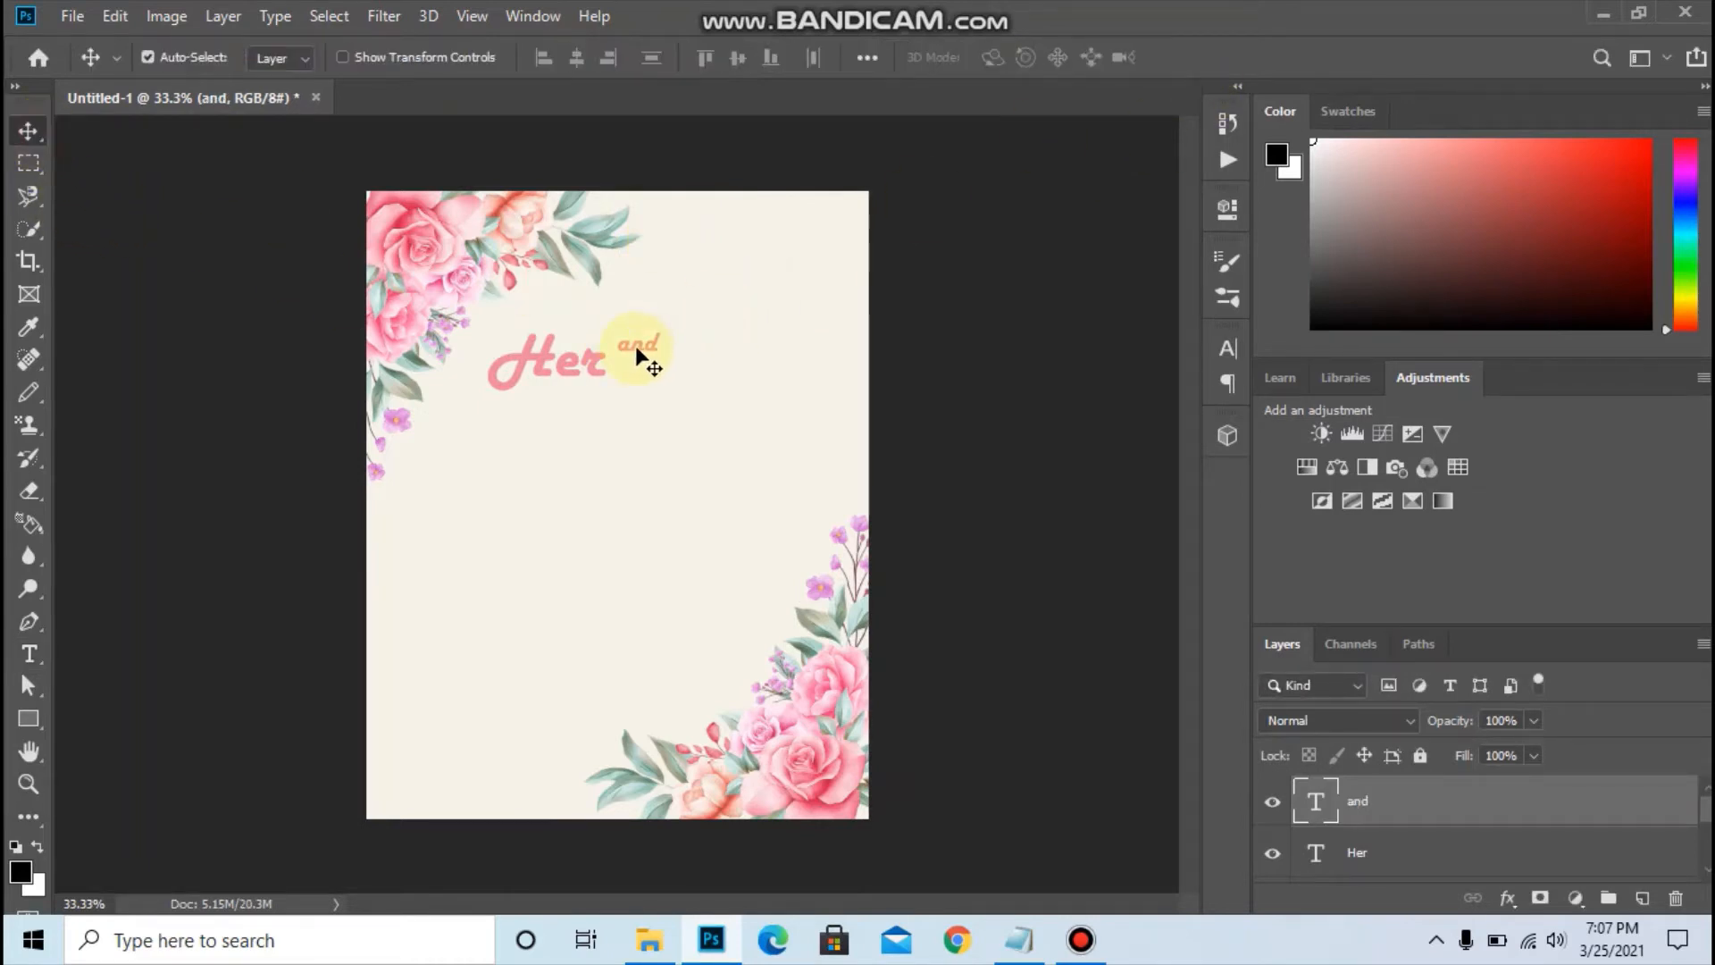
pyautogui.moveTo(637, 354); pyautogui.dragTo(642, 357)
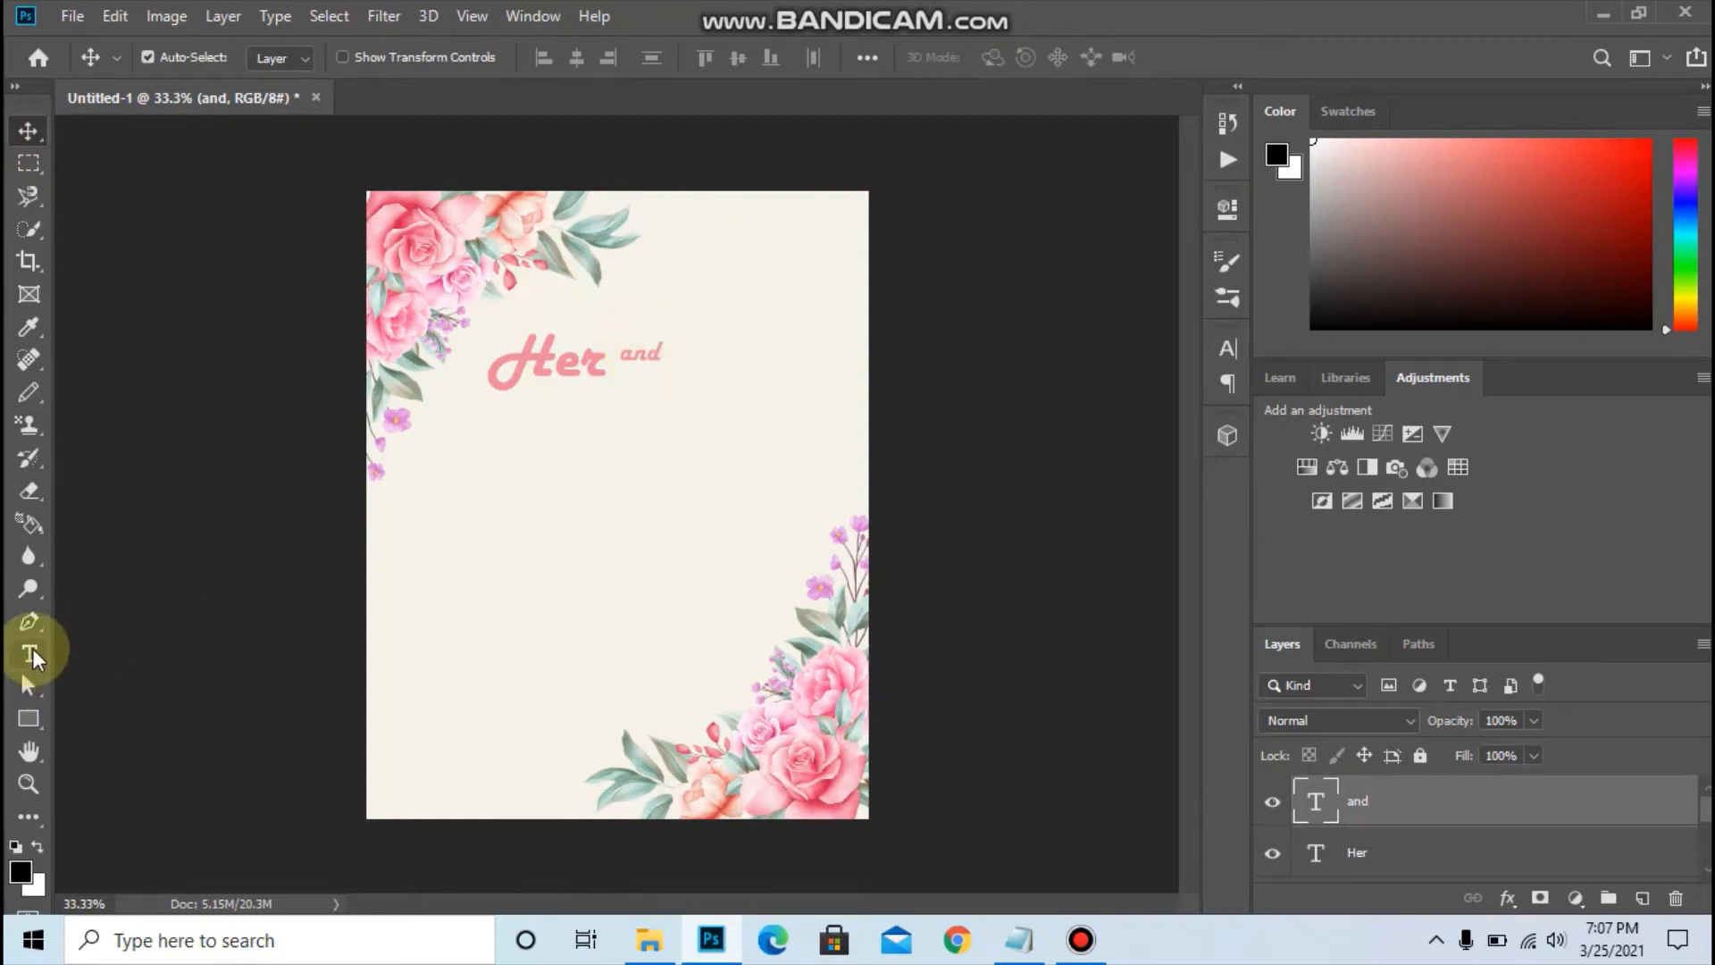
# Step: Add a separate text layer reading "Him" to the right of "and" and set its size to 24 pt
pyautogui.click(29, 654)
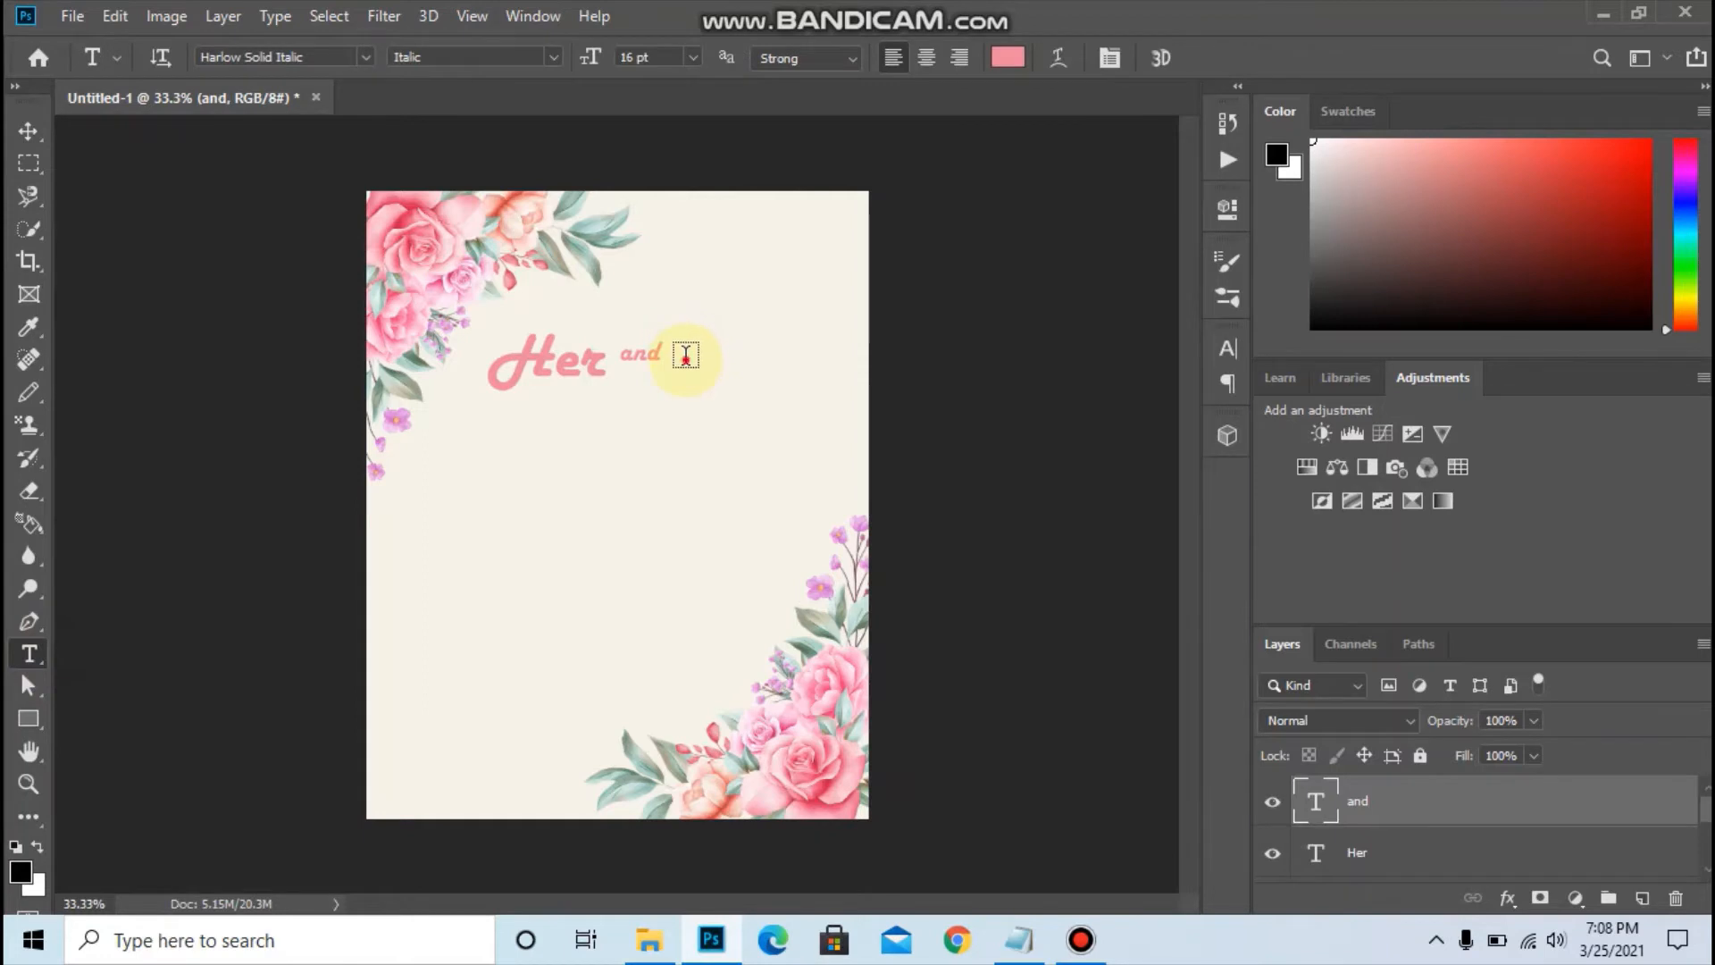
pyautogui.click(685, 355)
pyautogui.press('BackSpace')
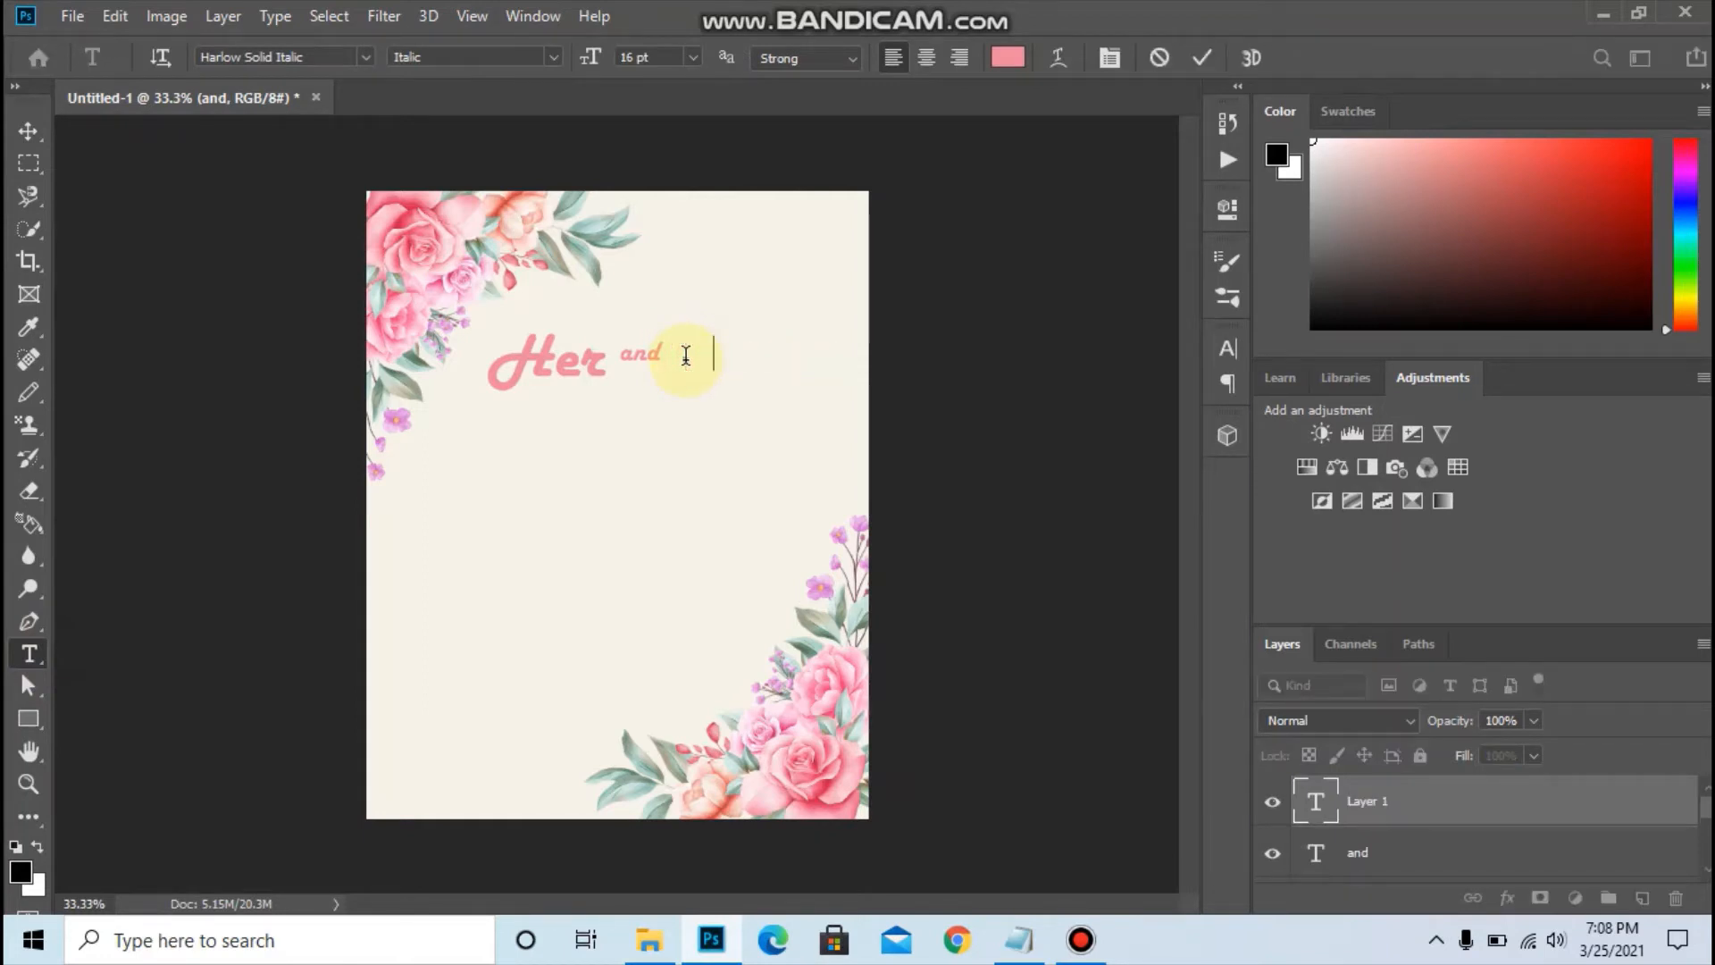
pyautogui.moveTo(686, 356); pyautogui.dragTo(783, 359)
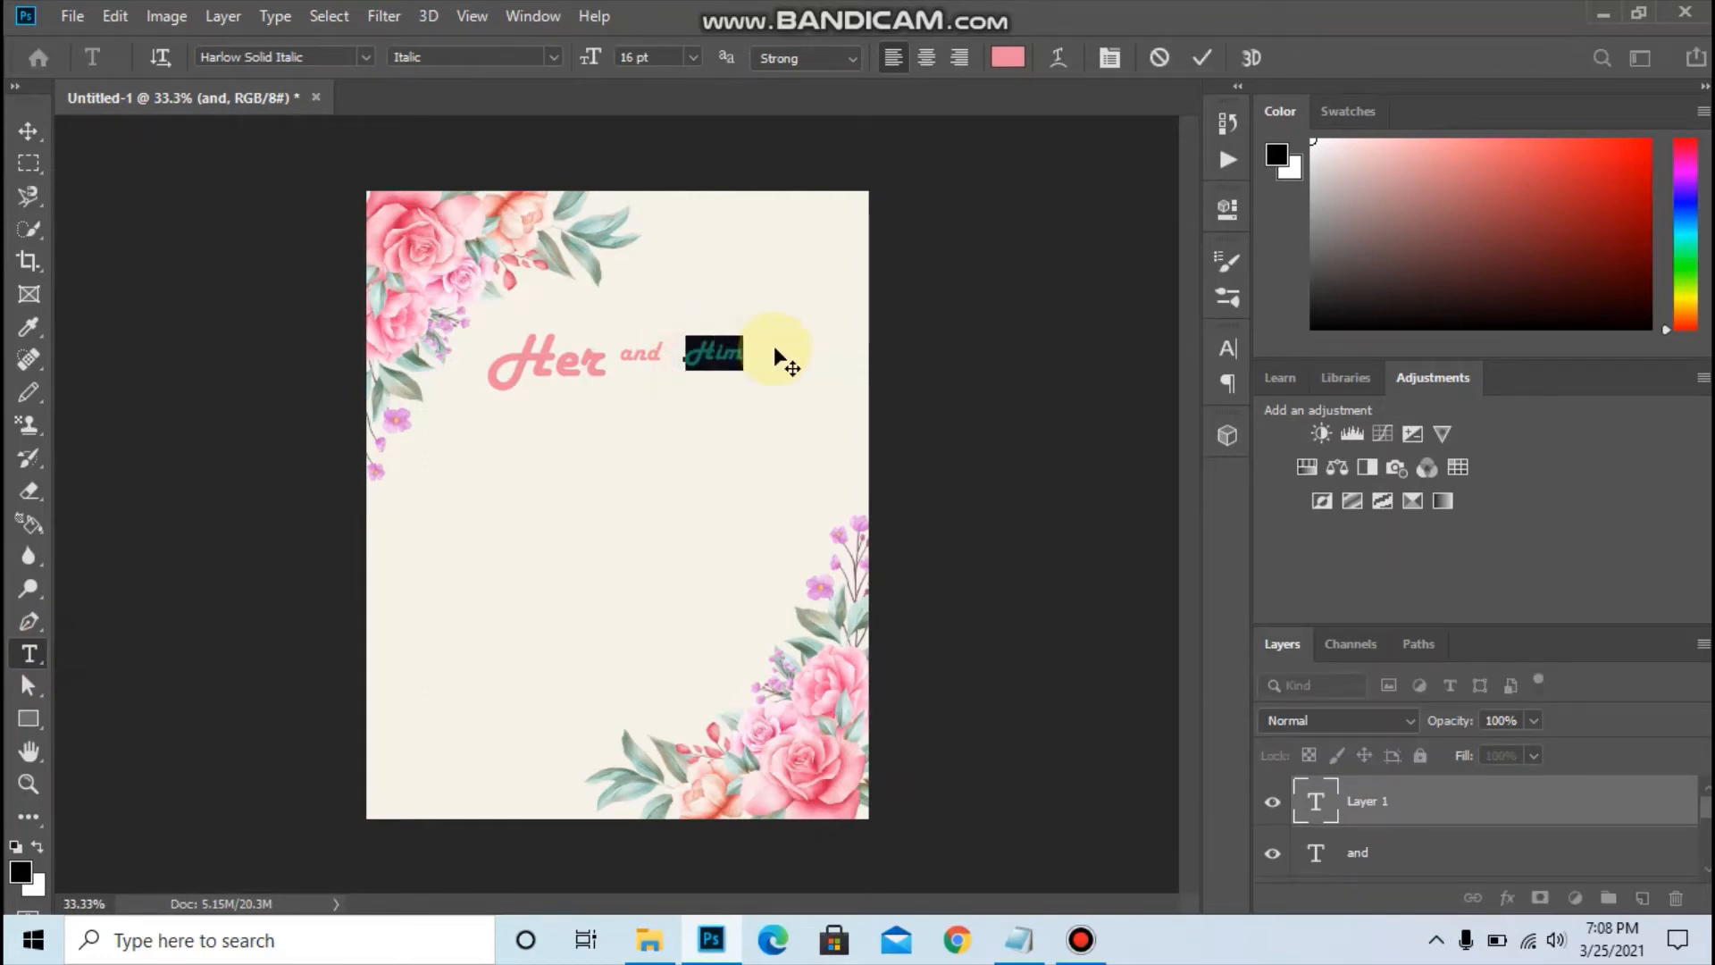
pyautogui.click(693, 58)
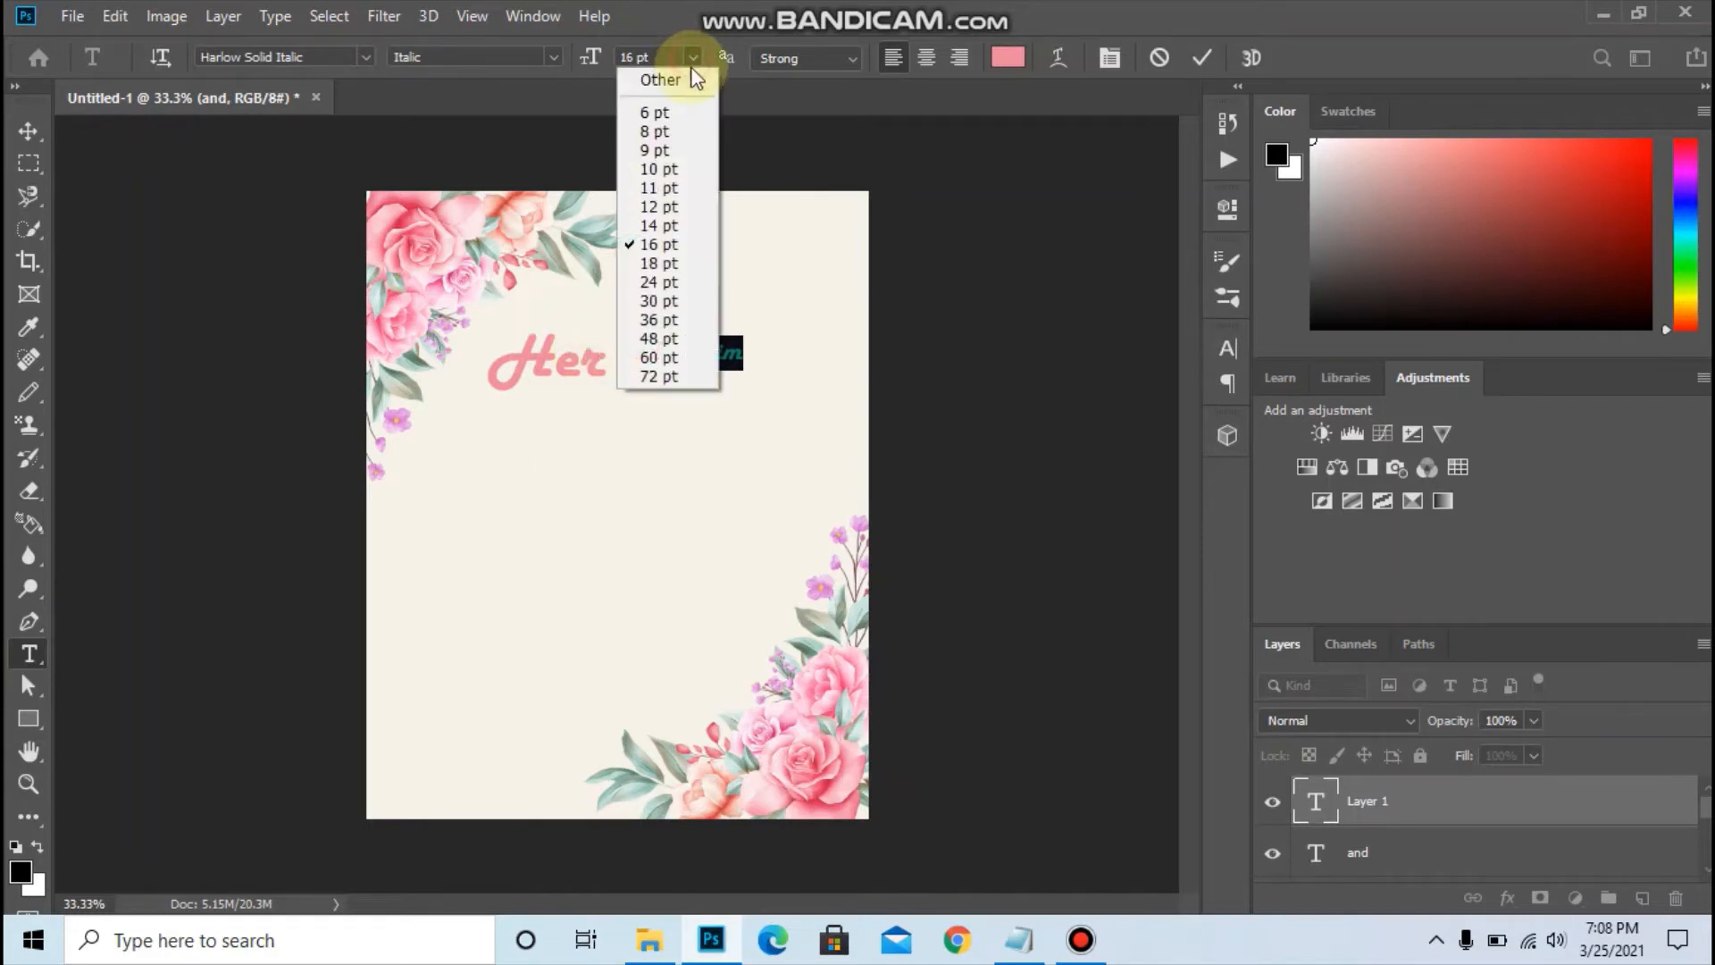
pyautogui.click(658, 282)
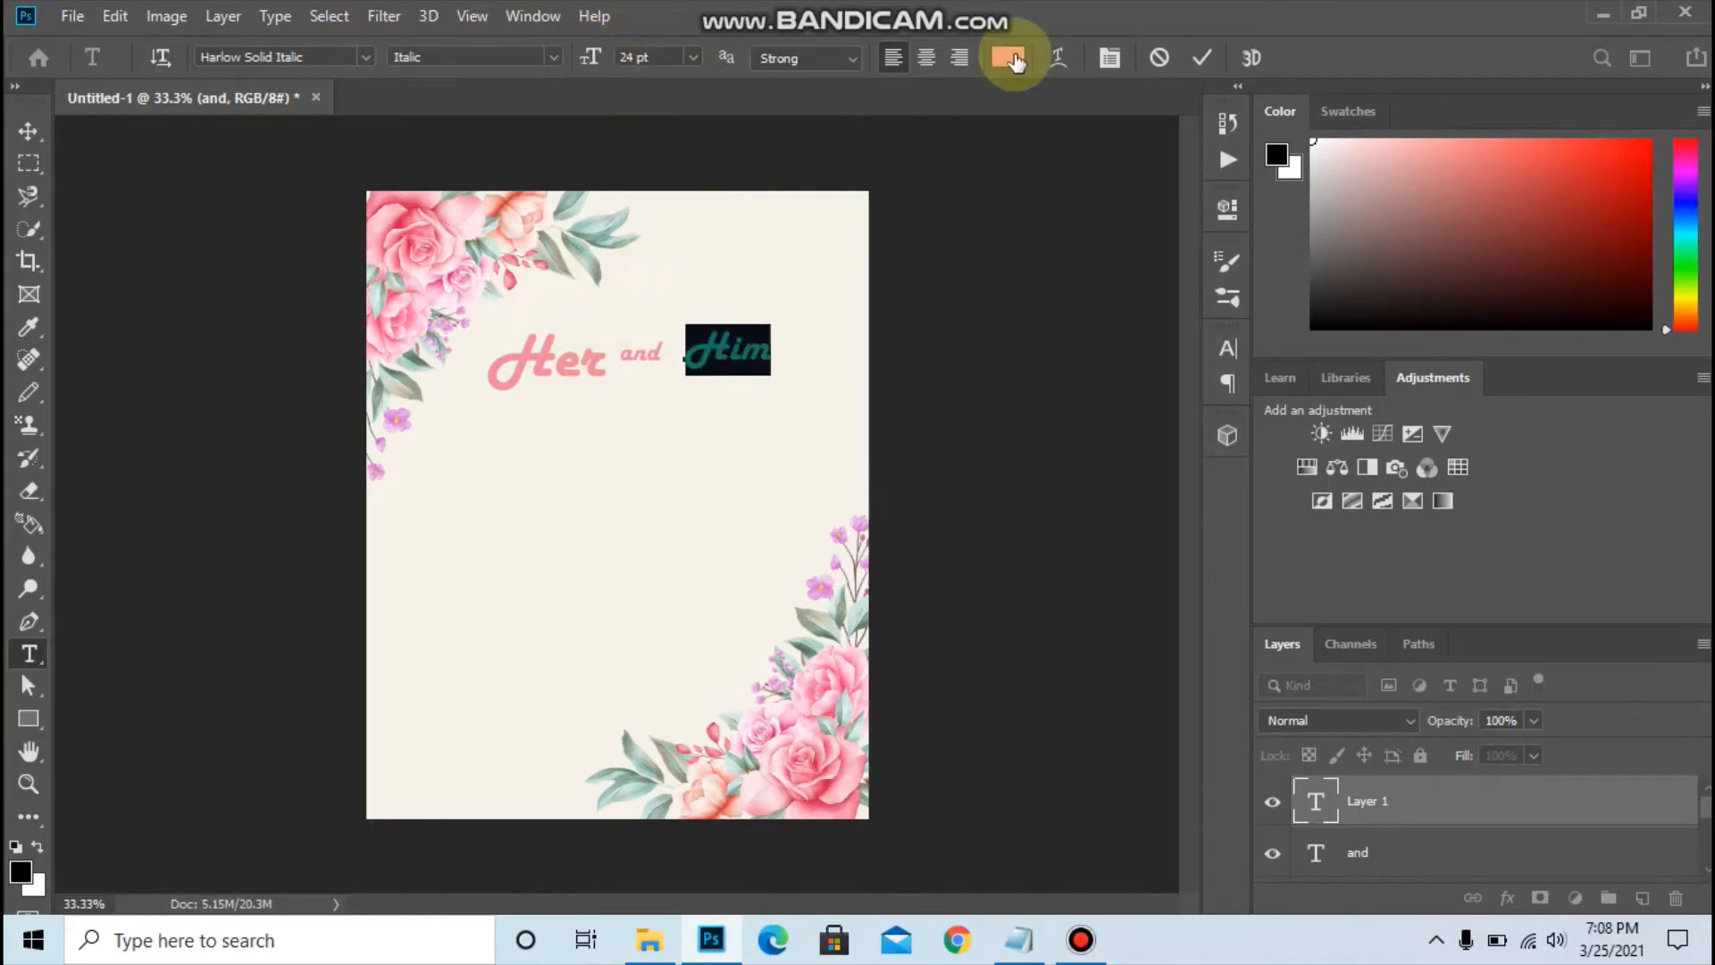
pyautogui.click(1203, 58)
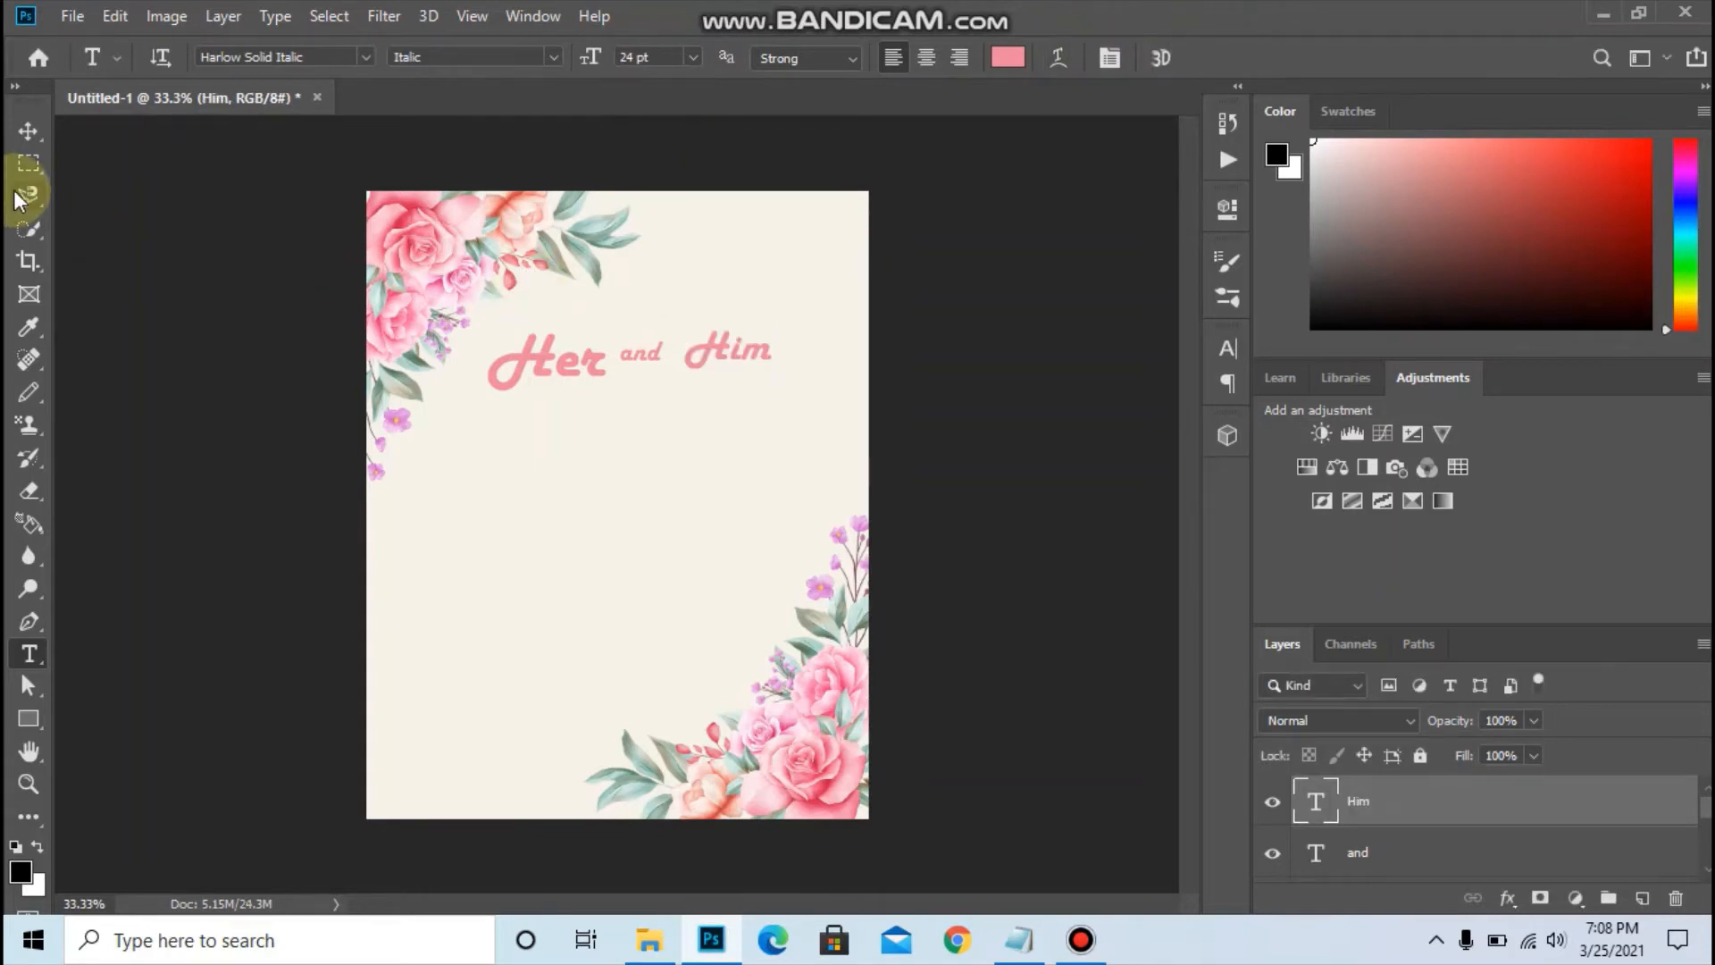
# Step: Enlarge the "Him" text to 36 pt to match "Her" and commit it
pyautogui.click(603, 360)
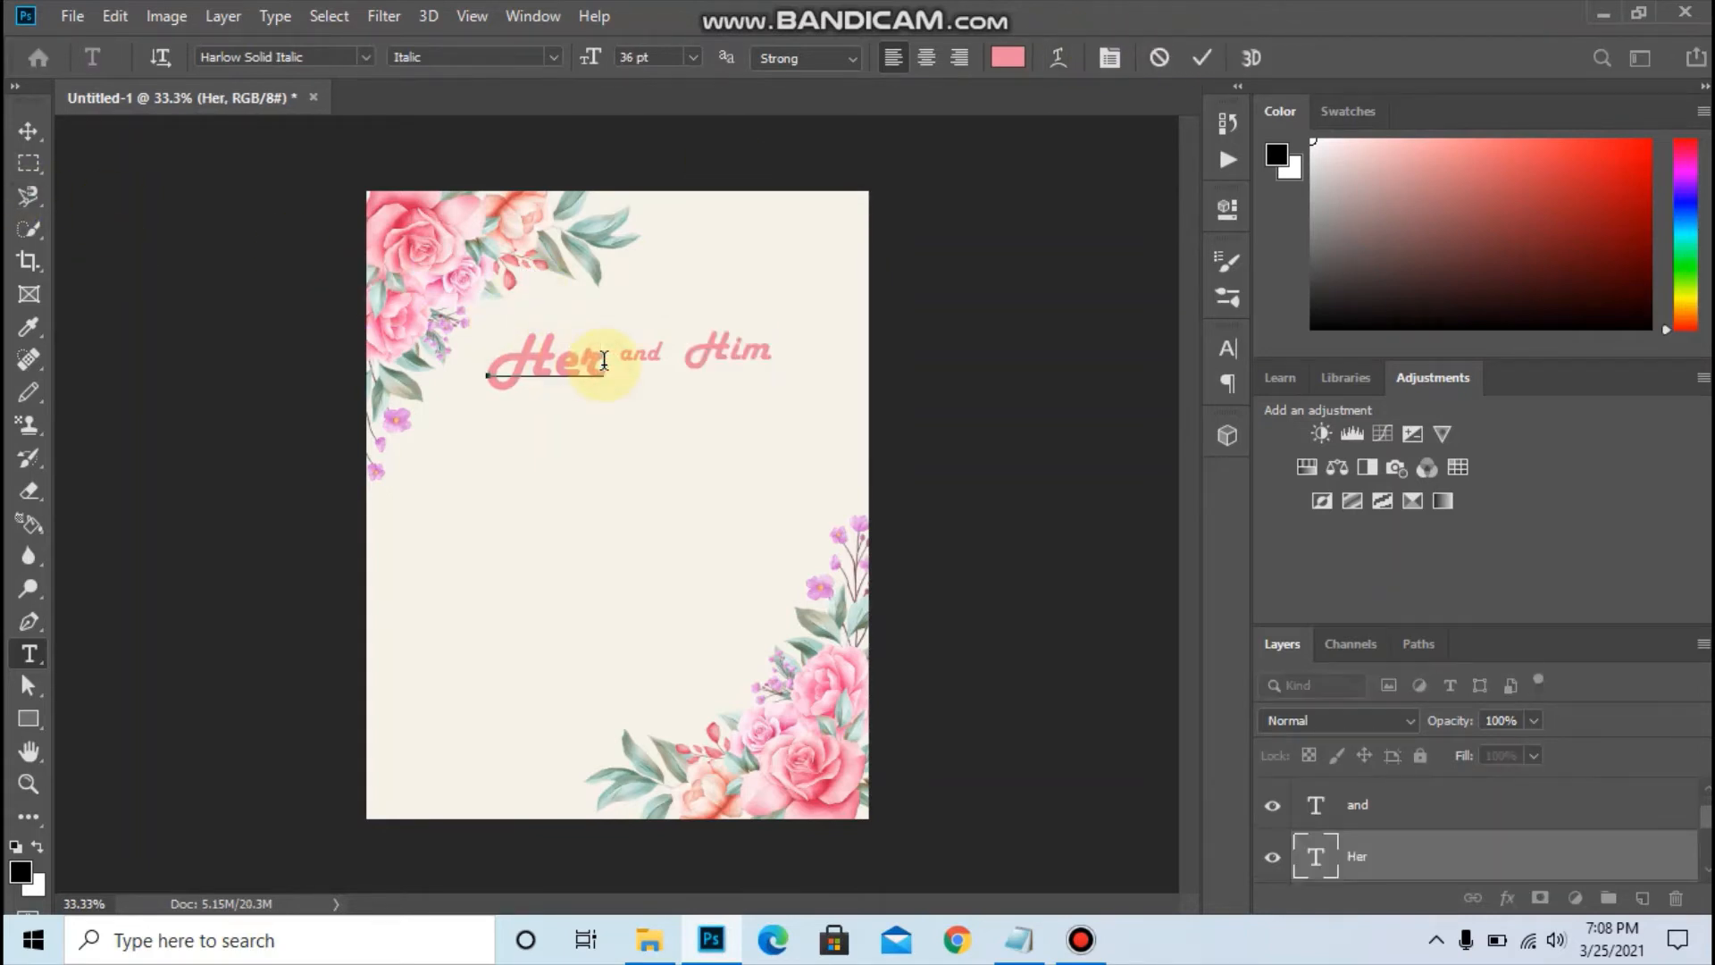
pyautogui.click(1203, 58)
pyautogui.doubleClick(768, 354)
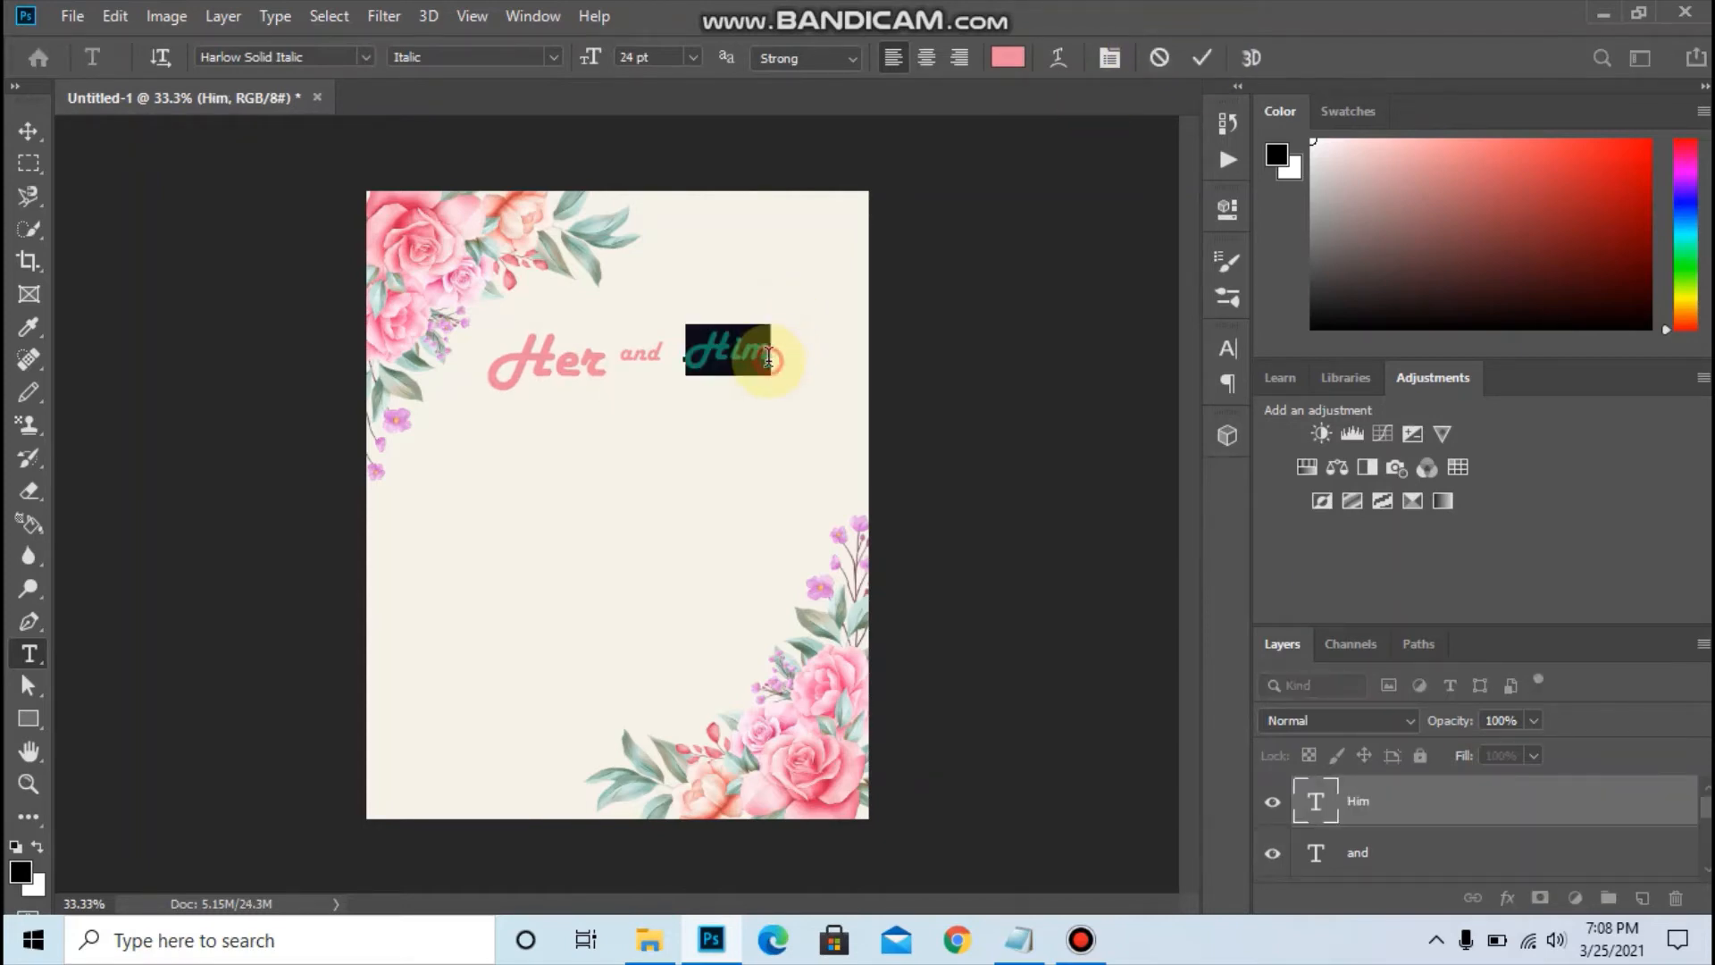
pyautogui.click(693, 57)
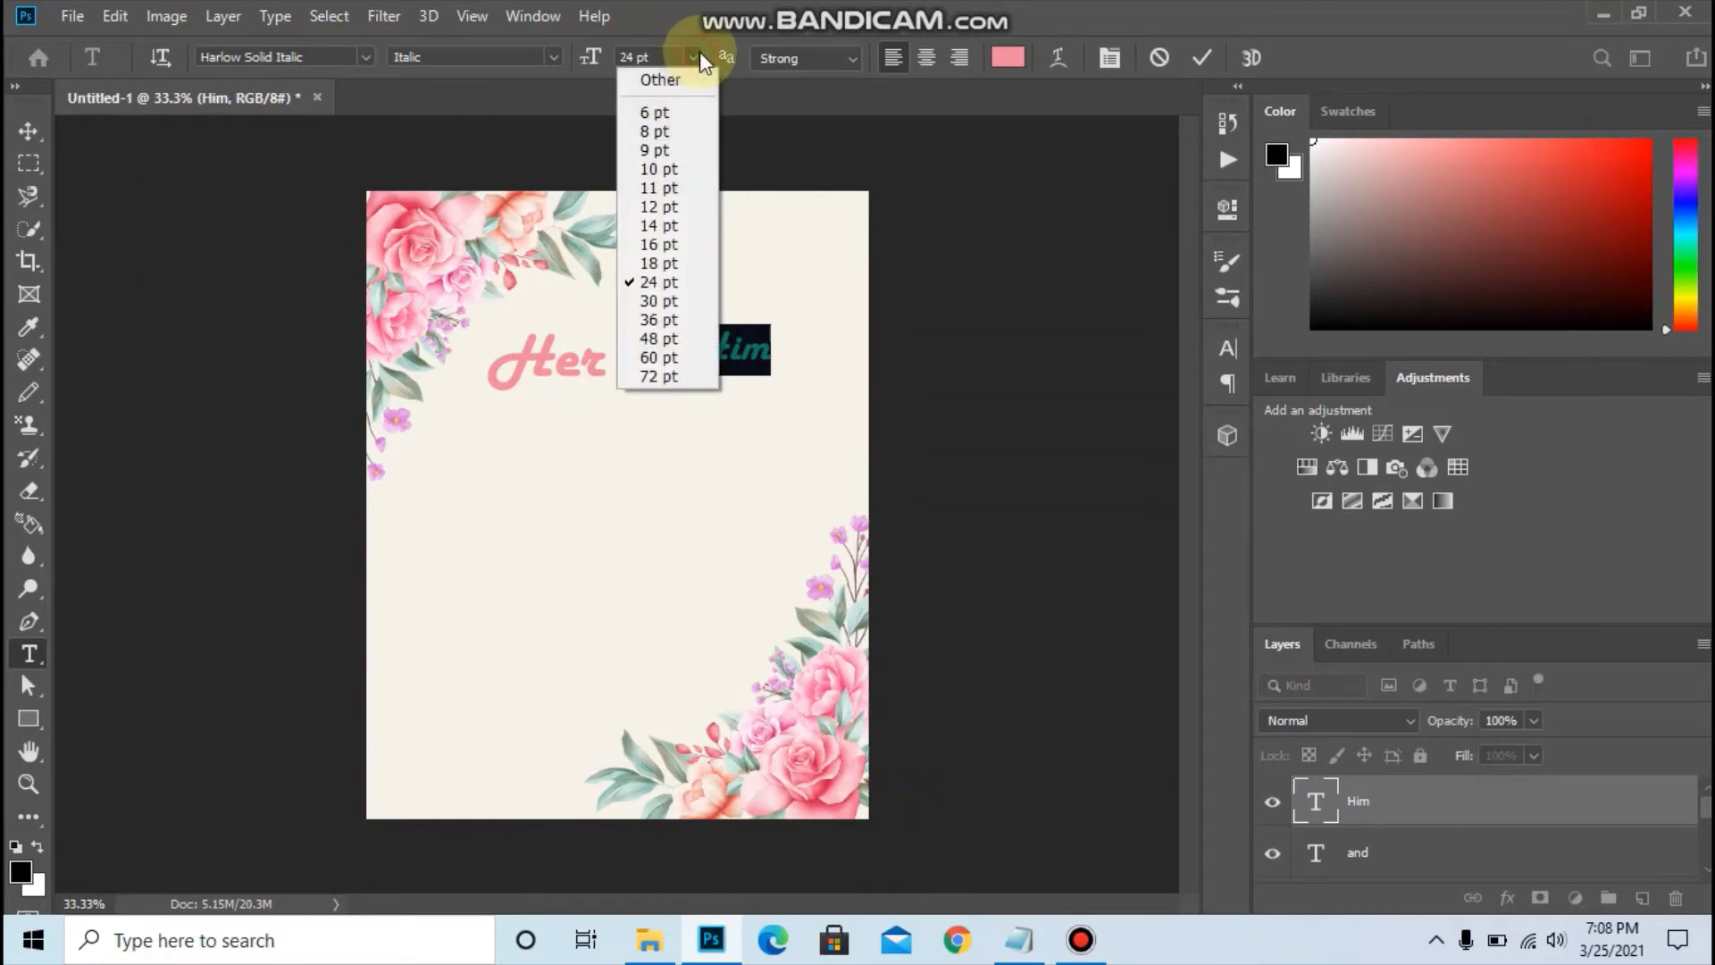
pyautogui.click(658, 319)
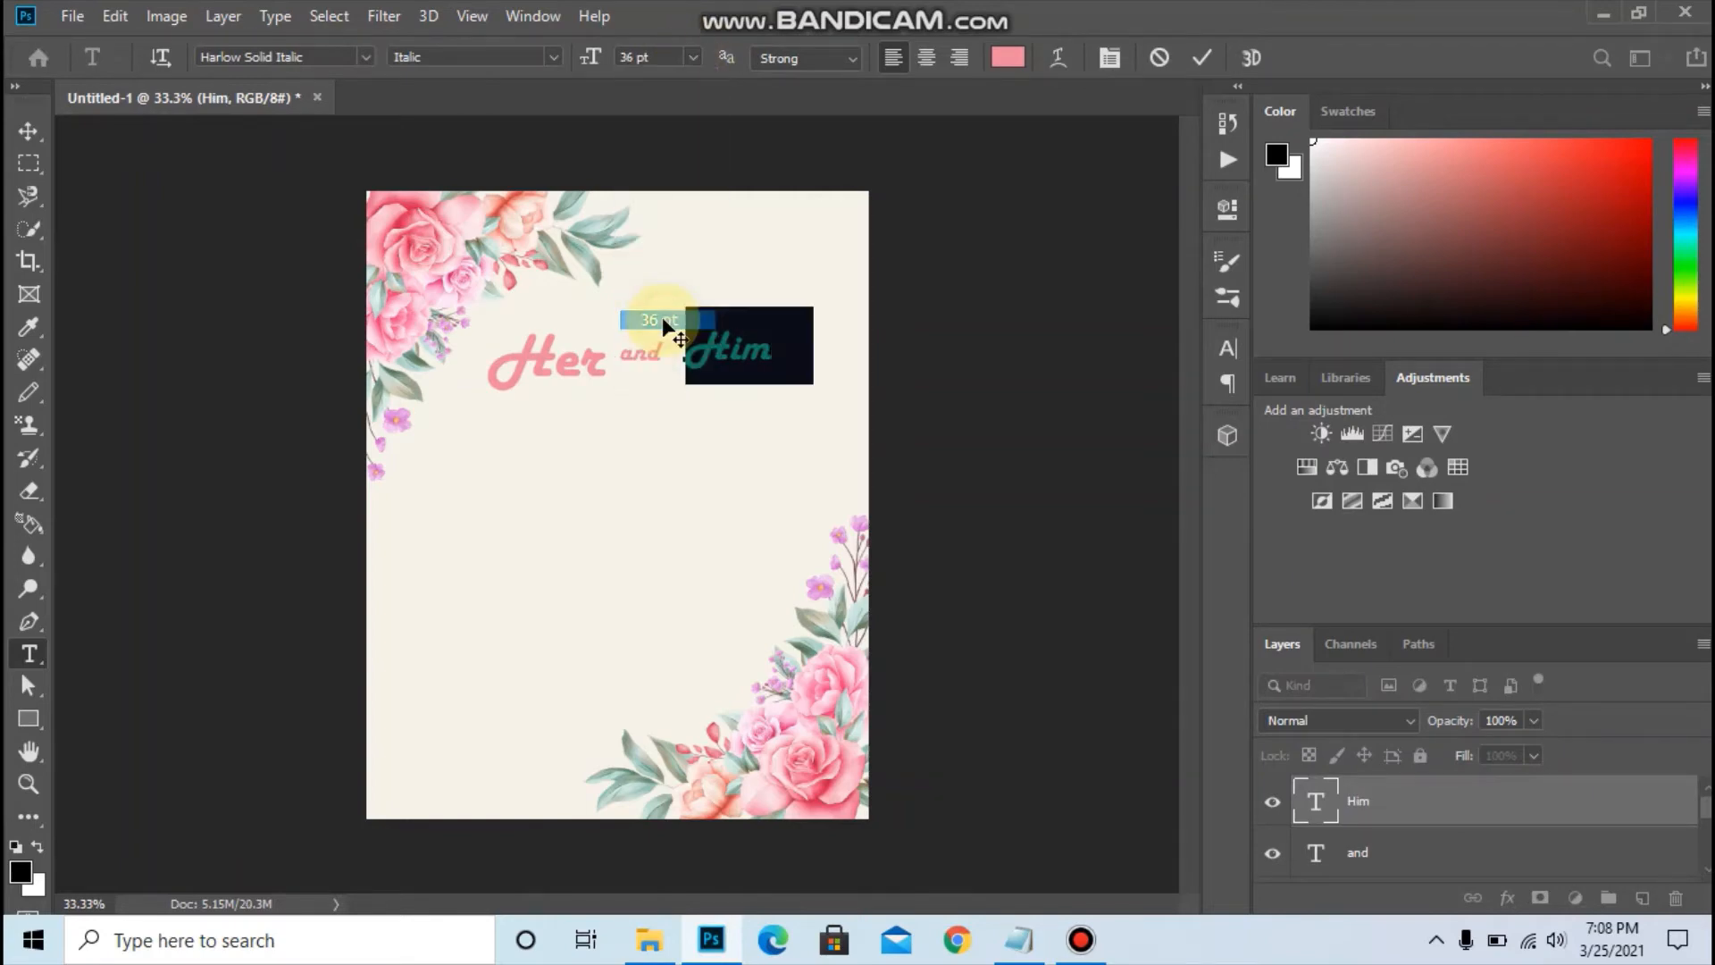
pyautogui.click(1202, 58)
# Step: Move "Him" slightly down and closer to "and" so it lines up with "Her"
pyautogui.click(28, 130)
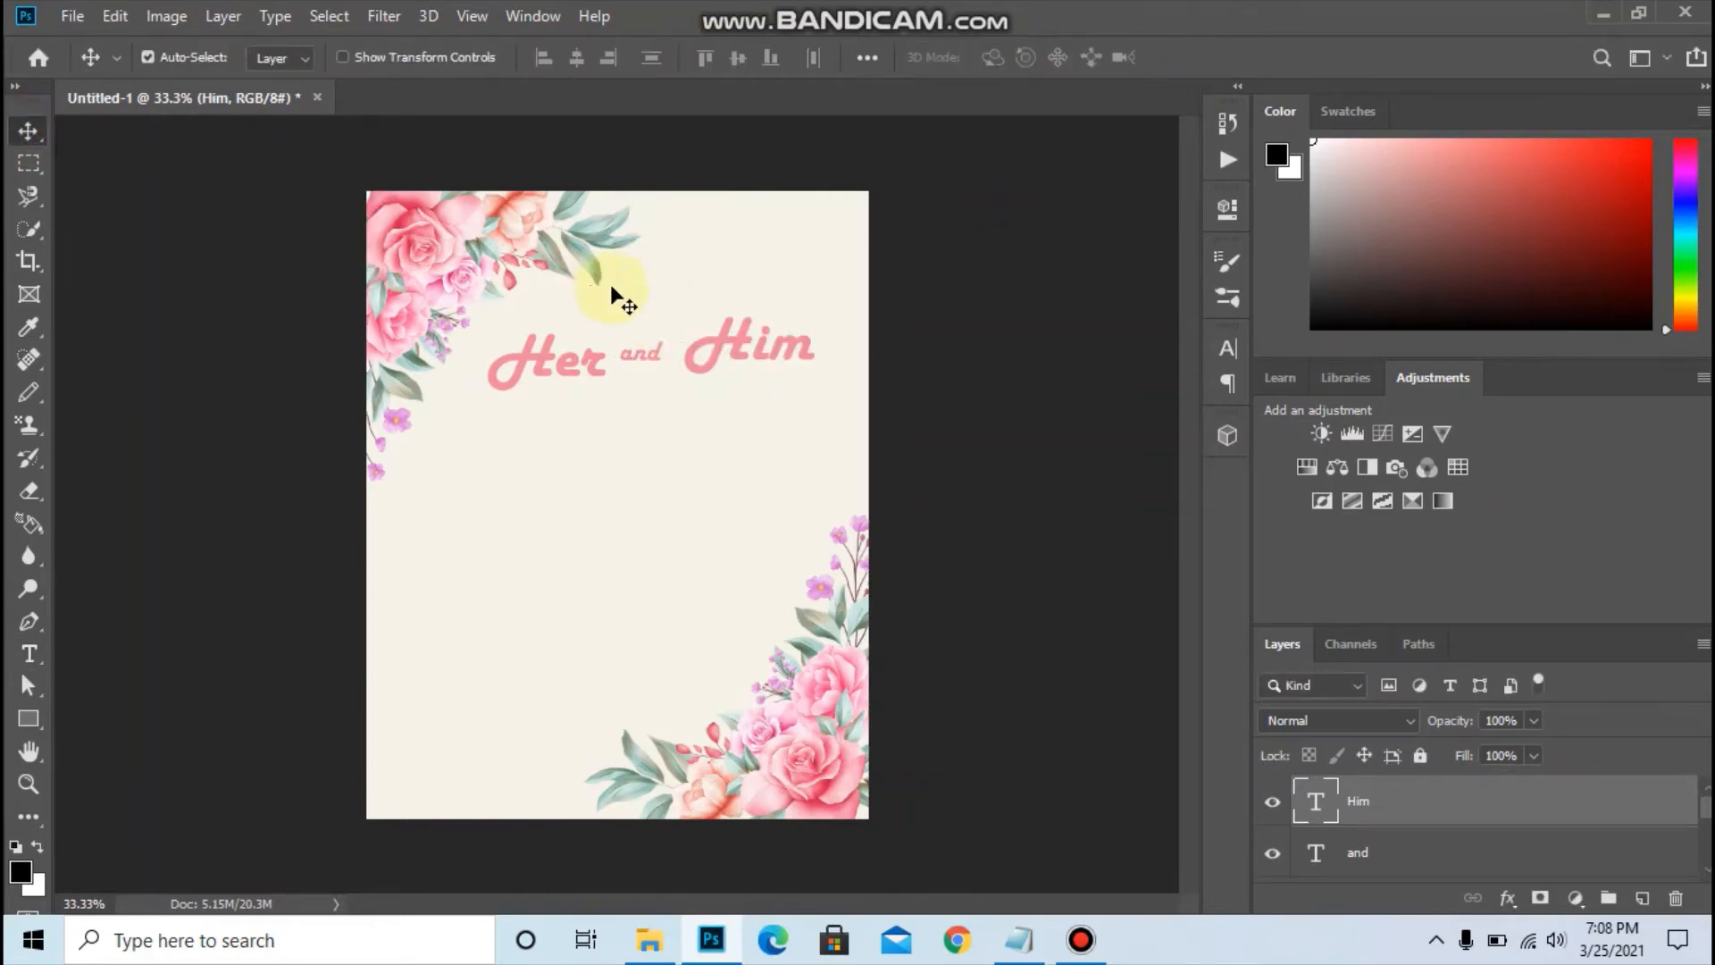
pyautogui.moveTo(721, 335); pyautogui.dragTo(717, 354)
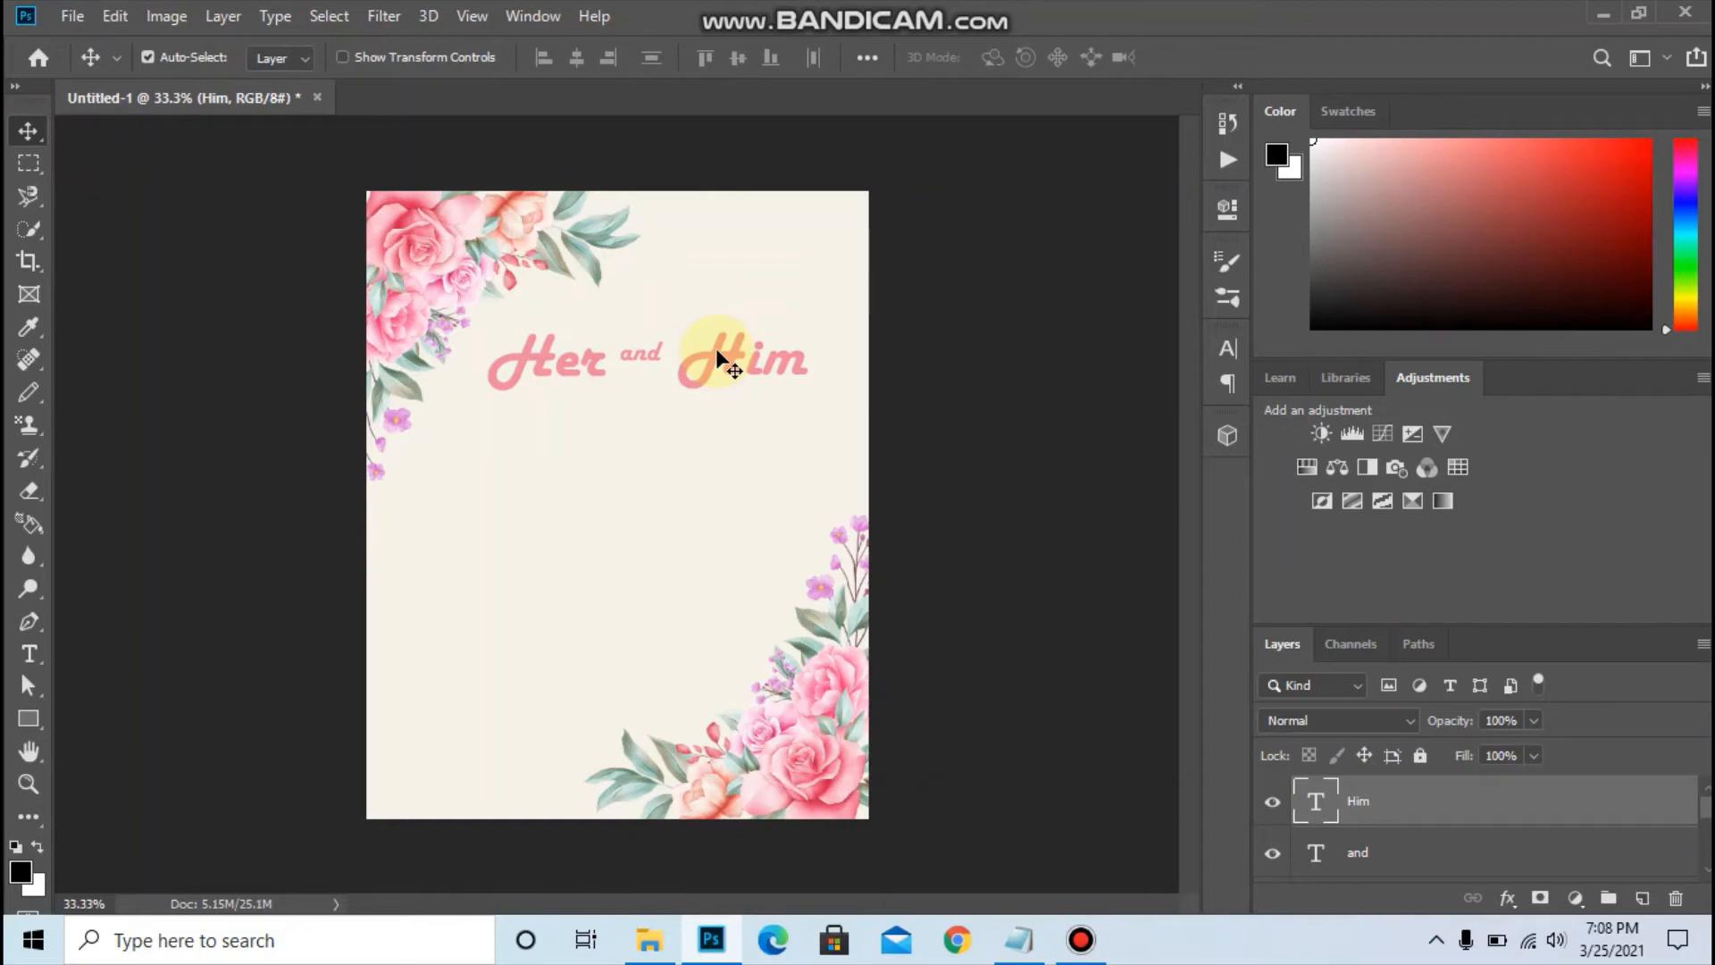
pyautogui.click(654, 356)
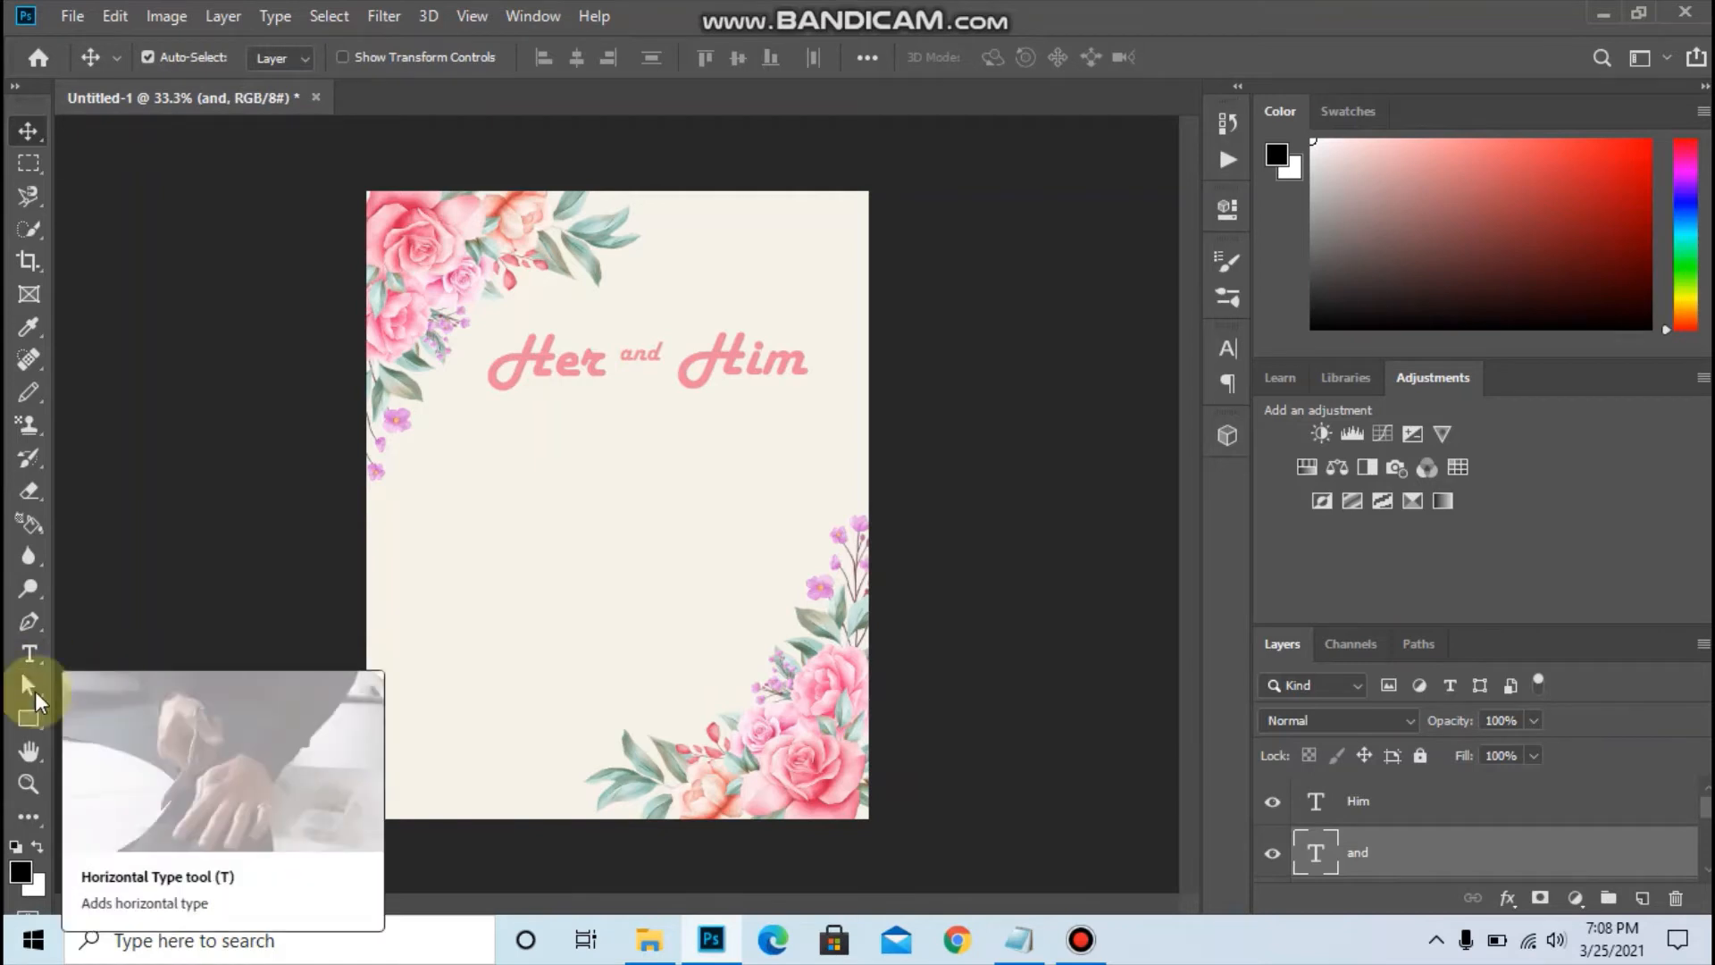
# Step: Draw a thin horizontal rectangle of about 267 x 12 px beneath "Her", directly above Layer 0 in the layer order
pyautogui.click(21, 720)
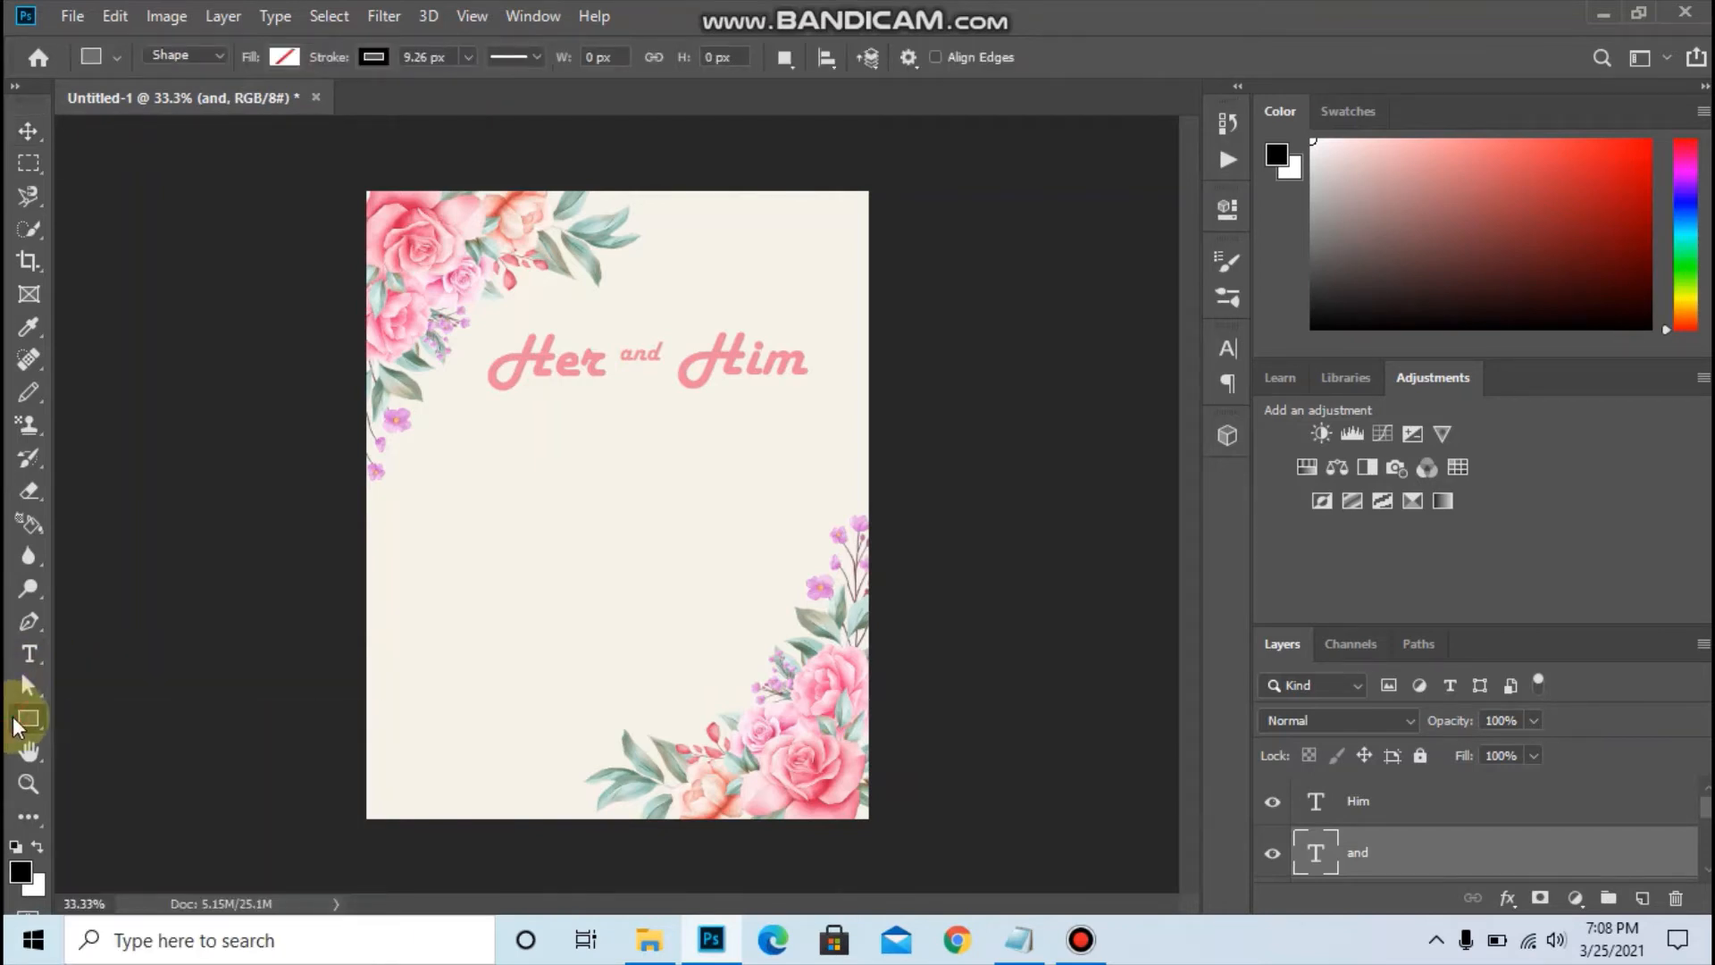
pyautogui.scroll(-3, 1395, 820)
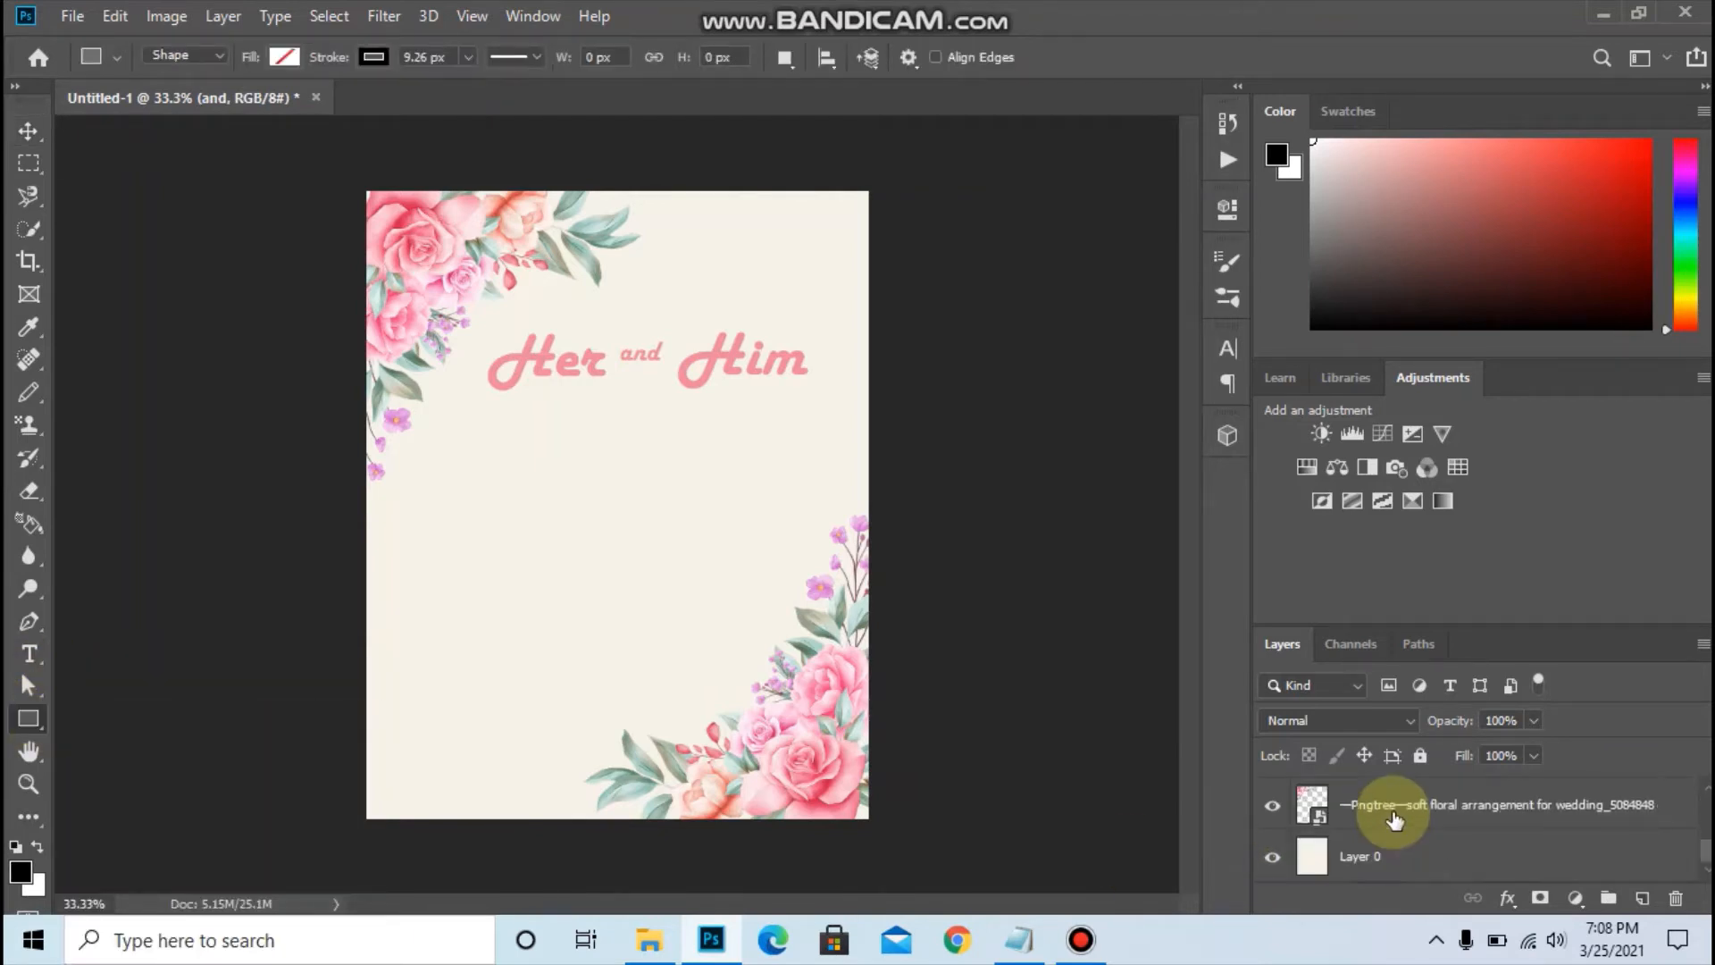
pyautogui.click(1367, 866)
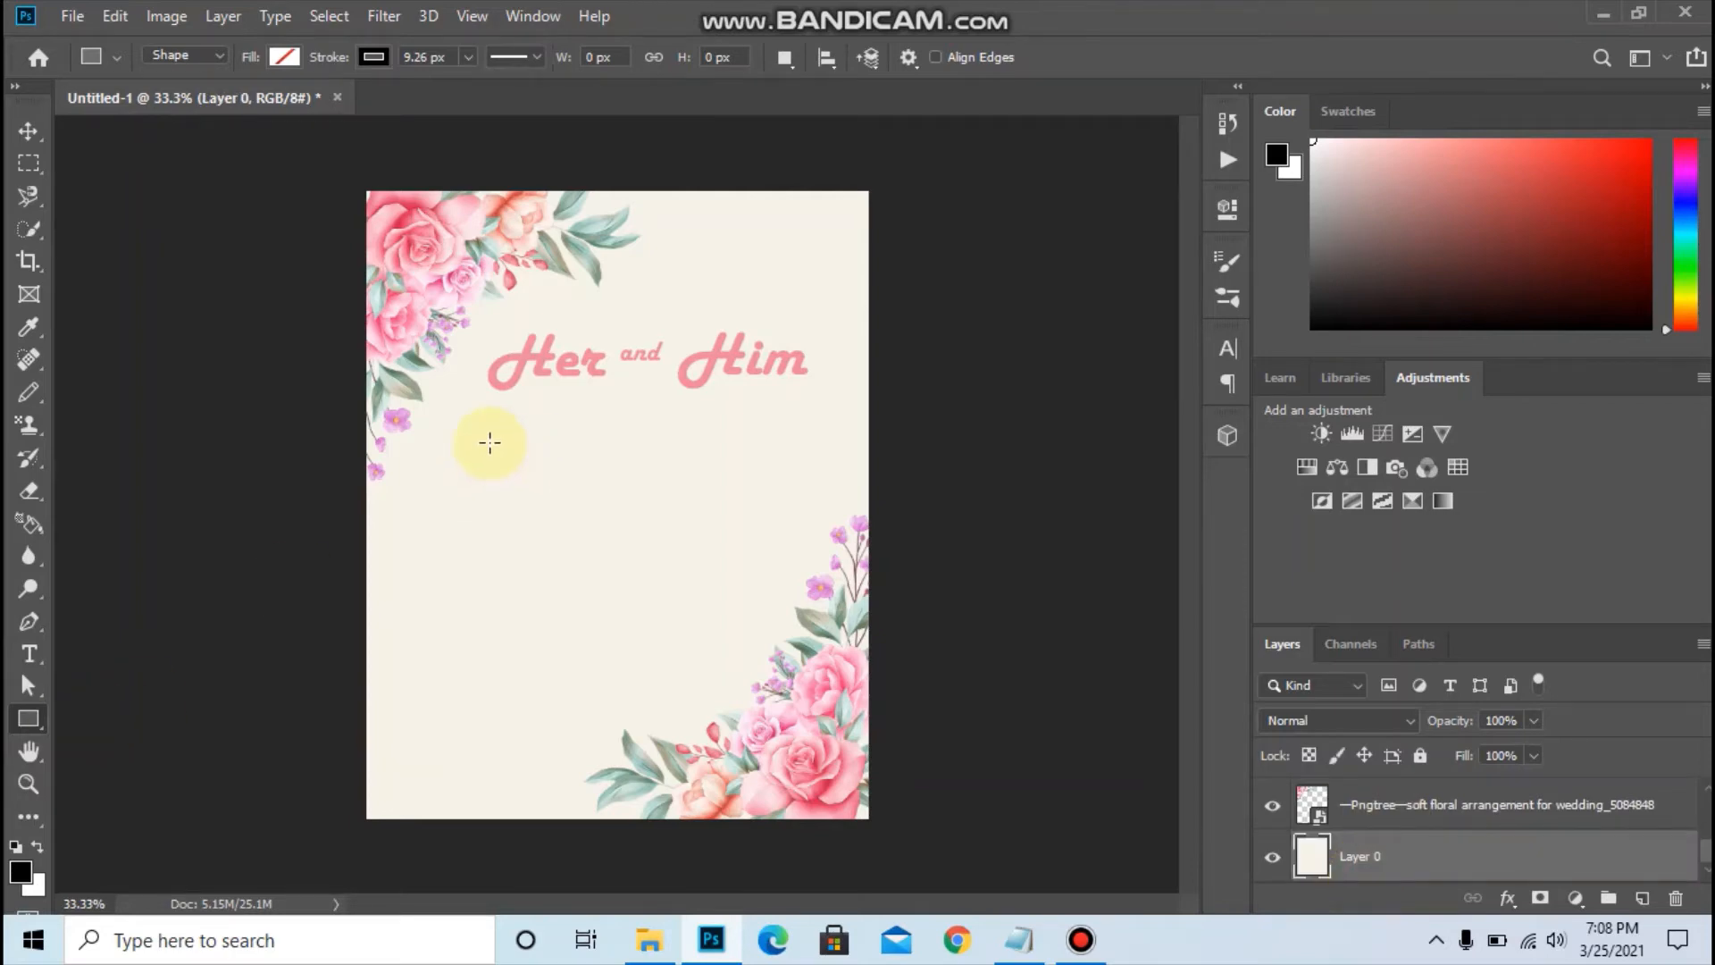
pyautogui.moveTo(493, 429)
pyautogui.mouseDown()
pyautogui.moveTo(622, 424)
pyautogui.moveTo(605, 426)
pyautogui.mouseUp()
# Step: Remove the thin rectangle's stroke and fill it with the recently used orange
pyautogui.click(953, 357)
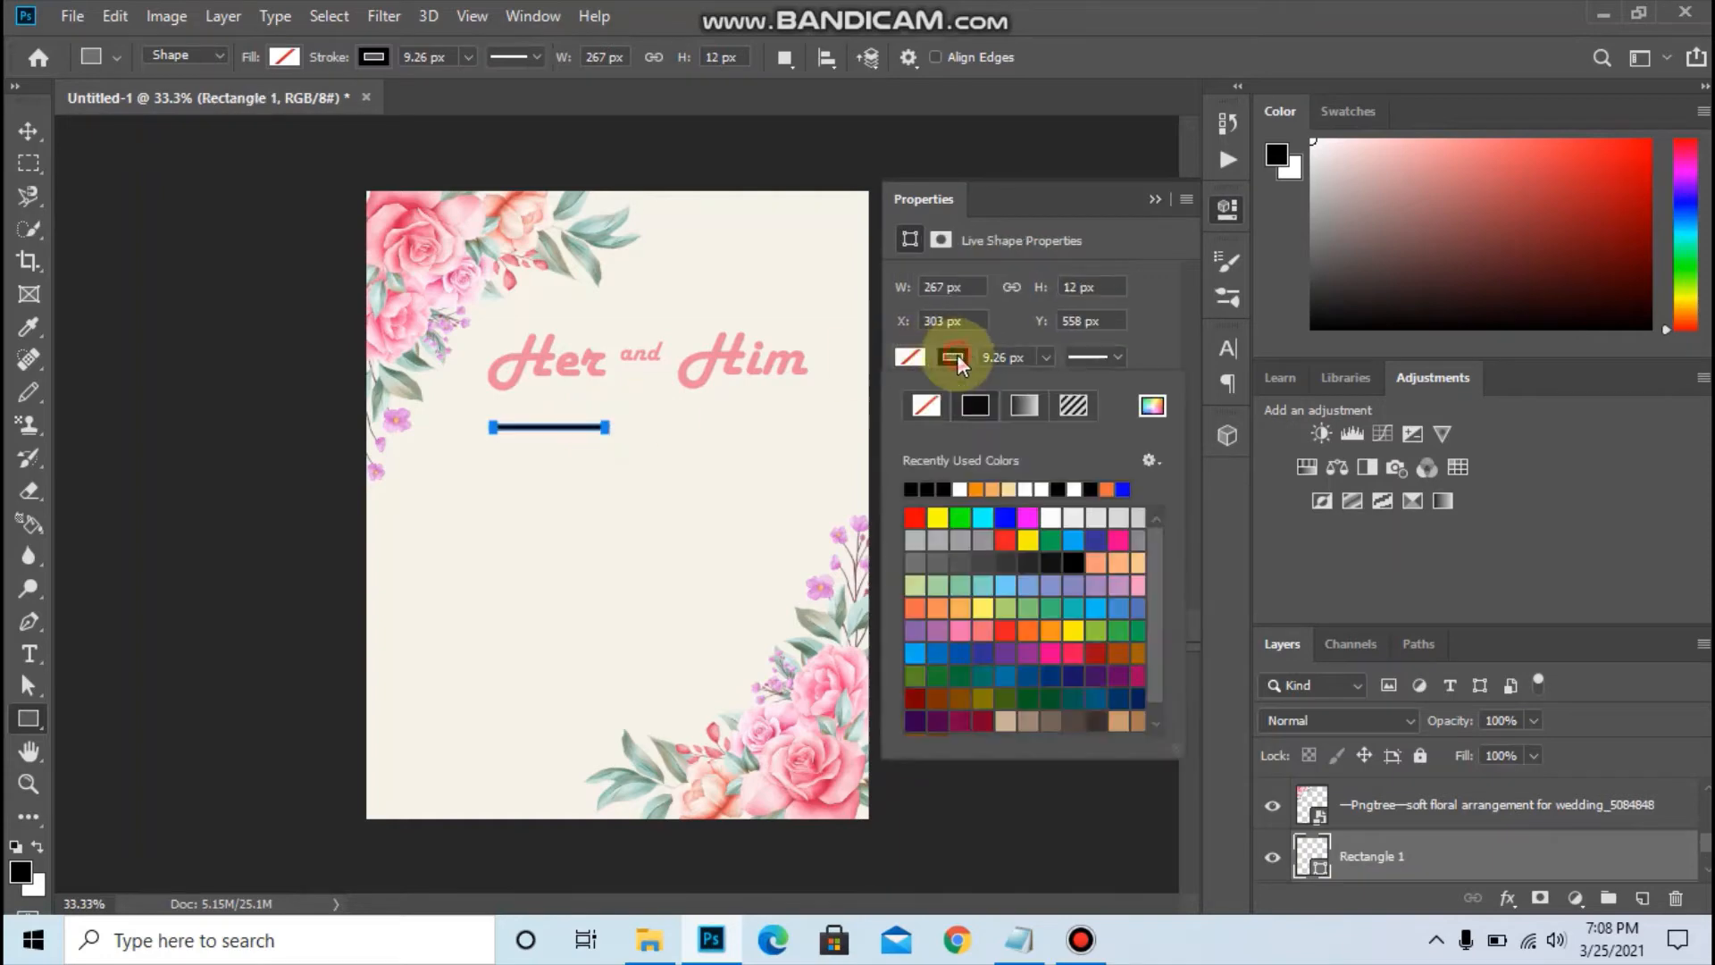
pyautogui.click(928, 405)
pyautogui.click(911, 357)
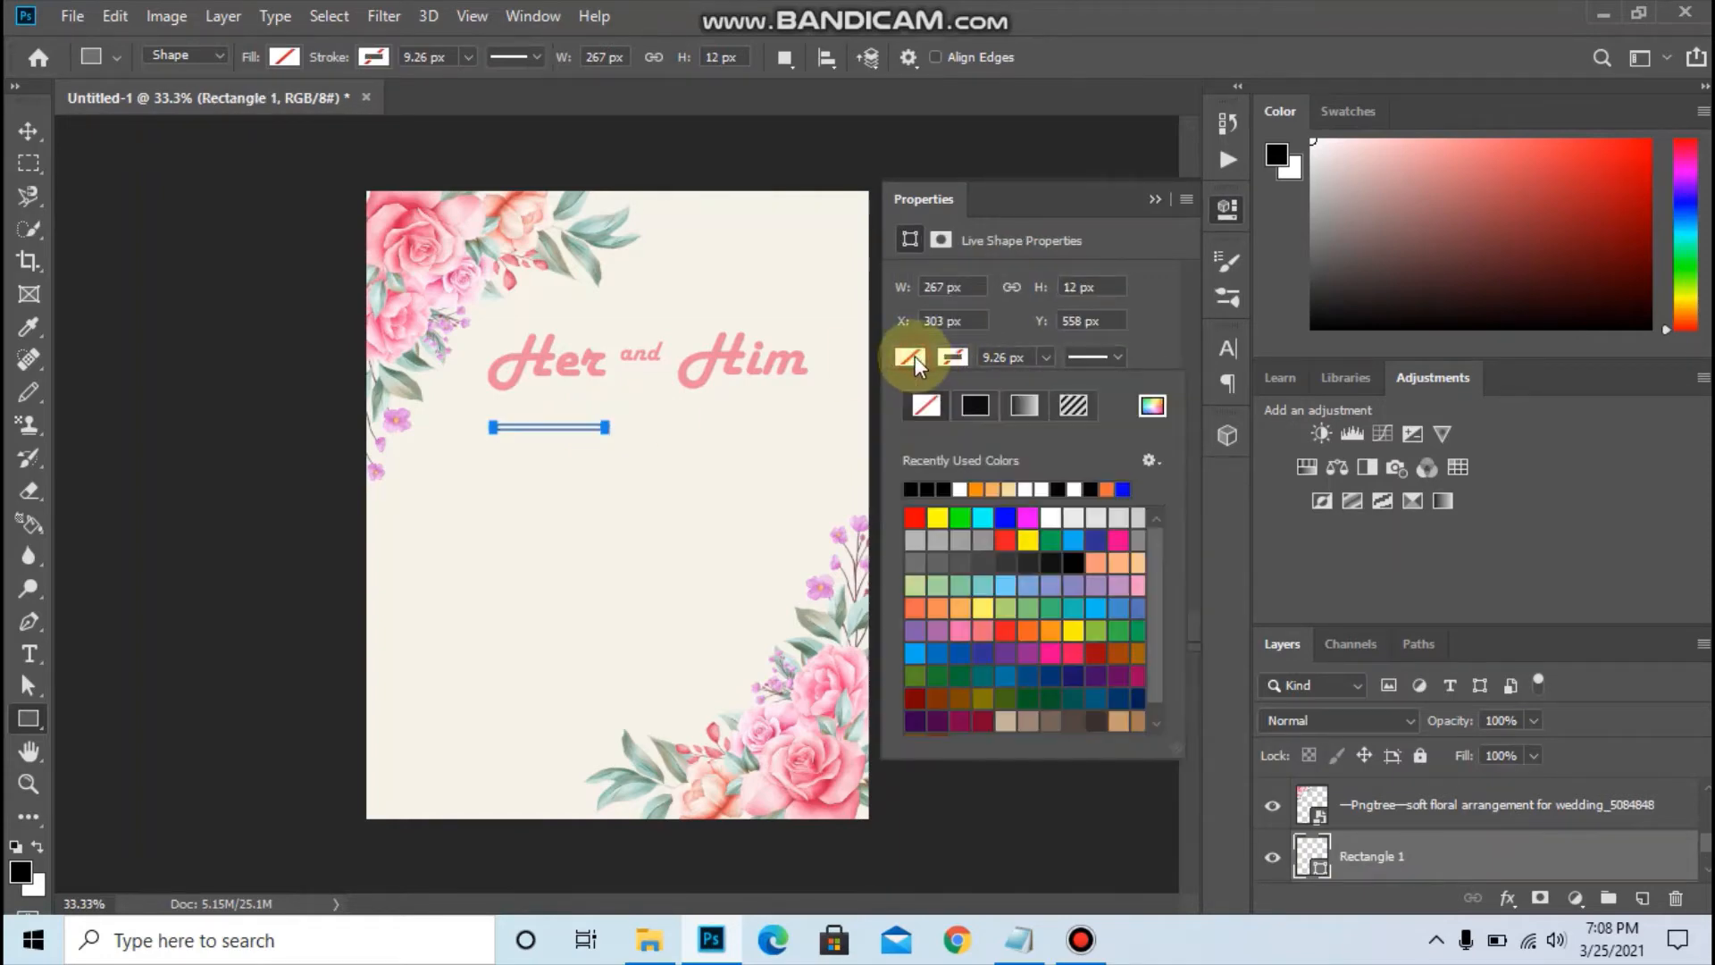
pyautogui.click(978, 489)
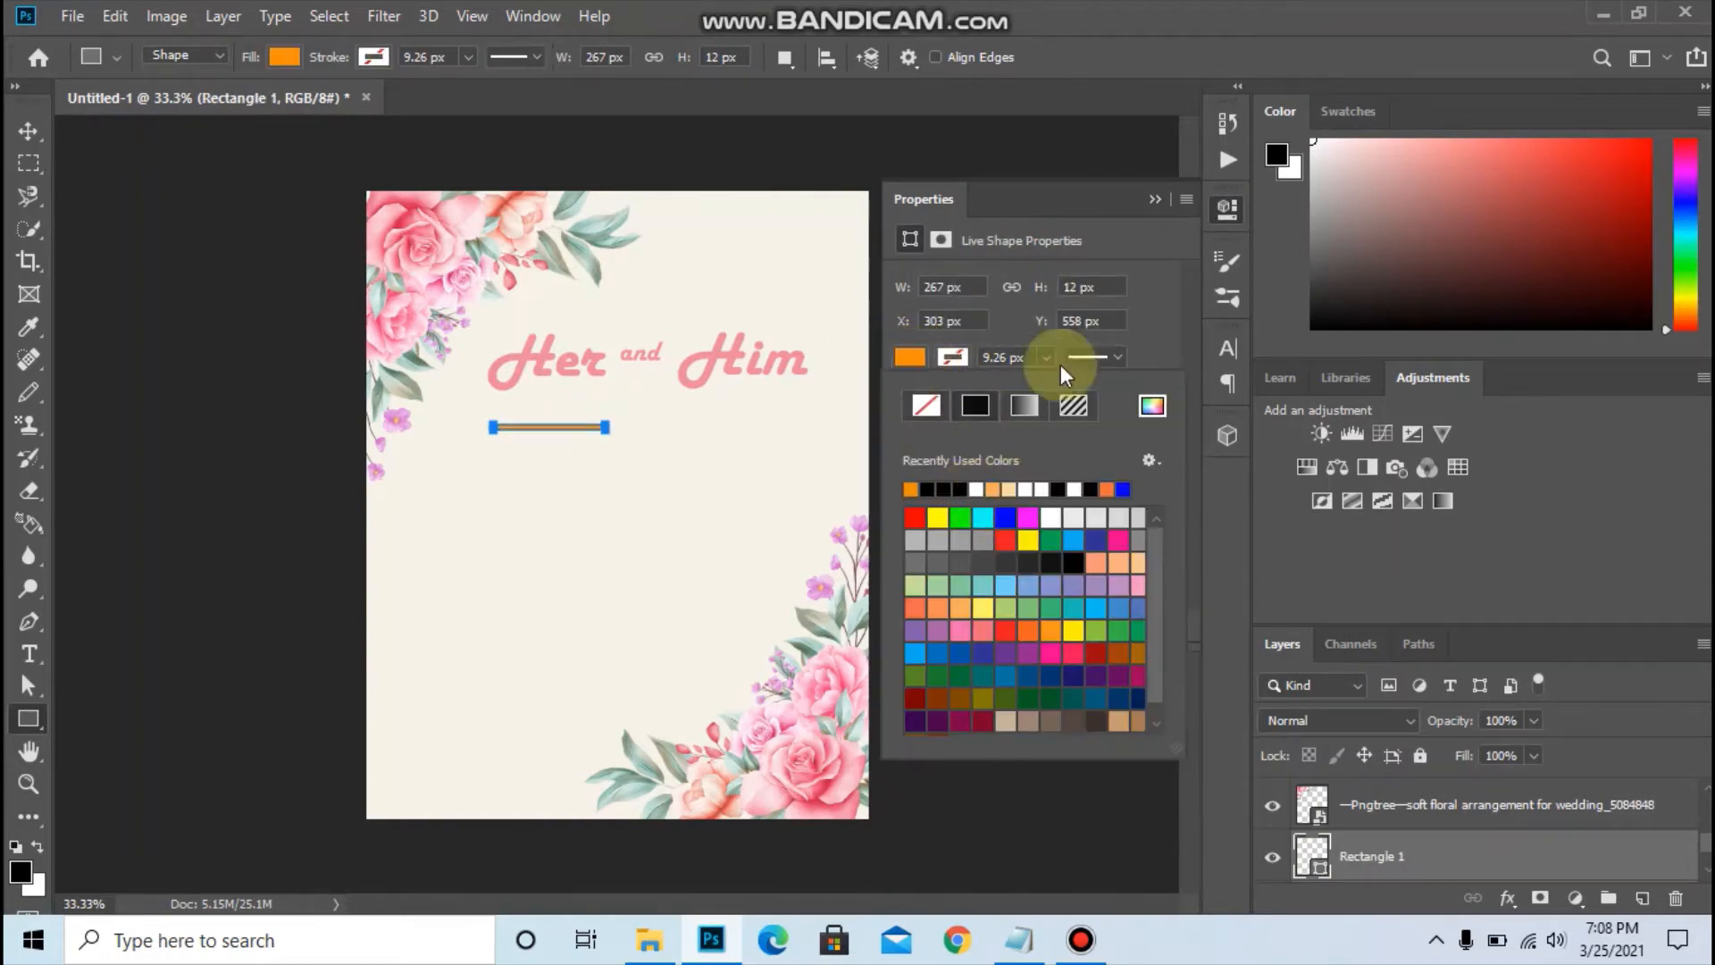
pyautogui.click(1154, 200)
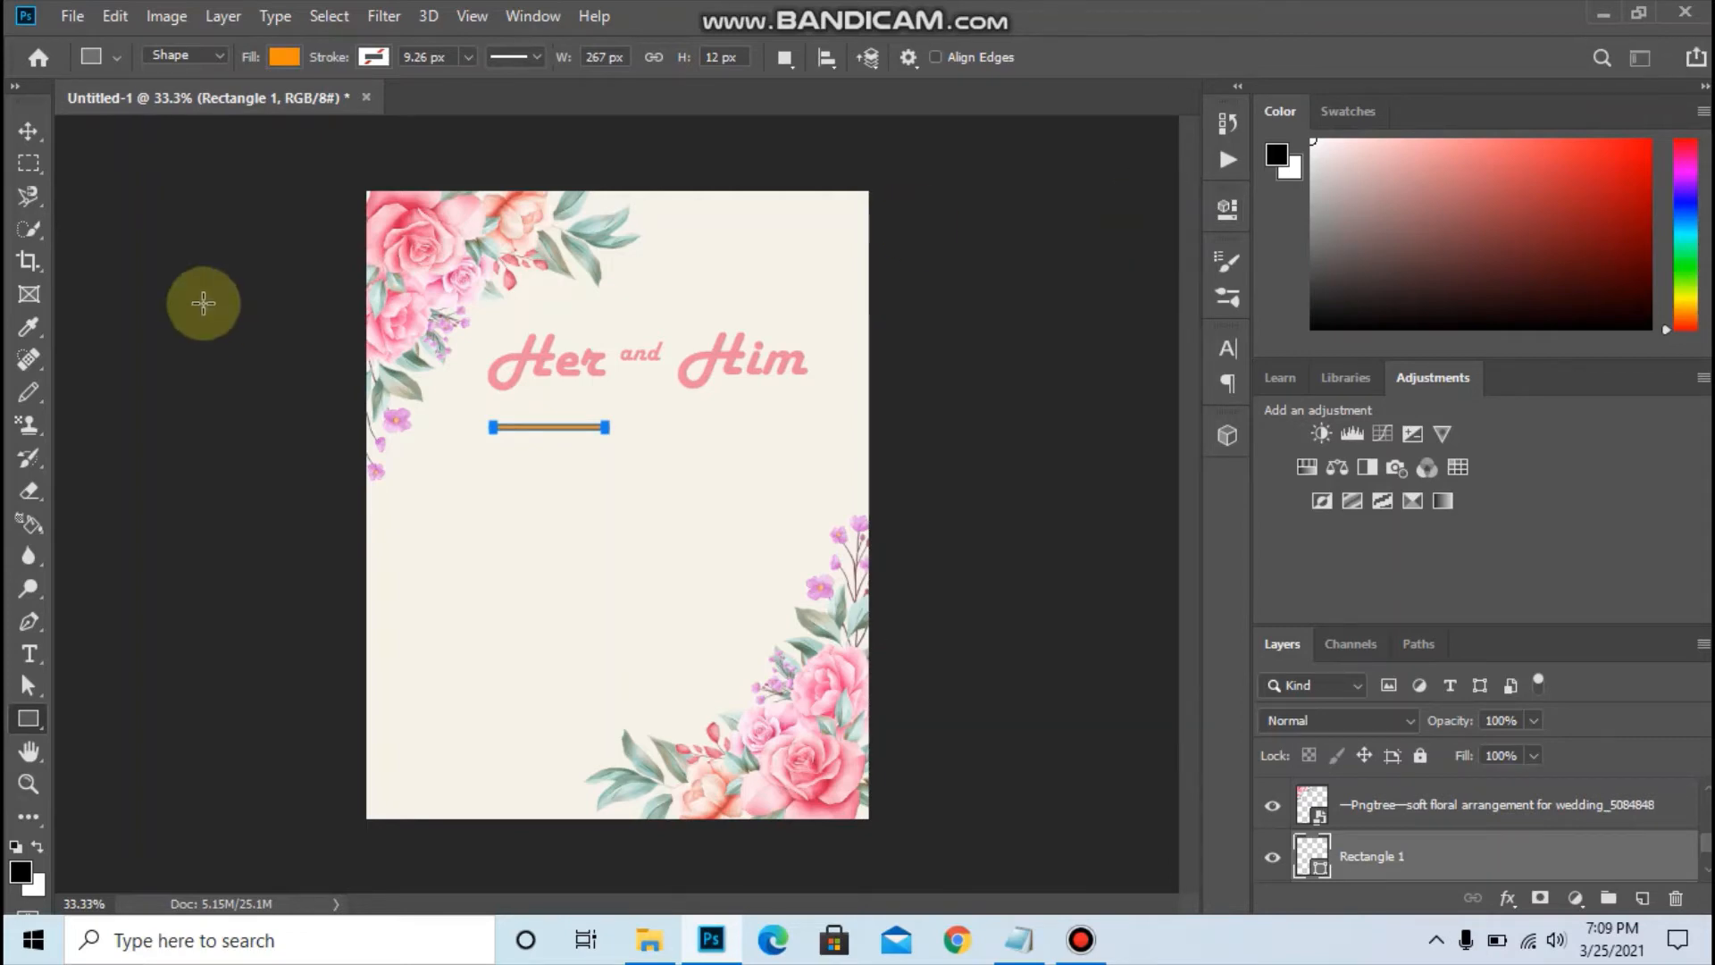
# Step: Duplicate the orange bar and move the copy straight down, leaving room for a line of text between the two
pyautogui.click(29, 131)
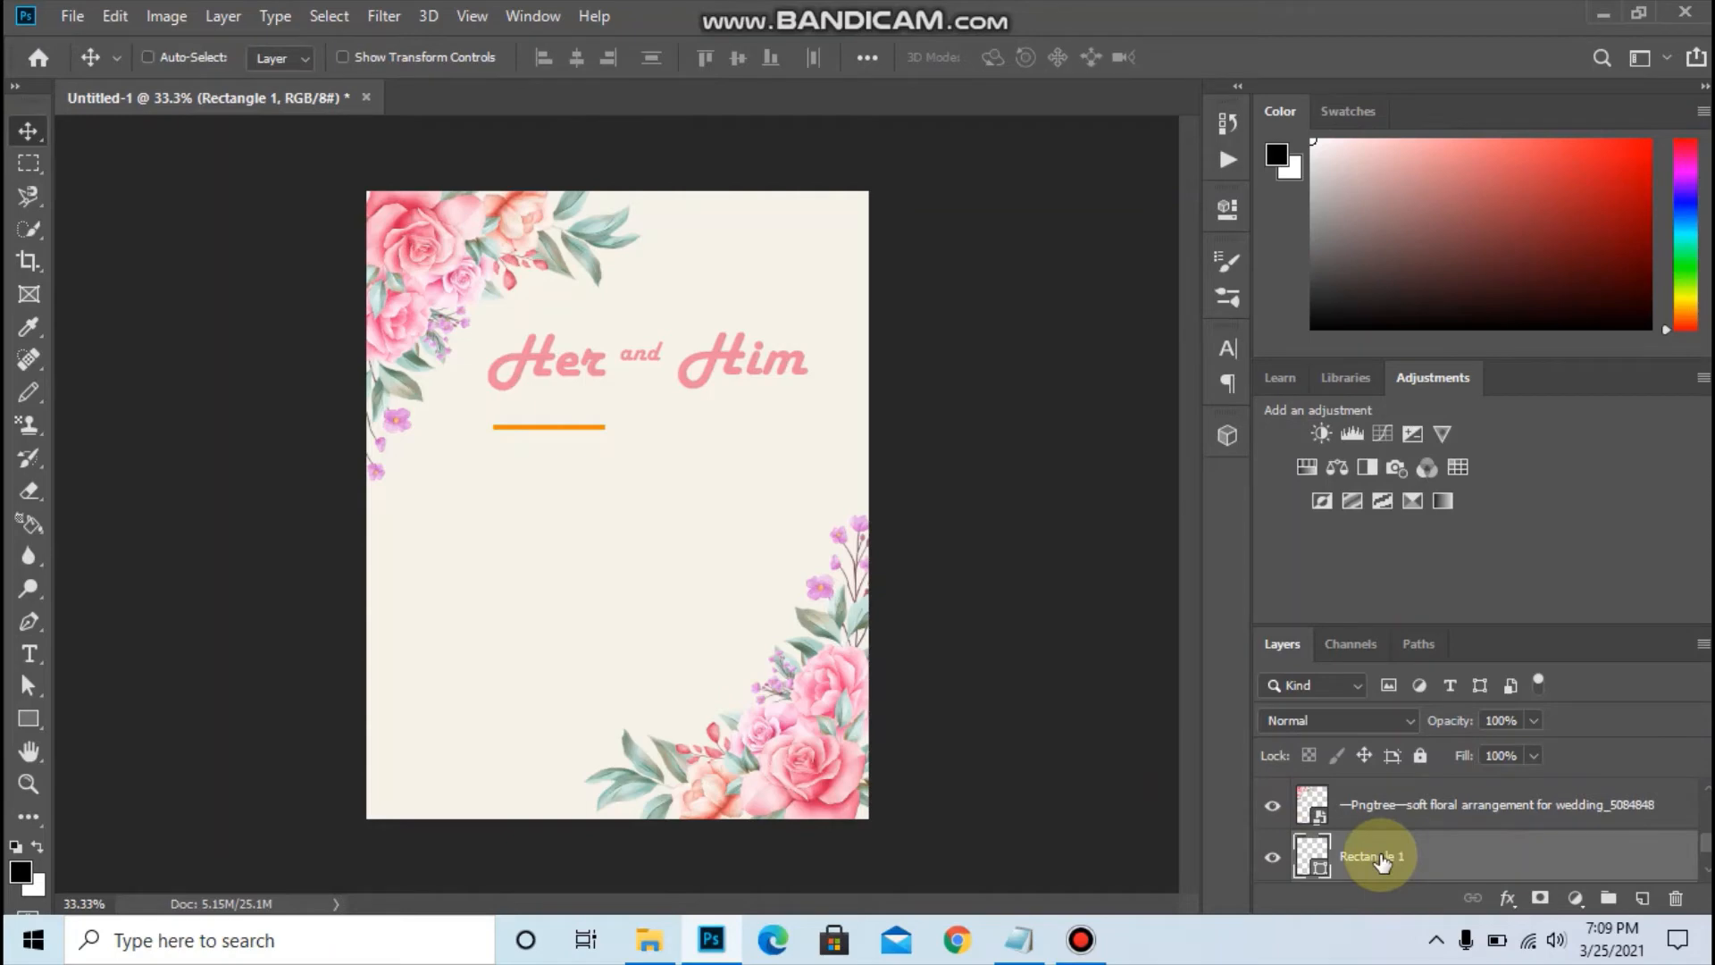
pyautogui.hotkey('ctrl', 'j')
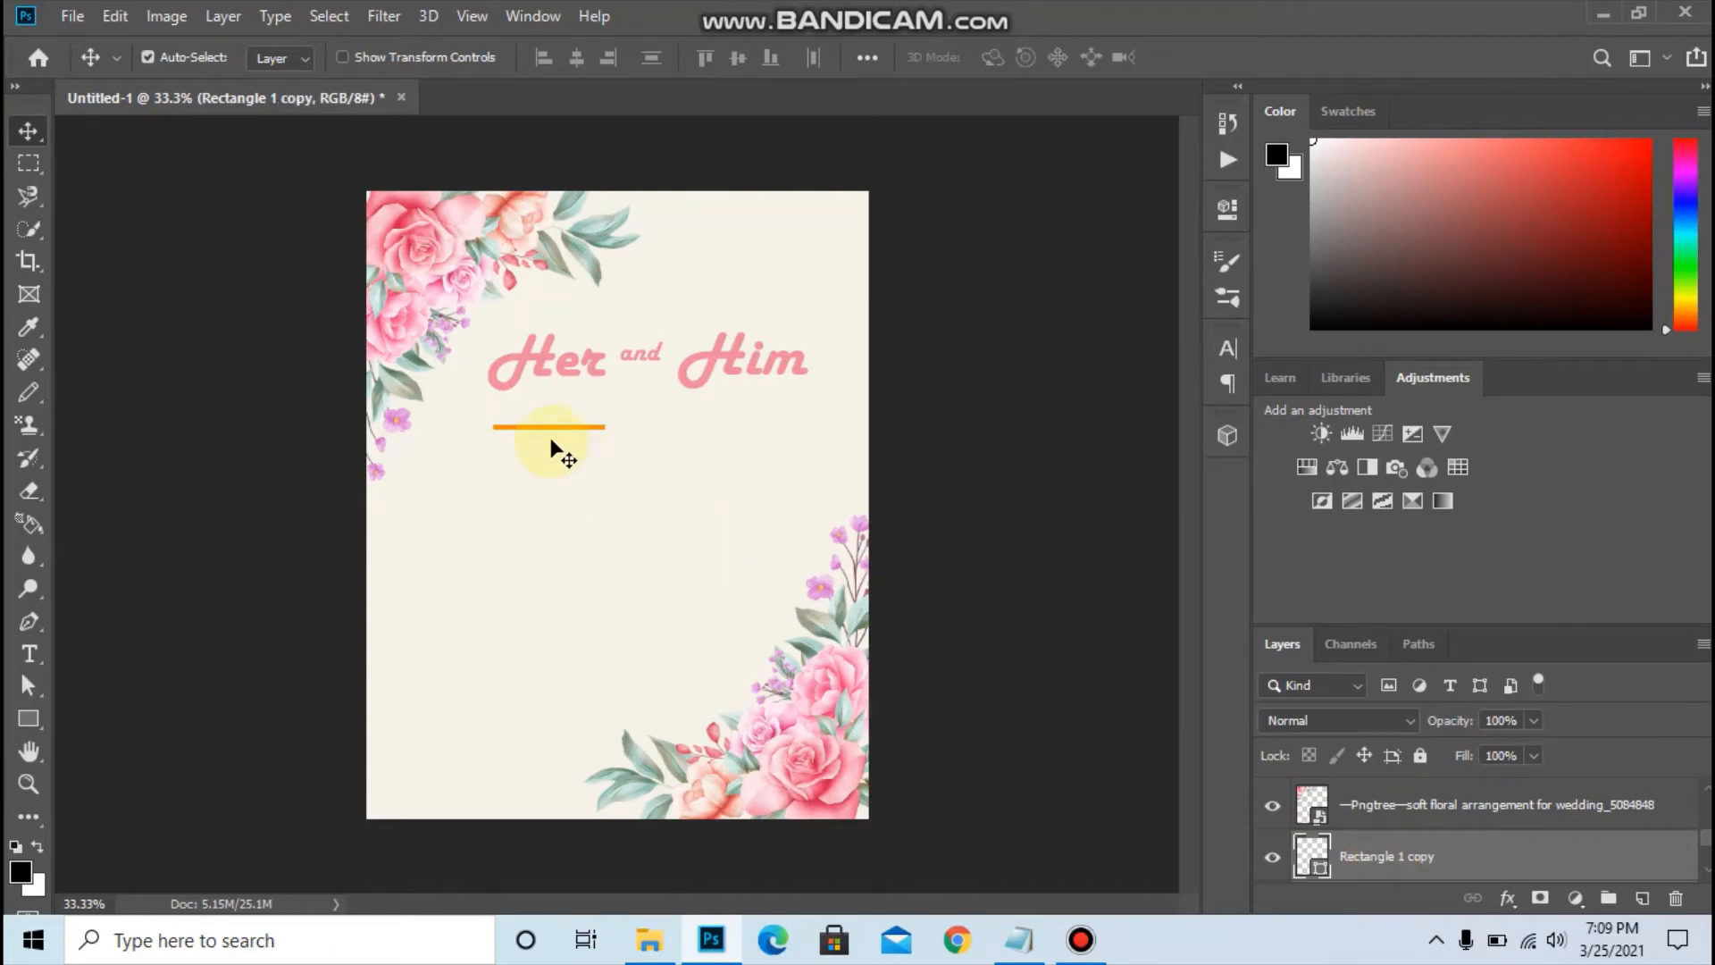
pyautogui.moveTo(543, 431); pyautogui.dragTo(547, 481)
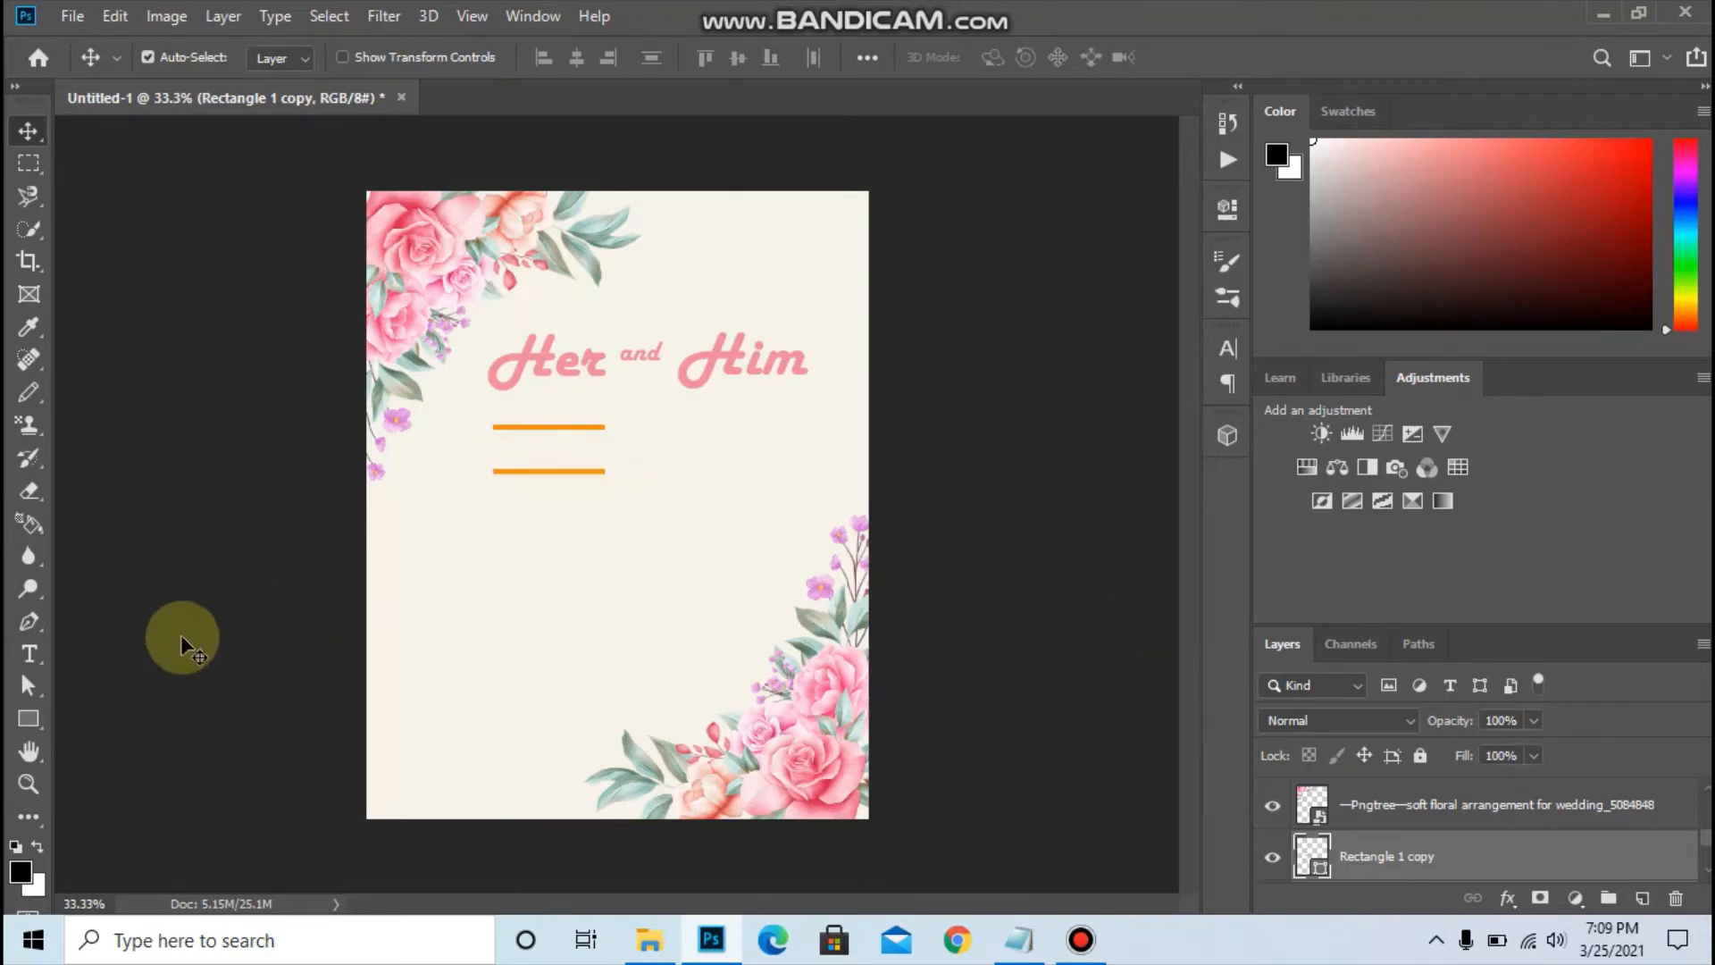
# Step: Add a text layer reading "saturday" between the two orange bars
pyautogui.click(29, 652)
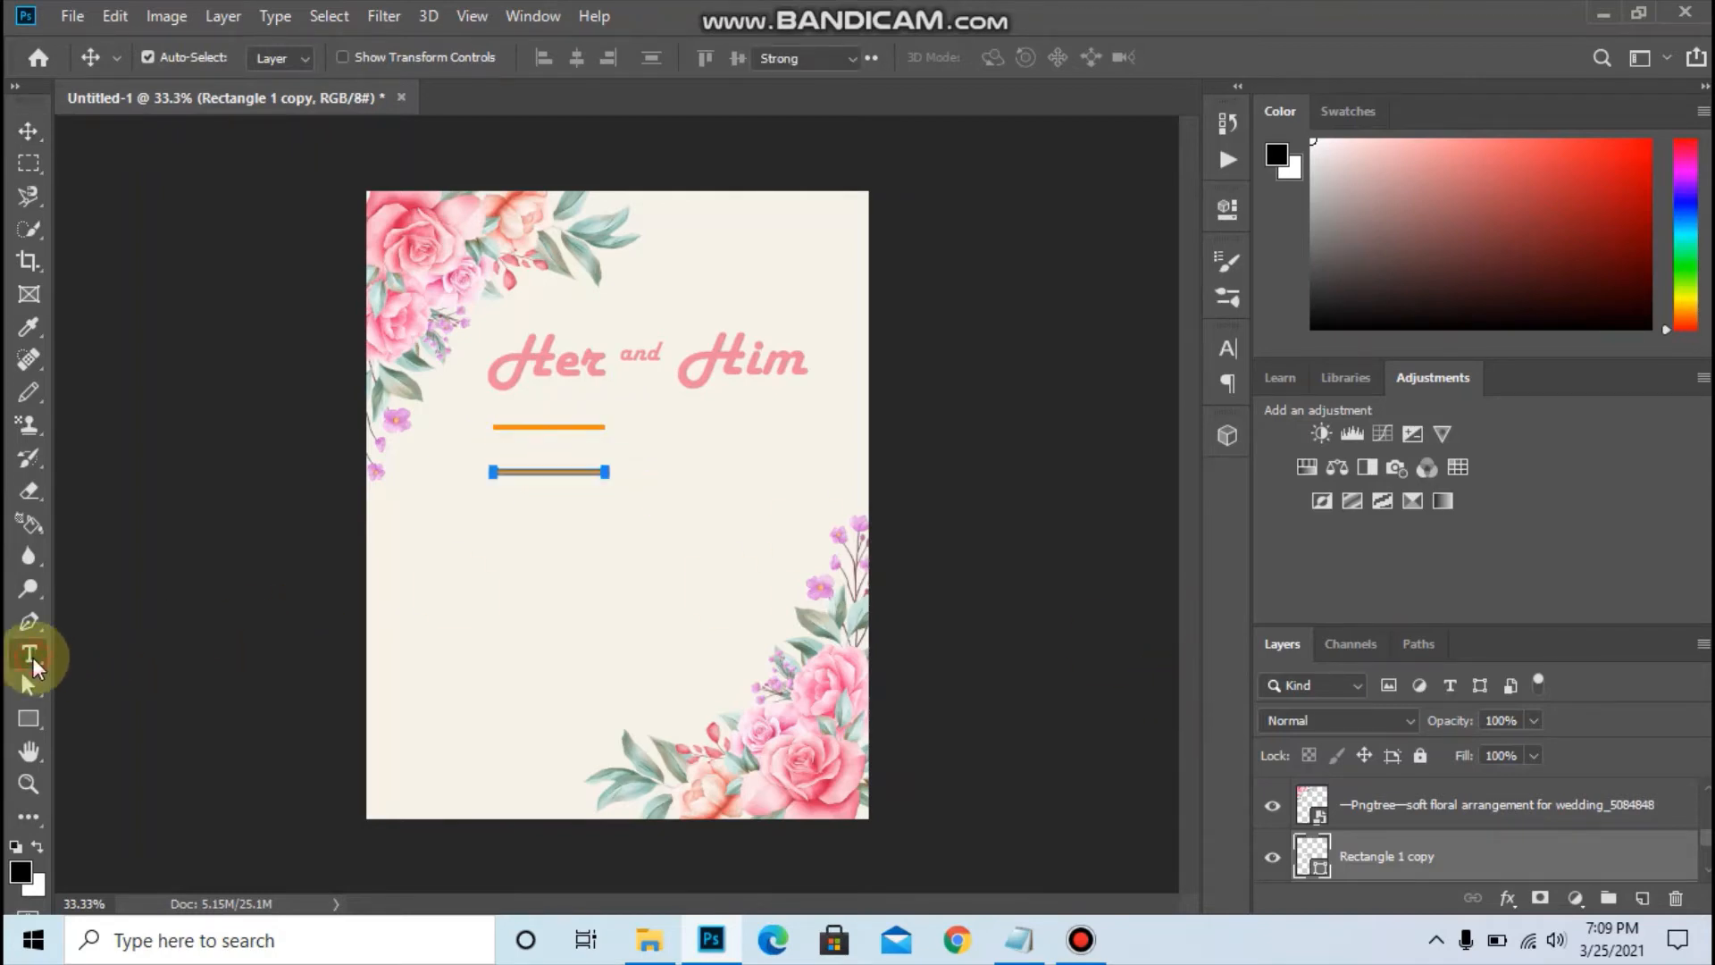
pyautogui.click(507, 461)
pyautogui.write('satu')
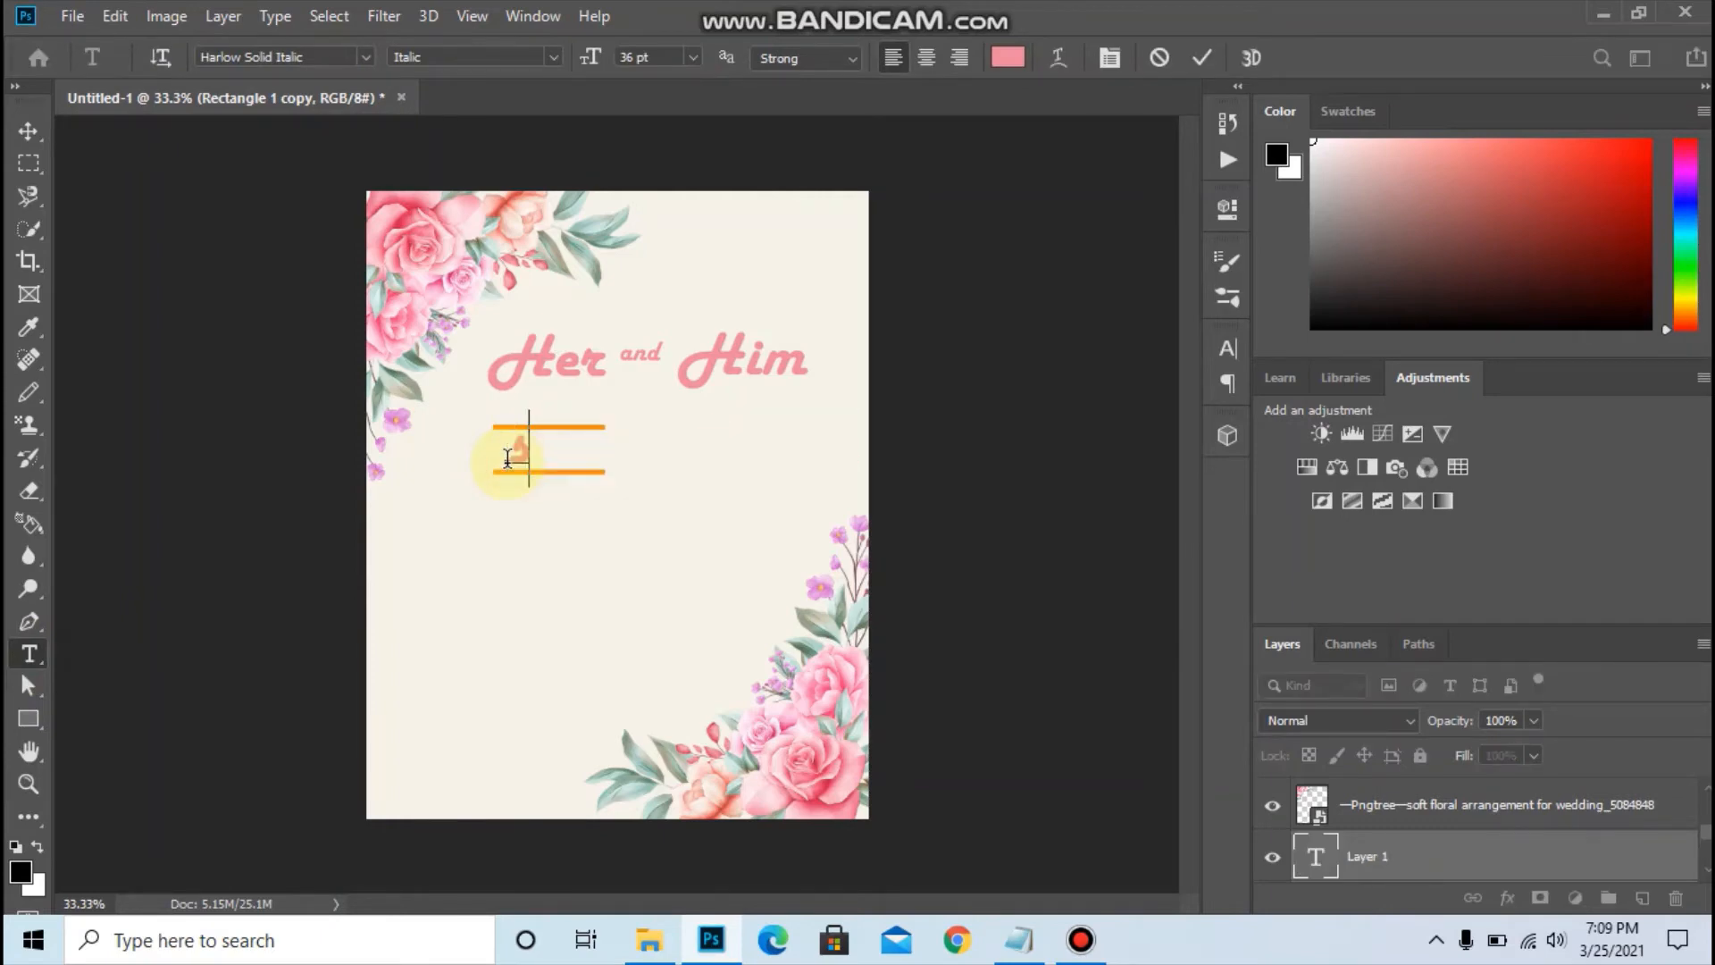
pyautogui.write('rday')
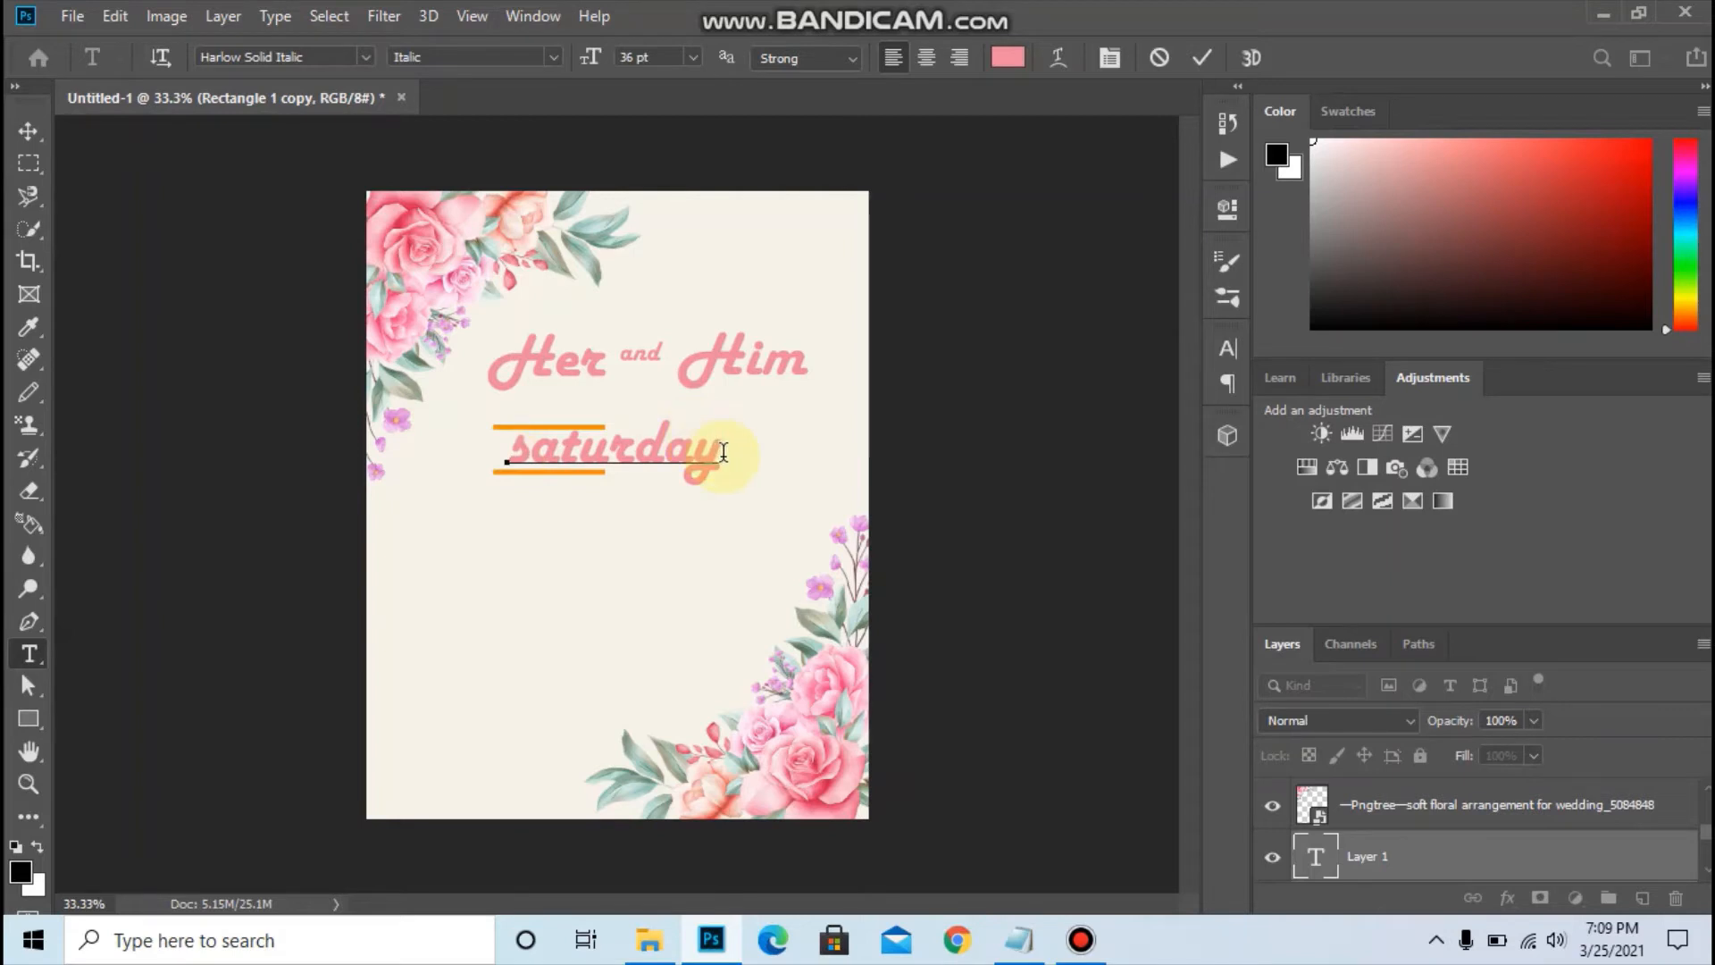
# Step: Reduce the "saturday" text between the orange bars to 16 pt
pyautogui.moveTo(720, 451); pyautogui.dragTo(505, 451)
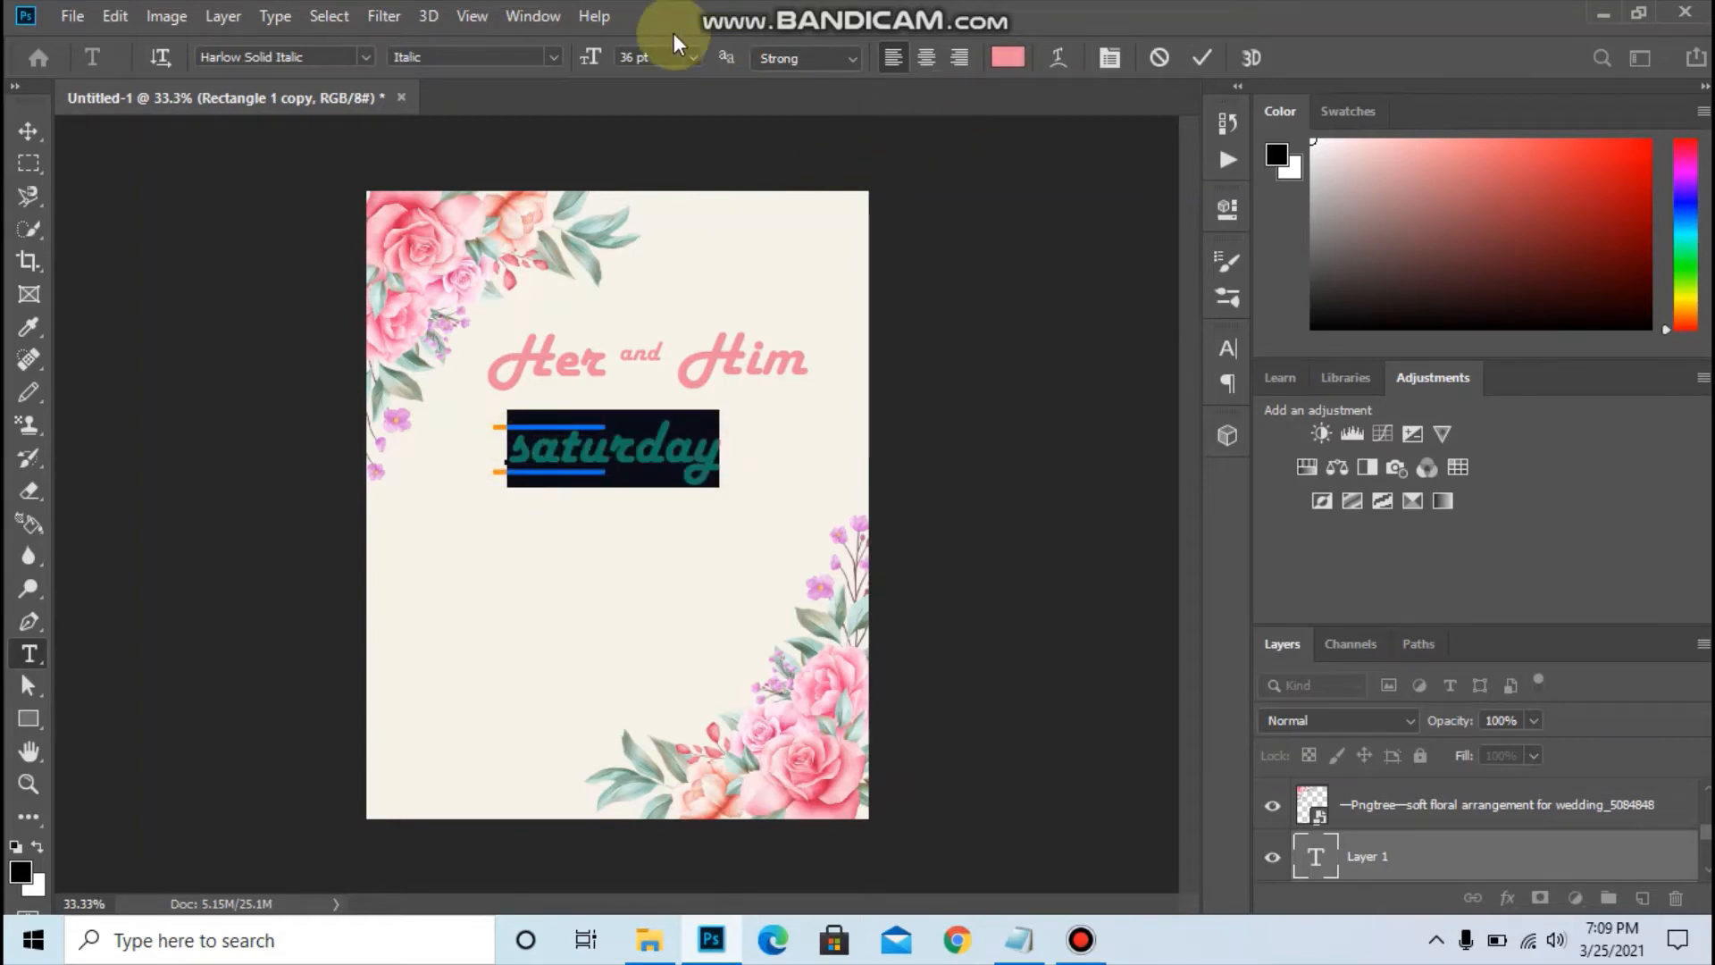
pyautogui.click(693, 56)
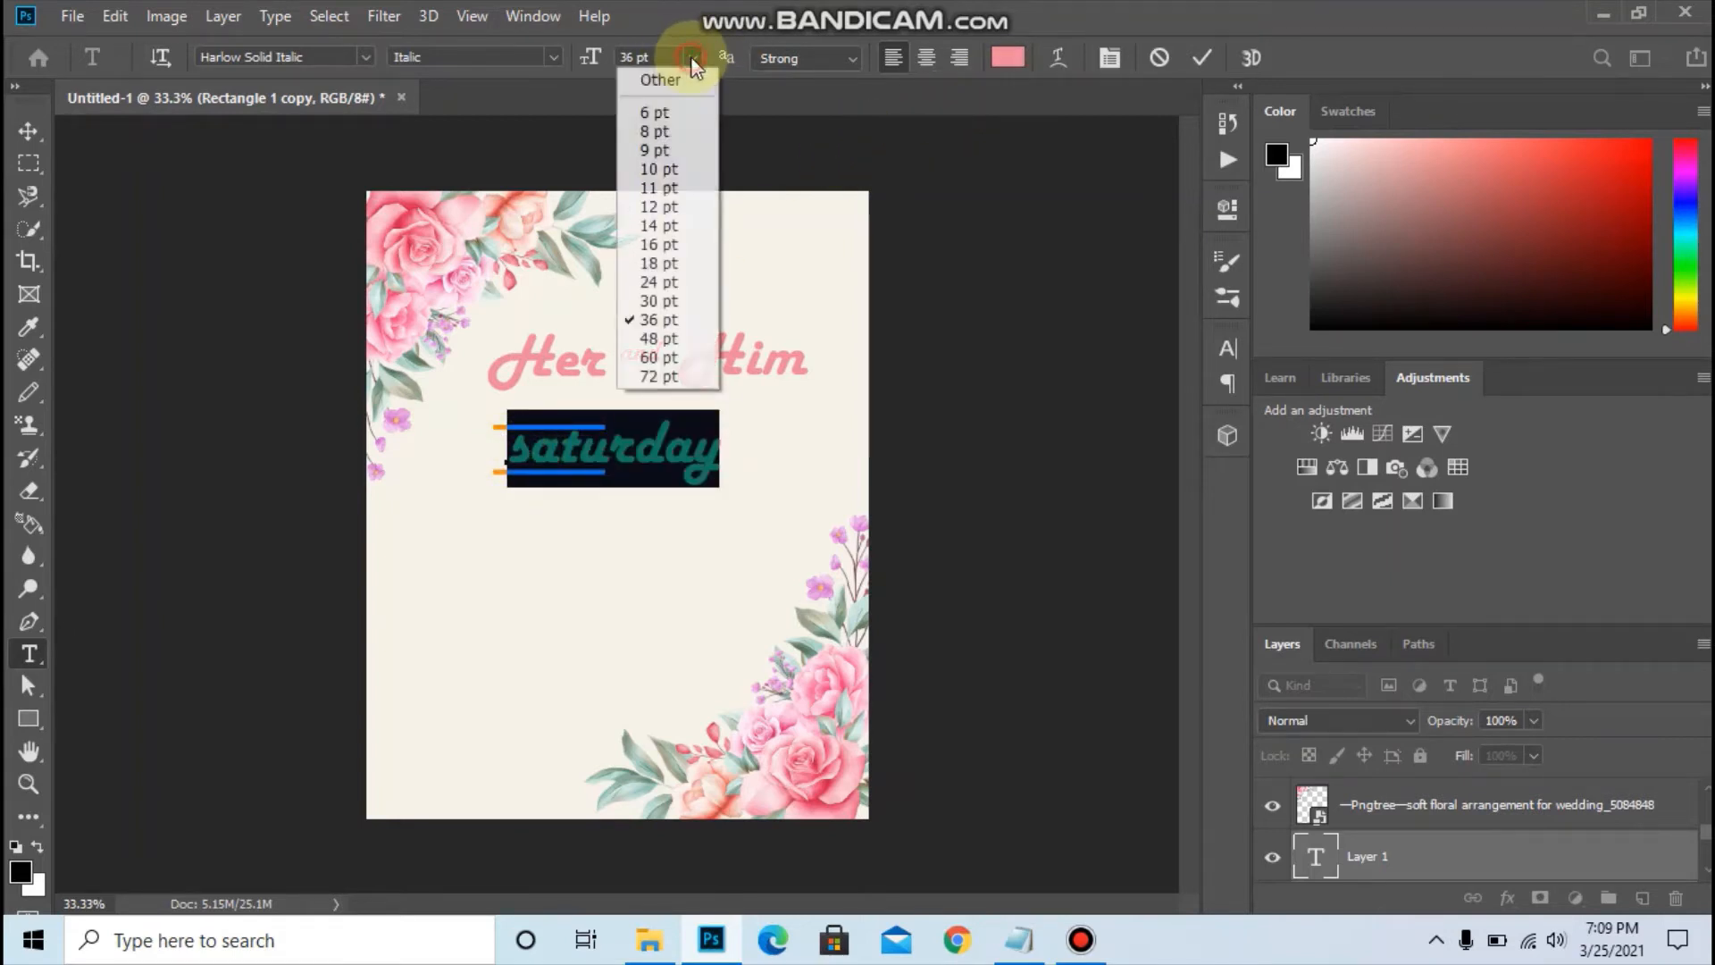
pyautogui.click(647, 228)
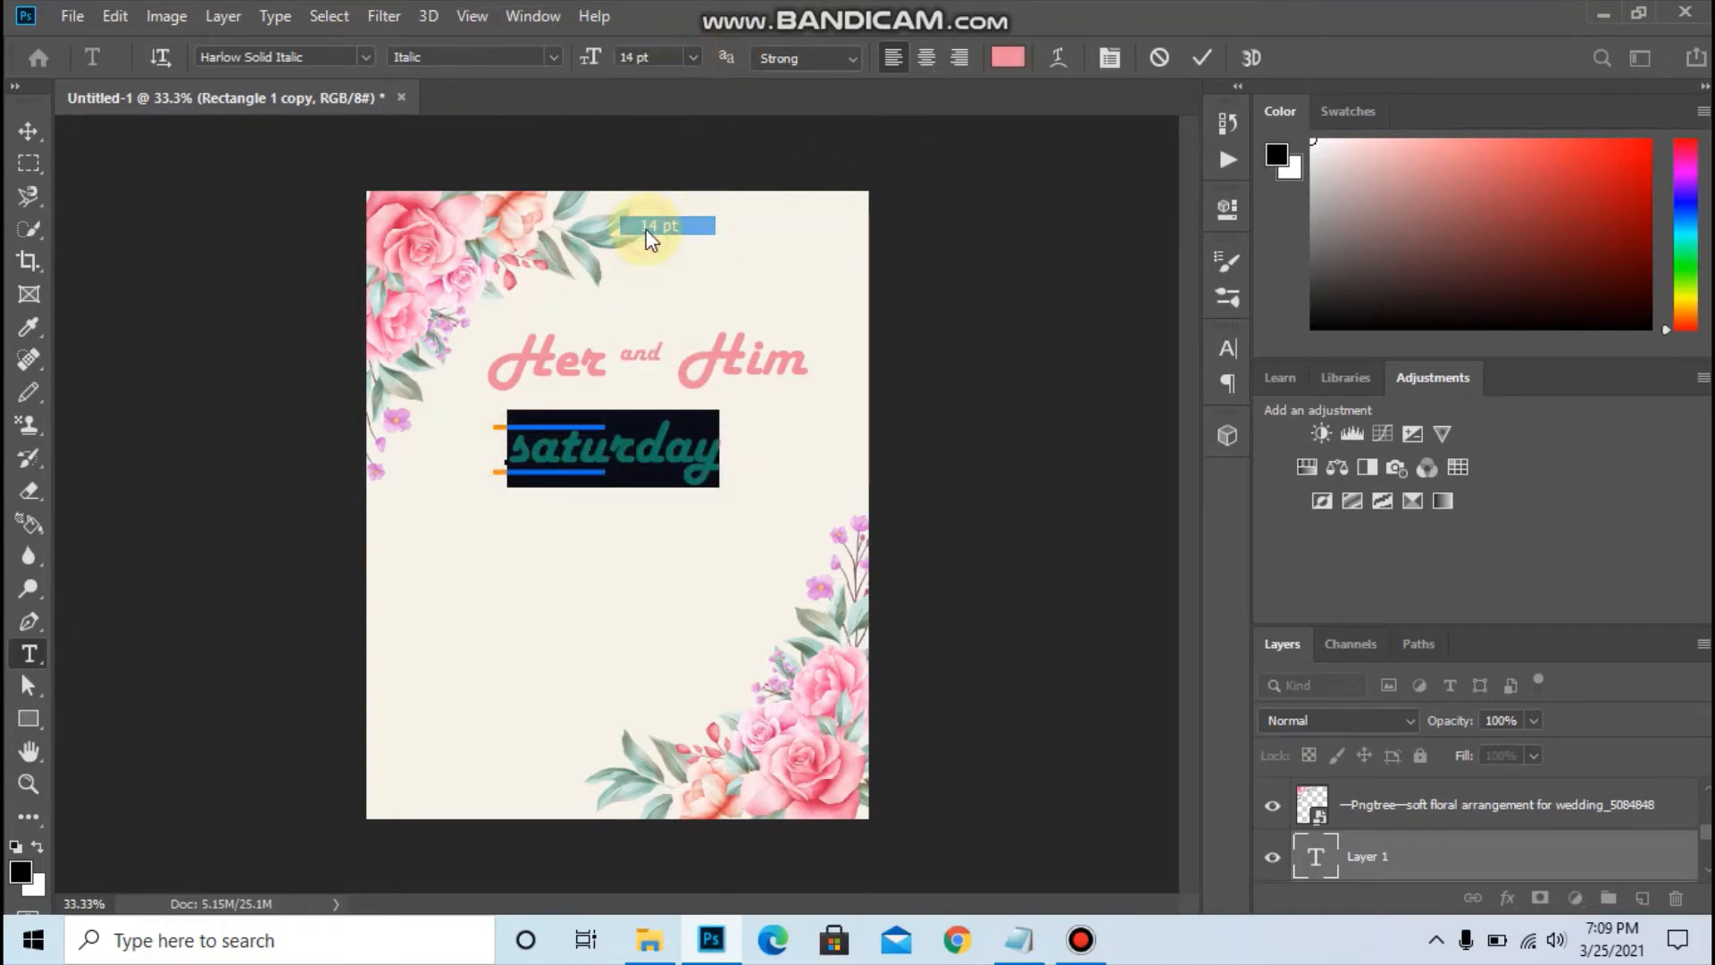
pyautogui.click(693, 55)
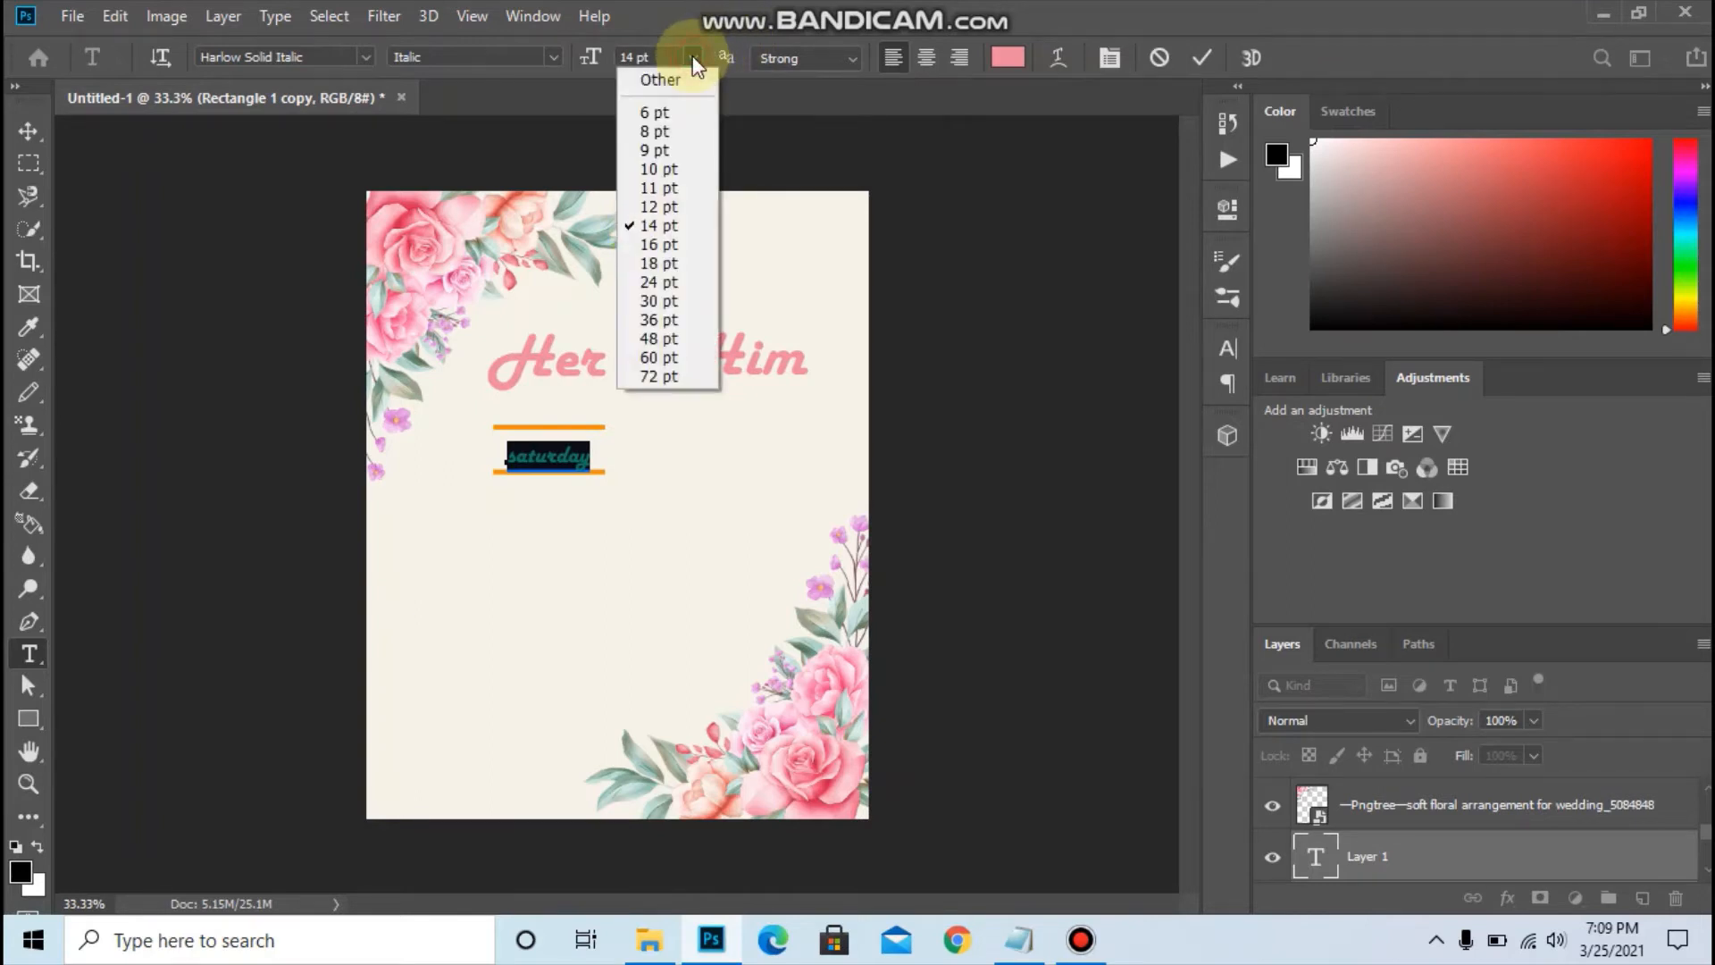
pyautogui.click(658, 245)
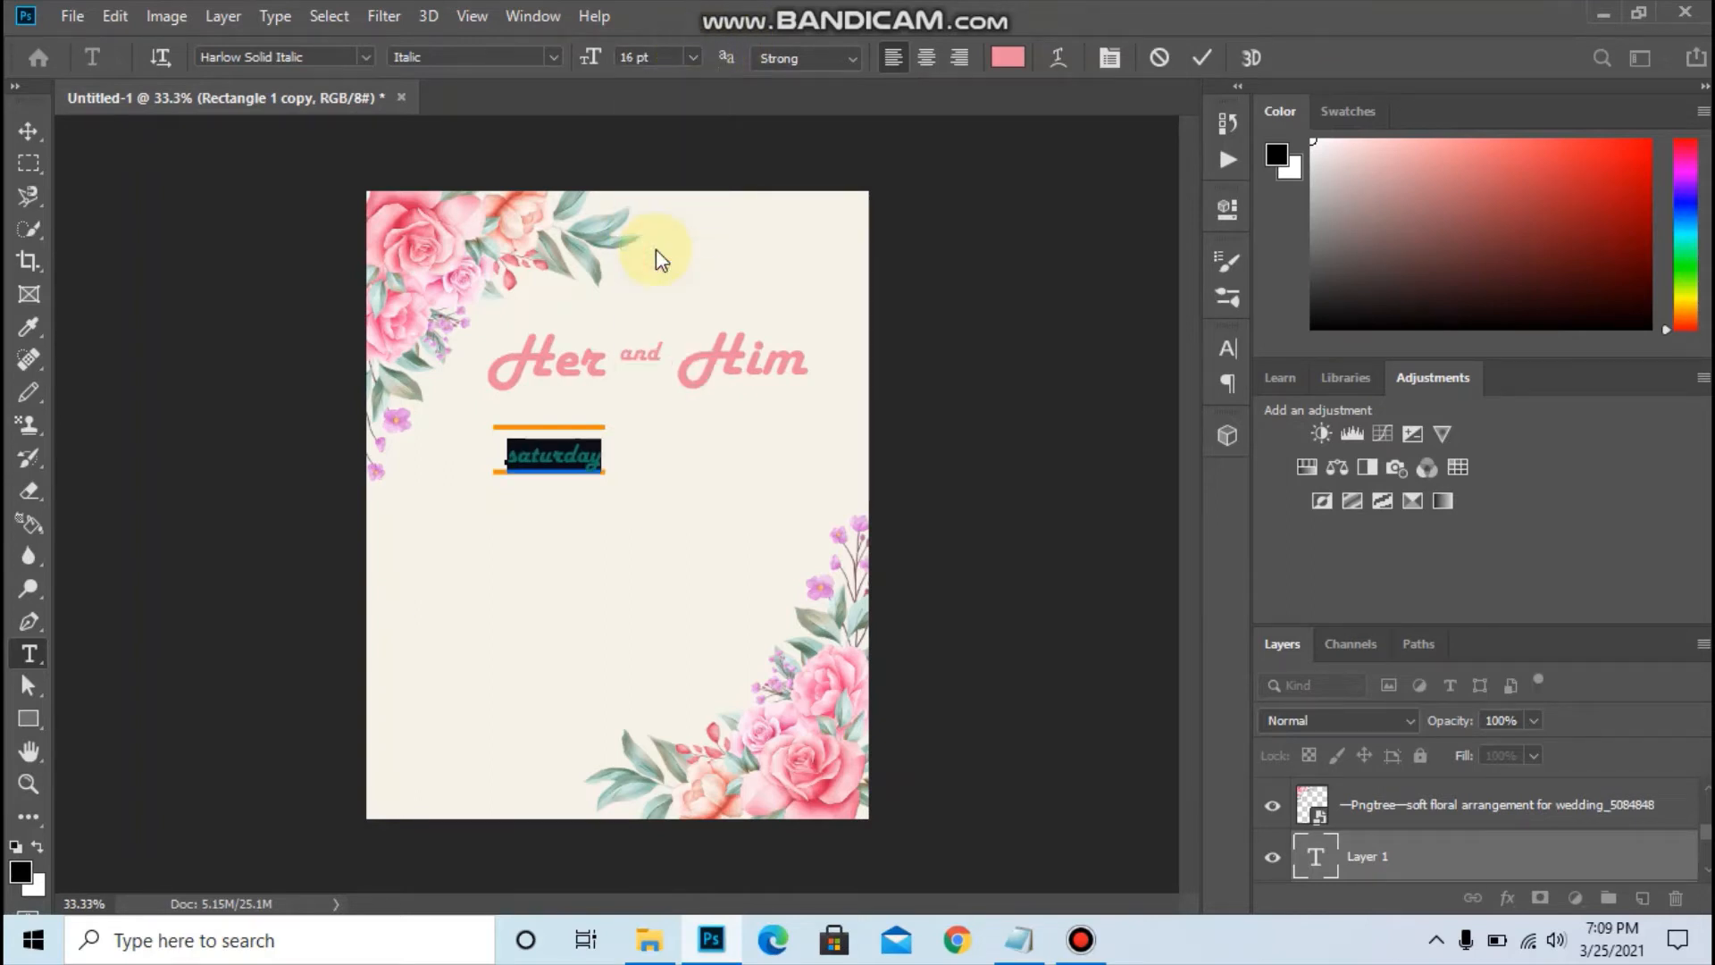
# Step: Recolour the "saturday" text to near-black #090808 and centre it between the two orange bars
pyautogui.click(1005, 56)
pyautogui.click(871, 786)
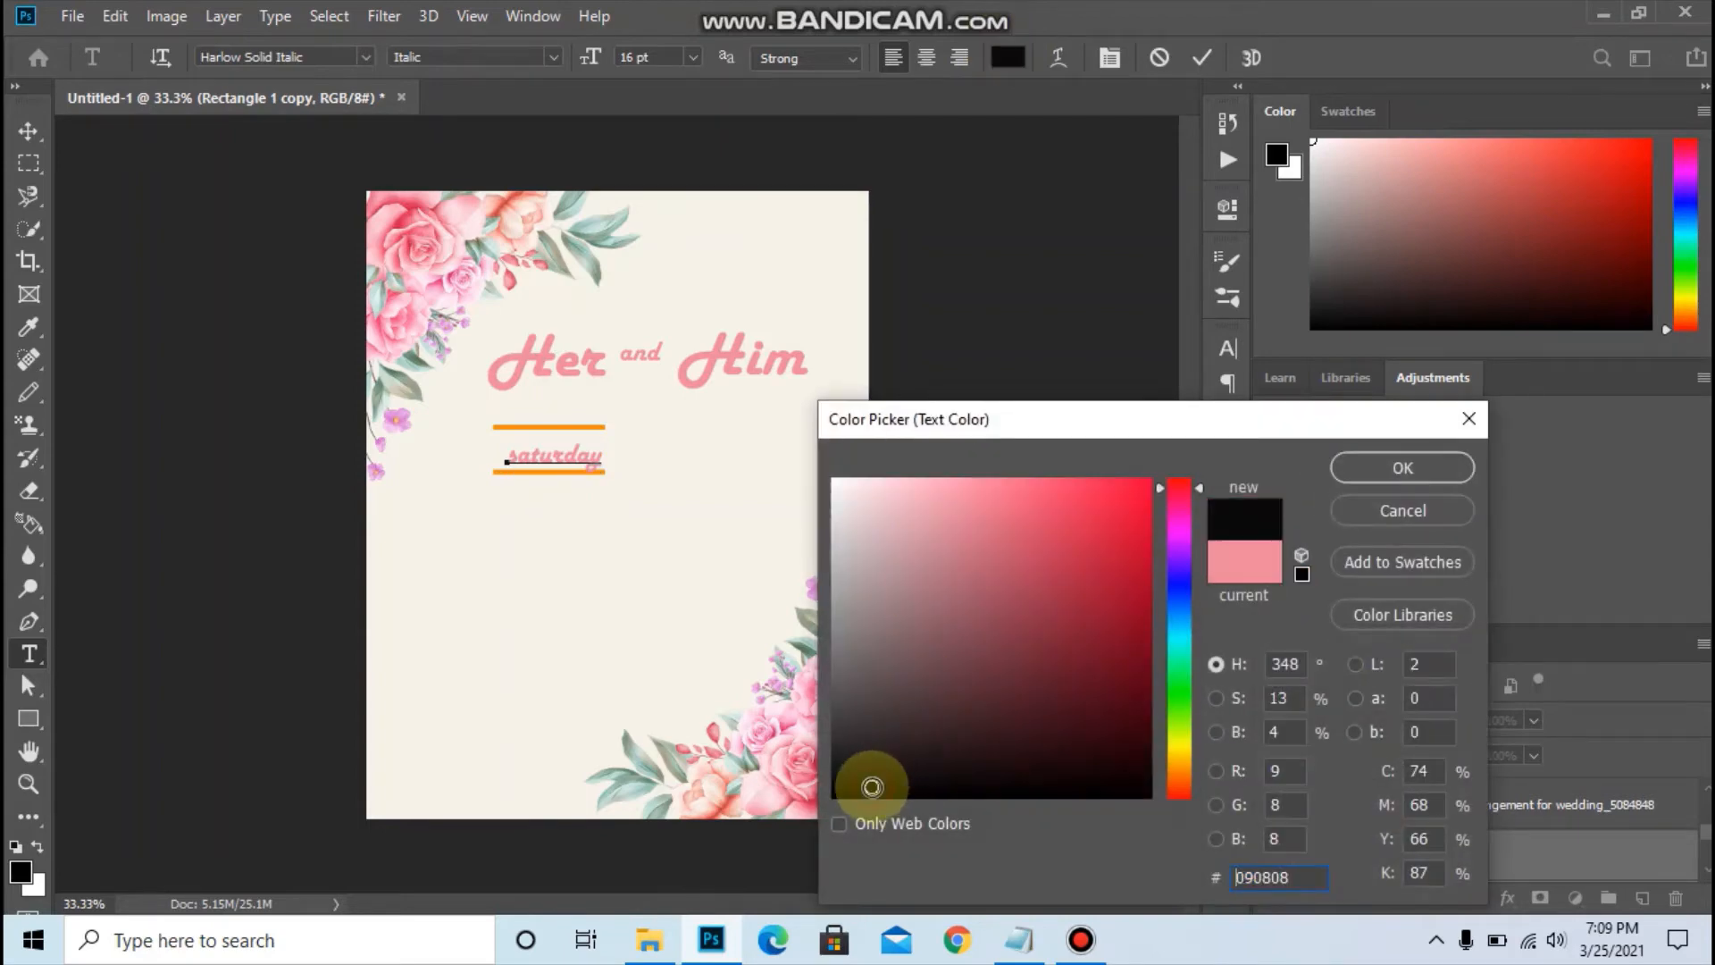
pyautogui.click(1377, 464)
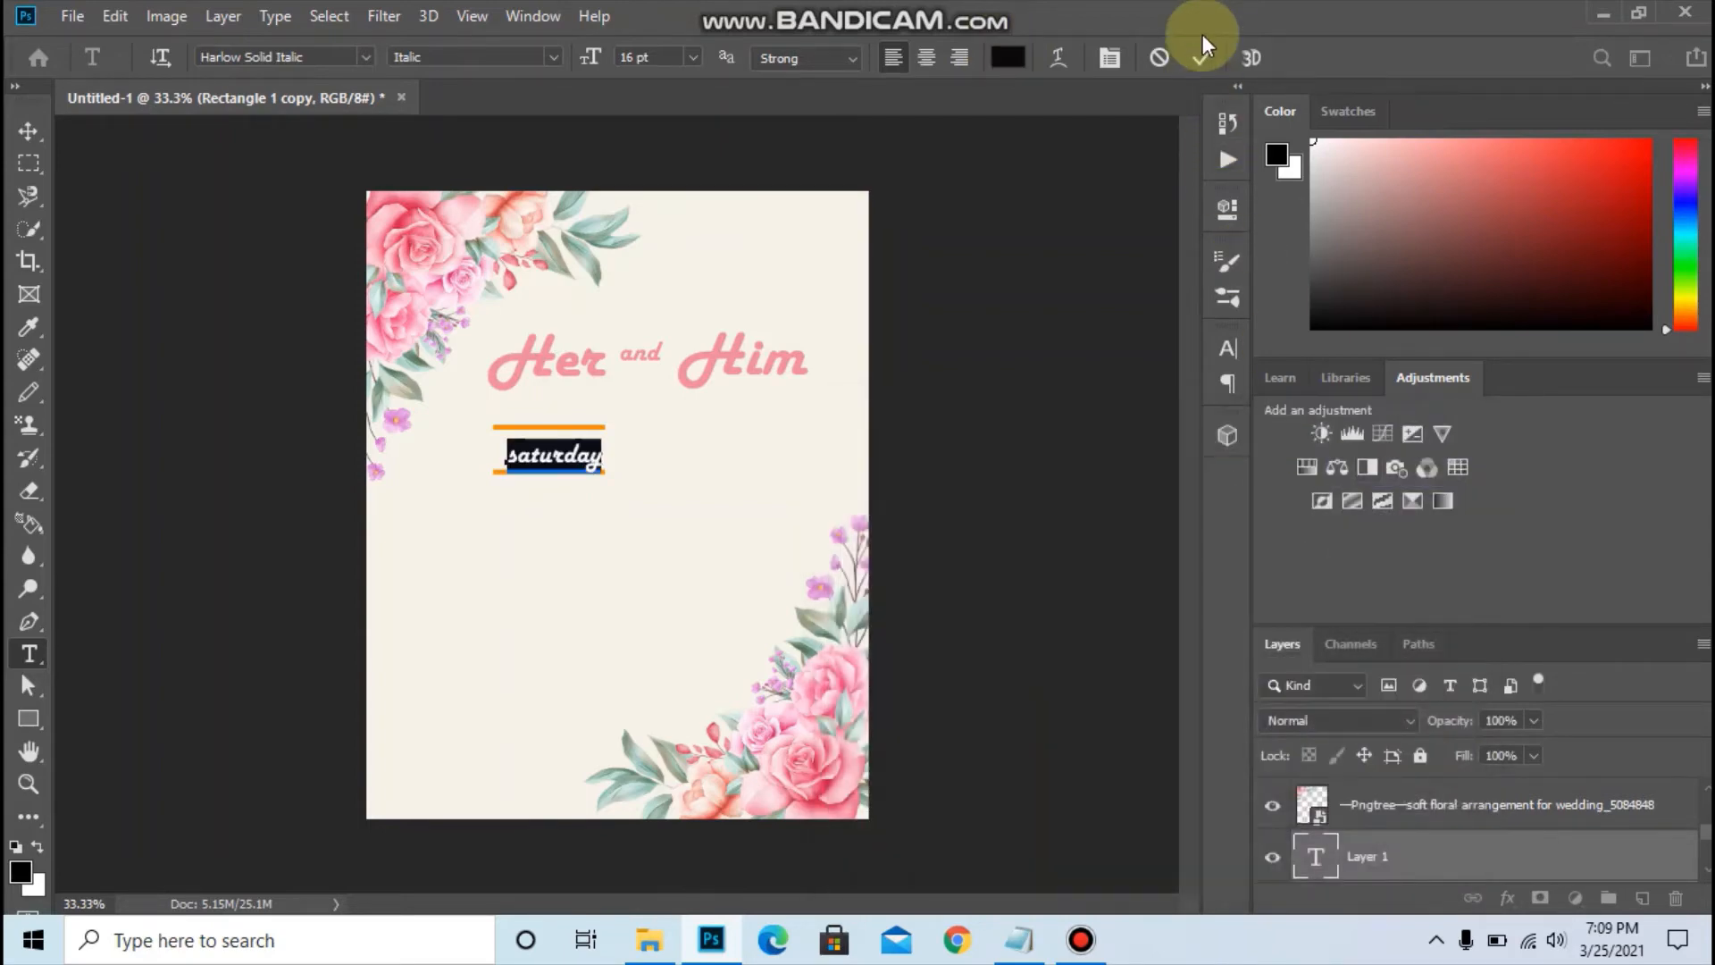
pyautogui.click(1200, 56)
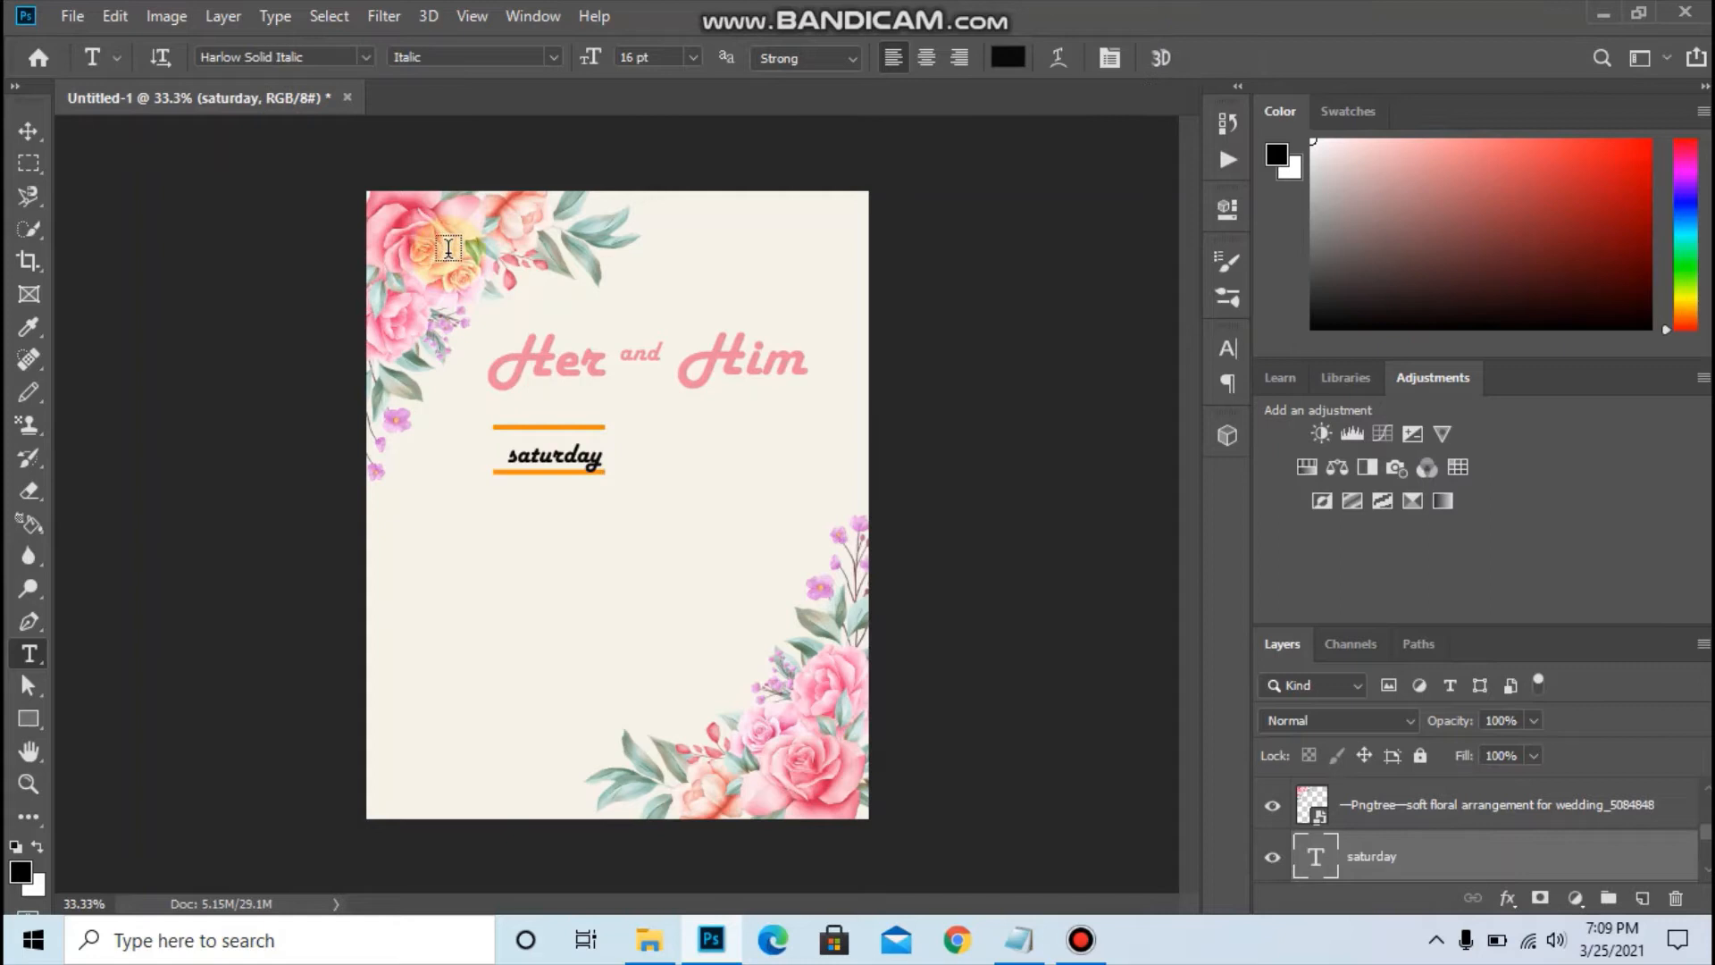
pyautogui.click(27, 134)
pyautogui.moveTo(560, 461); pyautogui.dragTo(554, 455)
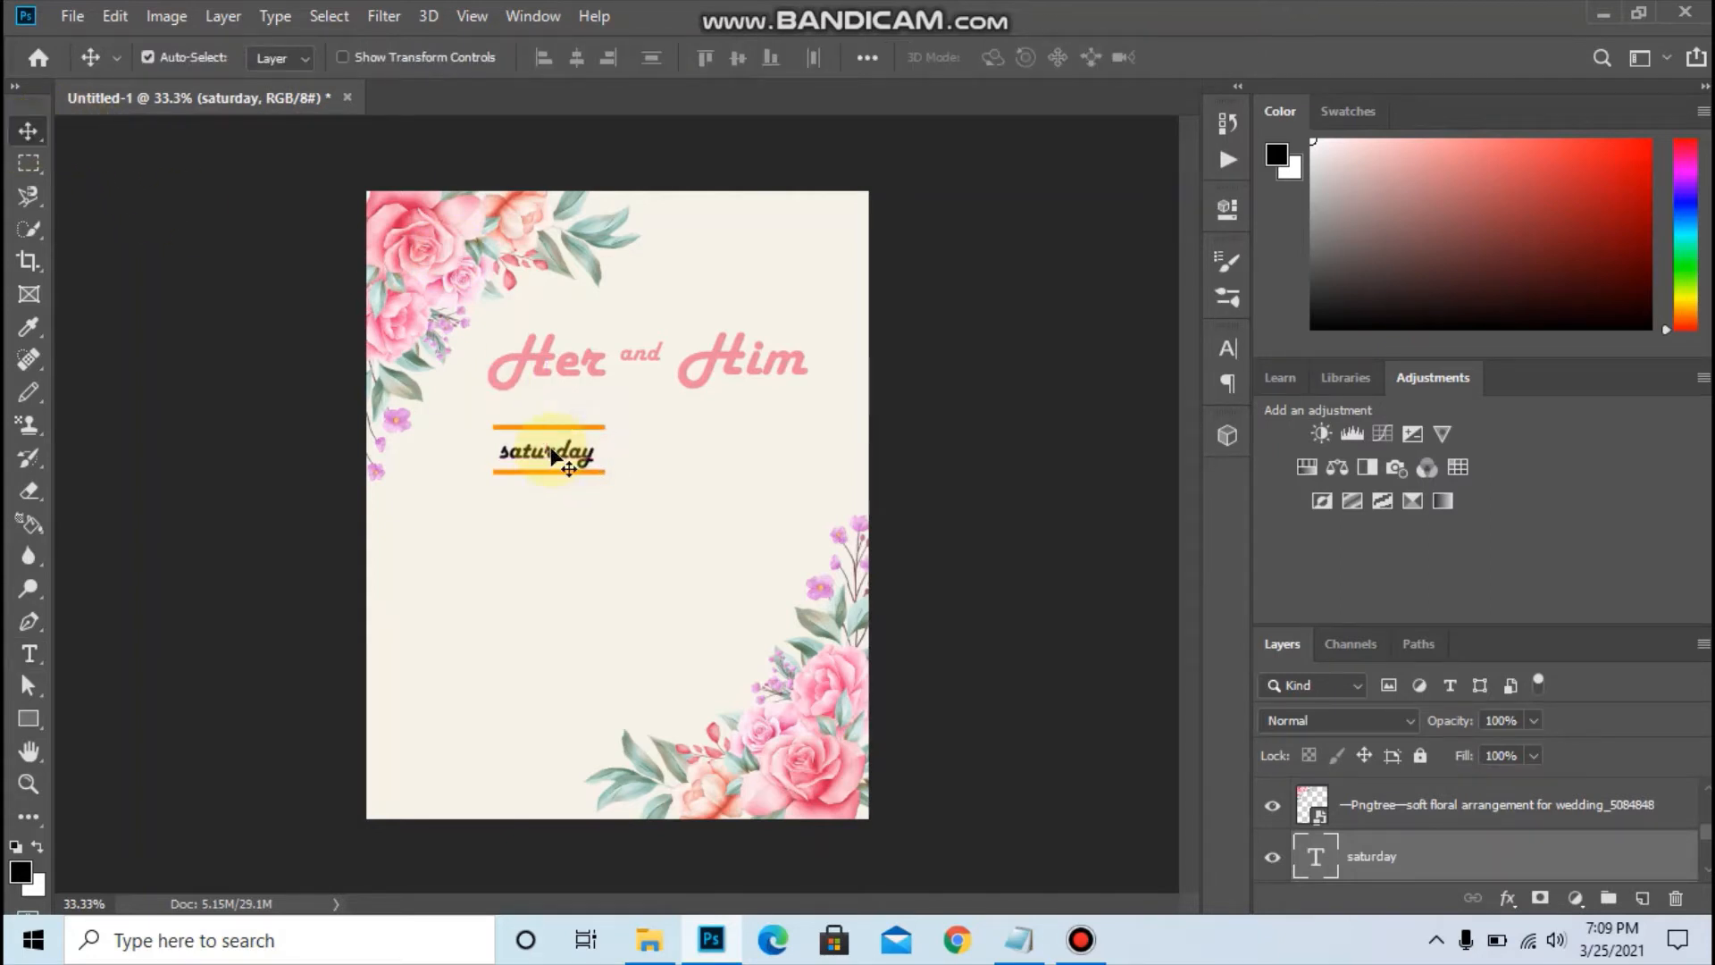
# Step: Add a 48 pt text layer reading "31" just right of the orange bars and line it up vertically with them
pyautogui.click(27, 657)
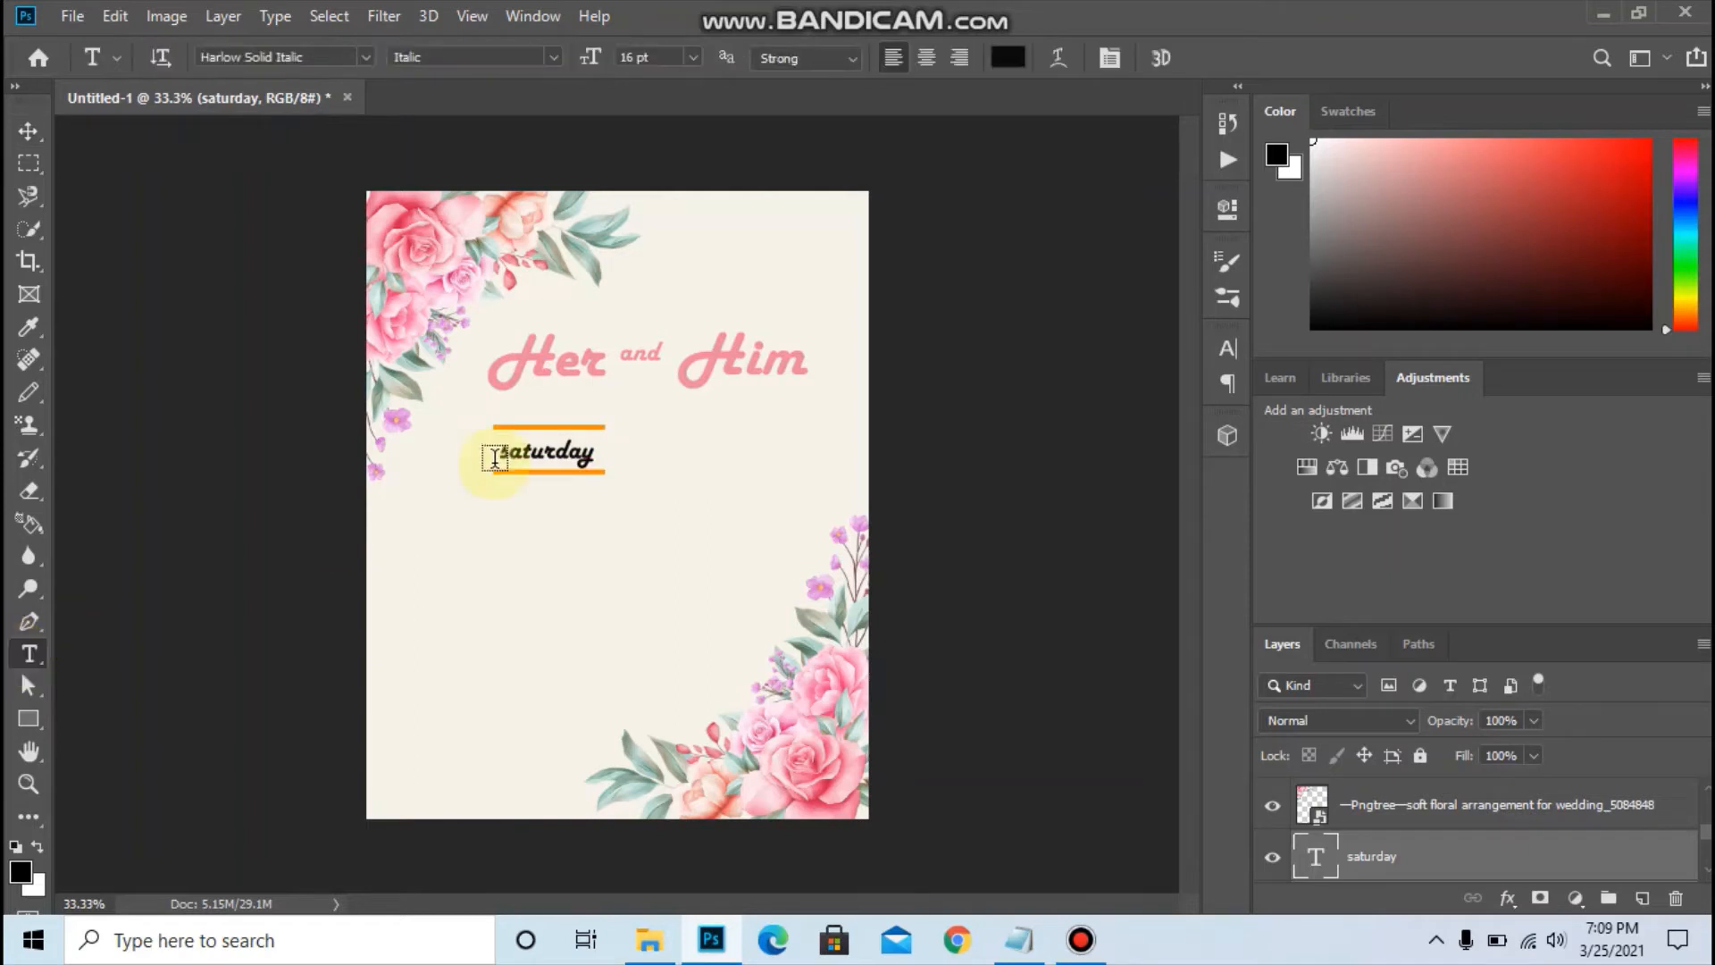
pyautogui.click(619, 446)
pyautogui.press('BackSpace')
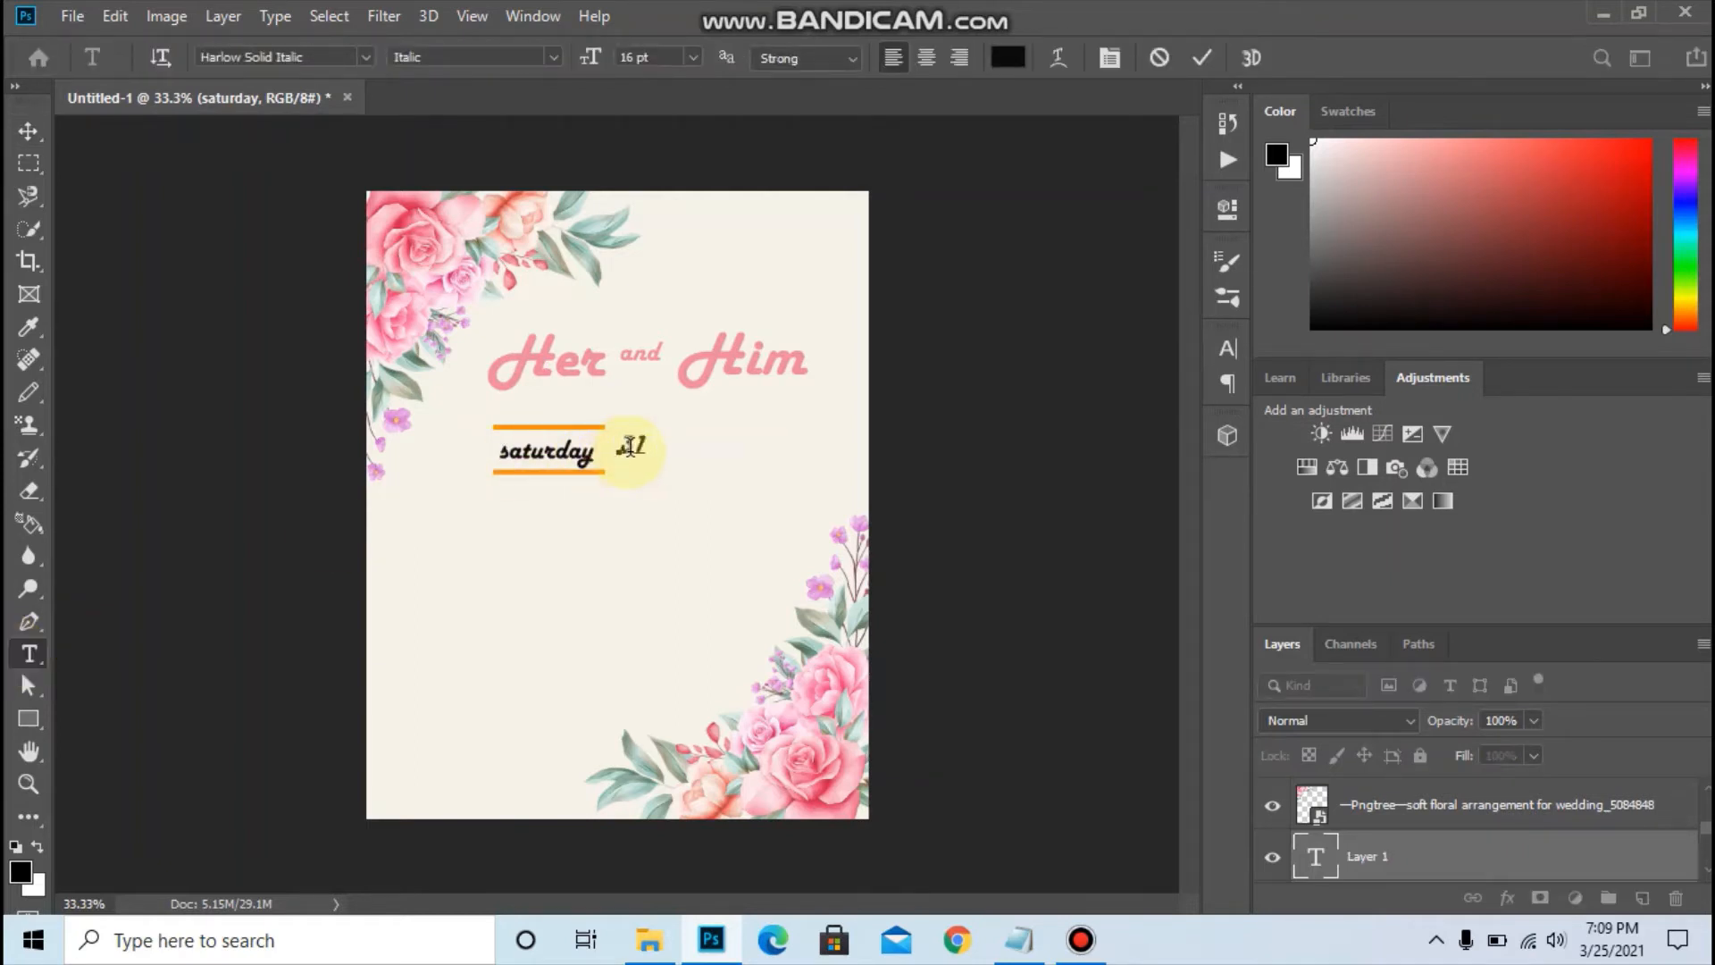
pyautogui.moveTo(650, 449); pyautogui.dragTo(618, 446)
pyautogui.click(692, 57)
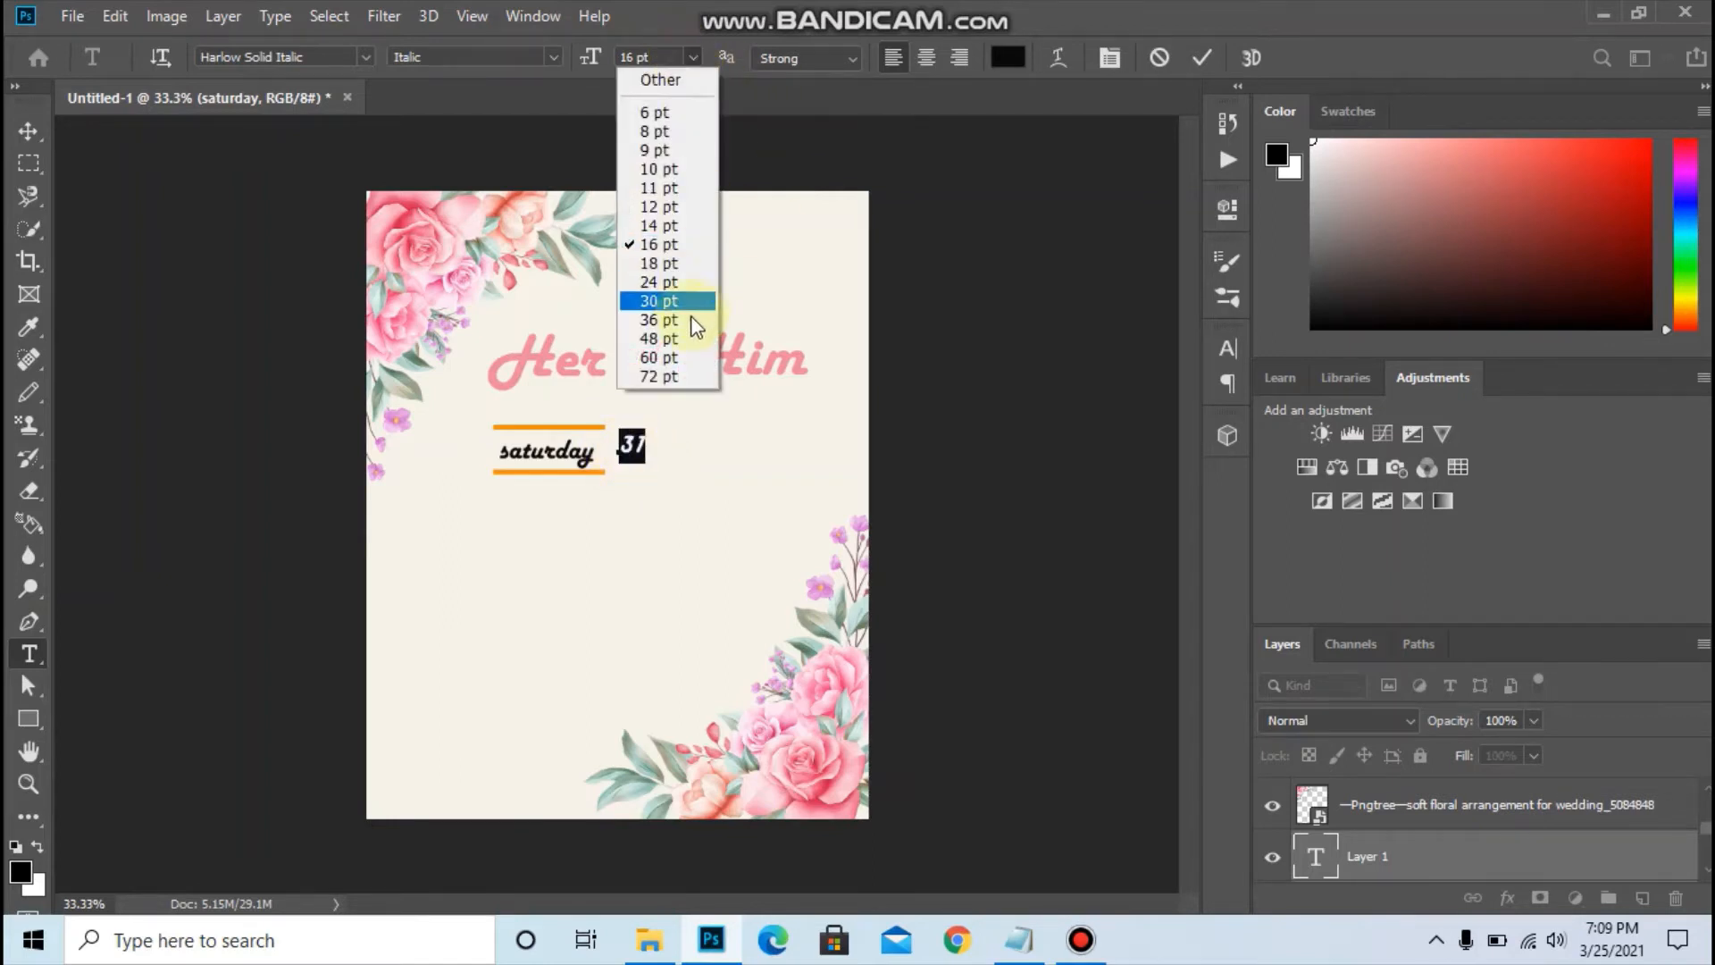
pyautogui.click(675, 357)
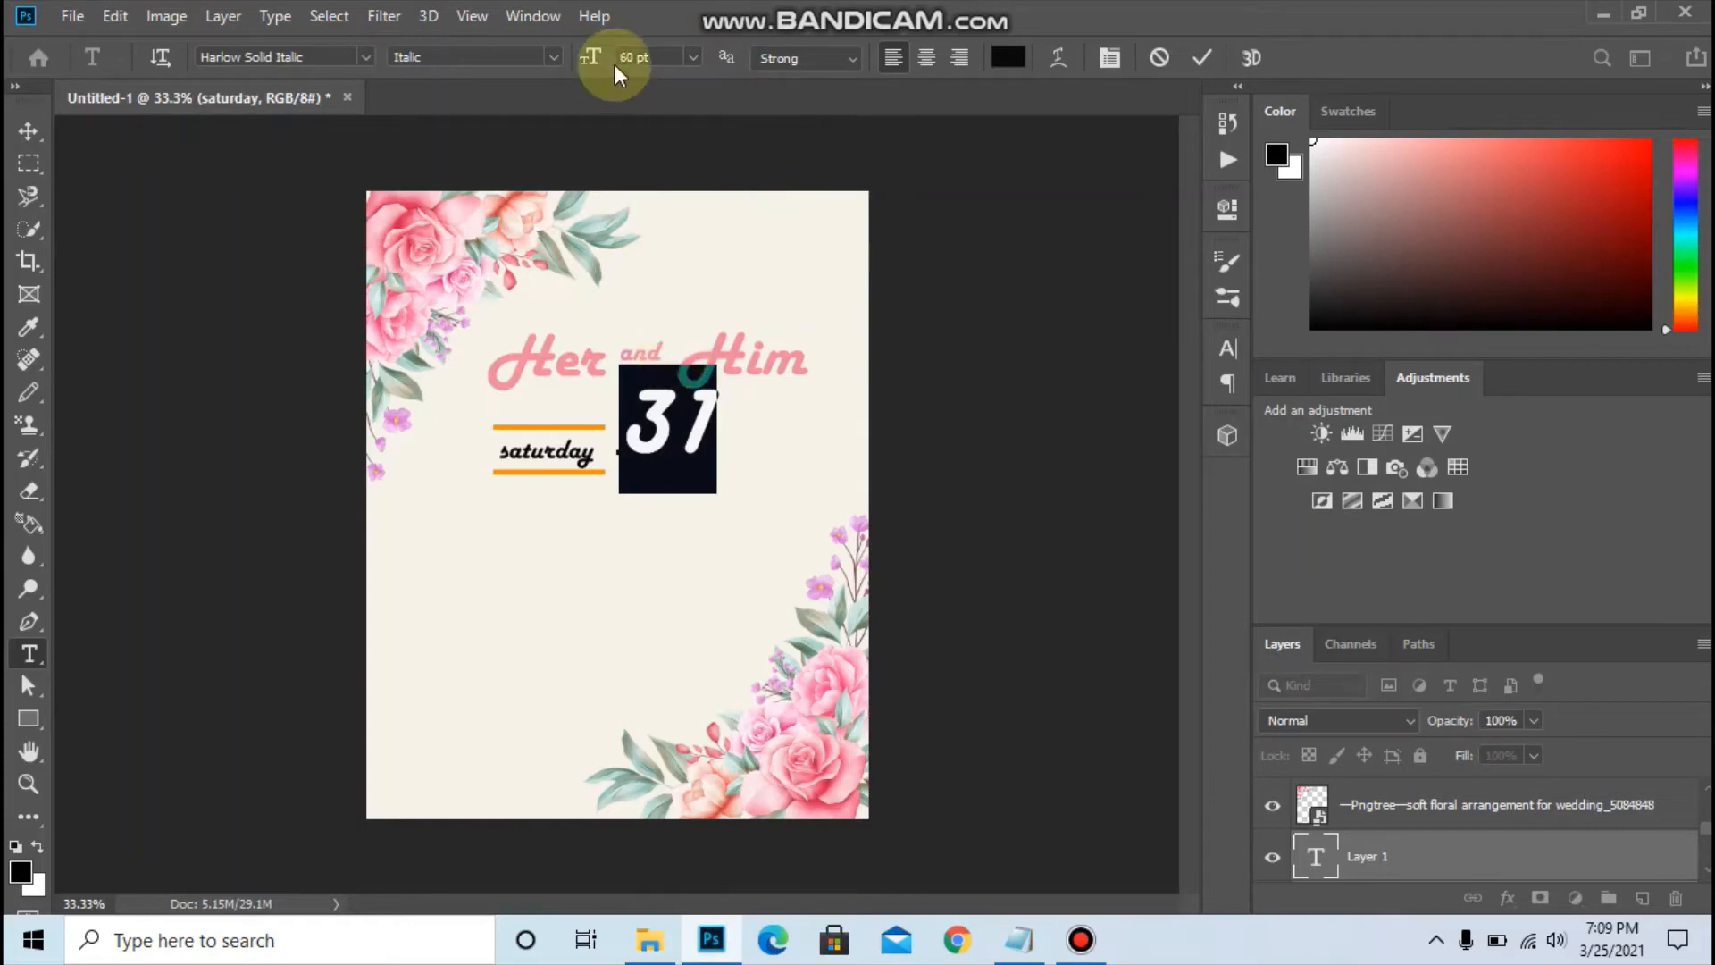
pyautogui.click(692, 58)
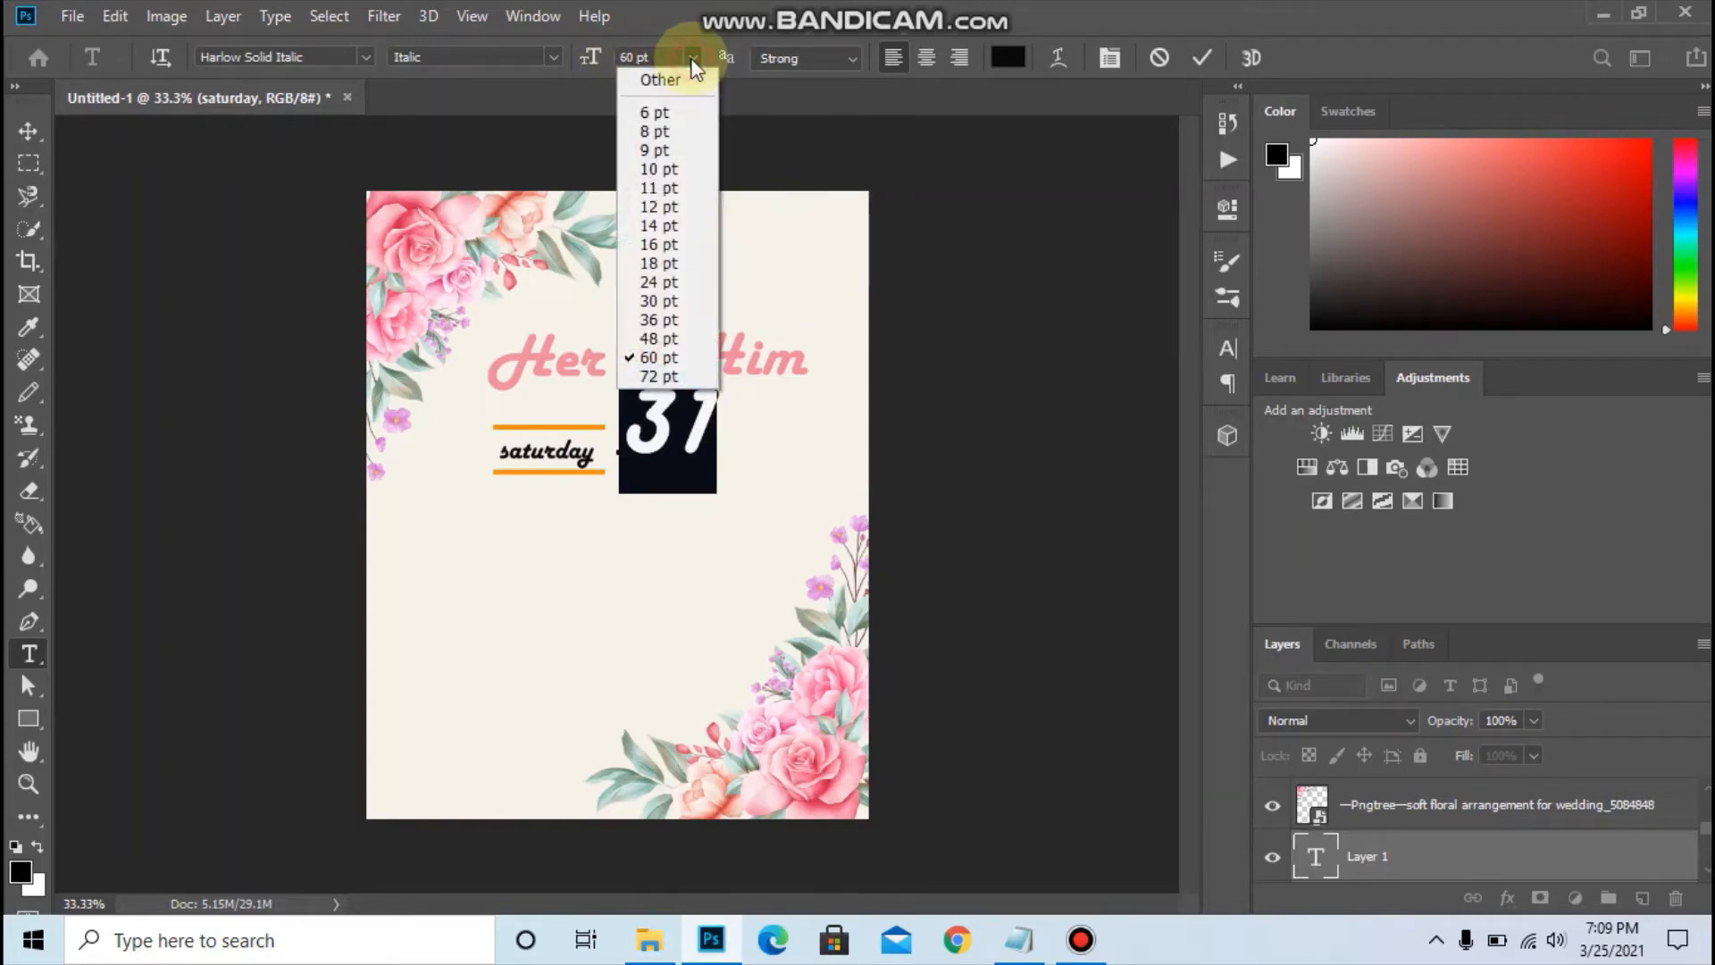
pyautogui.click(650, 338)
pyautogui.click(1201, 57)
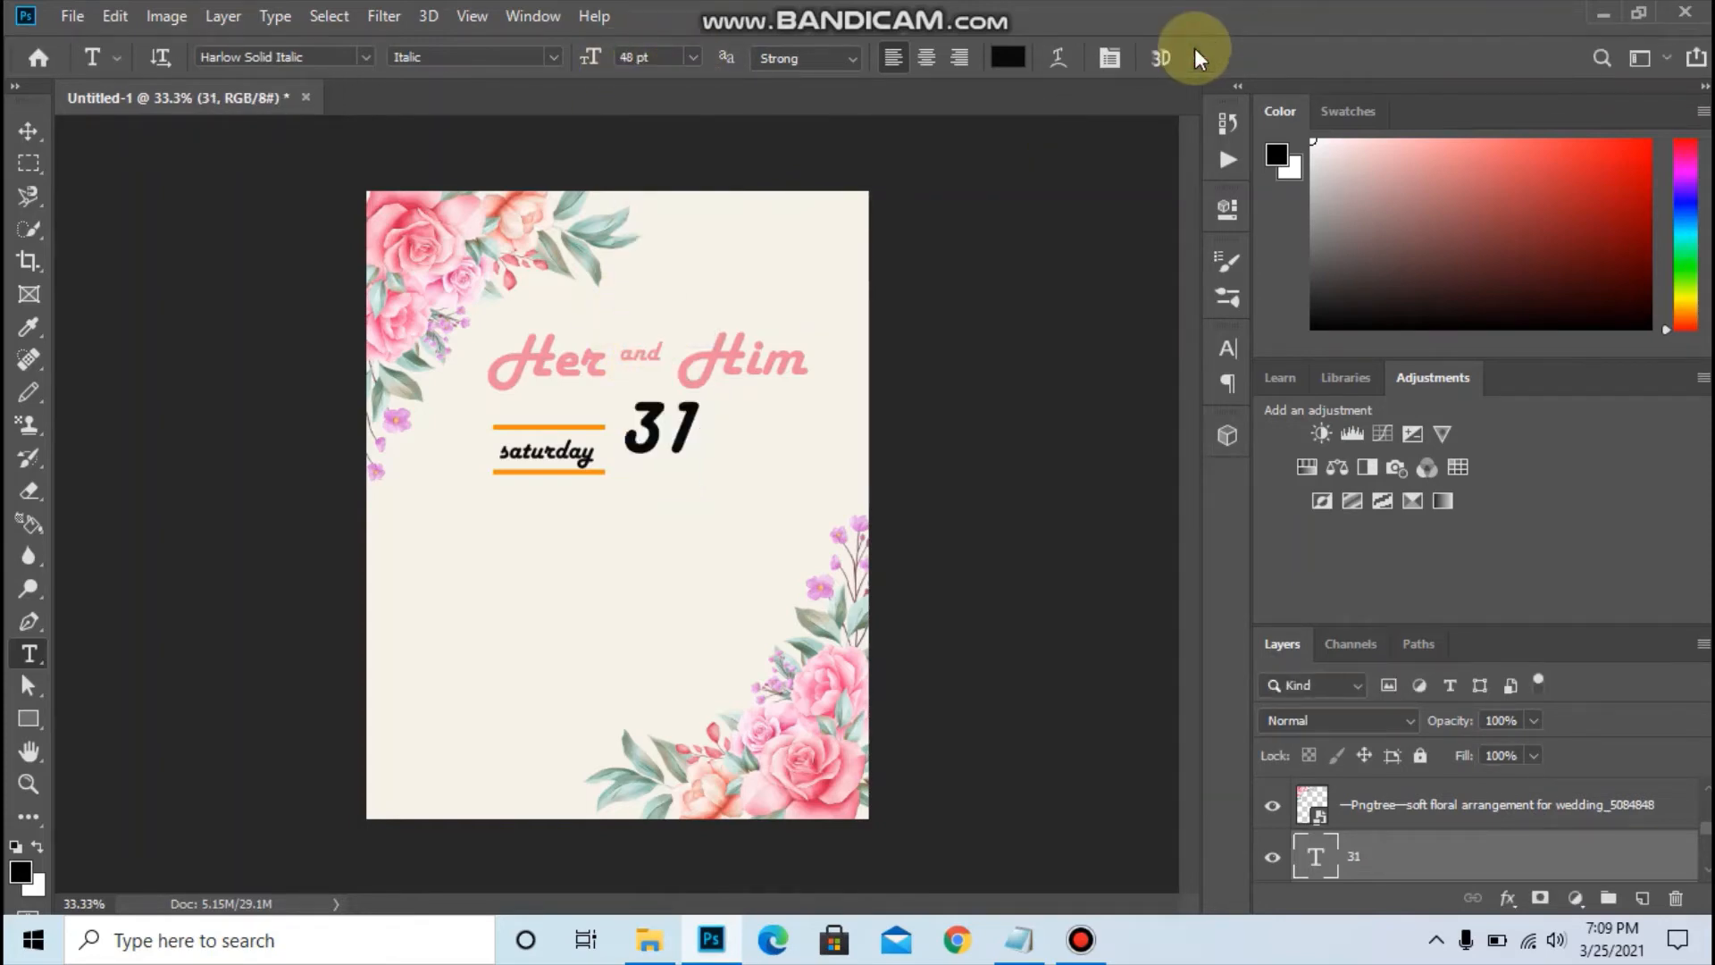
pyautogui.click(28, 130)
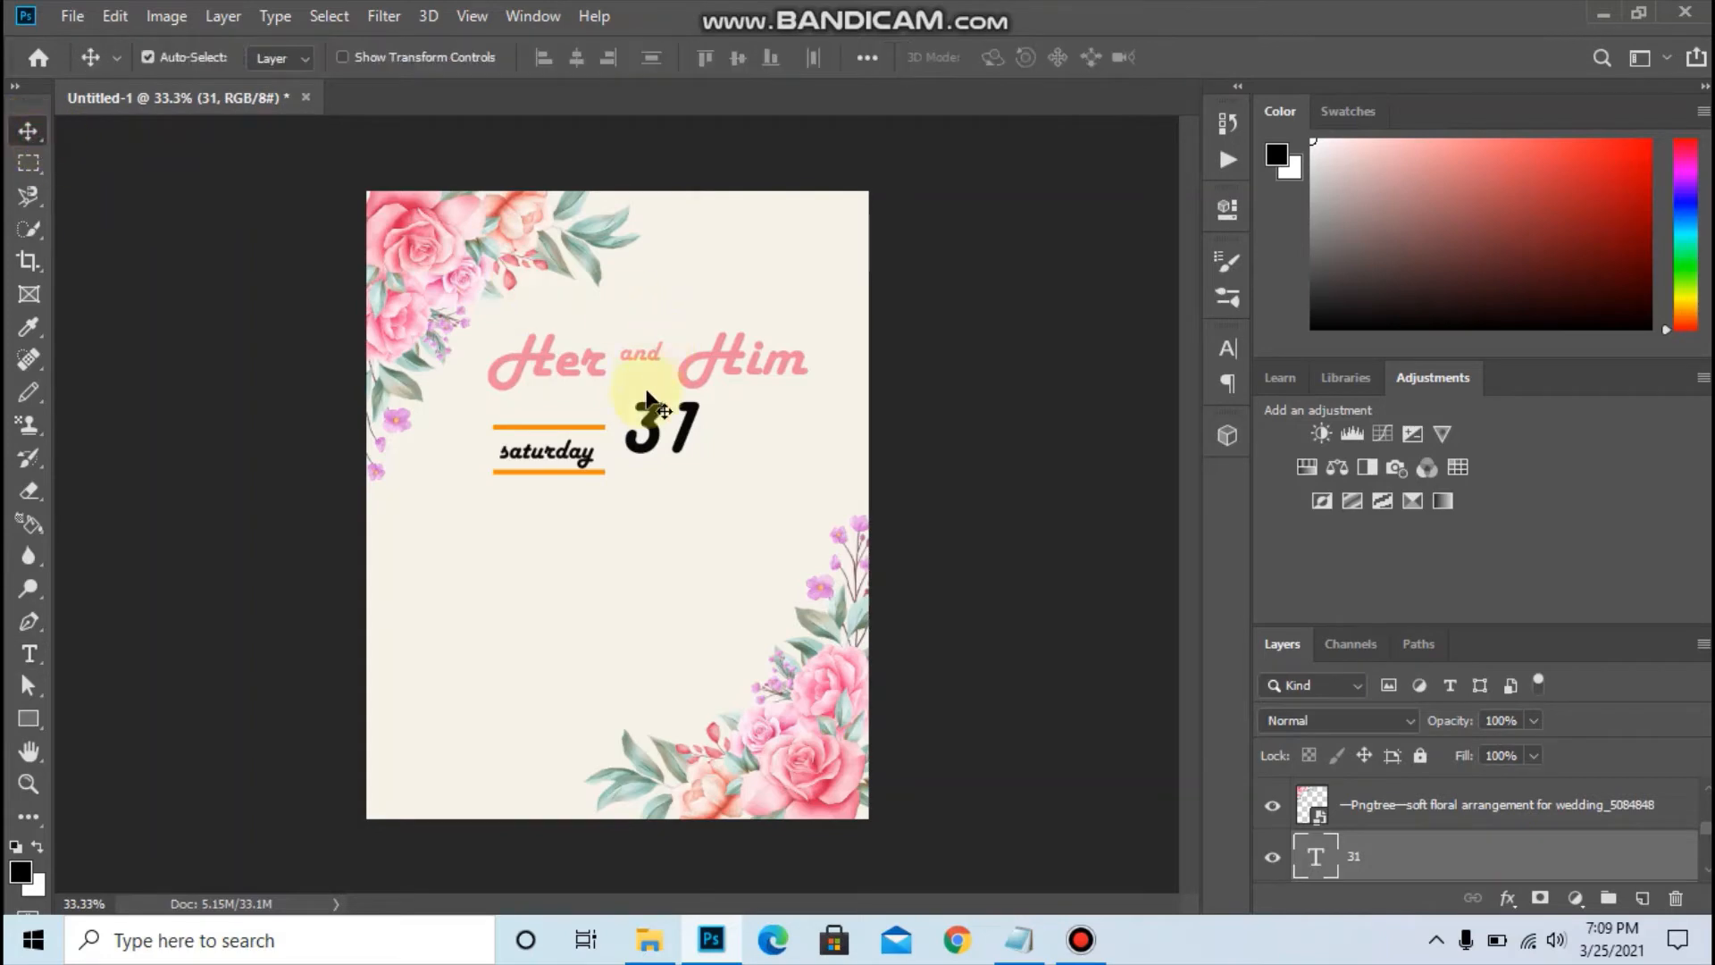
pyautogui.moveTo(652, 419); pyautogui.dragTo(650, 448)
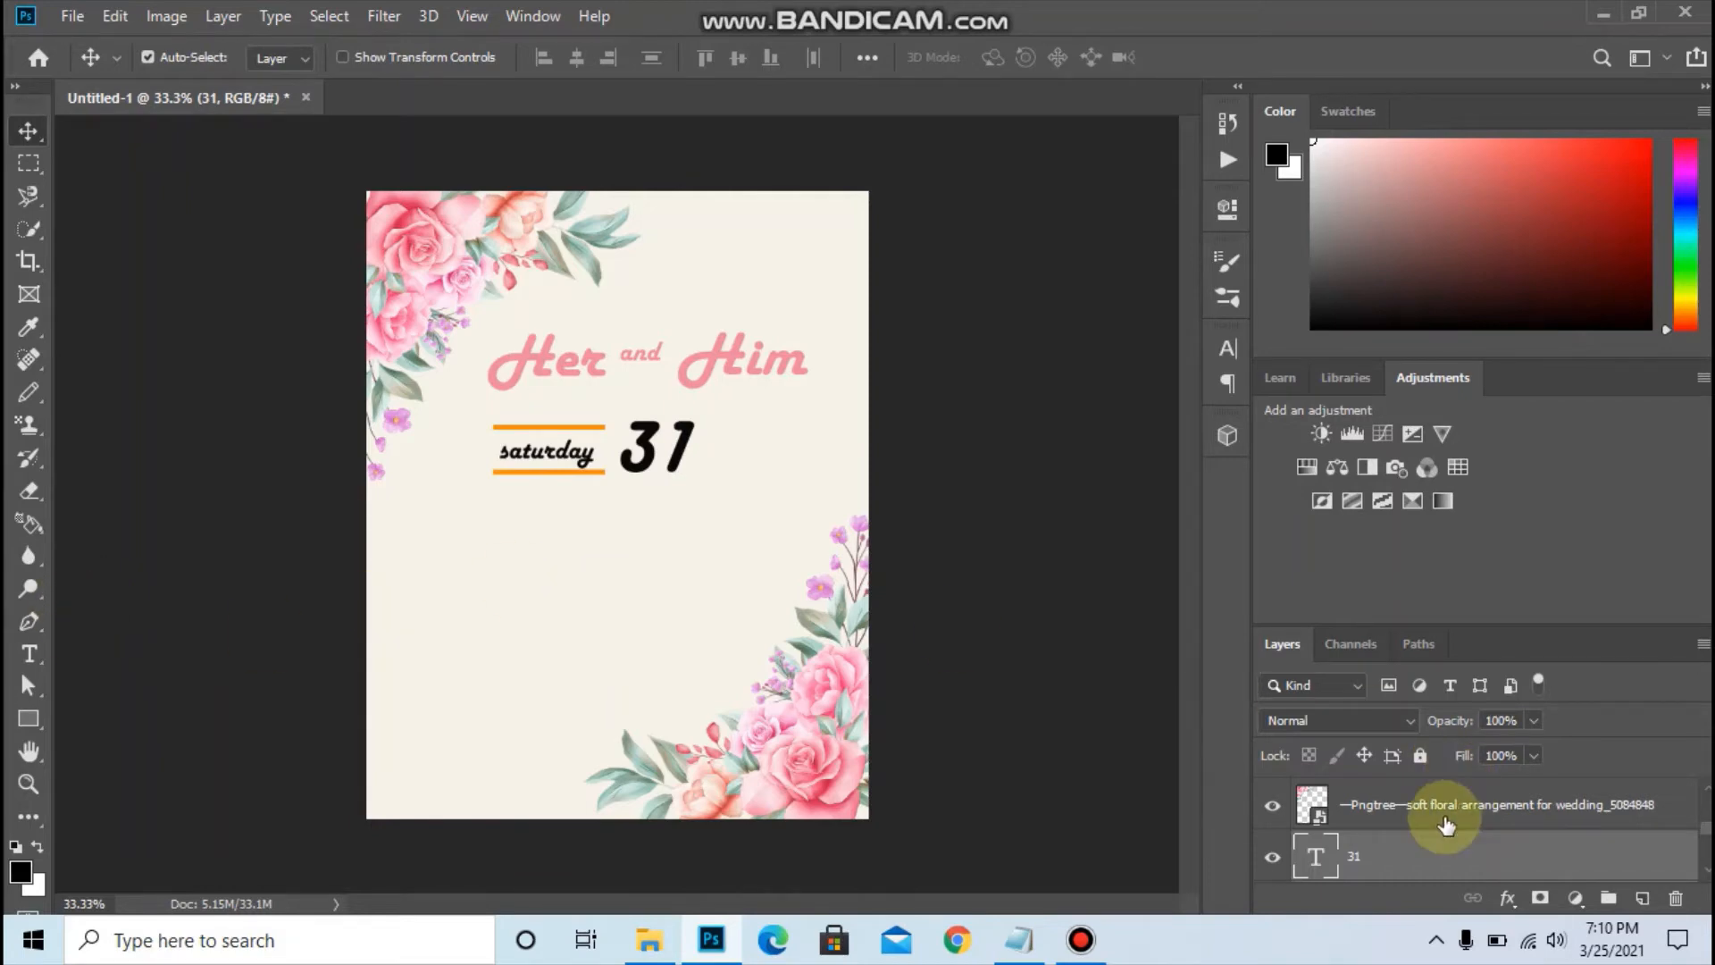
# Step: Group the "31" and "saturday" text layers together with the two orange bar layers
pyautogui.scroll(-2, 1443, 814)
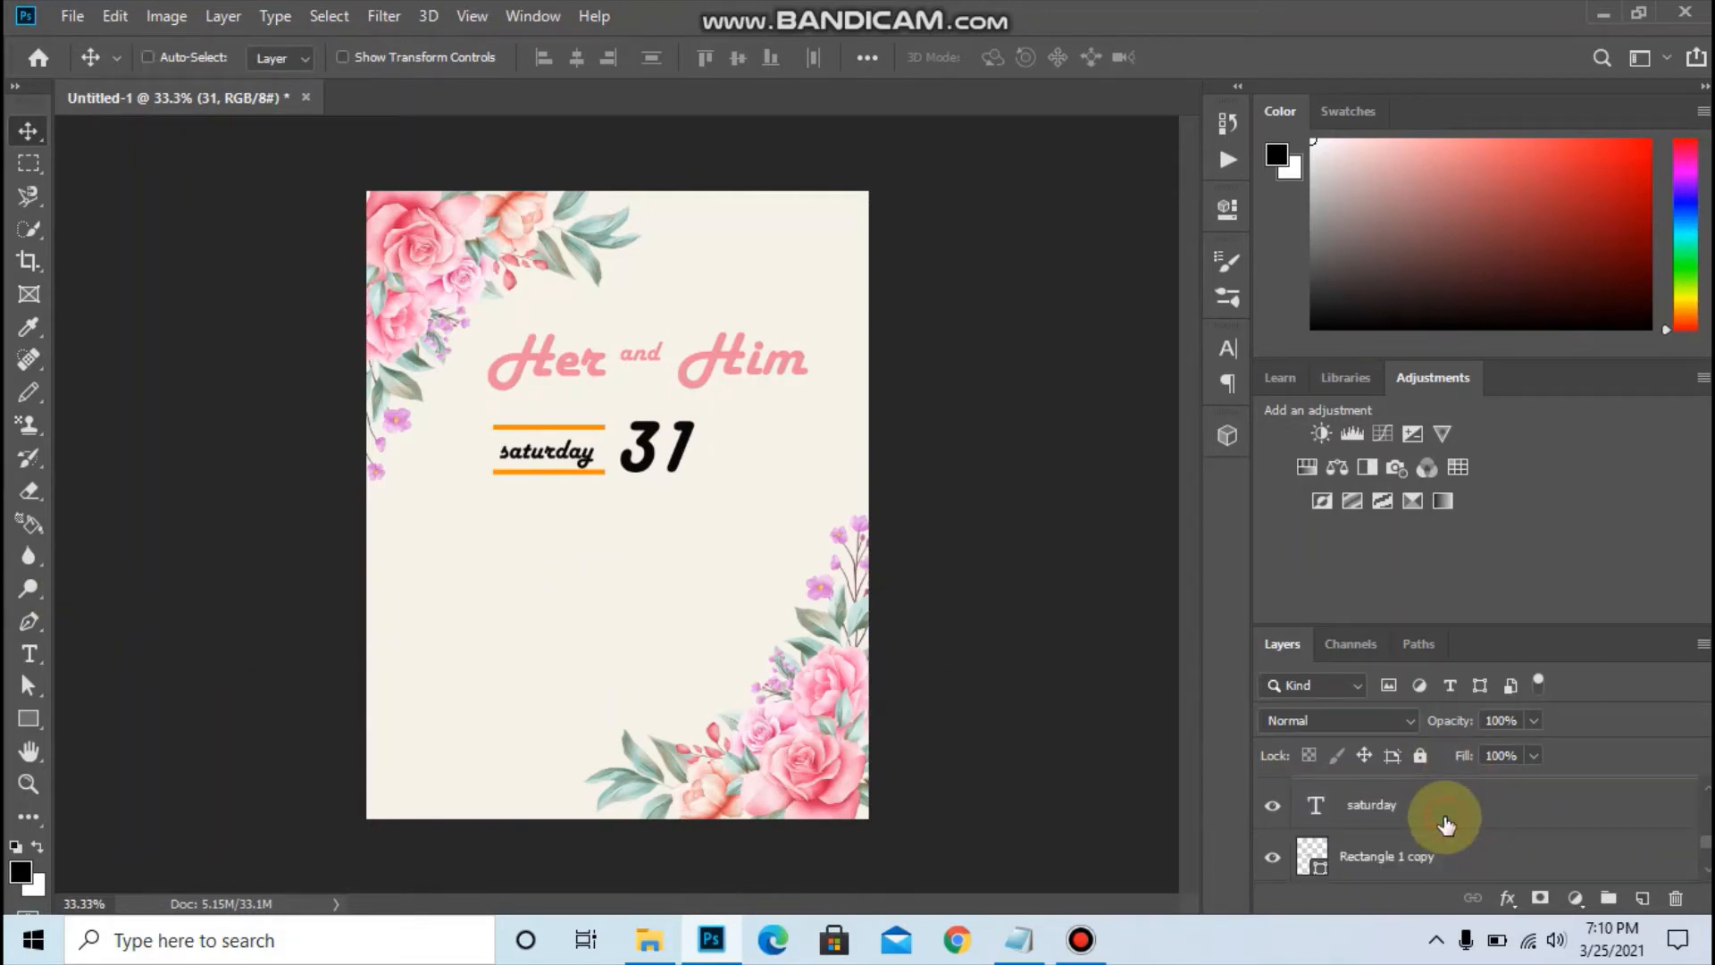
pyautogui.click(1446, 823)
pyautogui.scroll(-2, 1404, 823)
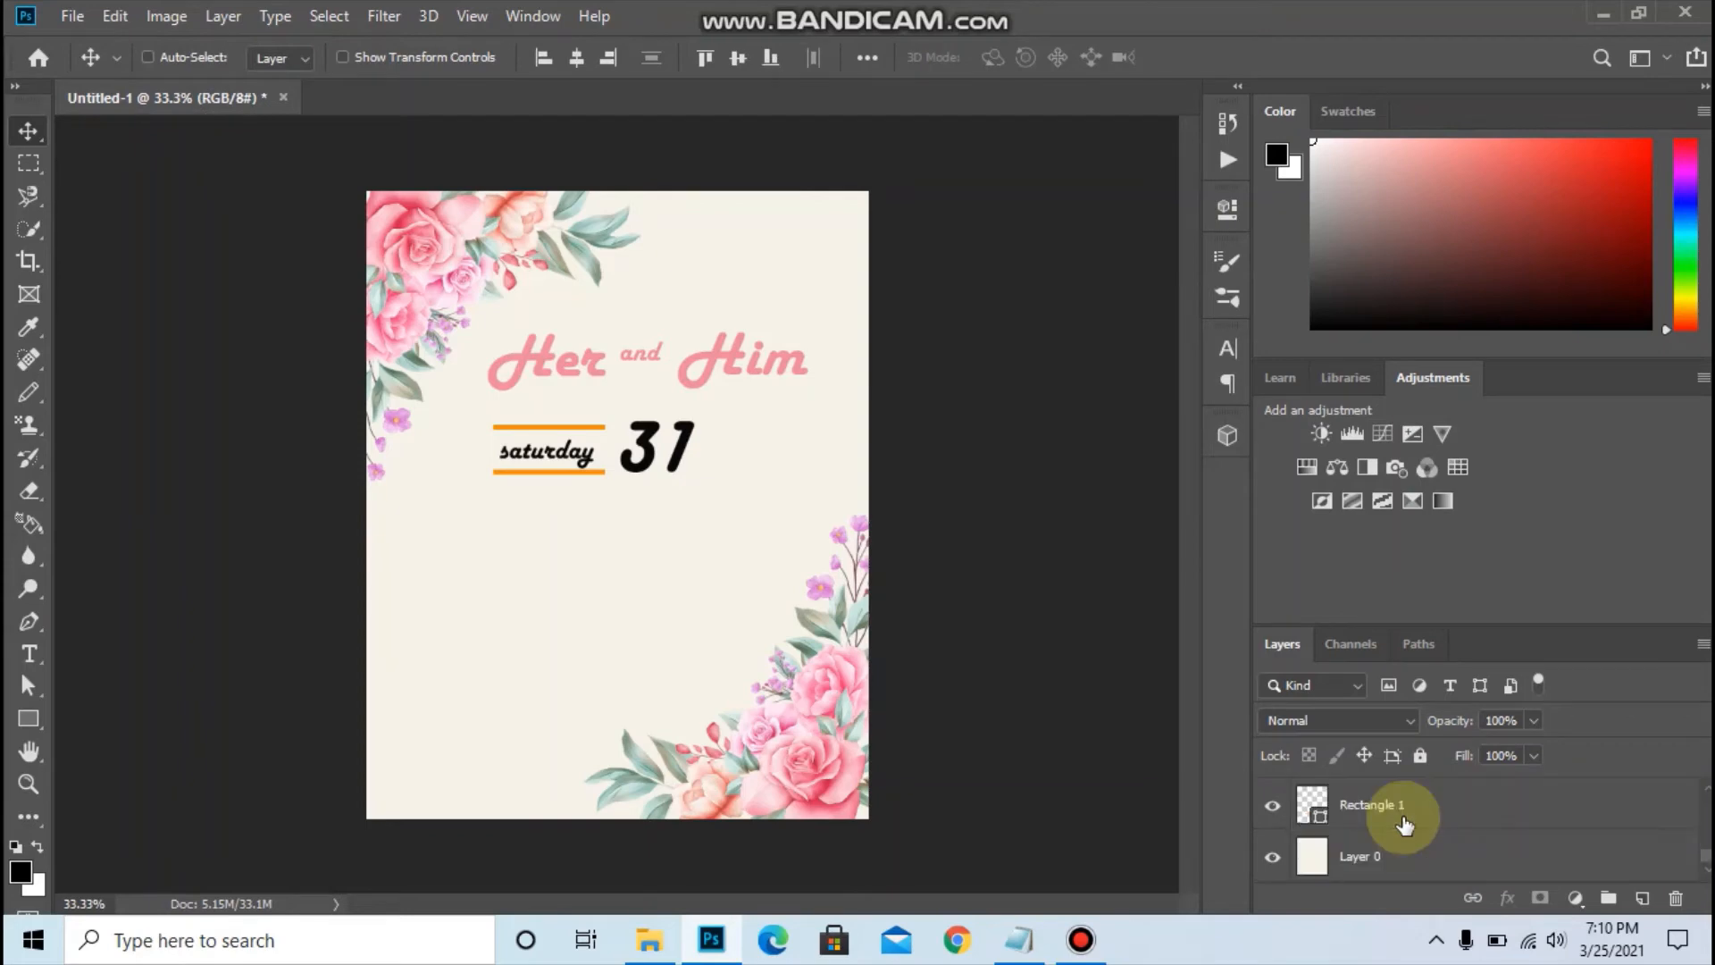
pyautogui.click(1390, 808)
pyautogui.scroll(2, 1390, 809)
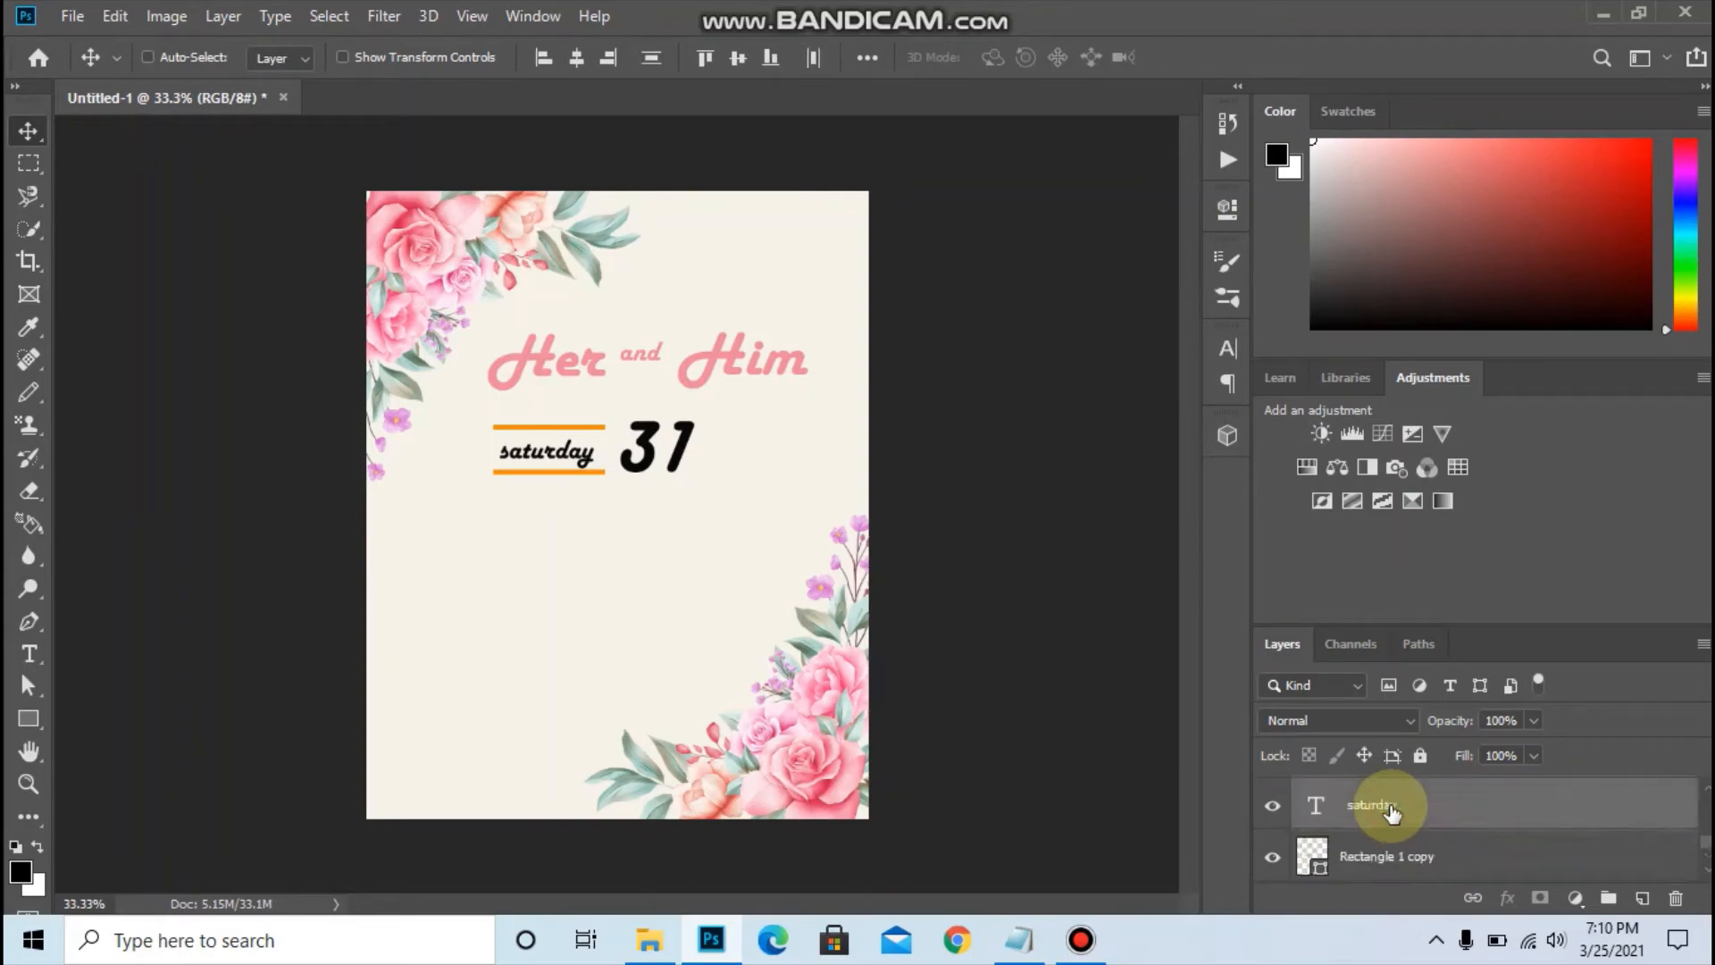
pyautogui.keyDown('ctrl'); pyautogui.click(1382, 850); pyautogui.keyUp('ctrl')
pyautogui.hotkey('ctrl', 'g')
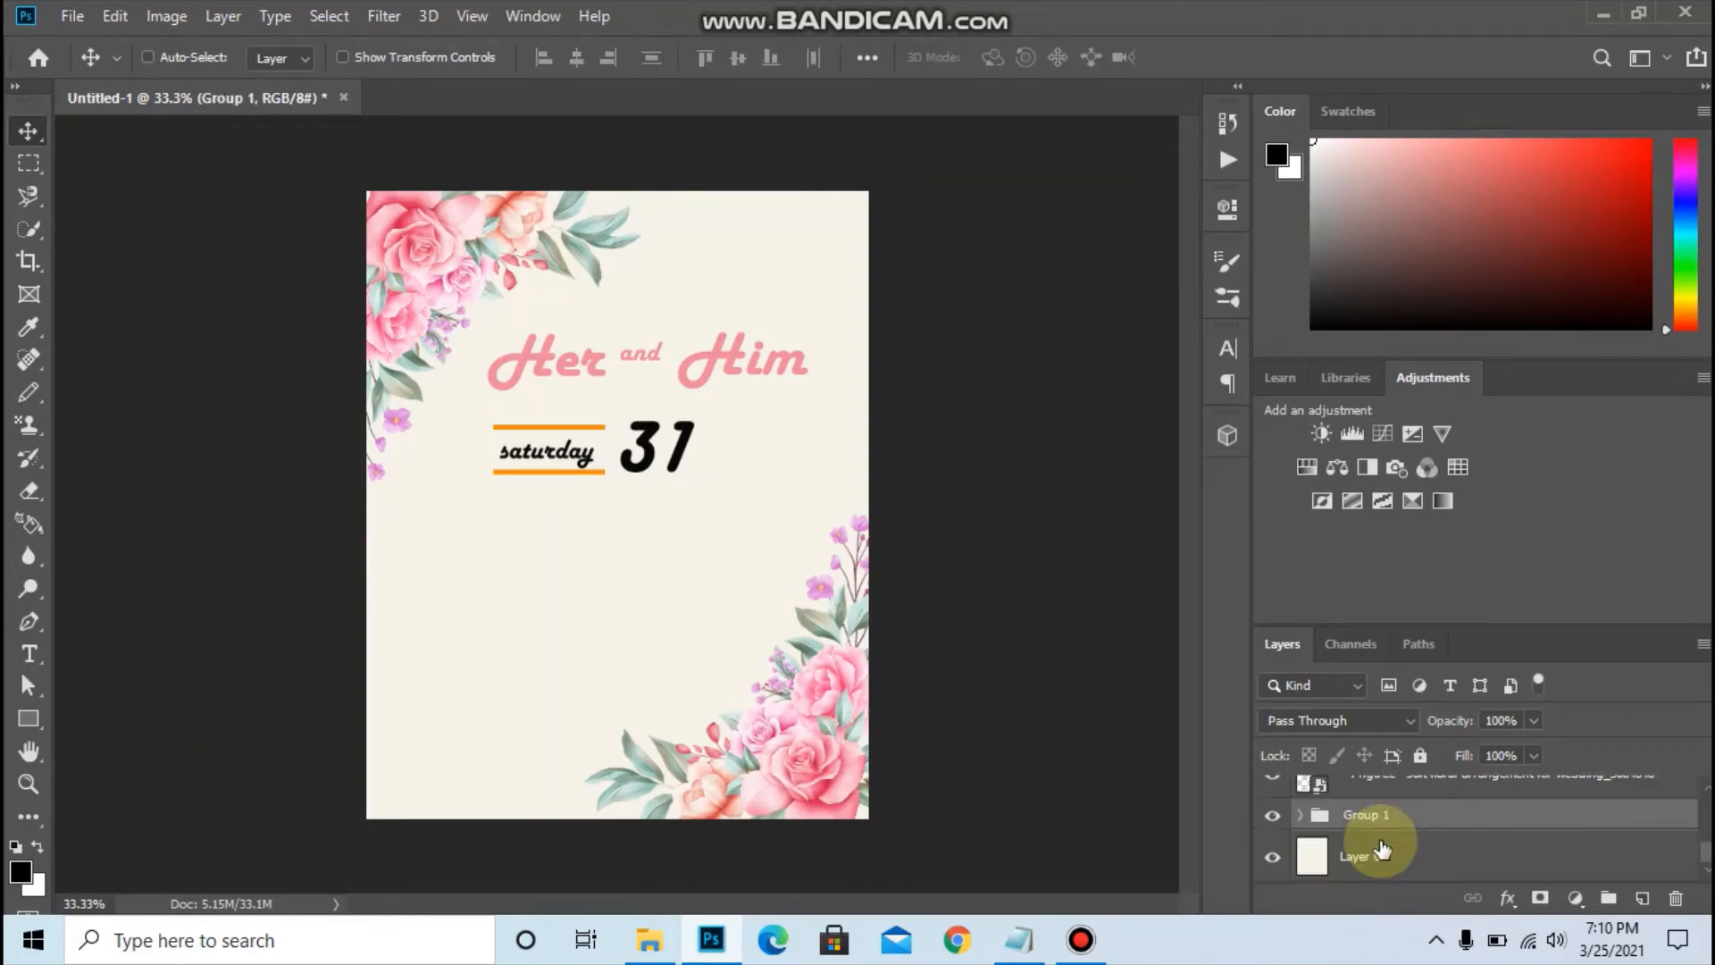
# Step: Duplicate the group and move the copied orange bars and "saturday" text to the right of "31"
pyautogui.press('ctrl')
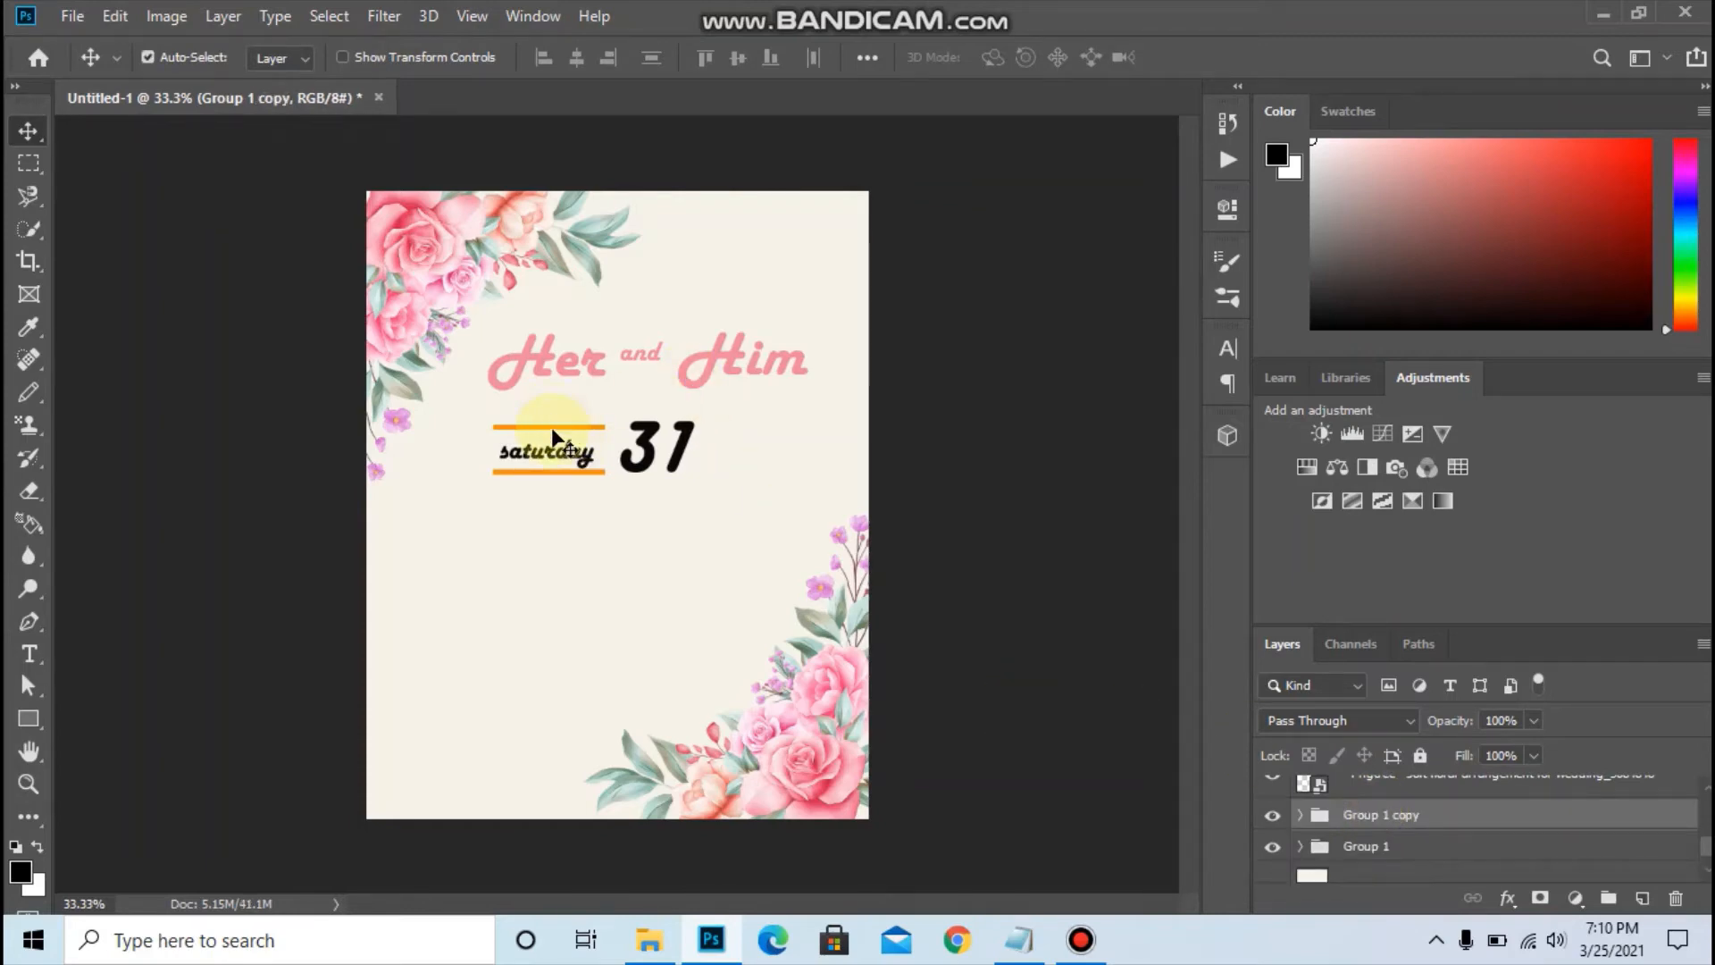
pyautogui.moveTo(551, 426); pyautogui.dragTo(765, 426)
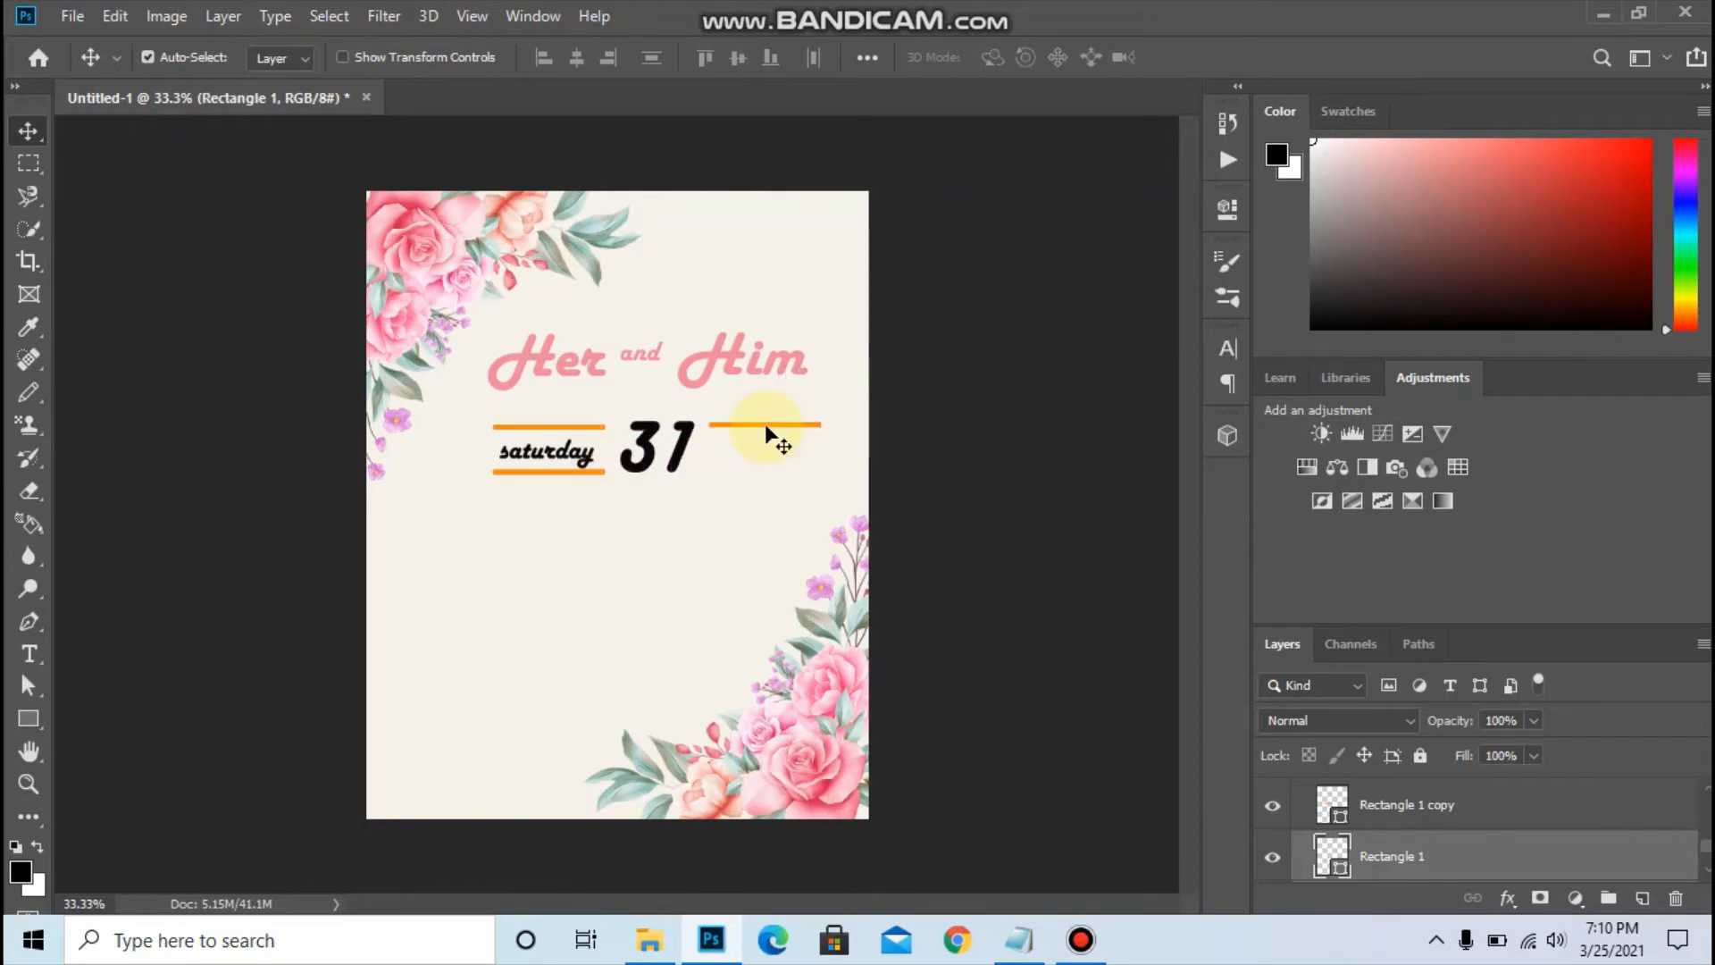
pyautogui.click(560, 470)
pyautogui.moveTo(558, 468); pyautogui.dragTo(779, 472)
pyautogui.moveTo(578, 473); pyautogui.dragTo(775, 460)
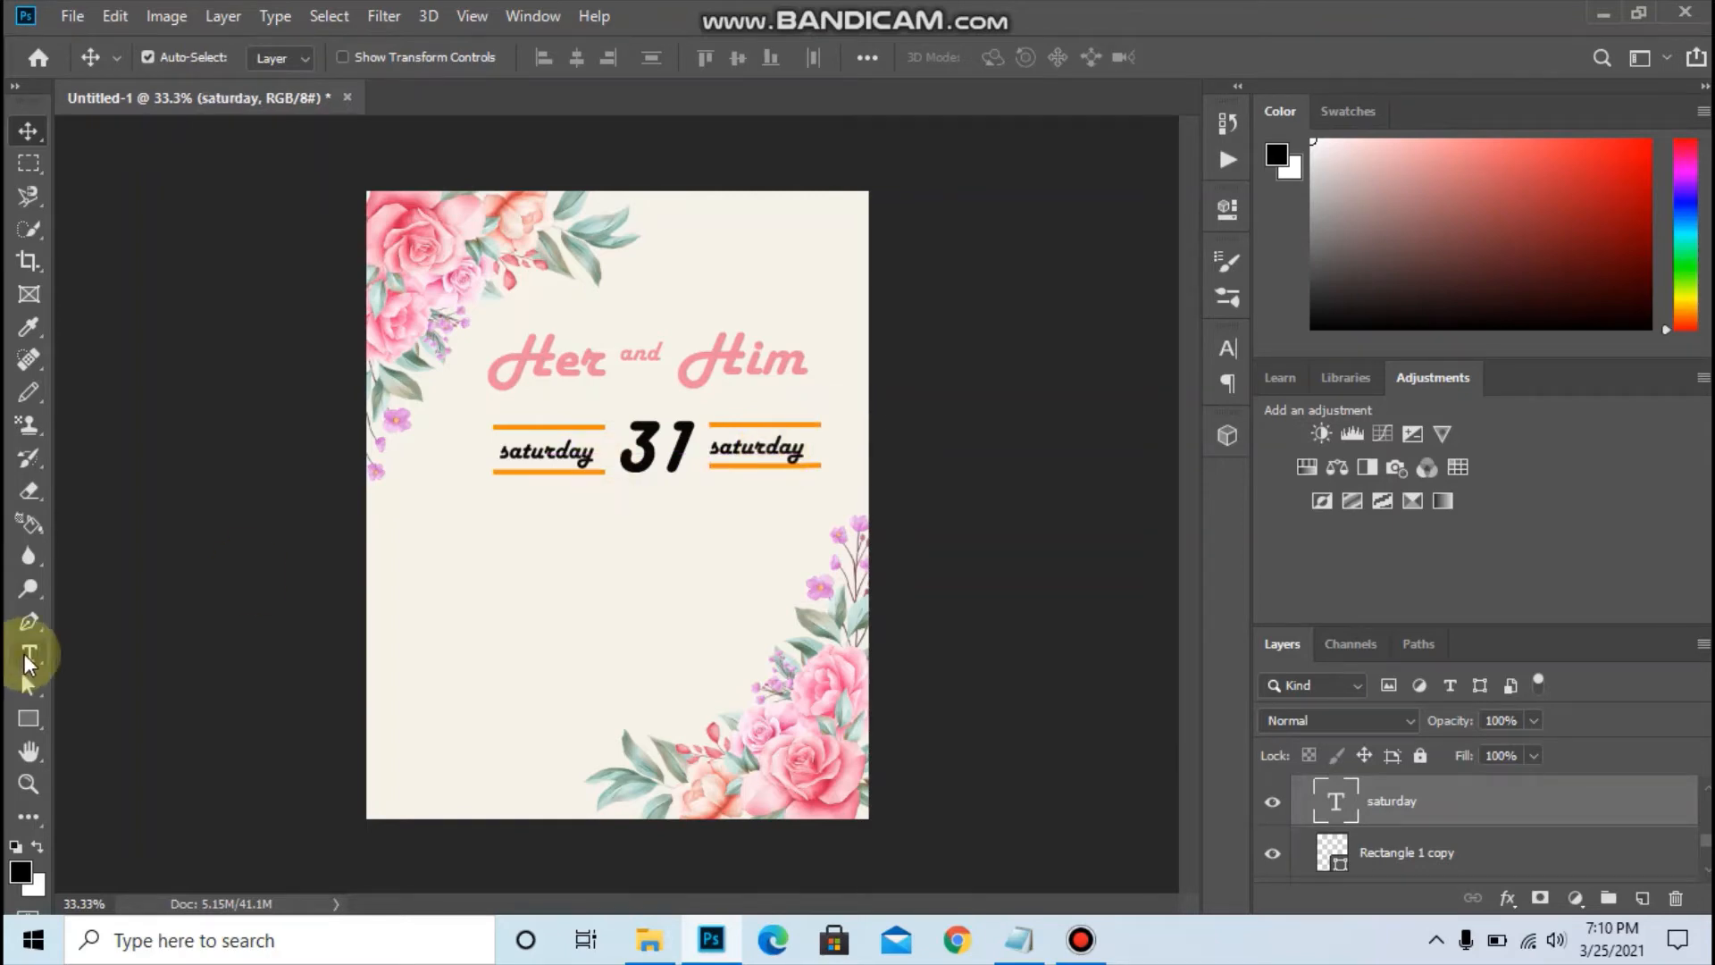
# Step: Replace the copied "saturday" text right of "31" with "At 4 pm"
pyautogui.click(29, 653)
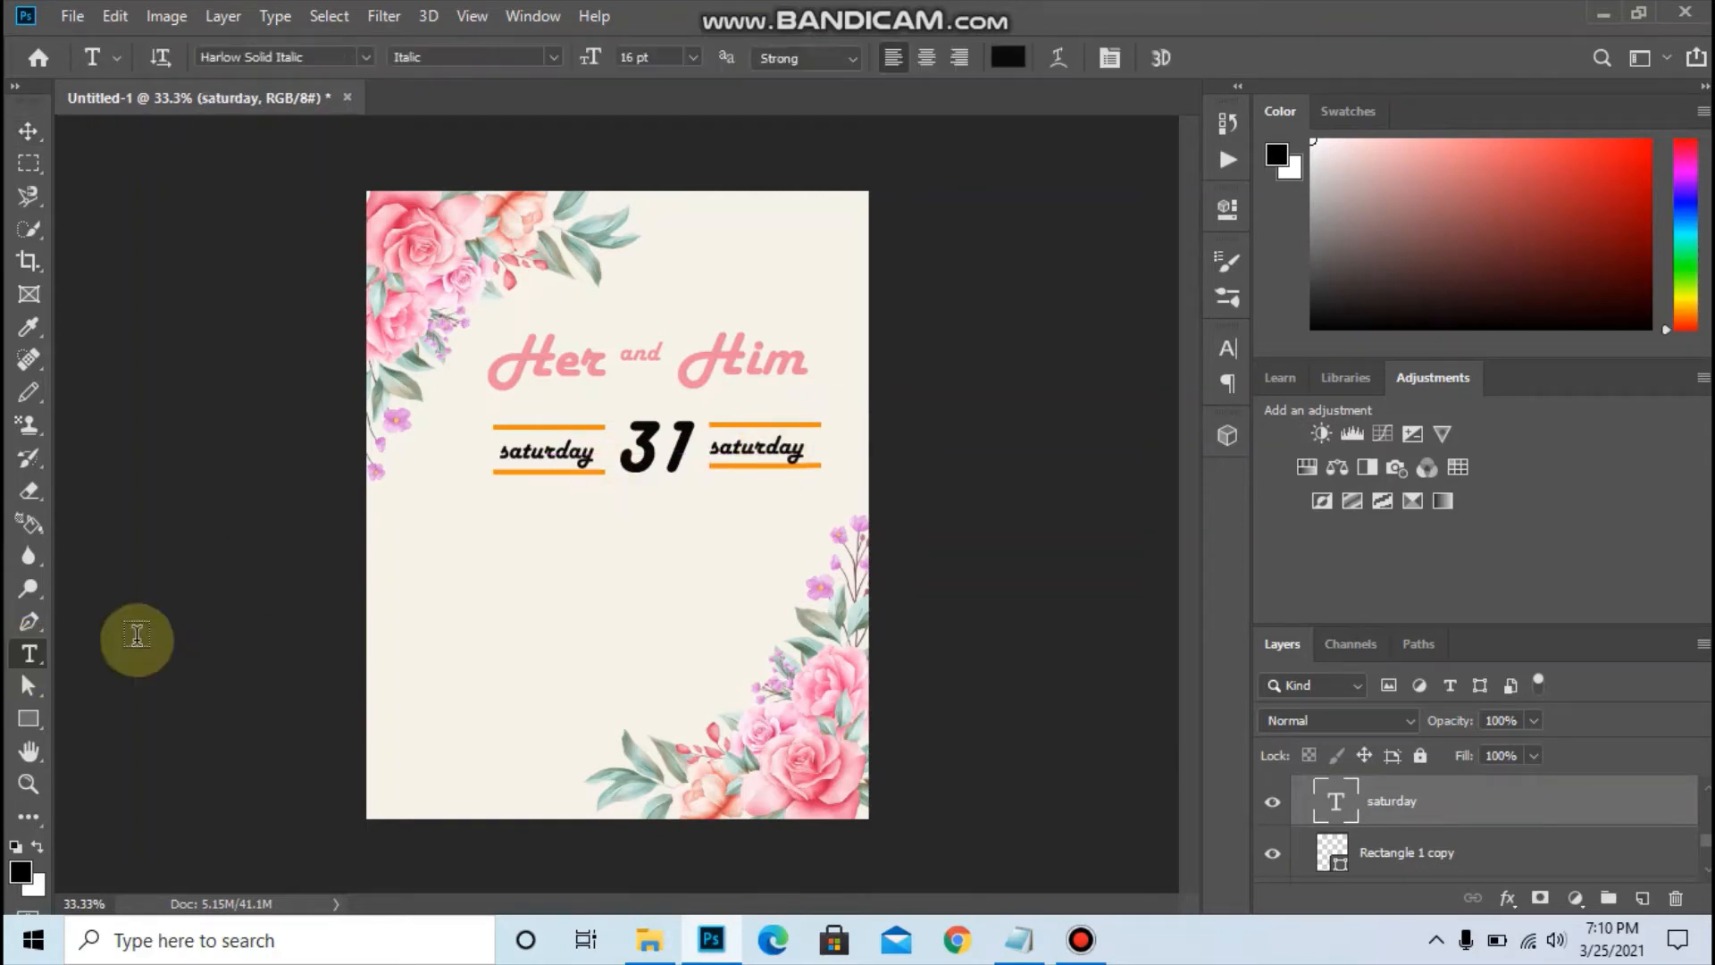
pyautogui.click(802, 445)
pyautogui.press('BackSpace')
pyautogui.press('BackSpace')
pyautogui.press('BackSpace')
pyautogui.press('BackSpace')
pyautogui.press('BackSpace')
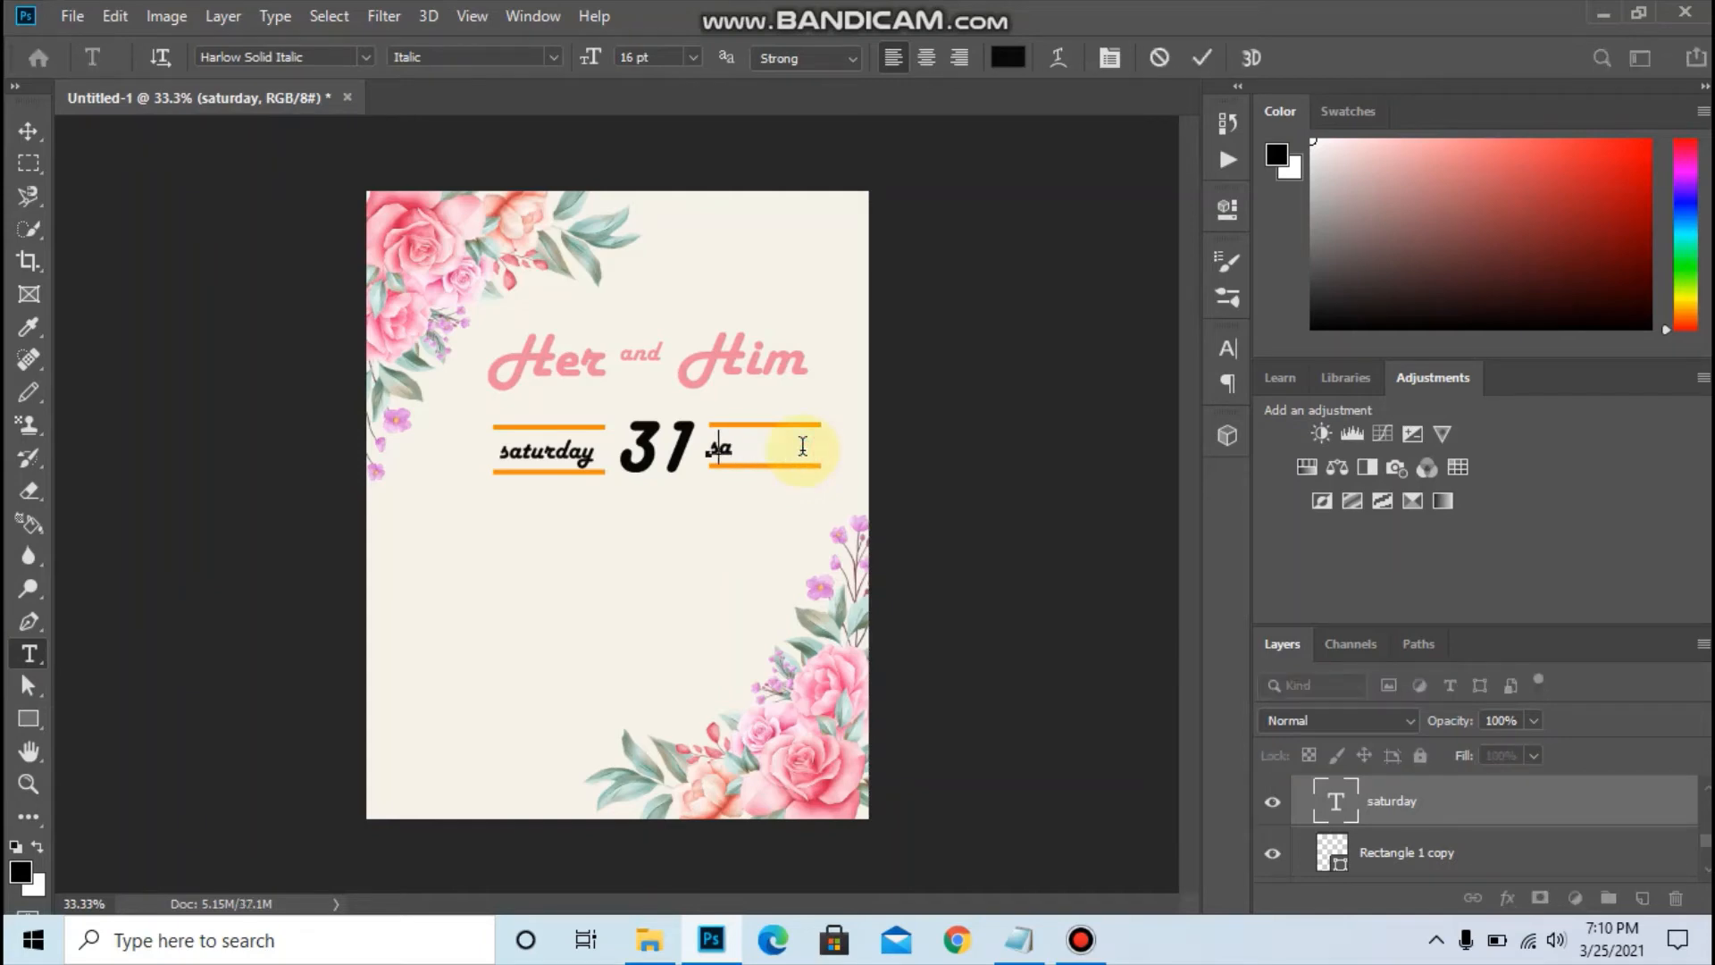
pyautogui.press('BackSpace')
pyautogui.press('BackSpace')
pyautogui.write('AT')
pyautogui.press('BackSpace')
pyautogui.write('t 4 pm')
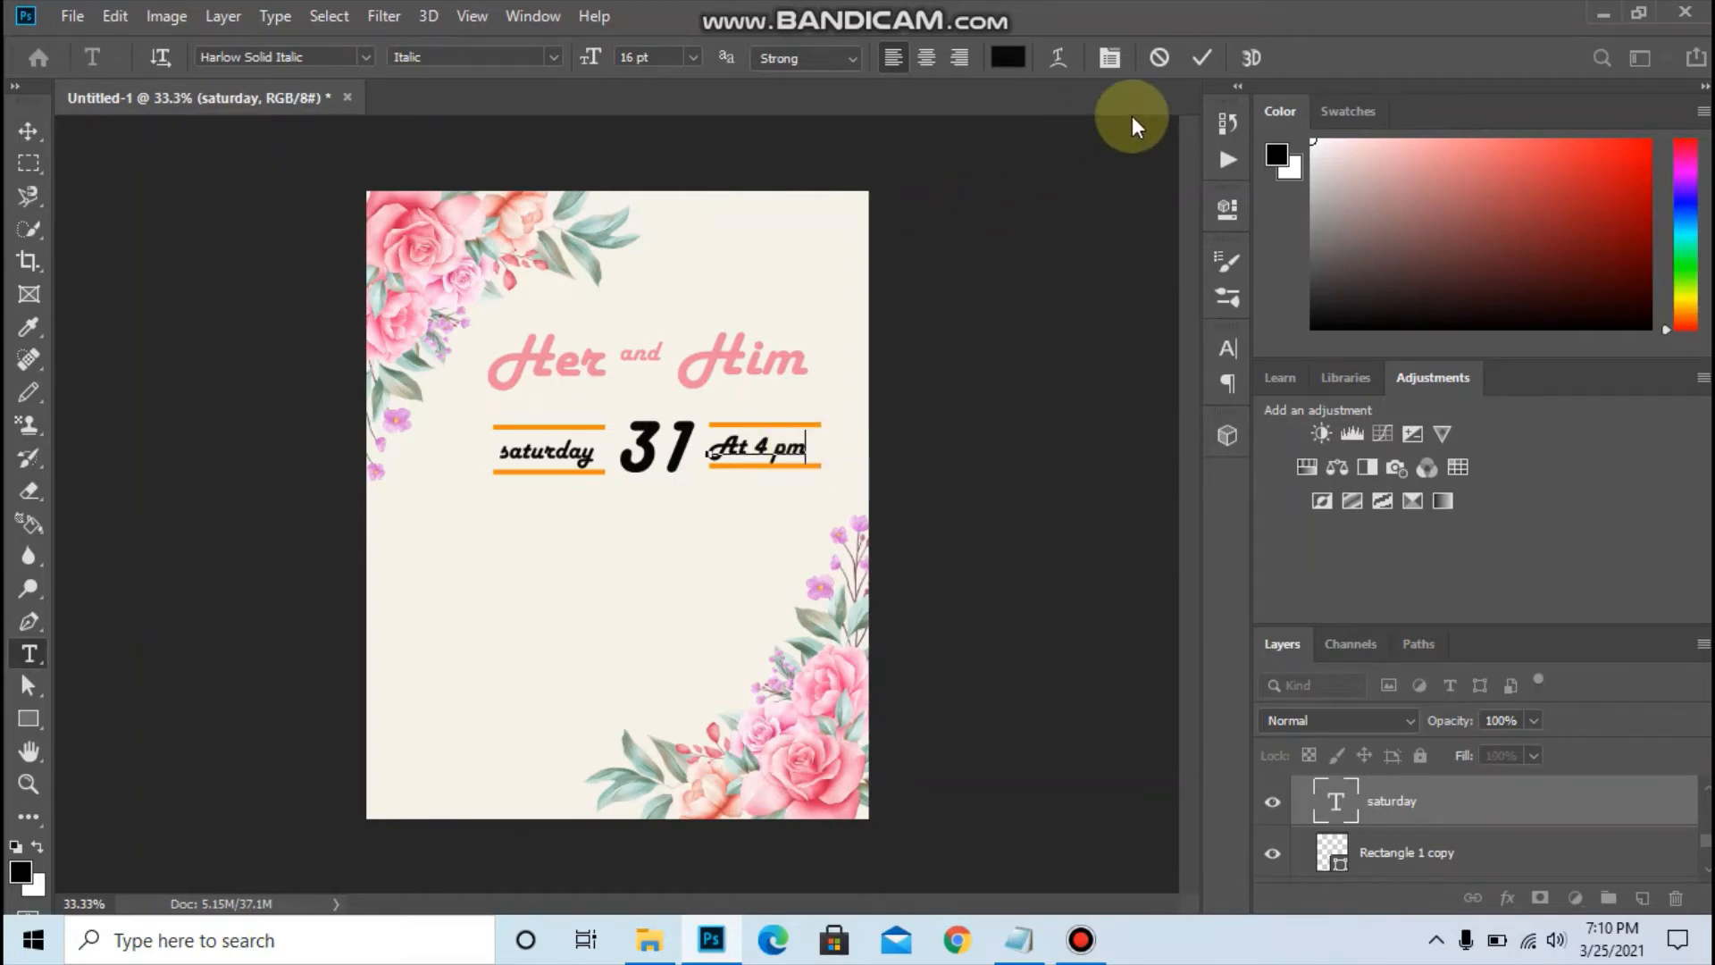
pyautogui.click(1200, 59)
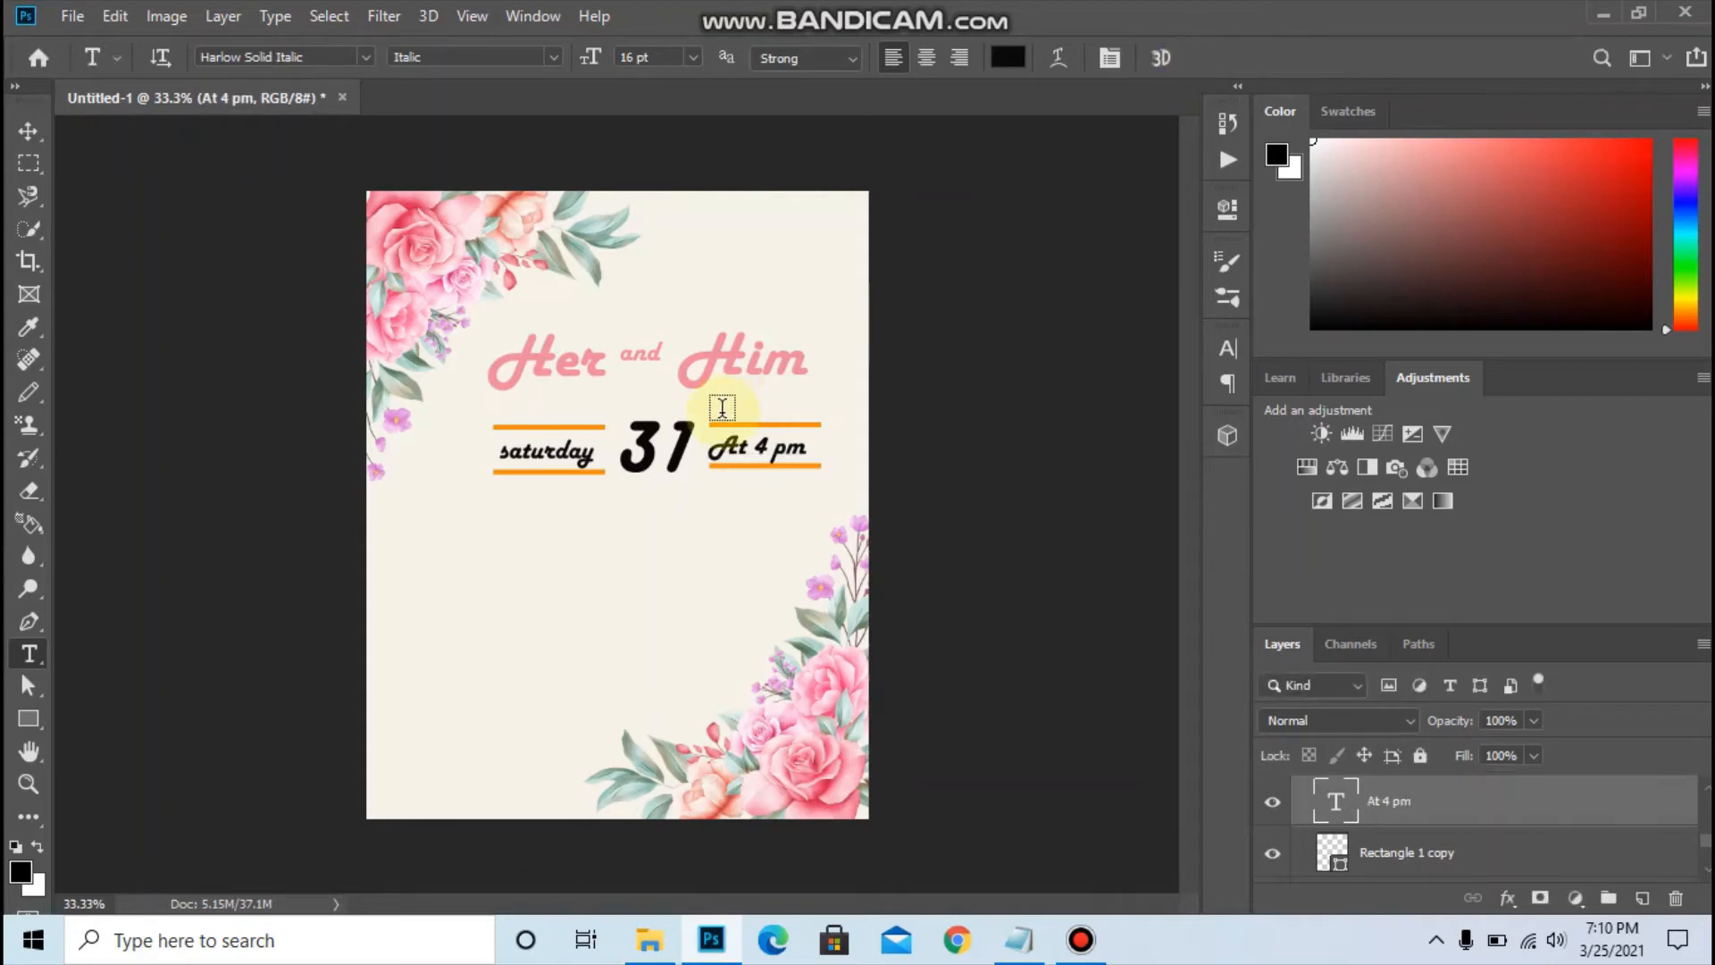
# Step: Move the date line group with "saturday", "31" and "At 4 pm" straight down to a Y position of 670 px
pyautogui.scroll(2, 1521, 866)
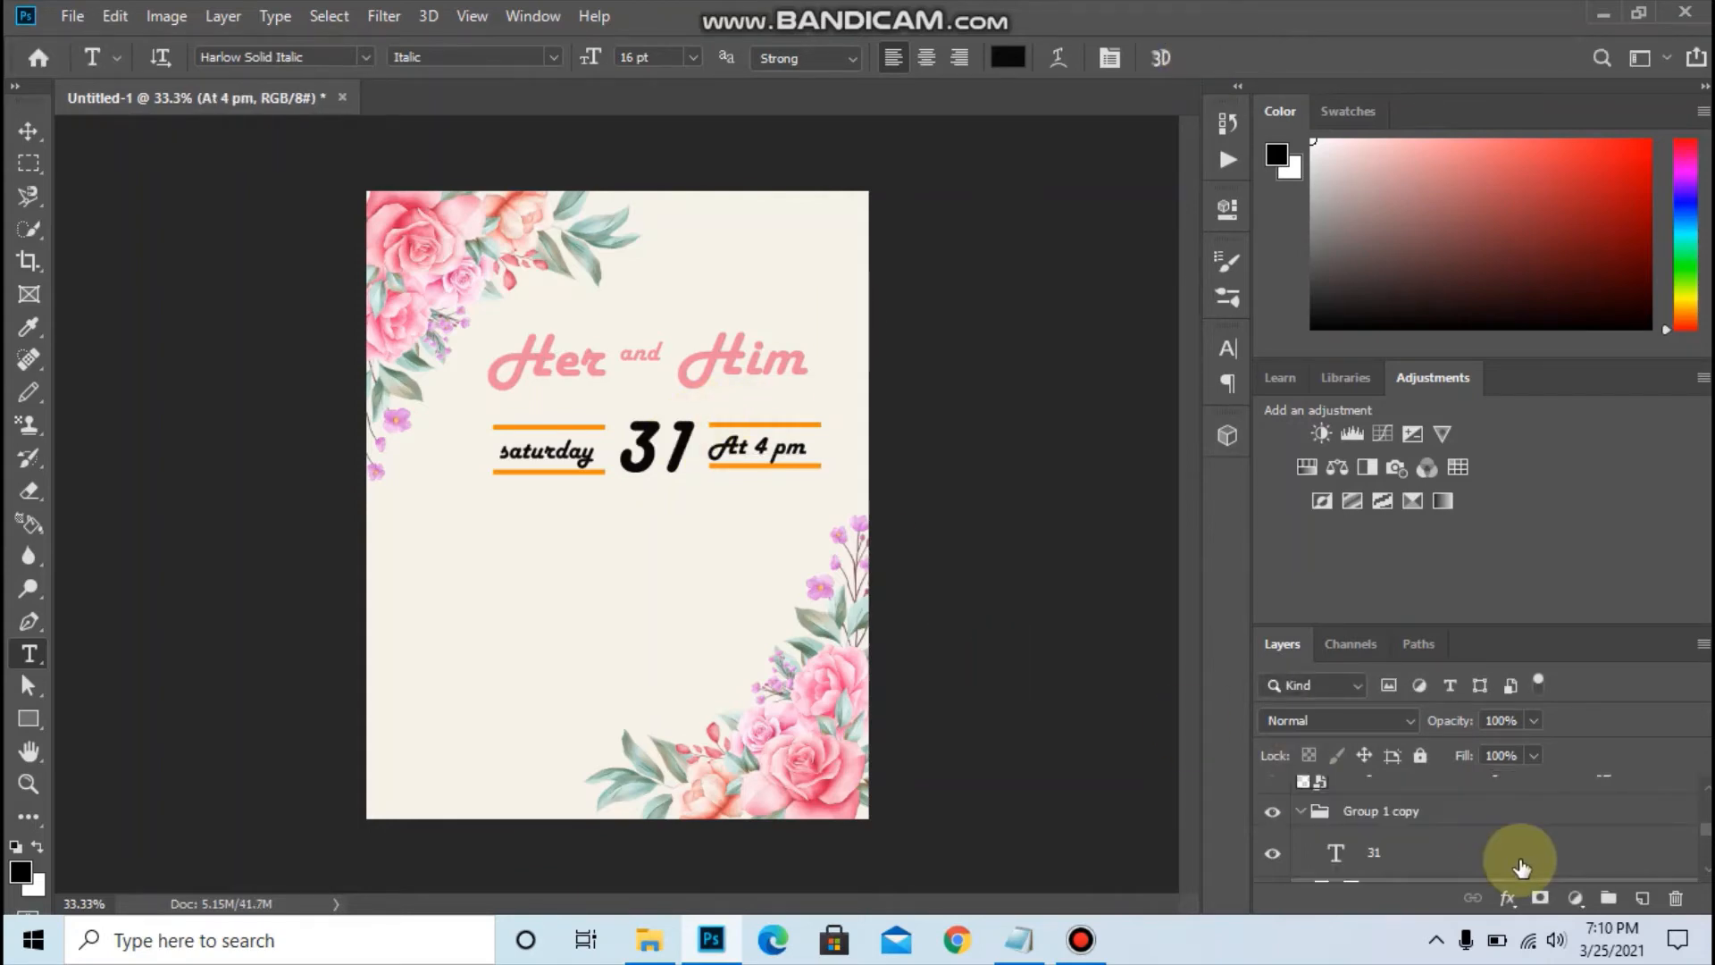
pyautogui.click(1437, 811)
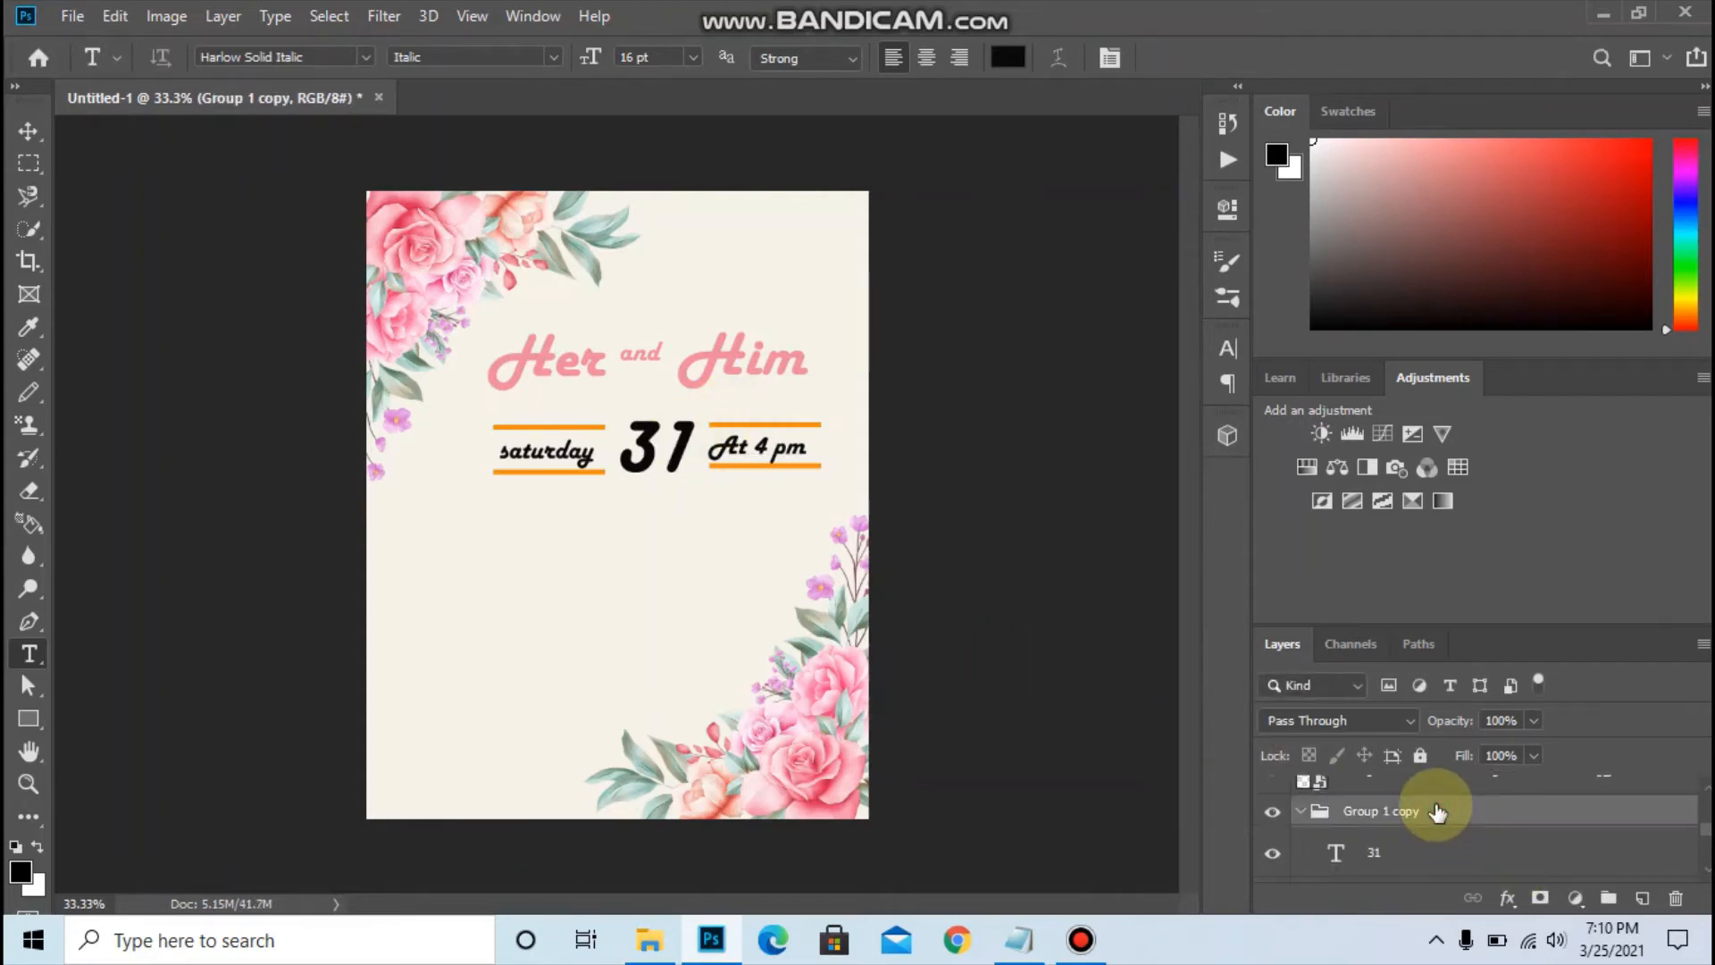
pyautogui.scroll(-2, 1437, 811)
pyautogui.scroll(-2, 1437, 811)
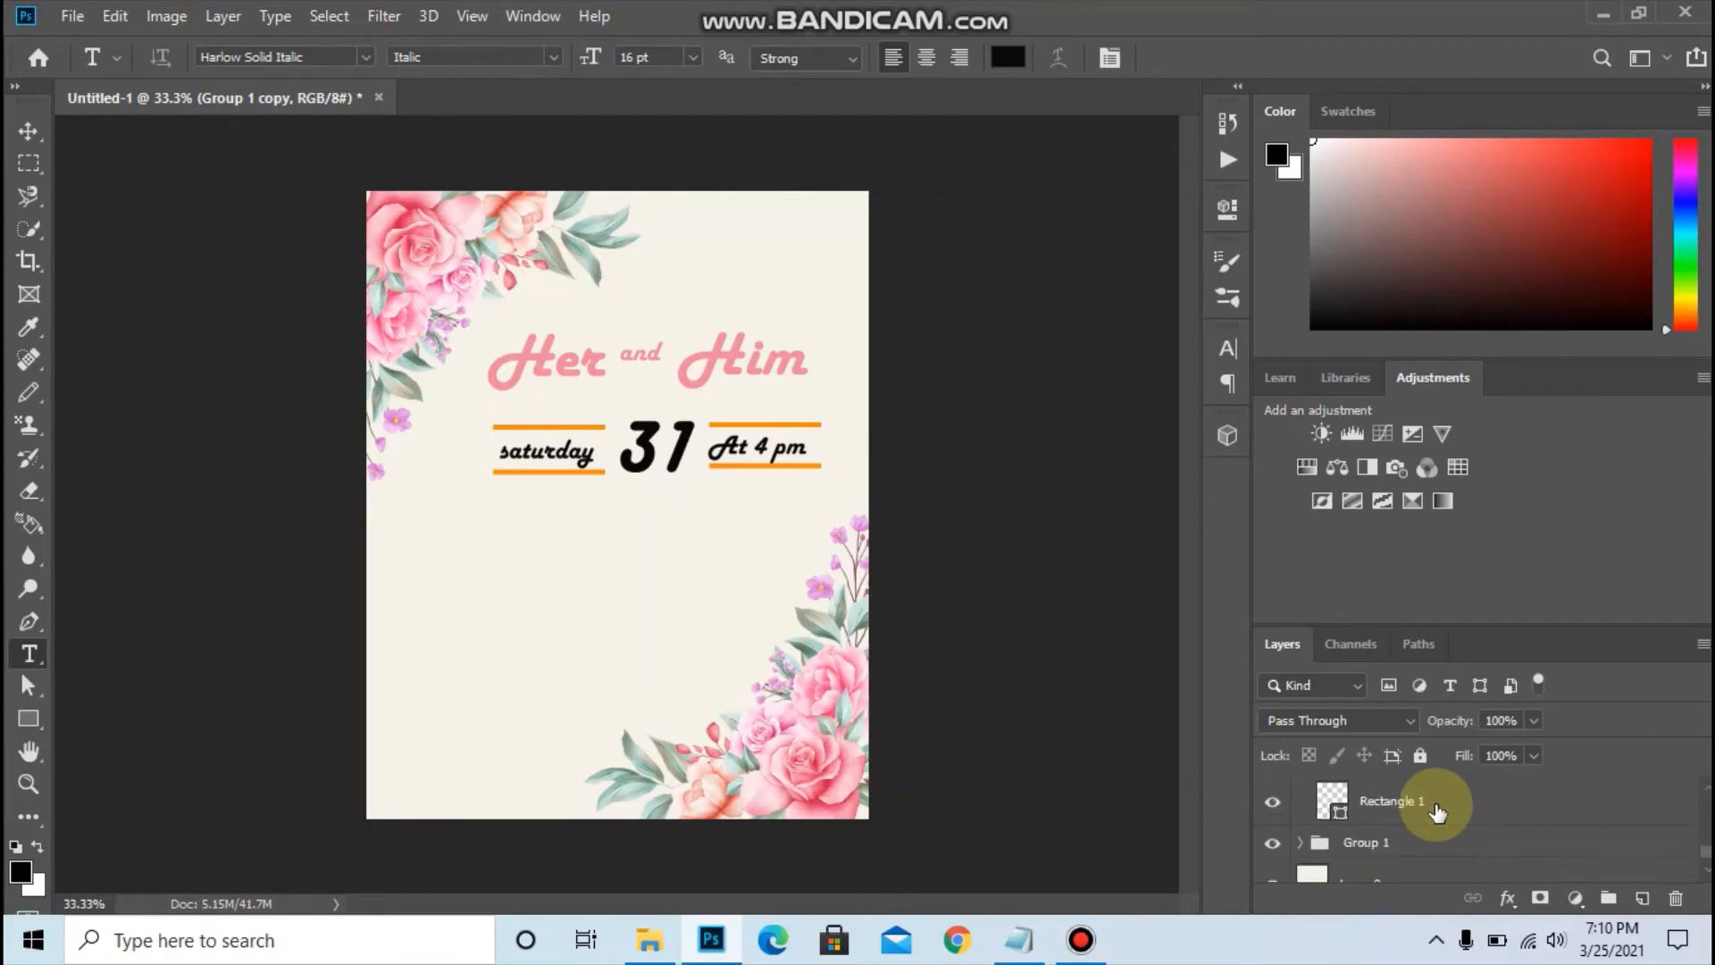
pyautogui.click(1388, 843)
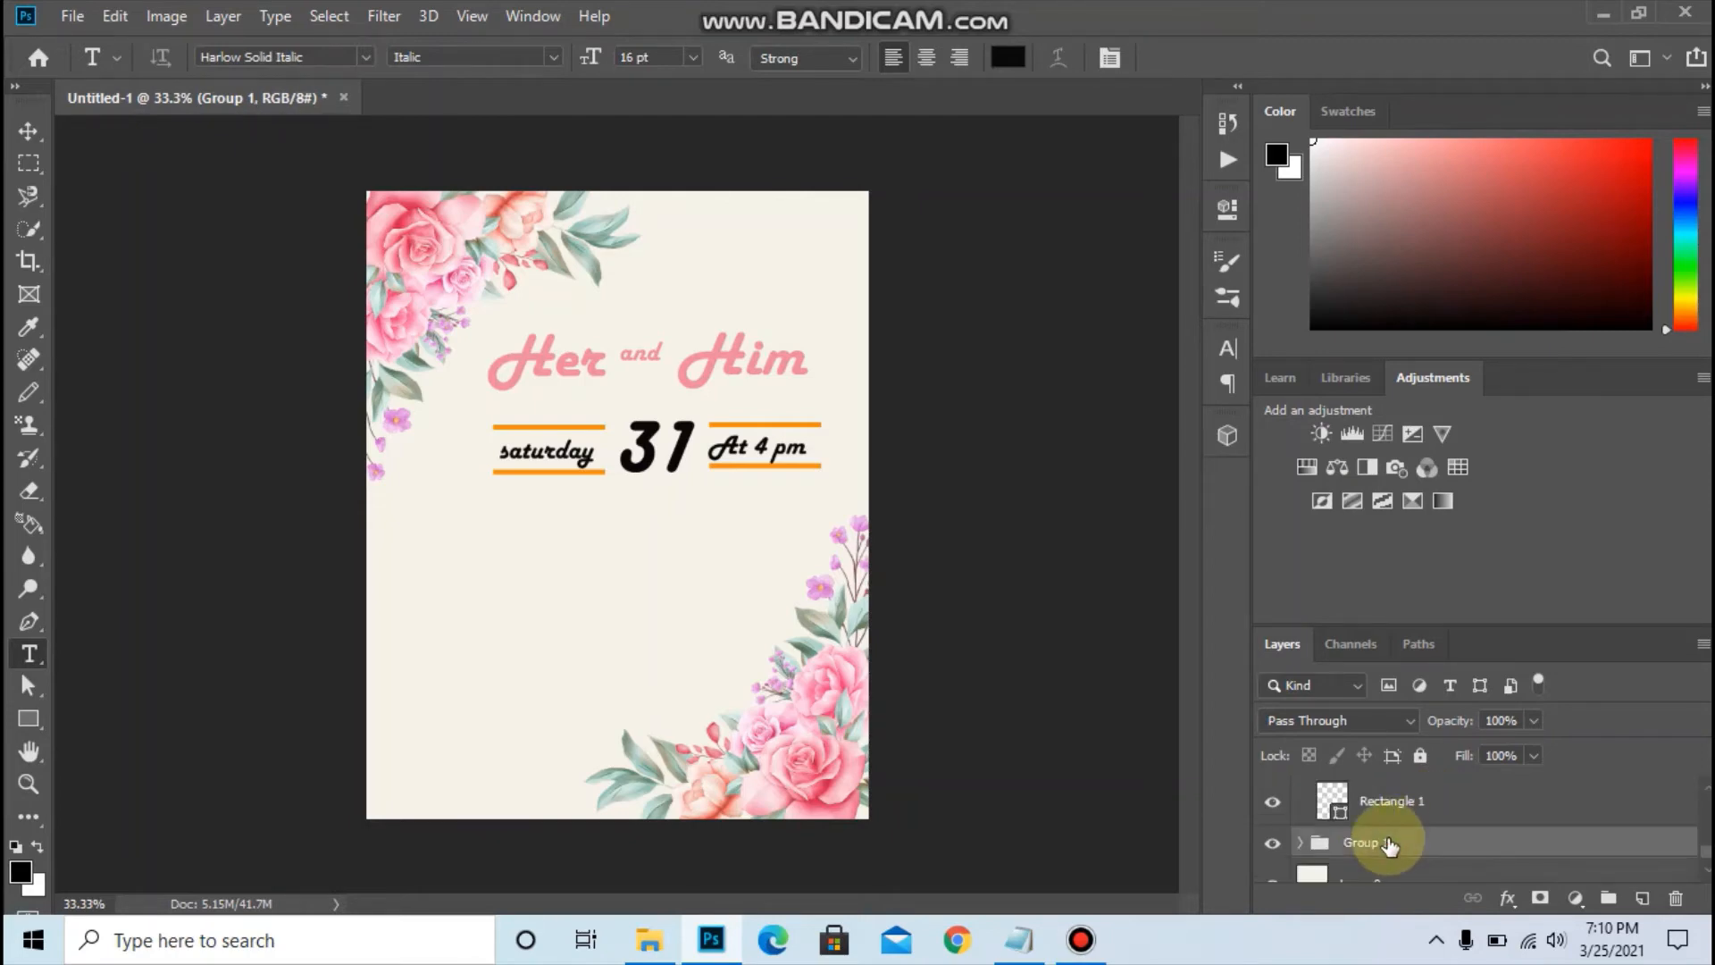
pyautogui.scroll(4, 1388, 844)
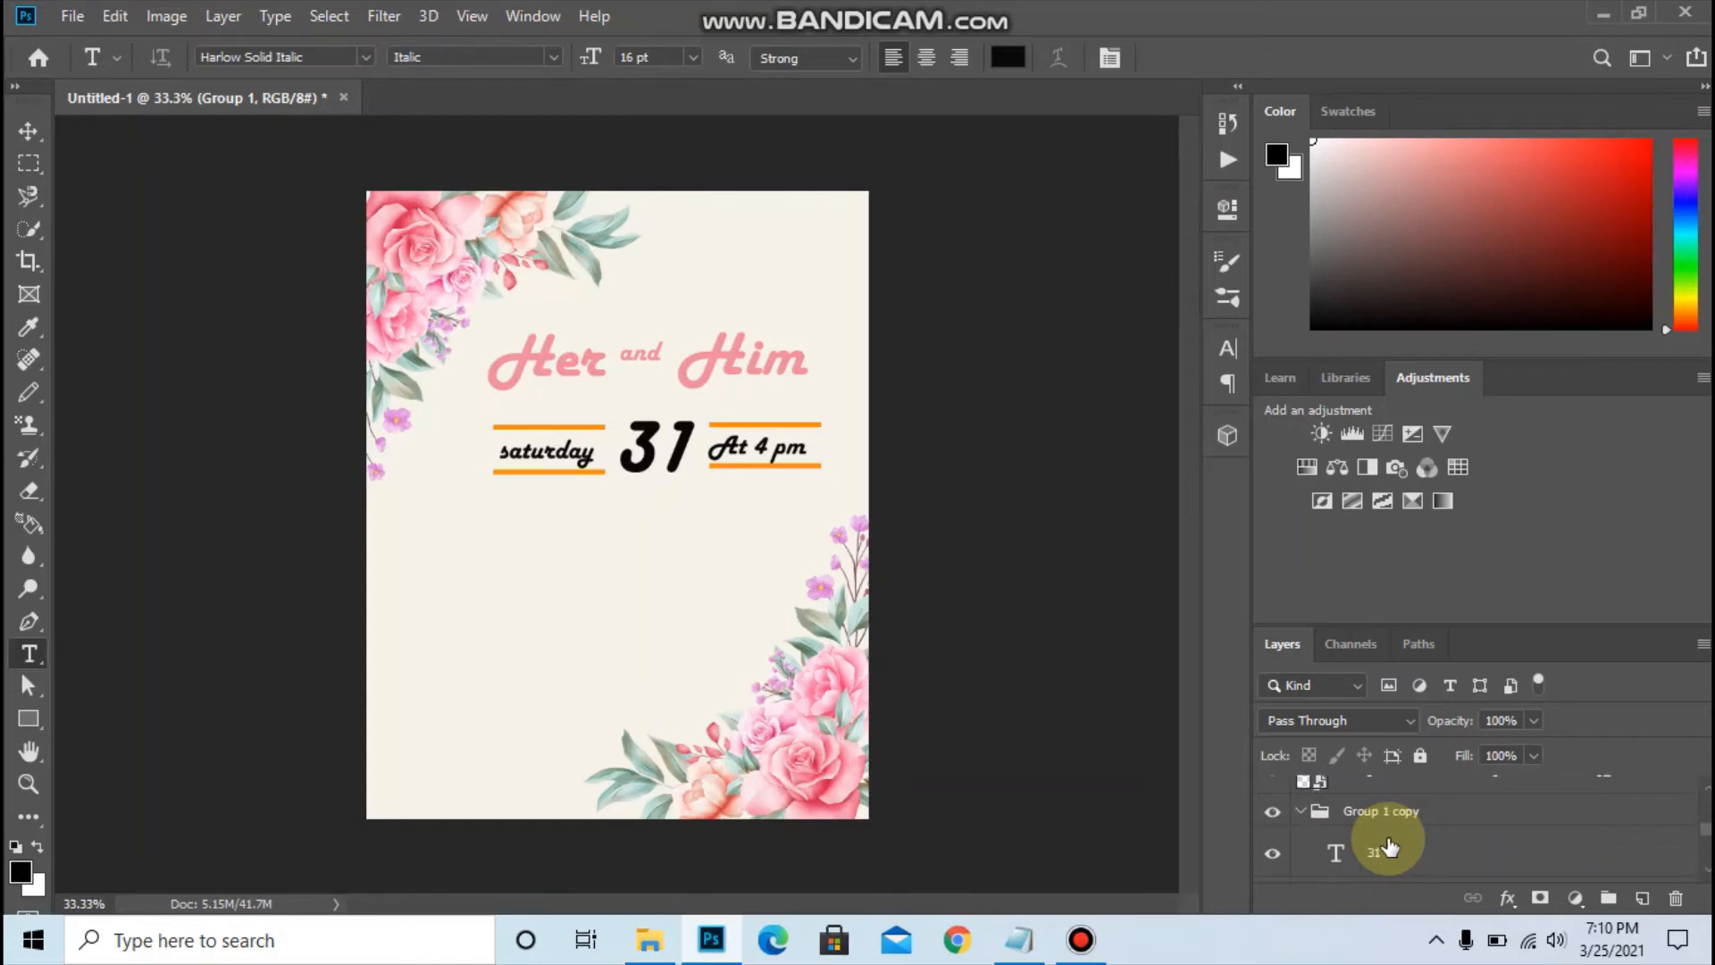
pyautogui.click(1375, 811)
pyautogui.hotkey('ctrl', 't')
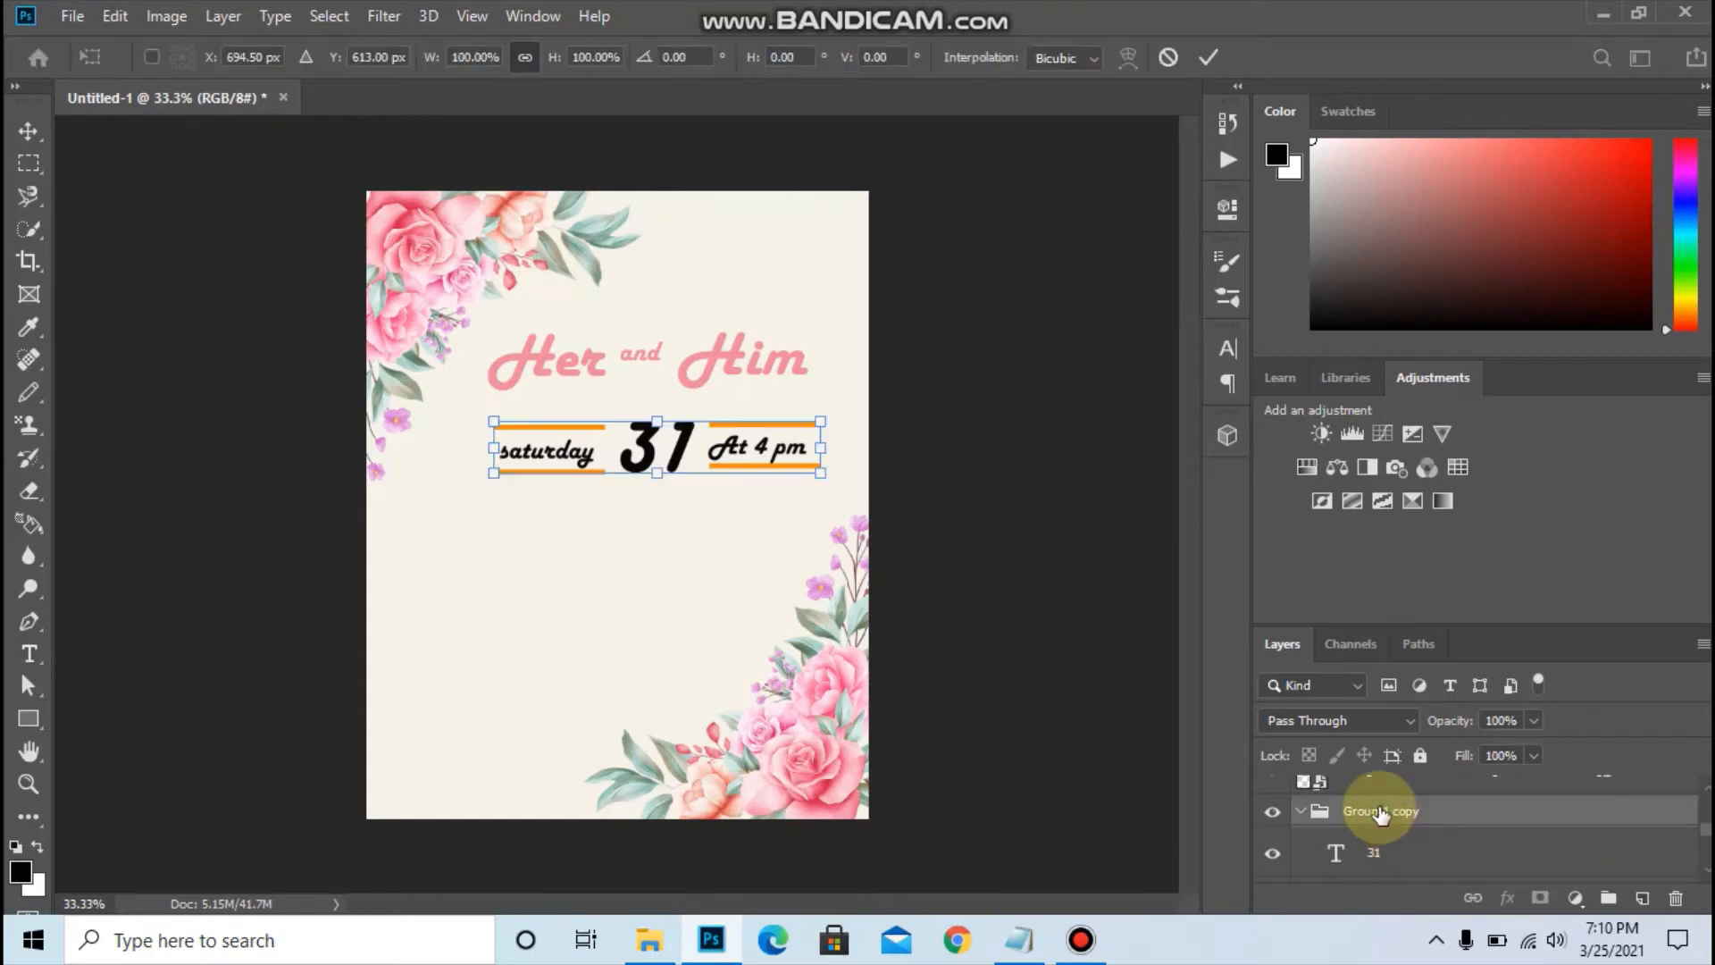
pyautogui.press('Down')
pyautogui.press('Down')
pyautogui.press('Down')
pyautogui.press('Down')
pyautogui.press('Down')
pyautogui.press('Down')
pyautogui.press('Down')
pyautogui.press('Down')
pyautogui.press('Down')
pyautogui.press('Down')
pyautogui.press('Down')
pyautogui.press('Down')
pyautogui.press('Down')
pyautogui.press('Down')
pyautogui.press('Down')
pyautogui.press('Down')
pyautogui.press('Down')
pyautogui.press('Down')
pyautogui.press('Down')
pyautogui.press('Down')
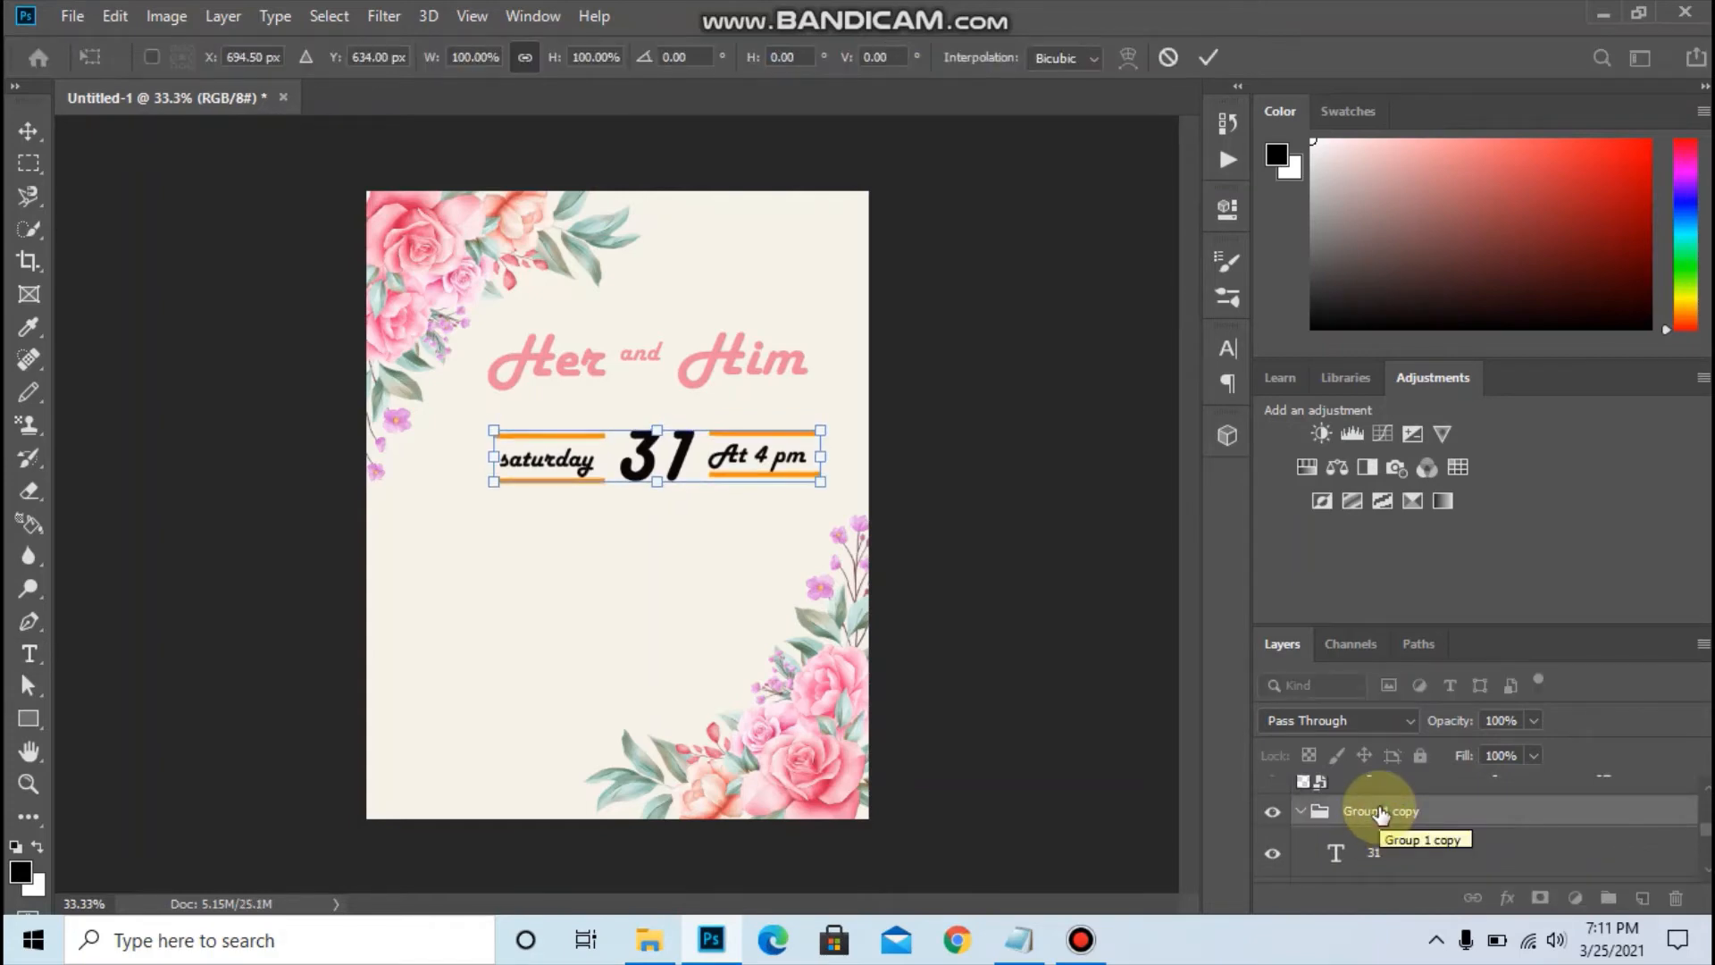
pyautogui.press('Down')
pyautogui.press('Down')
pyautogui.press('Down')
pyautogui.press('Down')
pyautogui.press('Down')
pyautogui.press('Down')
pyautogui.press('Down')
pyautogui.press('Down')
pyautogui.press('Down')
pyautogui.press('Down')
pyautogui.press('Down')
pyautogui.press('Down')
pyautogui.press('Down')
pyautogui.press('Down')
pyautogui.press('Down')
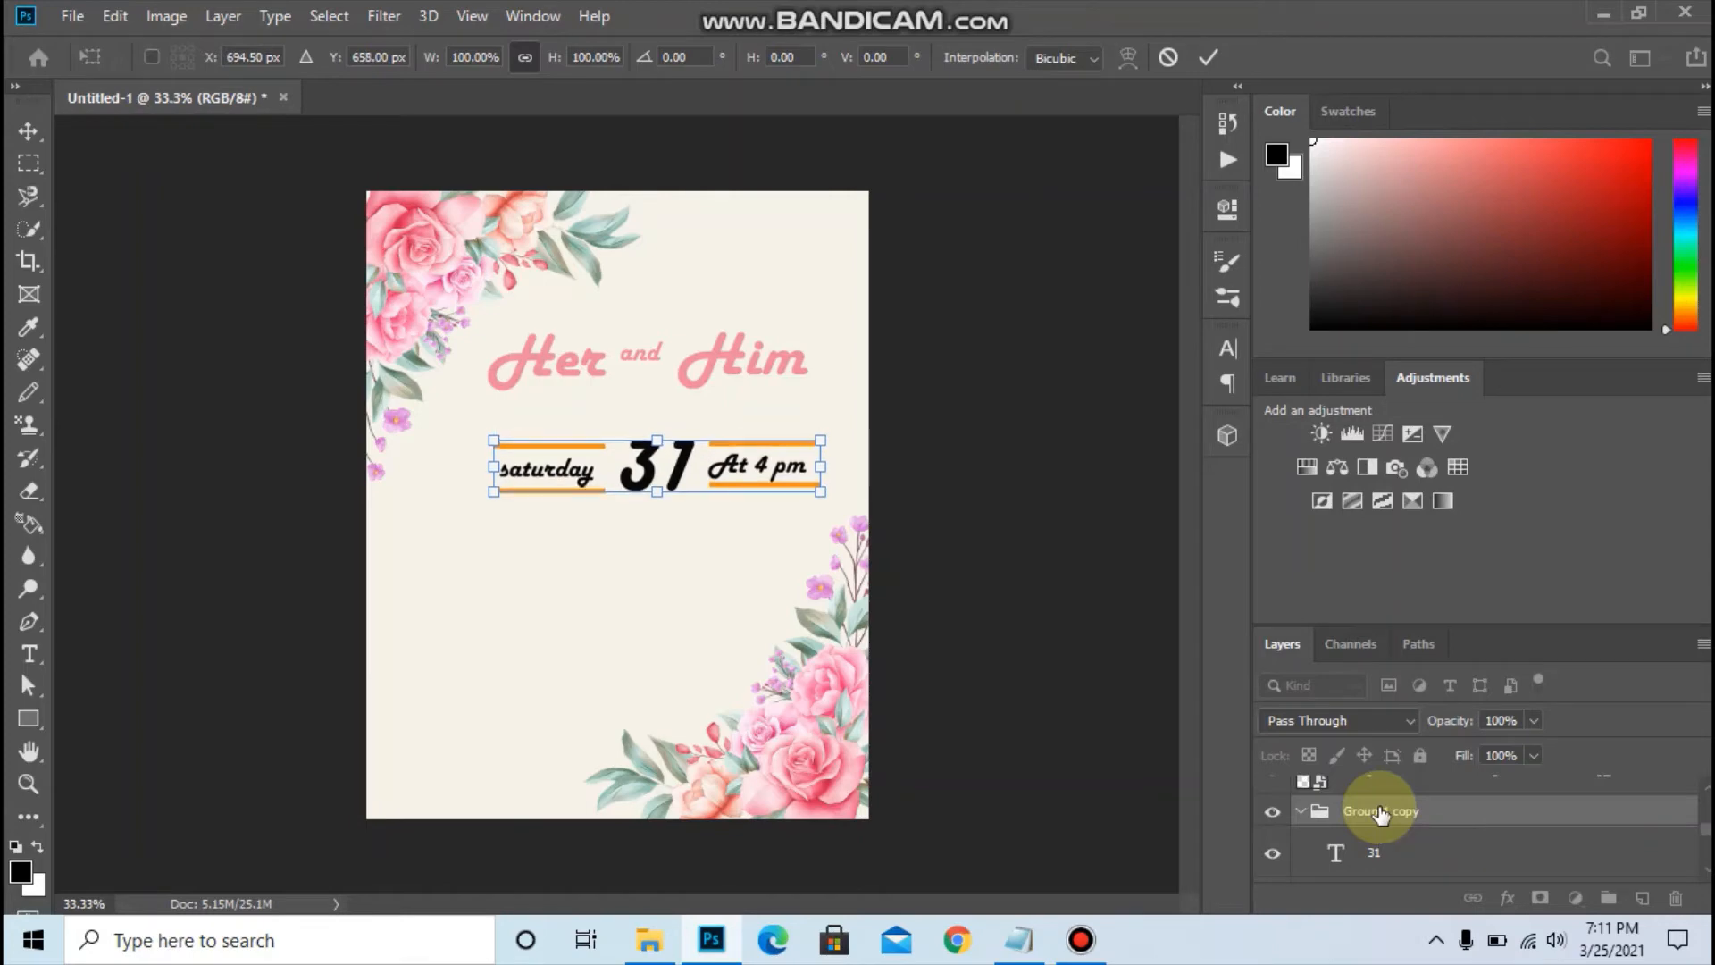
pyautogui.press('Down')
pyautogui.press('Down')
pyautogui.press('Down')
pyautogui.press('Down')
pyautogui.press('Down')
pyautogui.press('Down')
pyautogui.press('Down')
pyautogui.press('Down')
pyautogui.press('Down')
pyautogui.press('Down')
pyautogui.press('Down')
pyautogui.press('Down')
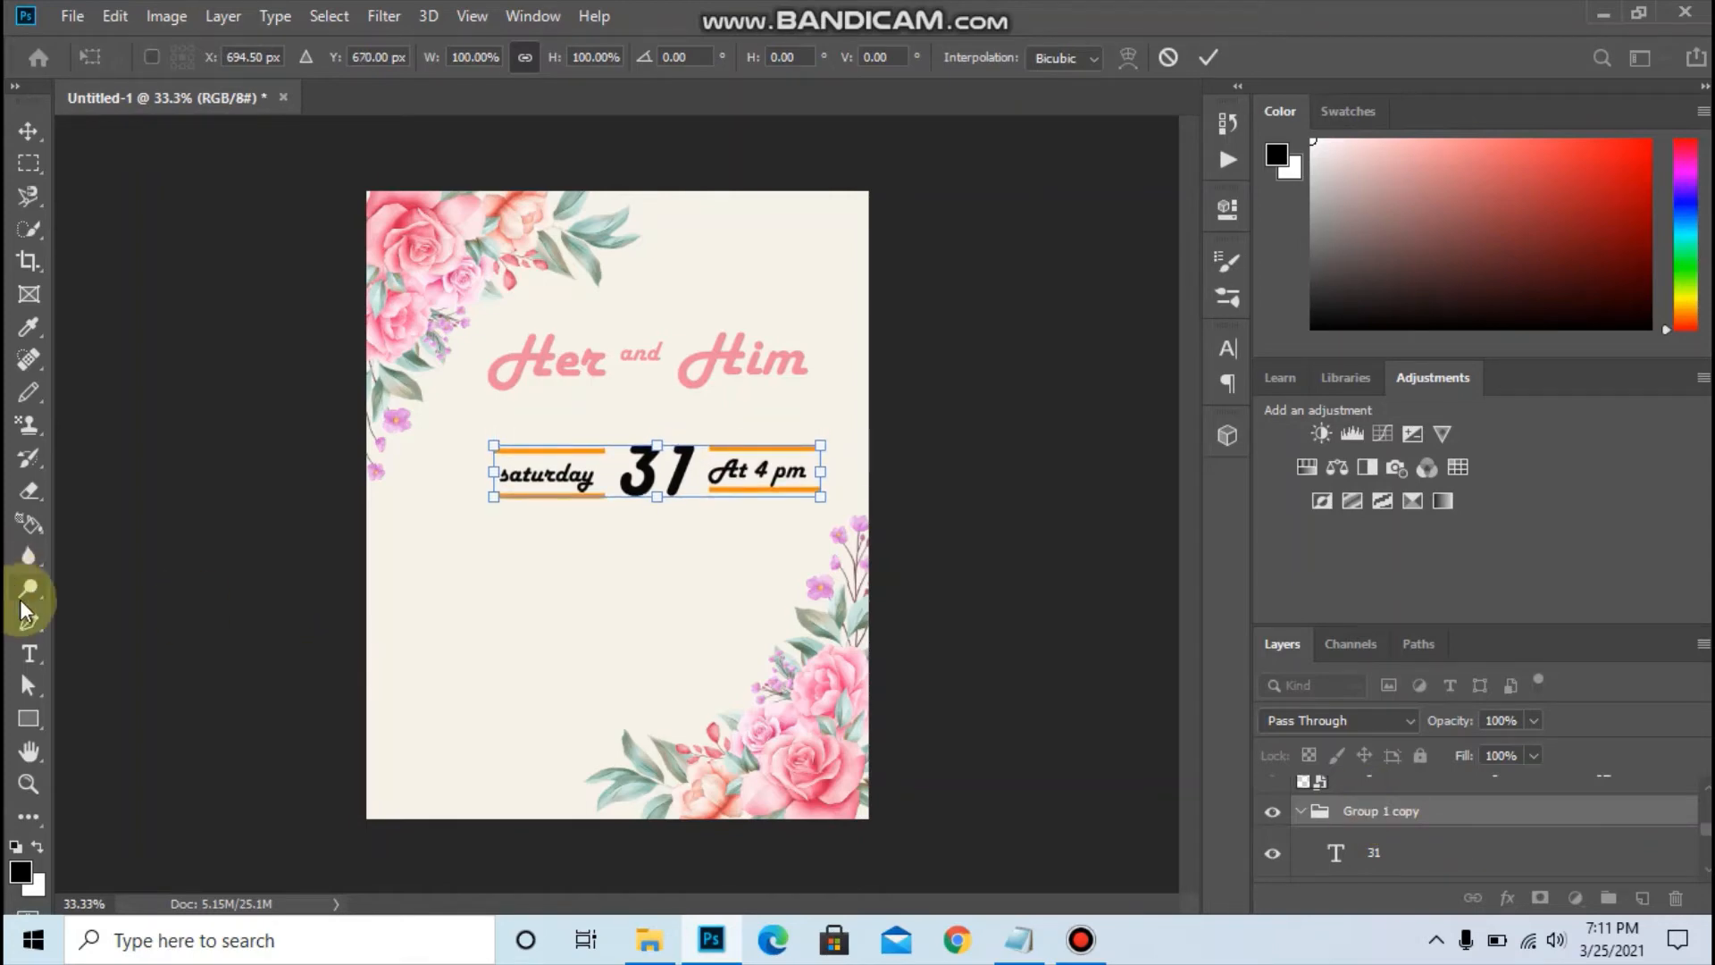
# Step: Add a new text layer reading "july" between the names and the "31"
pyautogui.click(28, 658)
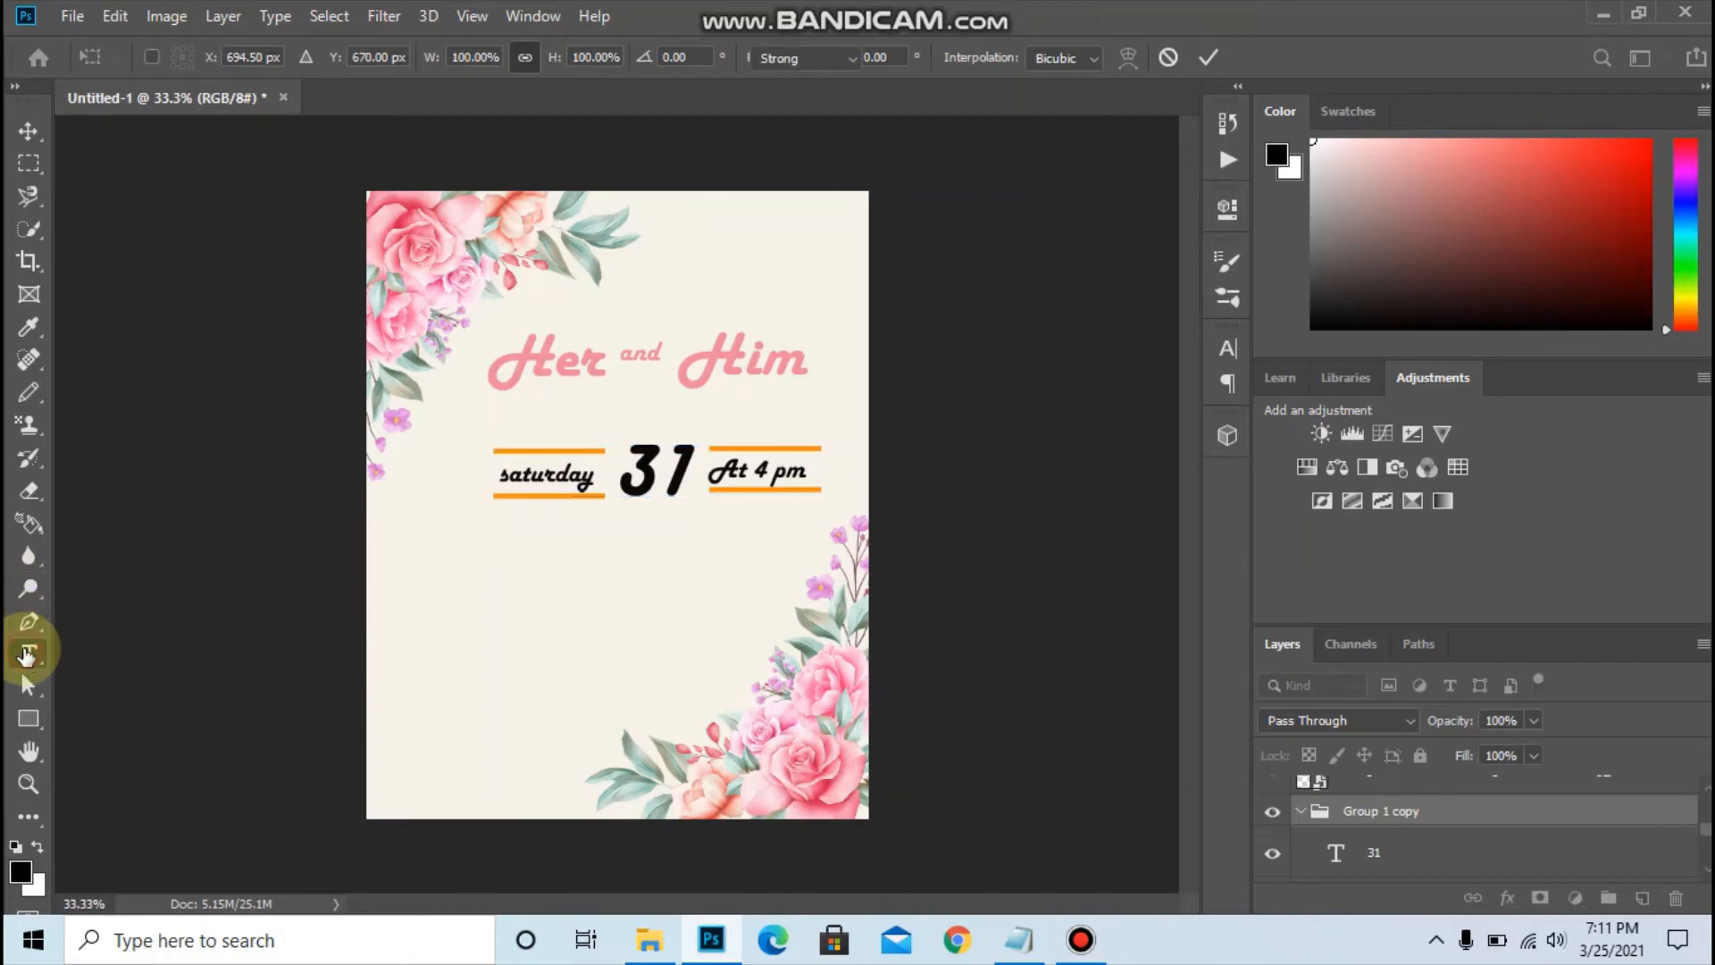
pyautogui.click(630, 421)
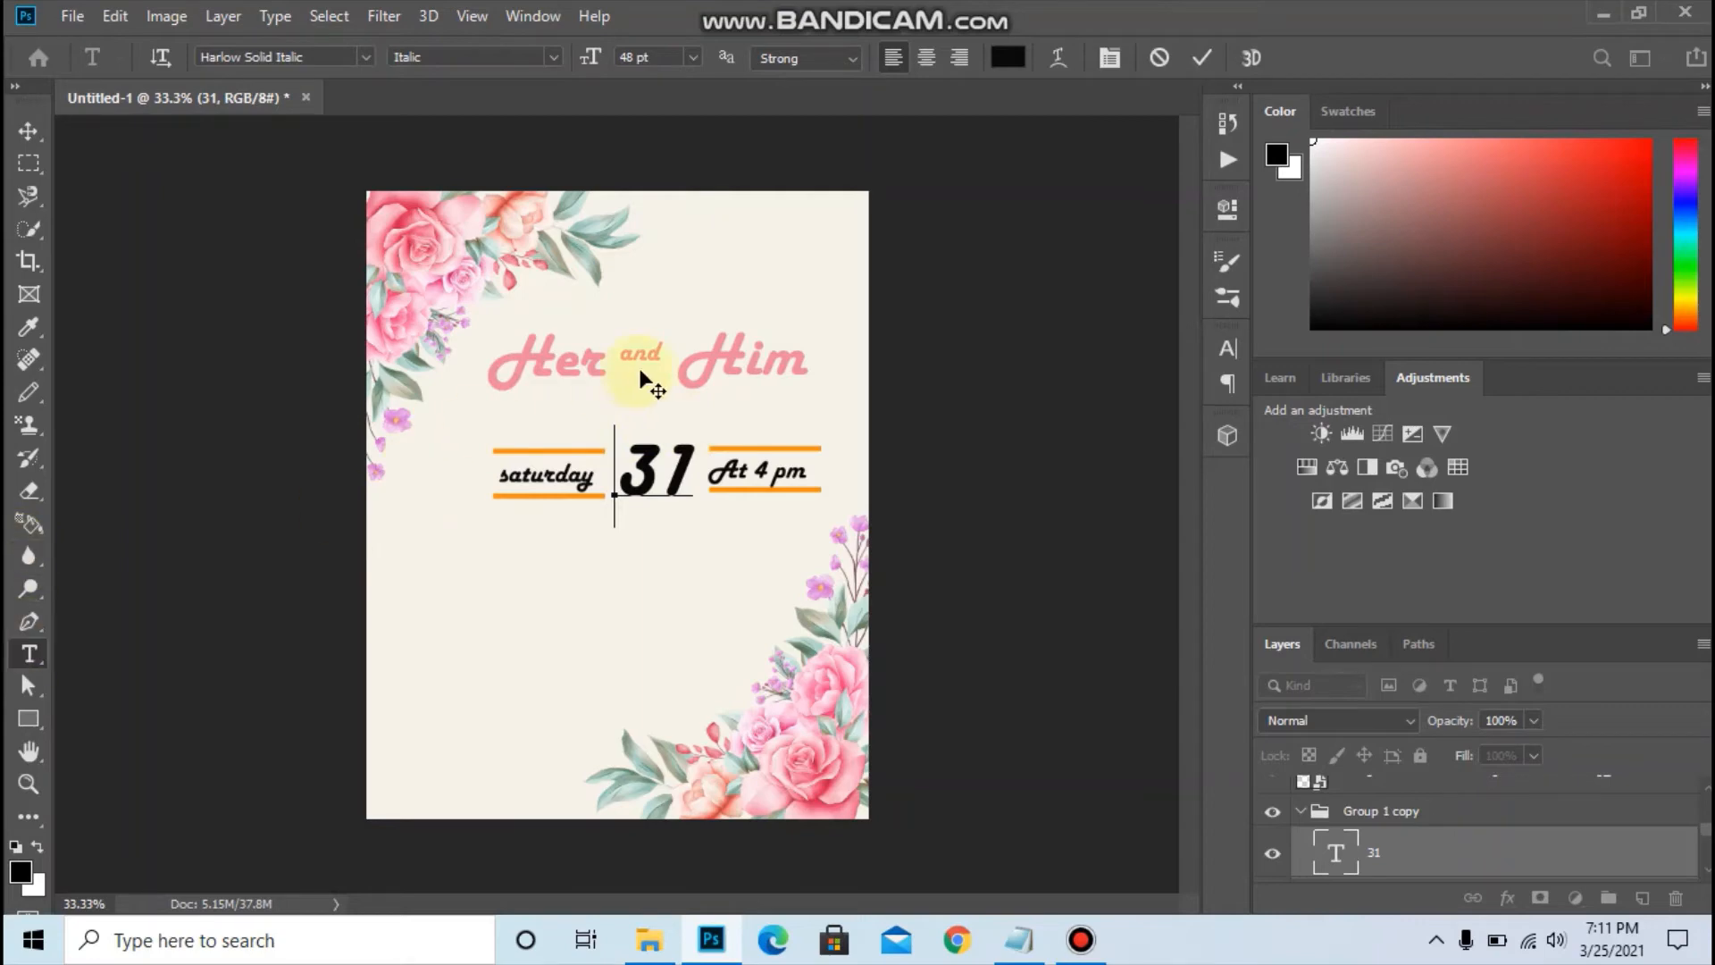
pyautogui.click(1187, 63)
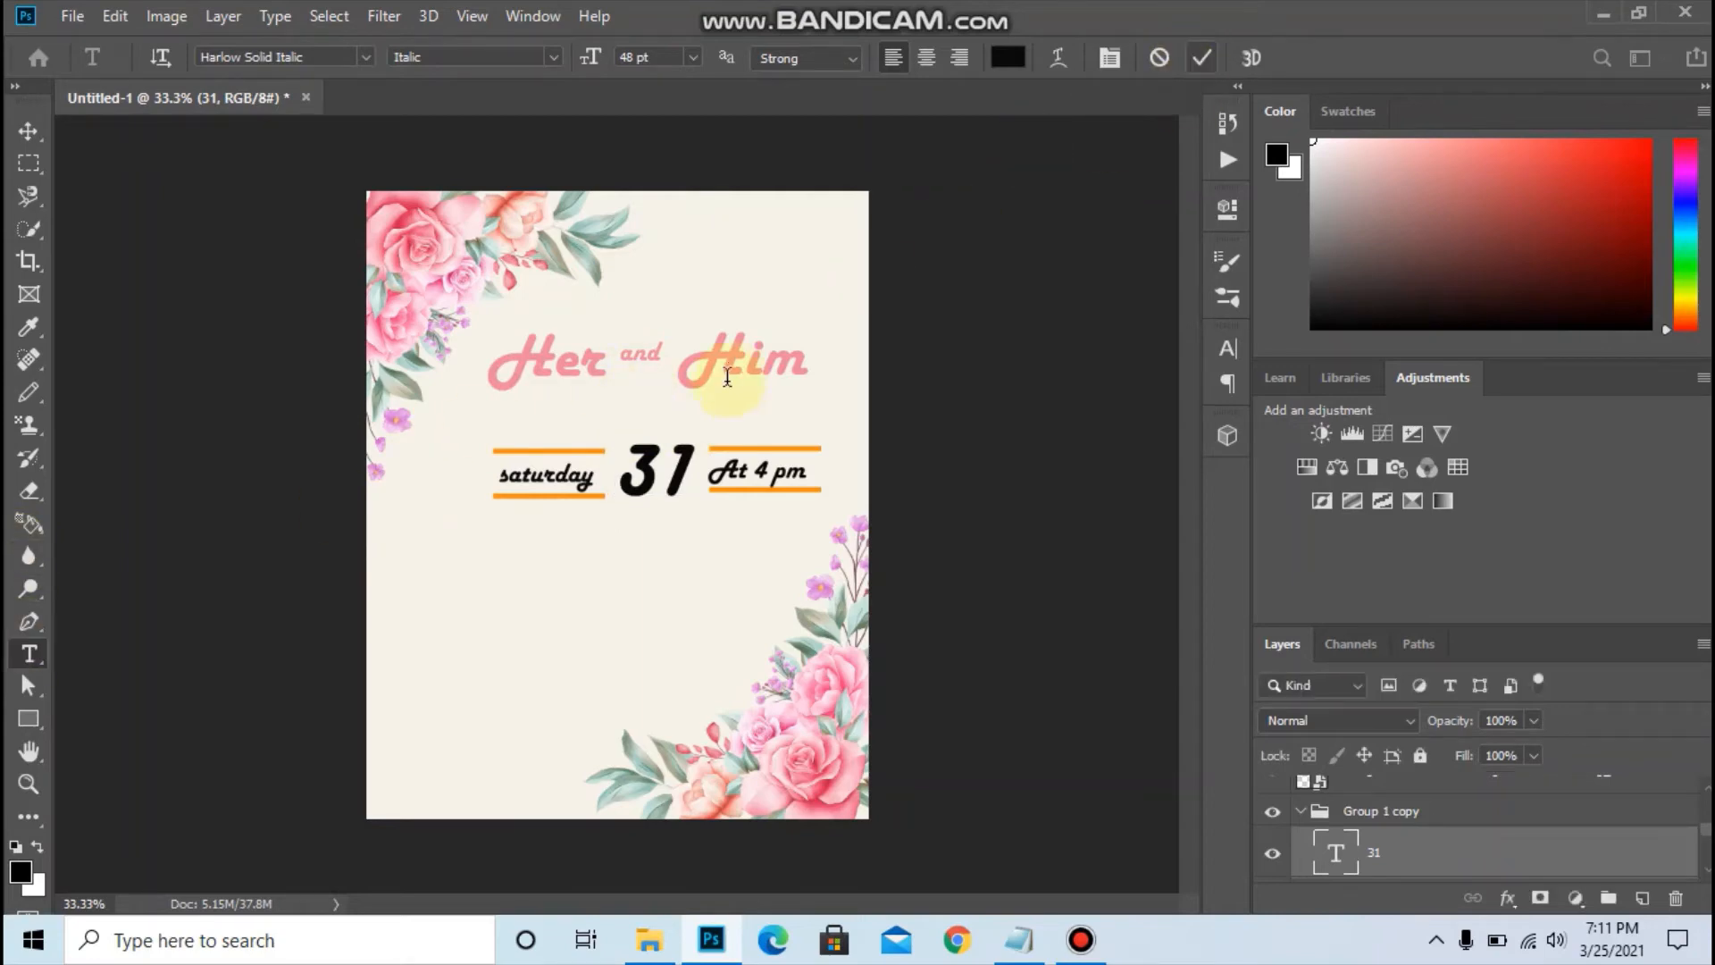
pyautogui.click(606, 413)
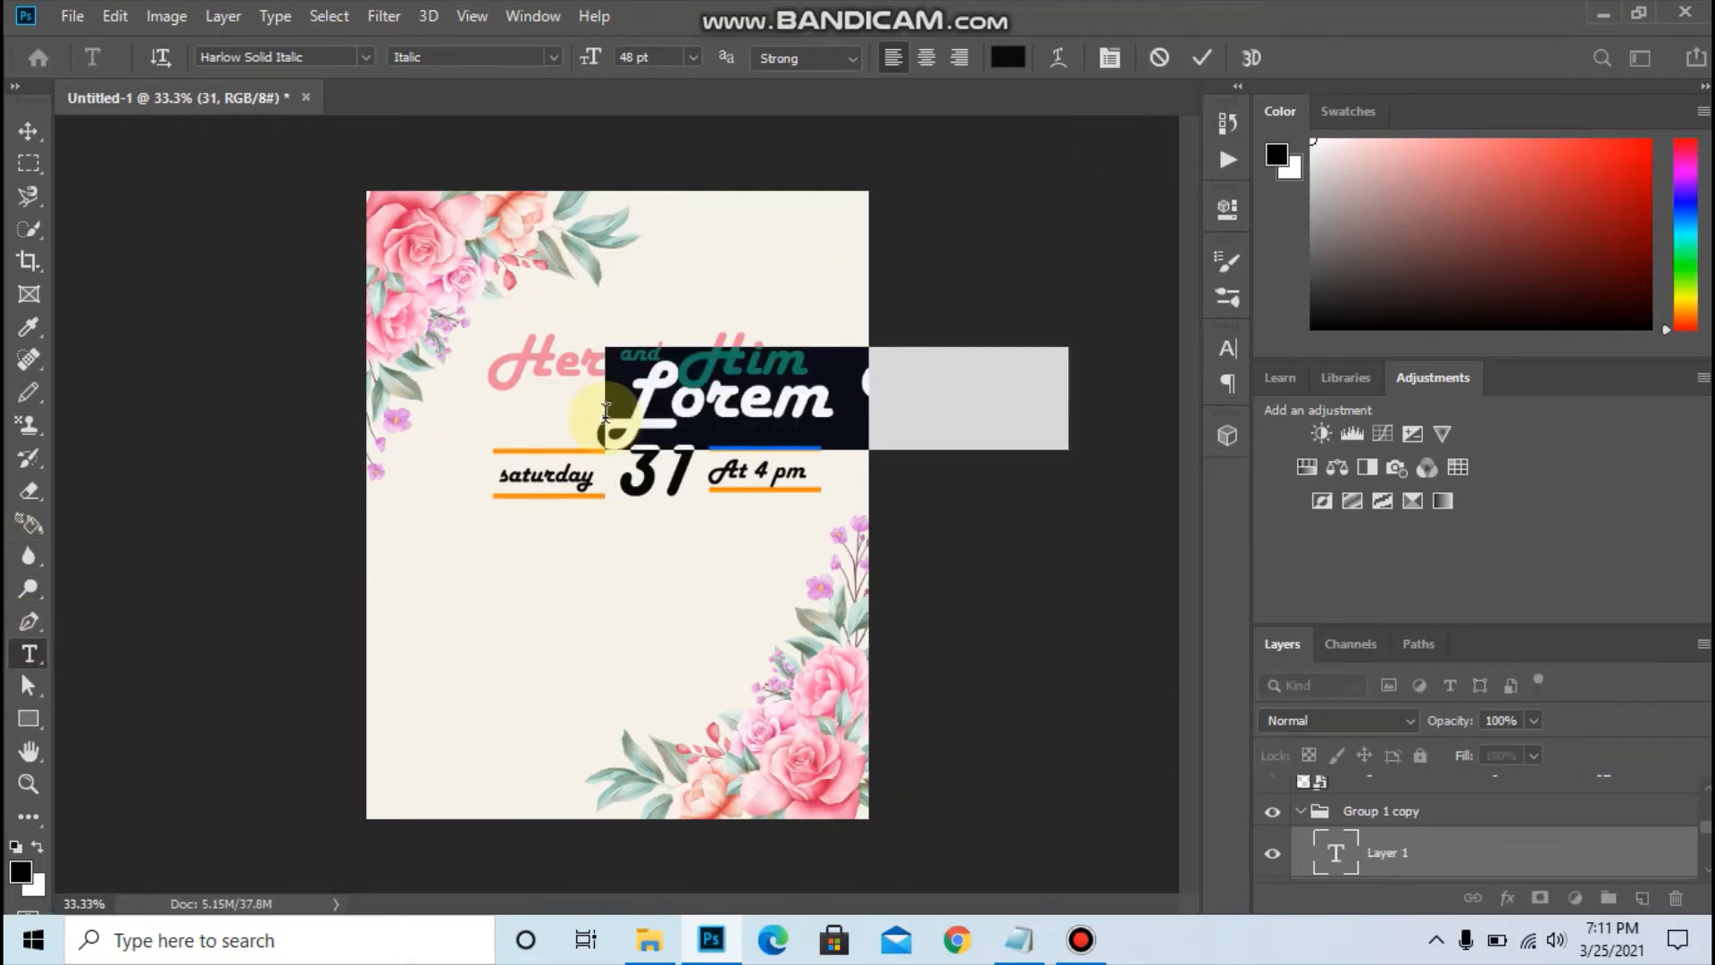
pyautogui.write('july')
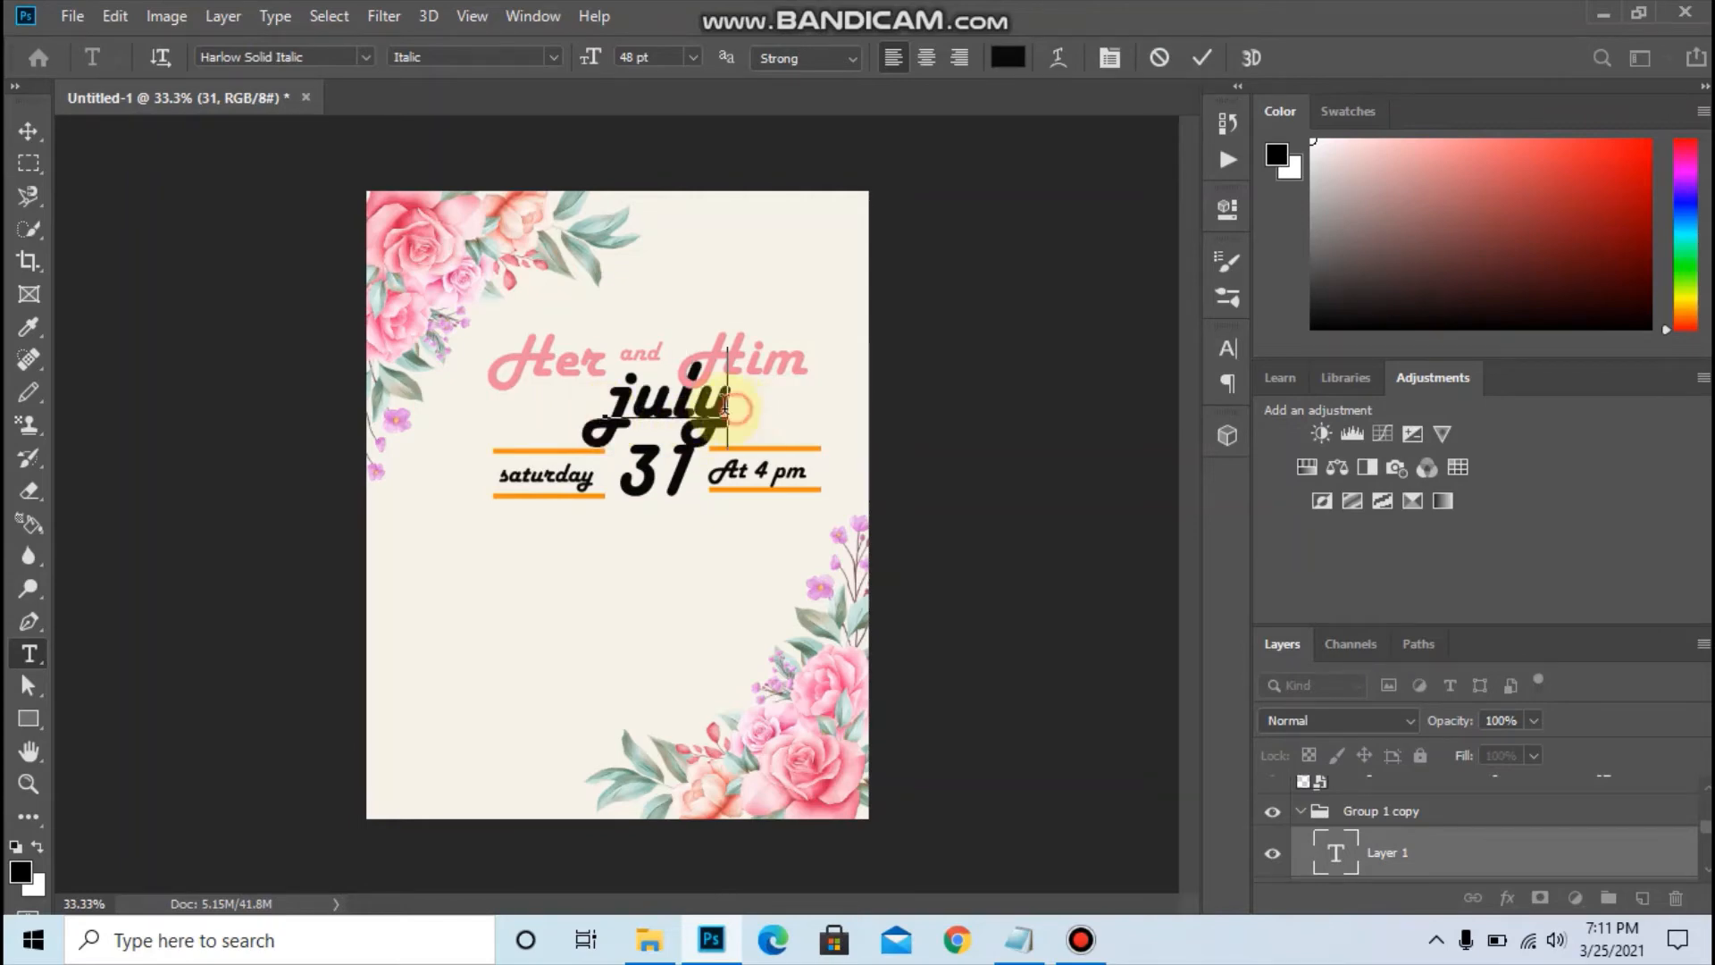
# Step: Set the "july" text to 16 pt and commit the text layer
pyautogui.moveTo(728, 403); pyautogui.dragTo(601, 398)
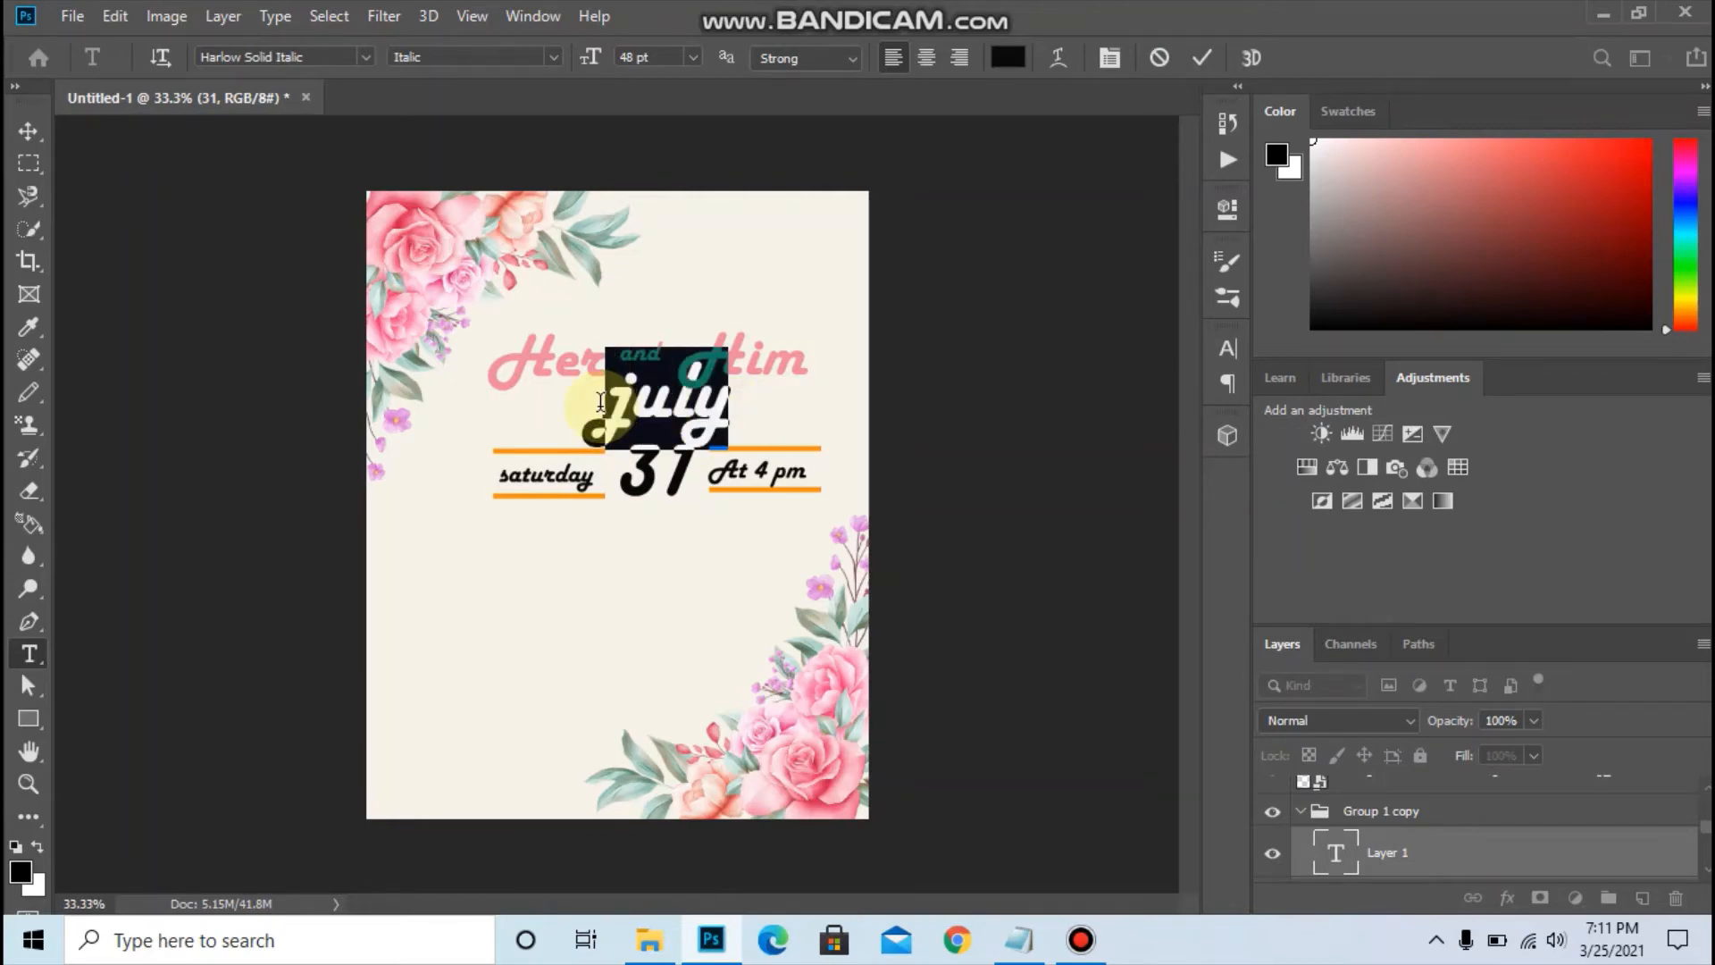
pyautogui.click(693, 58)
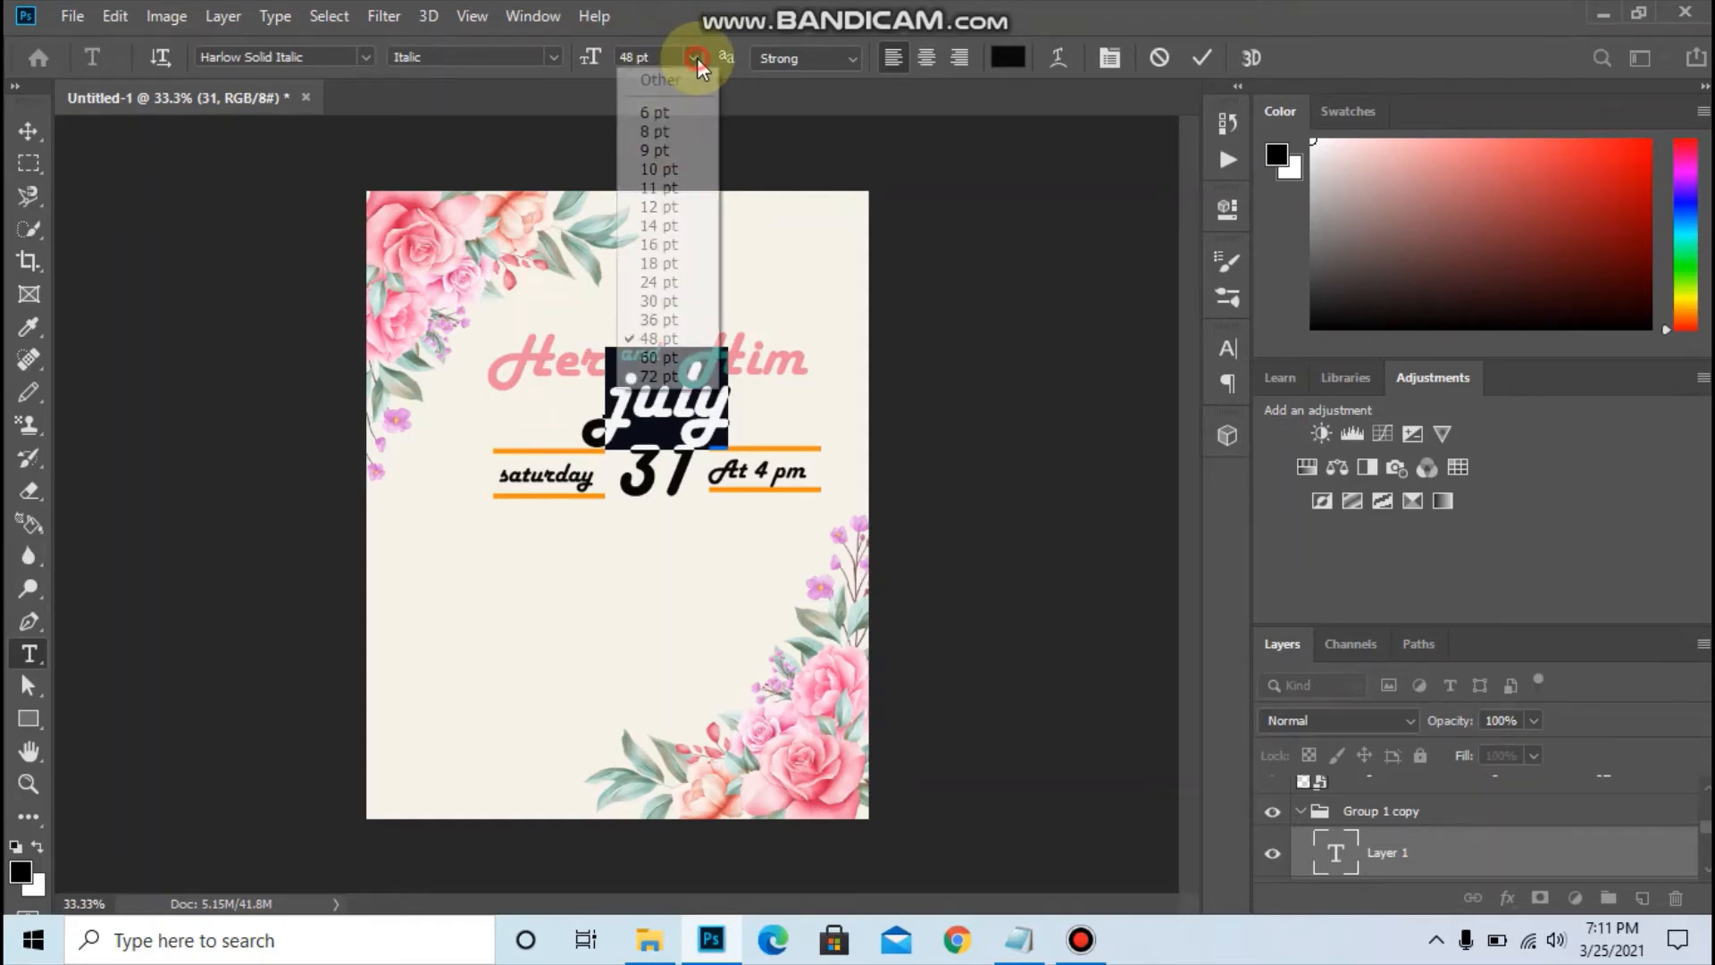
pyautogui.click(662, 227)
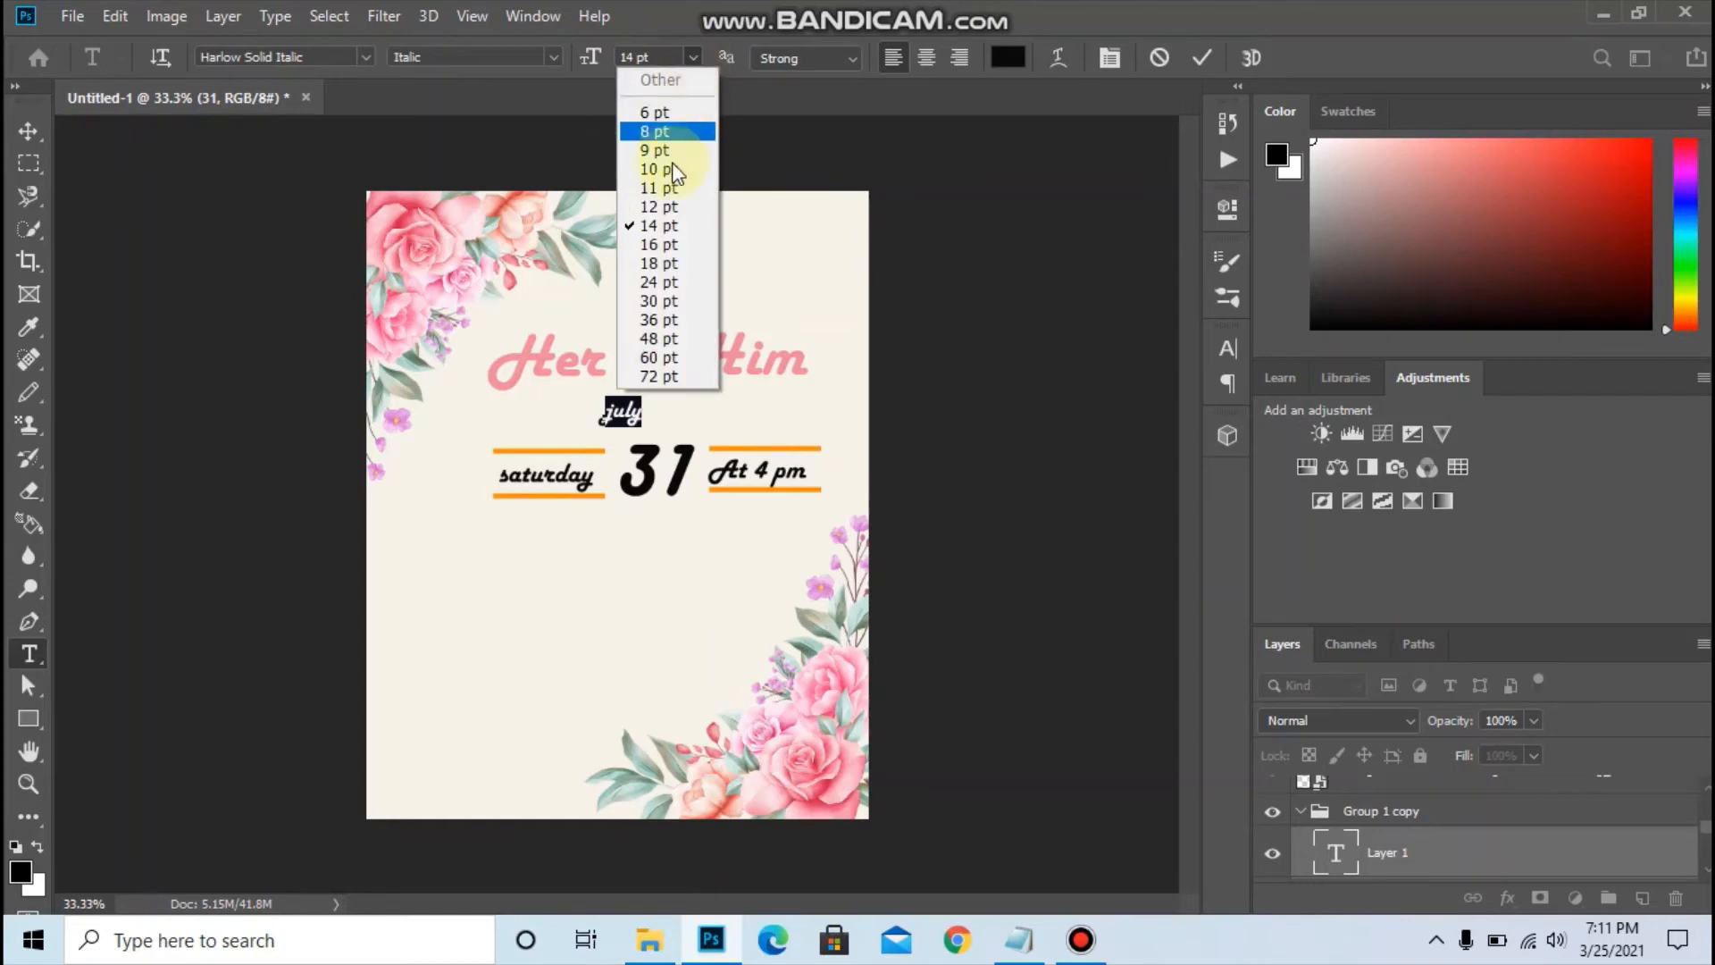
pyautogui.click(659, 246)
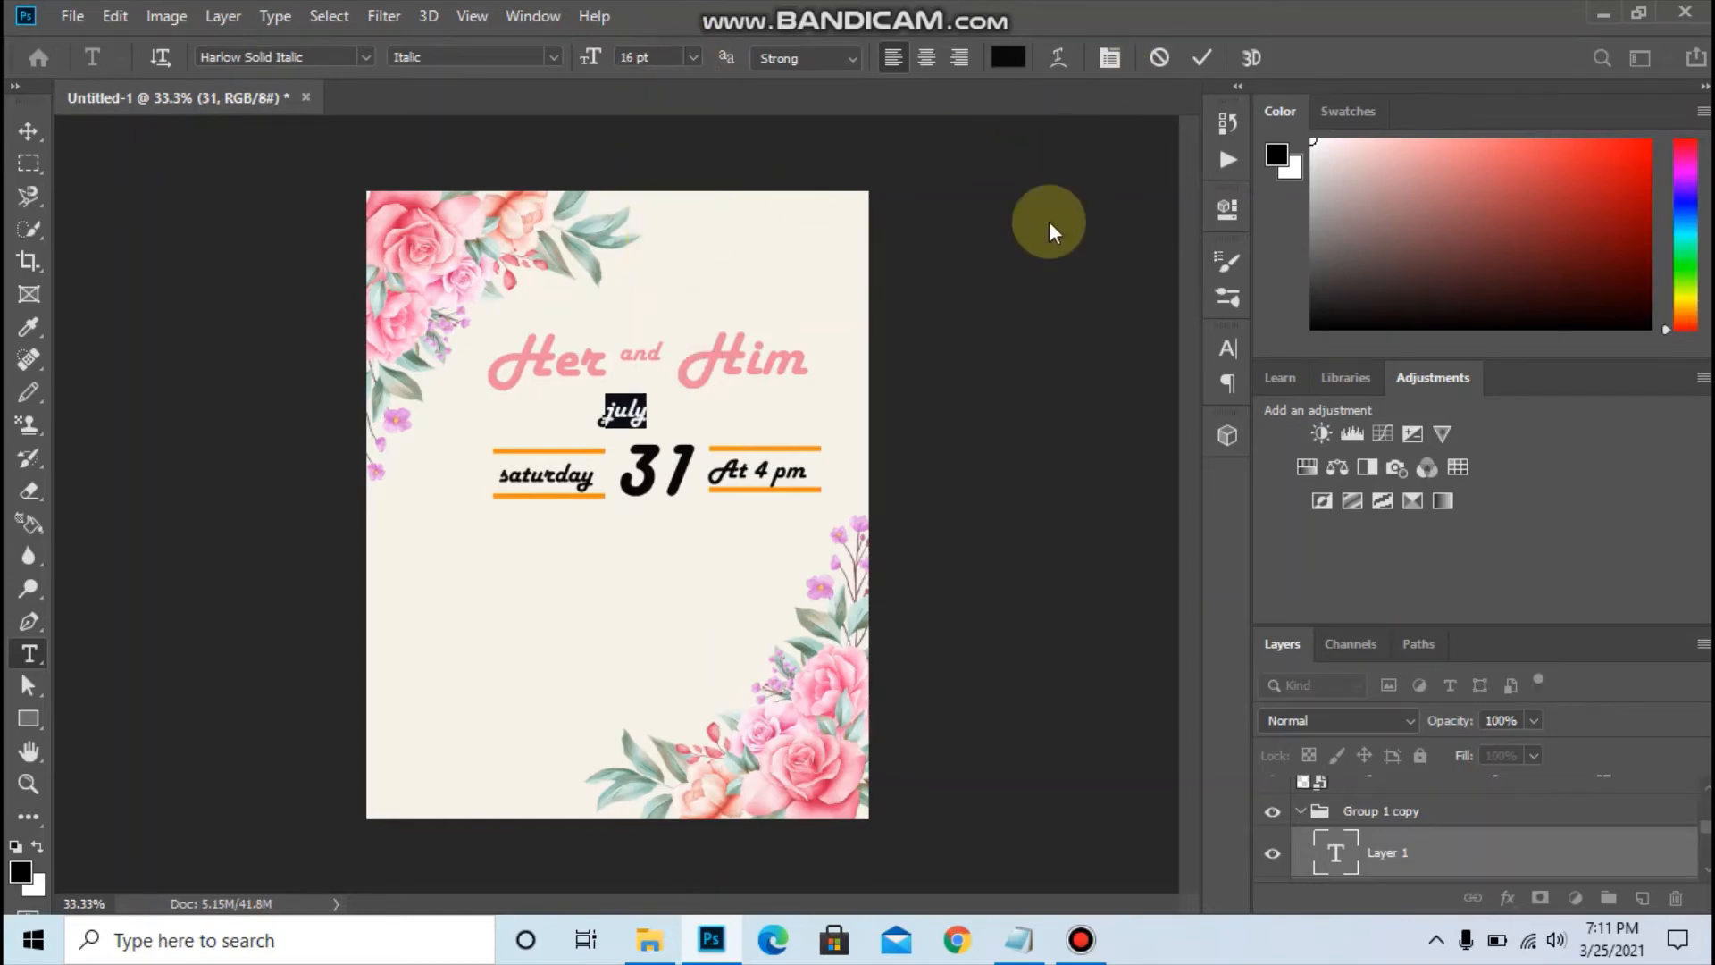
pyautogui.hotkey('ctrl', 't')
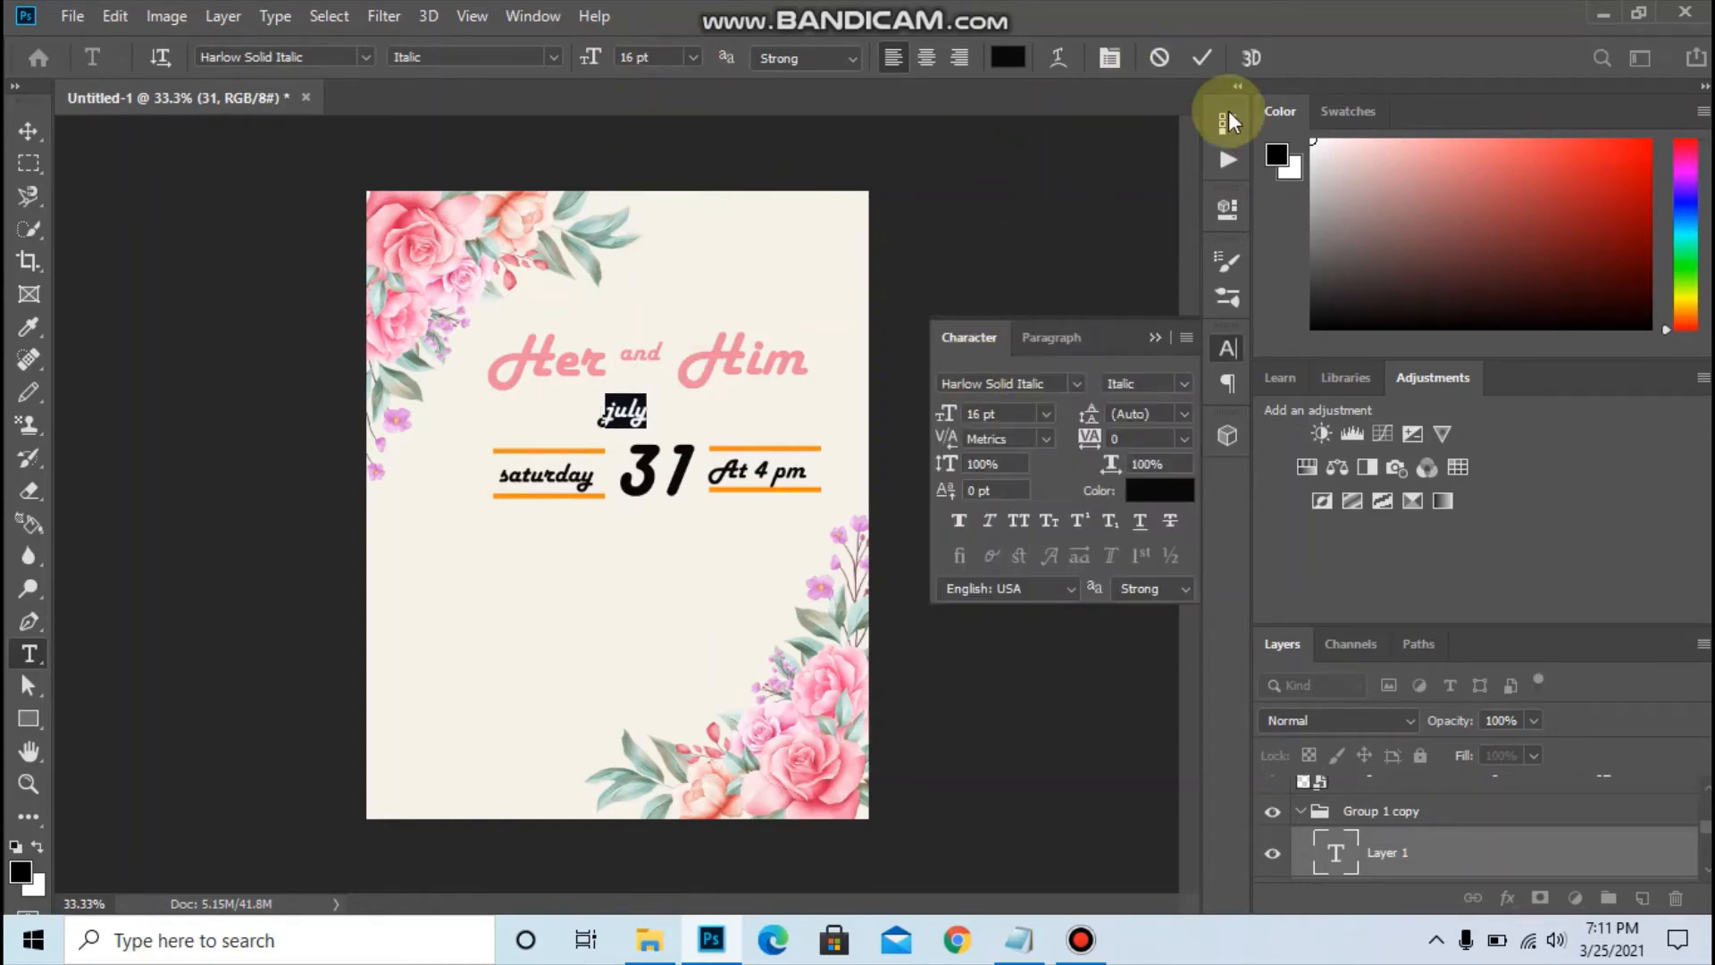
pyautogui.click(1190, 71)
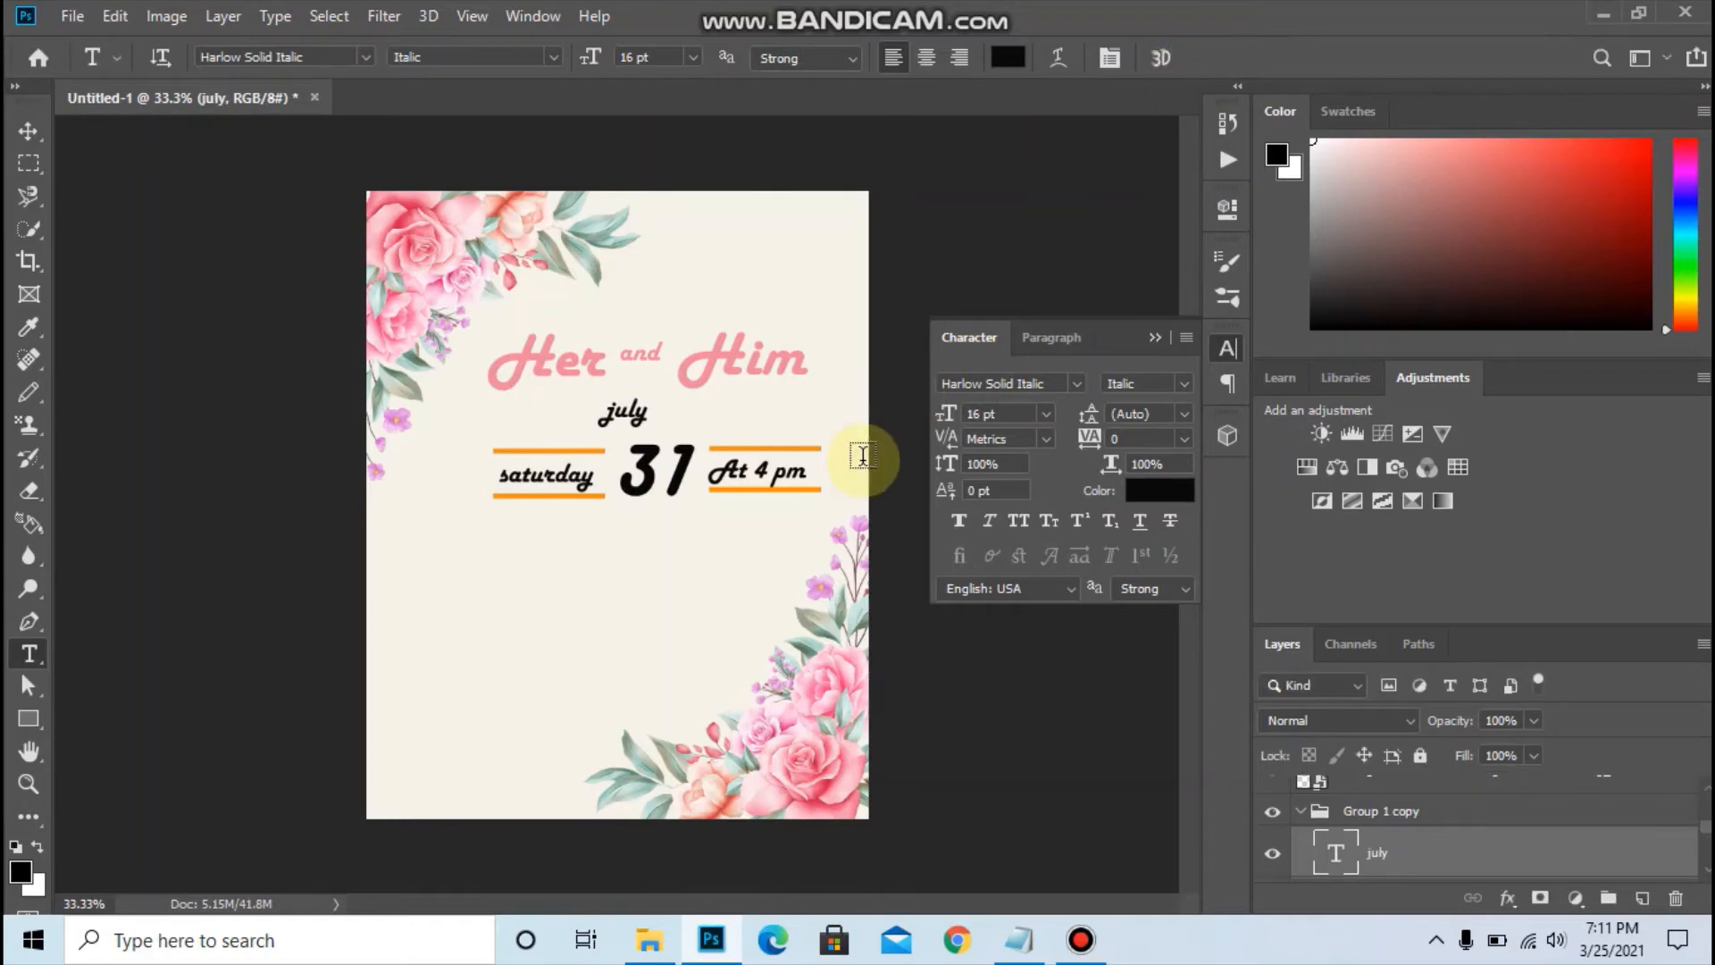
# Step: Move the "july" text so it sits centred above "31", and collapse the character settings
pyautogui.click(28, 132)
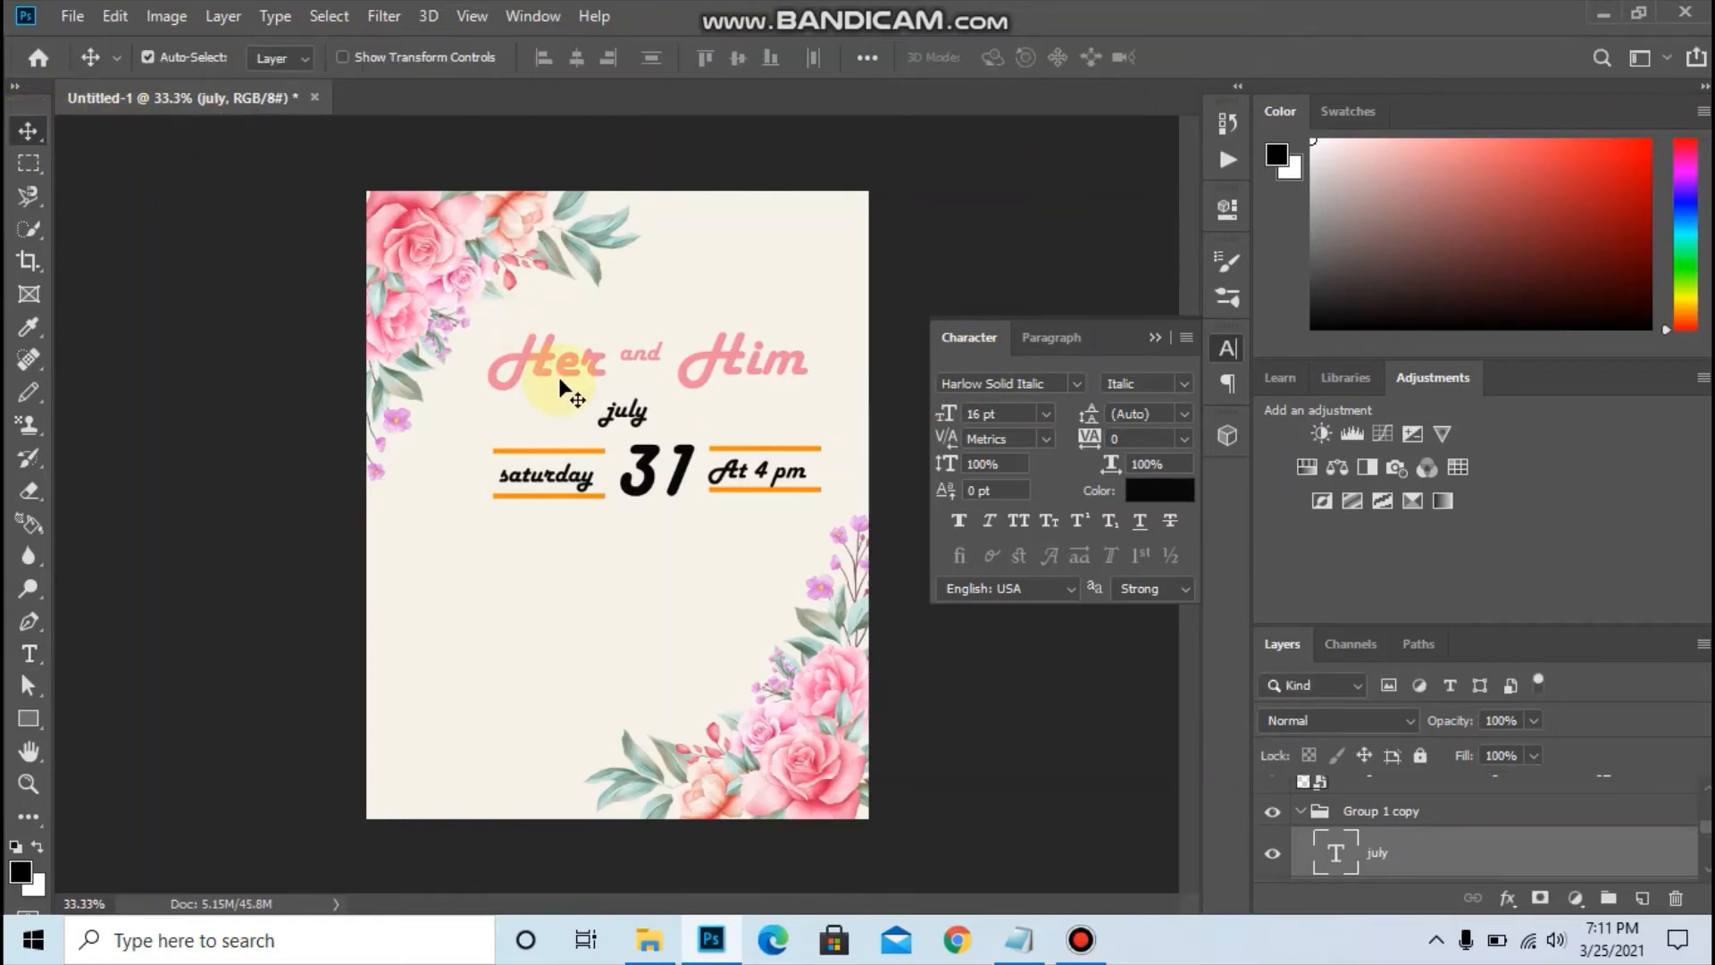
pyautogui.click(618, 418)
pyautogui.moveTo(618, 418); pyautogui.dragTo(654, 417)
pyautogui.click(1155, 338)
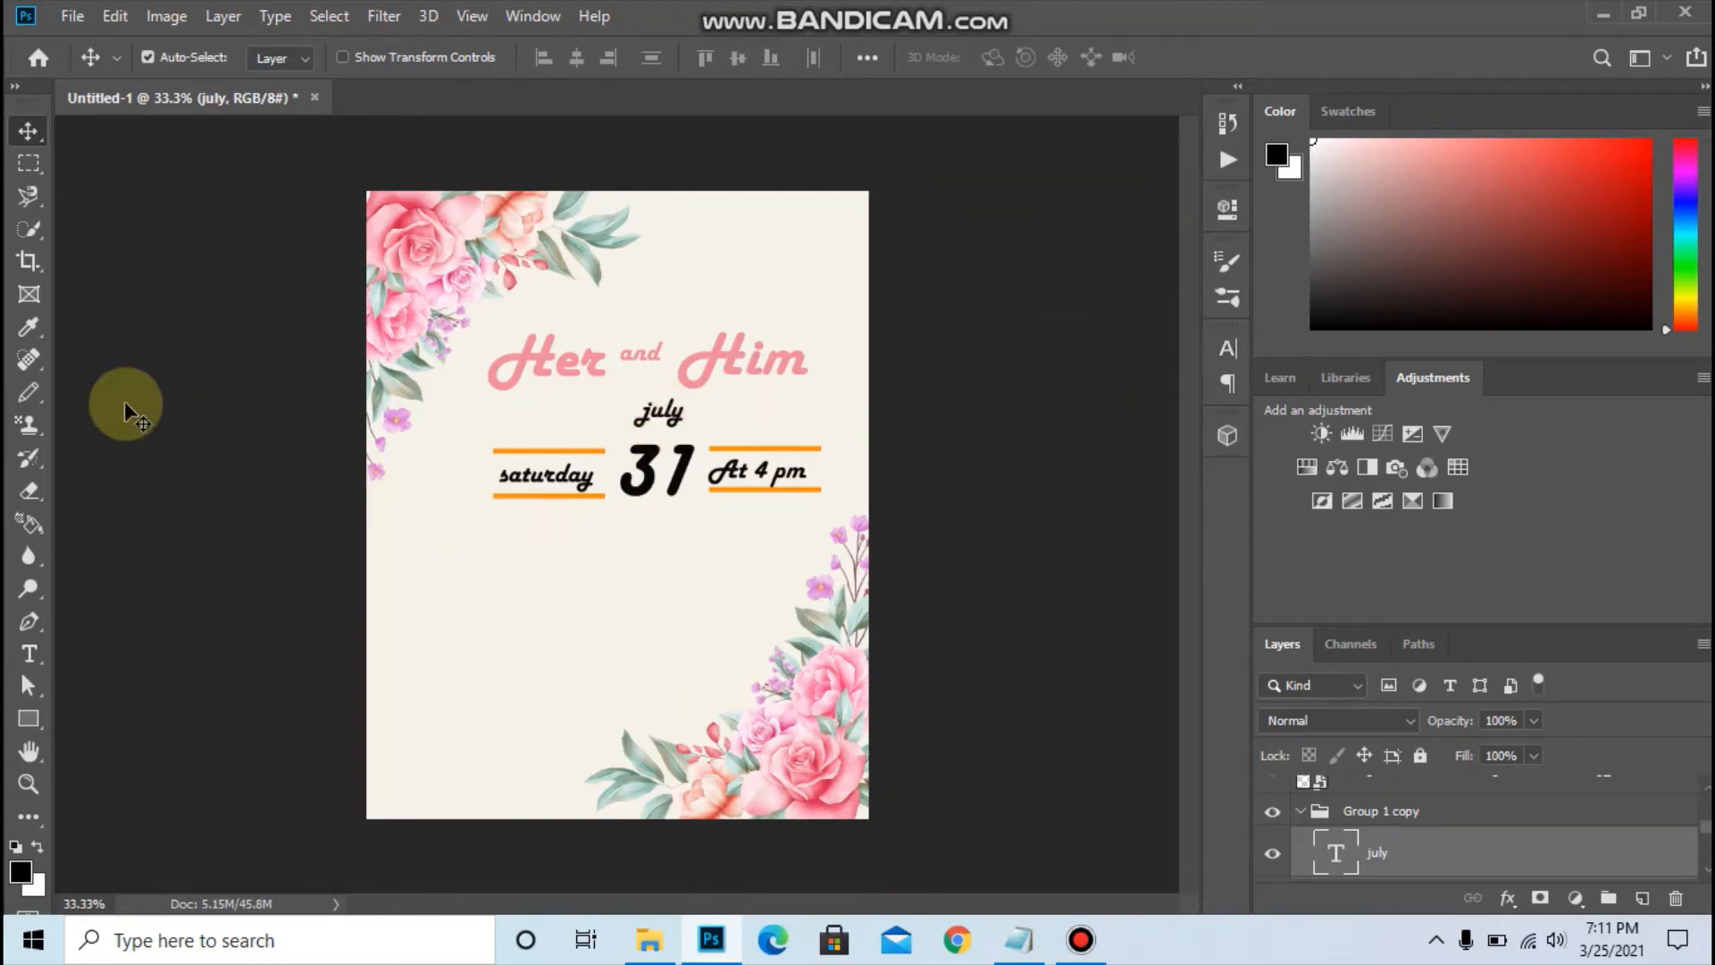
# Step: Add a new text layer reading "2021" in the empty area below "31"
pyautogui.click(29, 654)
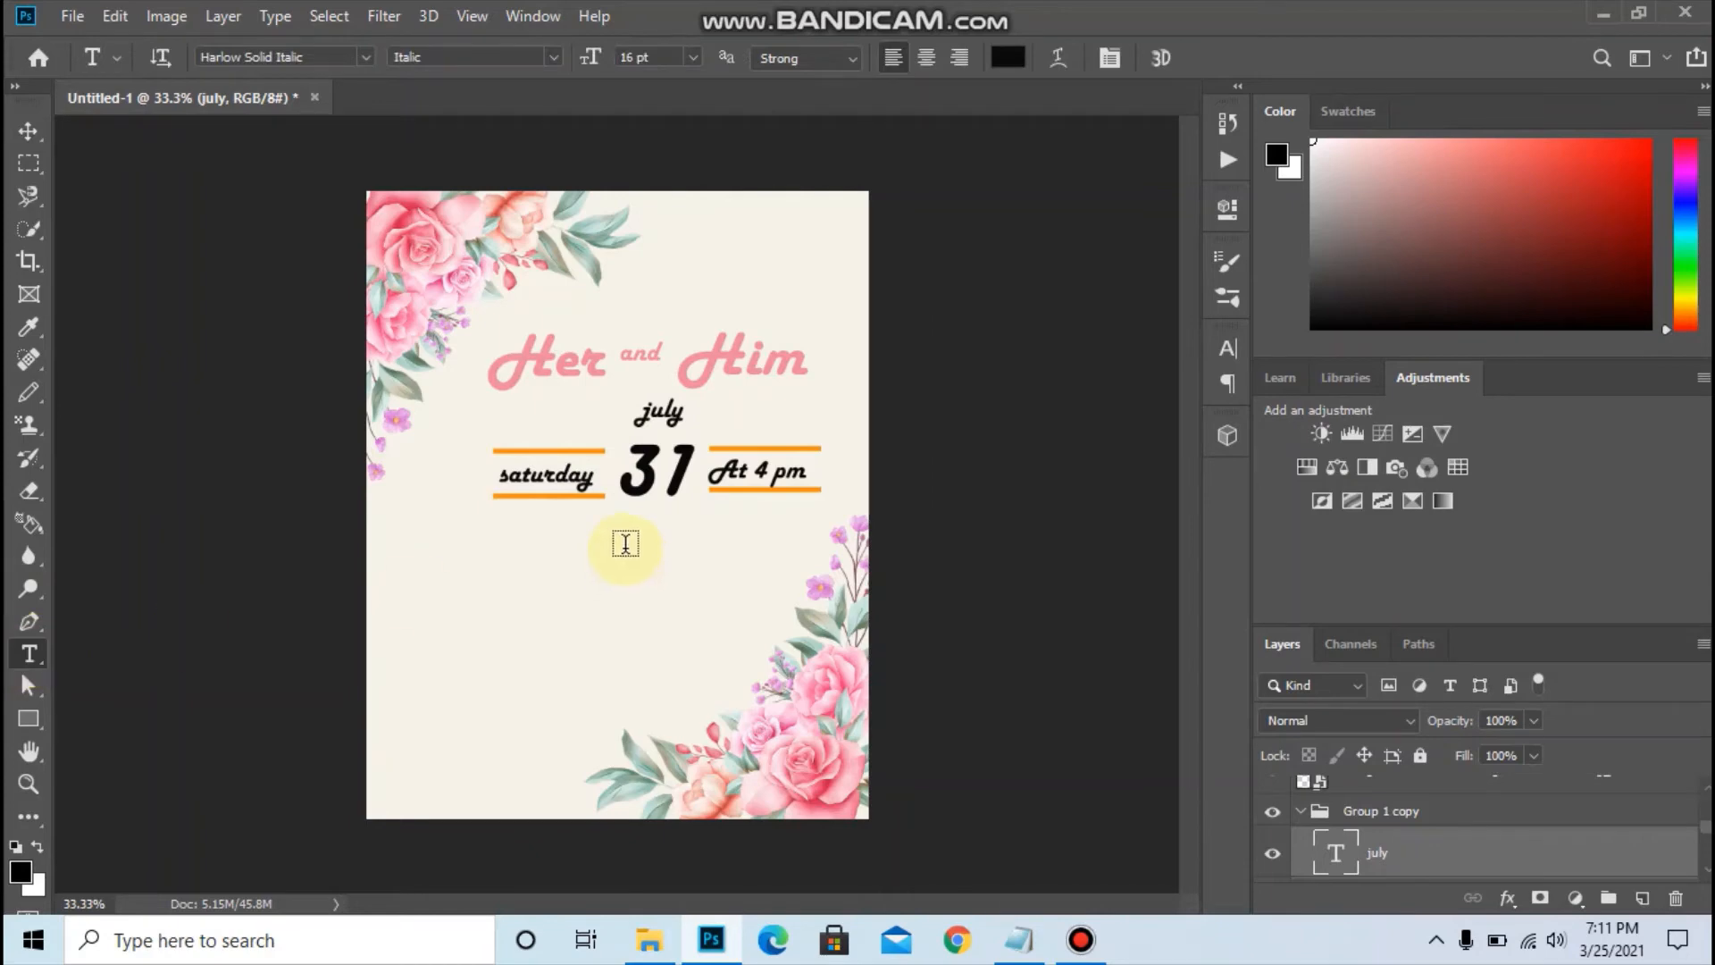
pyautogui.click(626, 497)
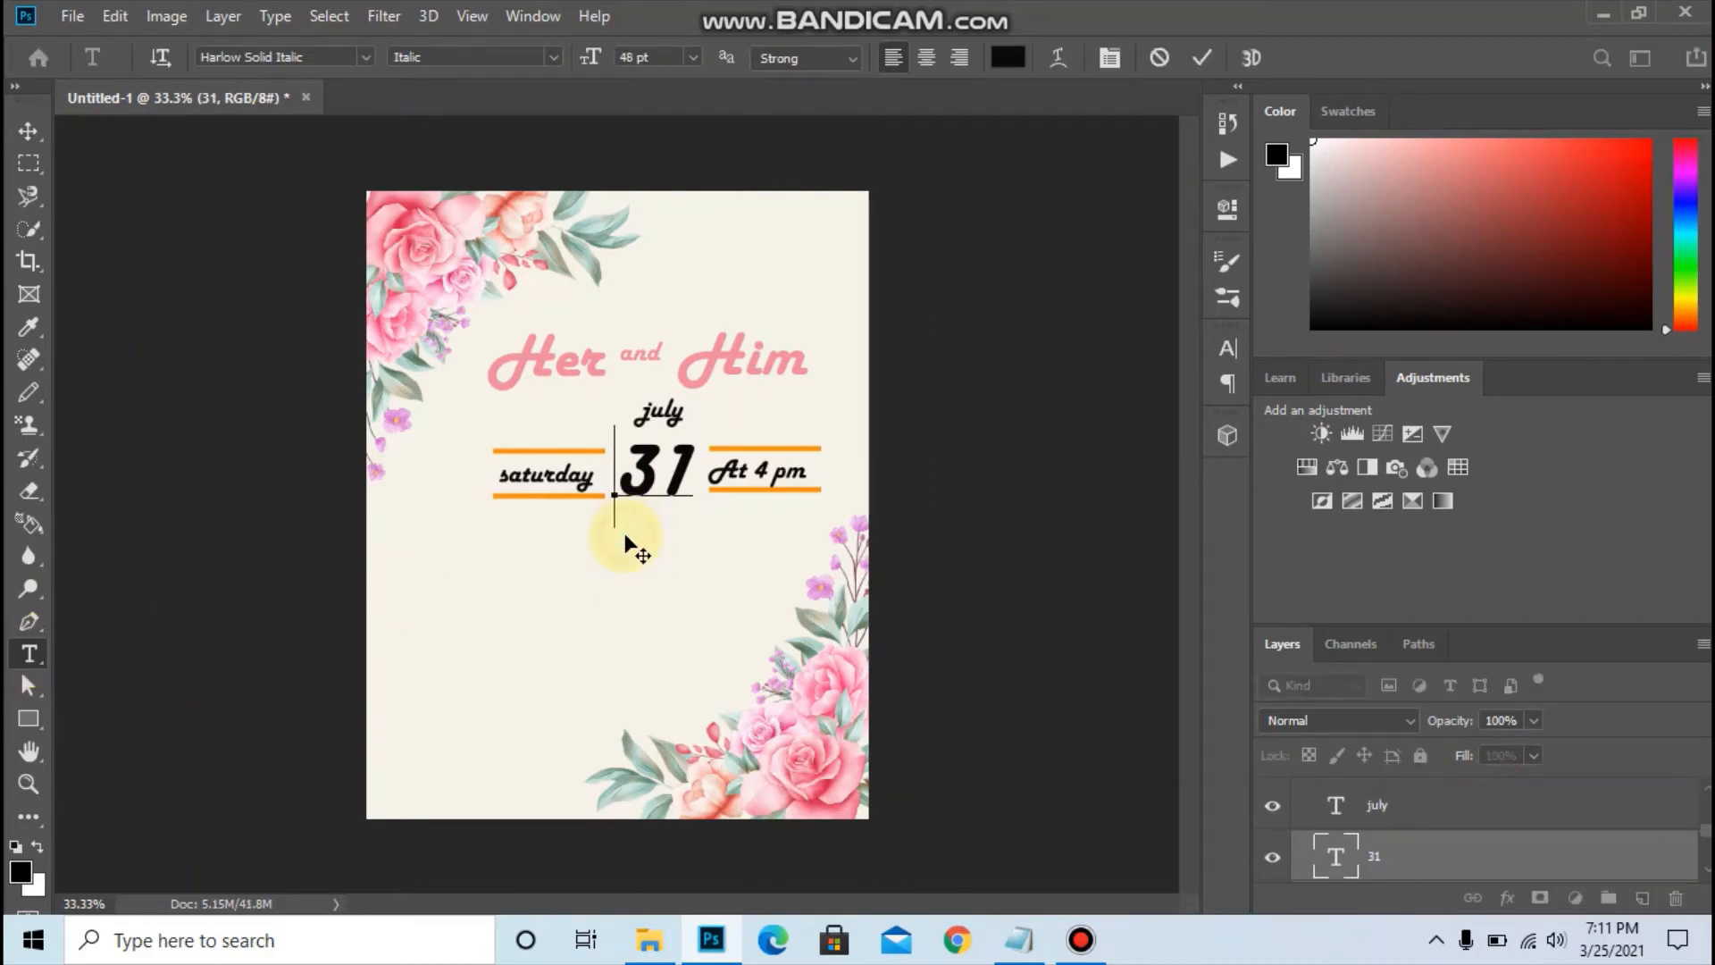
pyautogui.click(1200, 57)
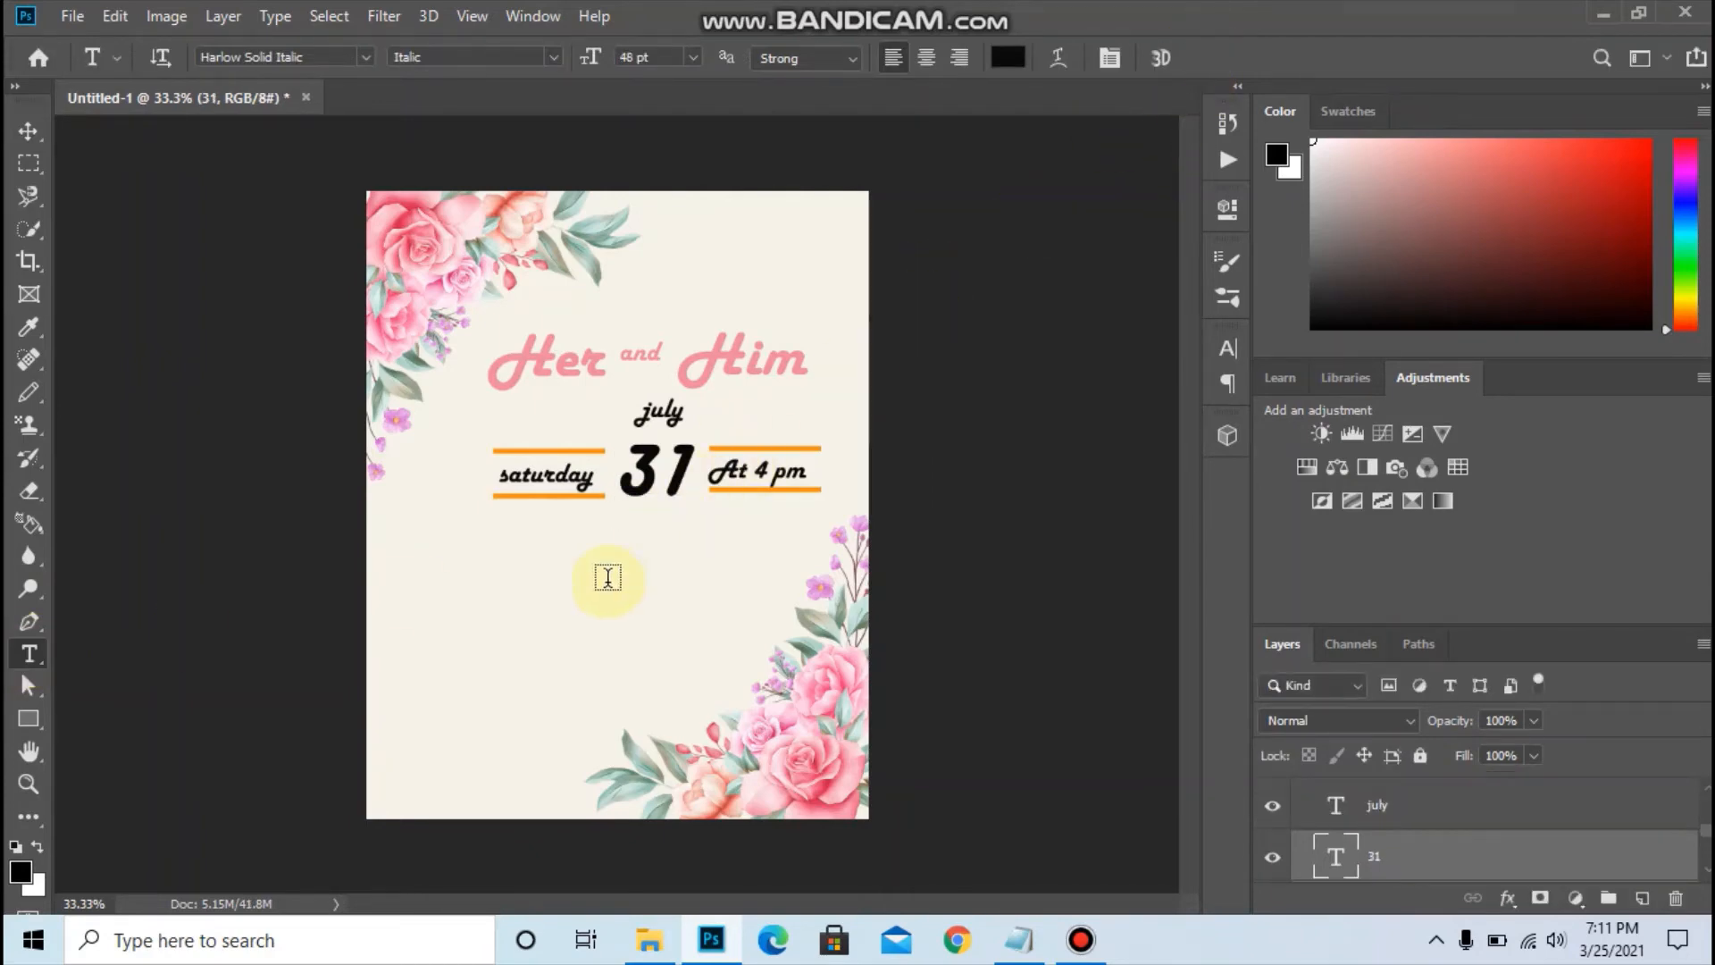
pyautogui.click(612, 562)
pyautogui.press('BackSpace')
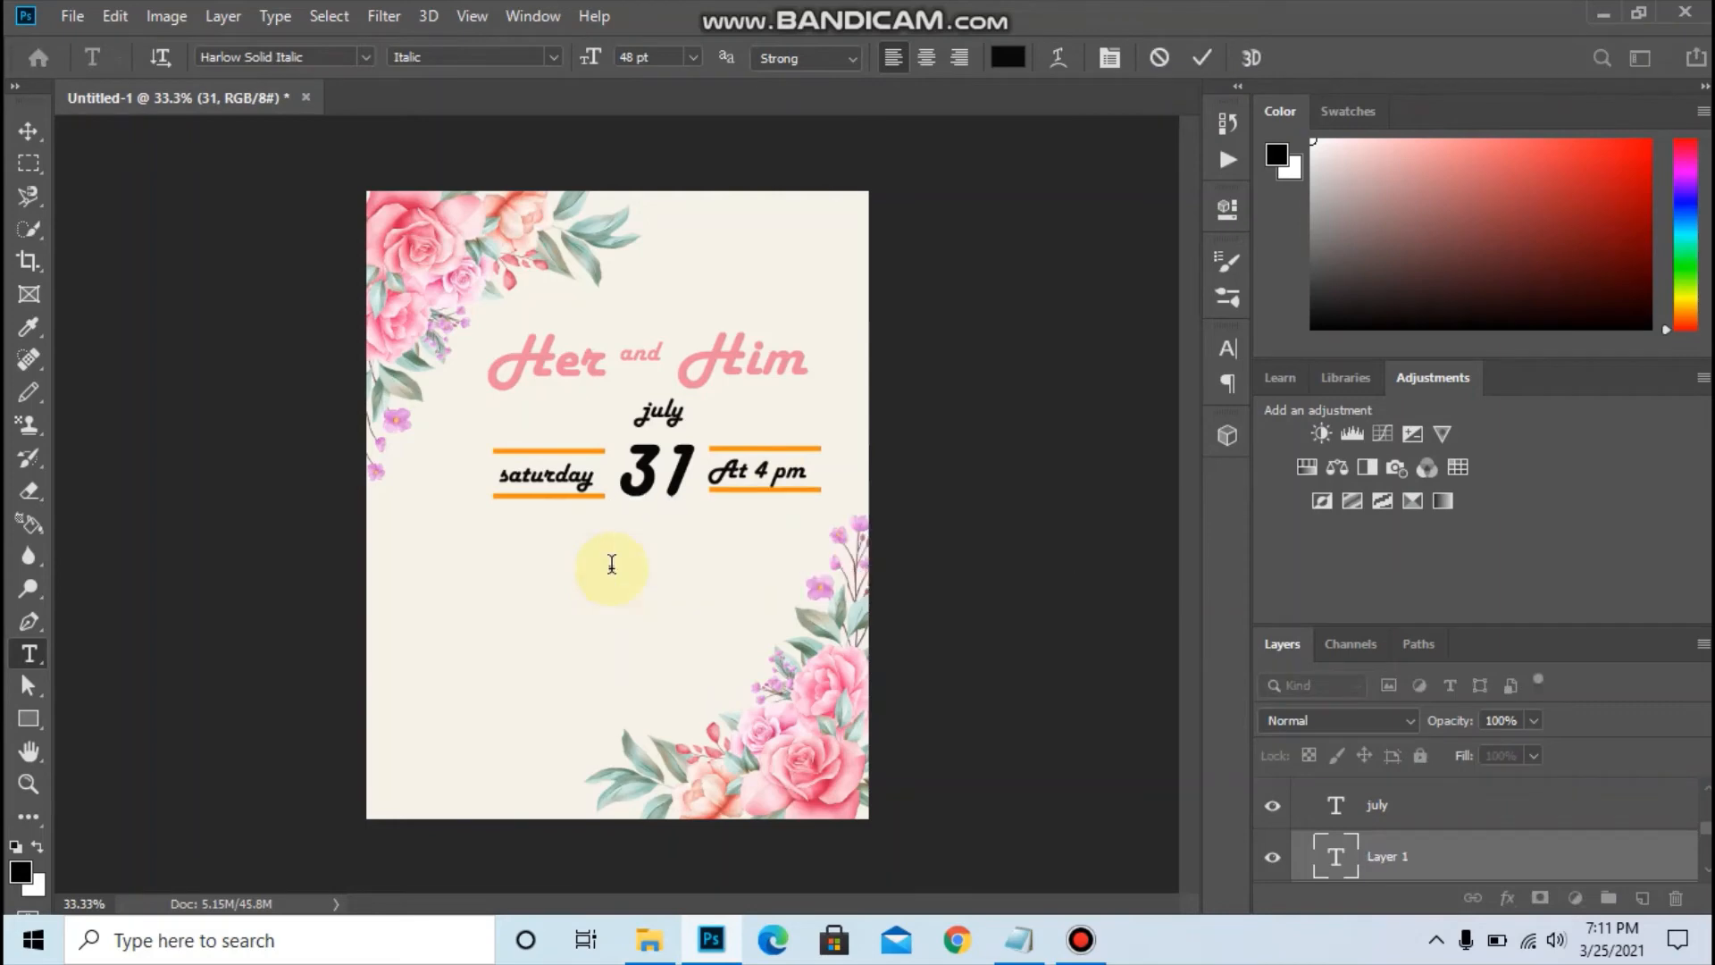
pyautogui.write('2021')
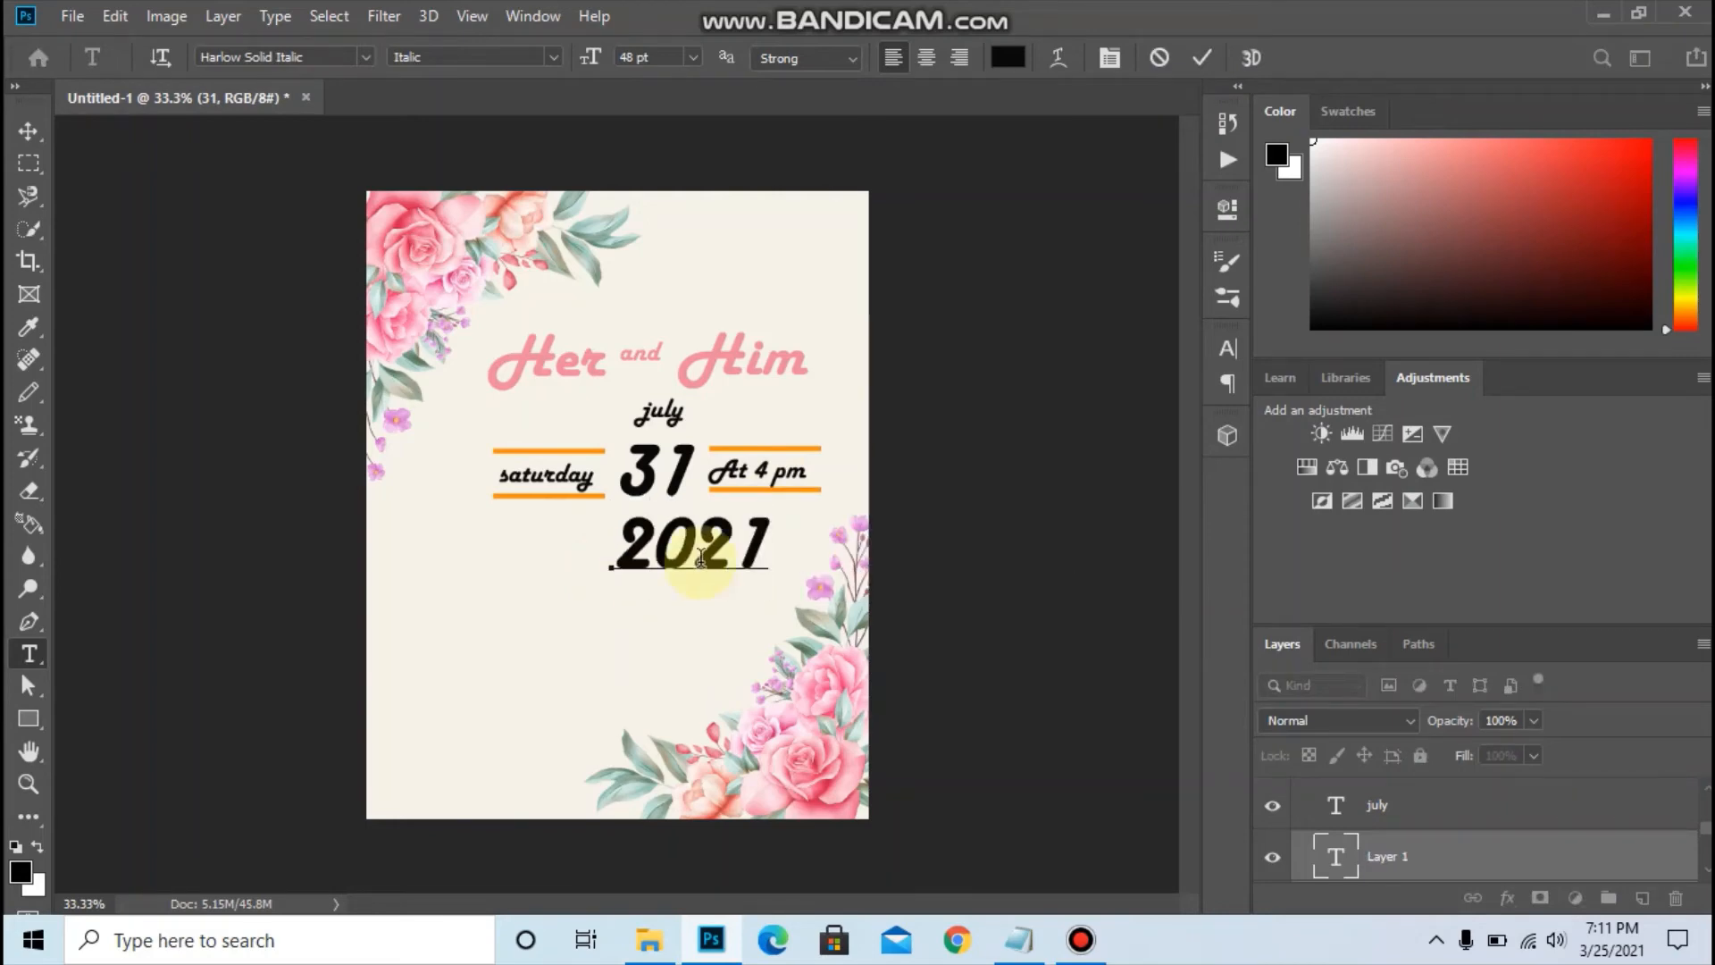
# Step: Set the "2021" text to 14 pt and move it so it sits centred just below "31"
pyautogui.doubleClick(615, 539)
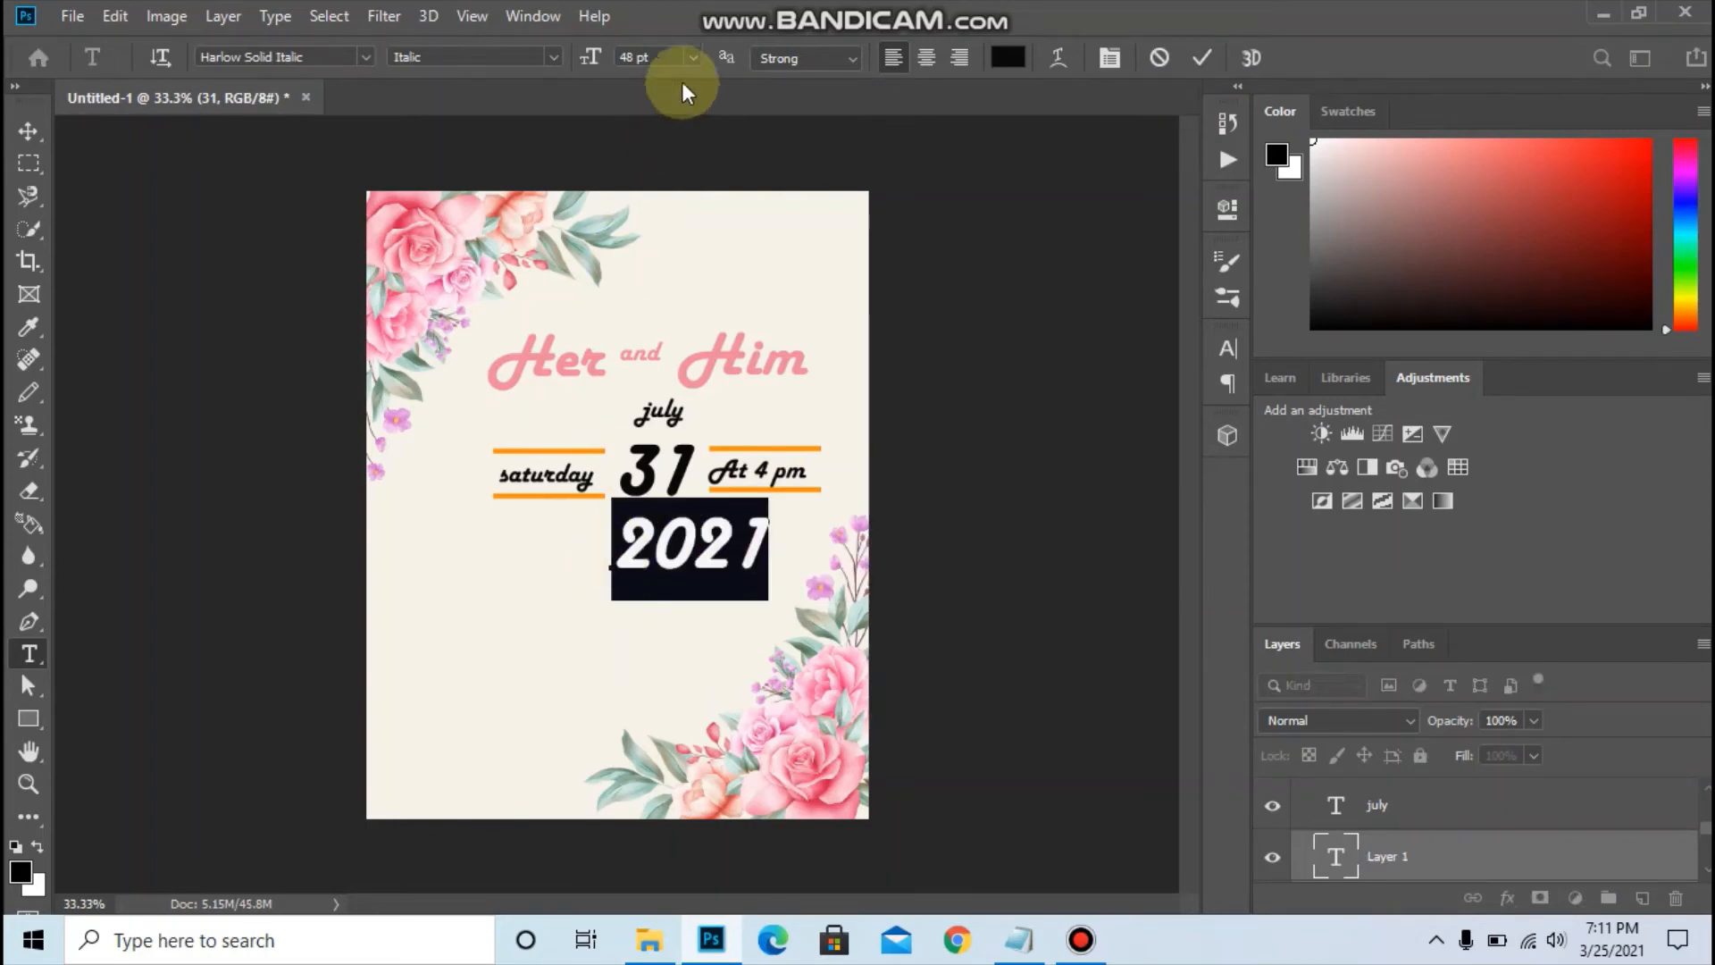
pyautogui.click(692, 59)
pyautogui.click(656, 226)
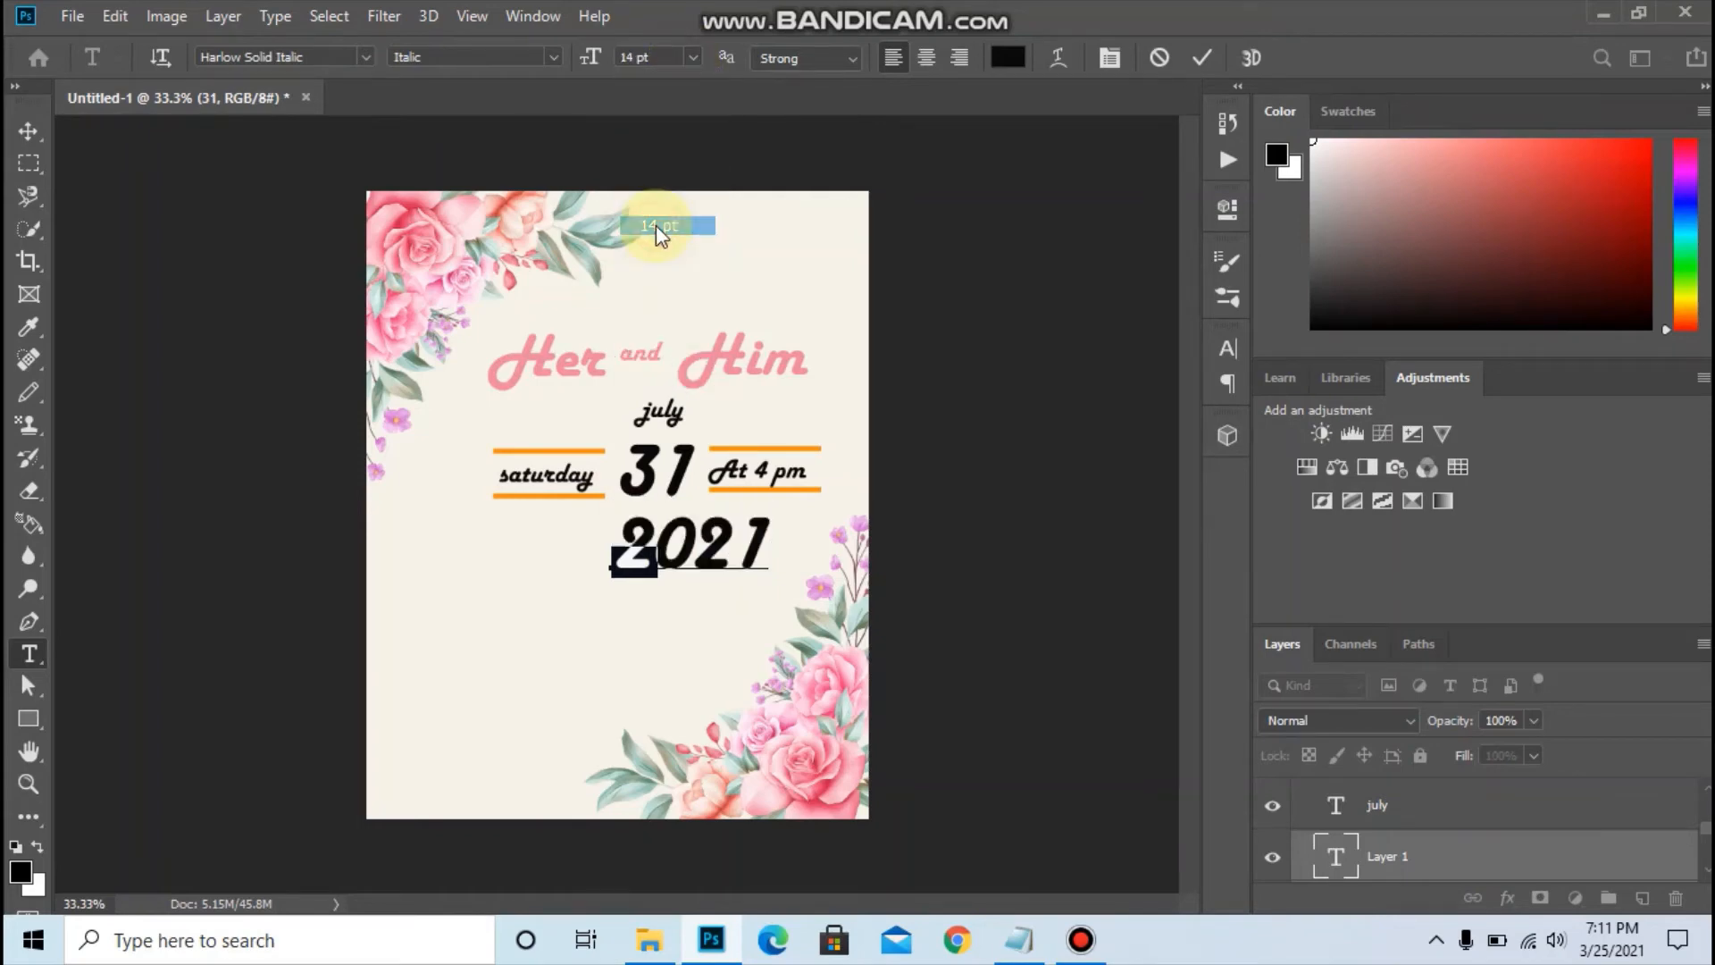
pyautogui.click(1202, 58)
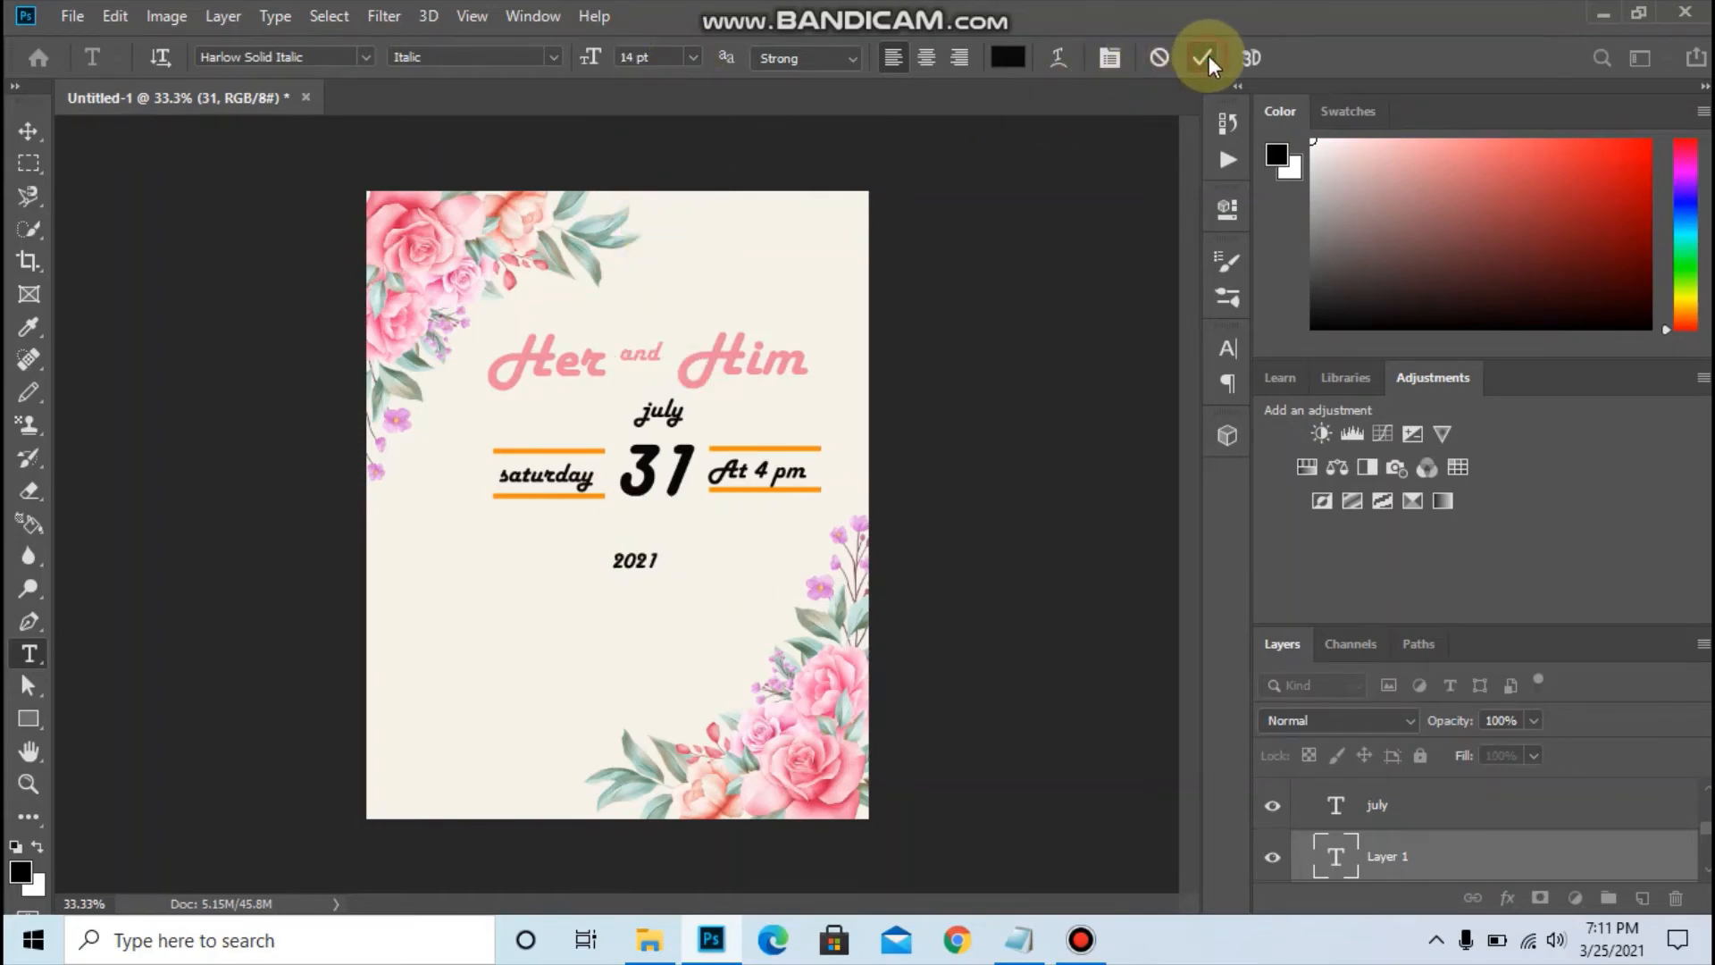
pyautogui.click(28, 130)
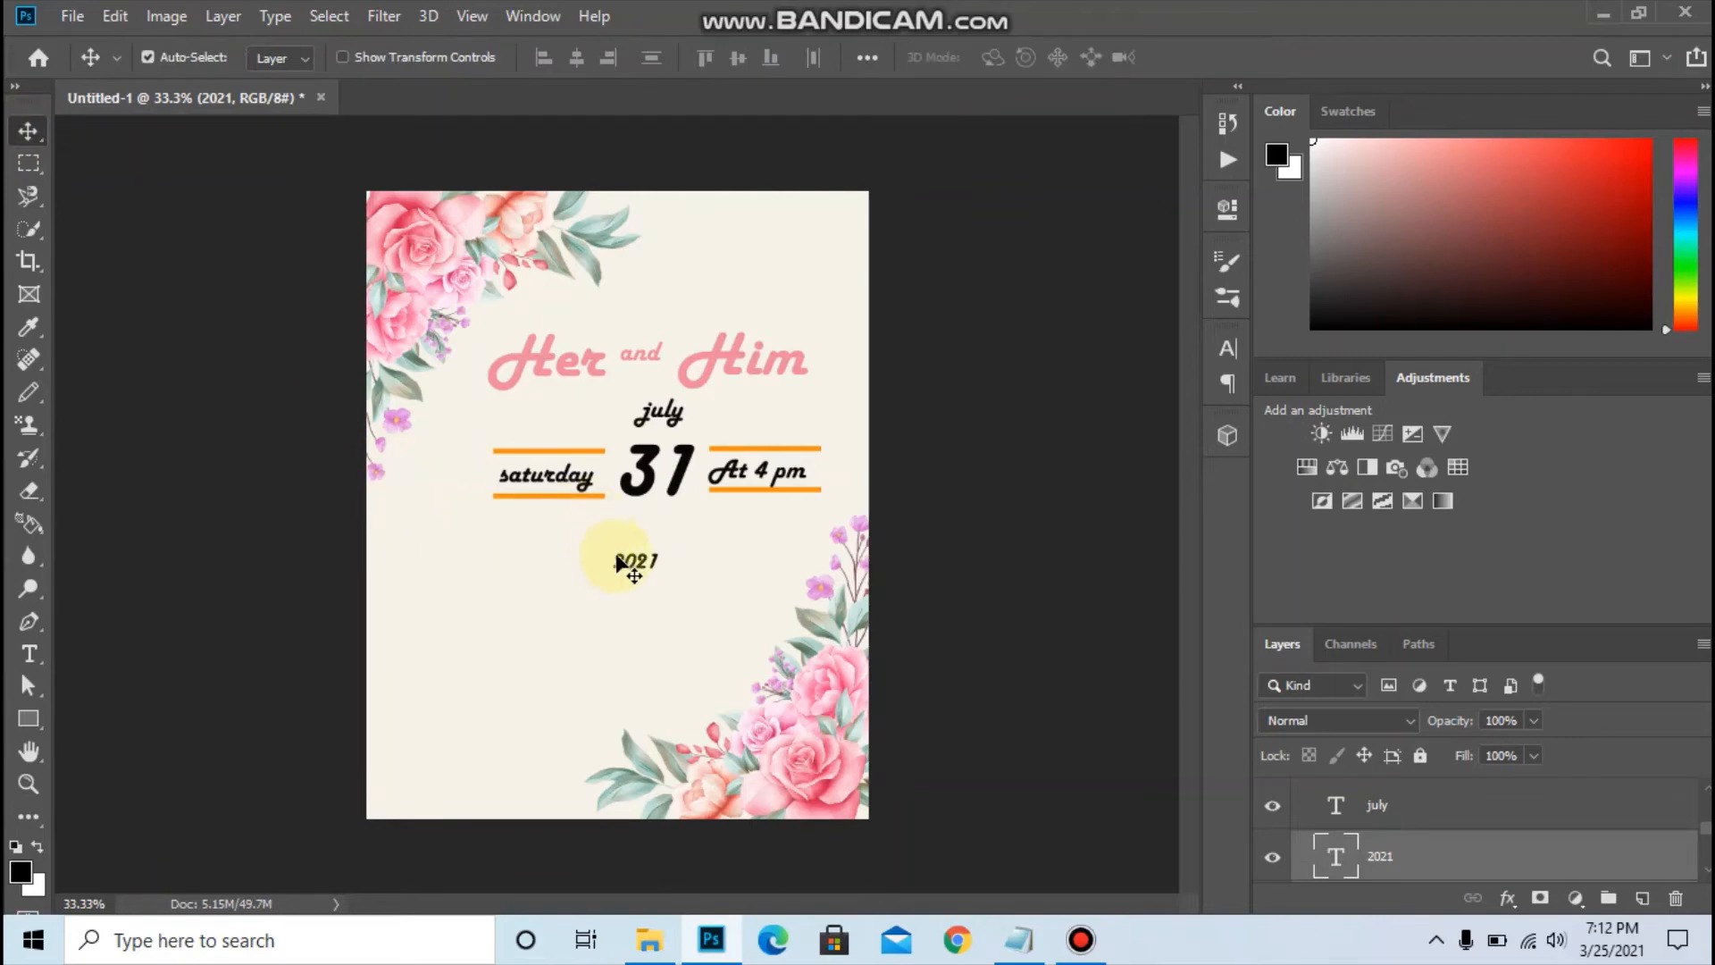
pyautogui.moveTo(643, 565); pyautogui.dragTo(659, 534)
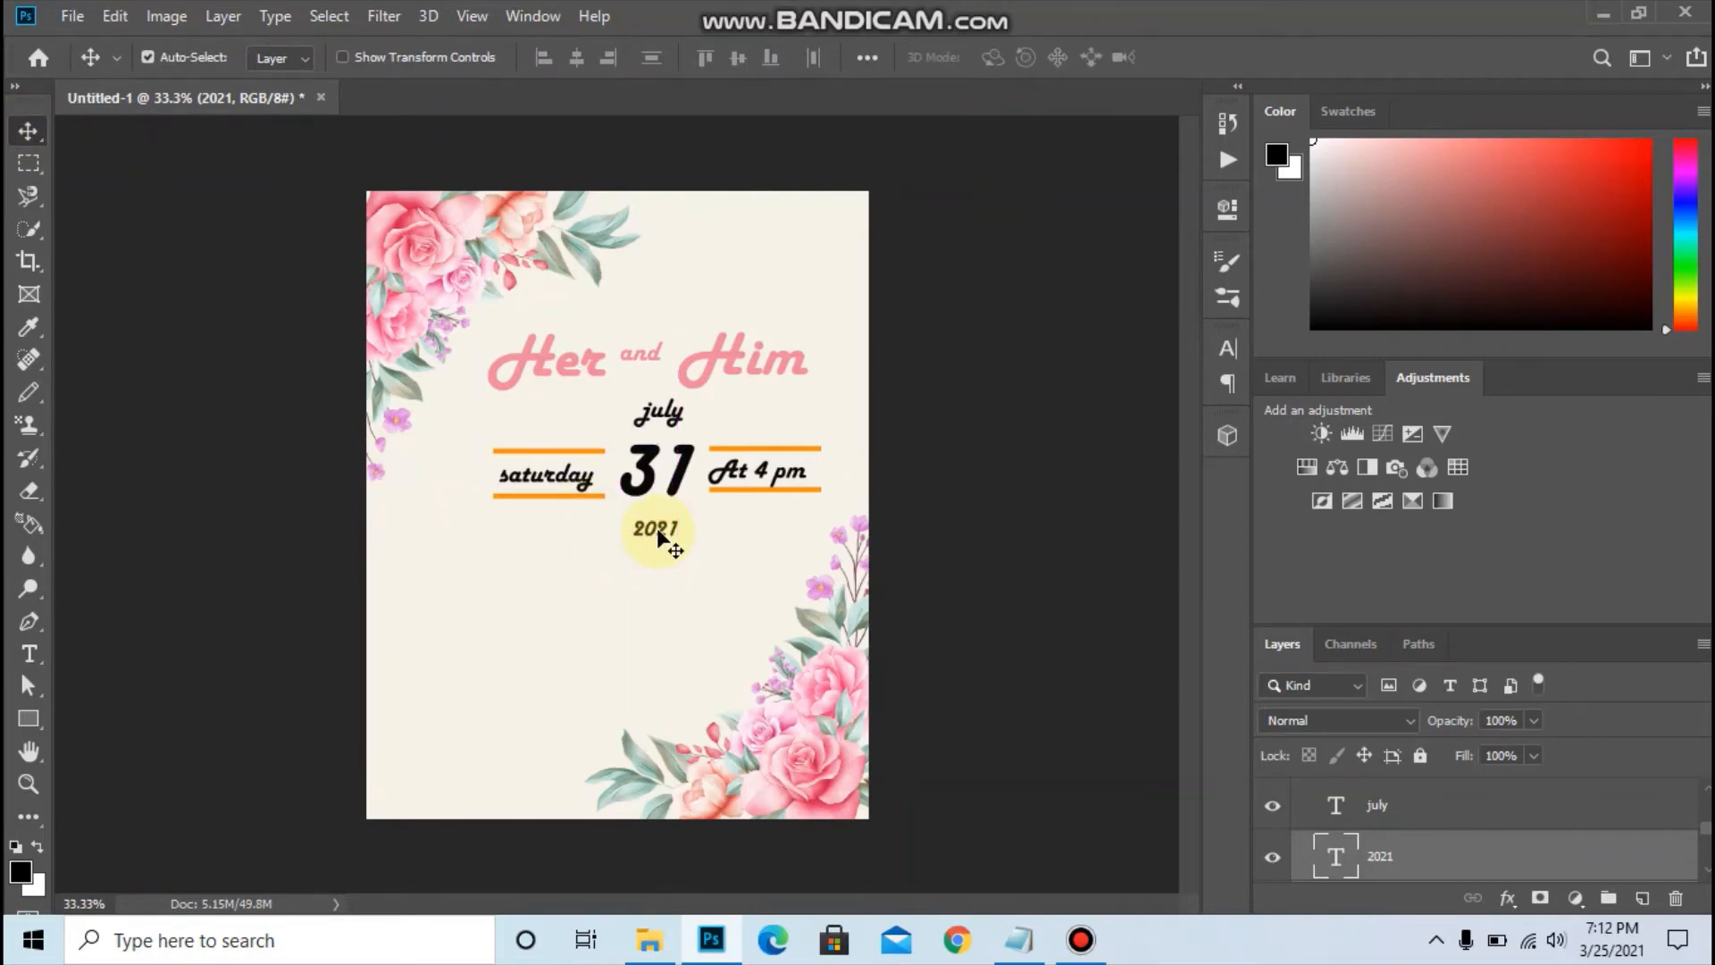
pyautogui.click(831, 651)
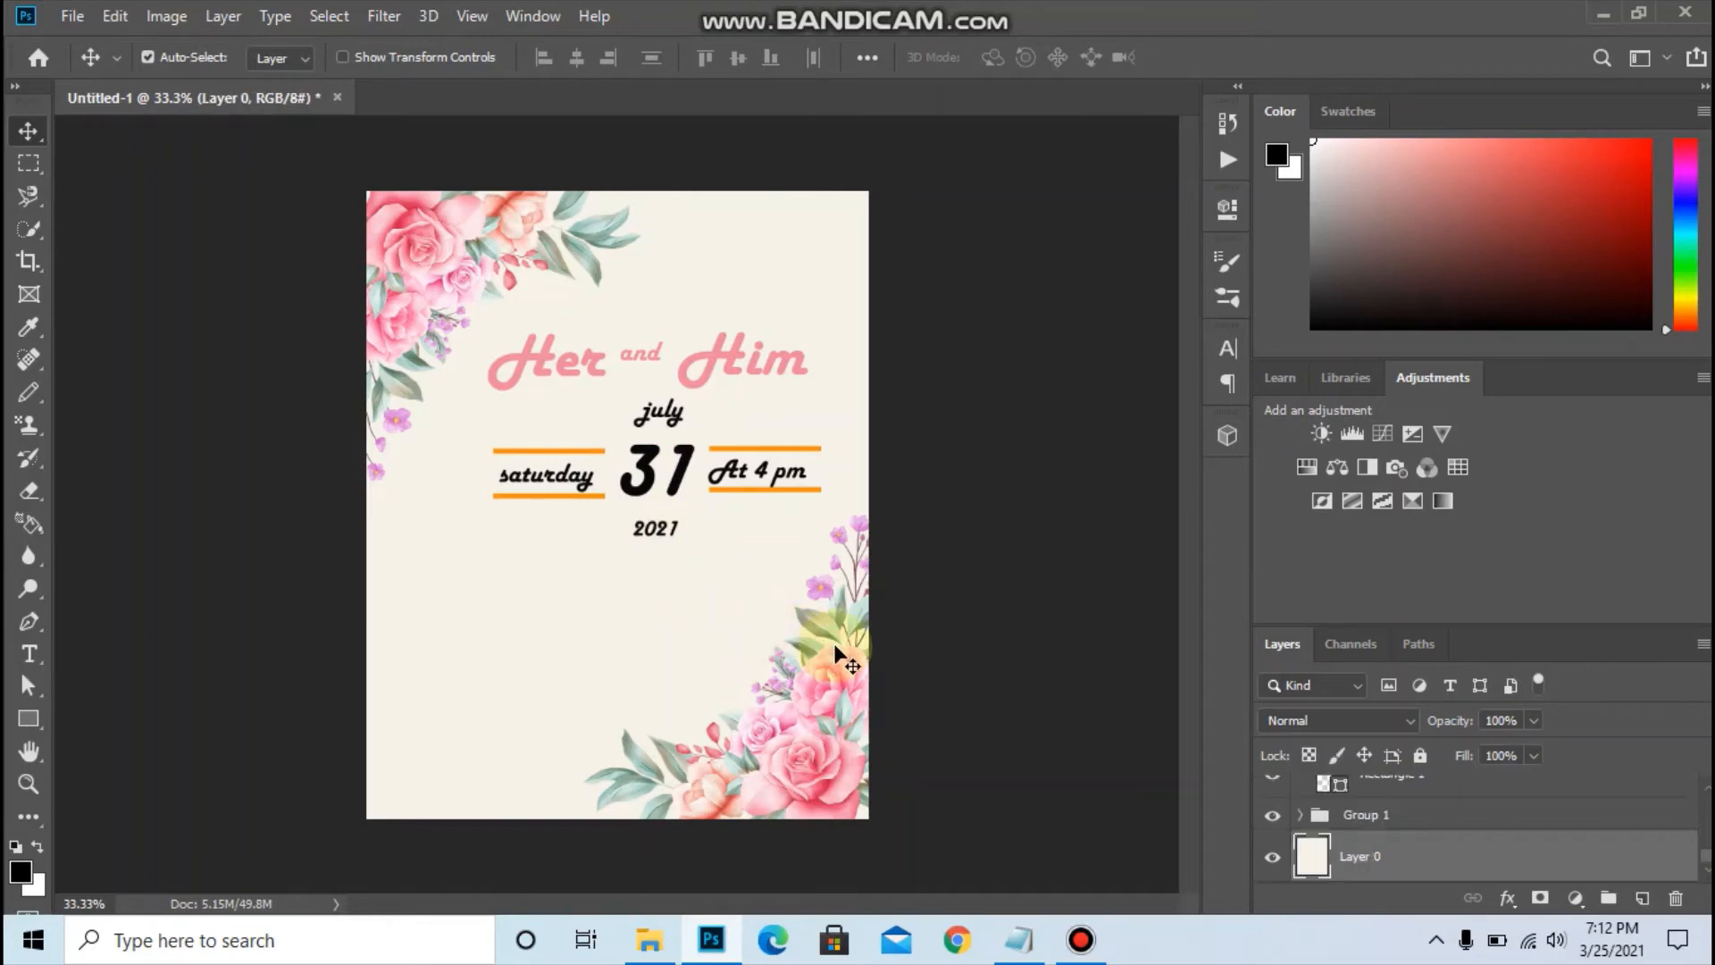
pyautogui.hotkey('ctrl', 't')
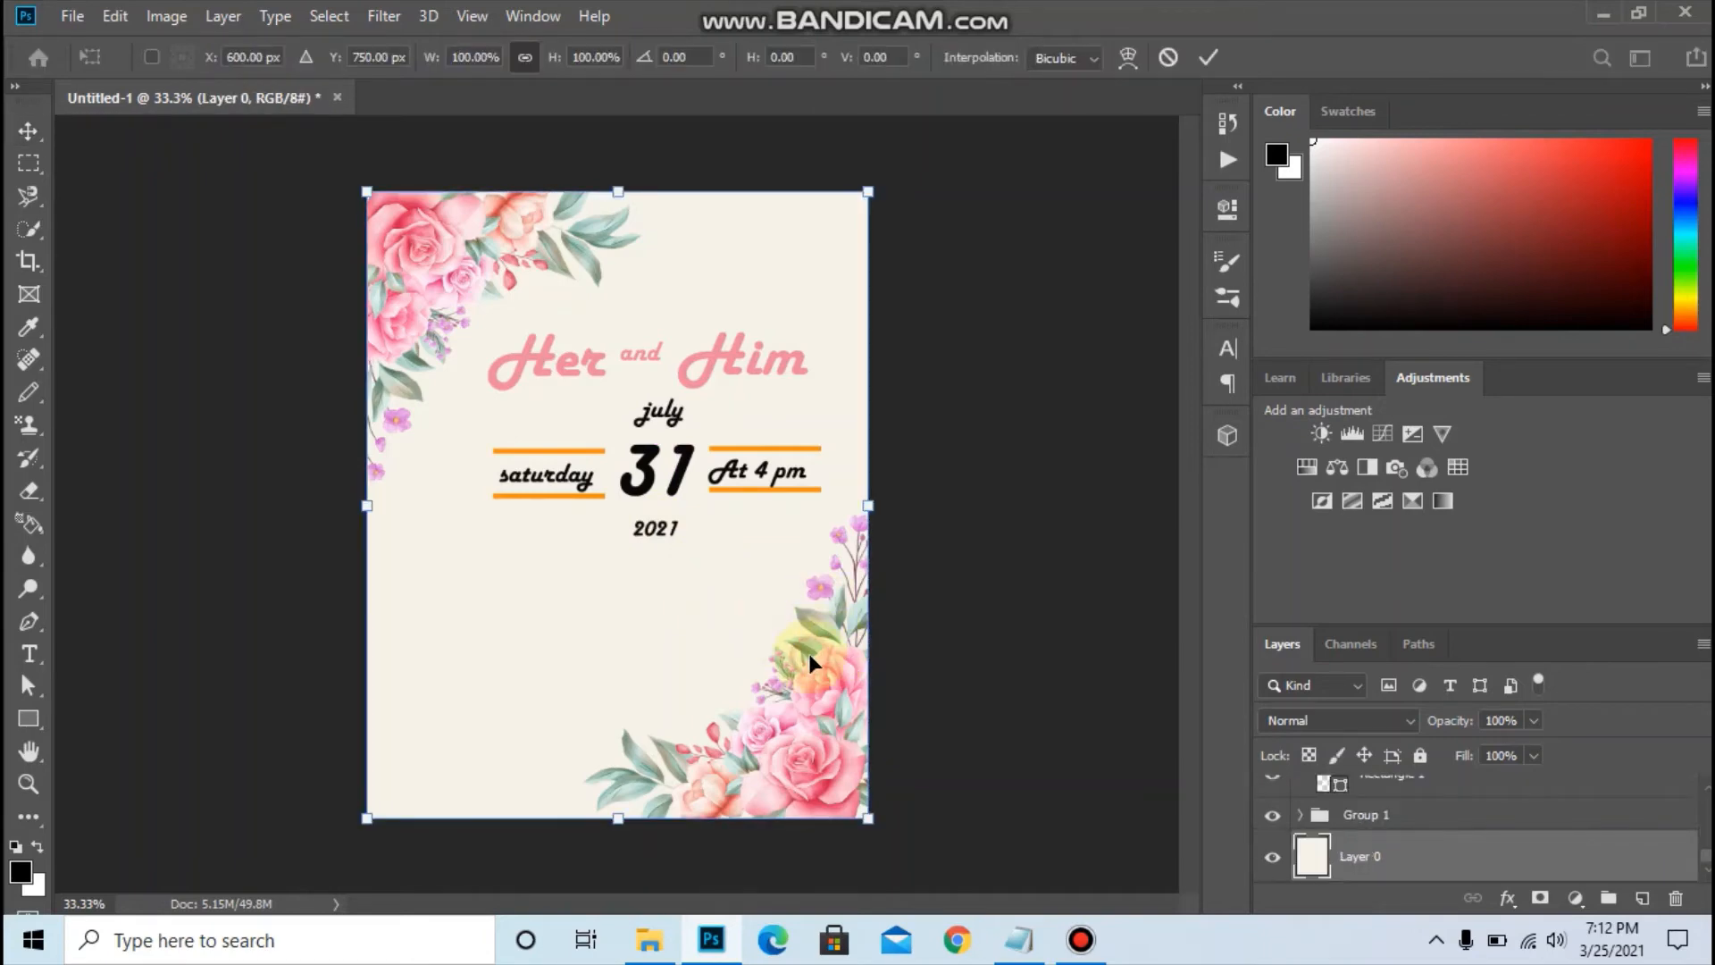
pyautogui.press('Return')
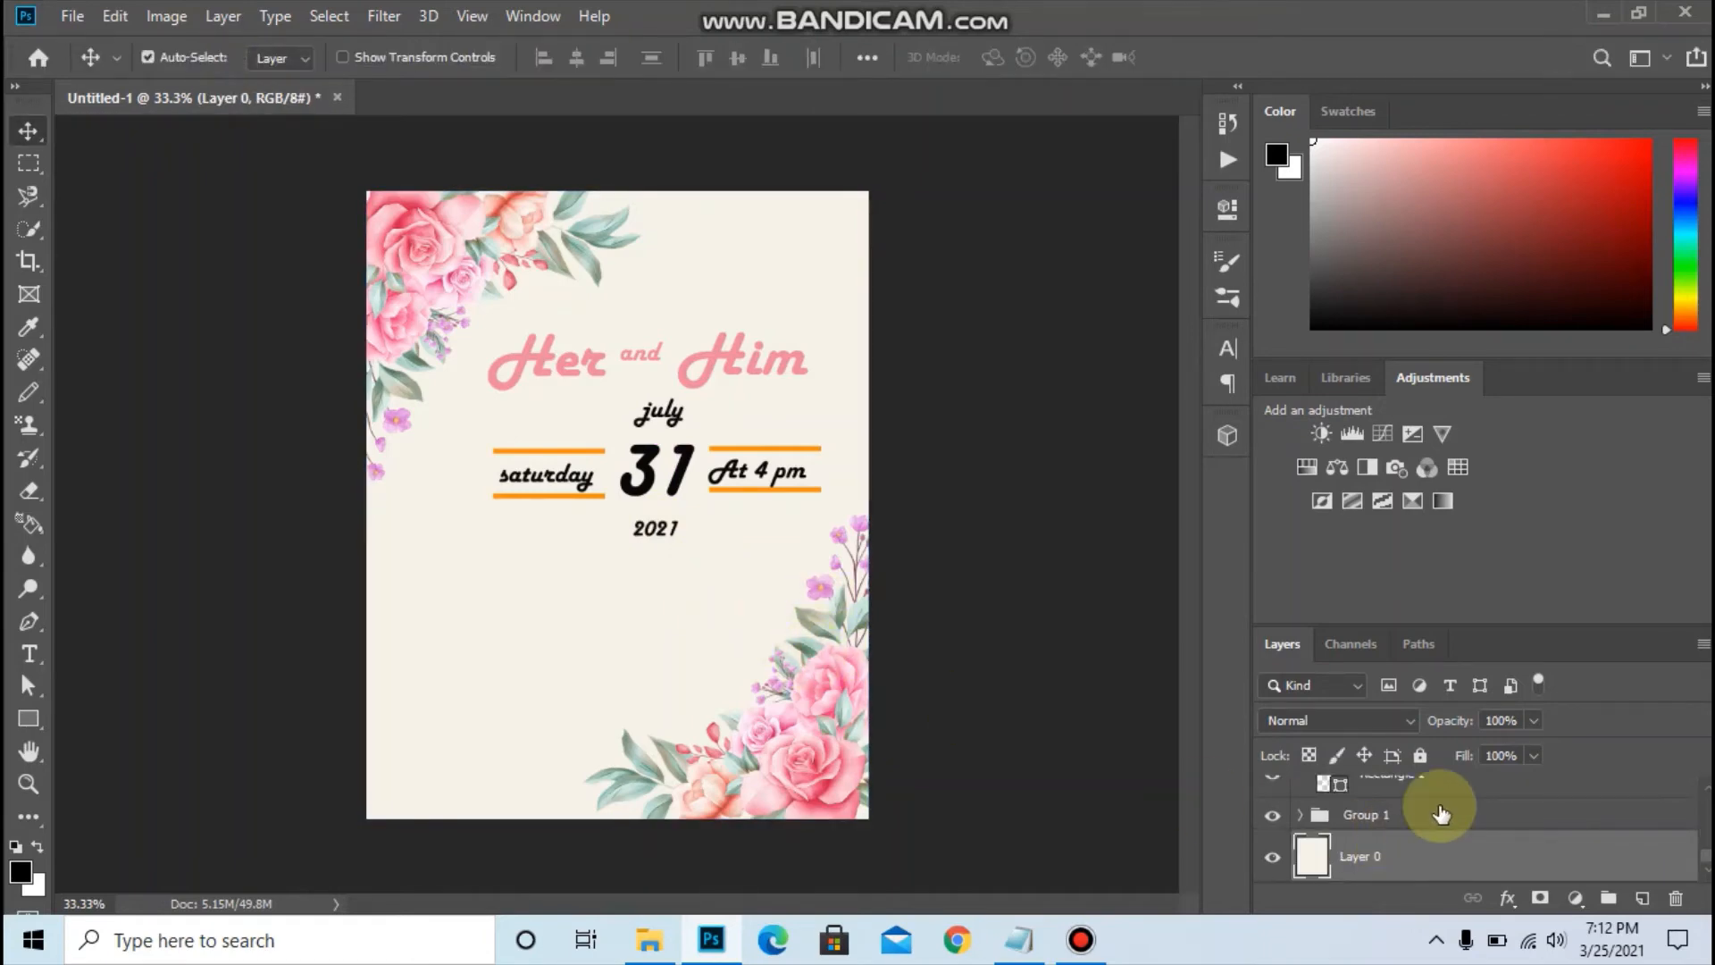
# Step: Rotate the lower-right floral arrangement to about 103° and shift it so it sits tighter in the card's corner
pyautogui.scroll(5, 1435, 815)
pyautogui.scroll(2, 1441, 813)
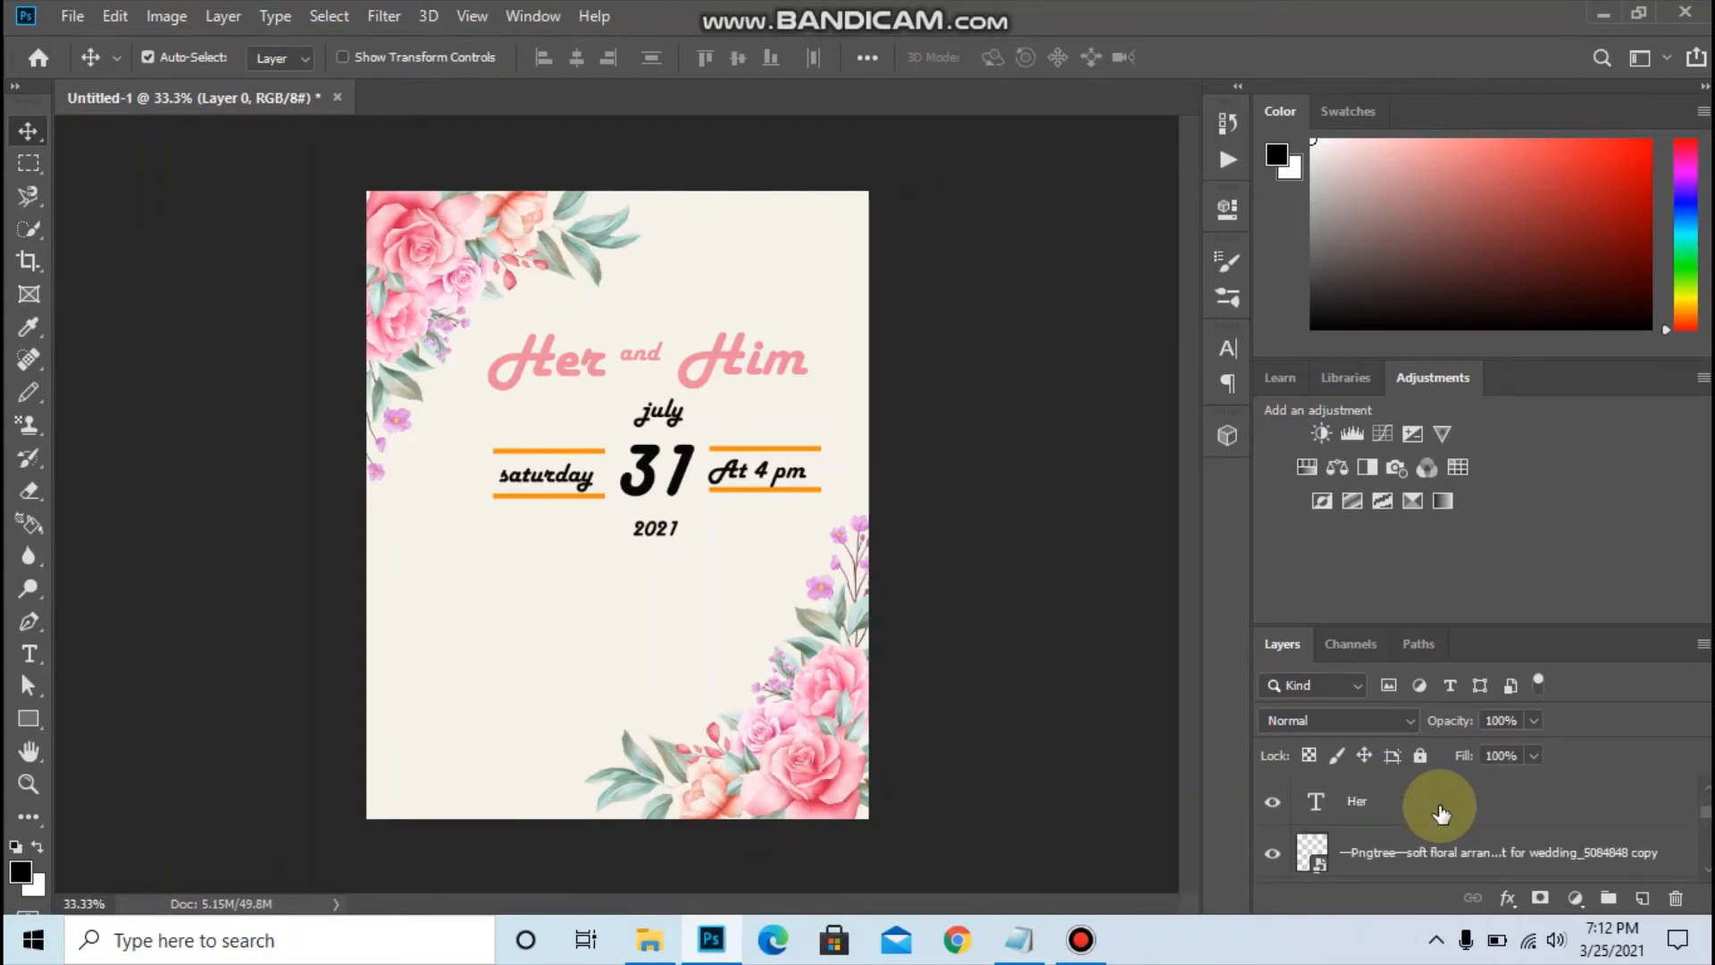
pyautogui.click(1432, 819)
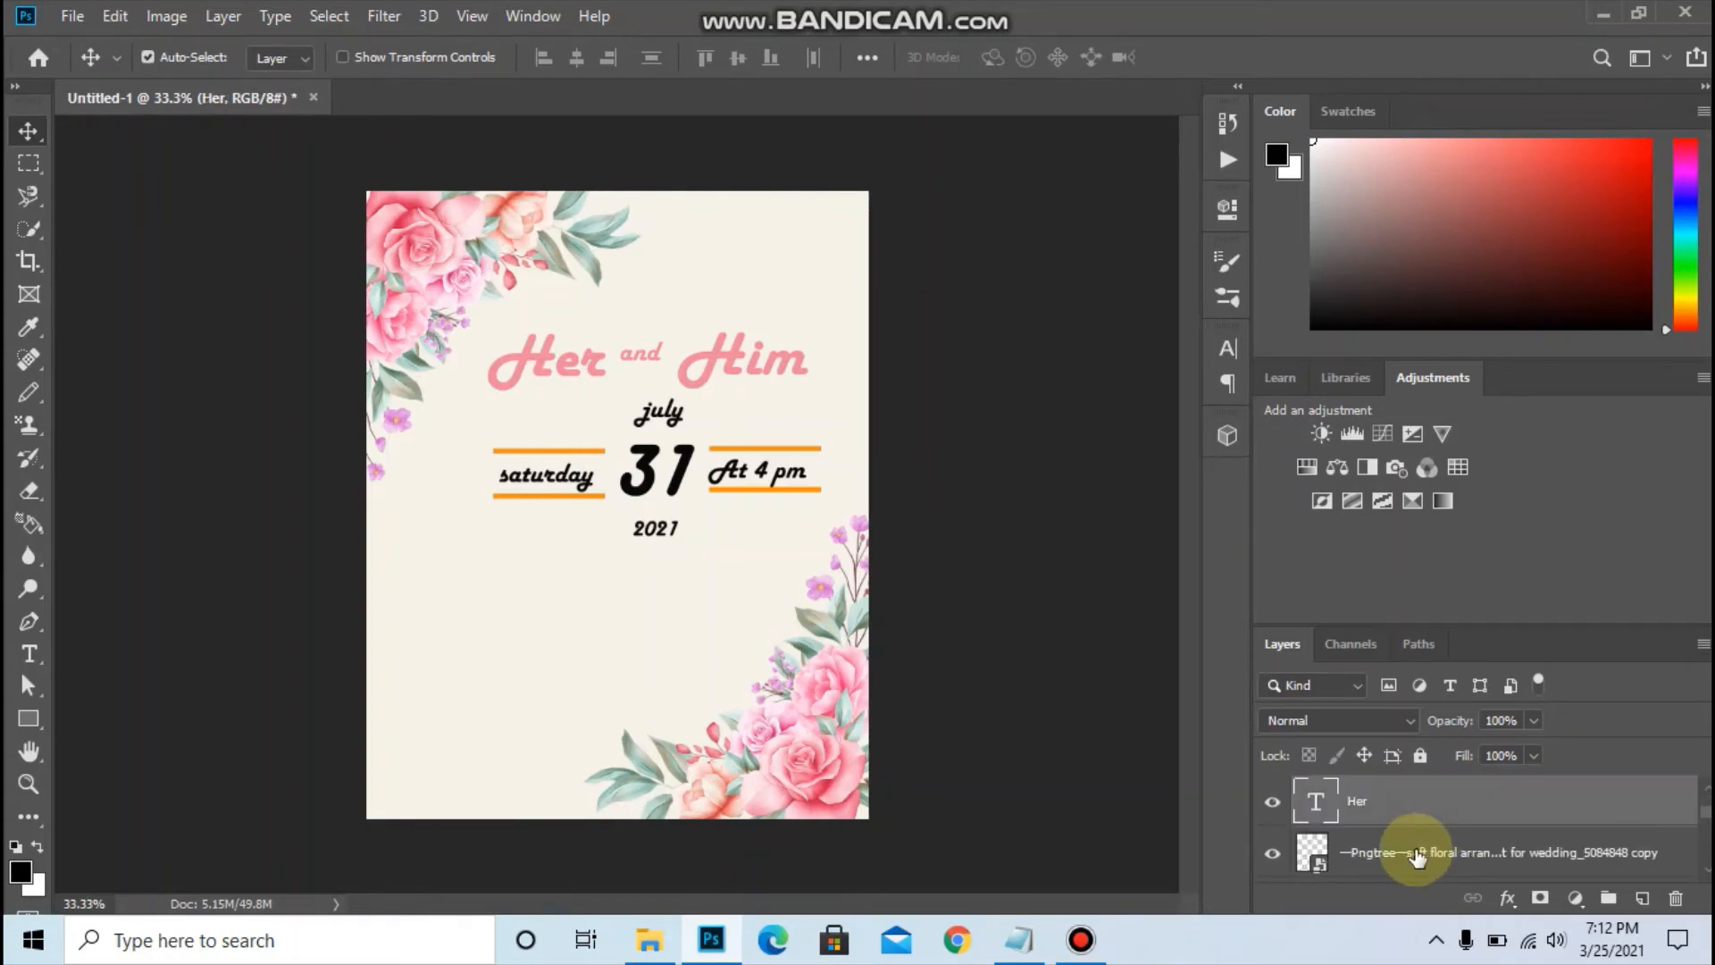
pyautogui.click(1417, 857)
pyautogui.hotkey('ctrl', 't')
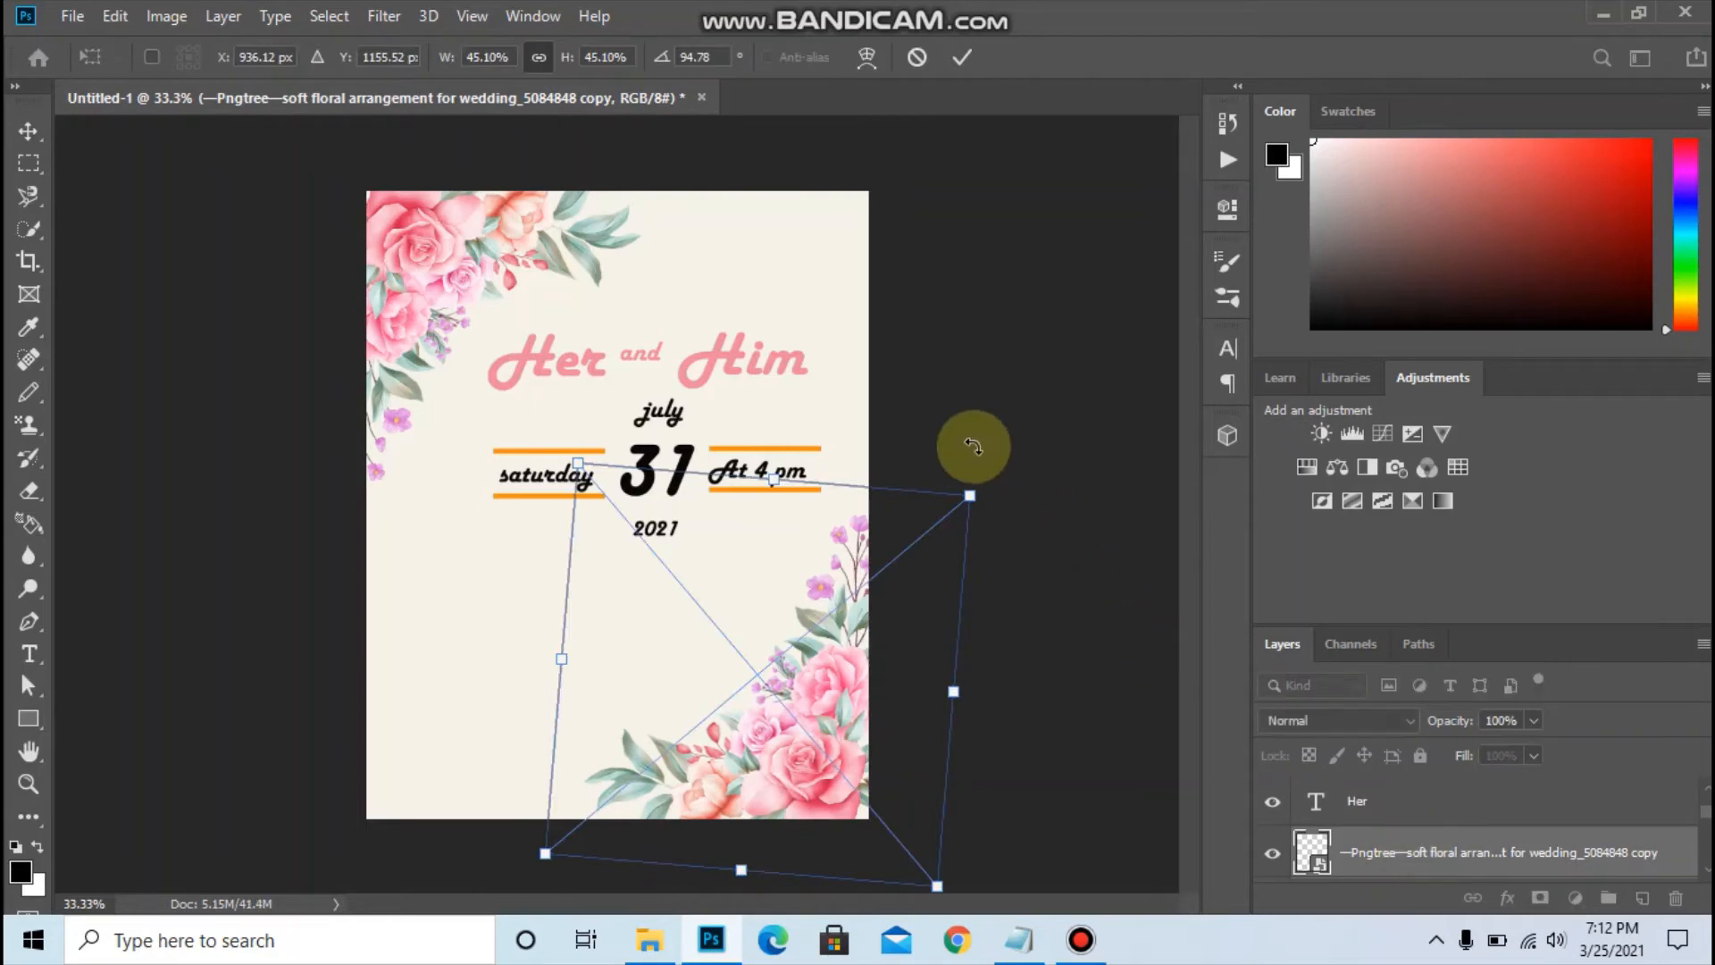
pyautogui.moveTo(879, 438); pyautogui.dragTo(848, 612)
pyautogui.moveTo(817, 735); pyautogui.dragTo(817, 748)
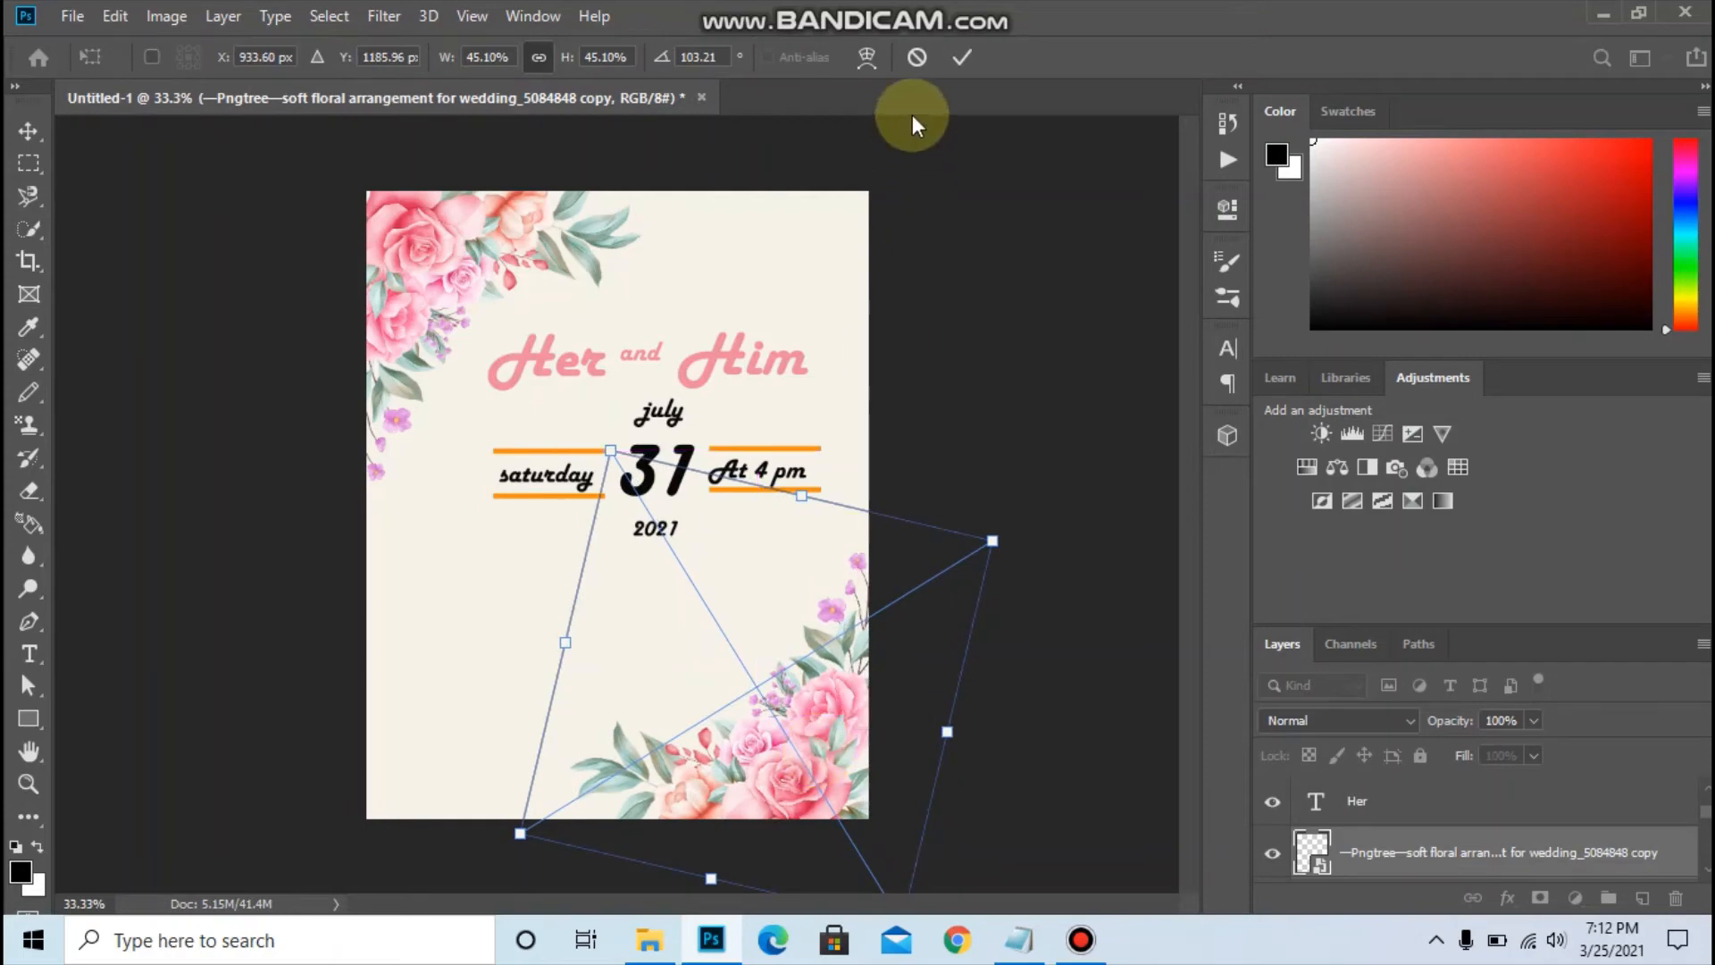
pyautogui.click(961, 58)
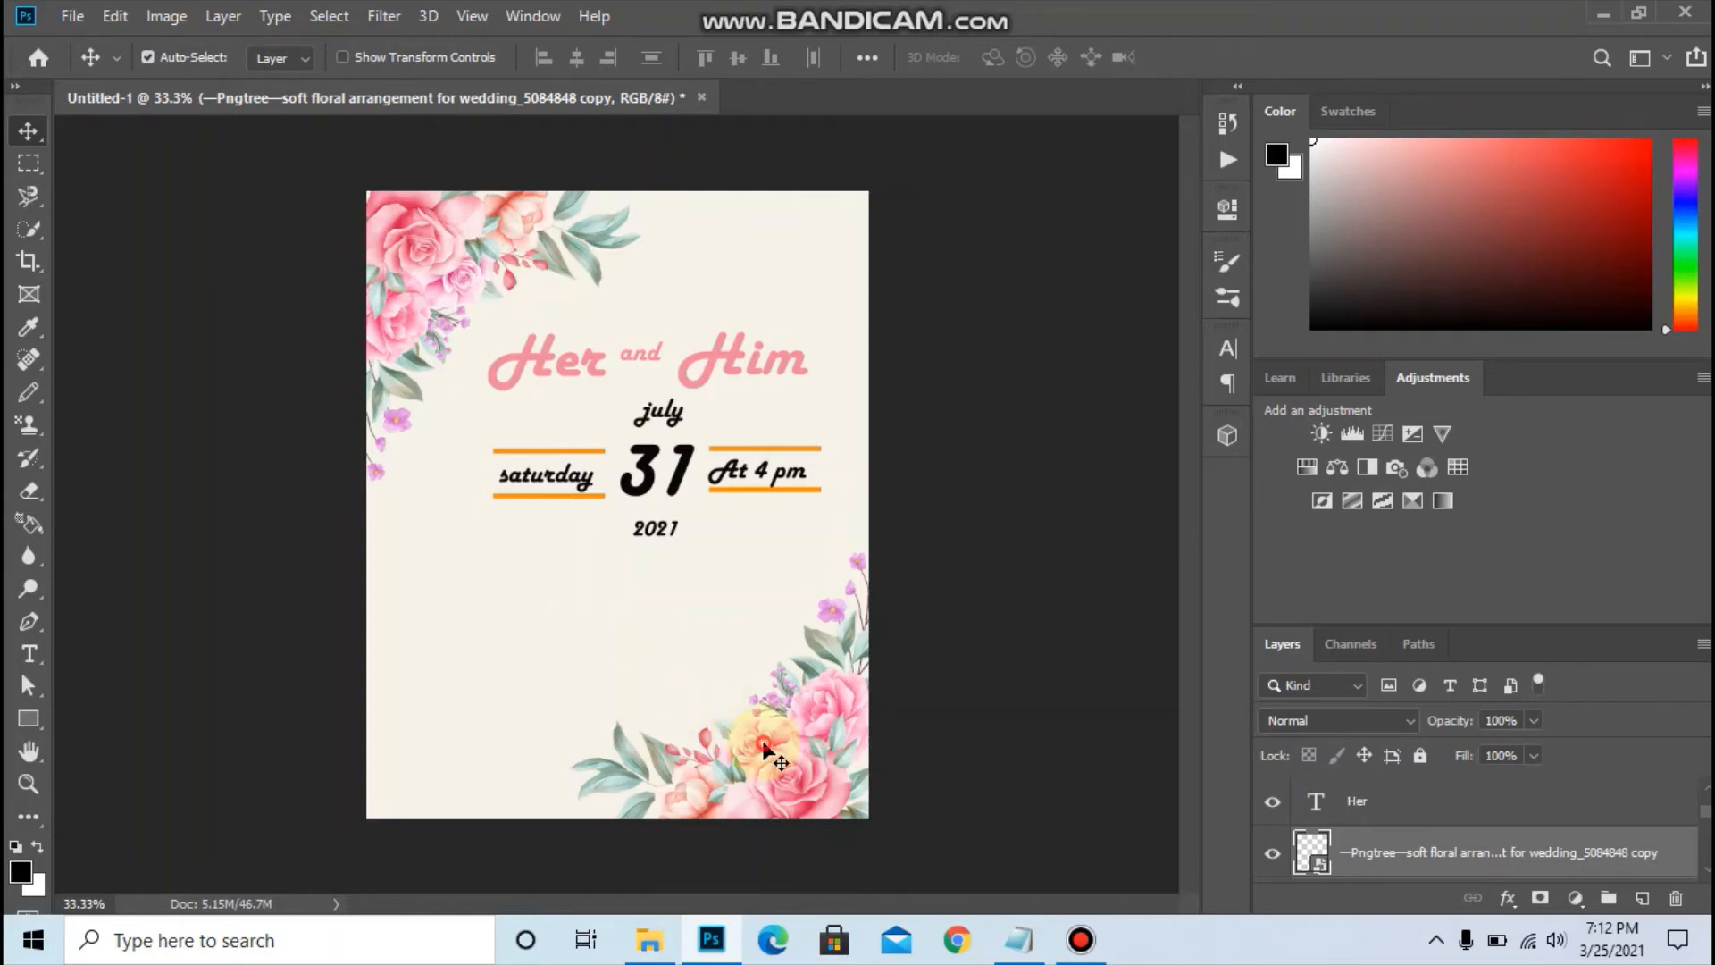
pyautogui.moveTo(771, 755); pyautogui.dragTo(448, 599)
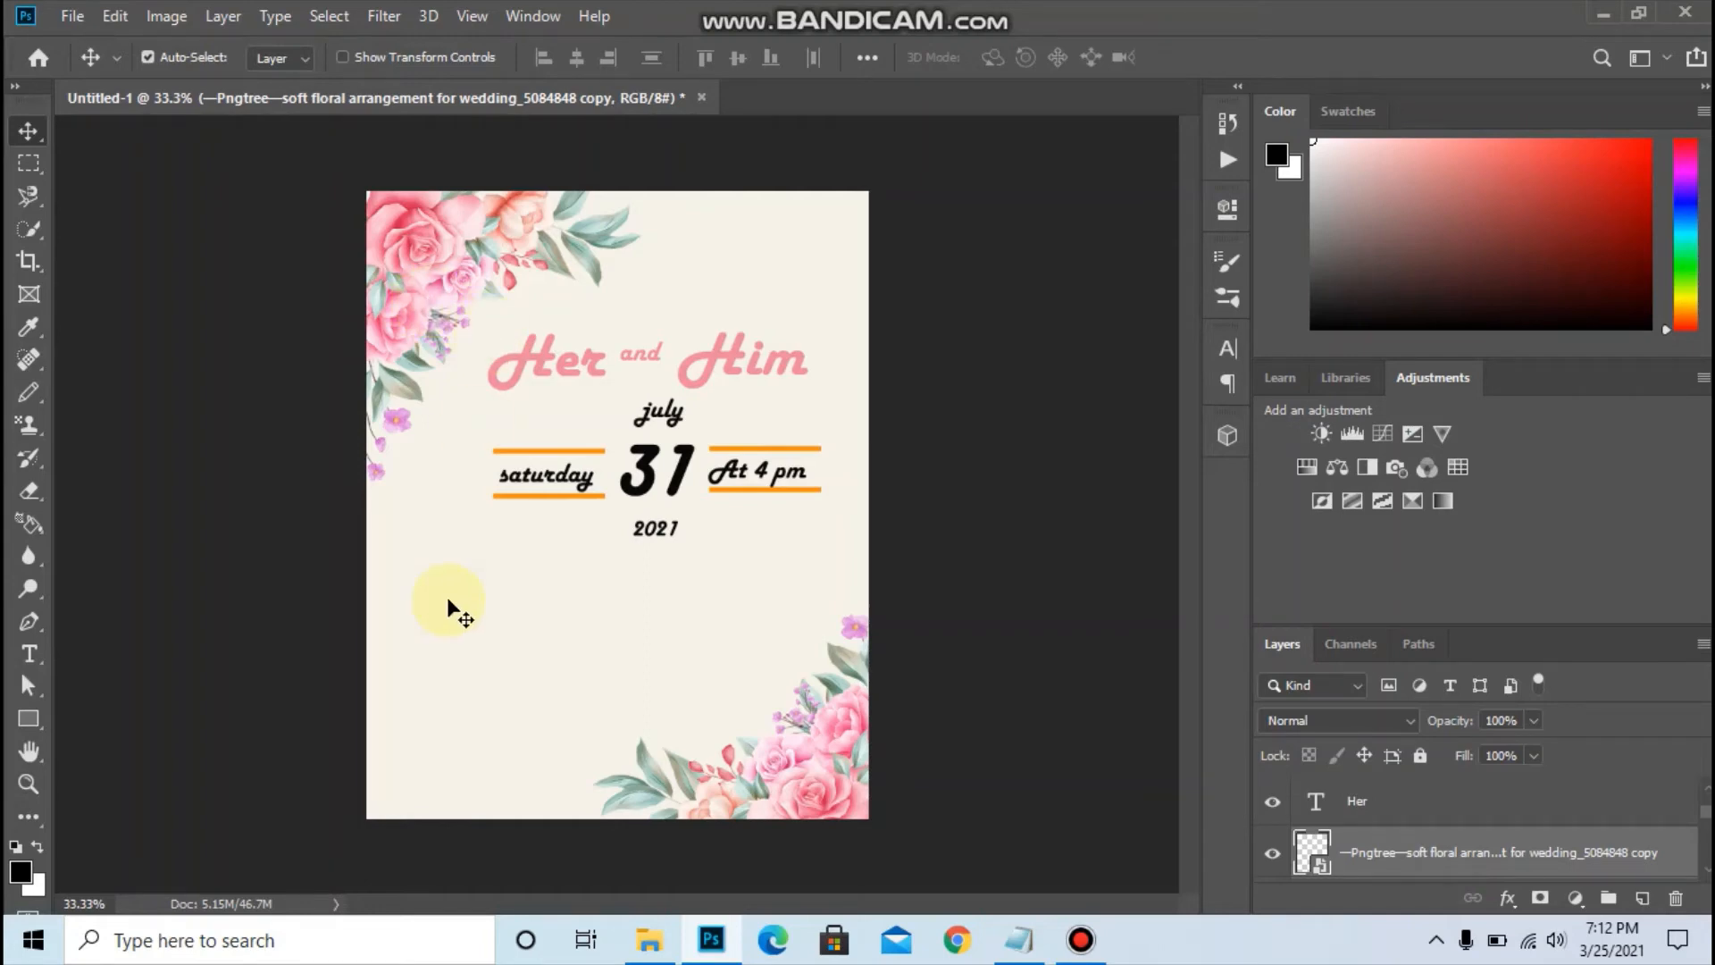
# Step: Add a new text layer reading "this ceremony" in the empty area just below "2021"
pyautogui.click(28, 652)
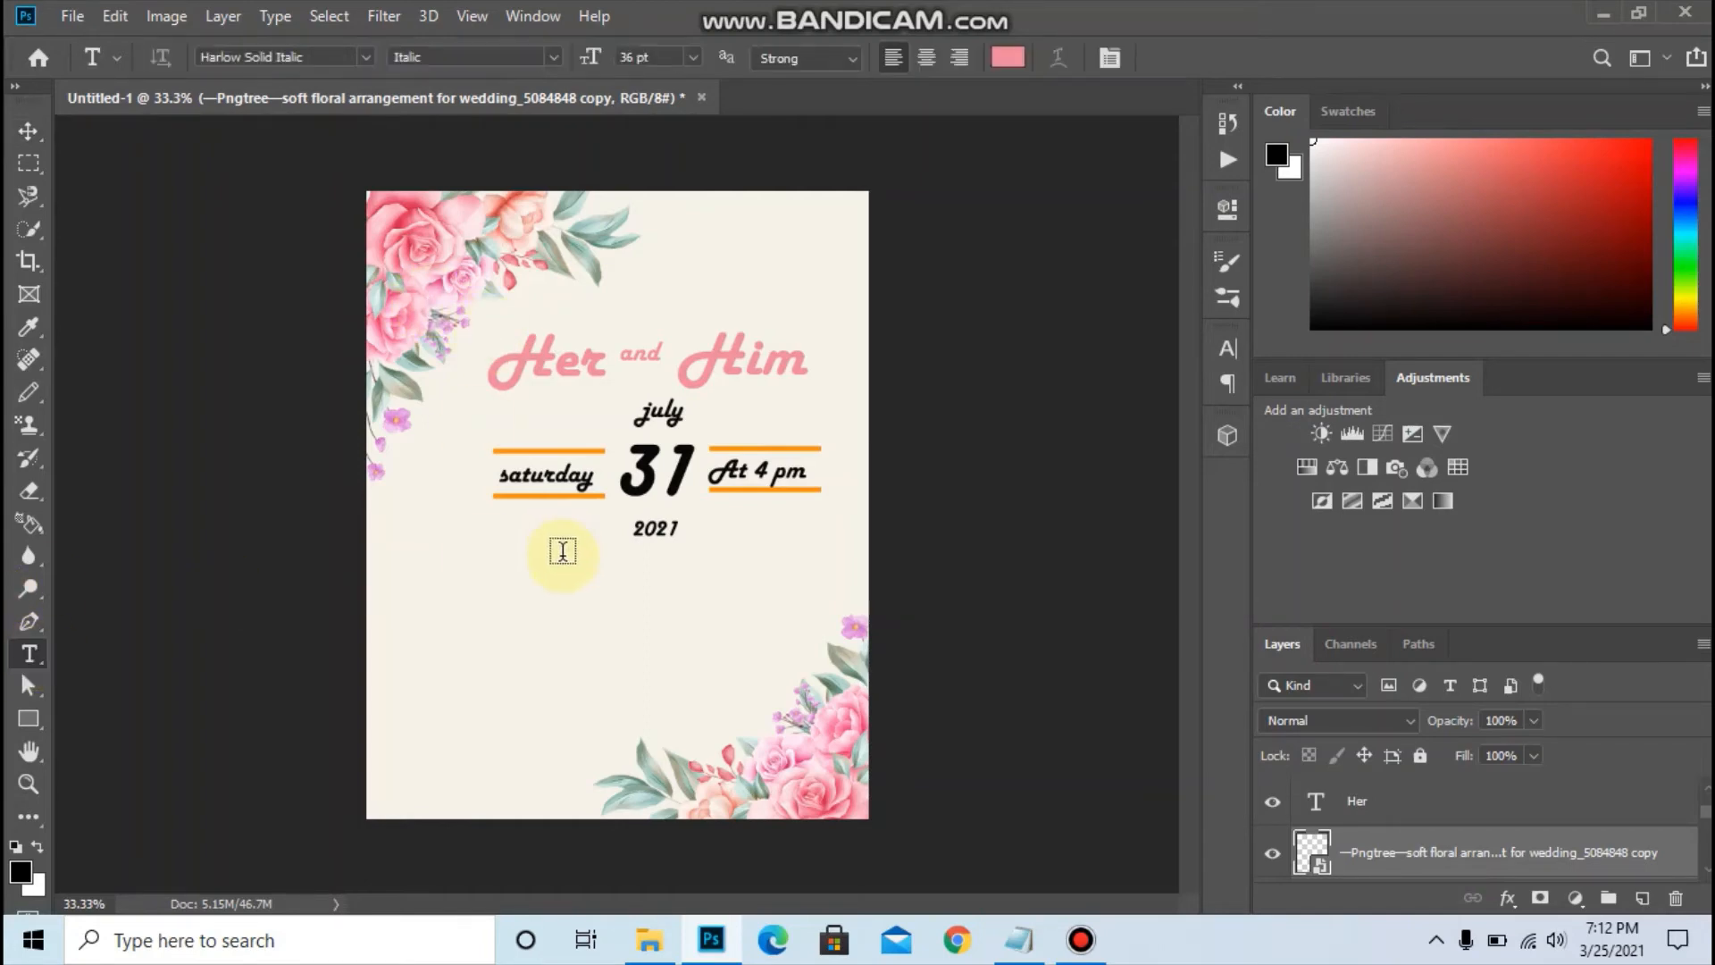
pyautogui.click(529, 574)
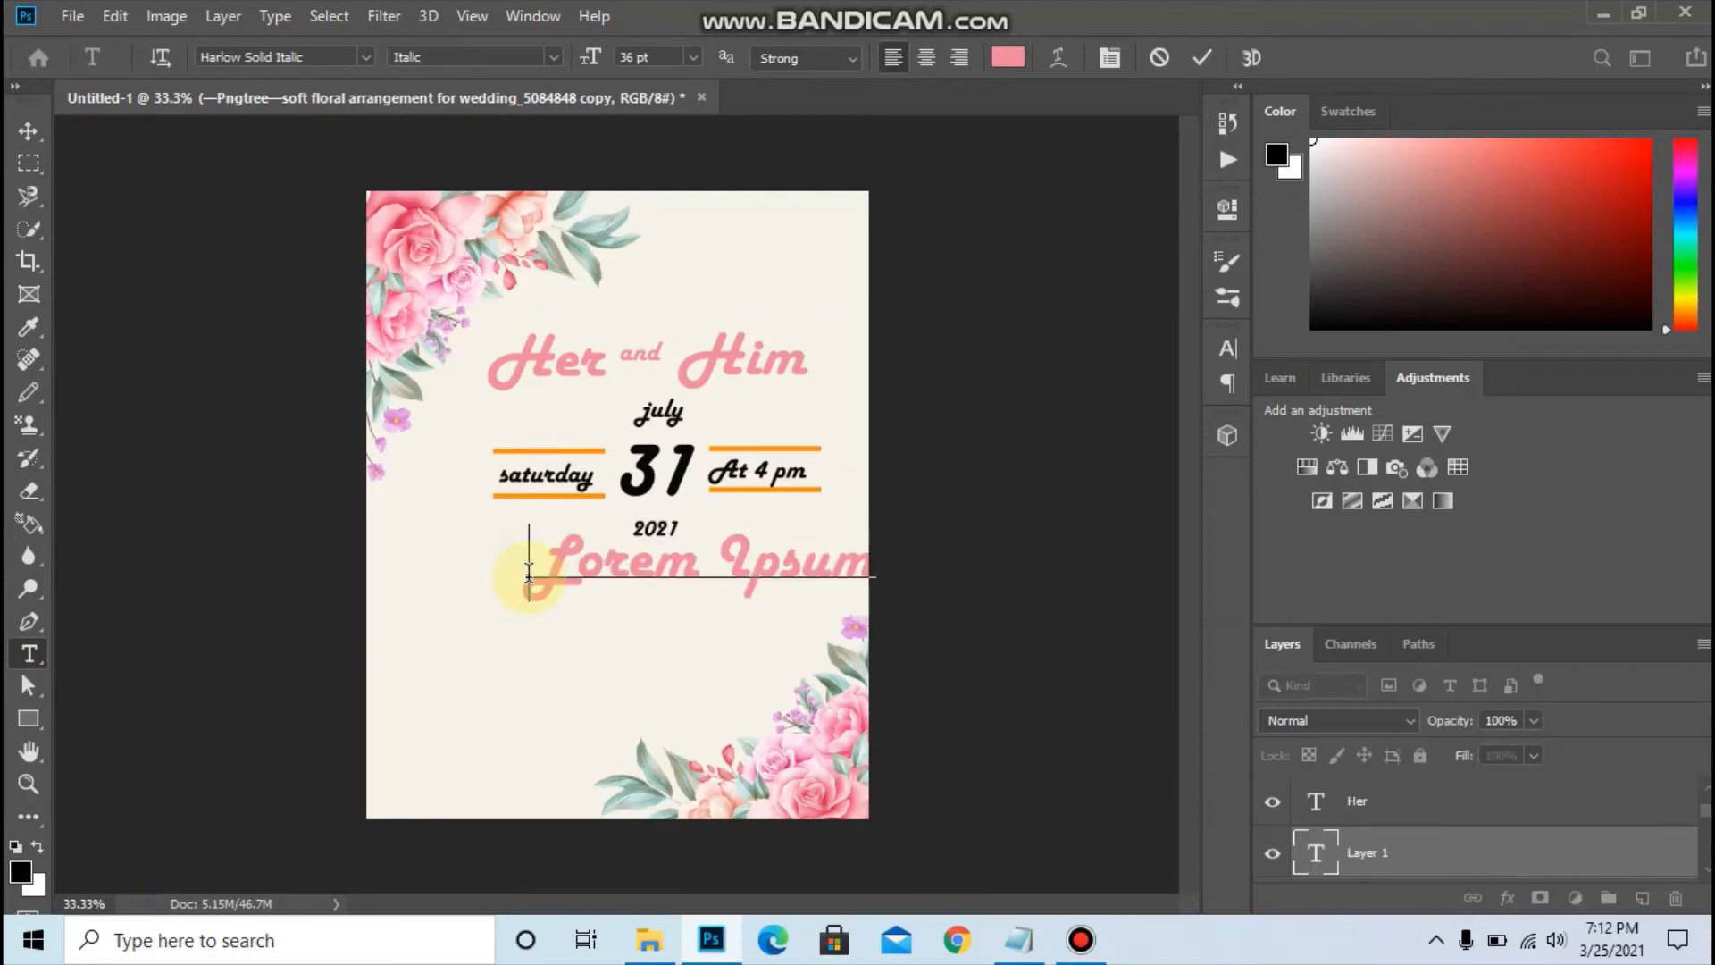
pyautogui.write('this')
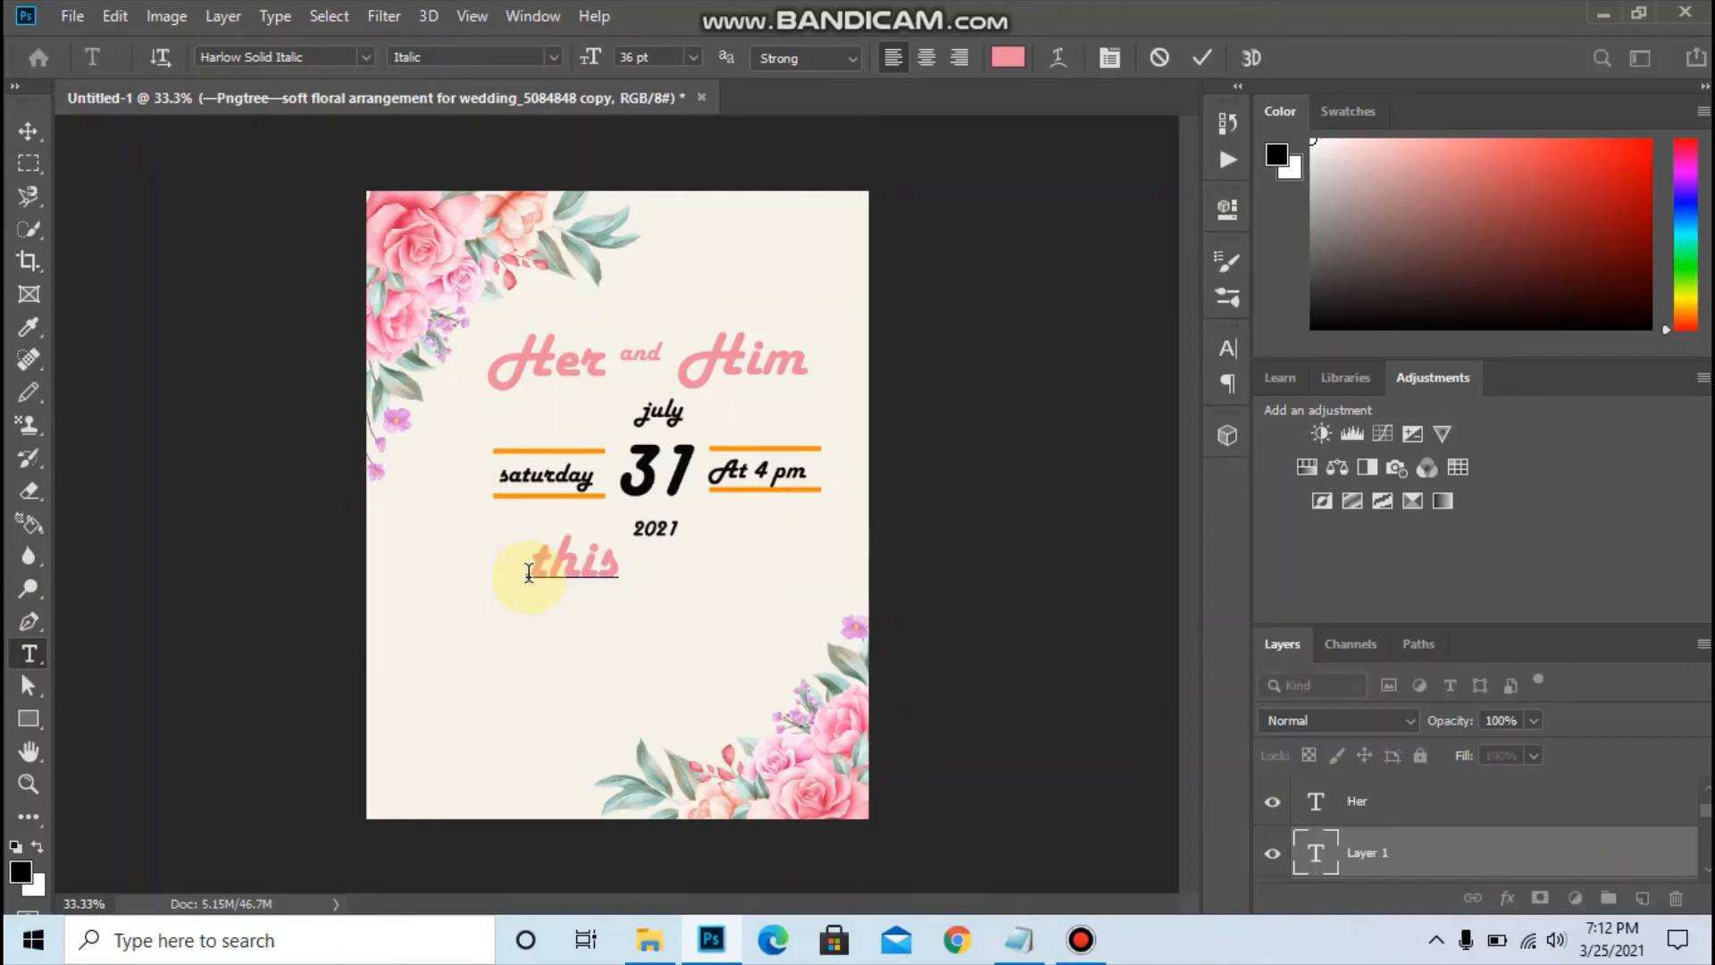
pyautogui.write(' ceremon')
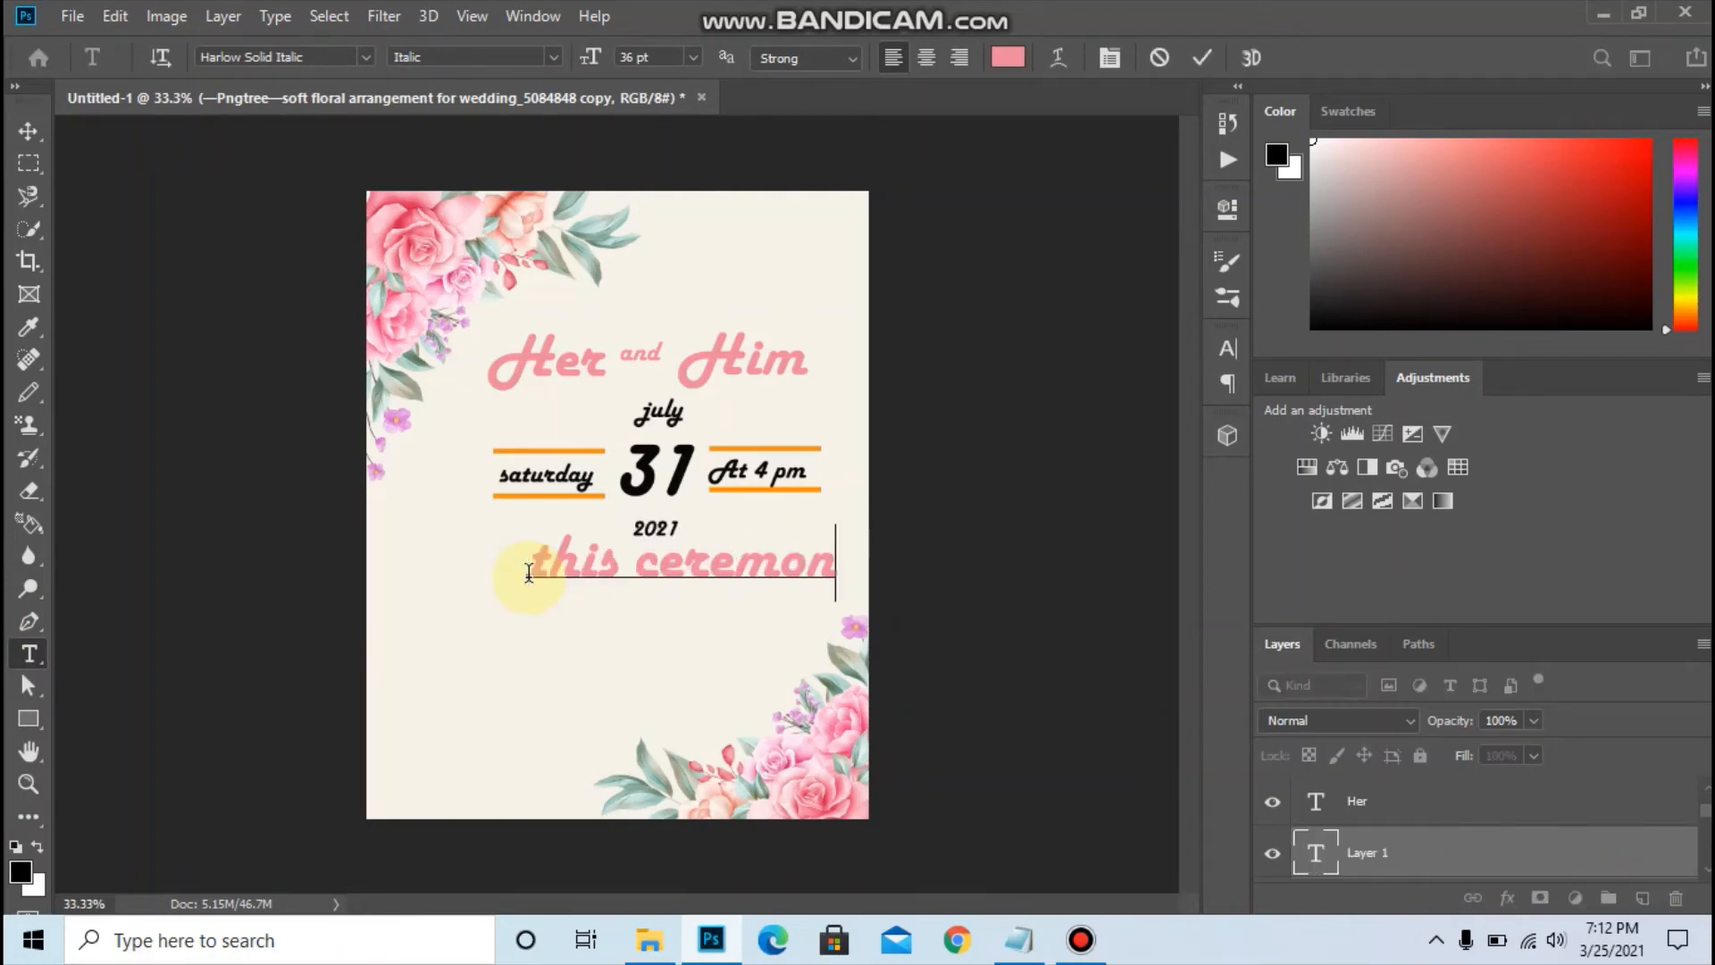
pyautogui.write('y')
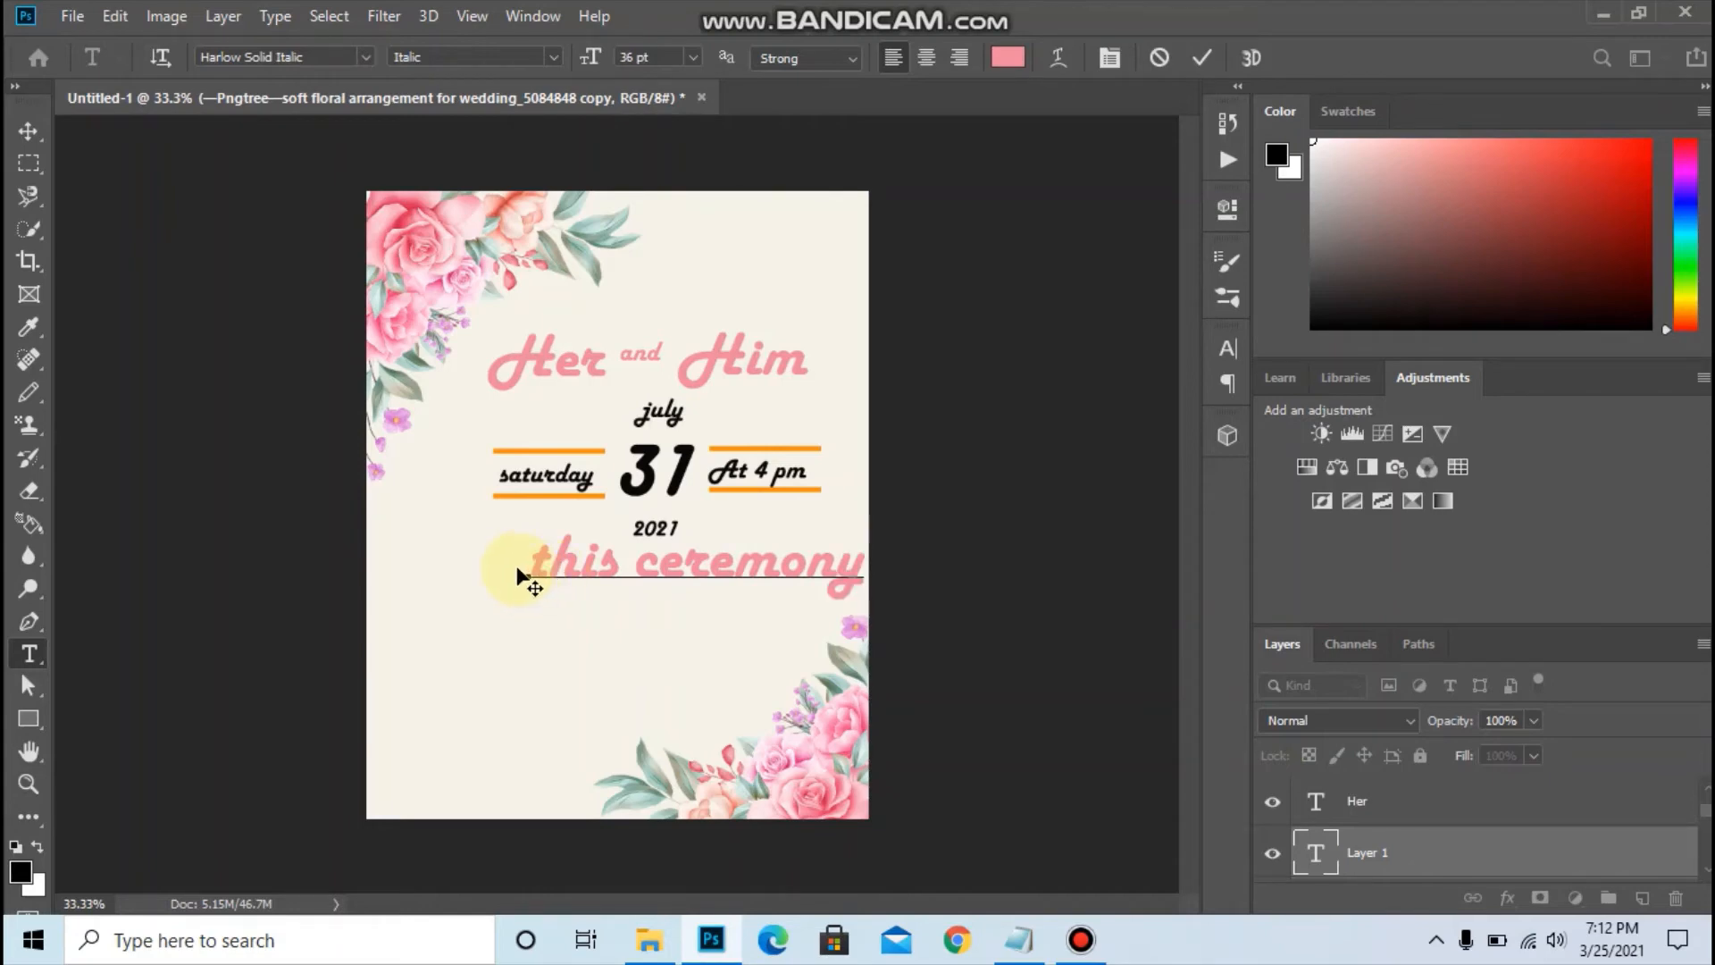
# Step: Recolour the "this ceremony" text to near-black 090808 and move it so it sits centred below the date block
pyautogui.moveTo(536, 561); pyautogui.dragTo(903, 574)
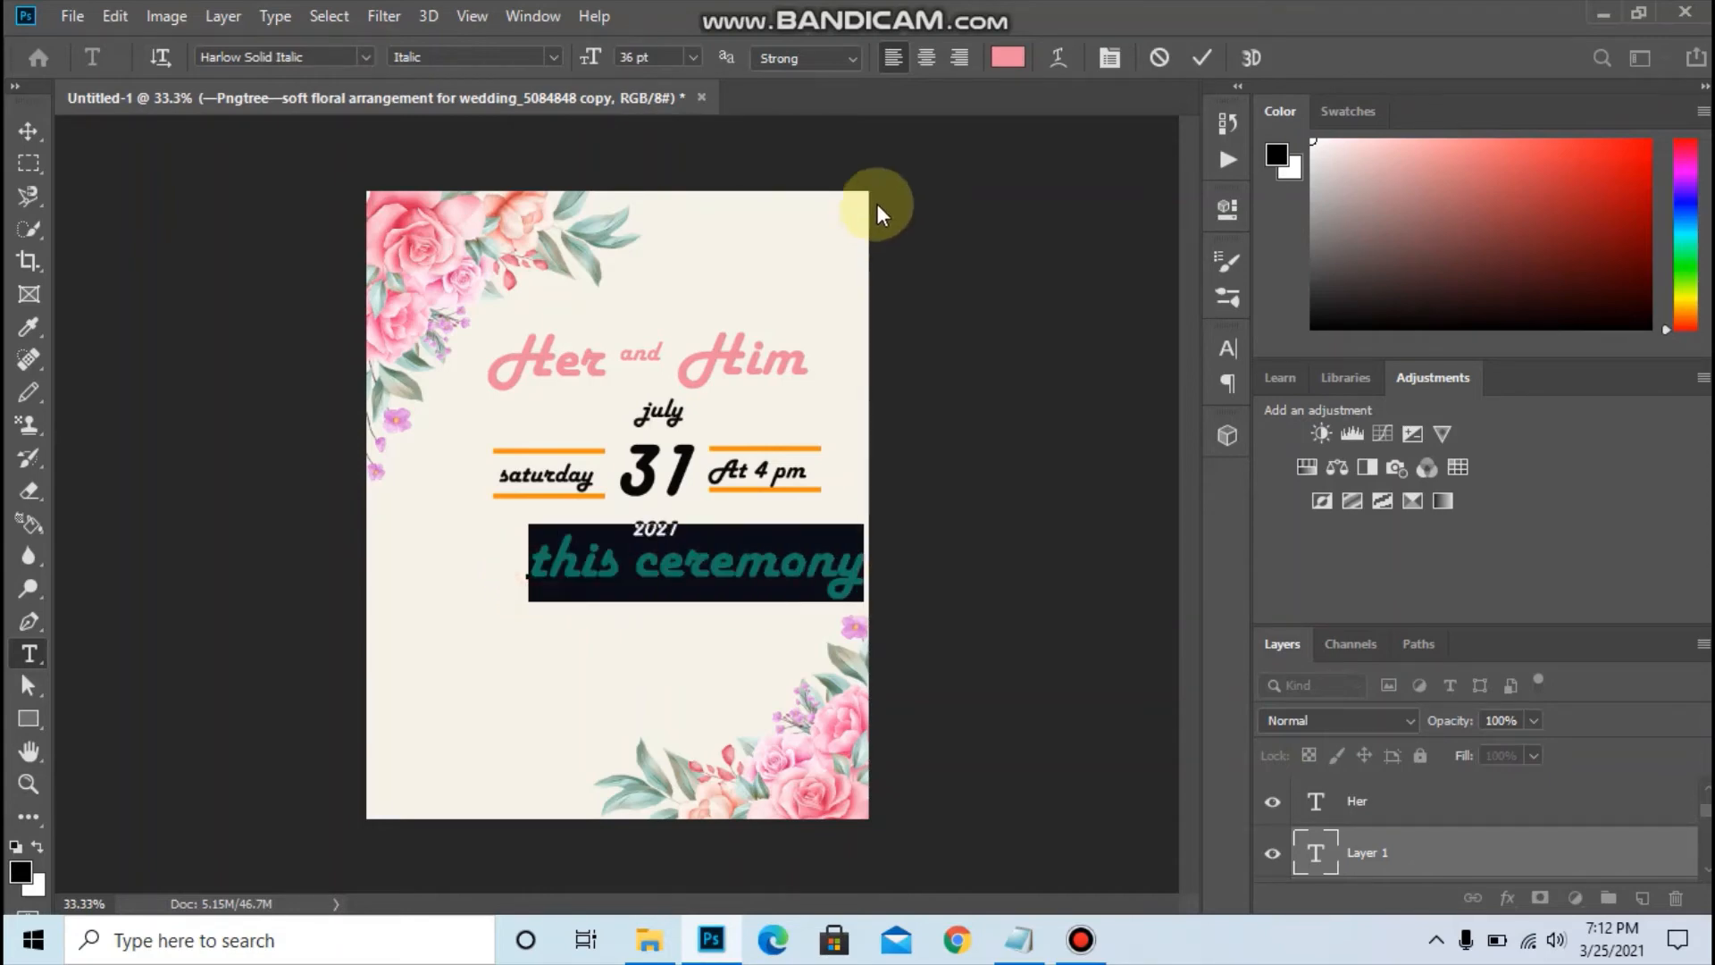
pyautogui.click(996, 62)
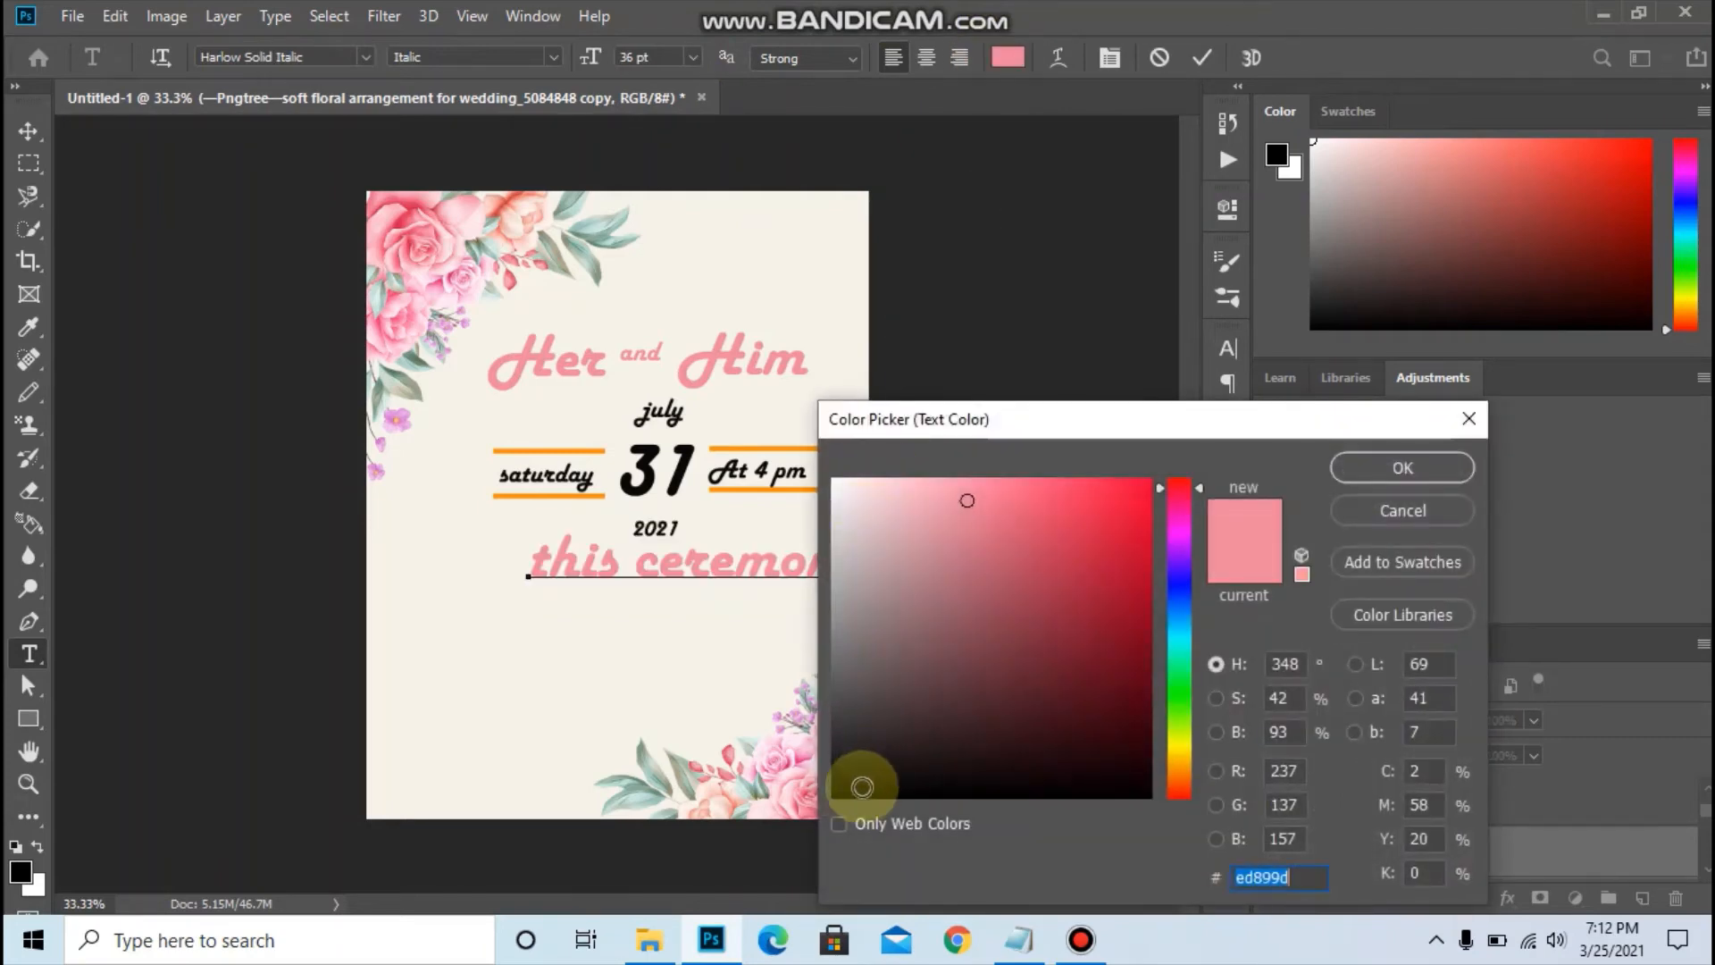
pyautogui.click(862, 787)
pyautogui.click(1353, 469)
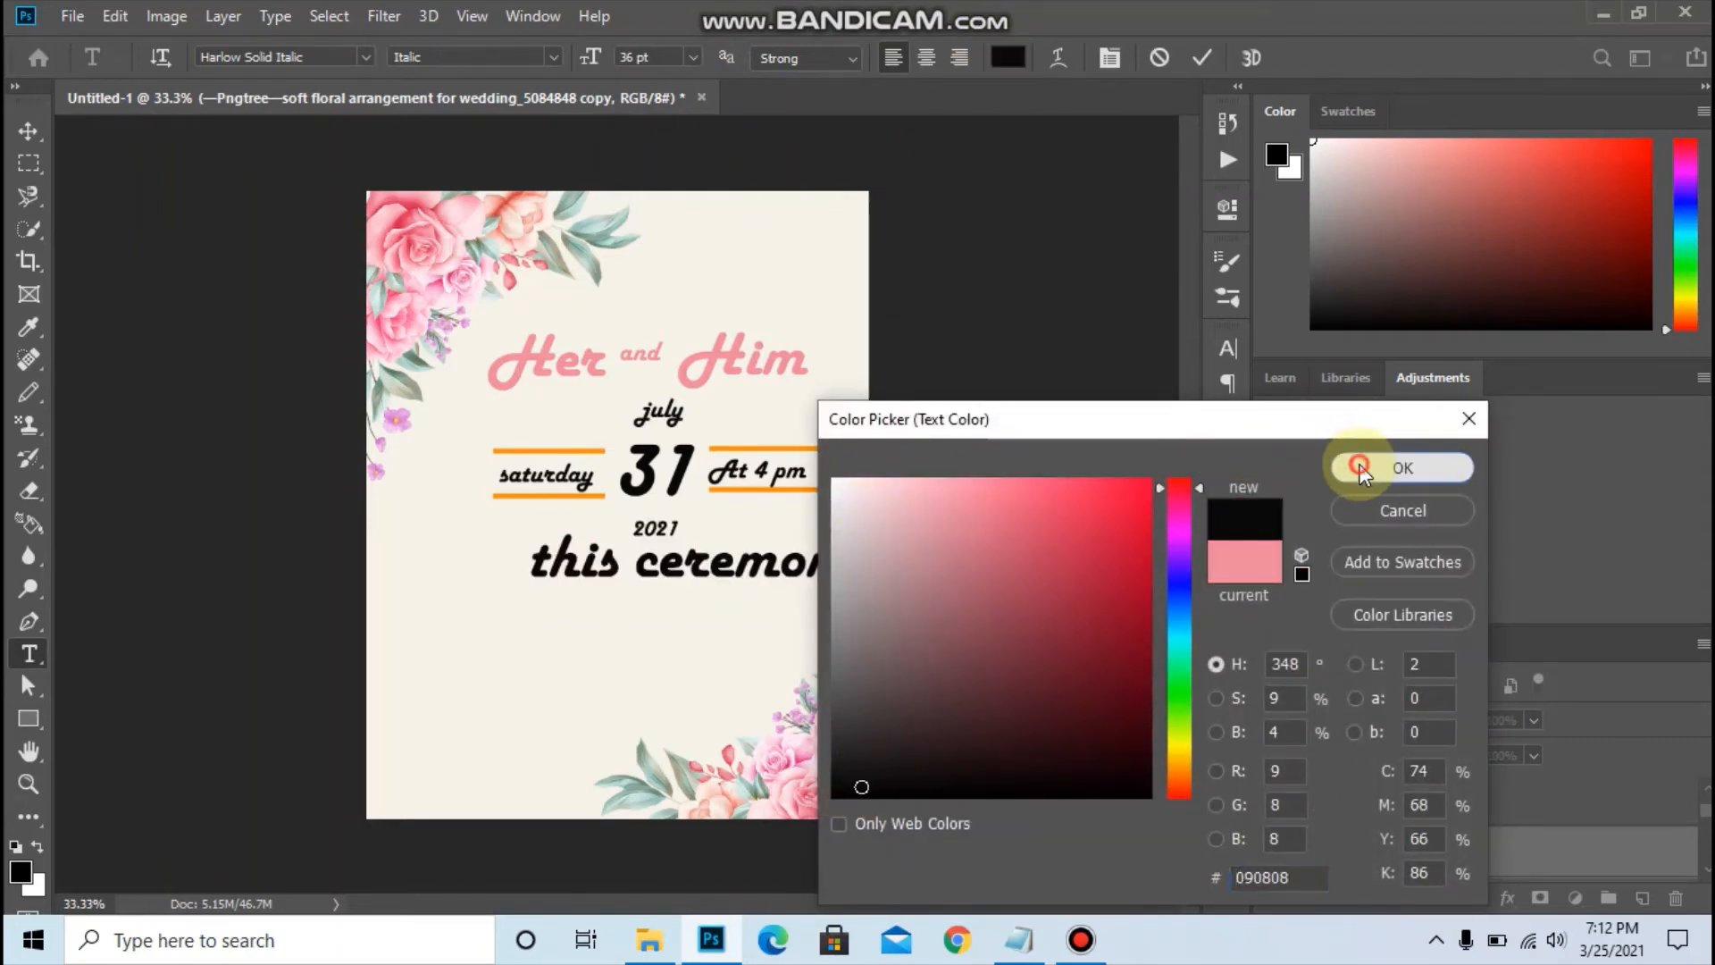
pyautogui.click(1195, 59)
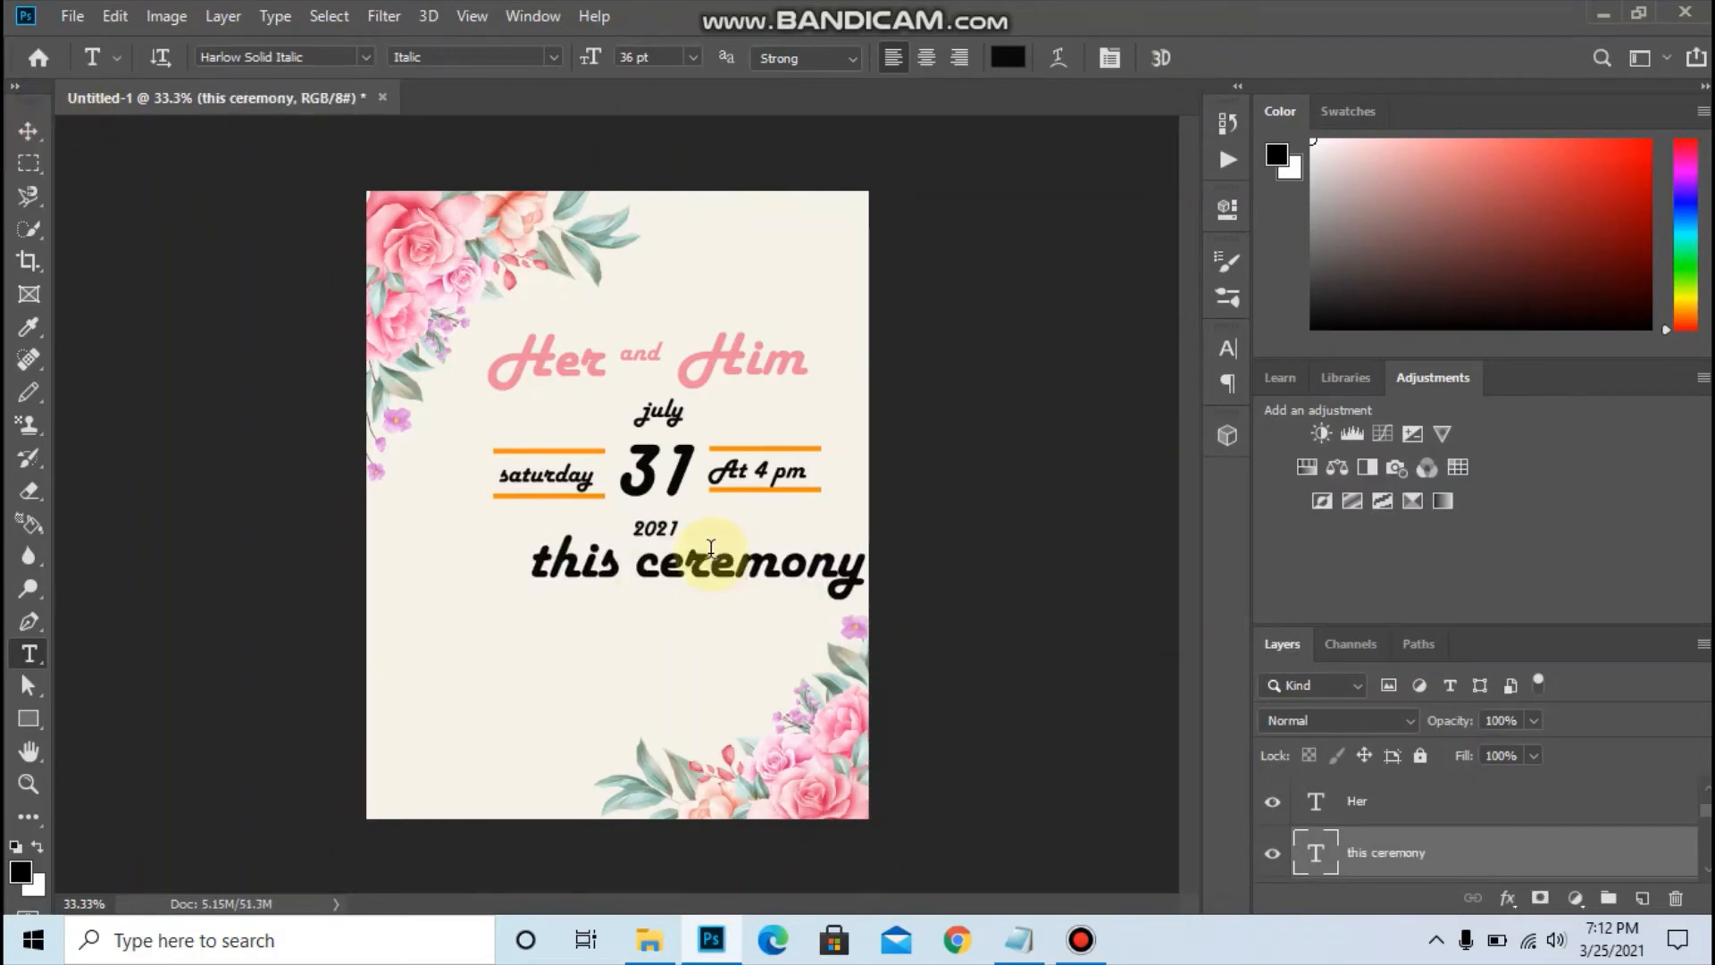
pyautogui.click(28, 132)
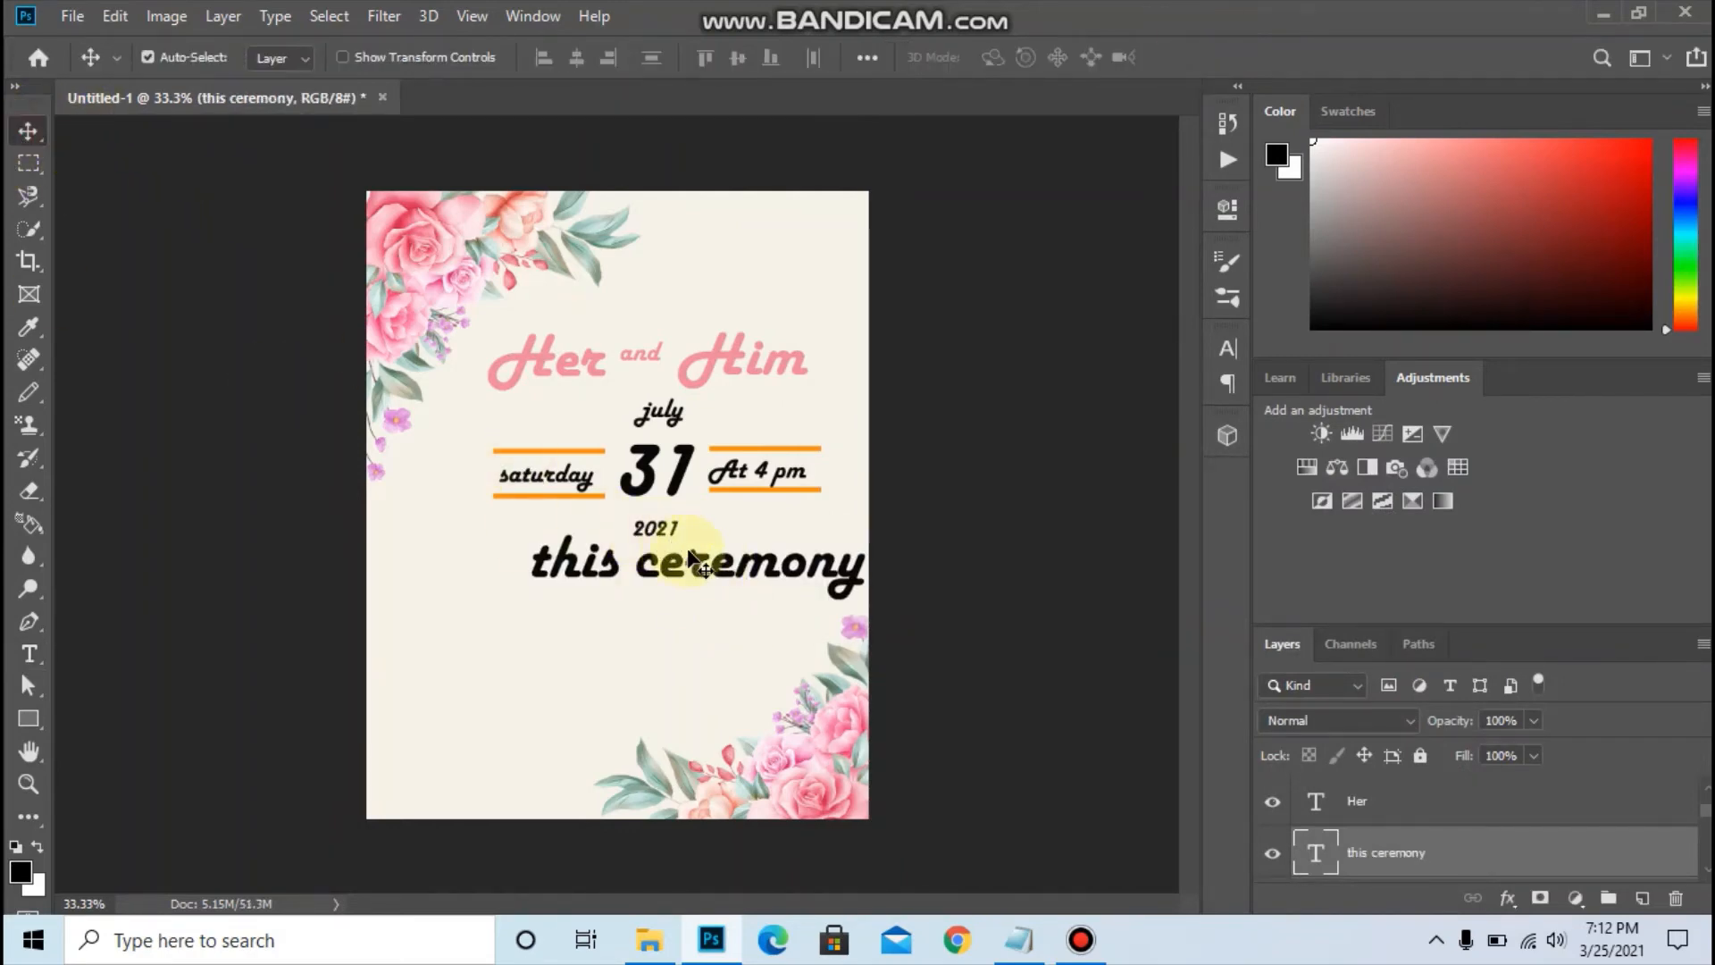
pyautogui.moveTo(695, 560); pyautogui.dragTo(646, 564)
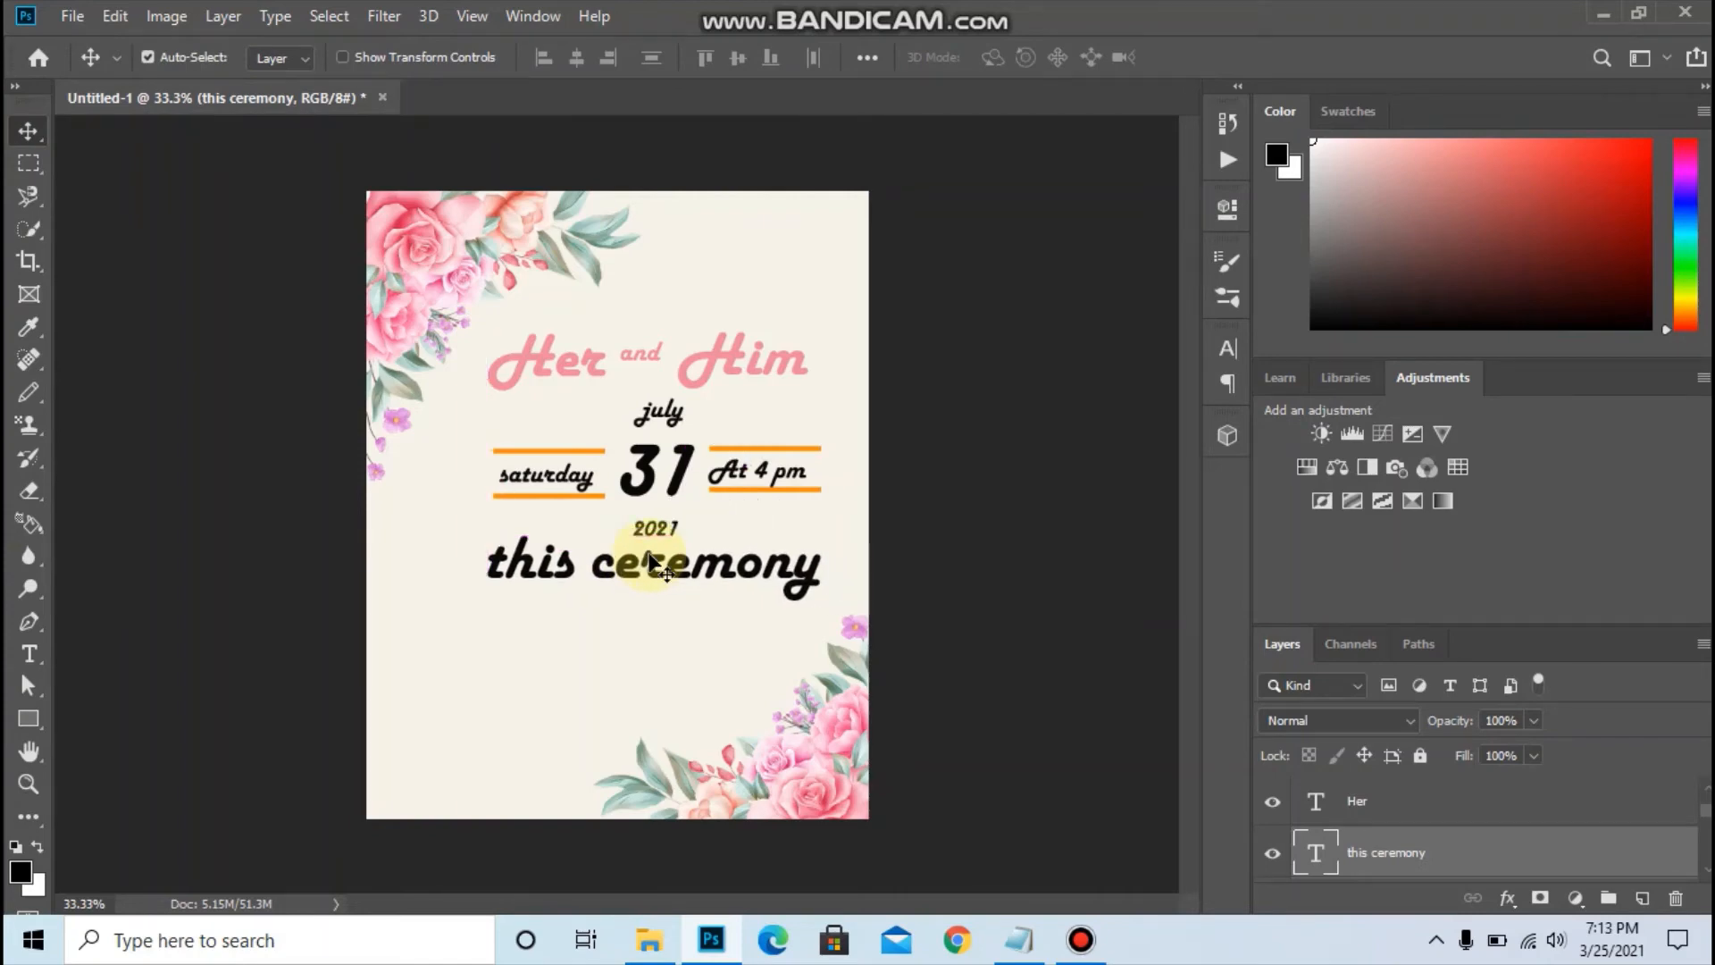
pyautogui.click(1092, 953)
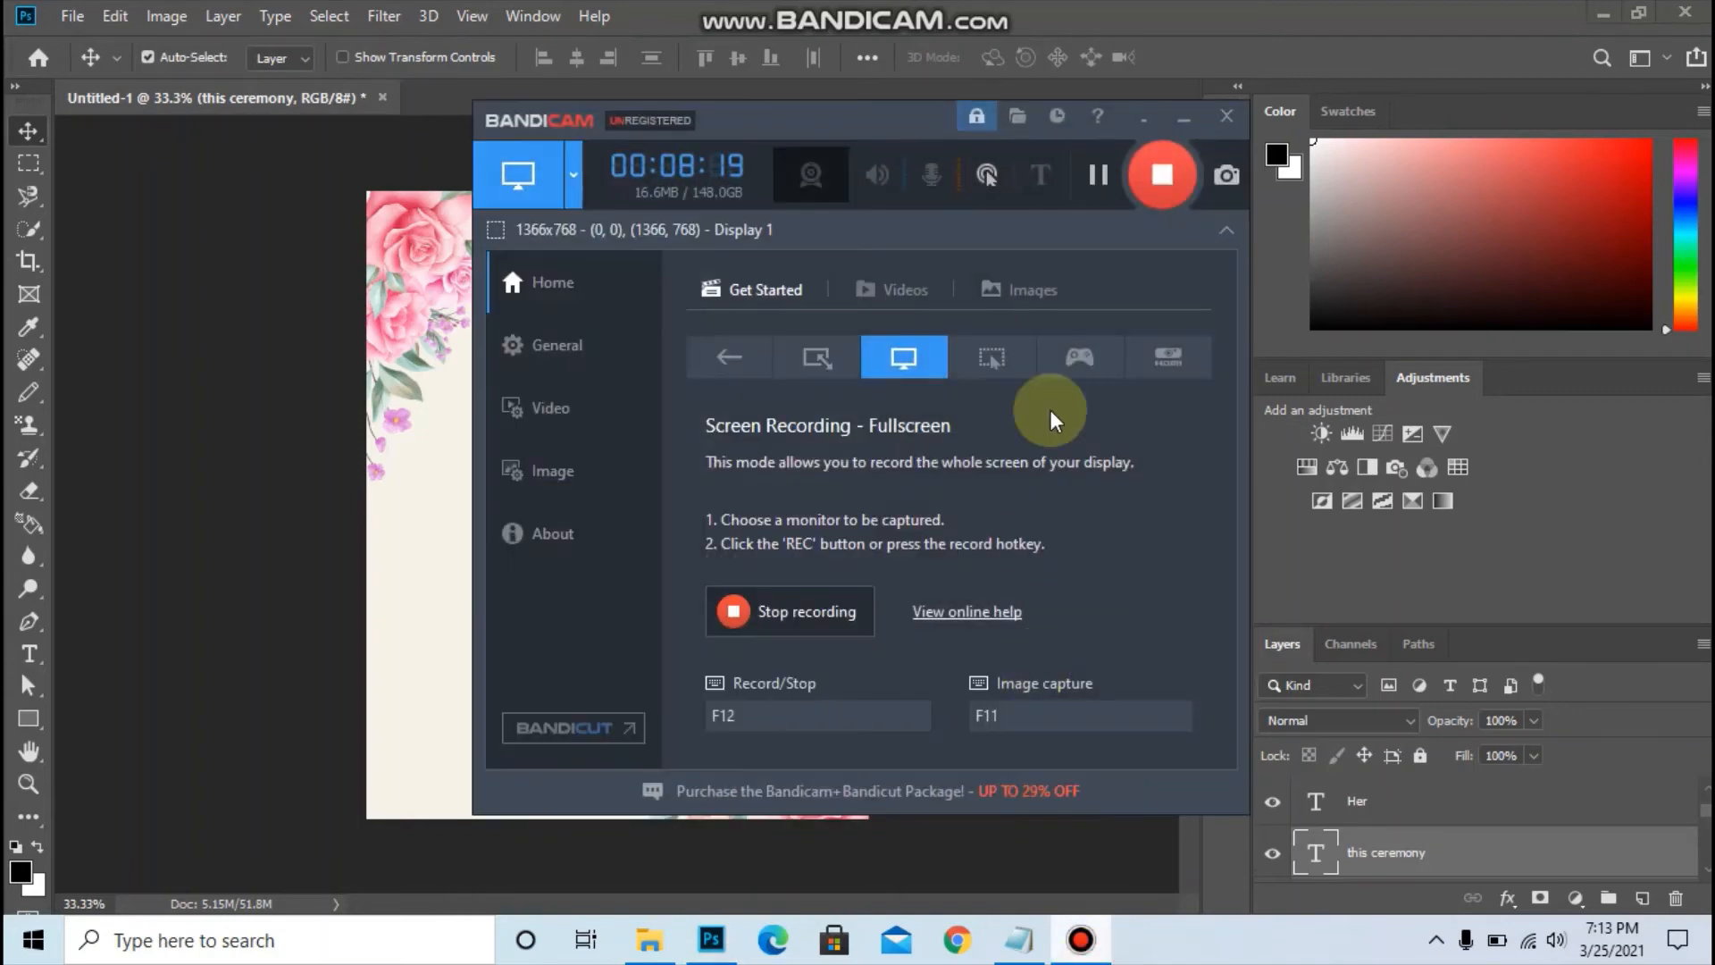
pyautogui.click(1184, 122)
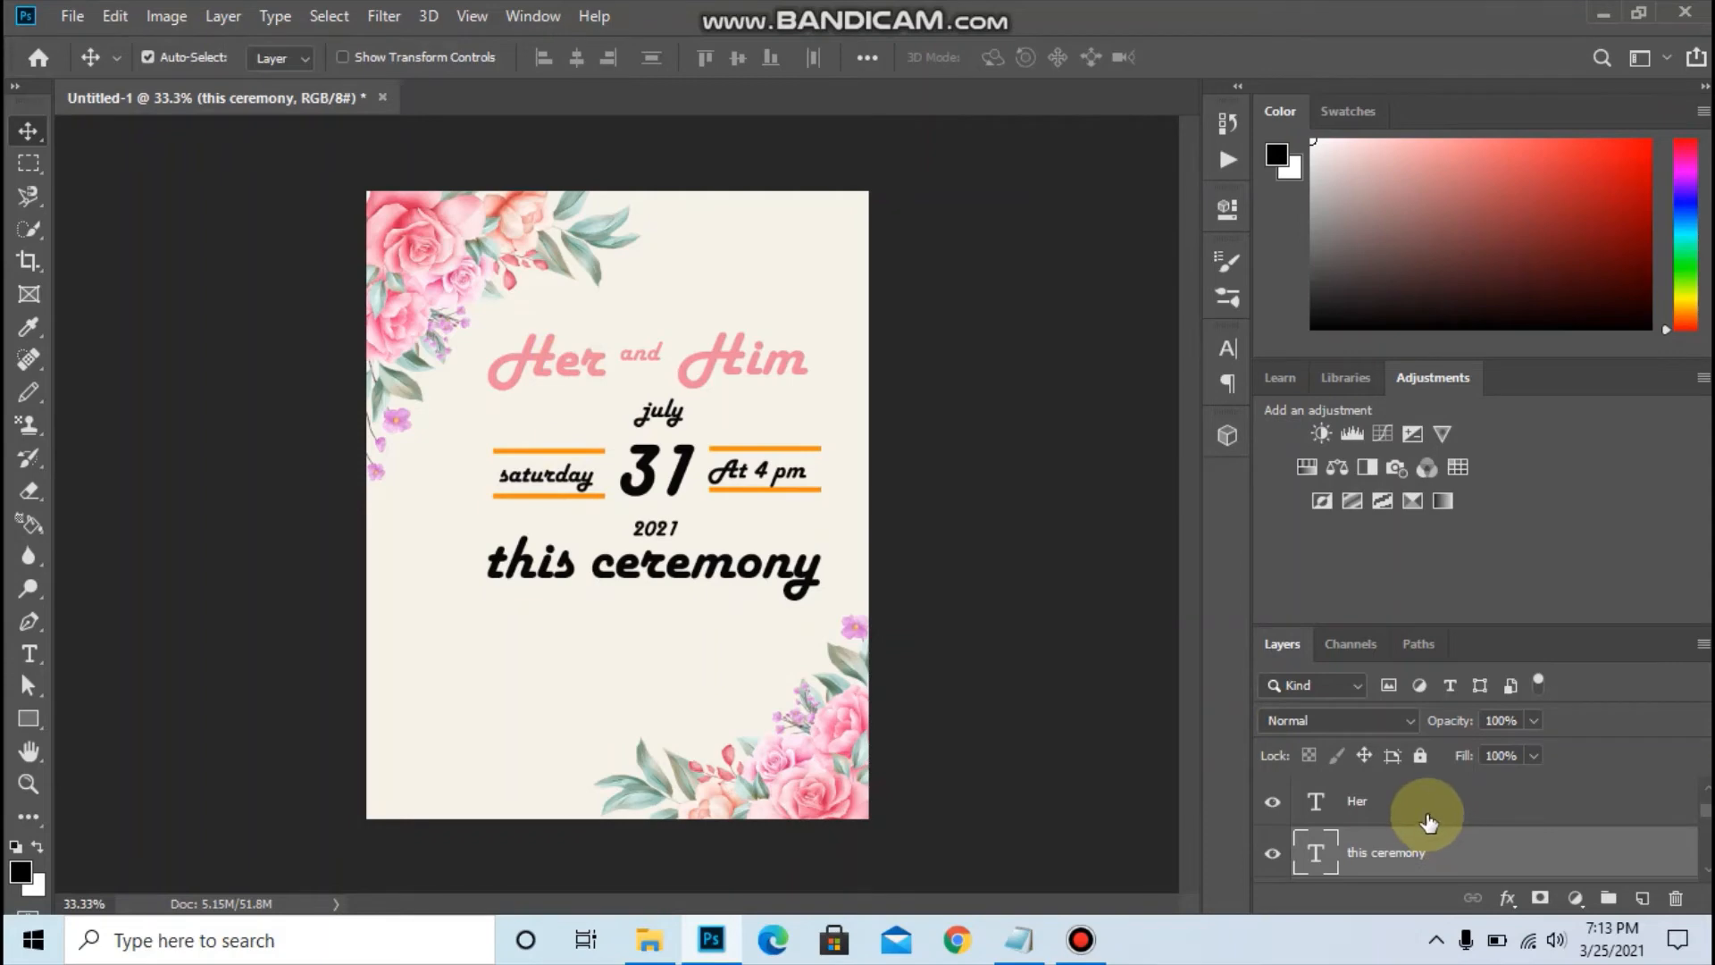
# Step: Group the "Him", "and" and "Her" text layers together
pyautogui.scroll(2, 1429, 822)
pyautogui.press('ctrl')
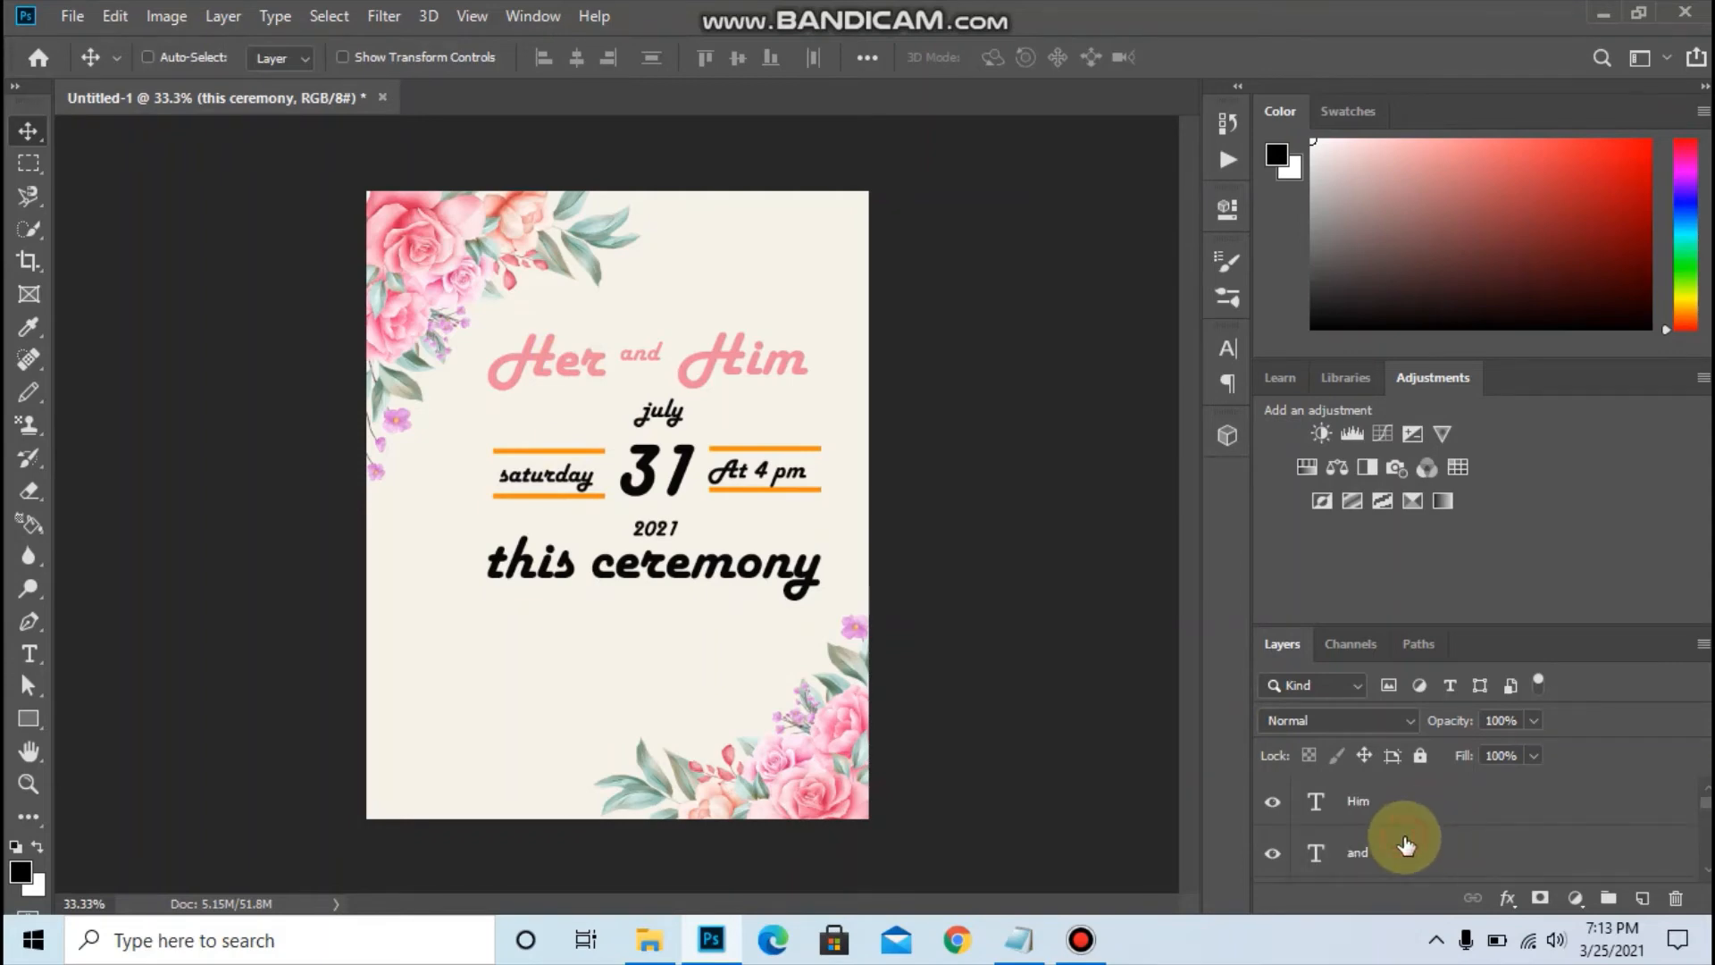
pyautogui.keyDown('ctrl'); pyautogui.click(1406, 845); pyautogui.keyUp('ctrl')
pyautogui.scroll(-2, 1389, 808)
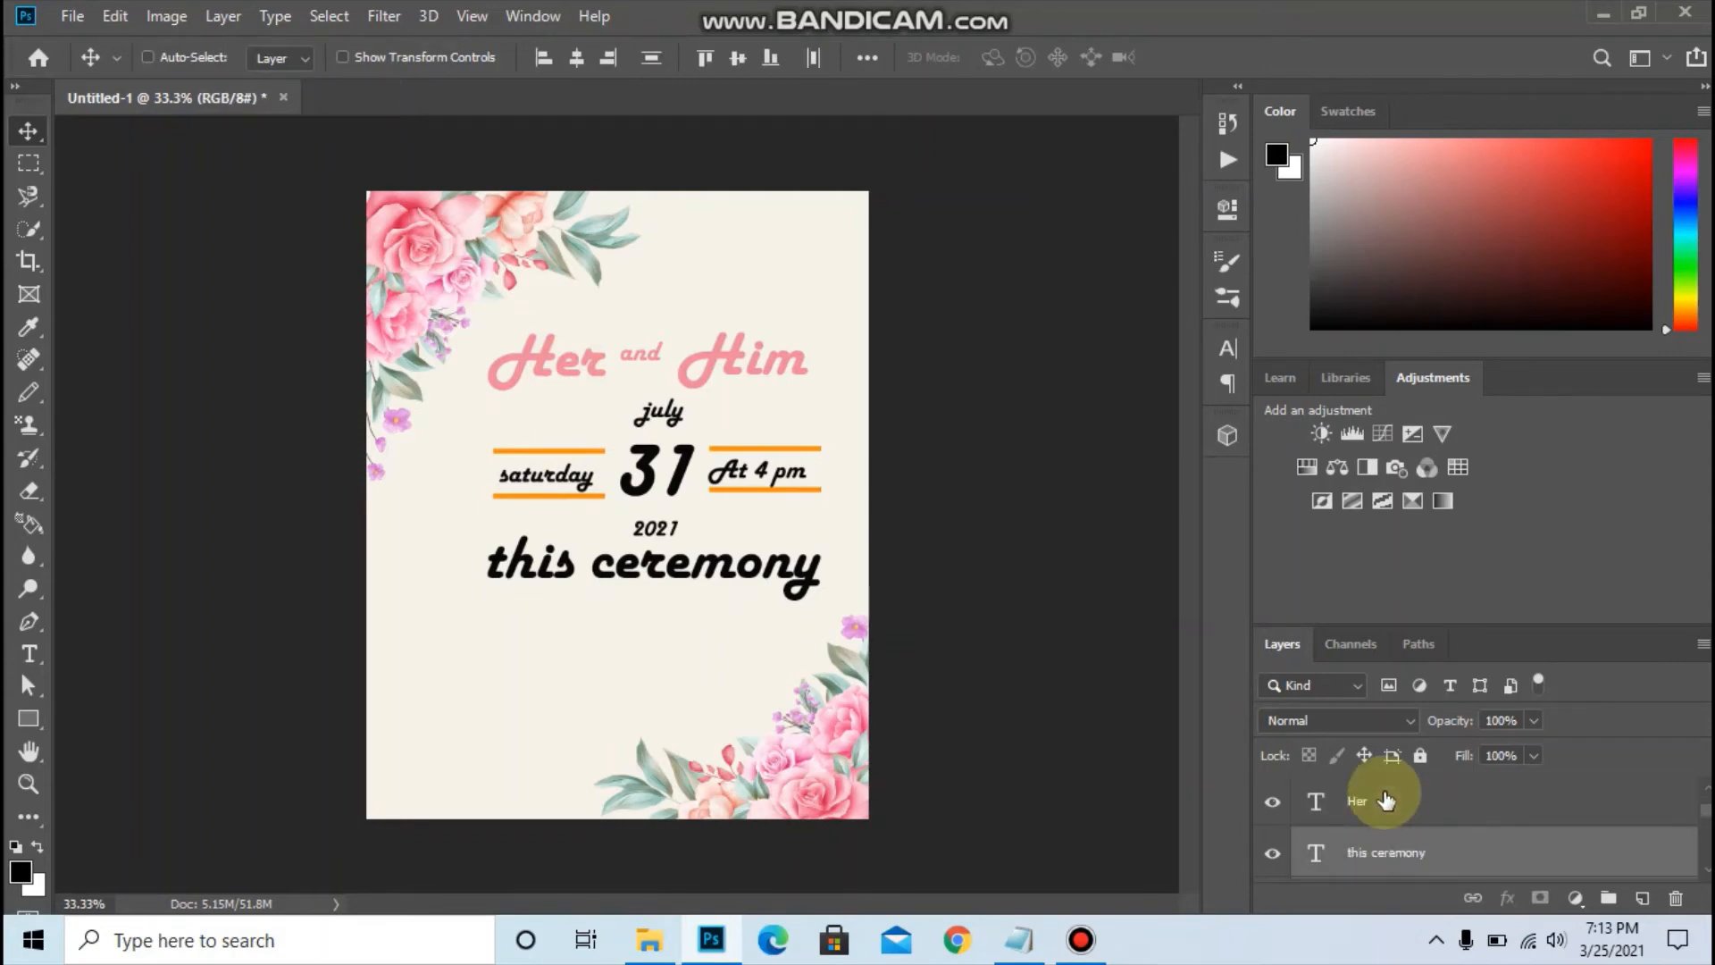
pyautogui.keyDown('ctrl'); pyautogui.click(1384, 797); pyautogui.keyUp('ctrl')
pyautogui.keyDown('ctrl'); pyautogui.click(1401, 871); pyautogui.keyUp('ctrl')
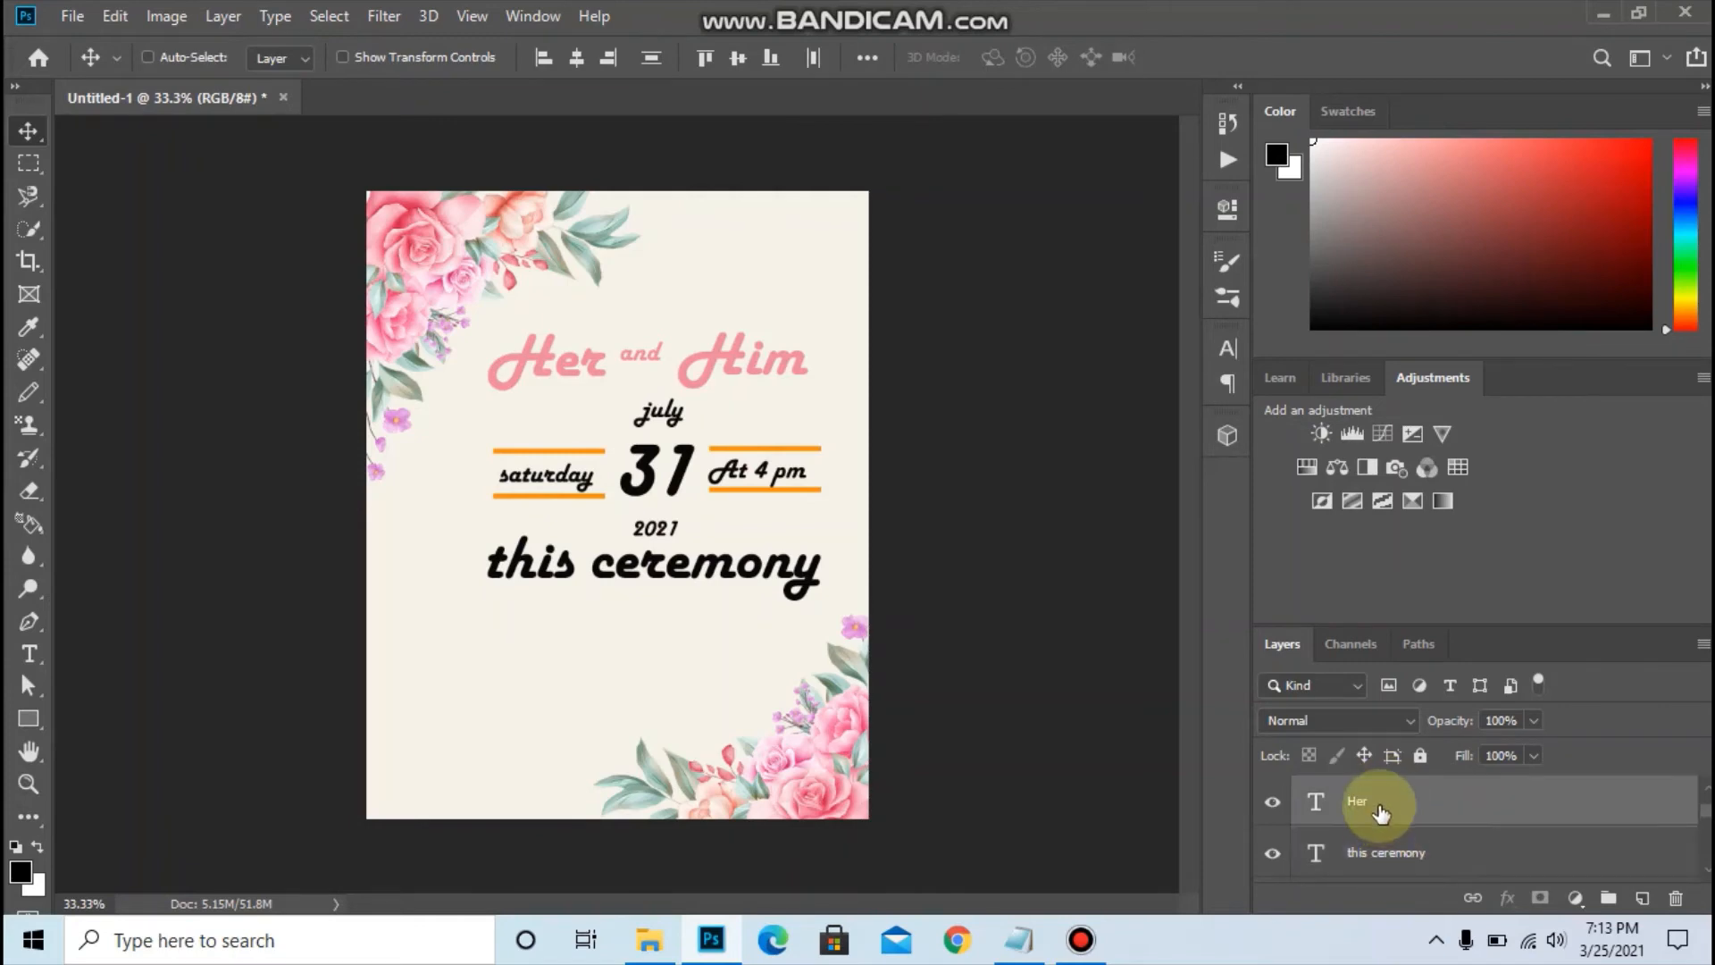
pyautogui.hotkey('ctrl', 'g')
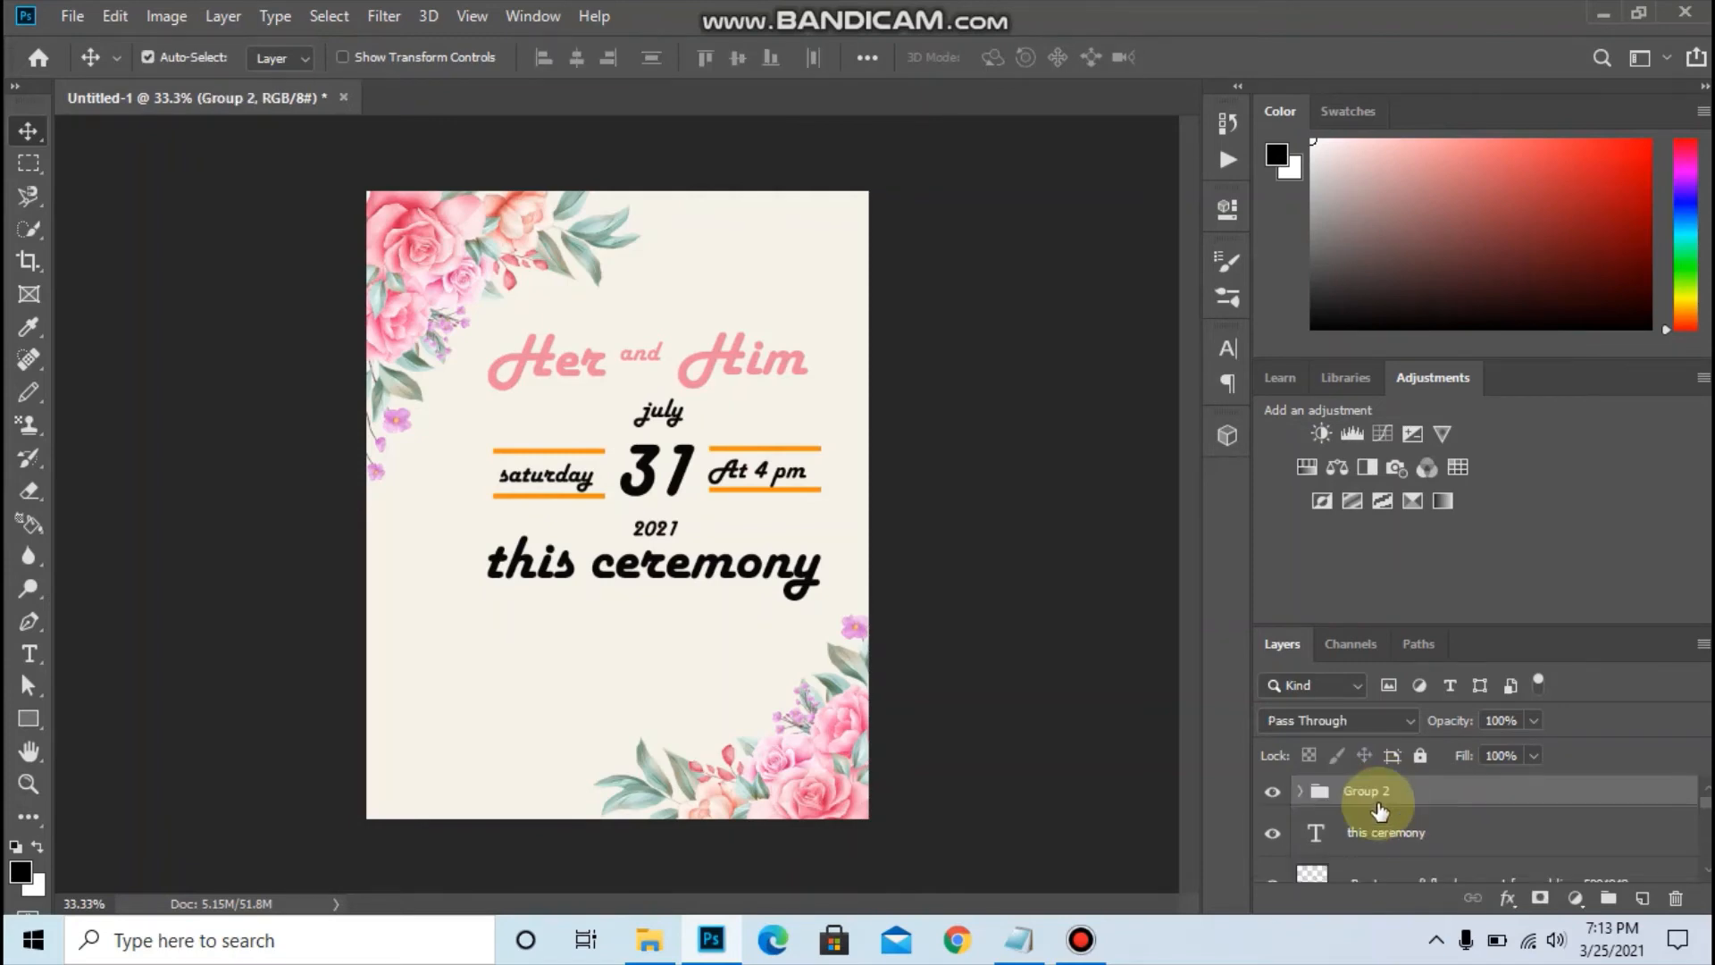
# Step: Nudge the "Her and Him" group straight up to a Y position of 340 px and commit the transform
pyautogui.hotkey('ctrl', 't')
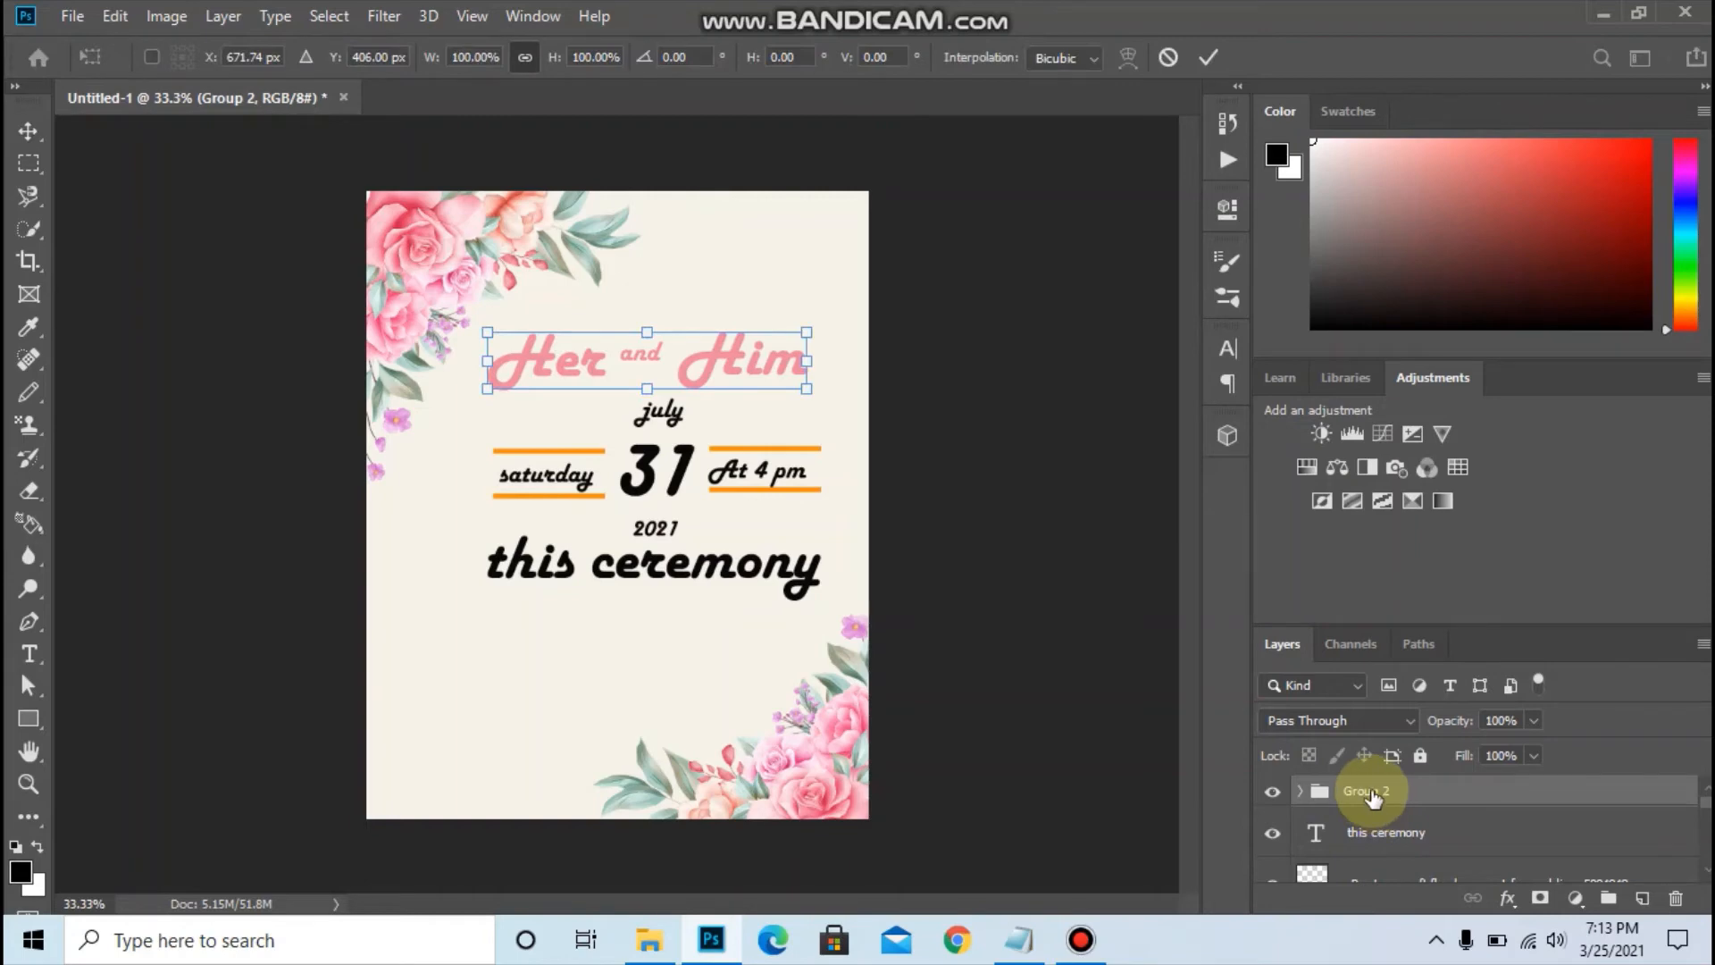
pyautogui.press('Up')
pyautogui.press('Up')
pyautogui.press('Up')
pyautogui.press('Up')
pyautogui.press('Up')
pyautogui.press('Up')
pyautogui.press('Up')
pyautogui.press('Up')
pyautogui.press('Up')
pyautogui.press('Up')
pyautogui.press('Up')
pyautogui.press('Up')
pyautogui.press('Up')
pyautogui.press('Up')
pyautogui.press('Up')
pyautogui.press('Up')
pyautogui.press('Up')
pyautogui.press('Up')
pyautogui.press('Up')
pyautogui.press('Up')
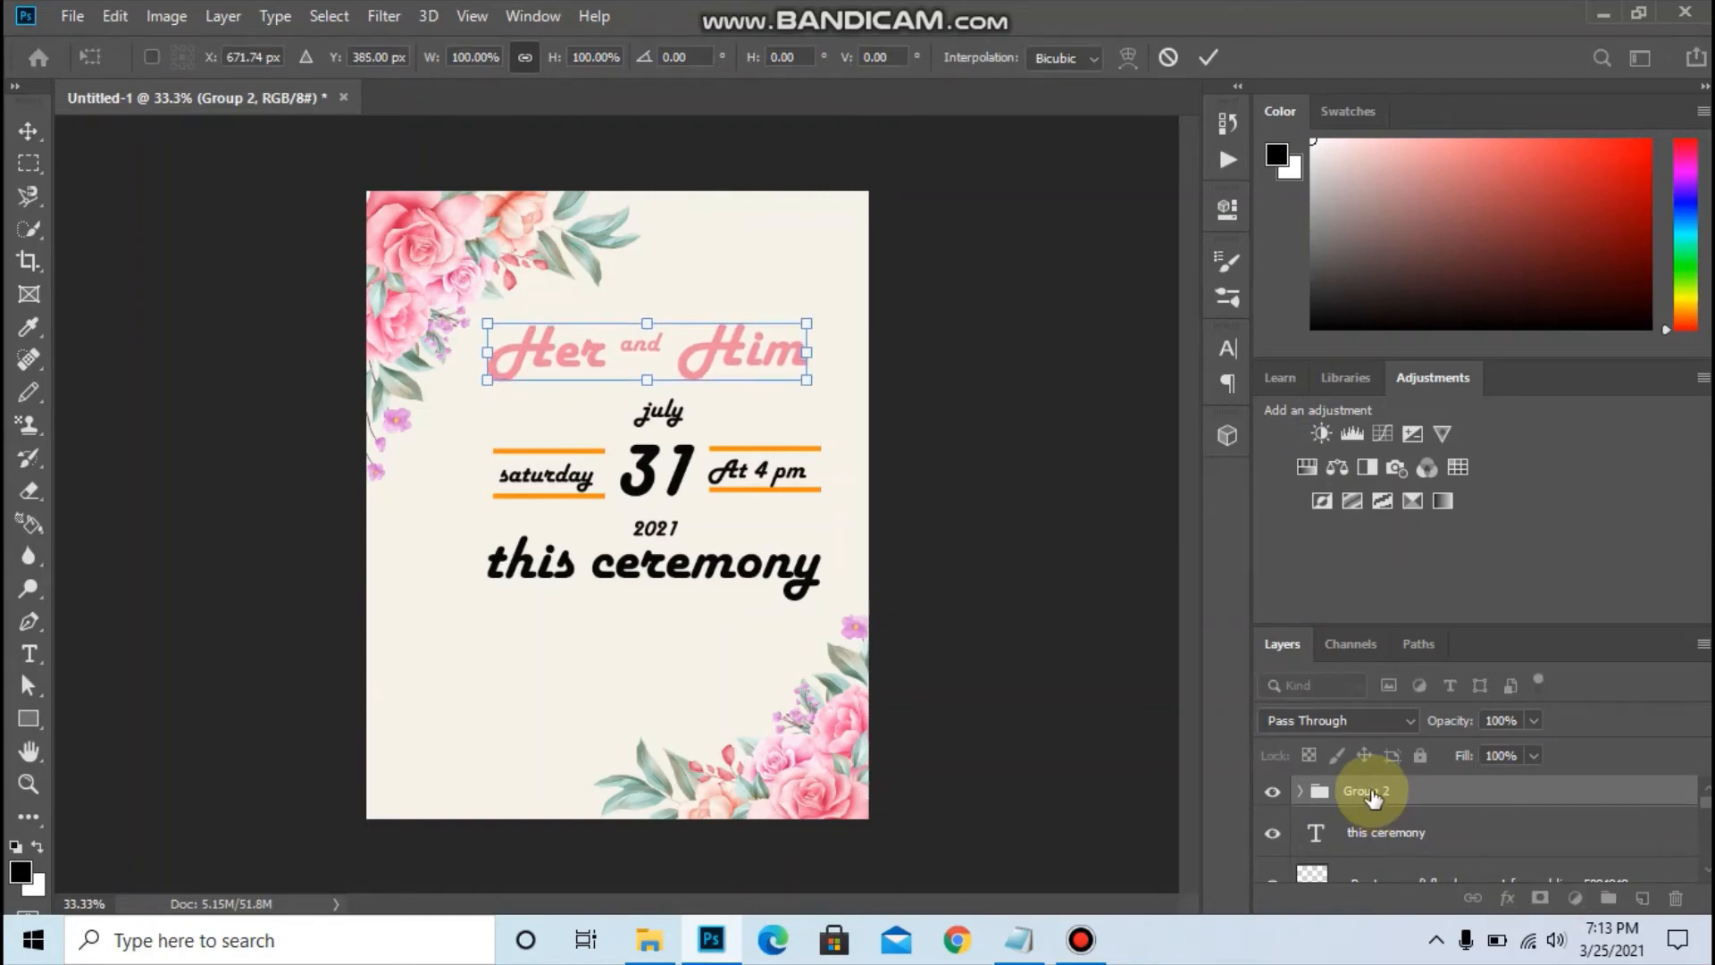
pyautogui.press('Up')
pyautogui.press('Up')
pyautogui.press('Up')
pyautogui.press('Up')
pyautogui.press('Up')
pyautogui.press('Up')
pyautogui.press('Up')
pyautogui.press('Up')
pyautogui.press('Up')
pyautogui.press('Up')
pyautogui.press('Up')
pyautogui.press('Up')
pyautogui.press('Up')
pyautogui.press('Up')
pyautogui.press('Up')
pyautogui.press('Up')
pyautogui.press('Up')
pyautogui.press('Up')
pyautogui.press('Up')
pyautogui.press('Up')
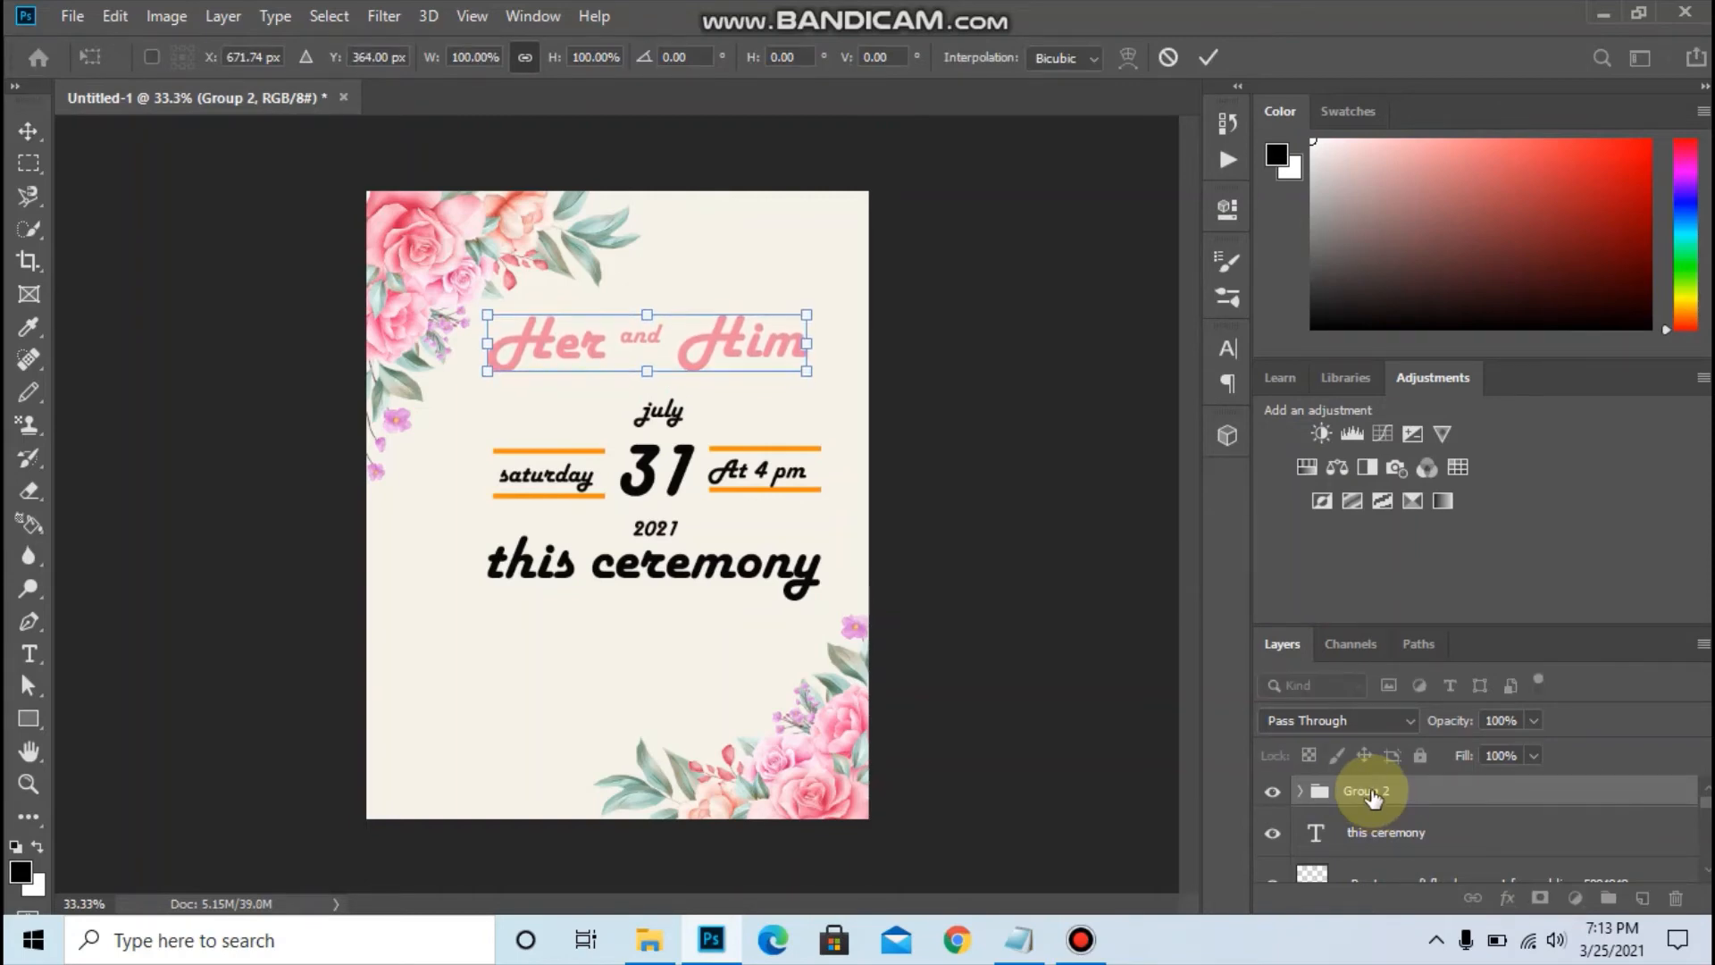
pyautogui.press('Up')
pyautogui.press('Up')
pyautogui.press('Up')
pyautogui.press('Up')
pyautogui.press('Up')
pyautogui.press('Up')
pyautogui.press('Up')
pyautogui.press('Up')
pyautogui.press('Up')
pyautogui.press('Up')
pyautogui.press('Up')
pyautogui.press('Up')
pyautogui.press('Up')
pyautogui.press('Up')
pyautogui.press('Up')
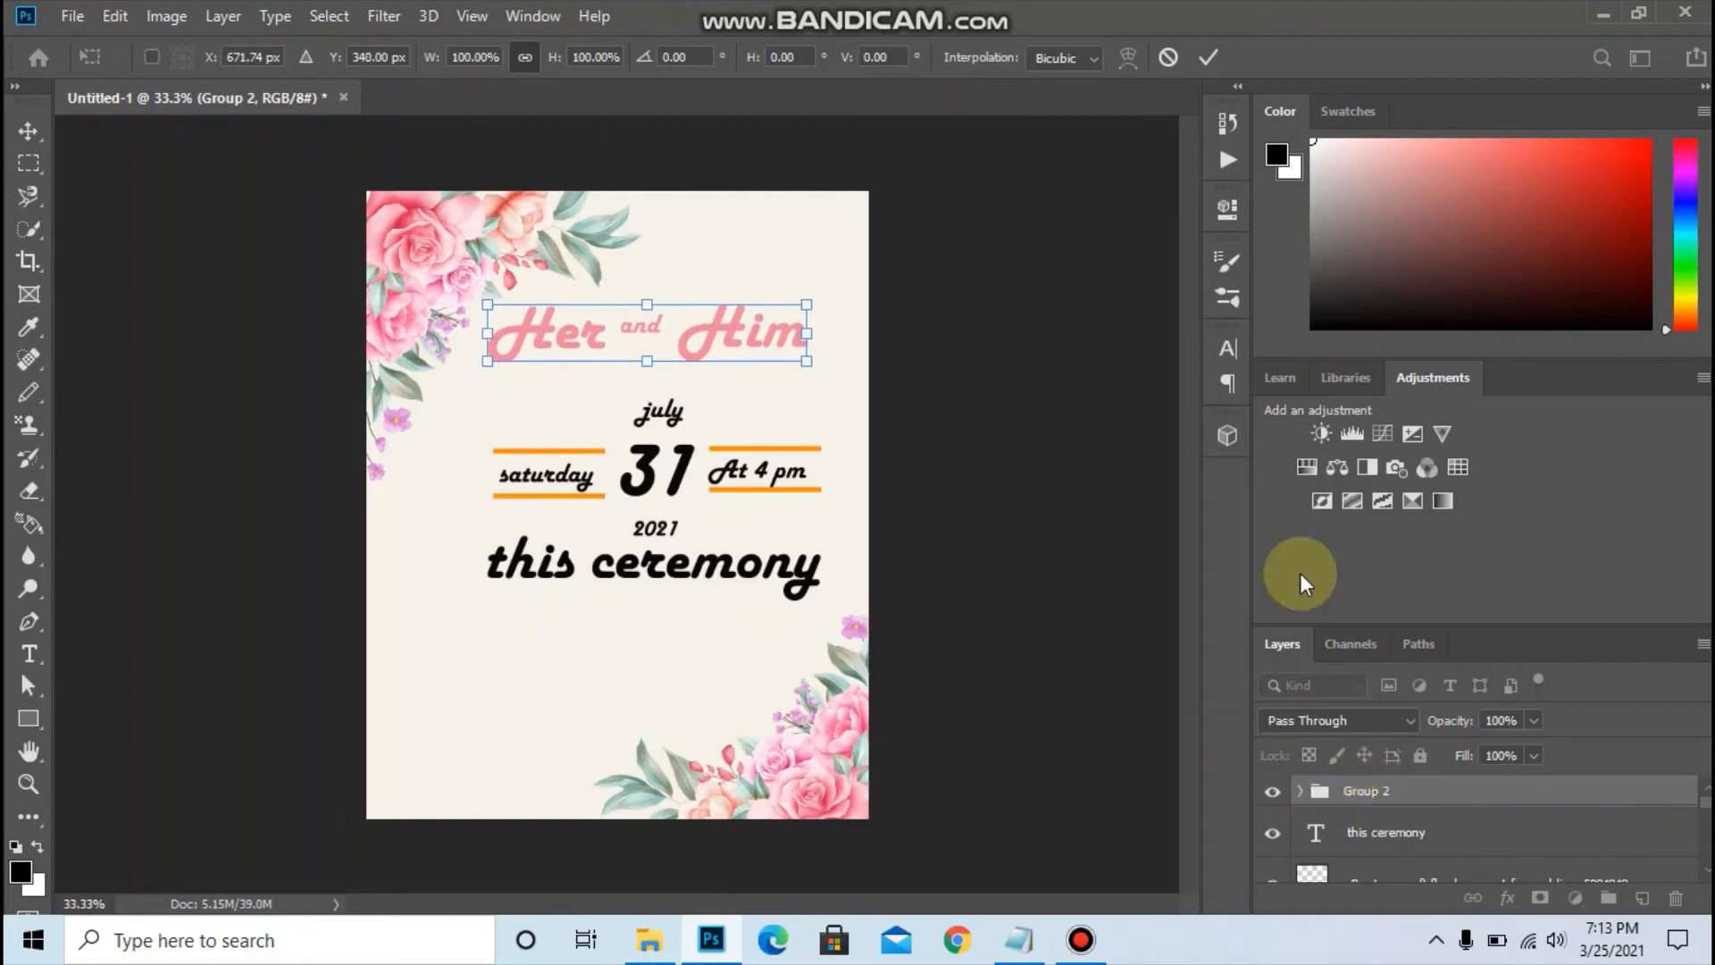
pyautogui.click(1208, 59)
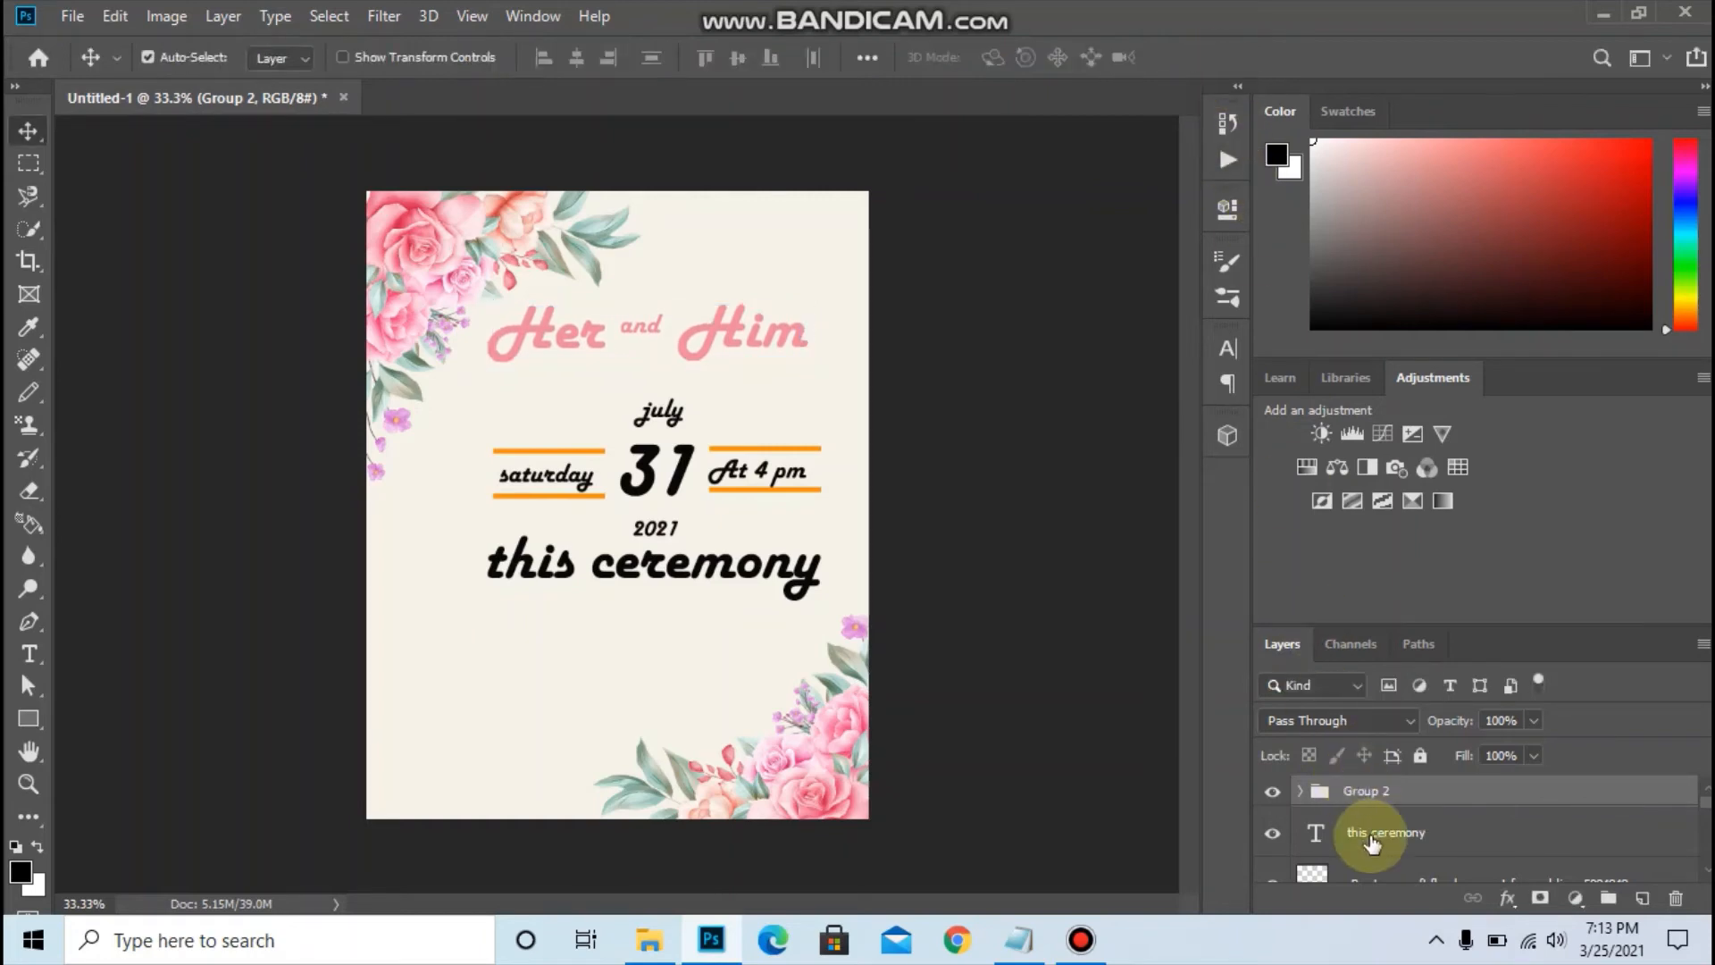
pyautogui.scroll(-2, 1372, 843)
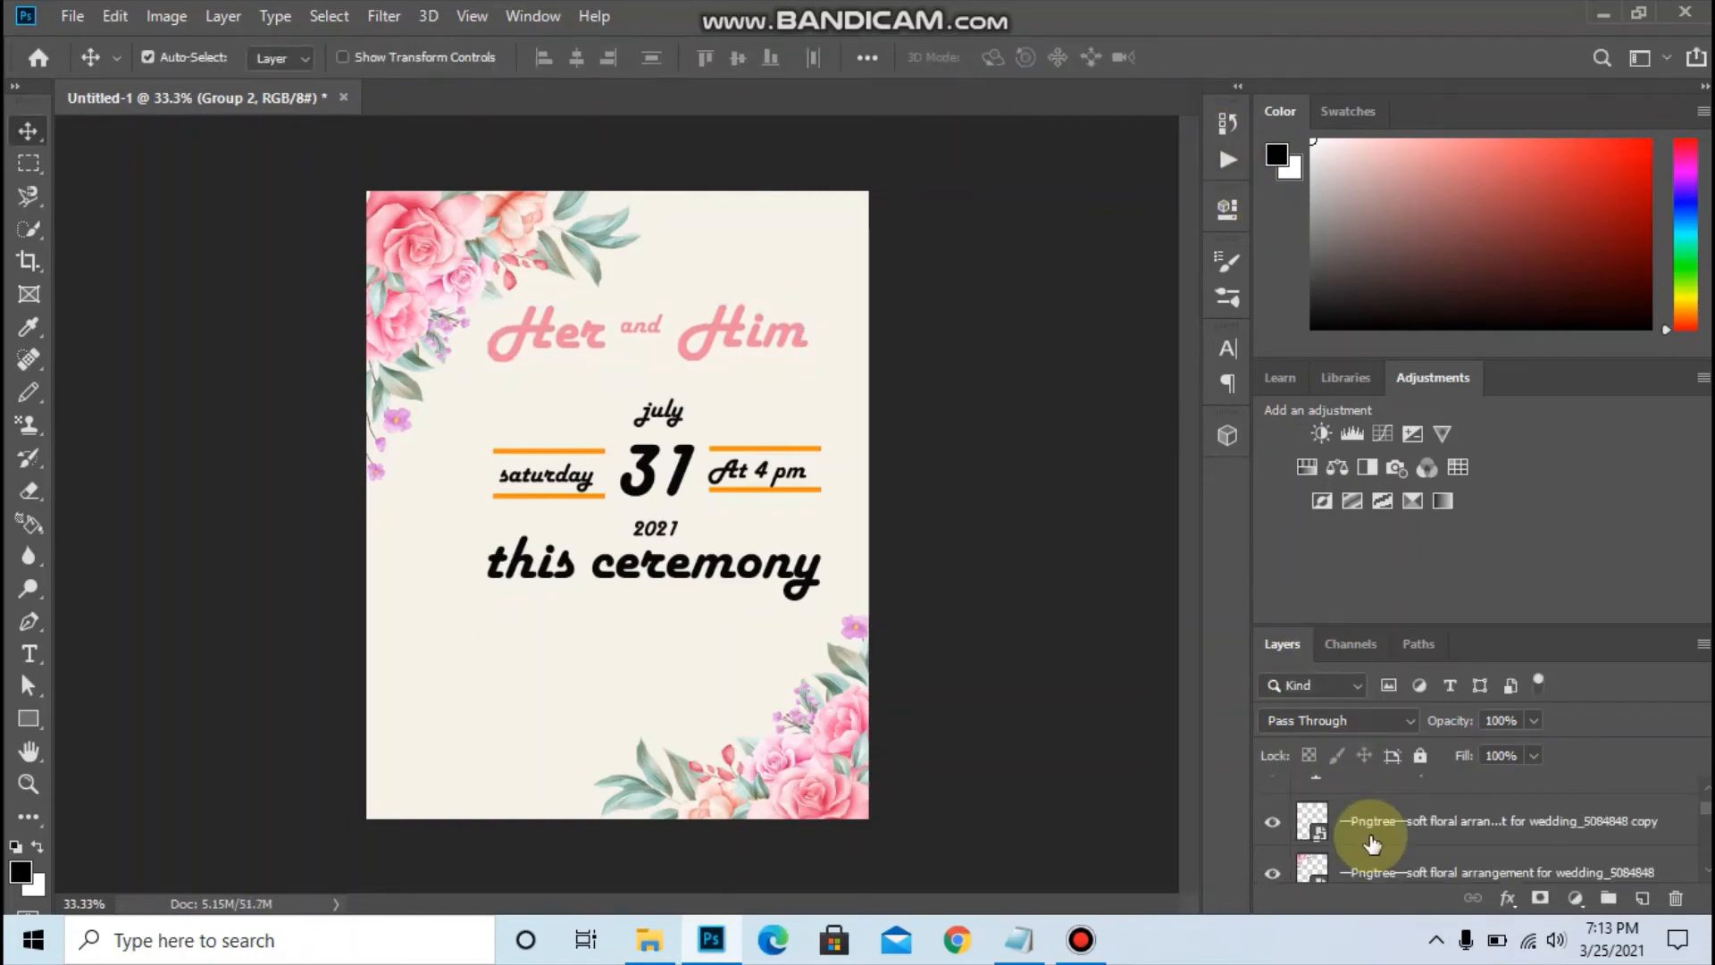
pyautogui.scroll(-1, 1372, 843)
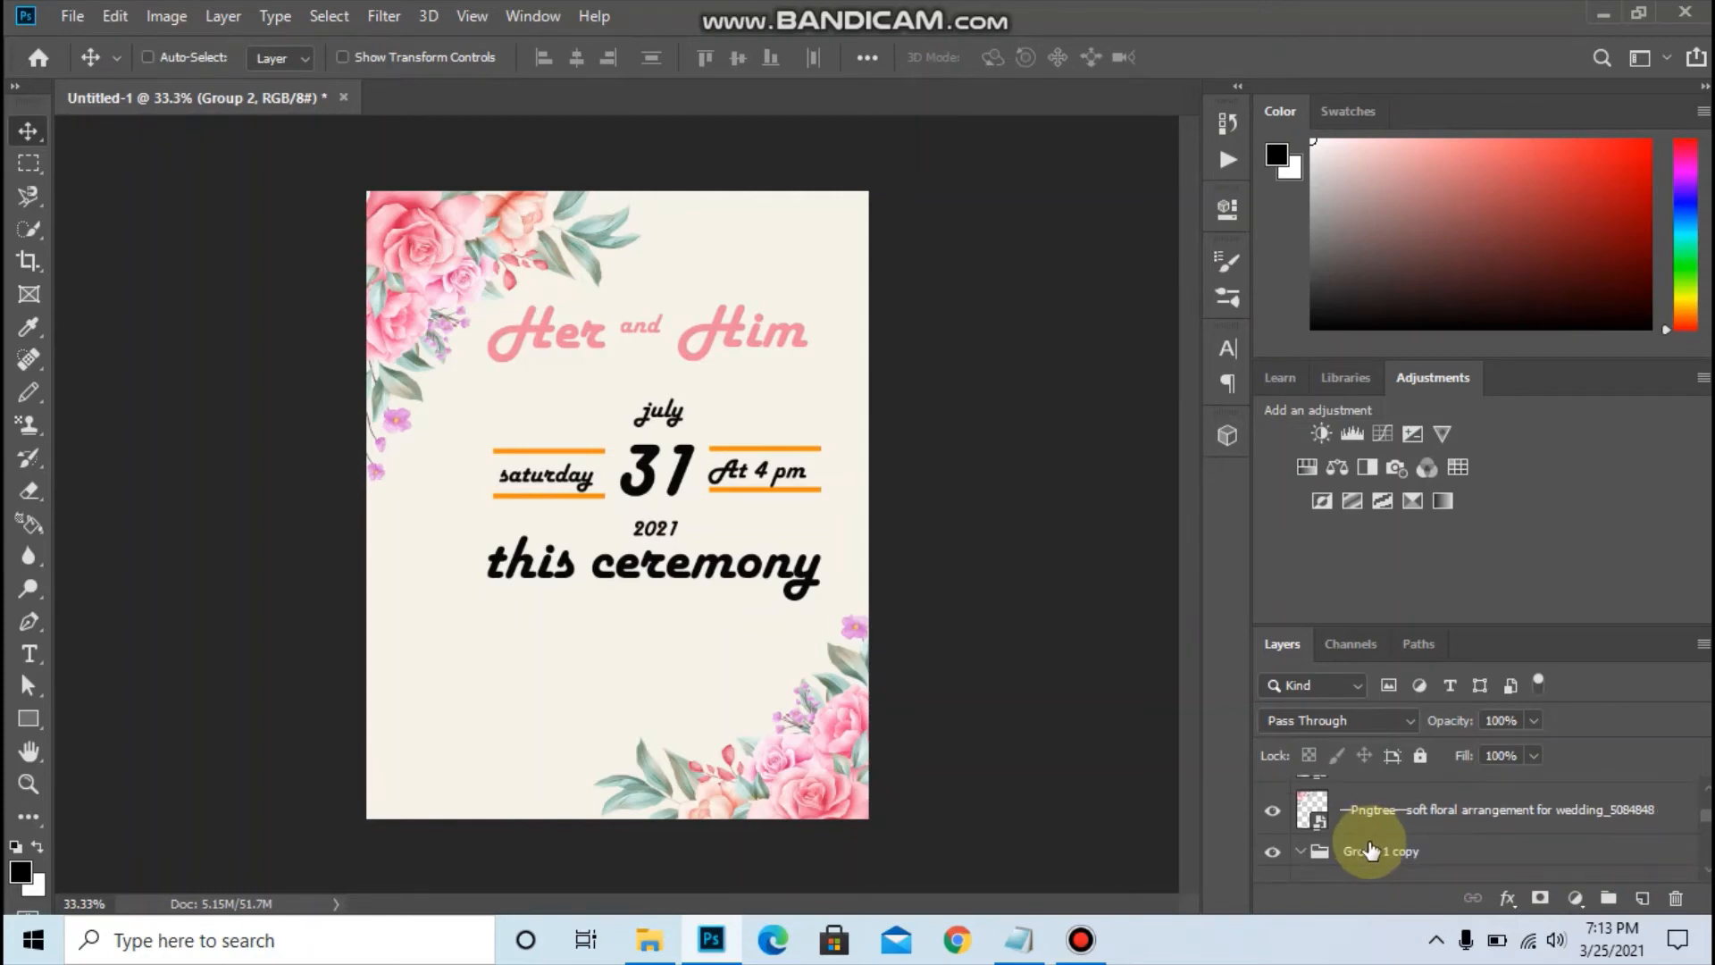
pyautogui.keyDown('ctrl'); pyautogui.click(1372, 843); pyautogui.keyUp('ctrl')
pyautogui.scroll(-2, 1372, 844)
pyautogui.scroll(-1, 1372, 847)
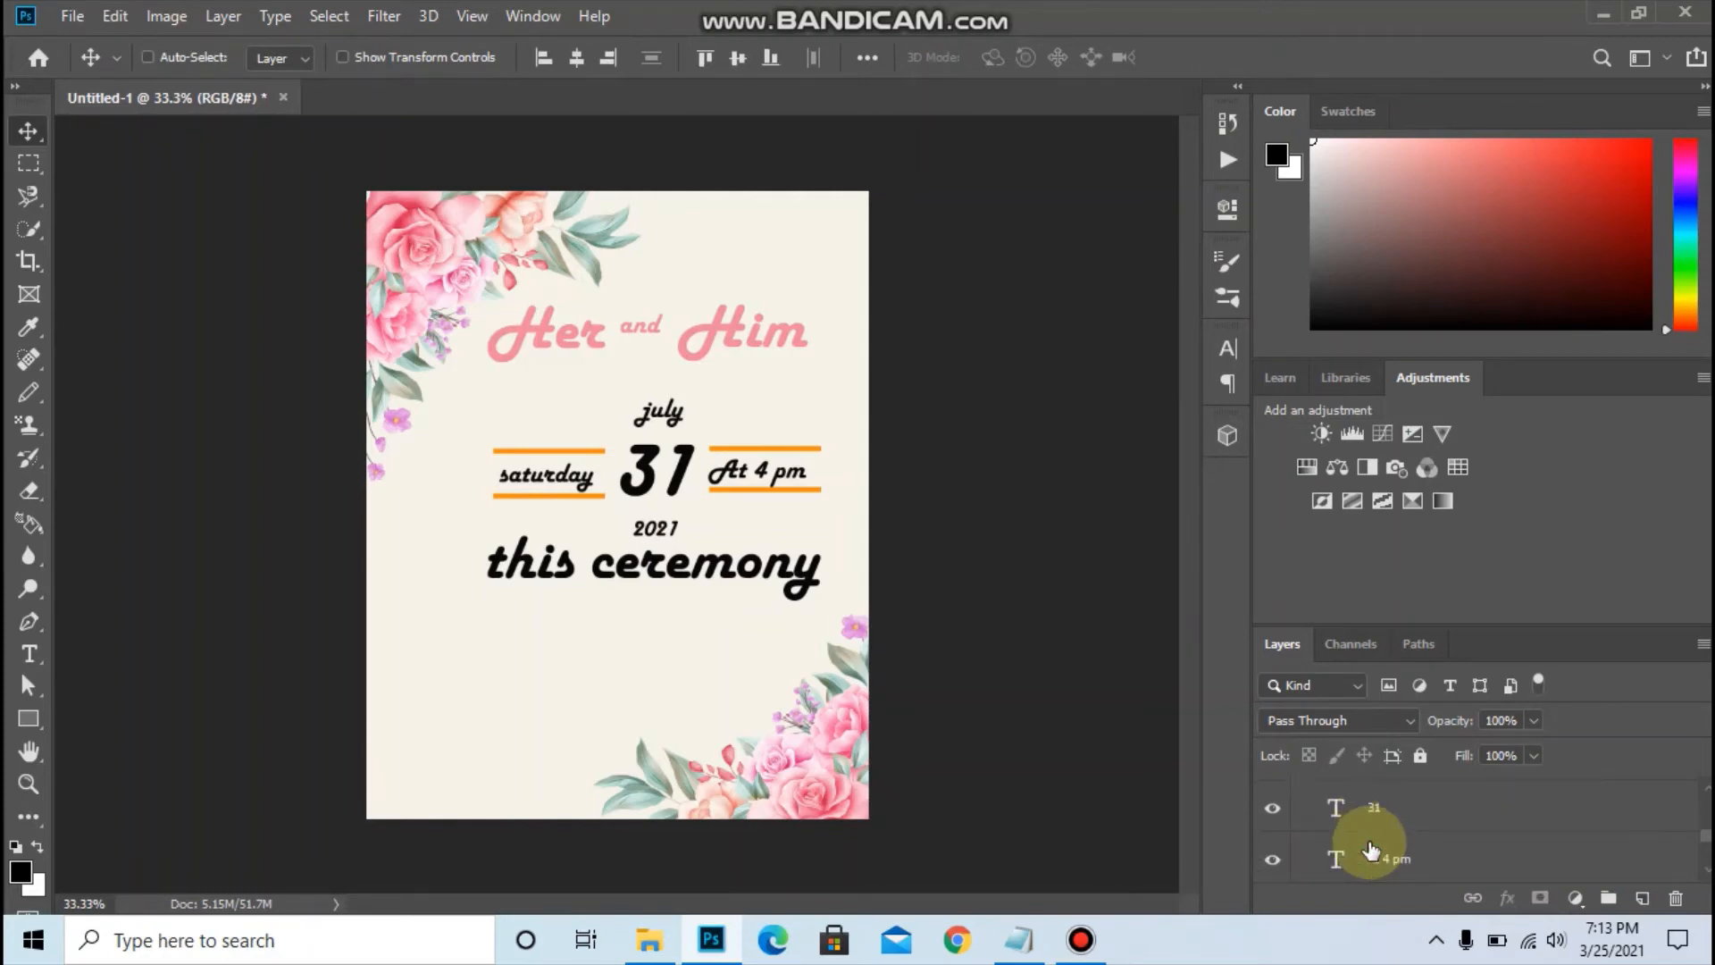
pyautogui.scroll(-4, 1372, 849)
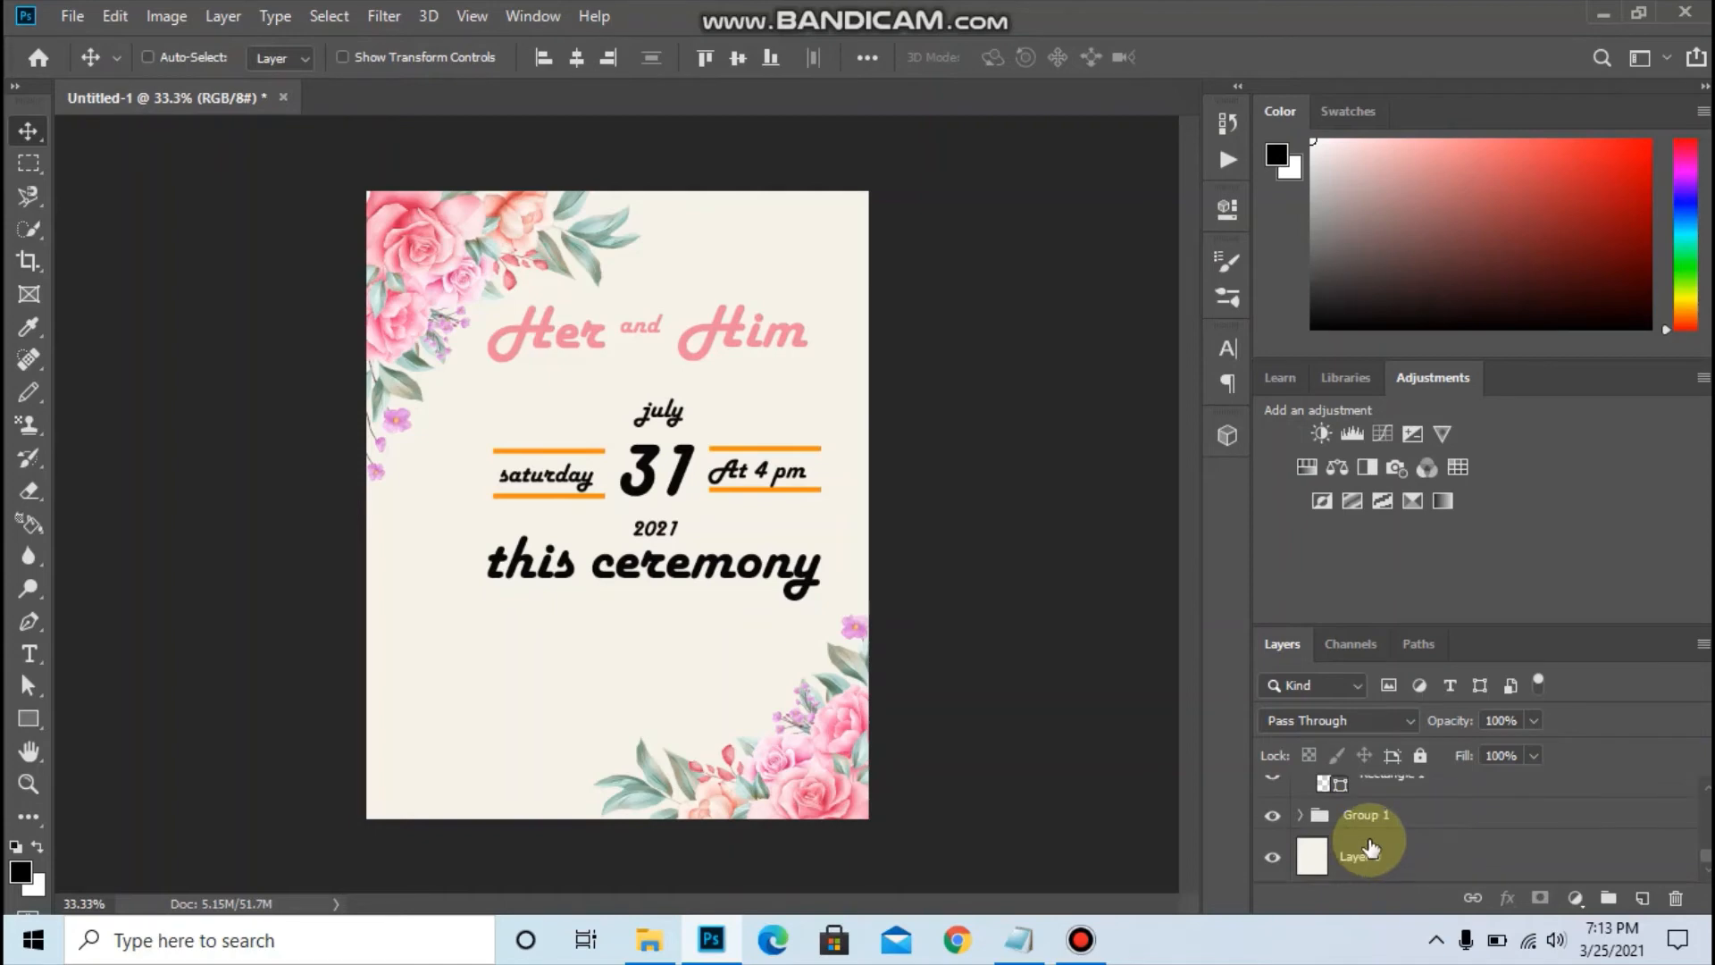
pyautogui.click(1367, 797)
pyautogui.keyDown('ctrl'); pyautogui.click(1362, 815); pyautogui.keyUp('ctrl')
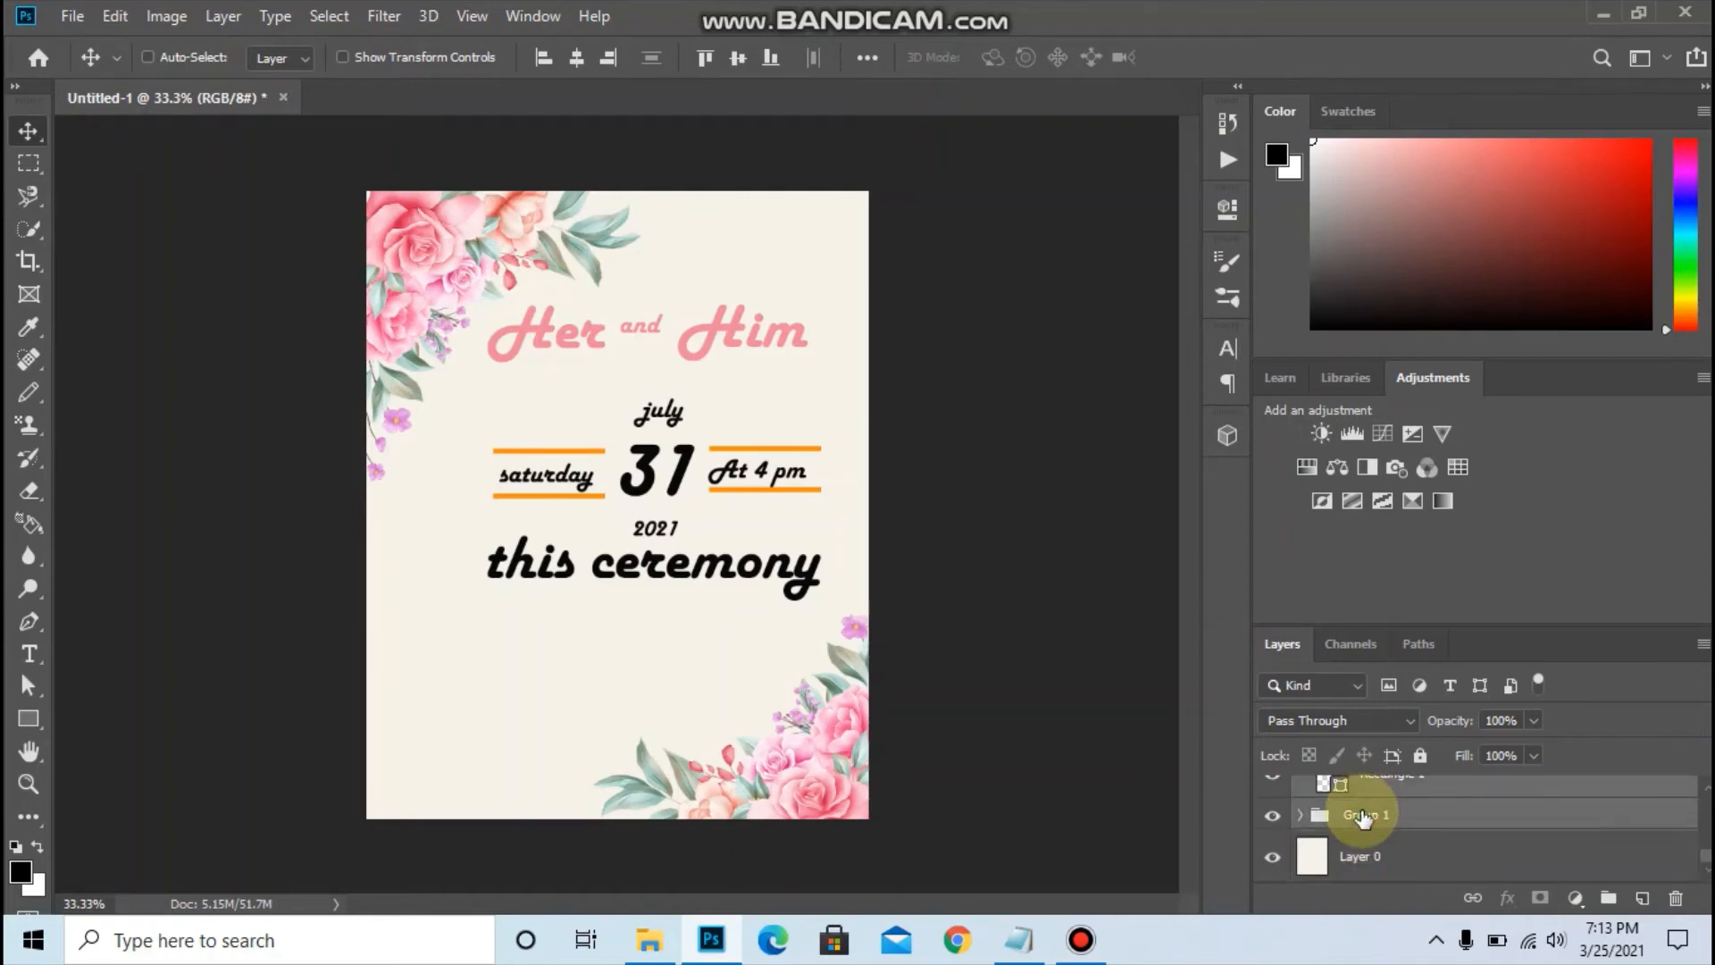
pyautogui.hotkey('ctrl', 't')
pyautogui.press('Escape')
pyautogui.click(1362, 815)
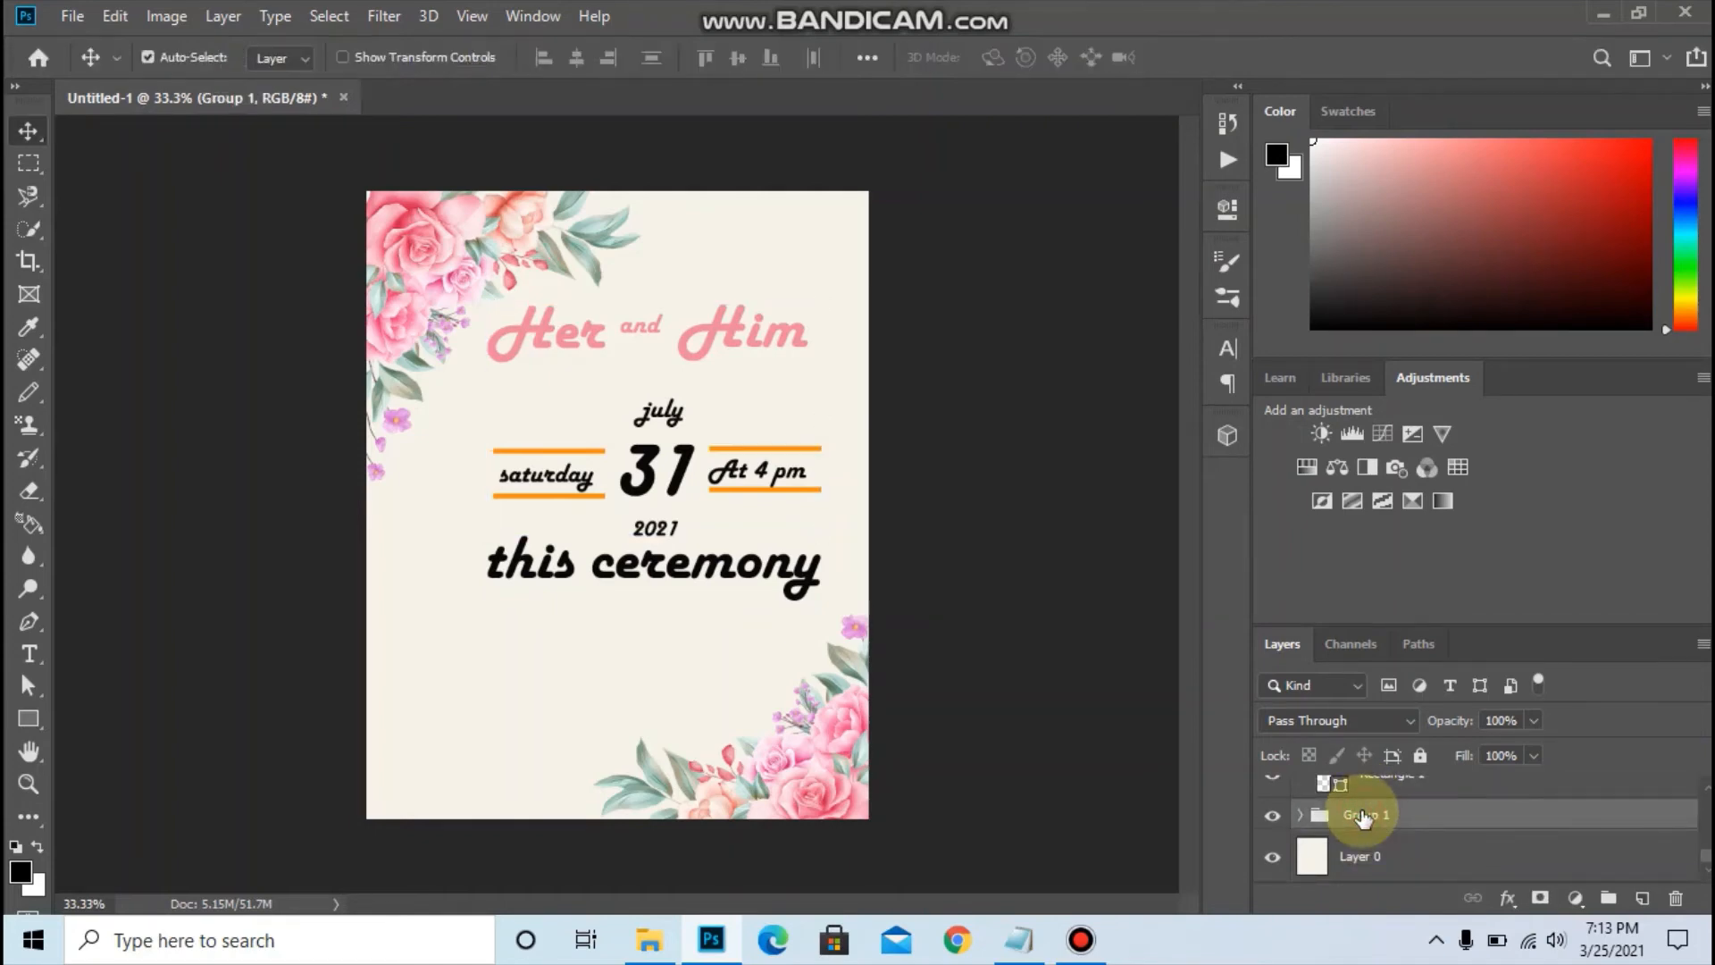
pyautogui.hotkey('shift', 'Up')
pyautogui.hotkey('shift', 'Up')
pyautogui.hotkey('shift', 'Up')
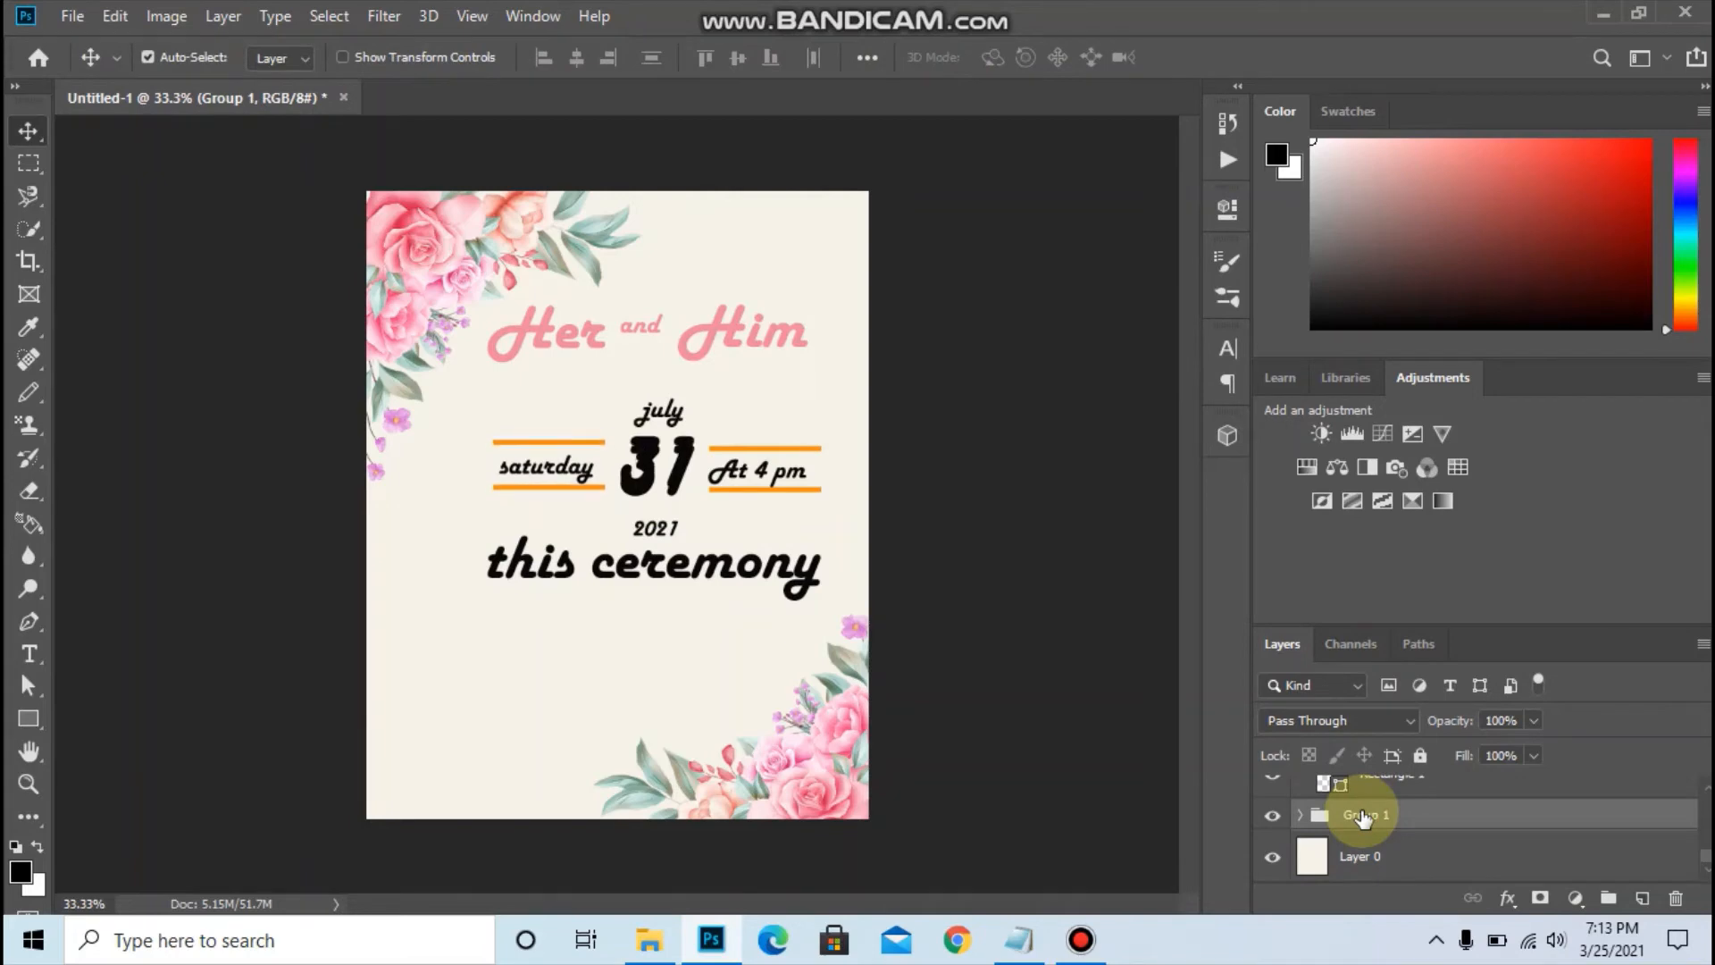
pyautogui.hotkey('shift', 'Down')
pyautogui.hotkey('shift', 'Down')
pyautogui.hotkey('shift', 'Down')
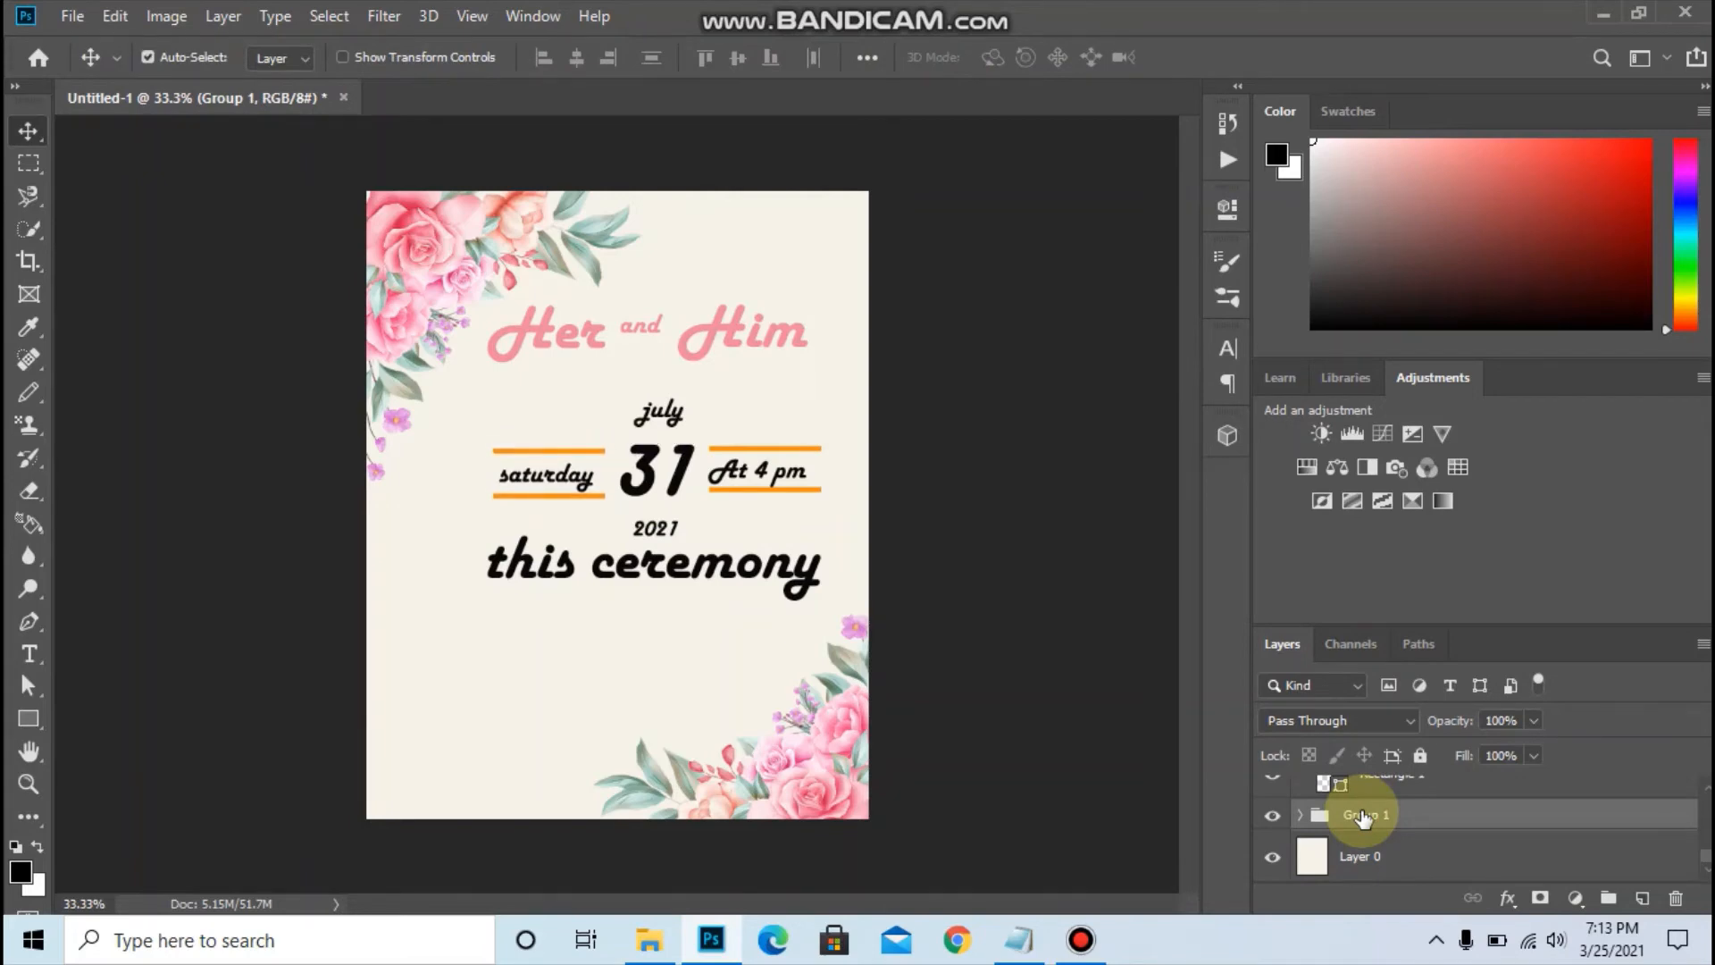
# Step: Move both date block groups up and left to an X position of 652.5 px, and shift "this ceremony" to sit centred beneath them
pyautogui.scroll(3, 1362, 815)
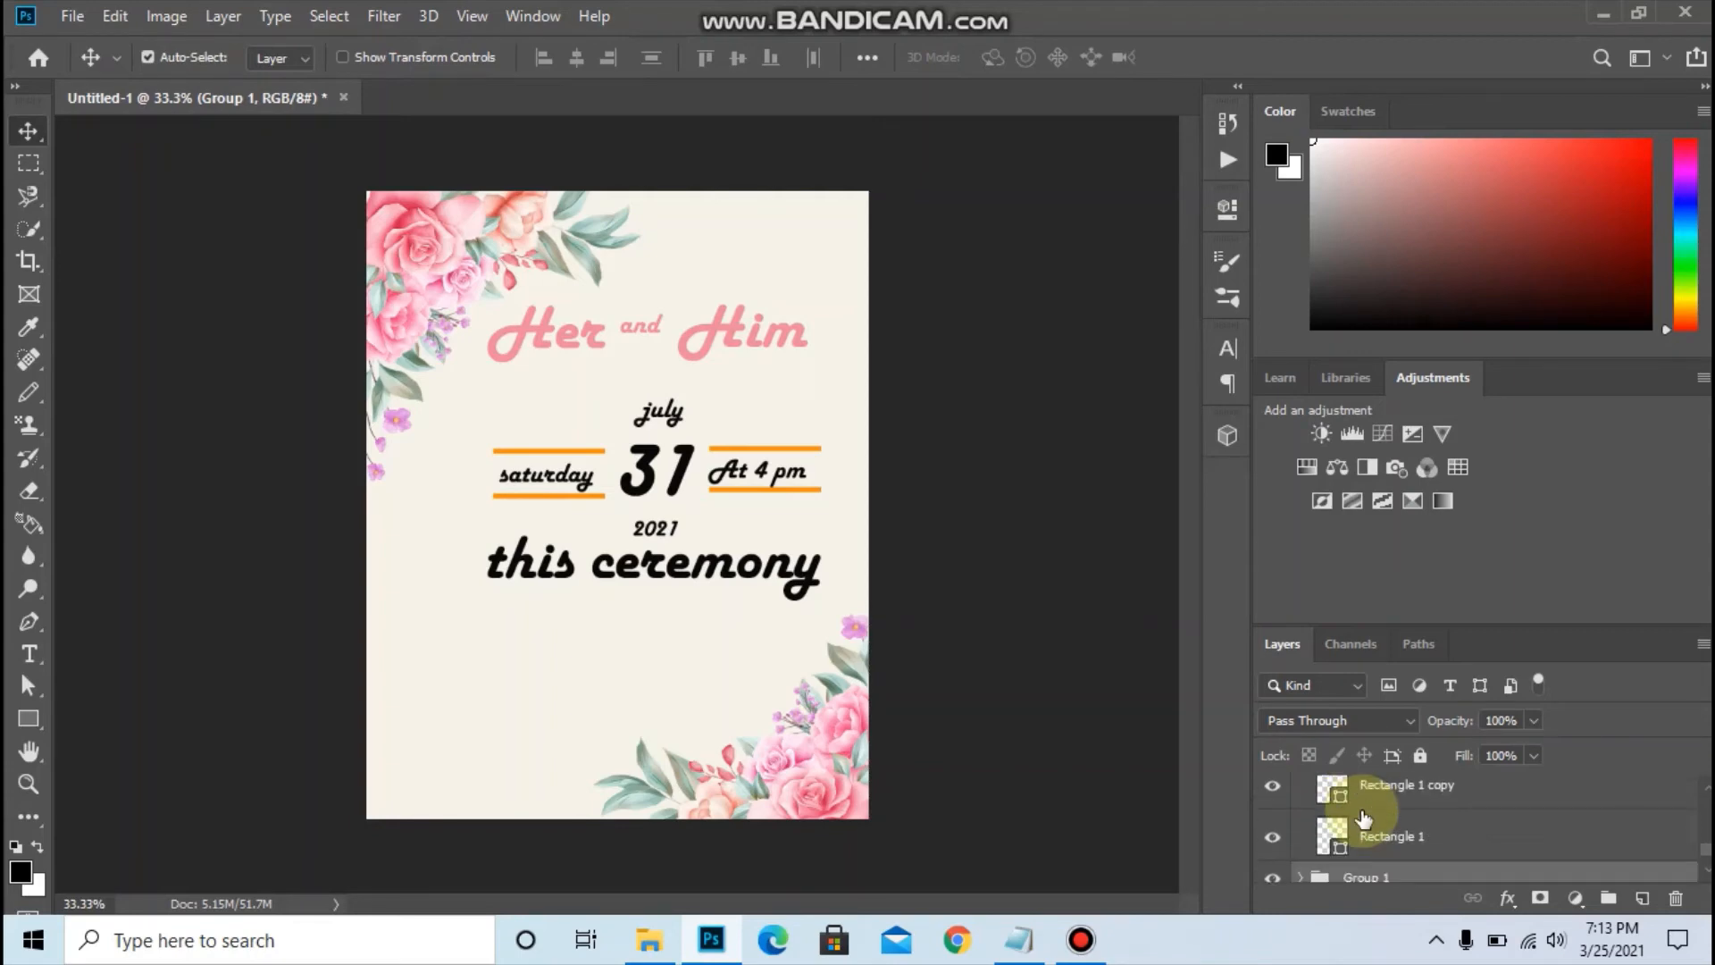
pyautogui.scroll(-3, 1362, 816)
pyautogui.scroll(5, 1362, 815)
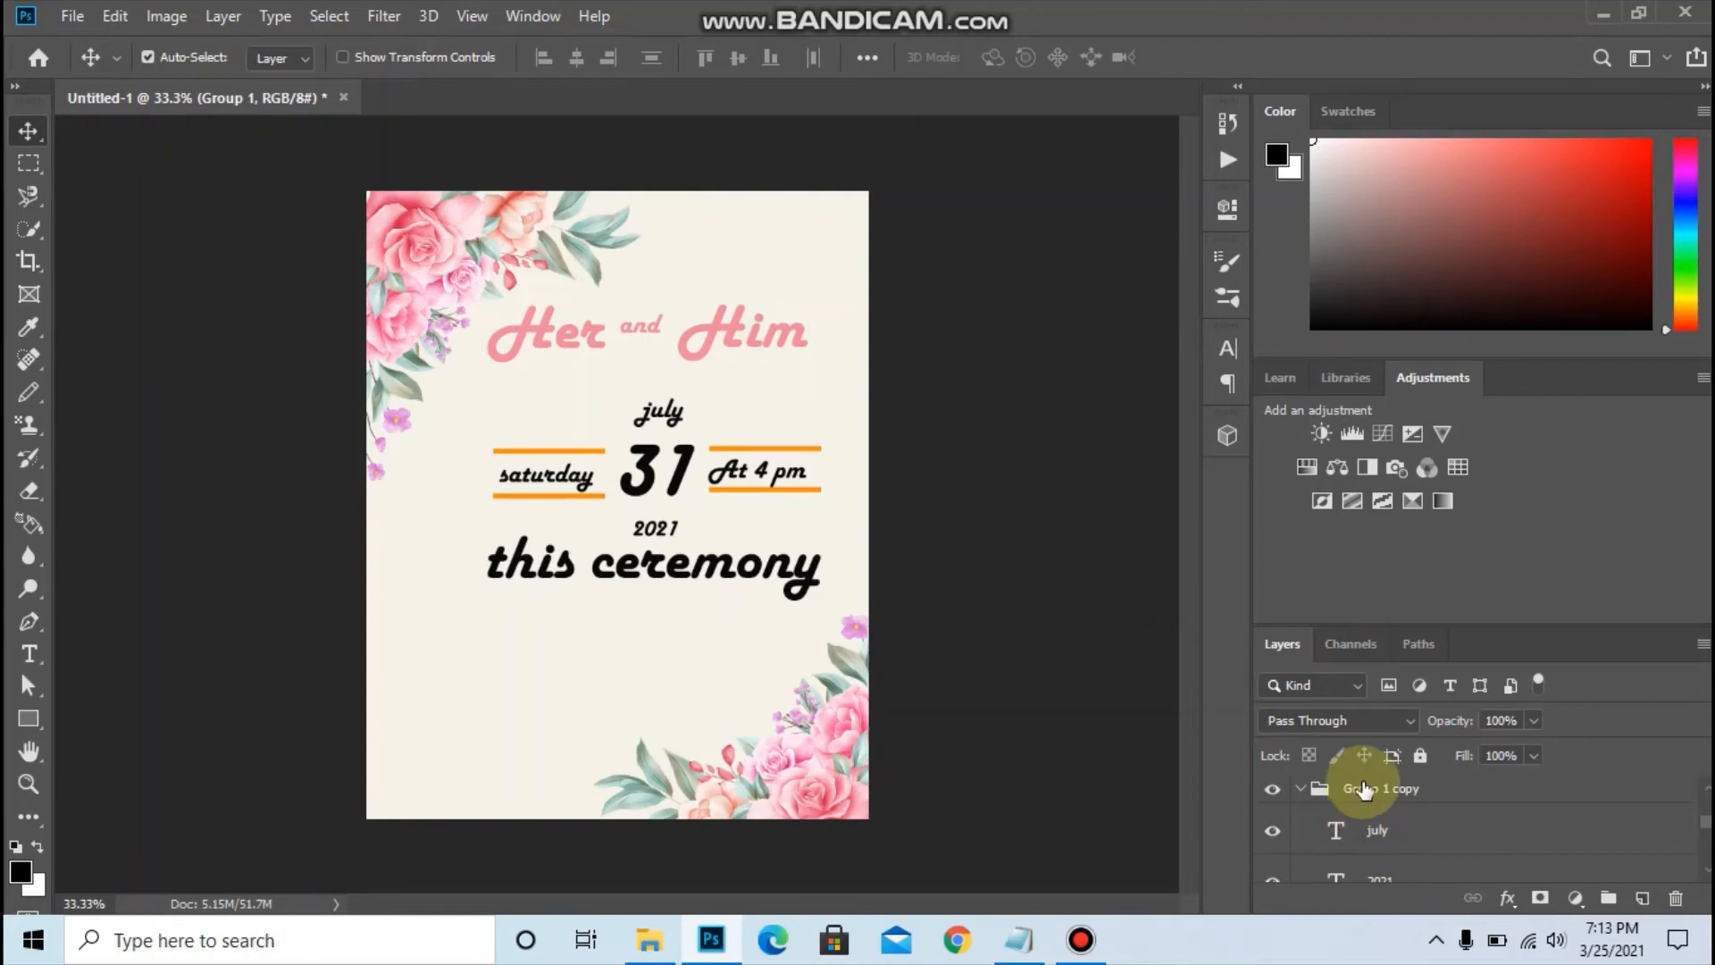
pyautogui.click(1362, 789)
pyautogui.scroll(-5, 1362, 795)
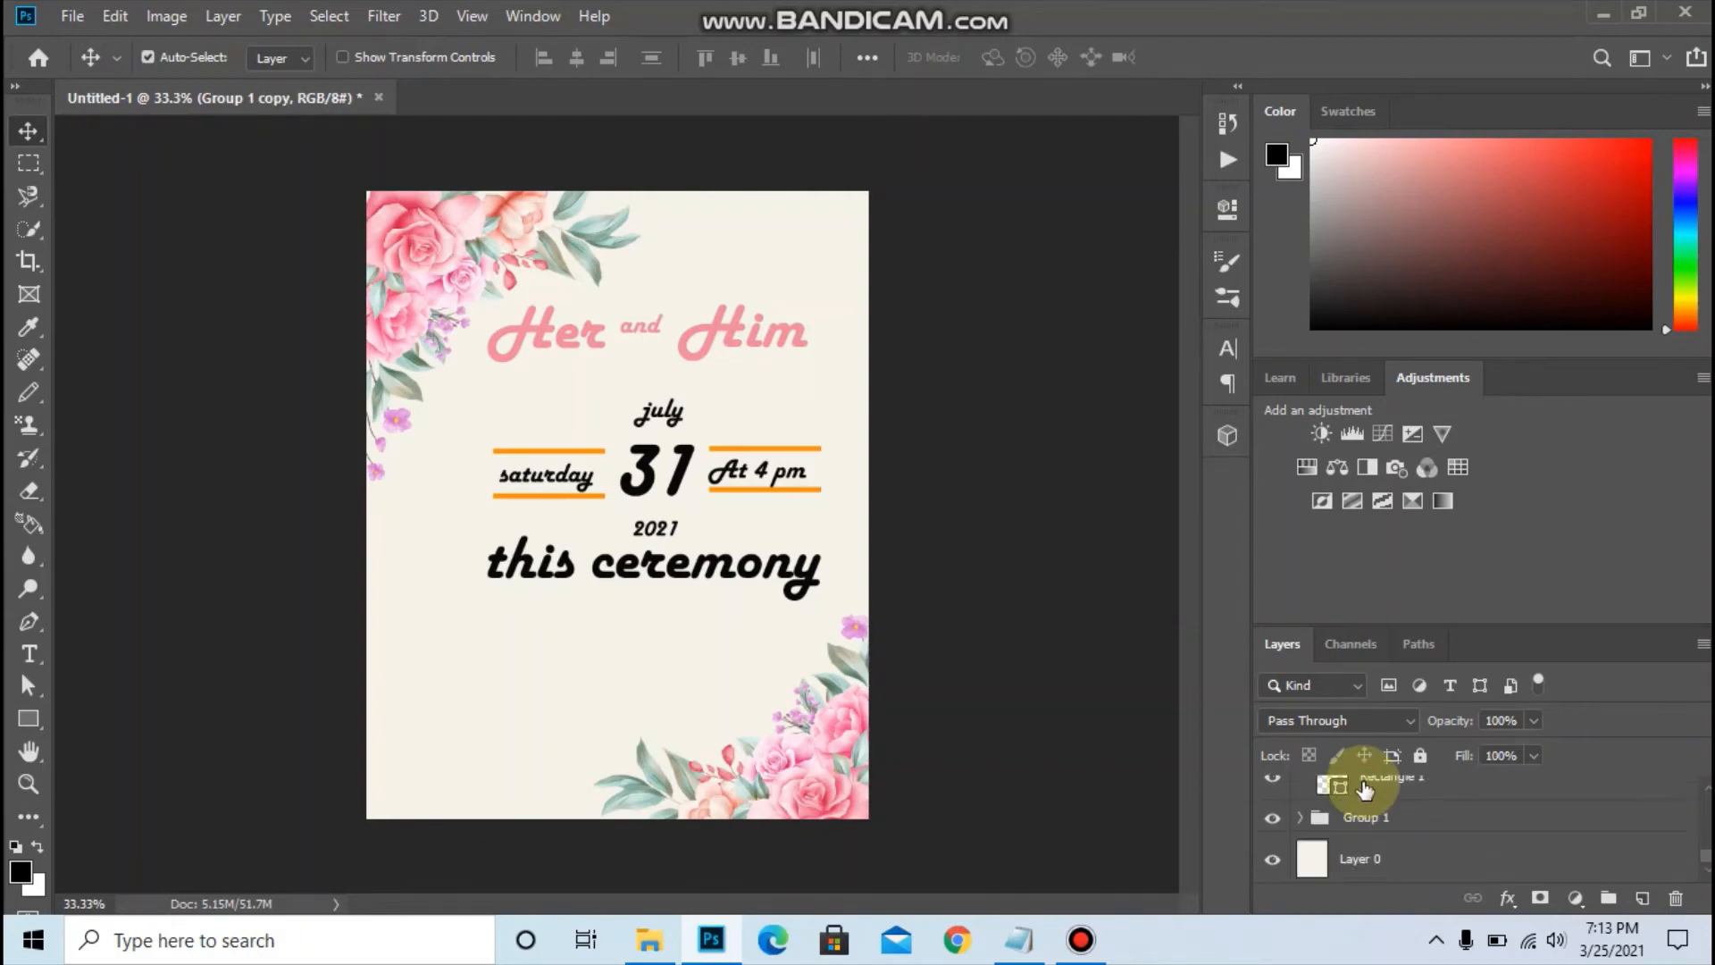
pyautogui.press('ctrl')
pyautogui.click(1358, 831)
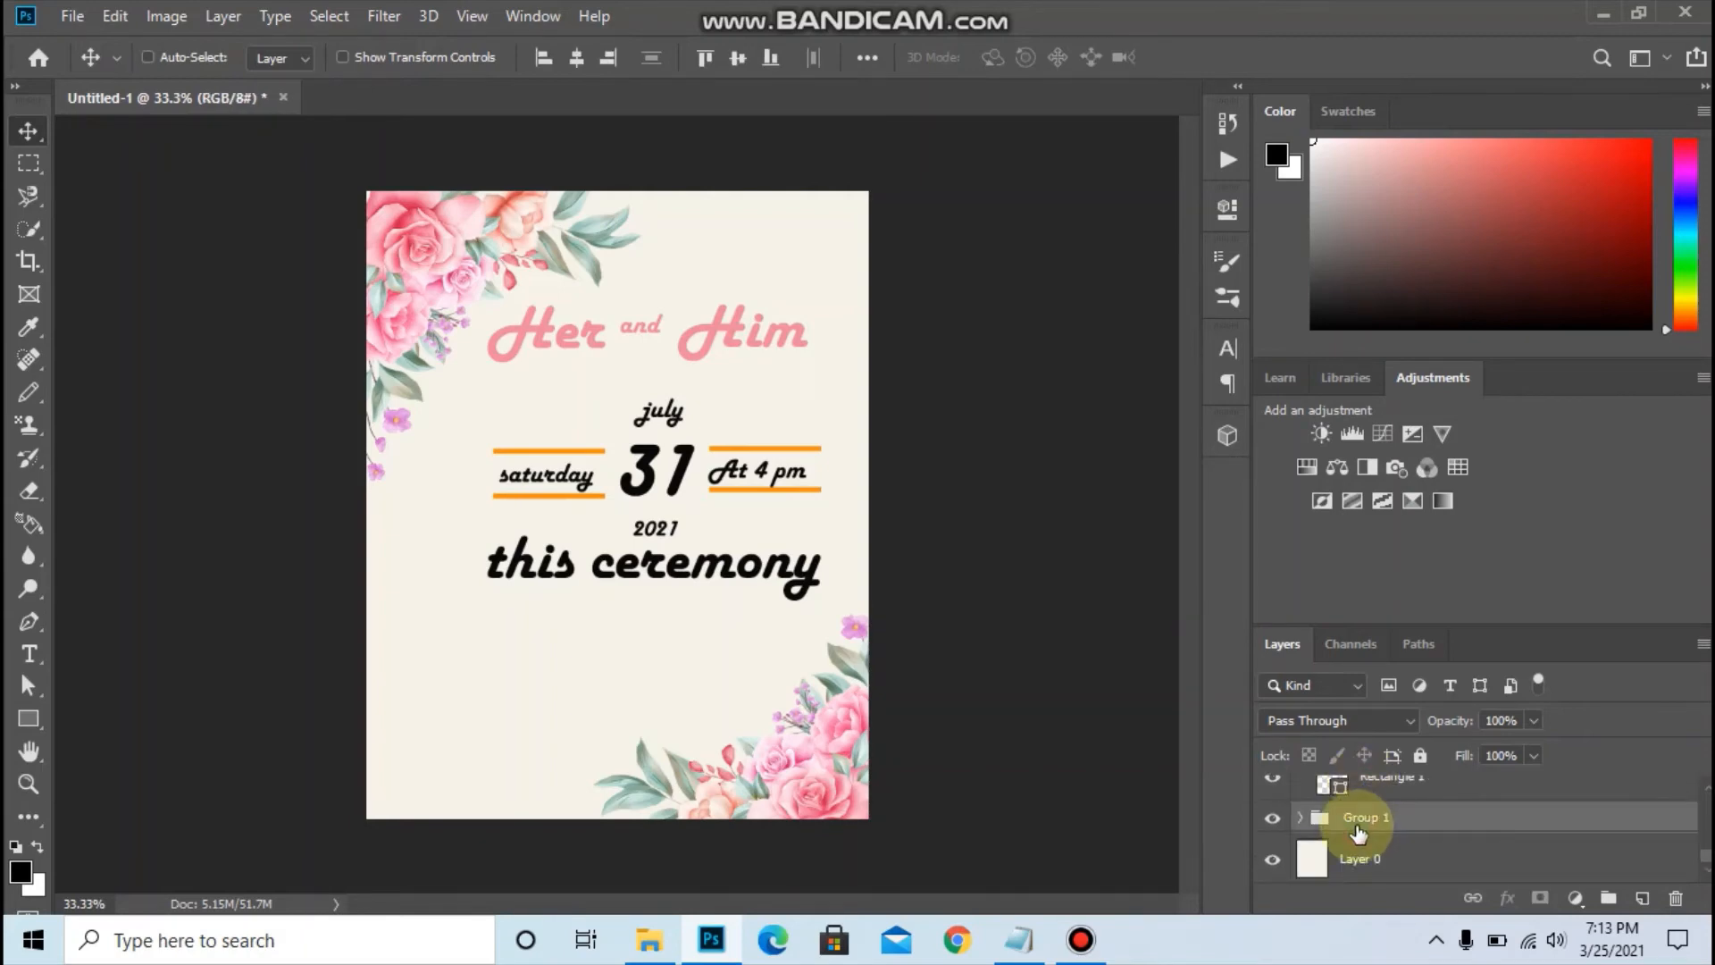
pyautogui.hotkey('ctrl', 't')
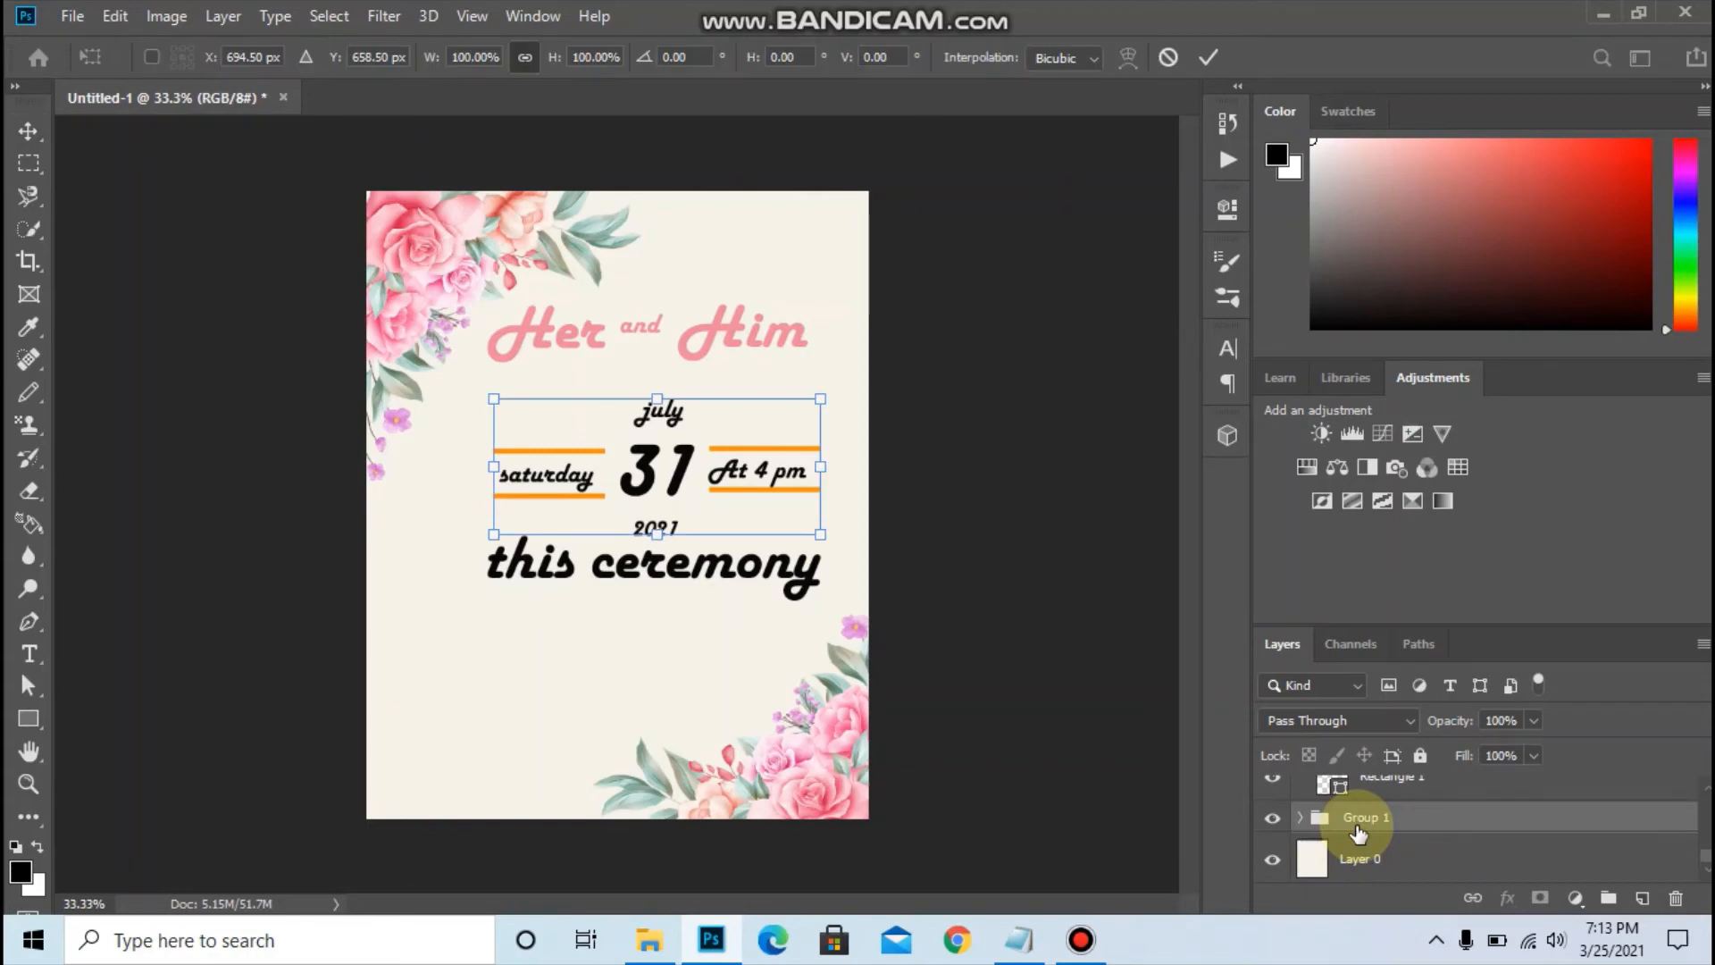
pyautogui.press('Up')
pyautogui.press('Up')
pyautogui.press('Up')
pyautogui.press('Up')
pyautogui.press('Up')
pyautogui.press('Up')
pyautogui.press('Up')
pyautogui.press('Up')
pyautogui.press('Up')
pyautogui.press('Up')
pyautogui.press('Up')
pyautogui.press('Up')
pyautogui.press('Up')
pyautogui.press('Up')
pyautogui.press('Up')
pyautogui.press('Up')
pyautogui.press('Up')
pyautogui.press('Up')
pyautogui.press('Up')
pyautogui.press('Up')
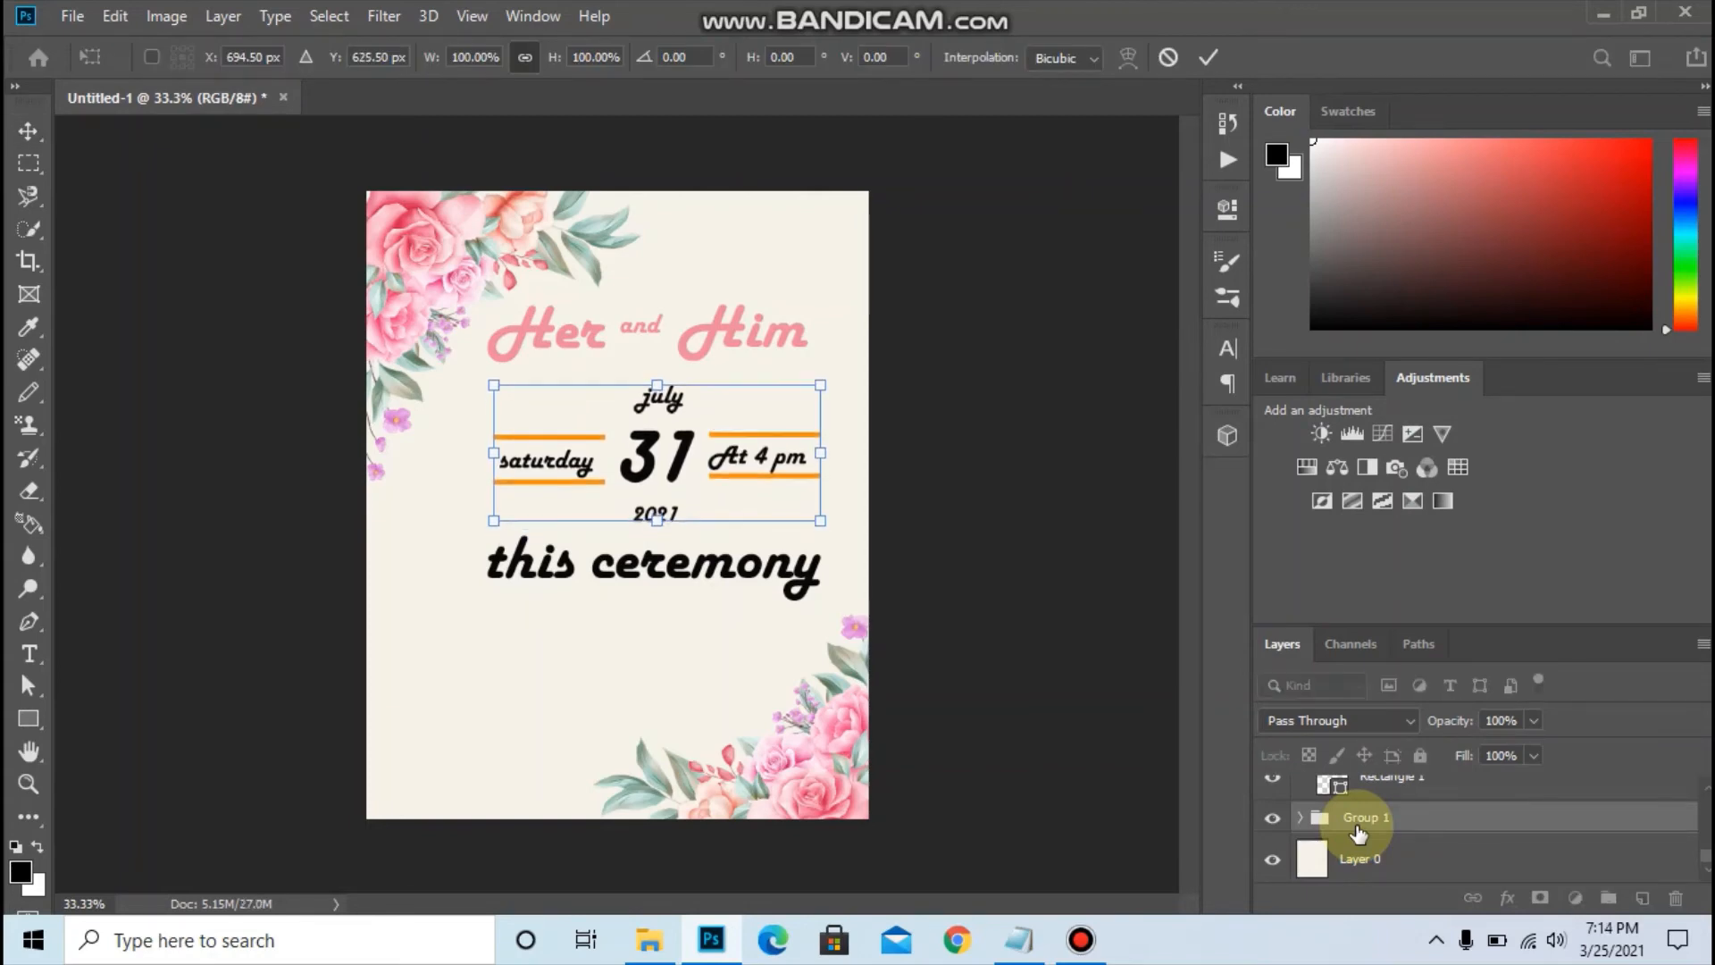
pyautogui.press('Up')
pyautogui.press('Up')
pyautogui.press('Up')
pyautogui.press('Up')
pyautogui.press('Up')
pyautogui.press('Up')
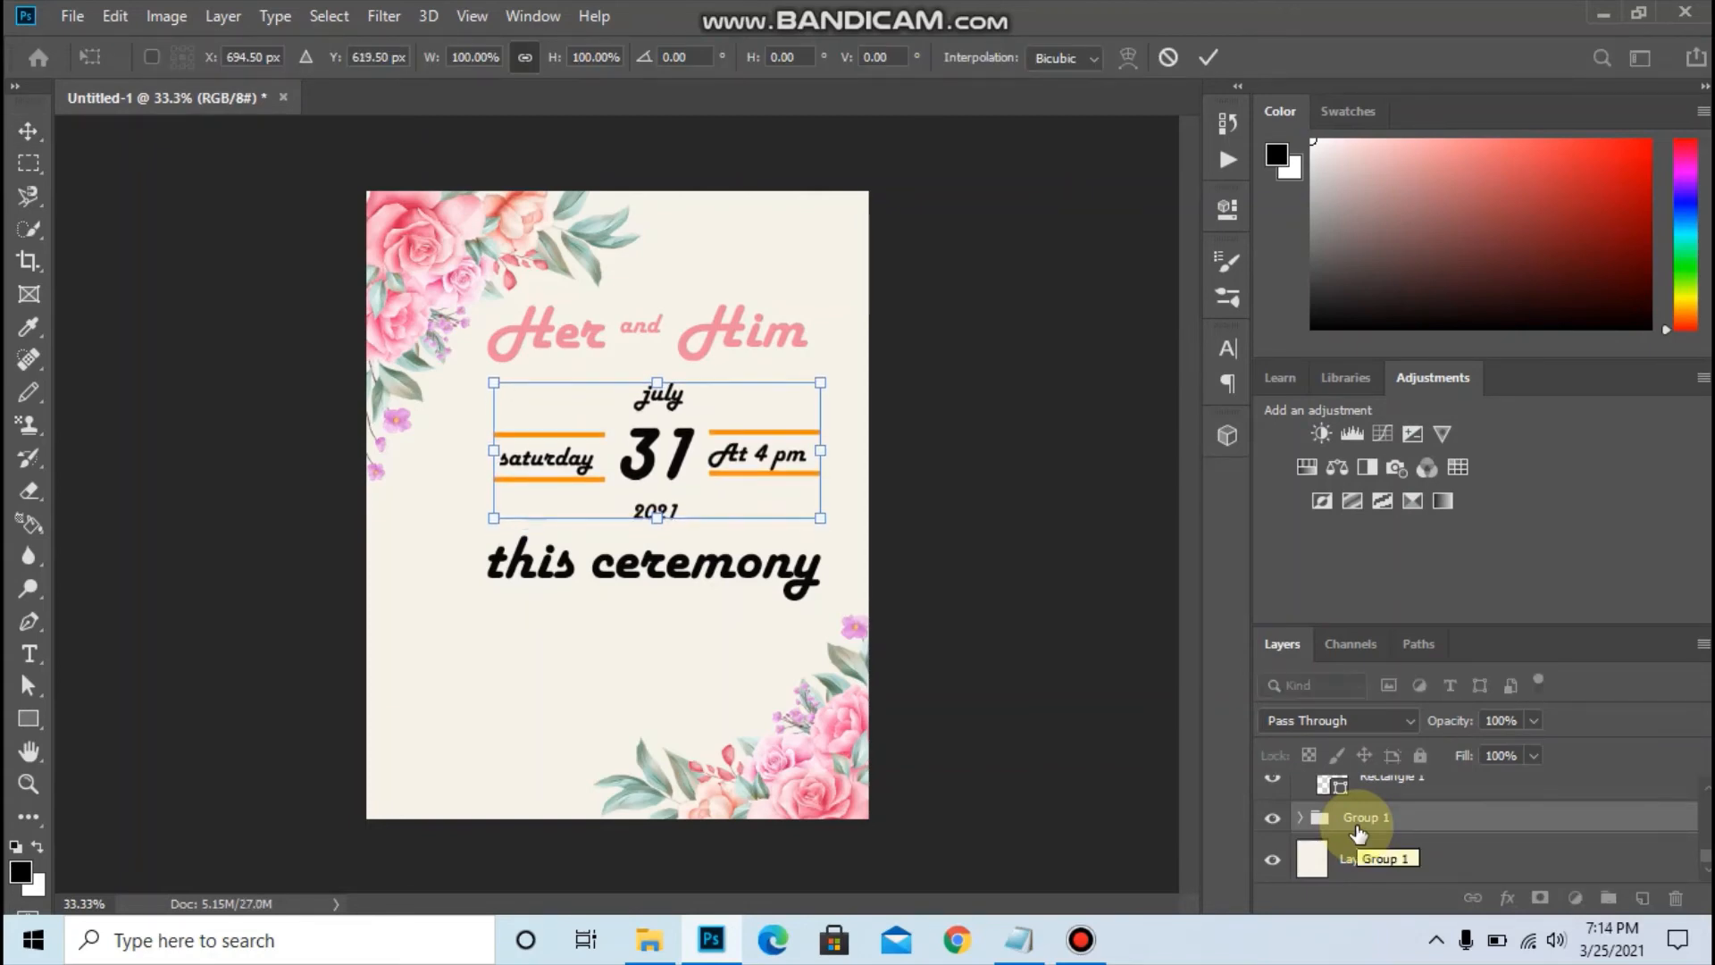
pyautogui.press('Left')
pyautogui.press('Left')
pyautogui.press('Left')
pyautogui.press('Left')
pyautogui.press('Left')
pyautogui.press('Left')
pyautogui.press('Left')
pyautogui.press('Left')
pyautogui.press('Left')
pyautogui.press('Left')
pyautogui.press('Left')
pyautogui.press('Left')
pyautogui.press('Up')
pyautogui.press('Up')
pyautogui.press('Up')
pyautogui.press('Up')
pyautogui.press('Up')
pyautogui.press('Up')
pyautogui.press('Up')
pyautogui.press('Up')
pyautogui.press('Up')
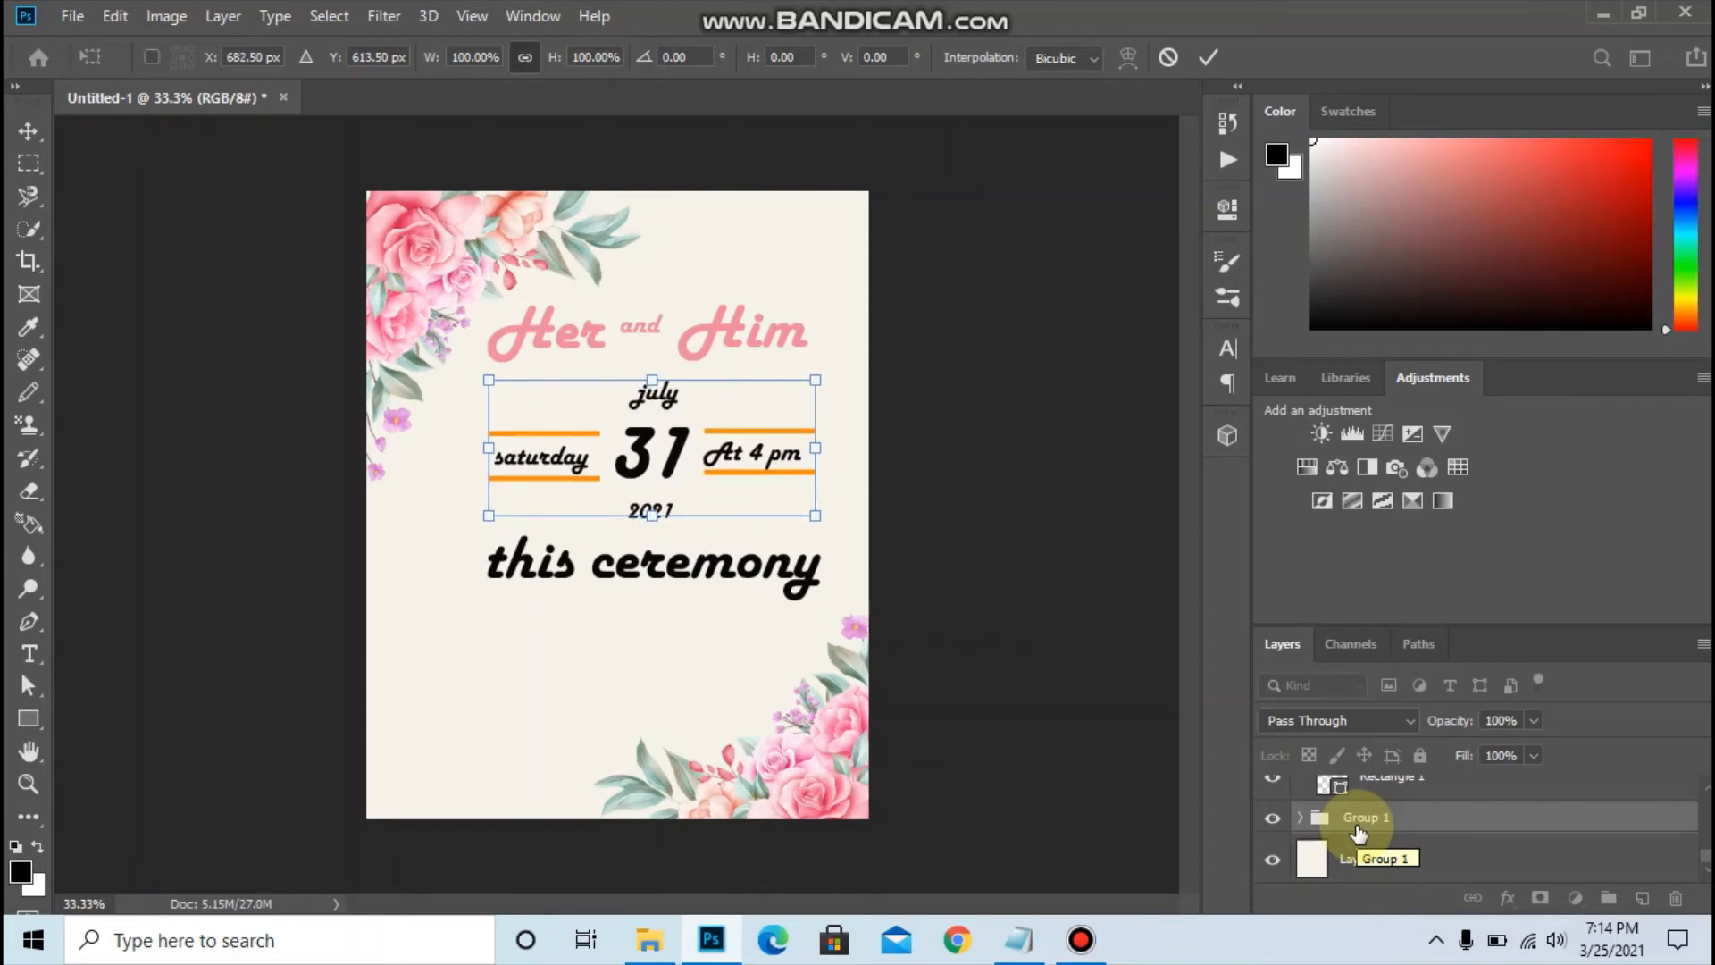
pyautogui.press('Left')
pyautogui.press('Left')
pyautogui.press('Left')
pyautogui.press('Left')
pyautogui.press('Left')
pyautogui.press('Left')
pyautogui.press('Left')
pyautogui.press('Left')
pyautogui.press('Left')
pyautogui.press('Left')
pyautogui.press('Left')
pyautogui.press('Left')
pyautogui.press('Left')
pyautogui.press('Left')
pyautogui.press('Left')
pyautogui.press('Left')
pyautogui.press('Left')
pyautogui.press('Left')
pyautogui.press('Left')
pyautogui.press('Left')
pyautogui.press('Left')
pyautogui.press('Left')
pyautogui.press('Left')
pyautogui.press('Left')
pyautogui.press('Left')
pyautogui.press('Left')
pyautogui.press('Left')
pyautogui.press('Left')
pyautogui.press('Left')
pyautogui.press('Left')
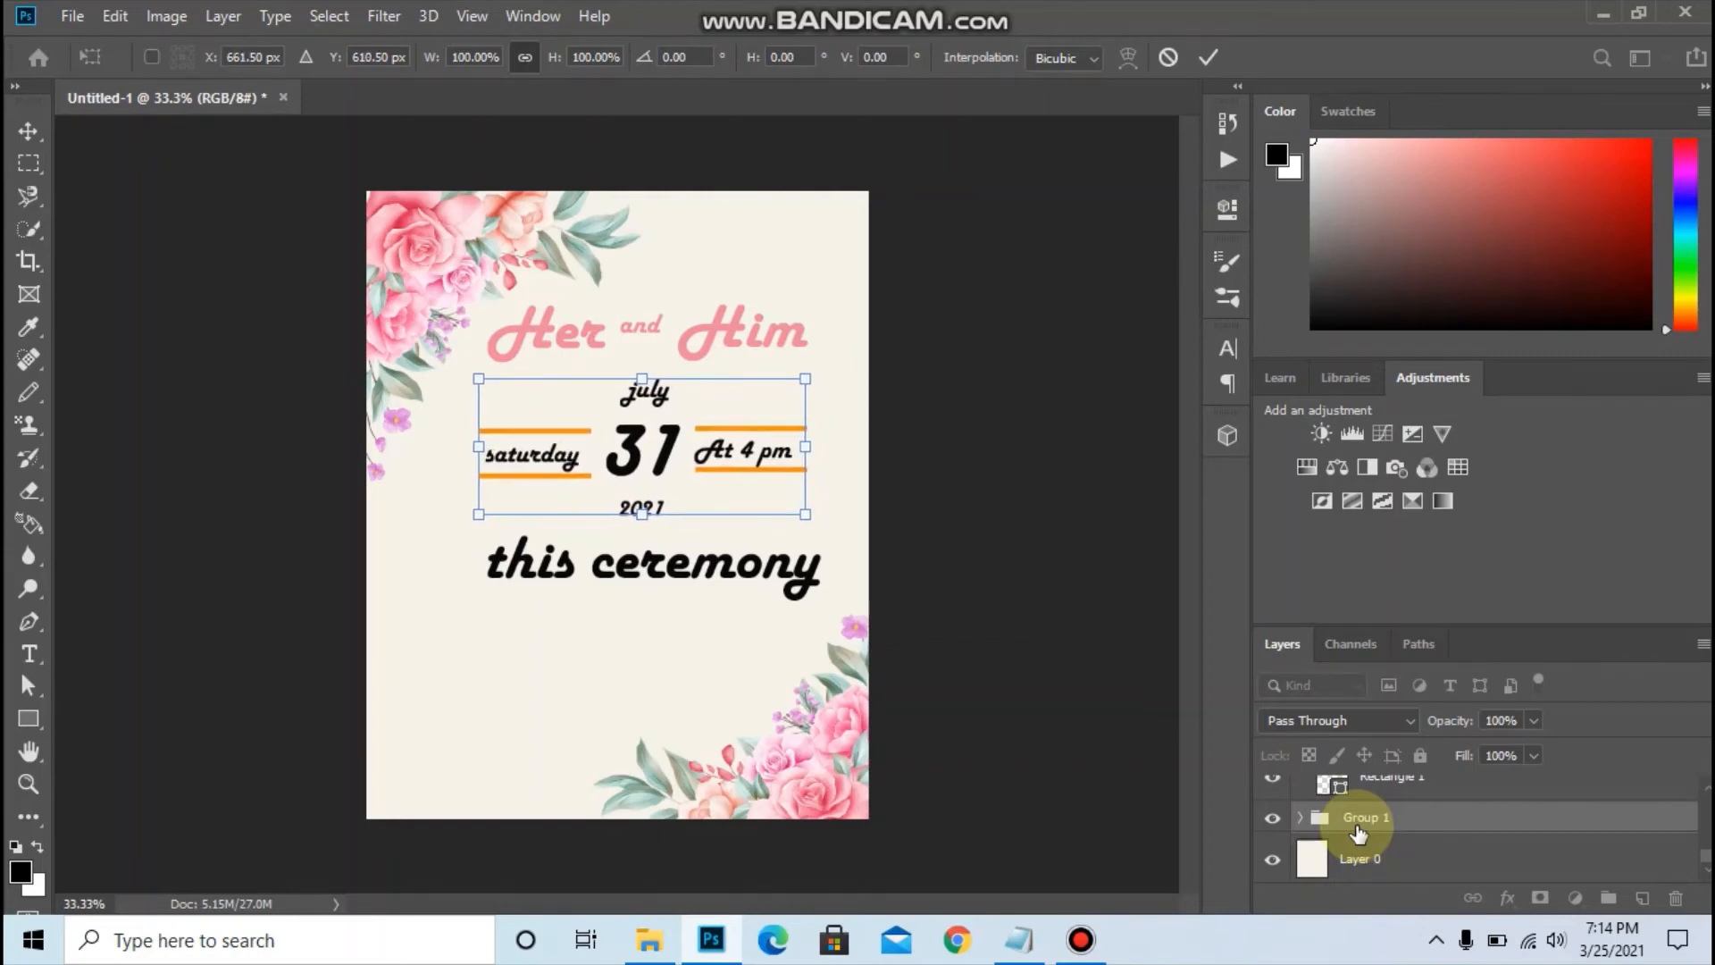
pyautogui.press('Up')
pyautogui.press('Up')
pyautogui.press('Up')
pyautogui.press('Up')
pyautogui.press('Up')
pyautogui.press('Up')
pyautogui.press('Up')
pyautogui.press('Up')
pyautogui.press('Up')
pyautogui.press('Up')
pyautogui.press('Up')
pyautogui.press('Up')
pyautogui.press('Up')
pyautogui.press('Up')
pyautogui.press('Up')
pyautogui.press('Up')
pyautogui.press('Up')
pyautogui.press('Up')
pyautogui.press('Up')
pyautogui.press('Up')
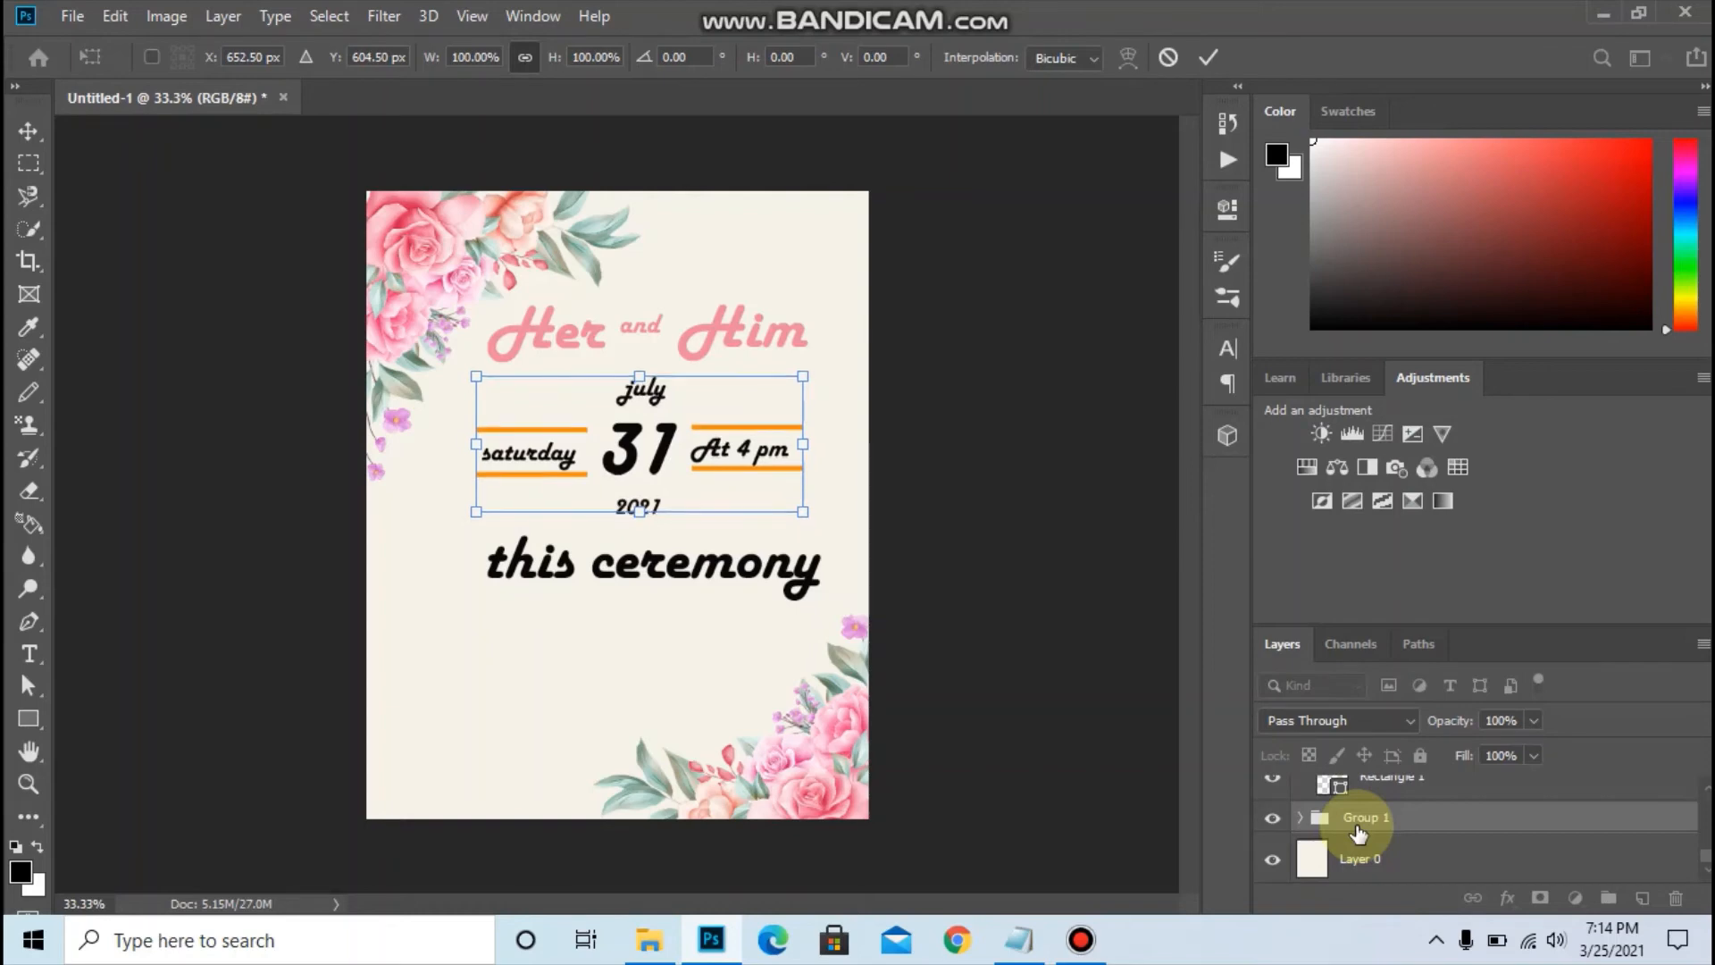
pyautogui.press('Return')
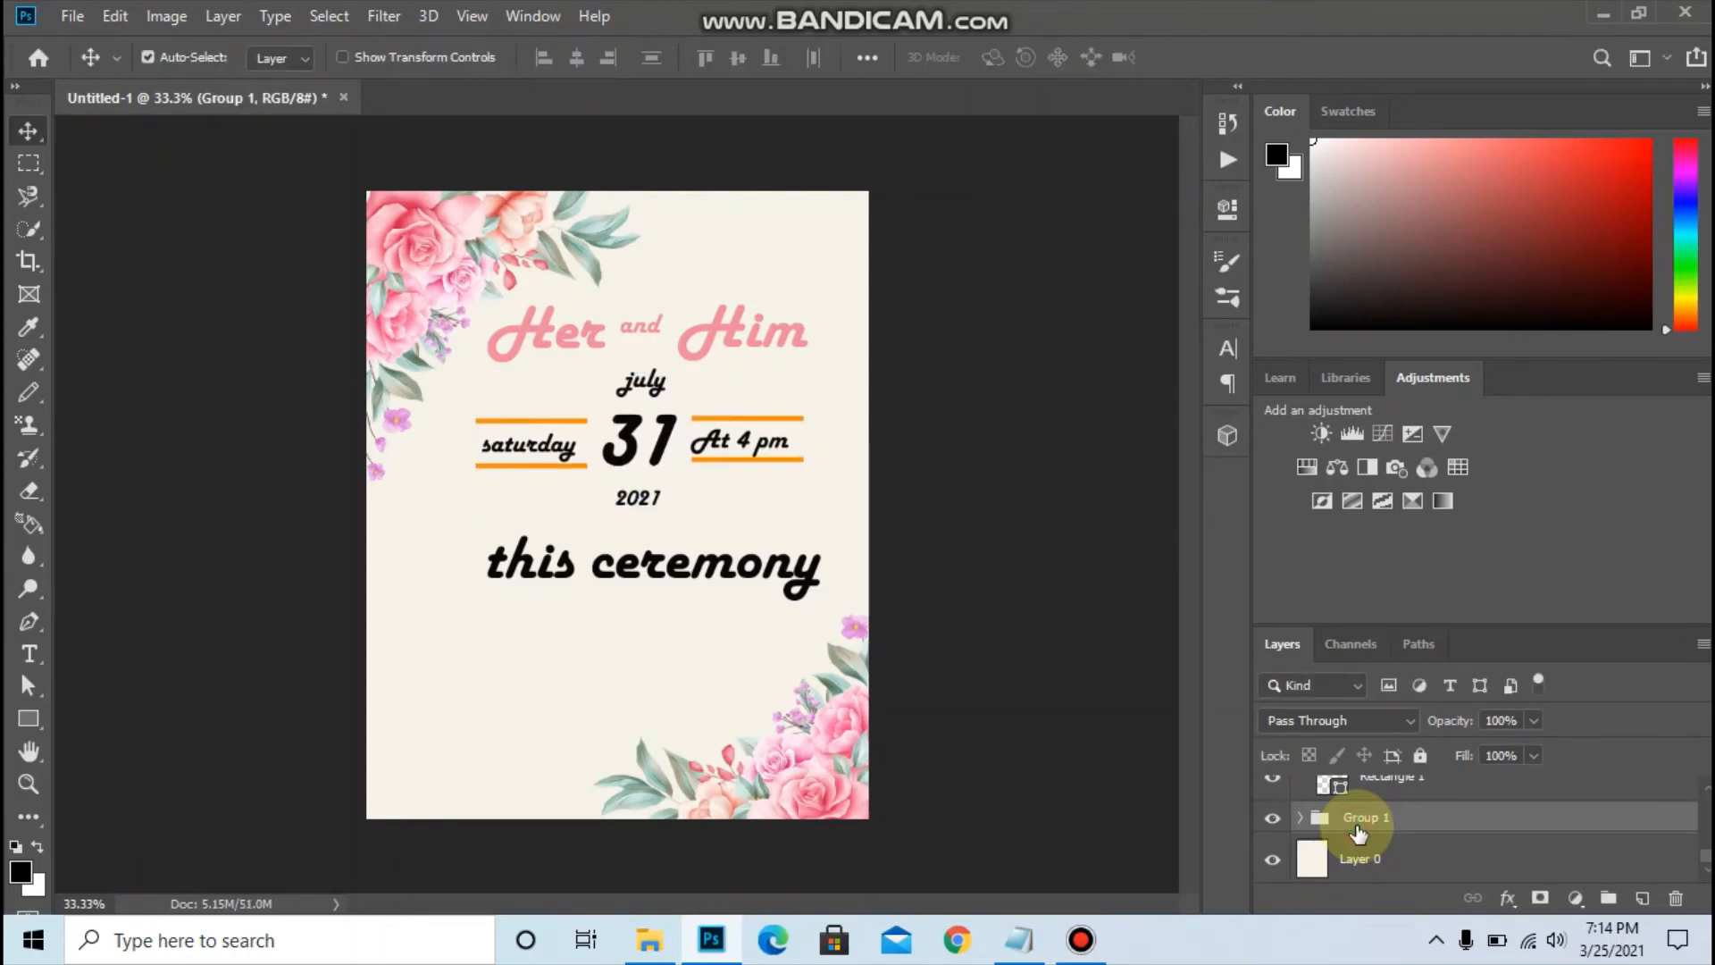
pyautogui.moveTo(758, 579)
pyautogui.mouseDown()
pyautogui.moveTo(727, 572)
pyautogui.moveTo(750, 570)
pyautogui.mouseUp()
# Step: Copy "Dress in your formal blues and whites." from Notepad and paste it as a new text layer below "this ceremony"
pyautogui.click(1015, 943)
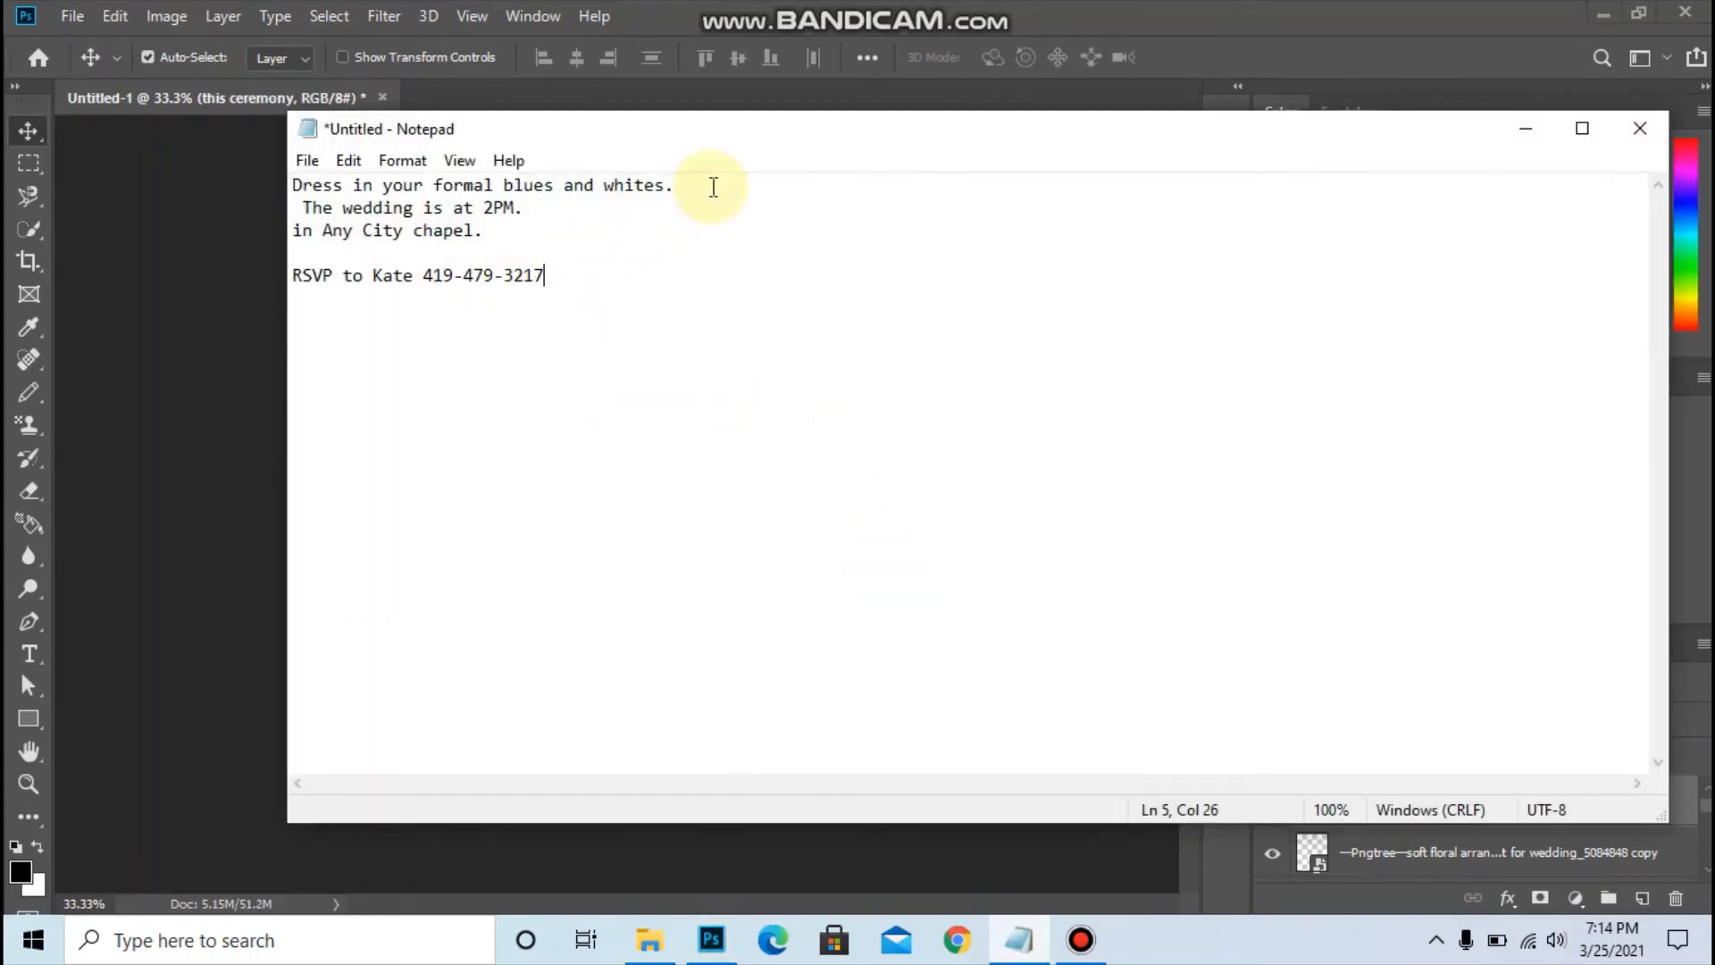
pyautogui.click(683, 192)
pyautogui.moveTo(683, 192); pyautogui.dragTo(304, 154)
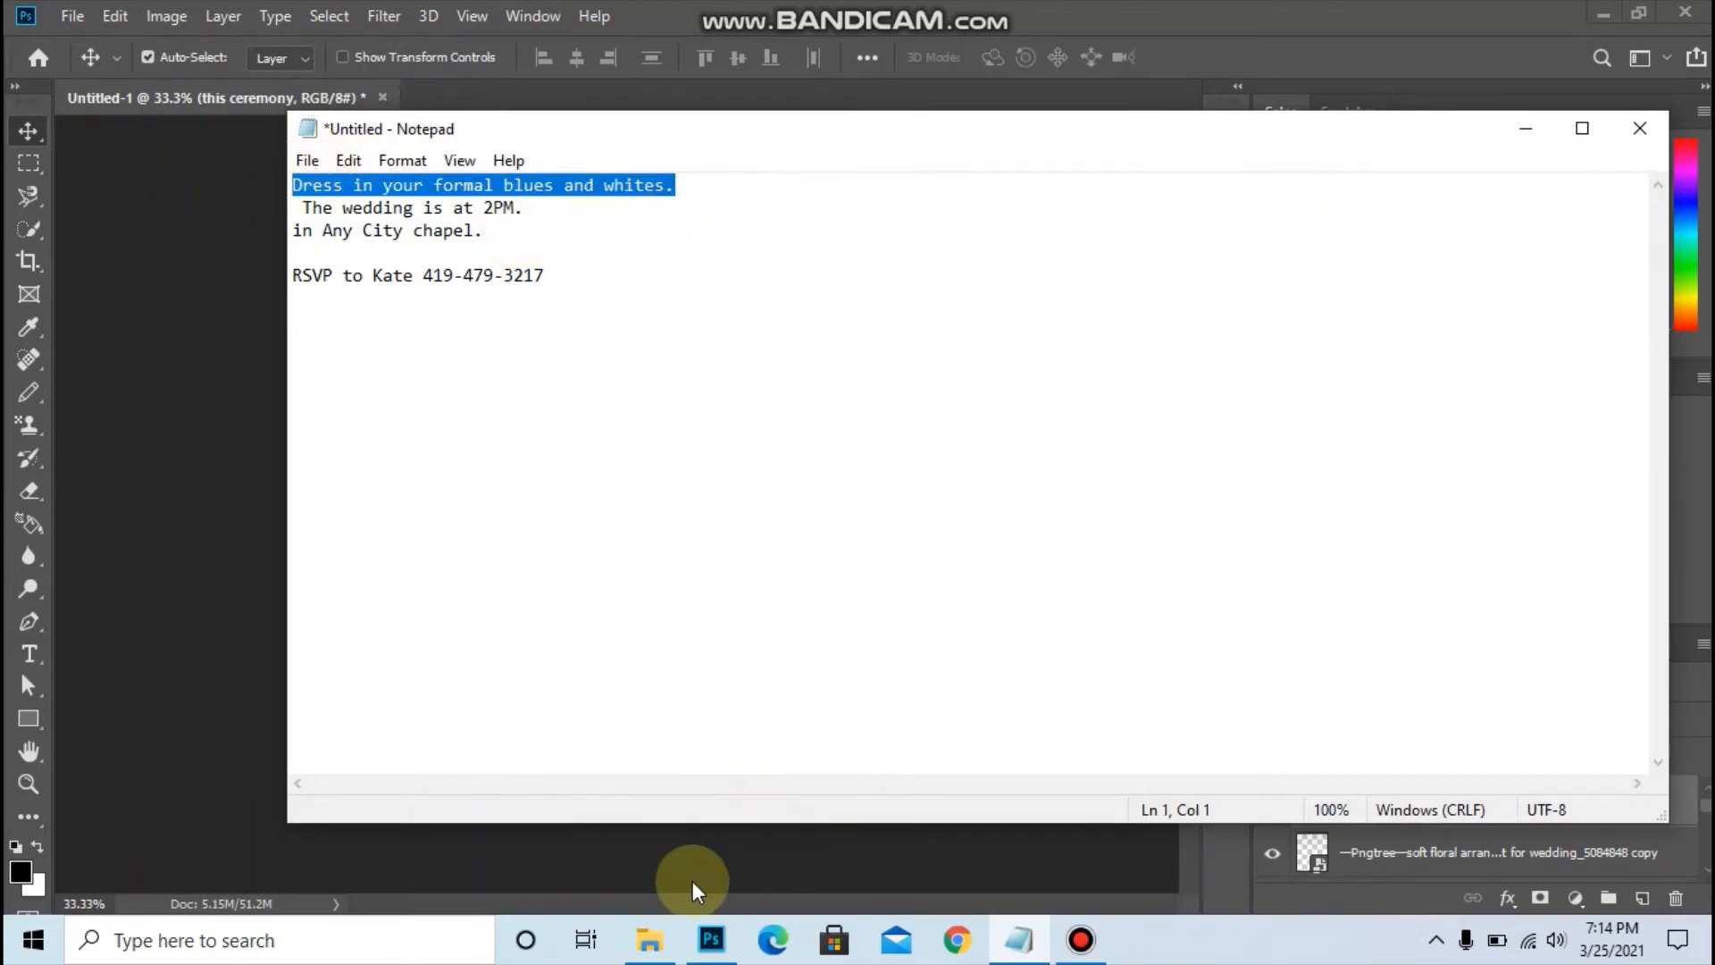
pyautogui.click(710, 938)
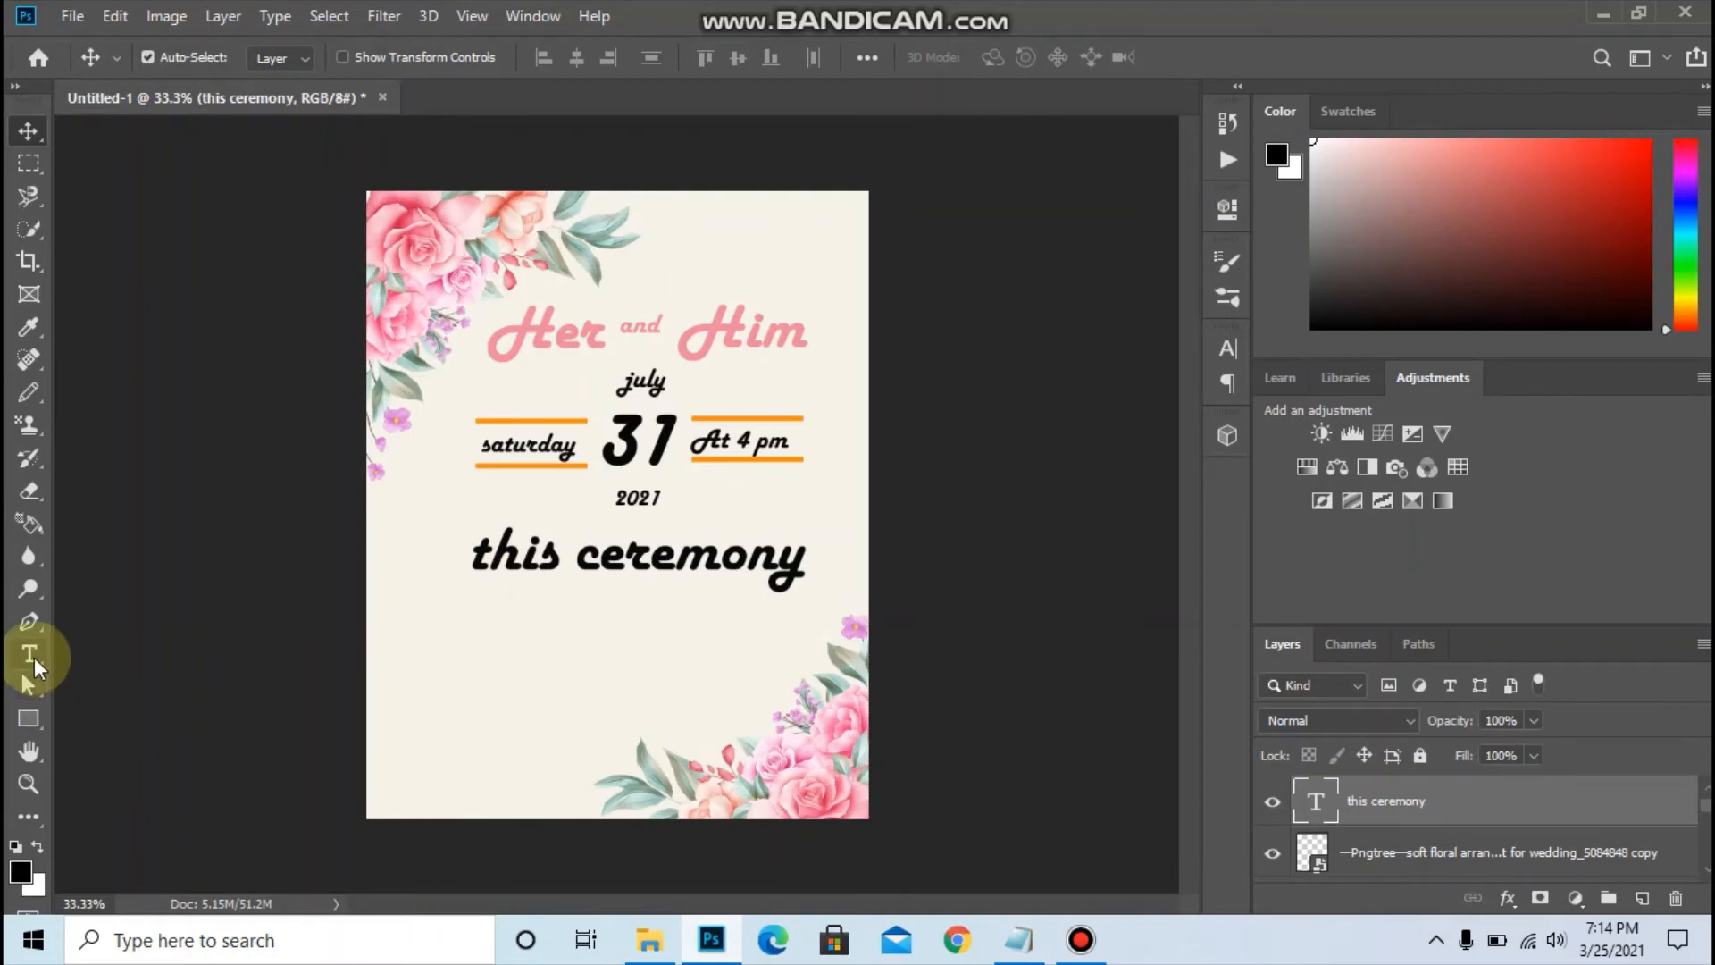
pyautogui.click(33, 661)
pyautogui.click(436, 636)
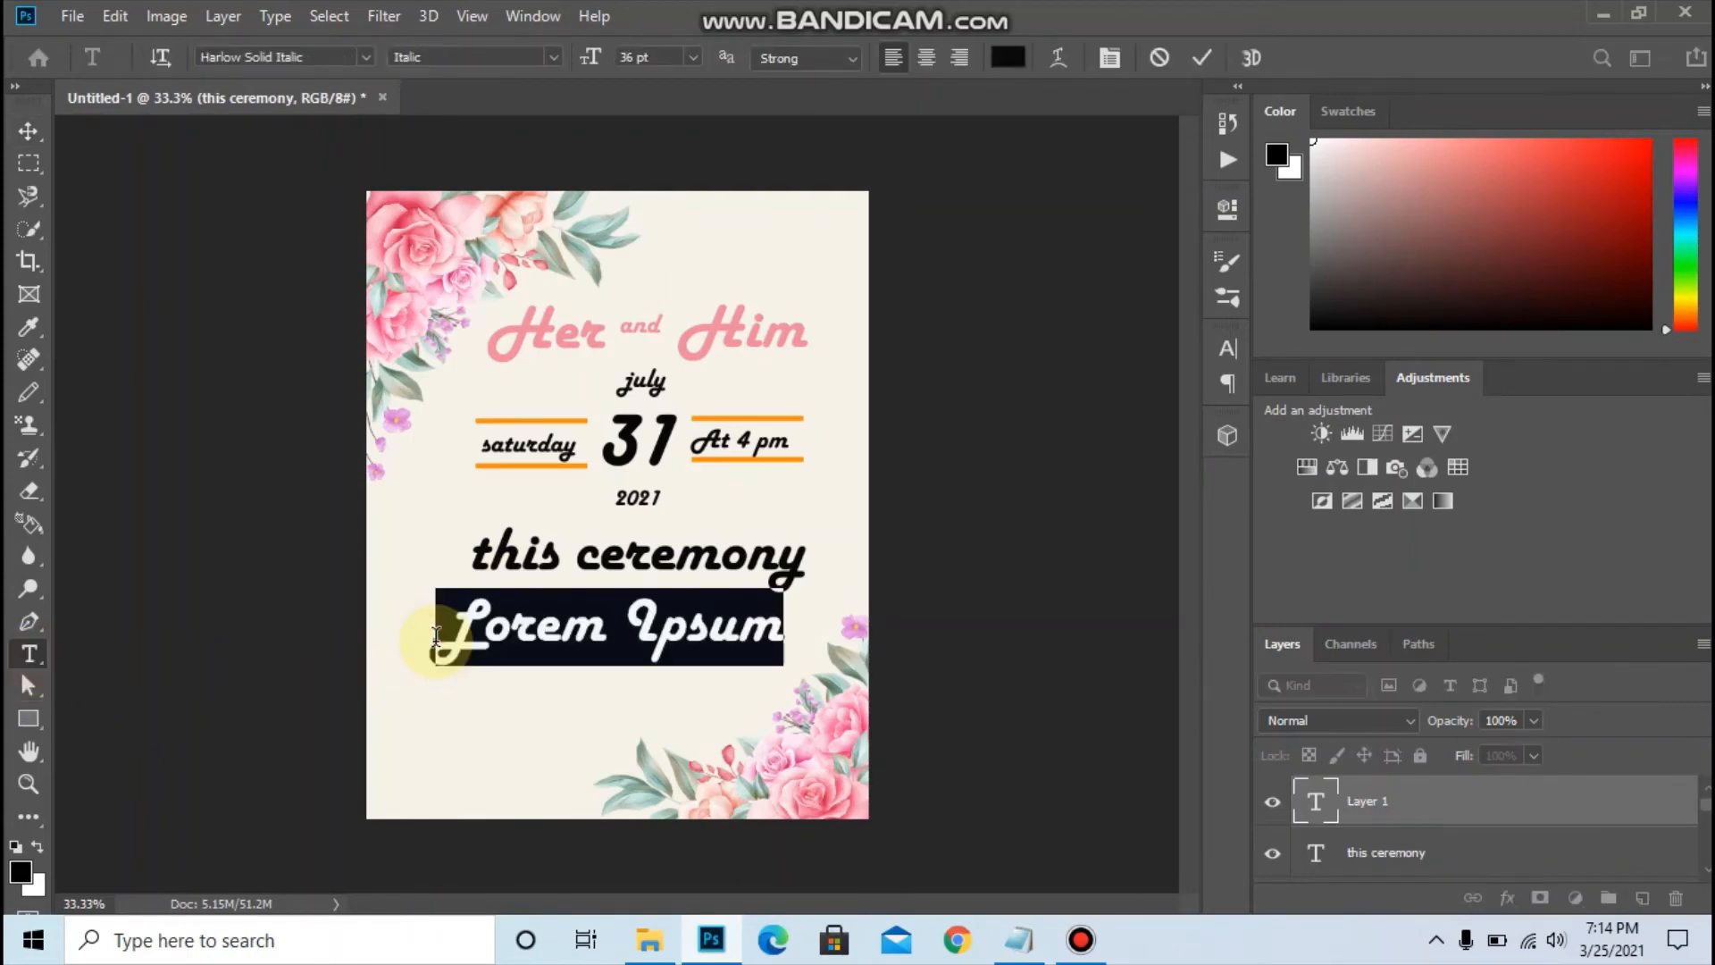
pyautogui.press('BackSpace')
pyautogui.hotkey('ctrl', 'v')
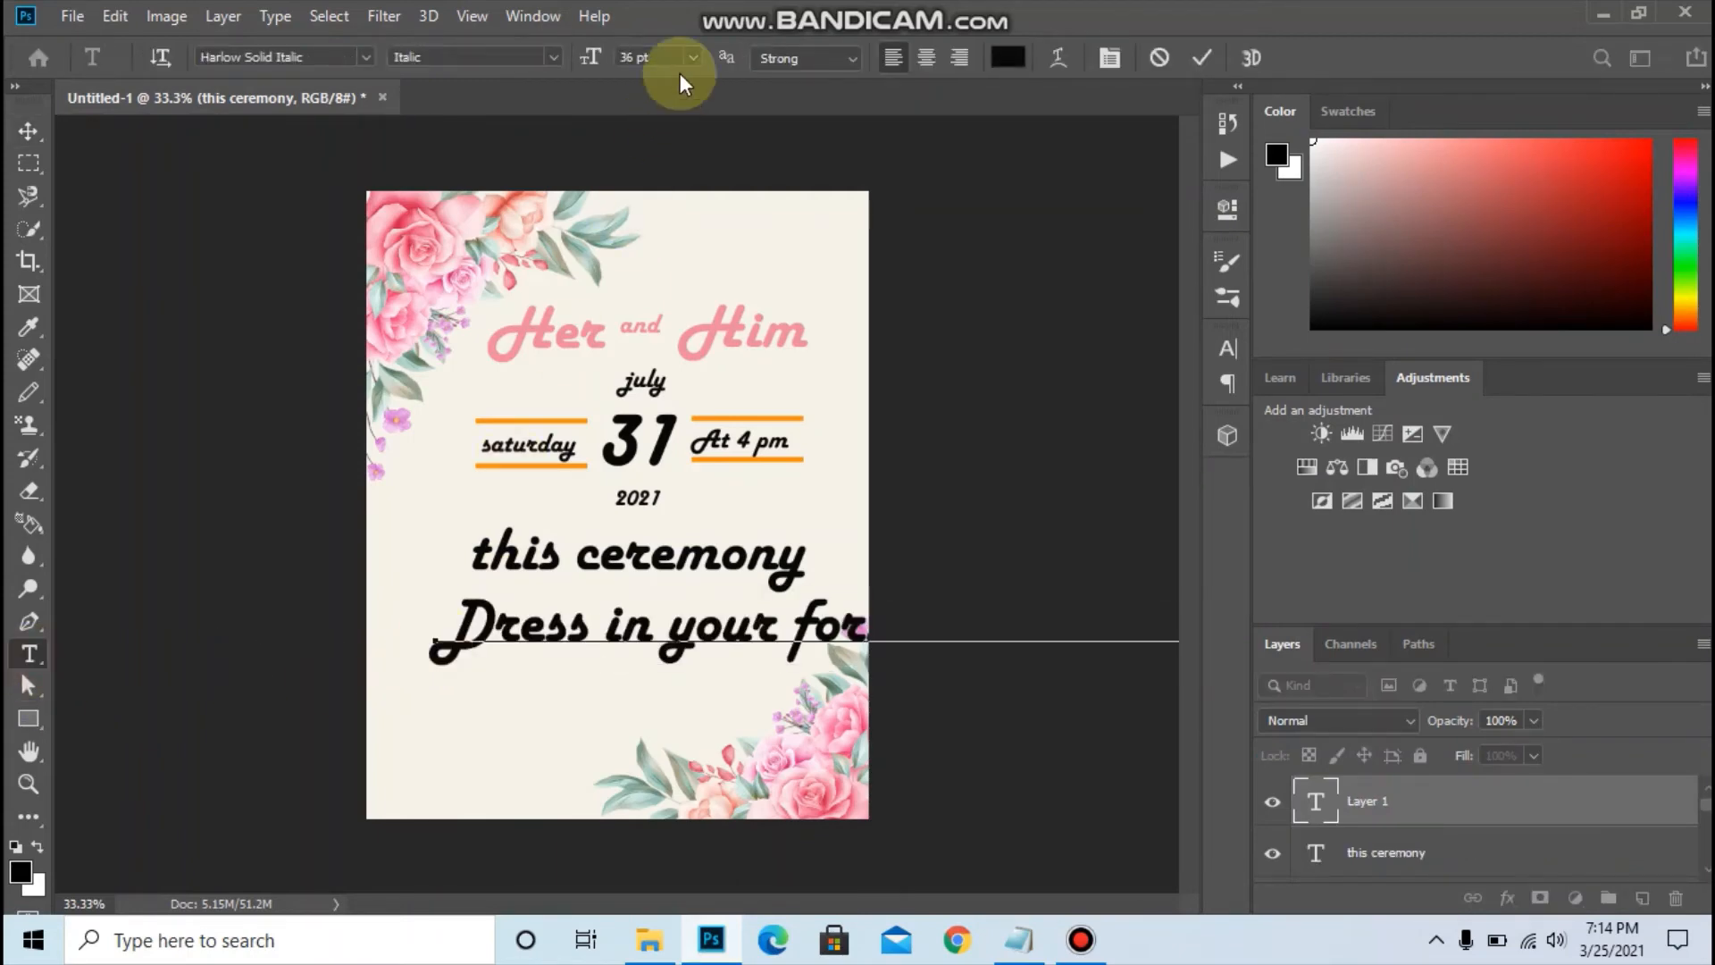
# Step: Set "Dress in your formal blue" to 14 pt and the remainder of that line to 12 pt
pyautogui.moveTo(447, 631); pyautogui.dragTo(1072, 629)
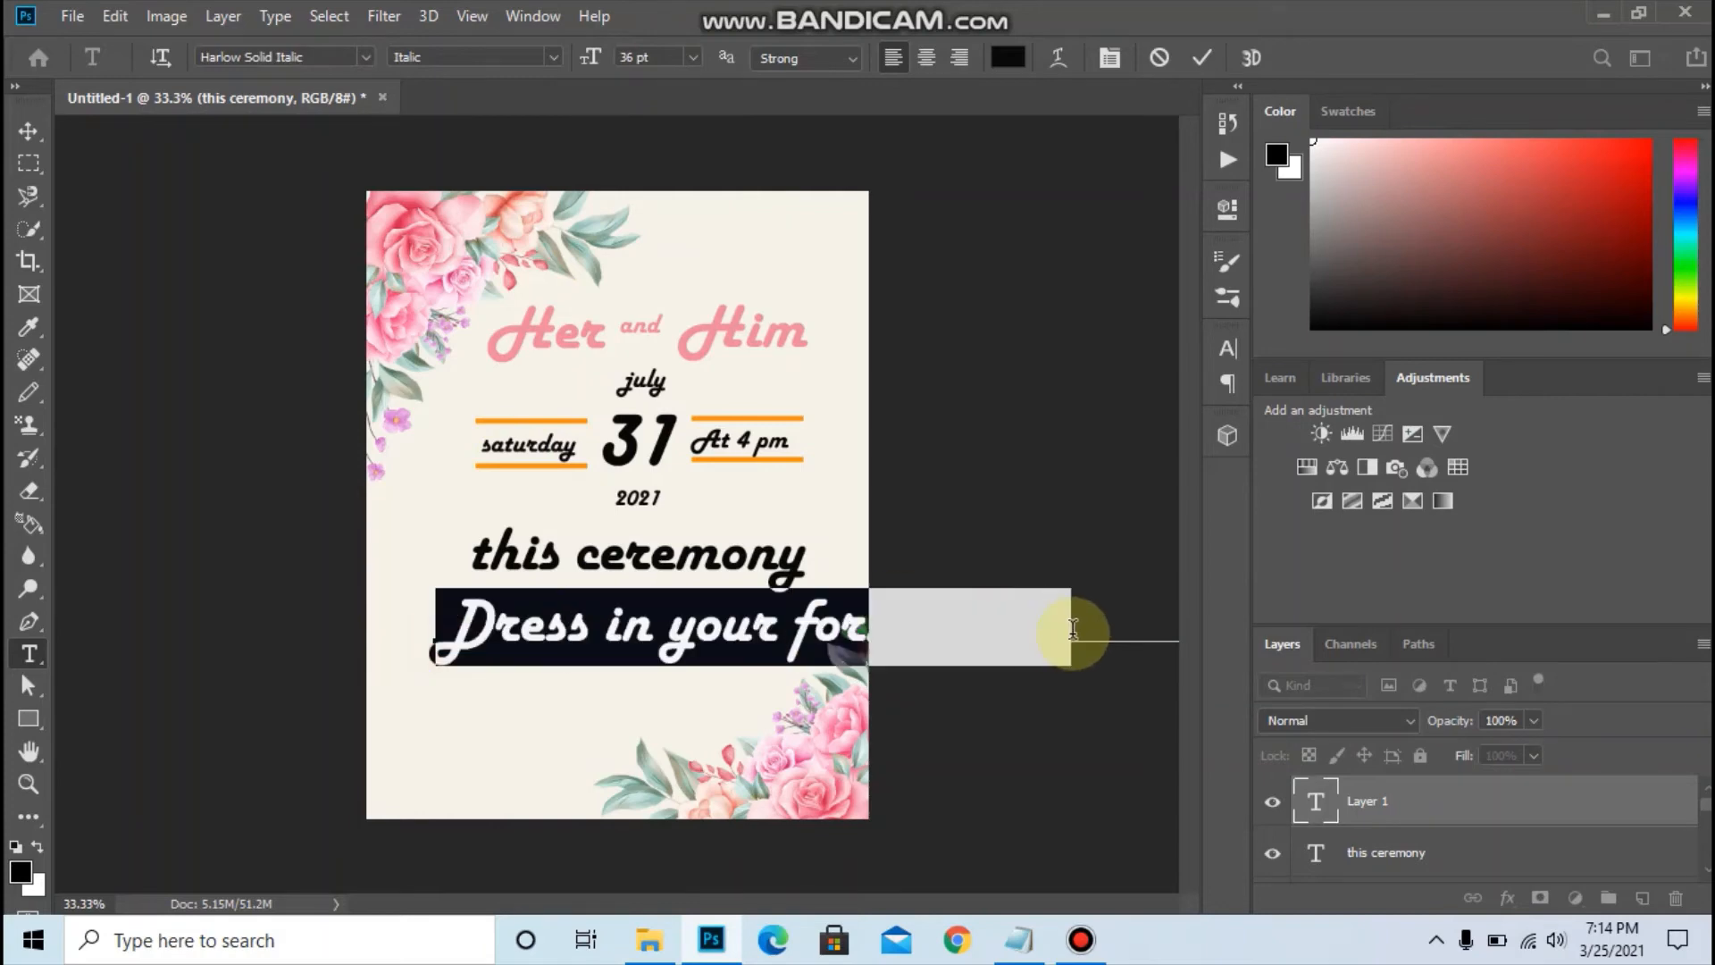
pyautogui.click(694, 57)
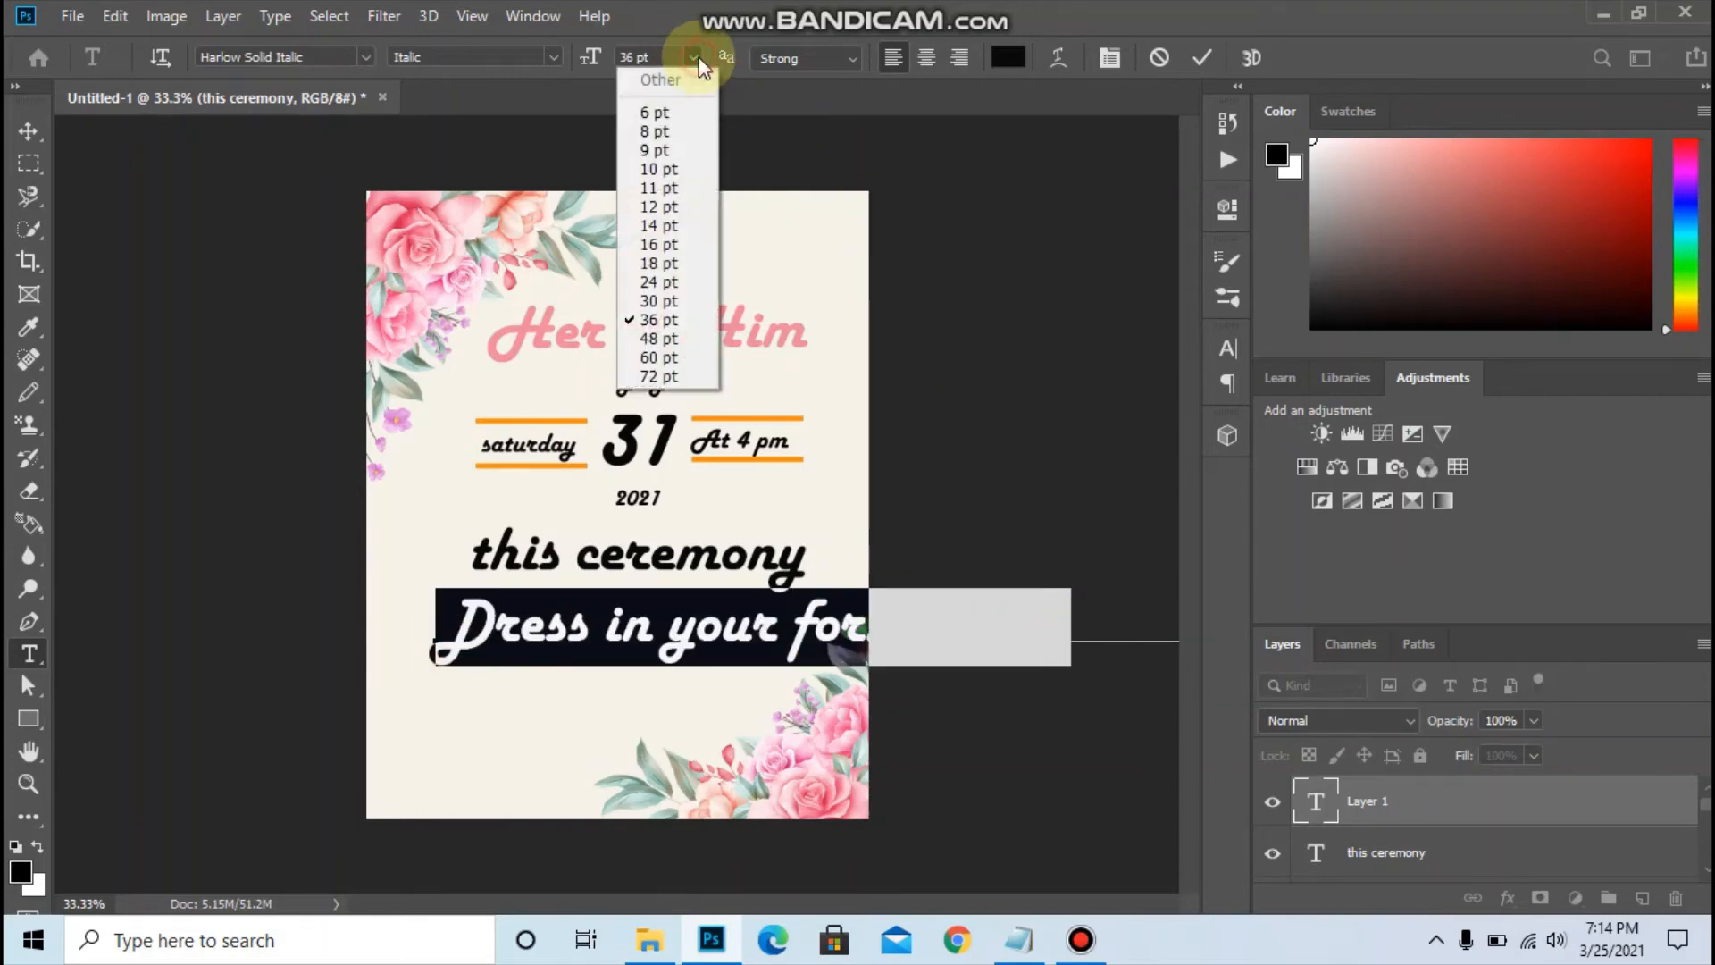
pyautogui.click(665, 225)
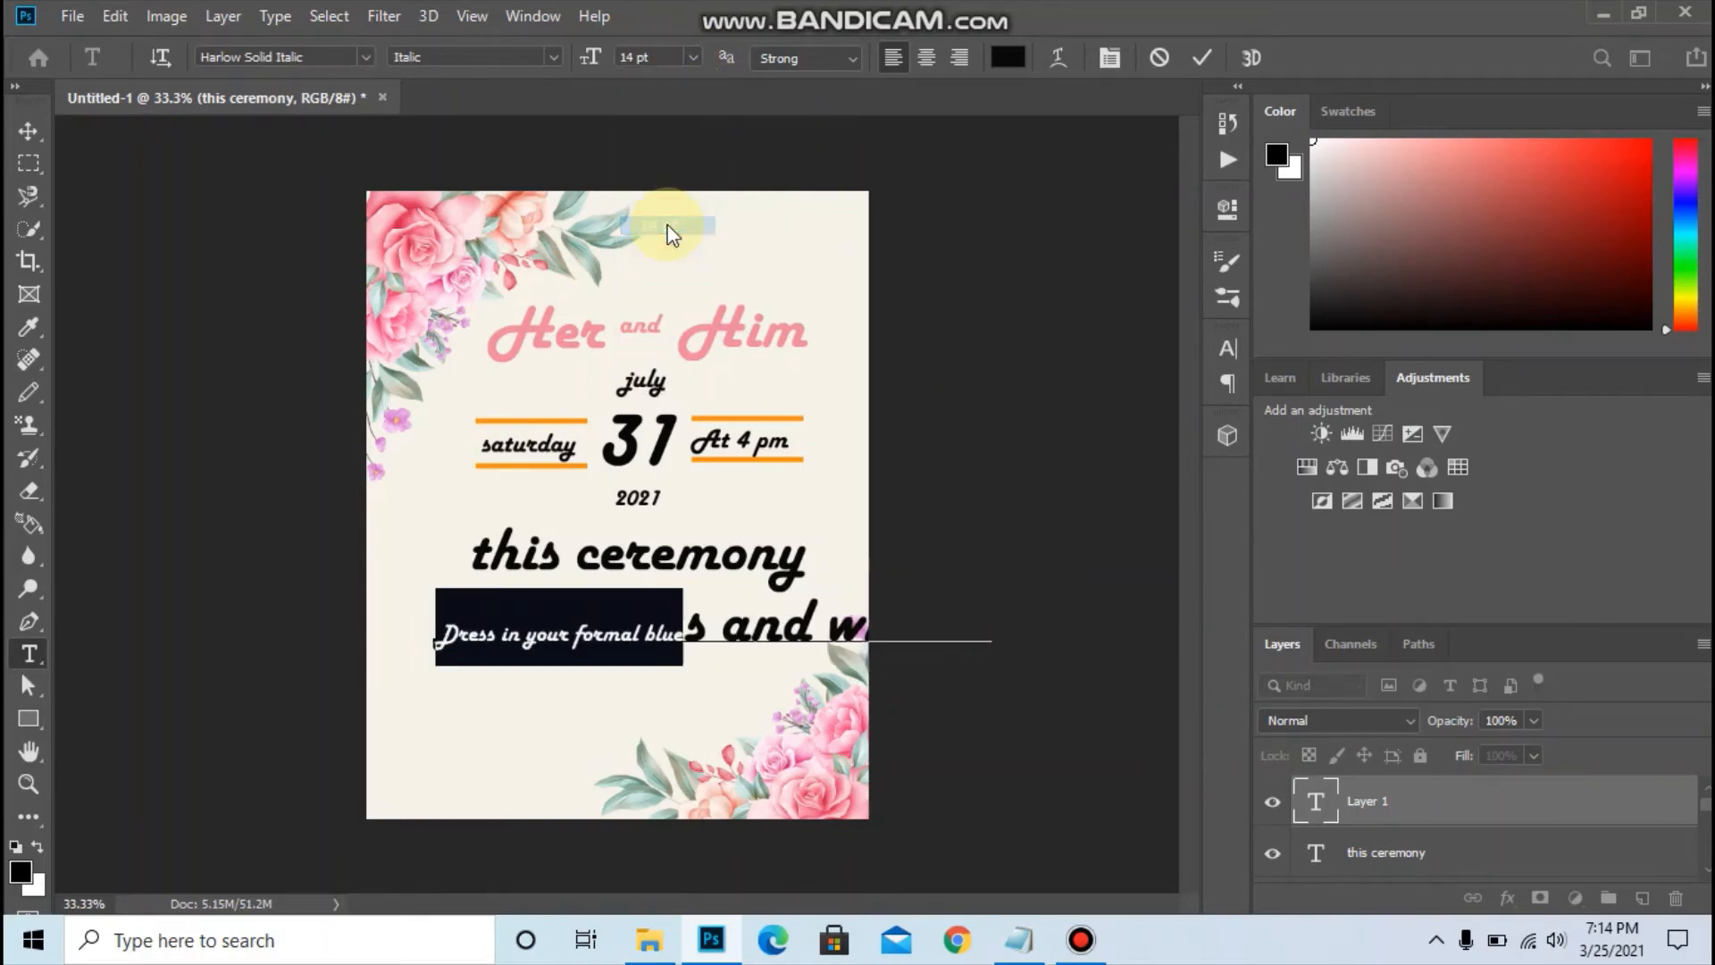
pyautogui.moveTo(684, 625); pyautogui.dragTo(1015, 625)
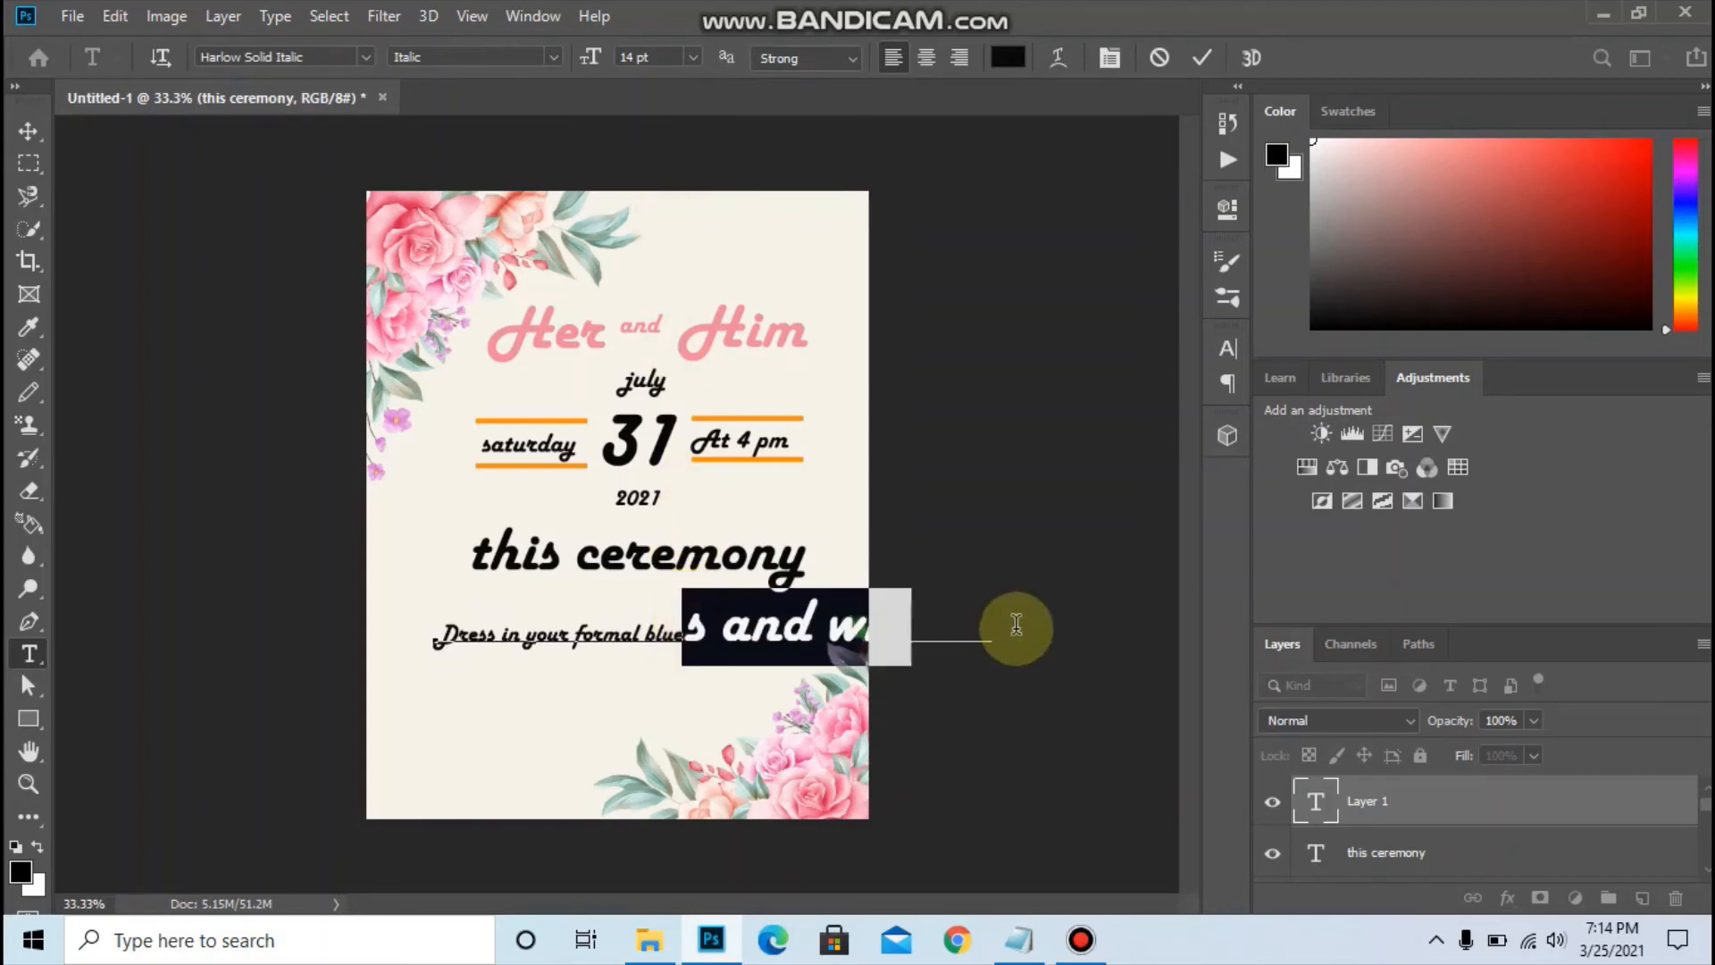
pyautogui.click(693, 59)
pyautogui.click(661, 207)
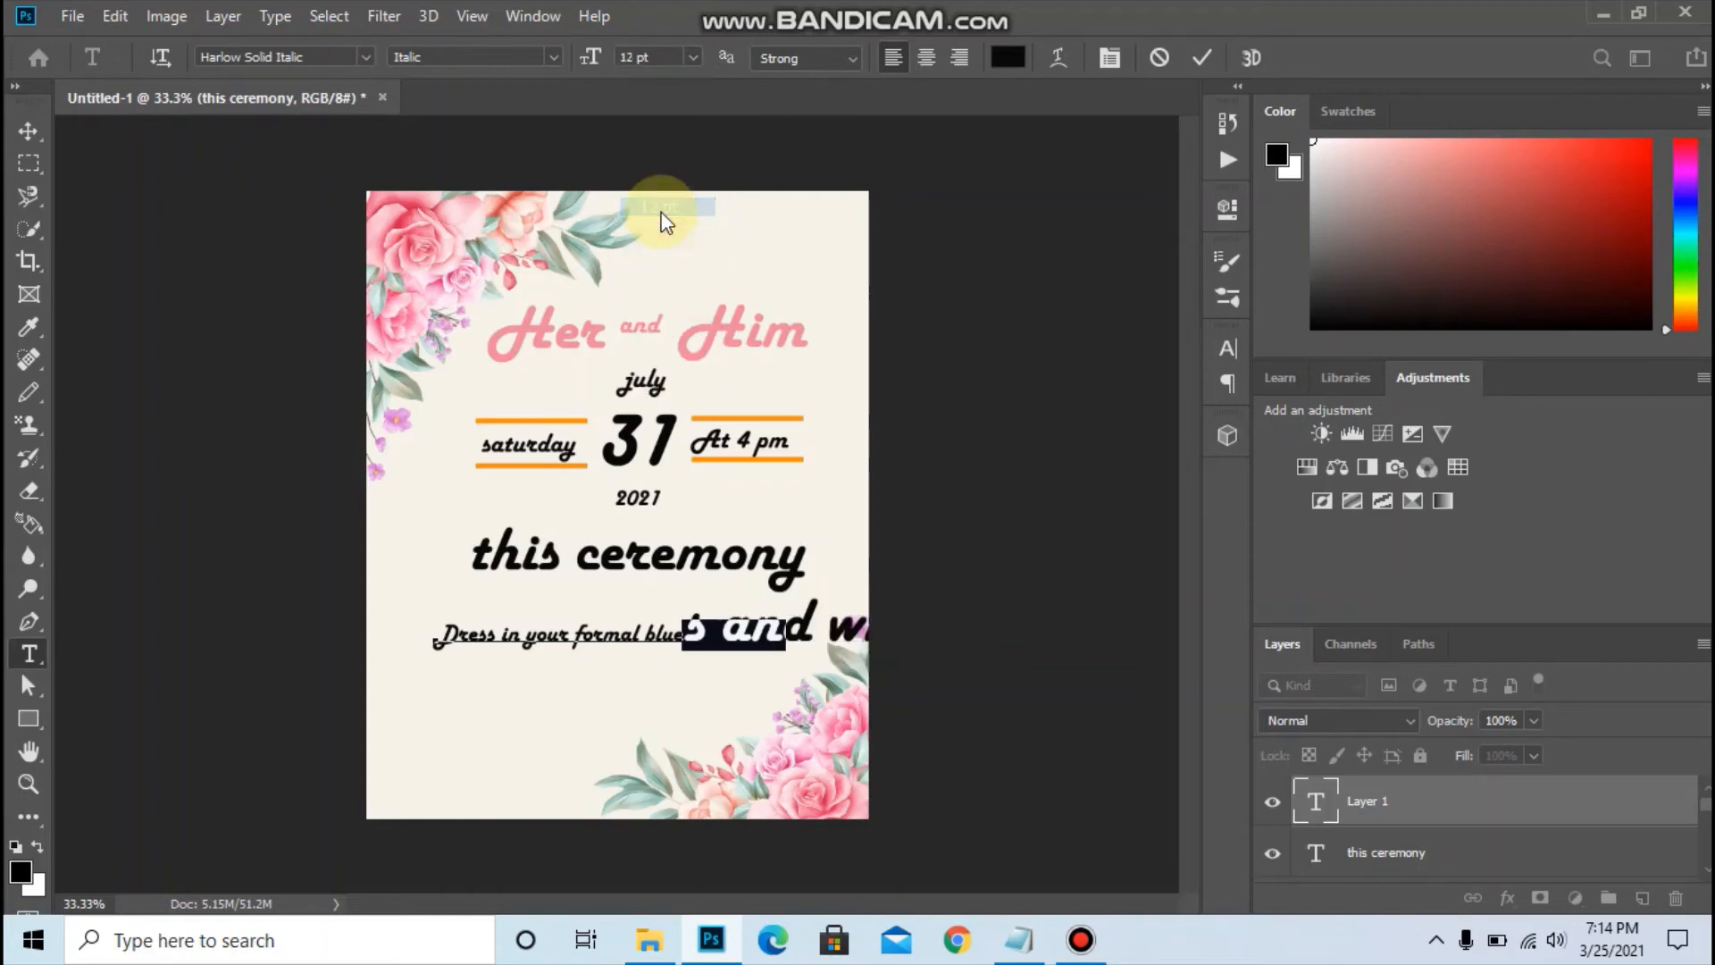
# Step: Recolour the dress-code line with the pink sampled from "Her" and move it close beneath "this ceremony"
pyautogui.click(1009, 57)
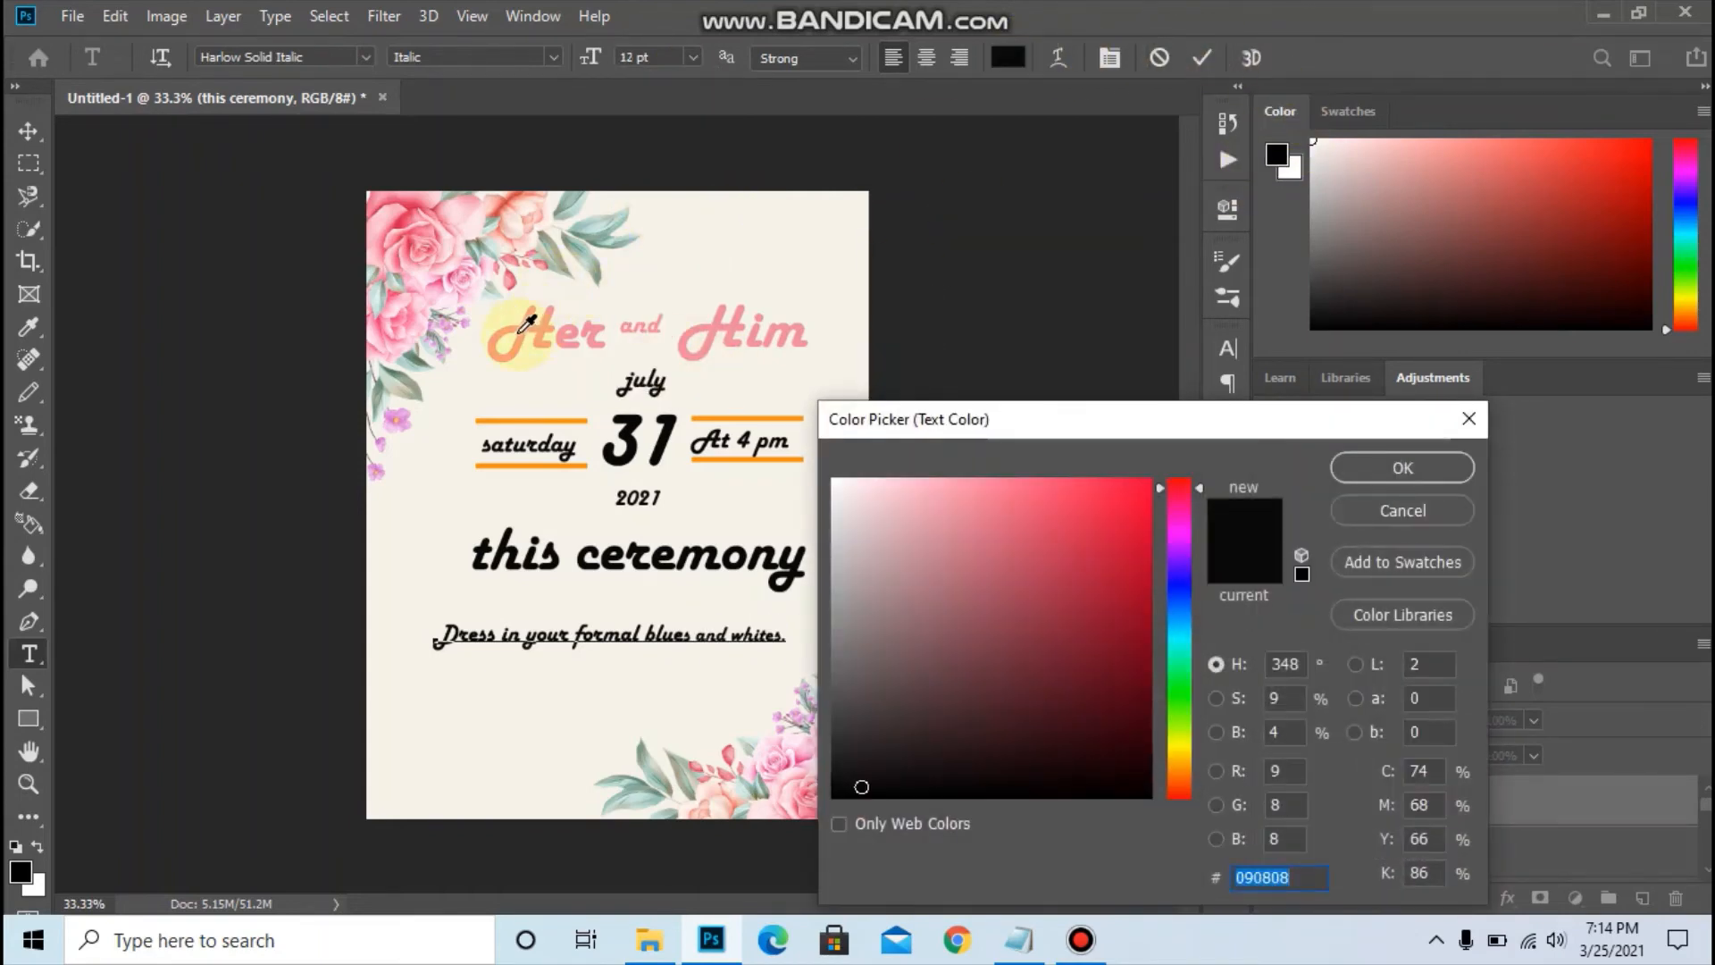
pyautogui.click(527, 322)
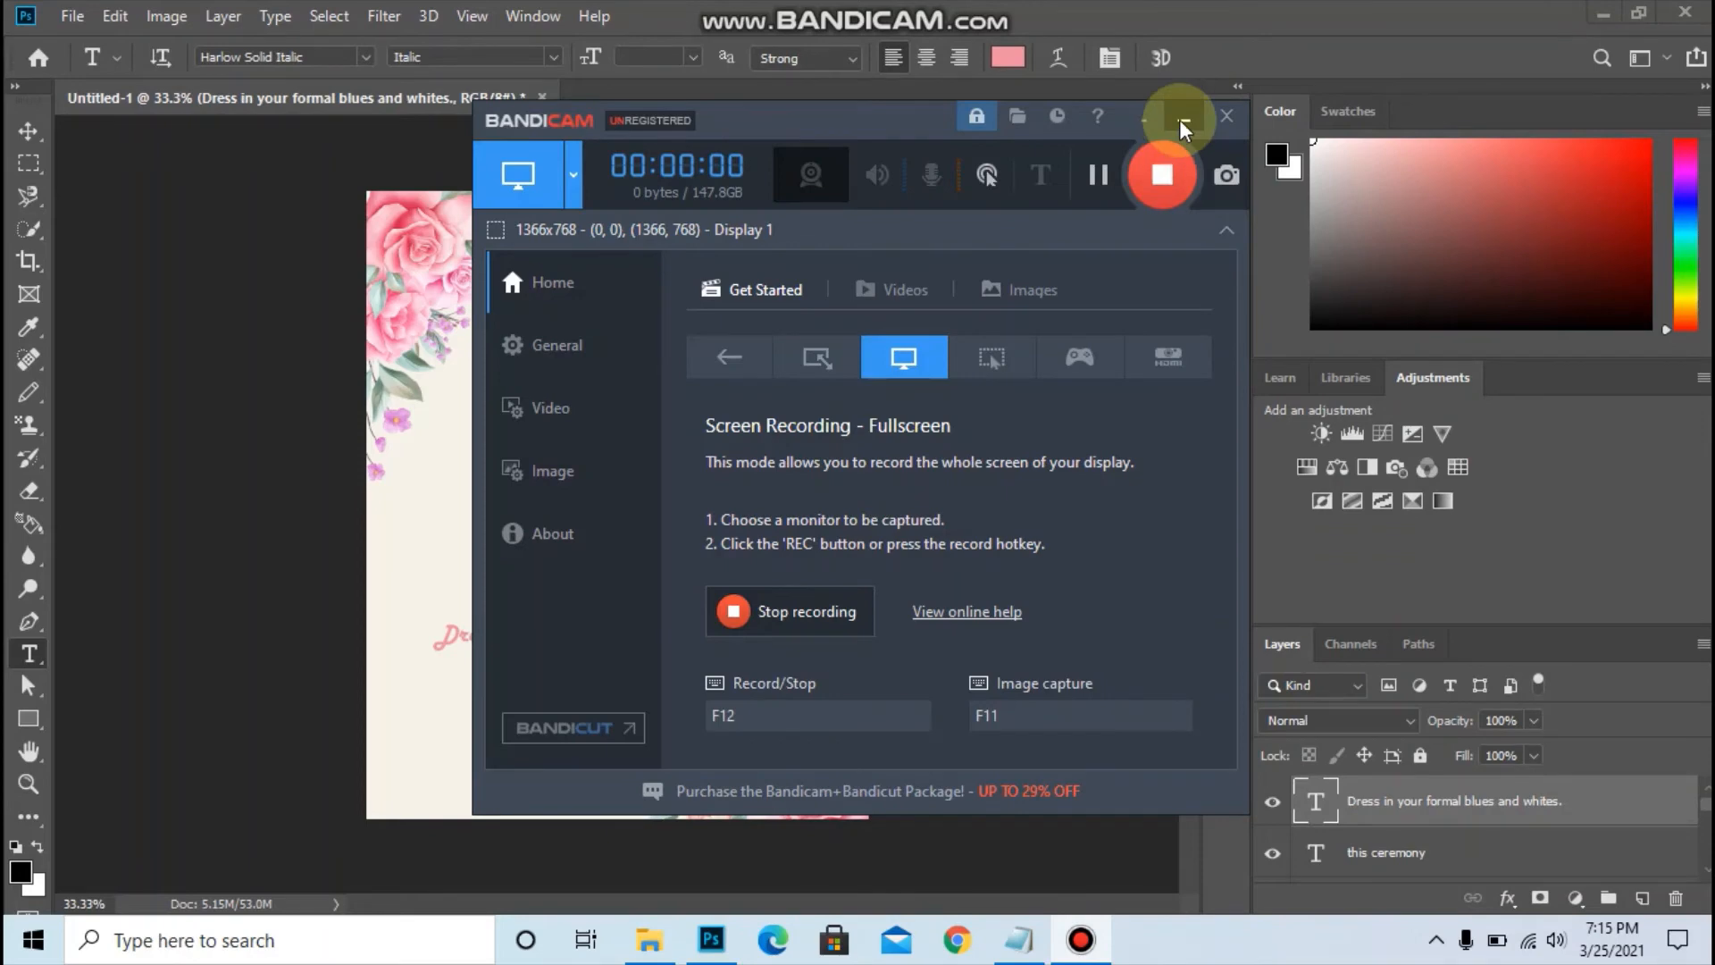
pyautogui.click(1179, 120)
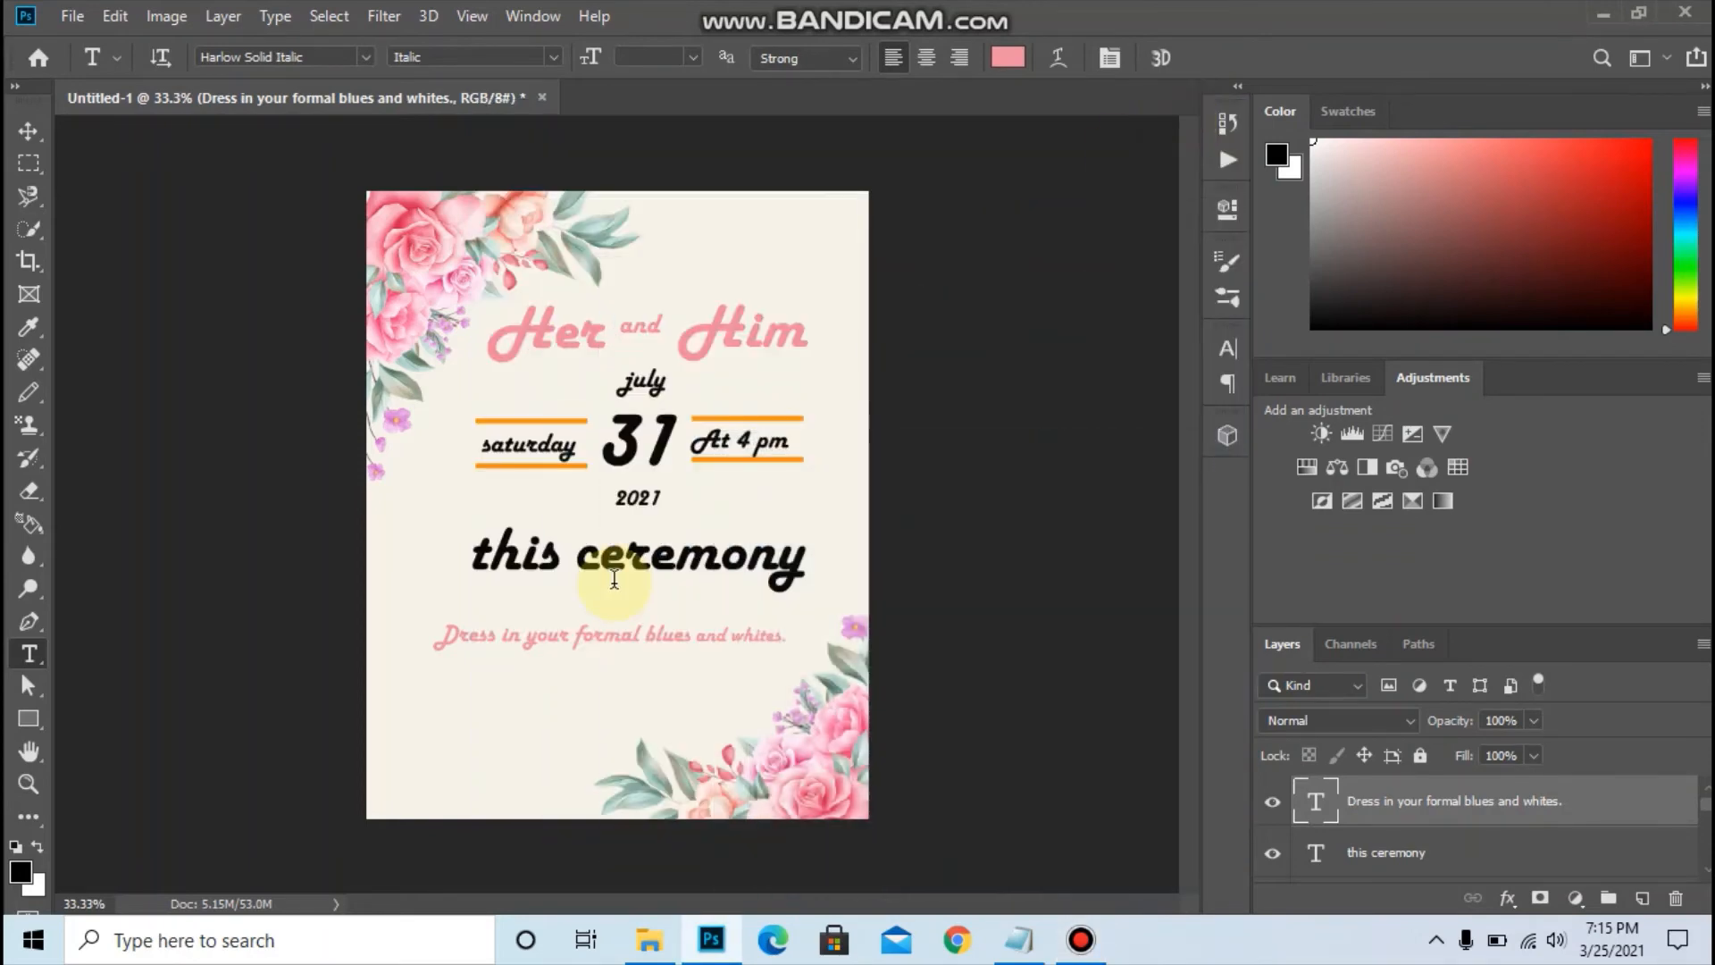
pyautogui.click(18, 138)
pyautogui.moveTo(579, 636); pyautogui.dragTo(618, 597)
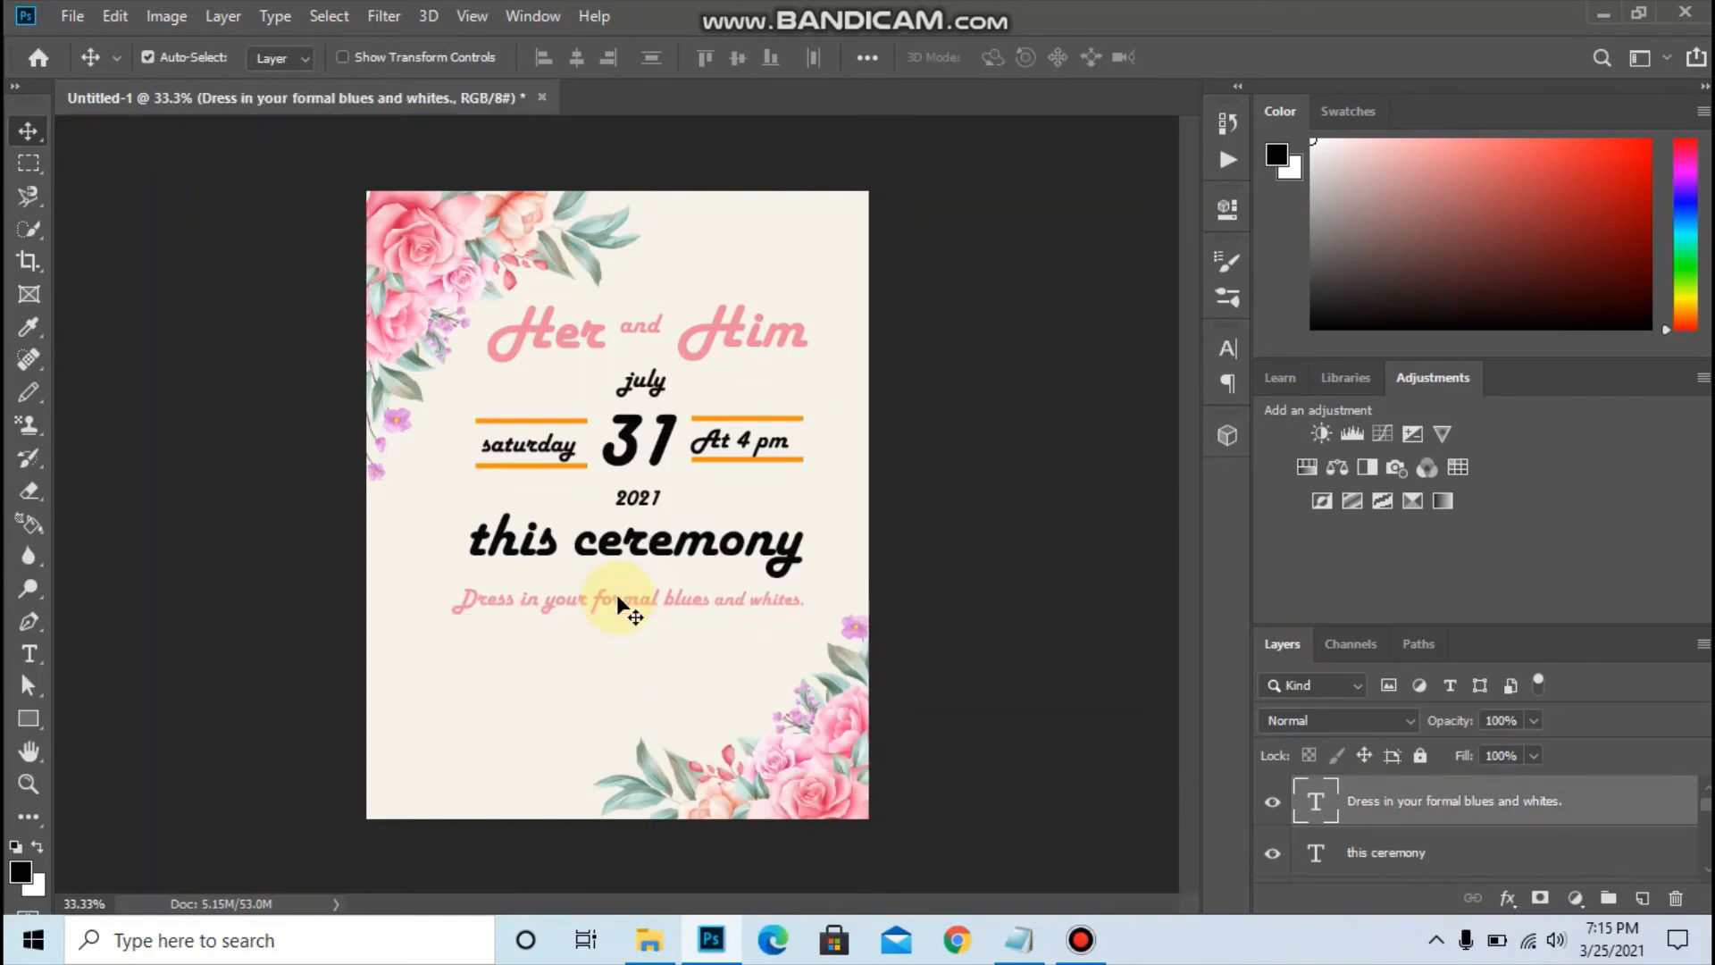
# Step: Copy the line "The wedding is at 2PM." from Notepad and return to the Photoshop card
pyautogui.click(1016, 938)
pyautogui.moveTo(523, 207); pyautogui.dragTo(304, 207)
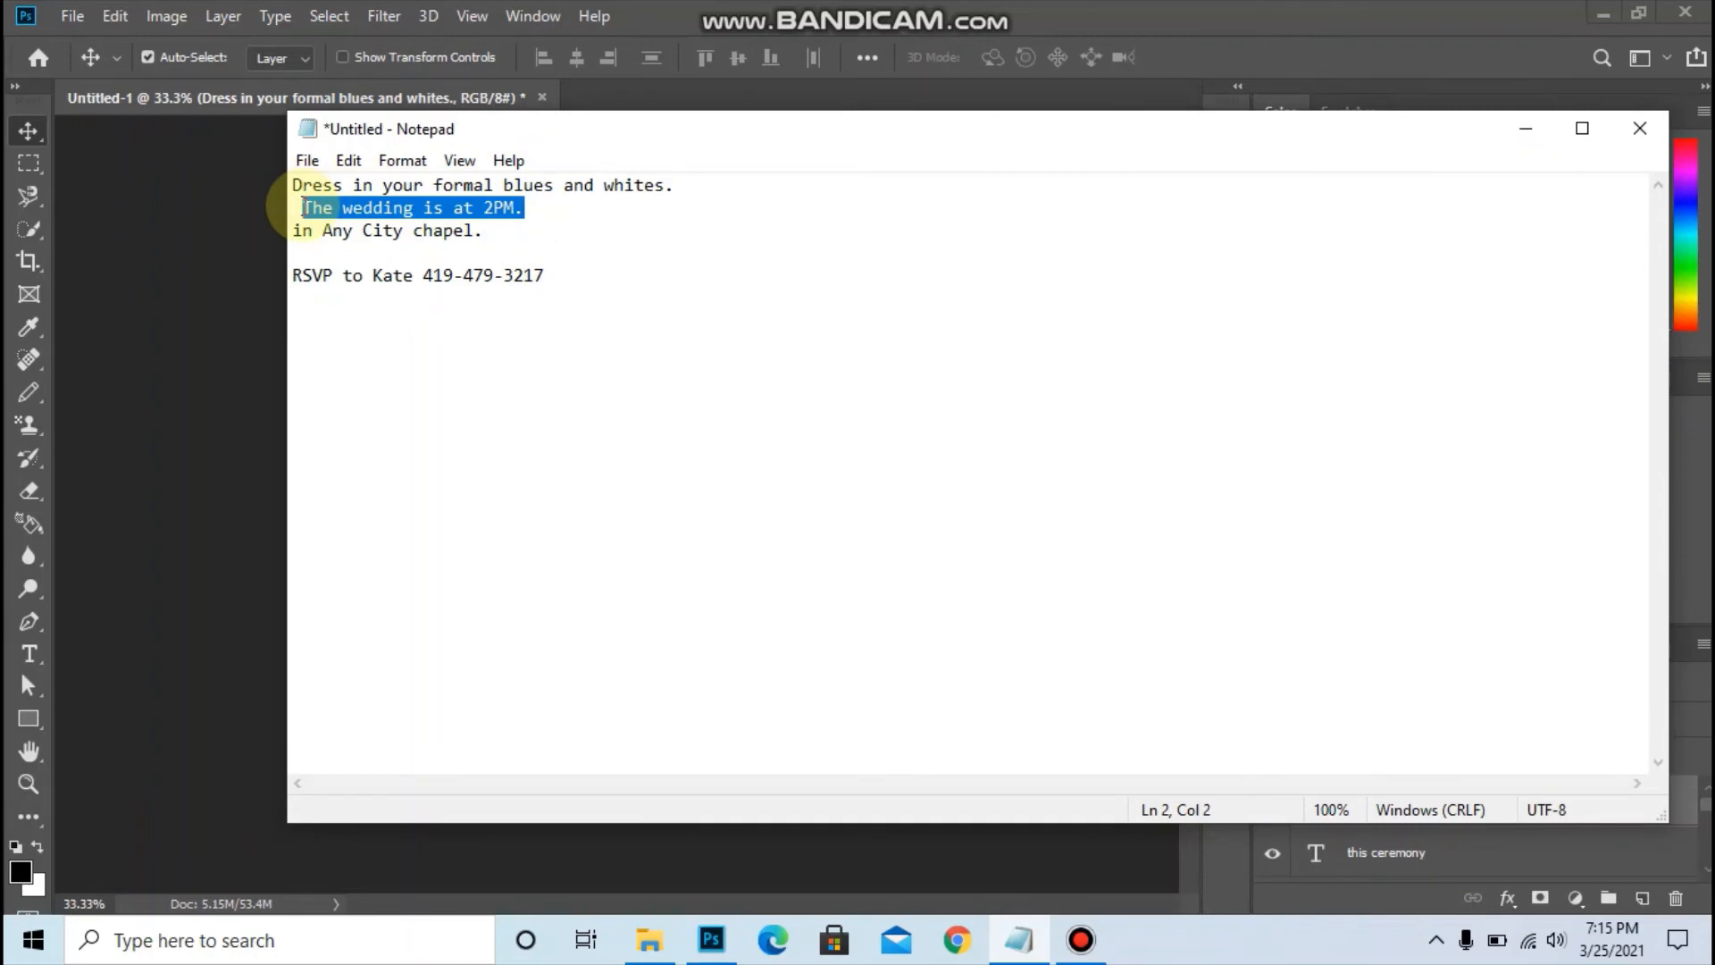
pyautogui.click(191, 397)
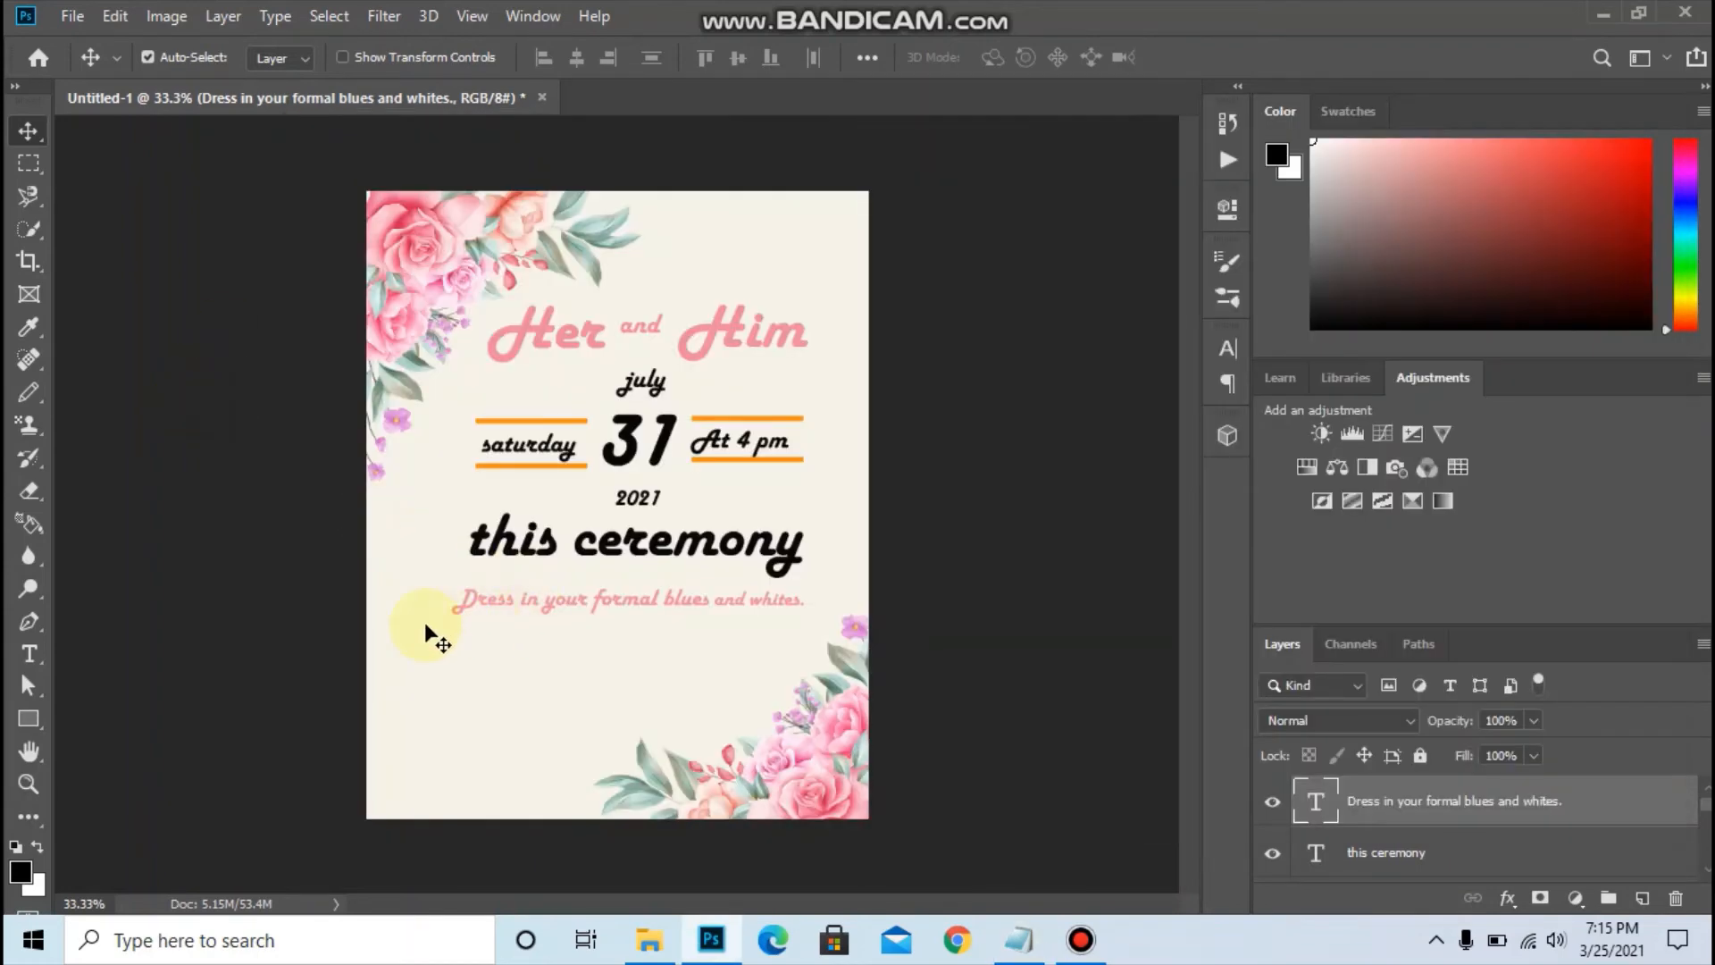
pyautogui.click(29, 654)
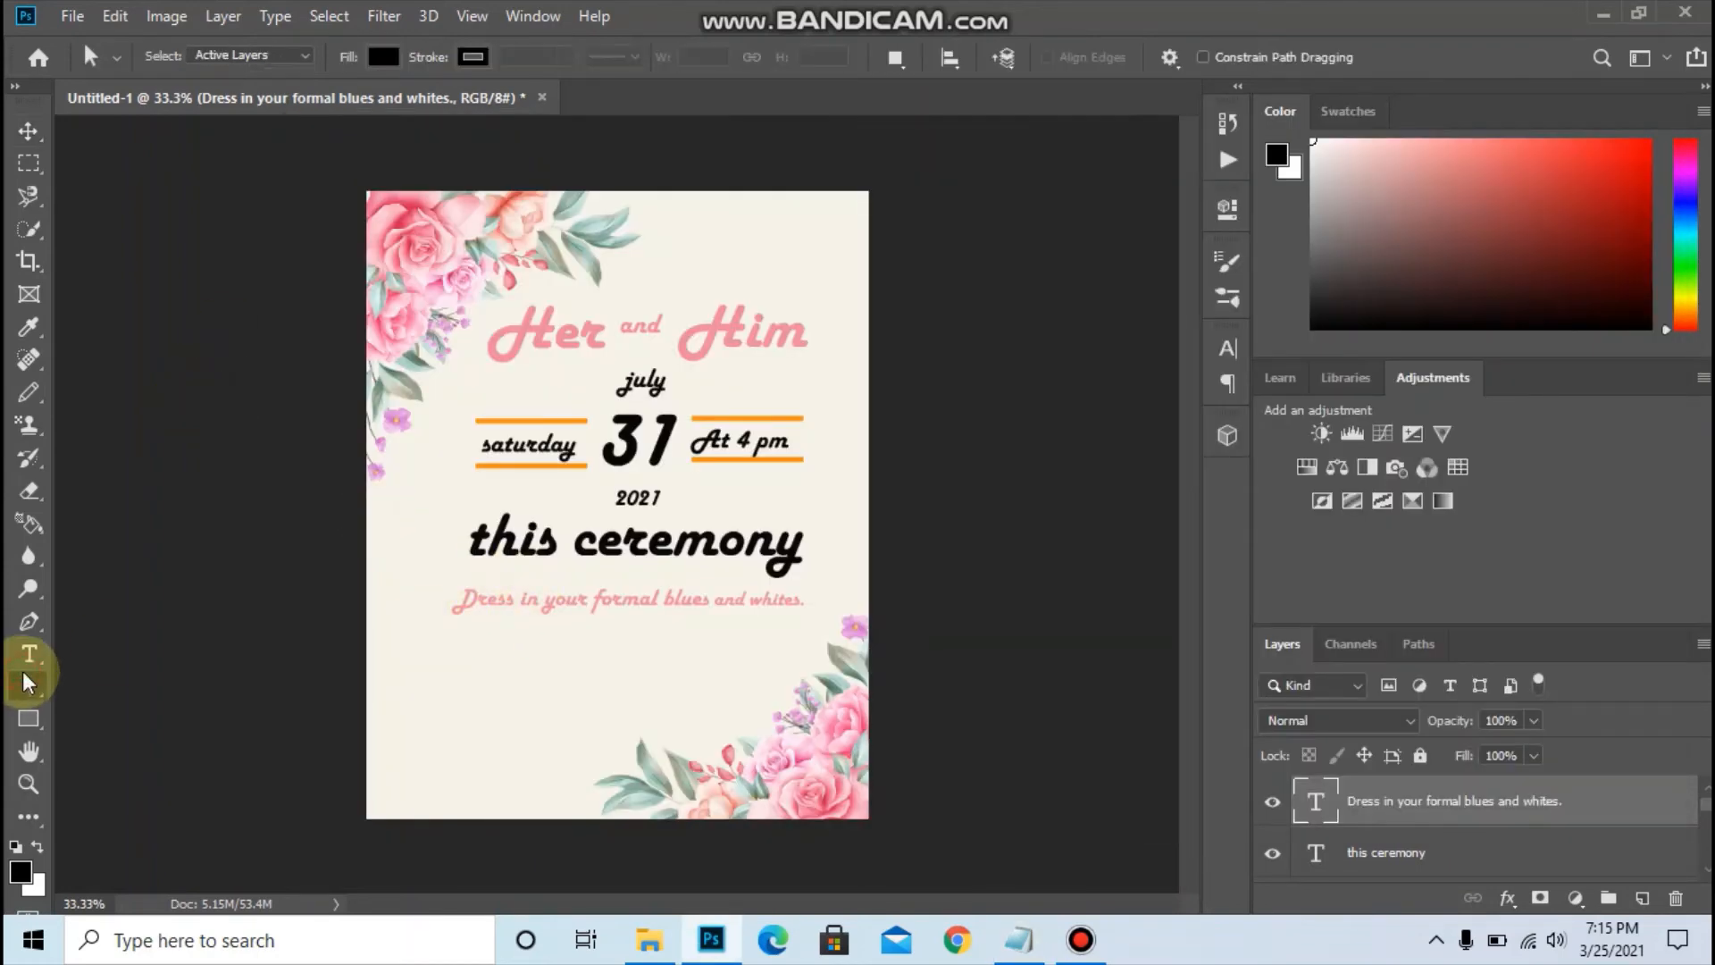
pyautogui.click(461, 635)
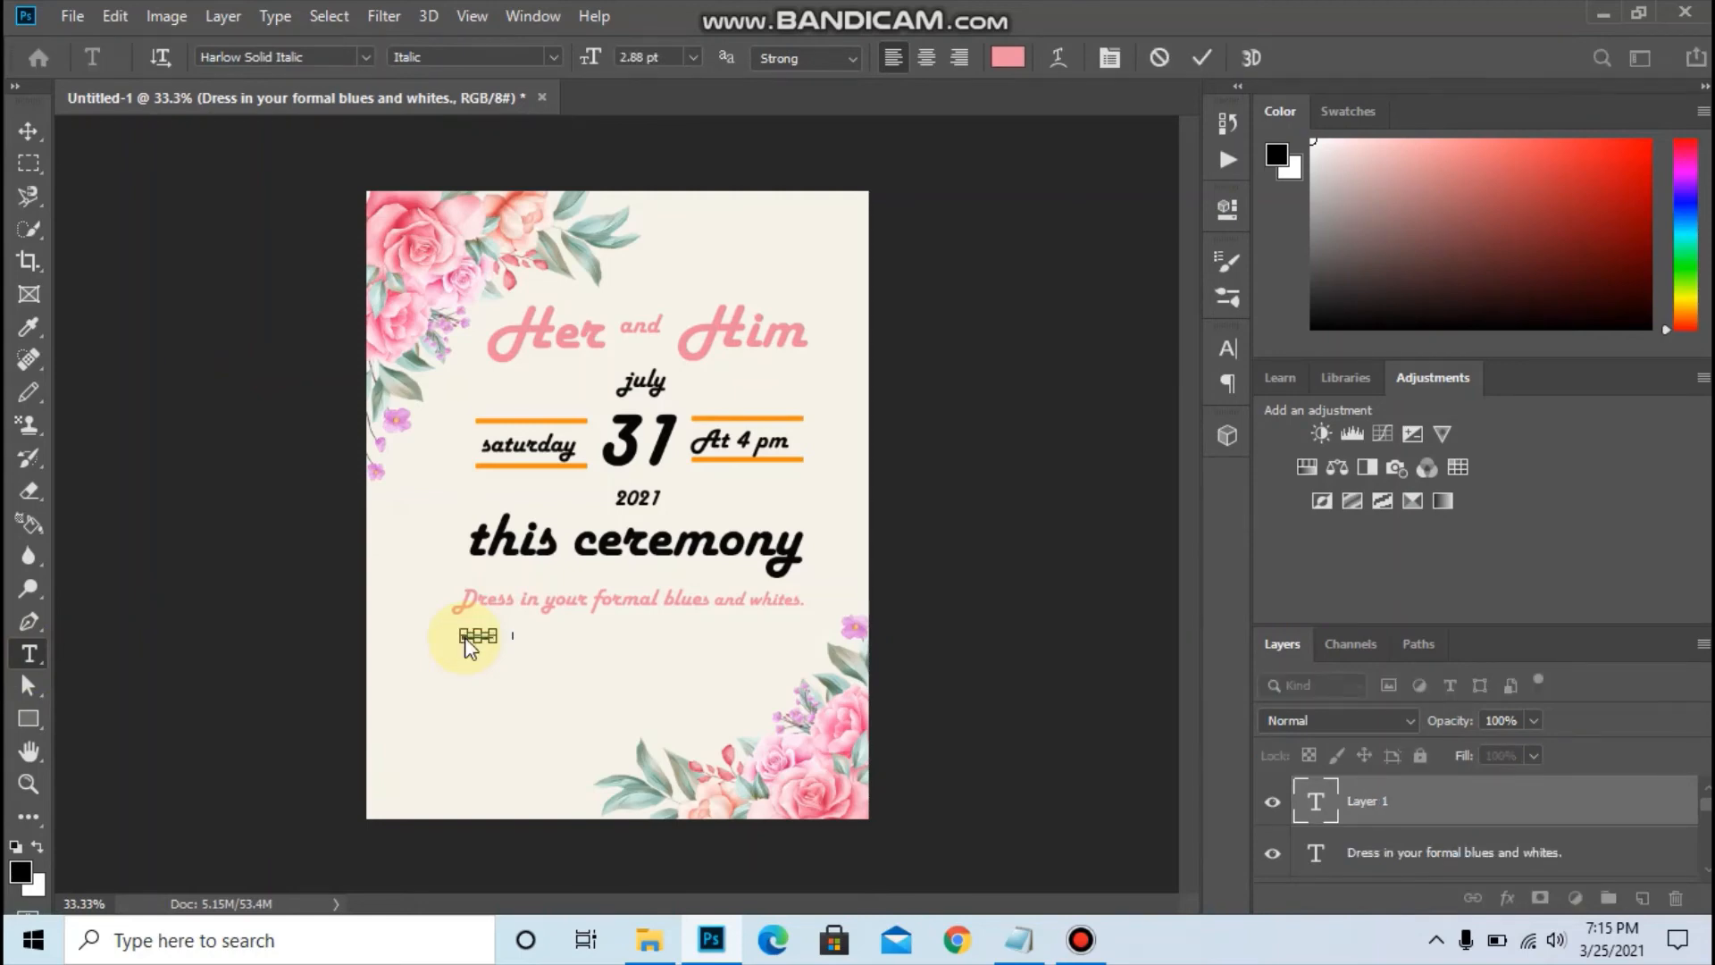
pyautogui.hotkey('ctrl', 'a')
pyautogui.click(1154, 64)
# Step: Add "The wedding is at 2PM." as a second line of the dress-code text and indent it to centre it under the first
pyautogui.click(801, 601)
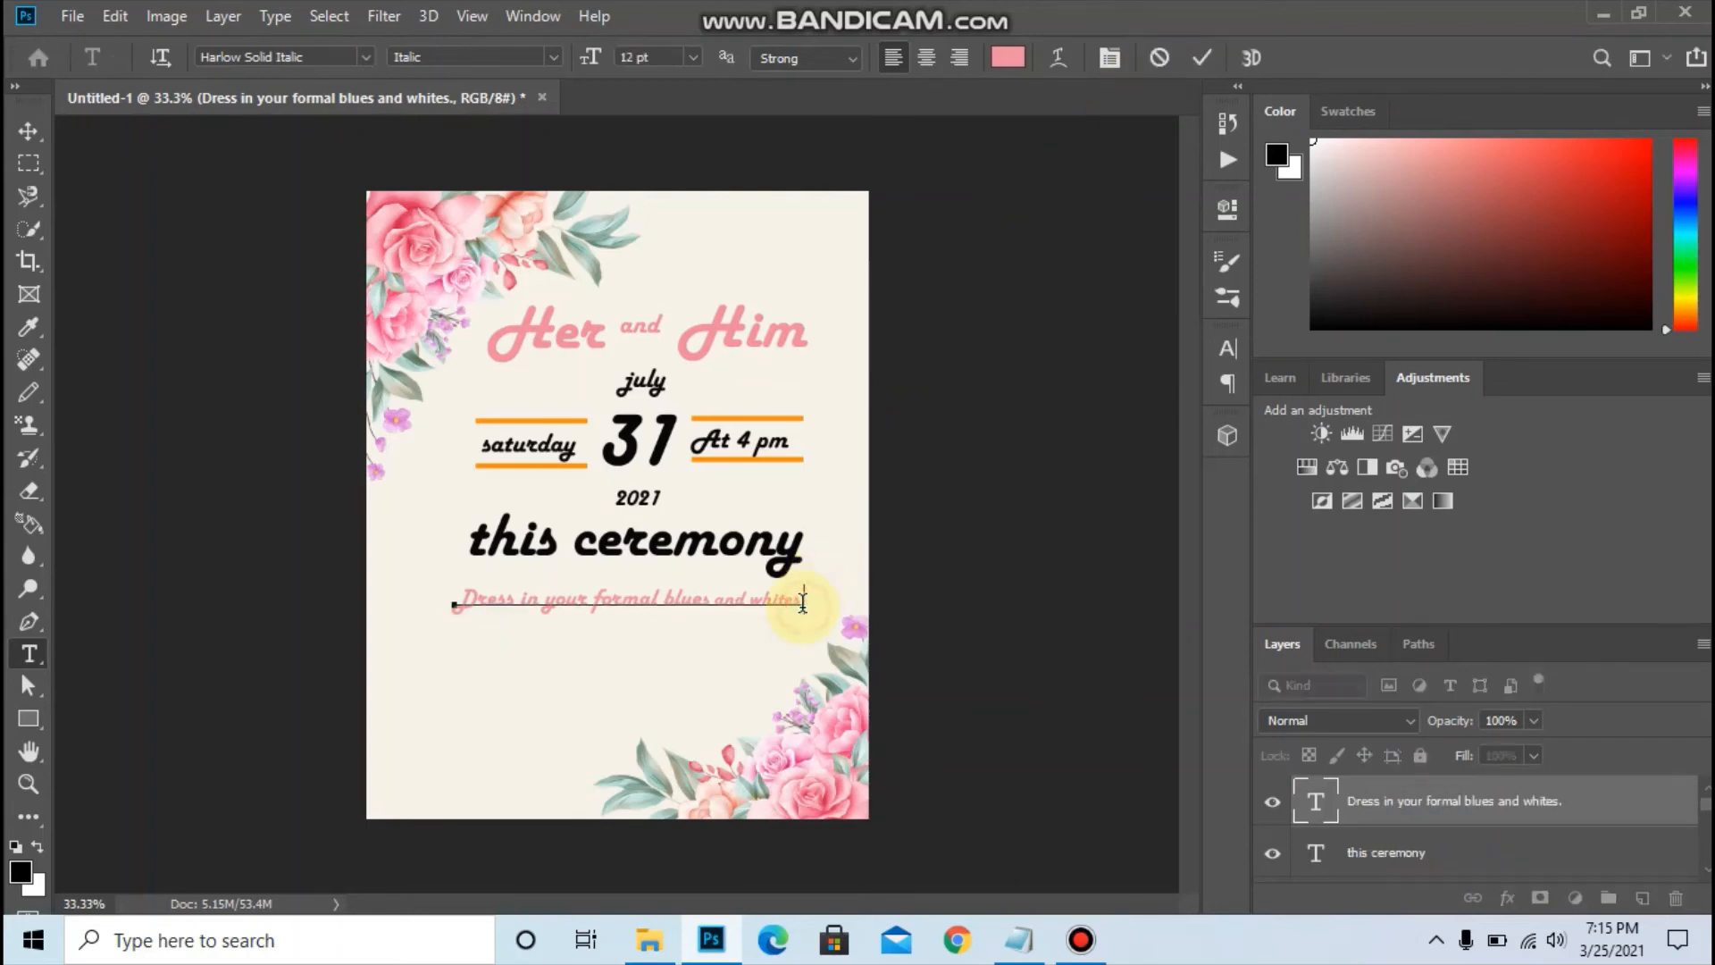
pyautogui.press('Return')
pyautogui.write('The wedding is at 2PM.')
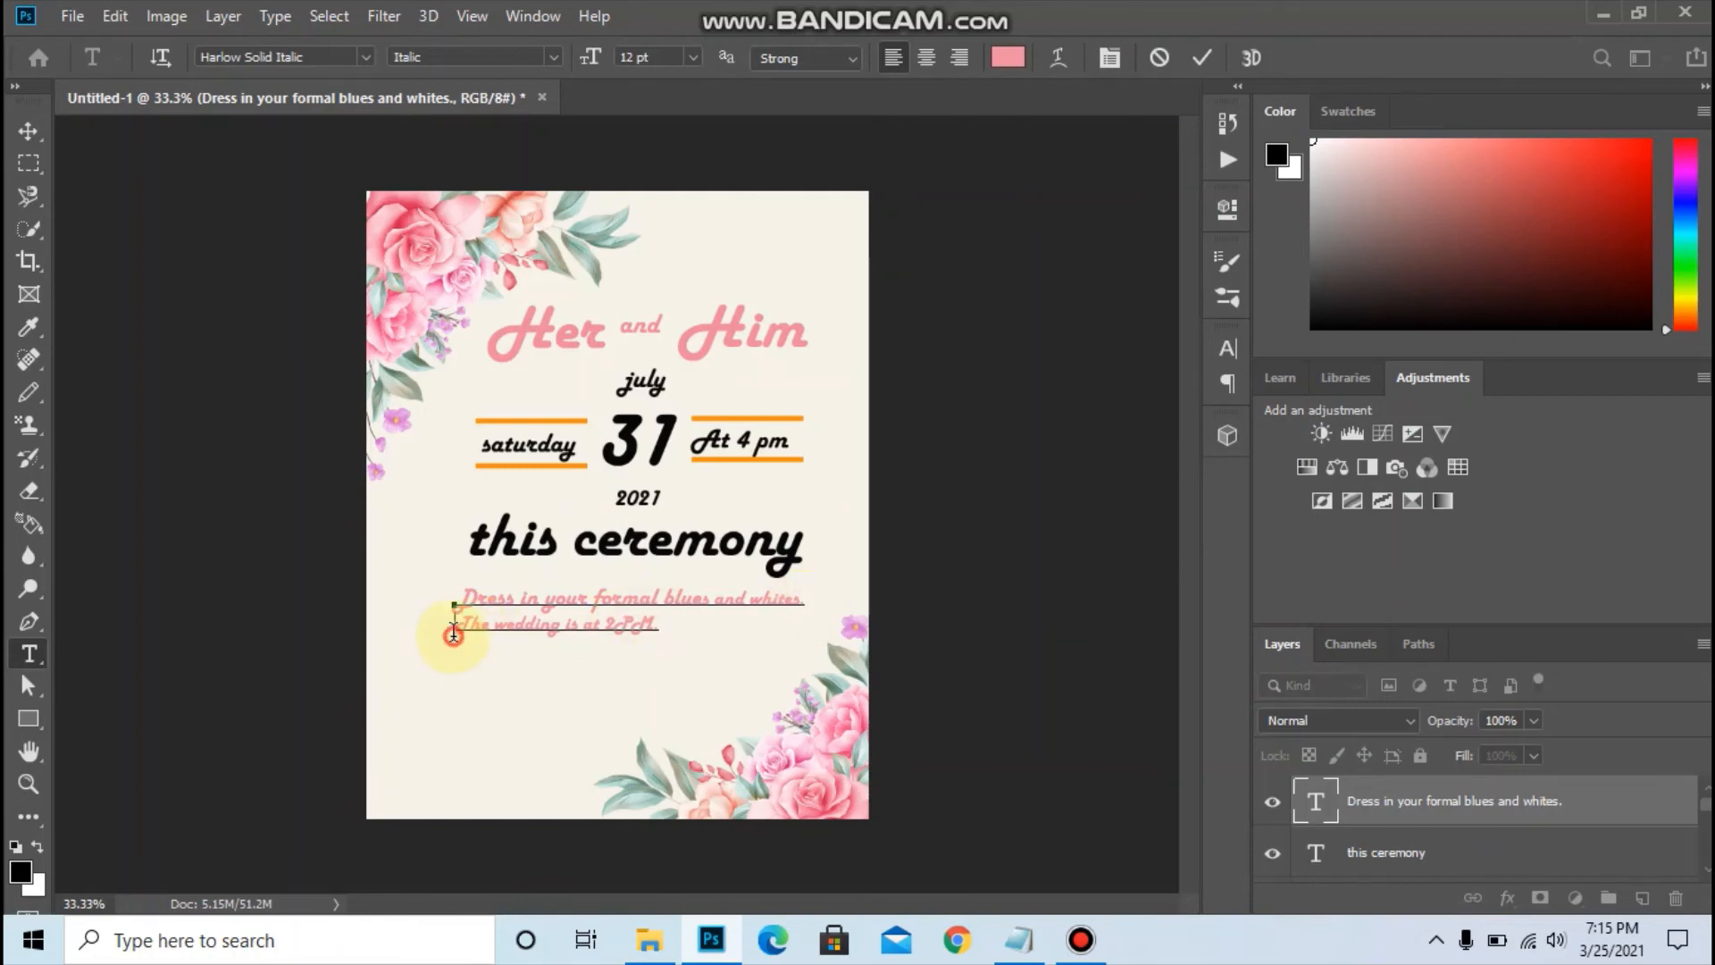
pyautogui.click(454, 631)
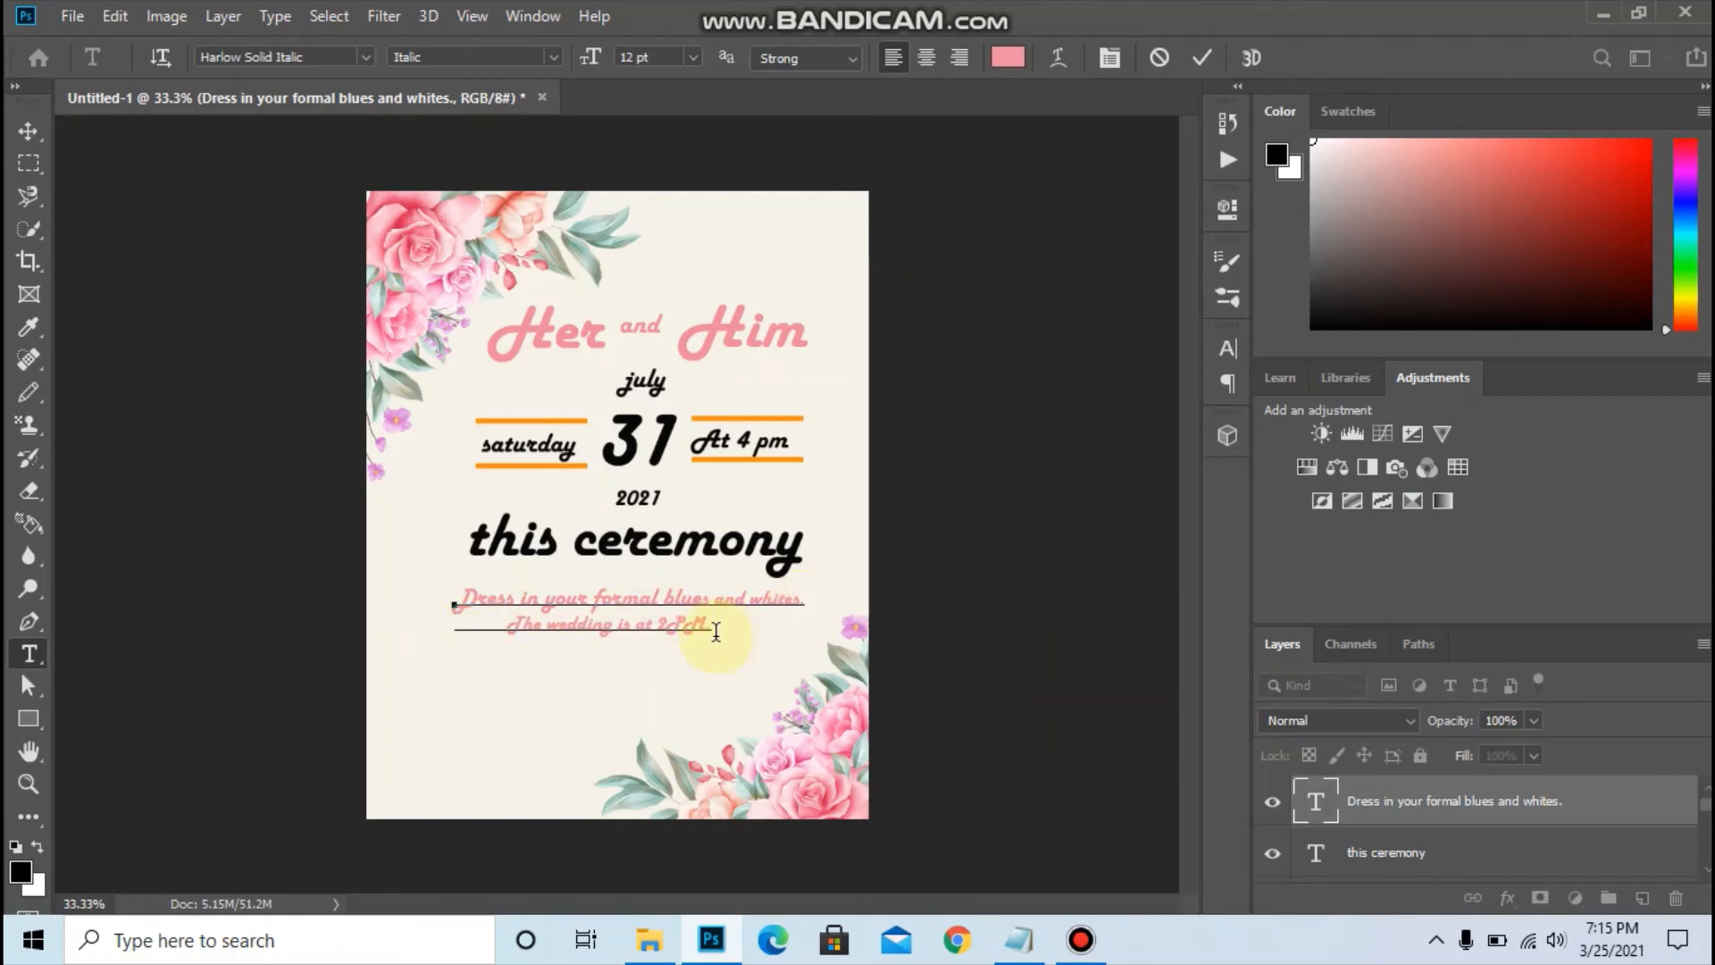
# Step: Commit the two-line invitation text, copy the line "in Any City chapel." from Notepad and return to the Photoshop card
pyautogui.click(1199, 58)
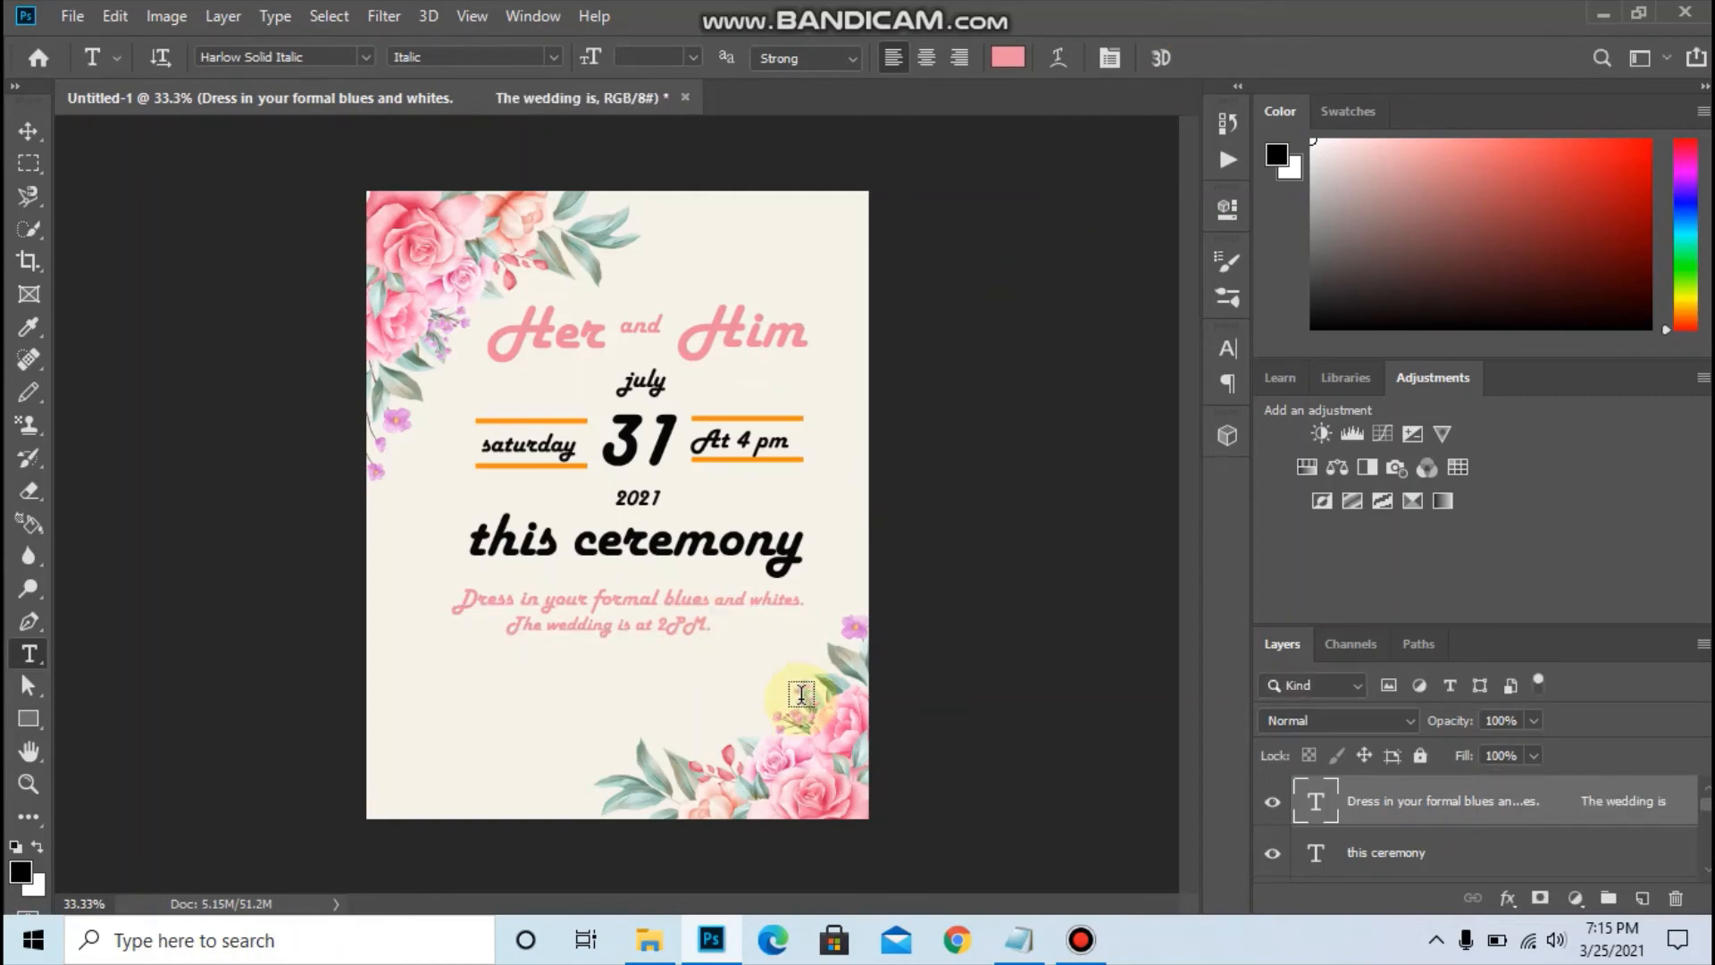
pyautogui.click(1008, 938)
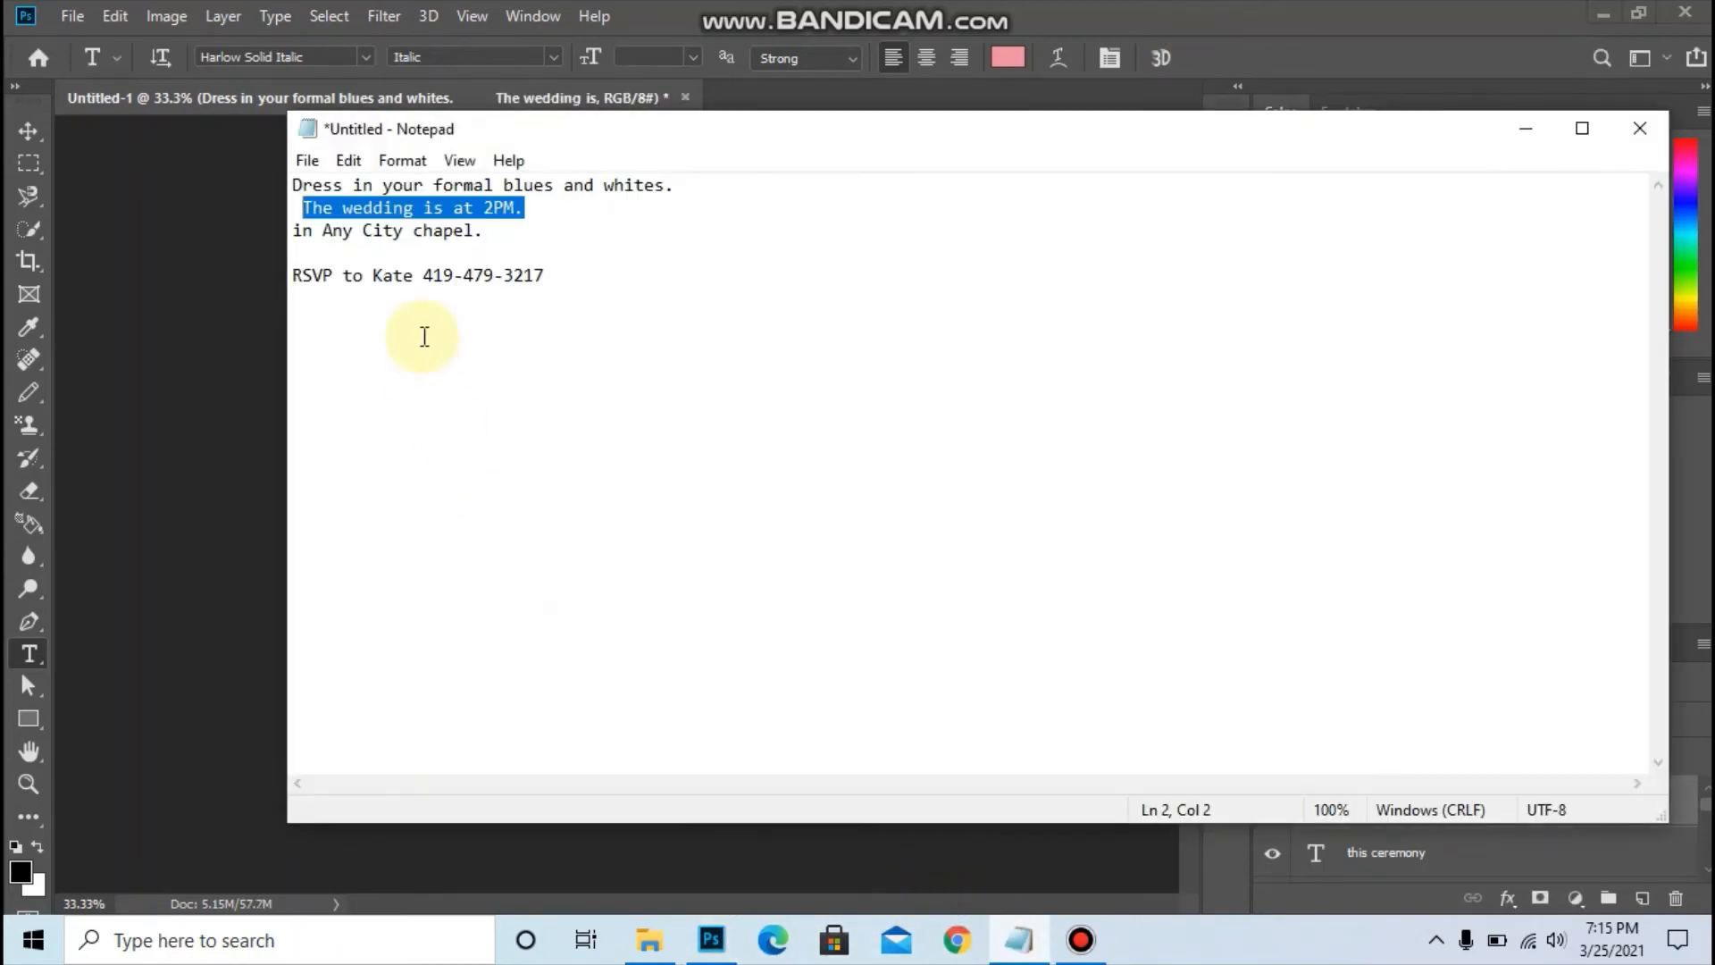
pyautogui.moveTo(494, 231); pyautogui.dragTo(293, 234)
pyautogui.hotkey('ctrl', 'c')
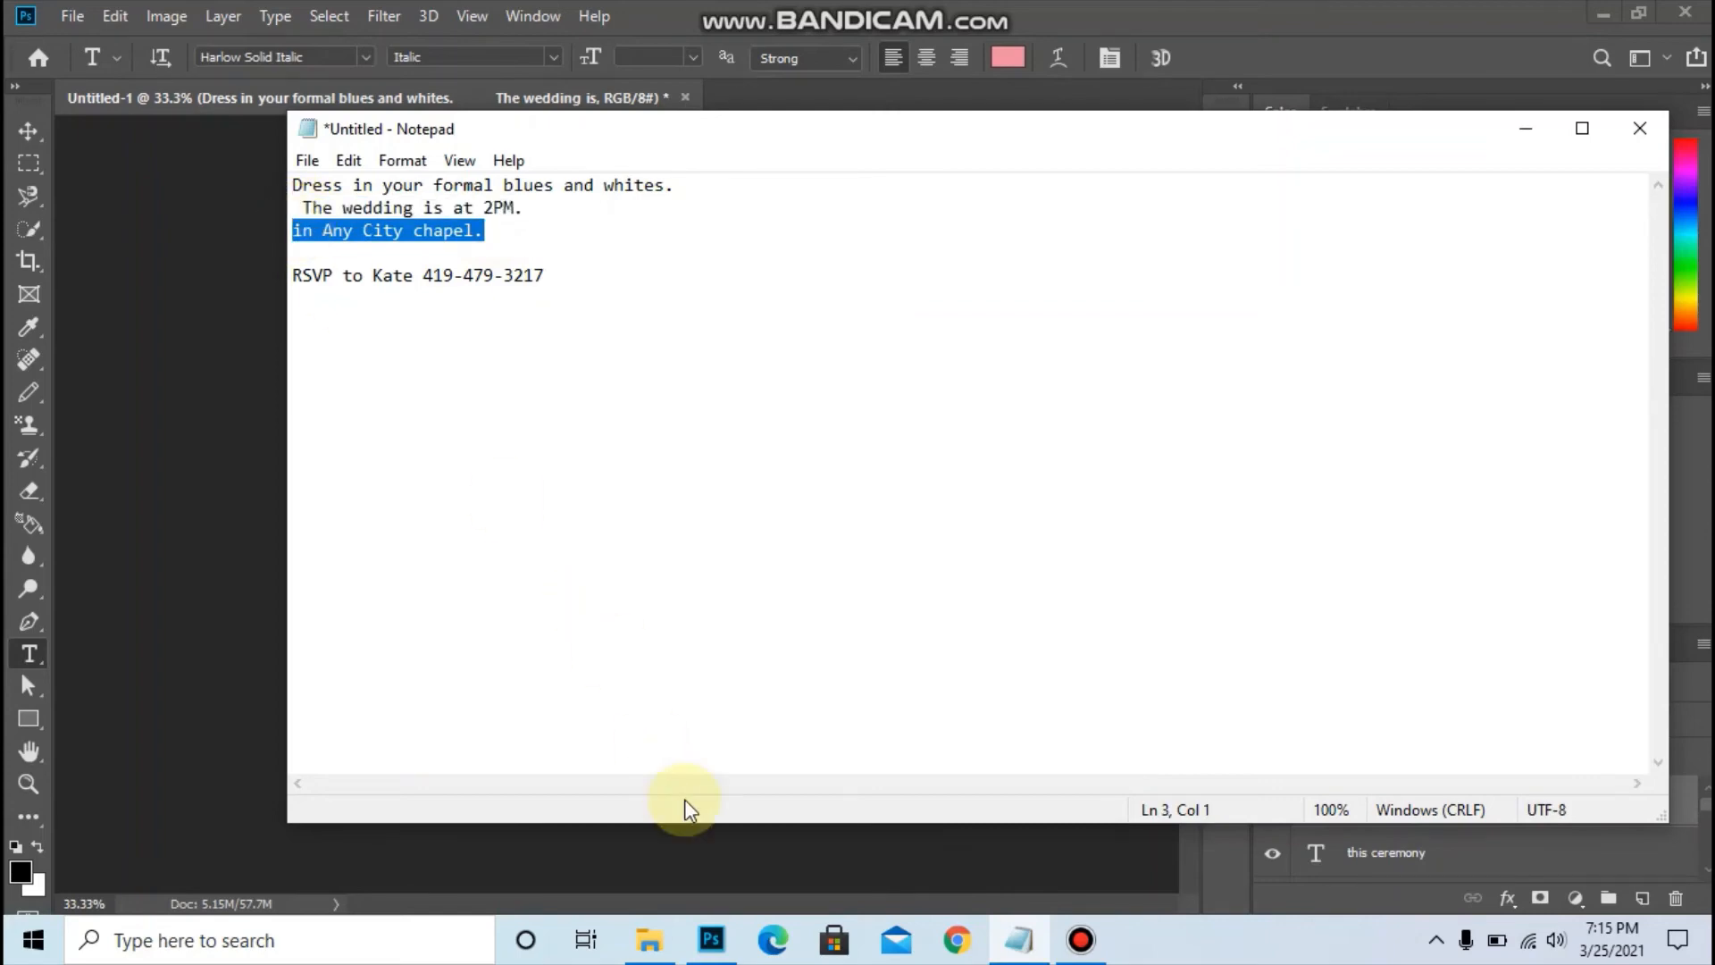
pyautogui.click(705, 958)
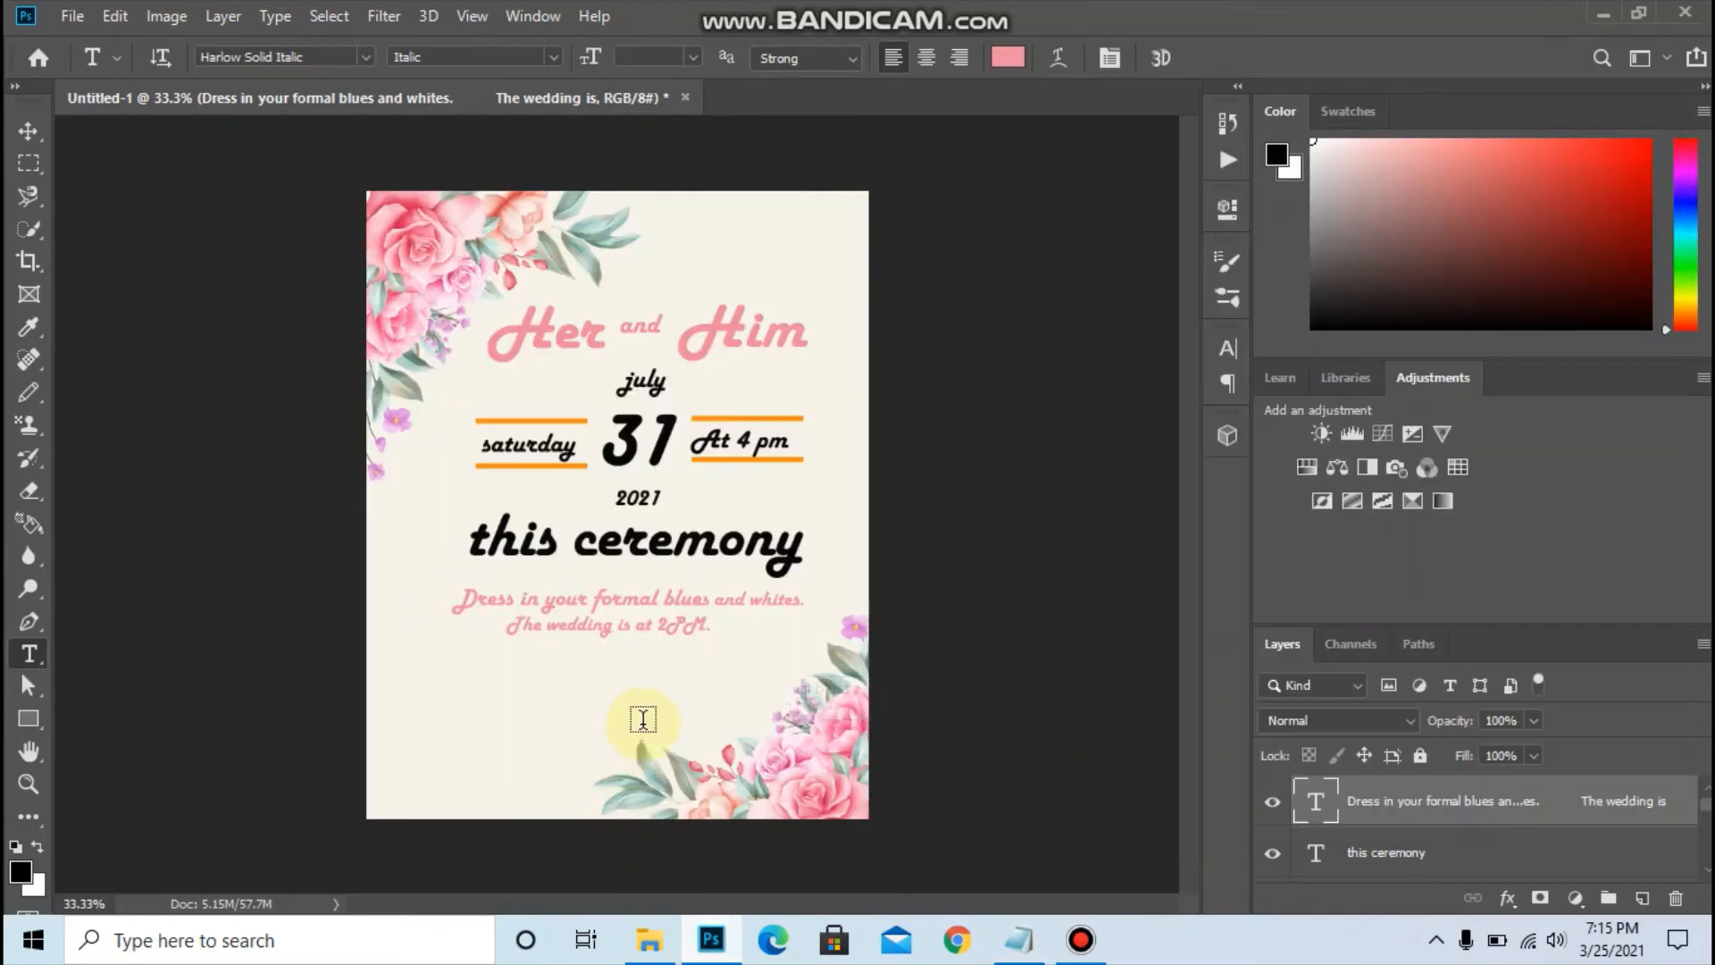
# Step: Add "in Any City chapel." as a third line of the dress-code text and indent it to centre it under the second
pyautogui.click(713, 624)
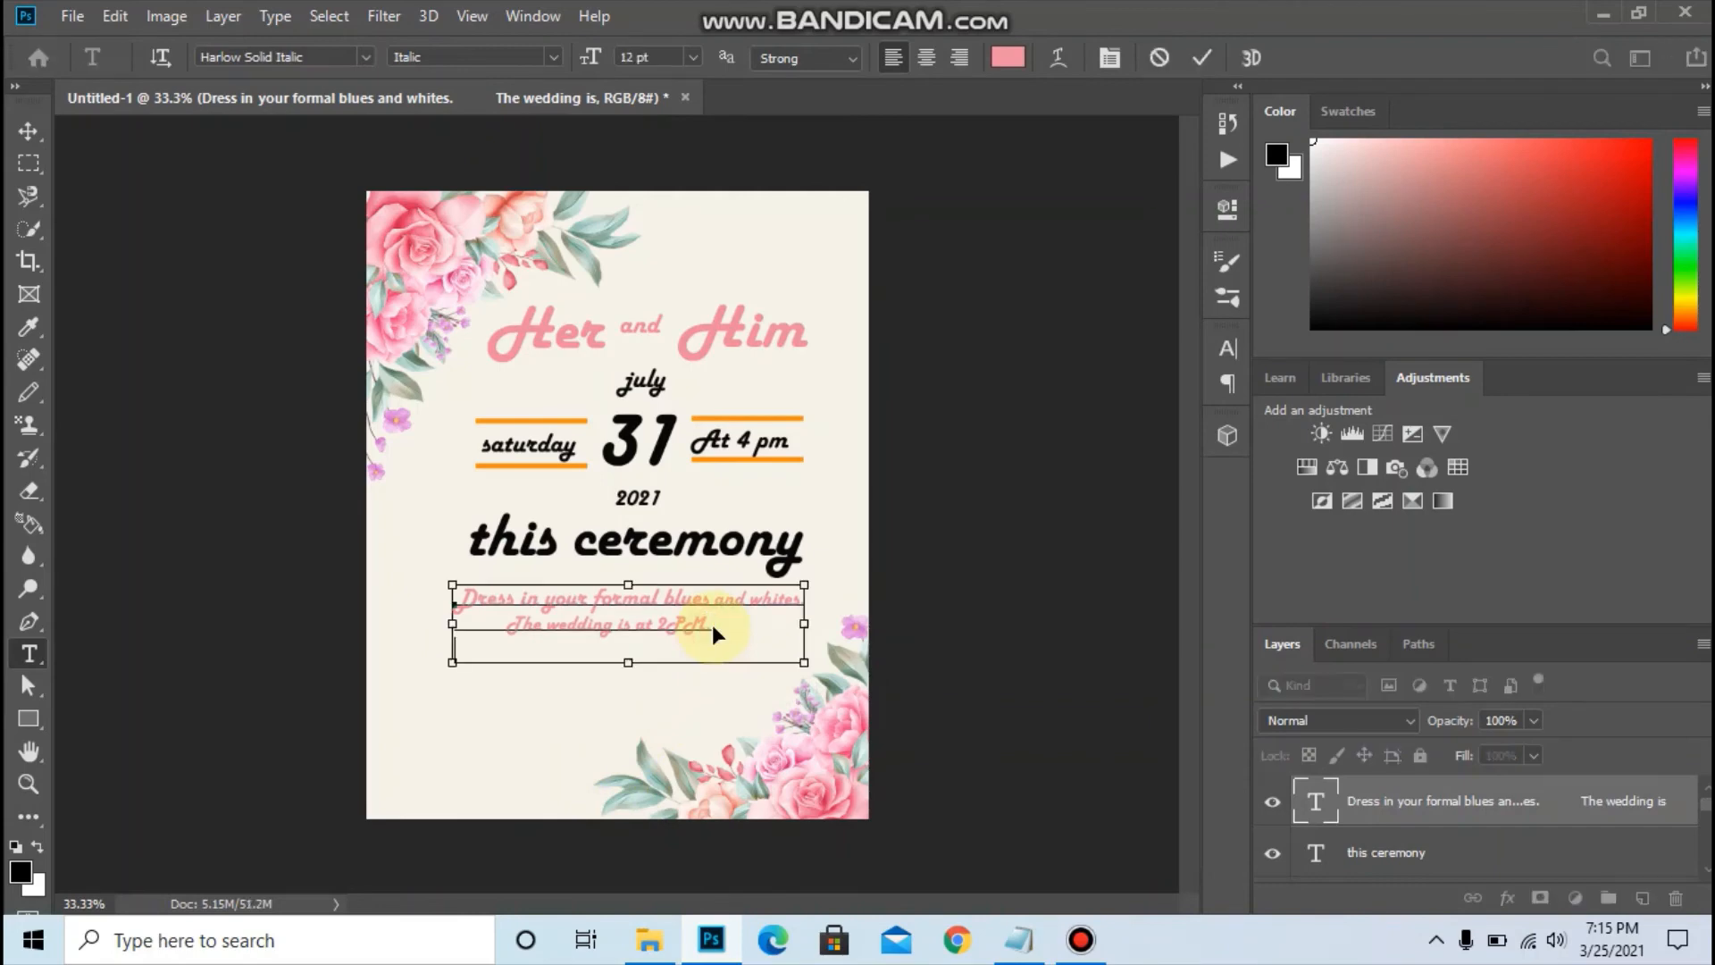
pyautogui.press('Return')
pyautogui.hotkey('ctrl', 'v')
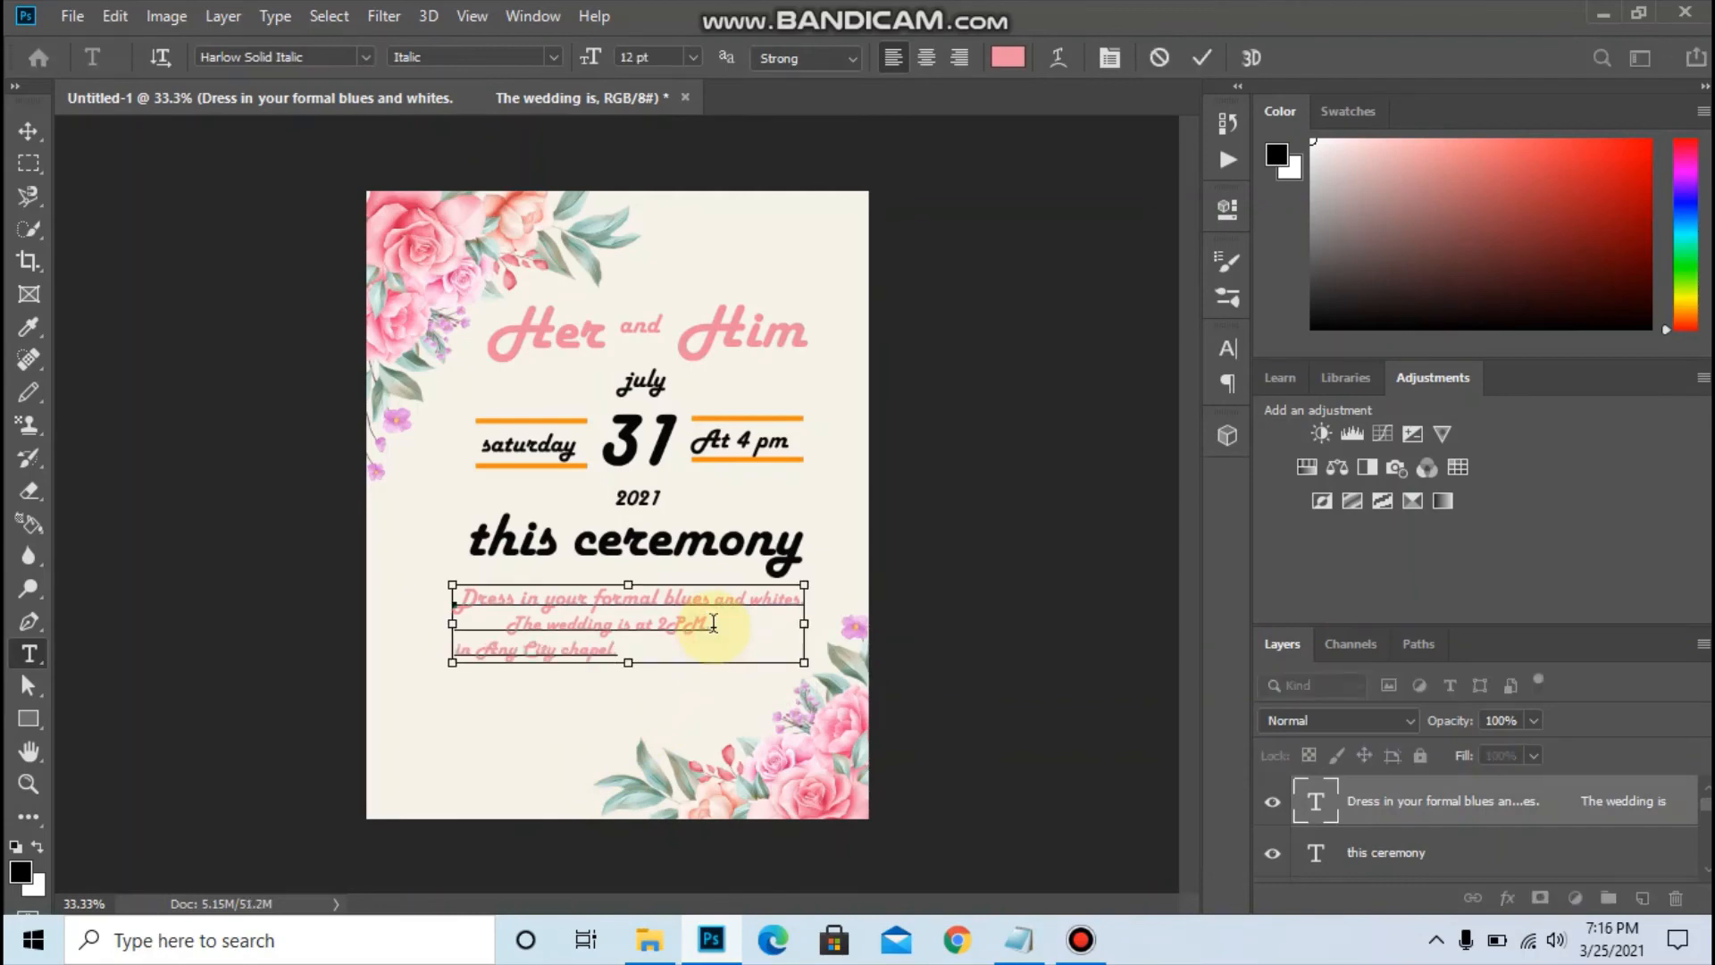
pyautogui.click(456, 647)
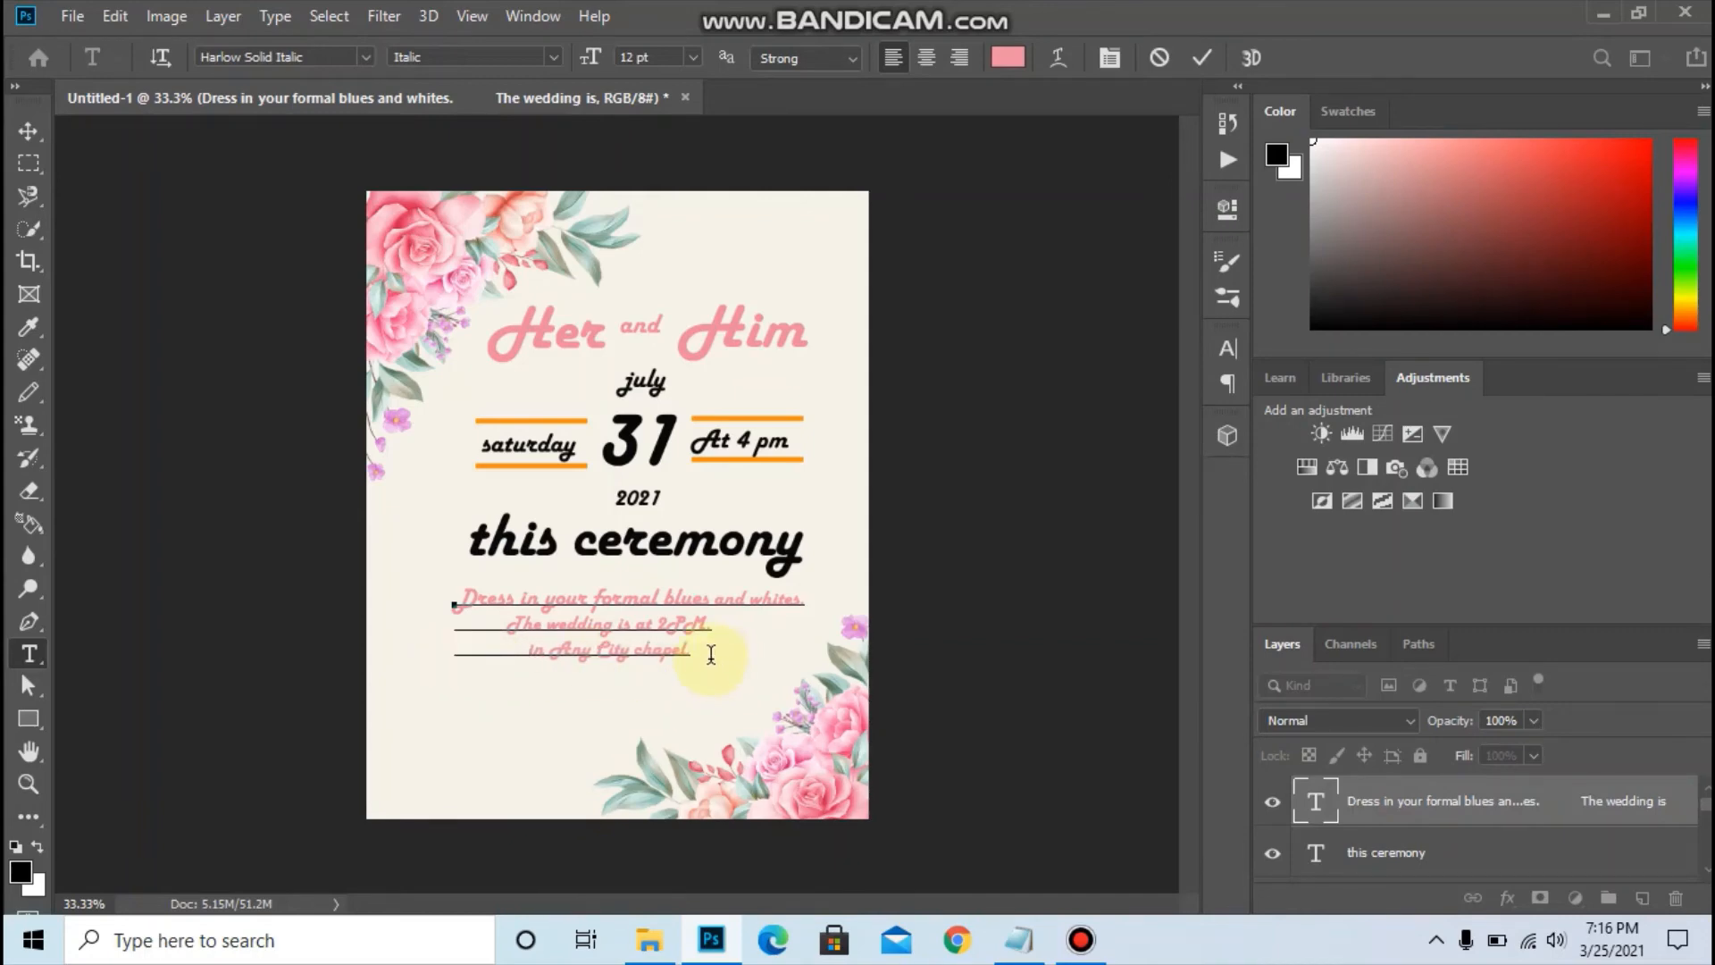
# Step: Change all three invitation lines to the Nexa Bold font and shift the text block left so it fits on the card
pyautogui.moveTo(691, 645); pyautogui.dragTo(438, 173)
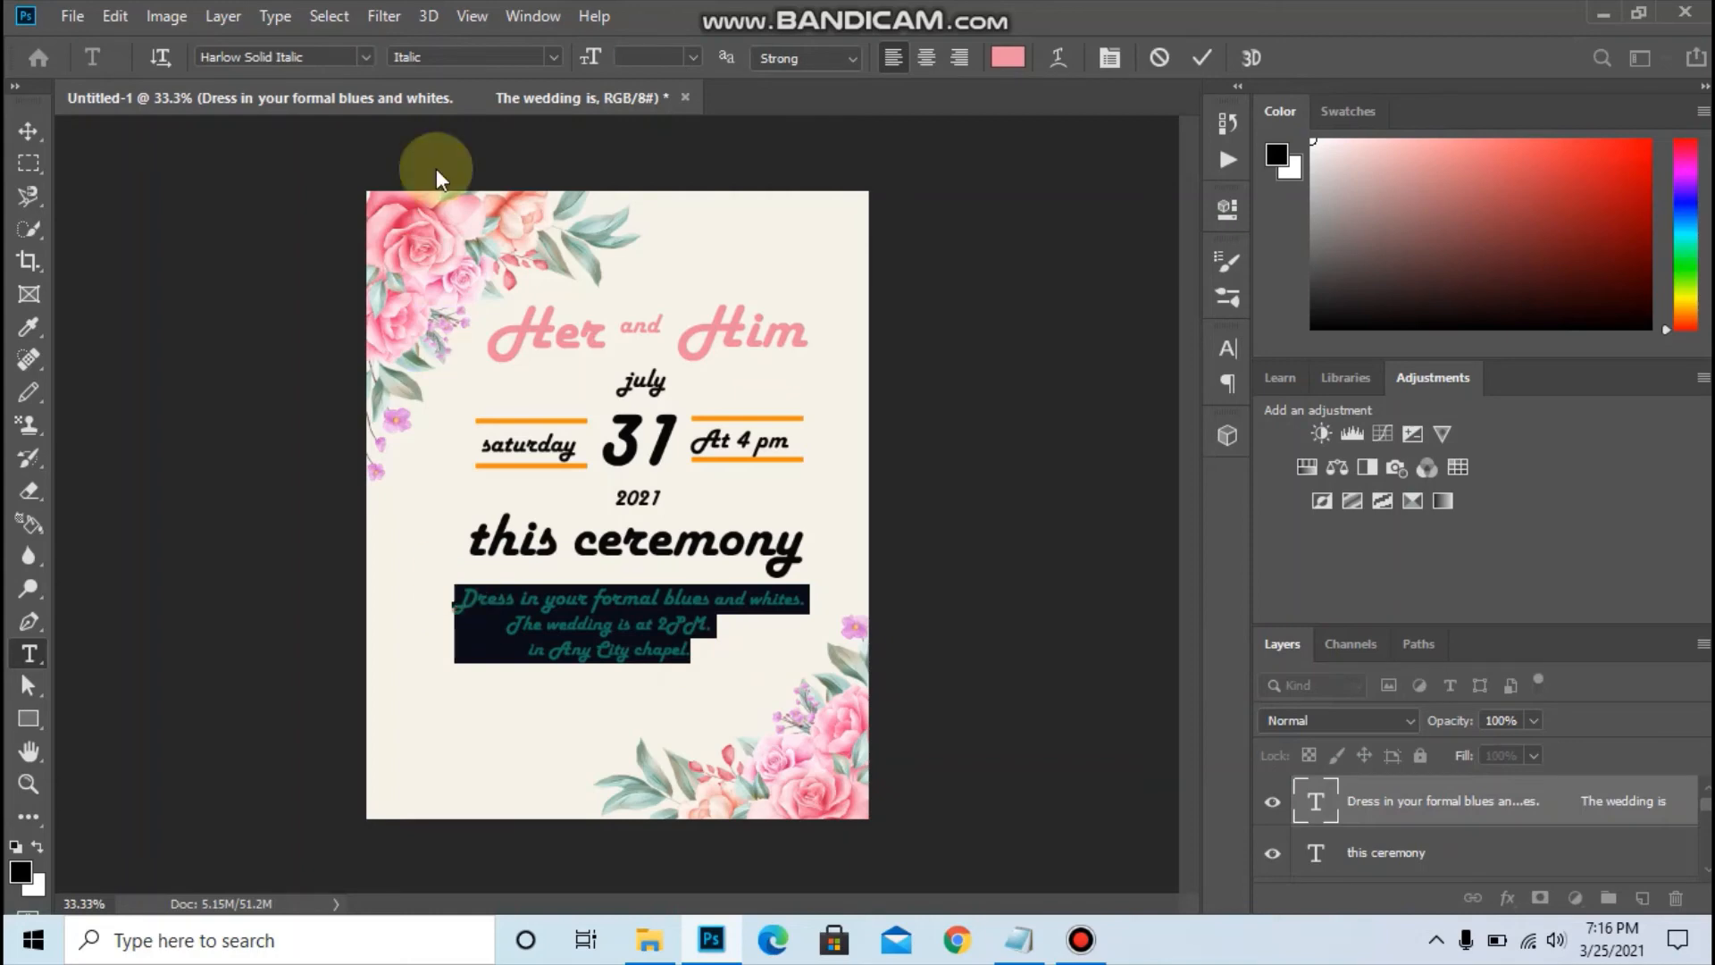
pyautogui.click(360, 57)
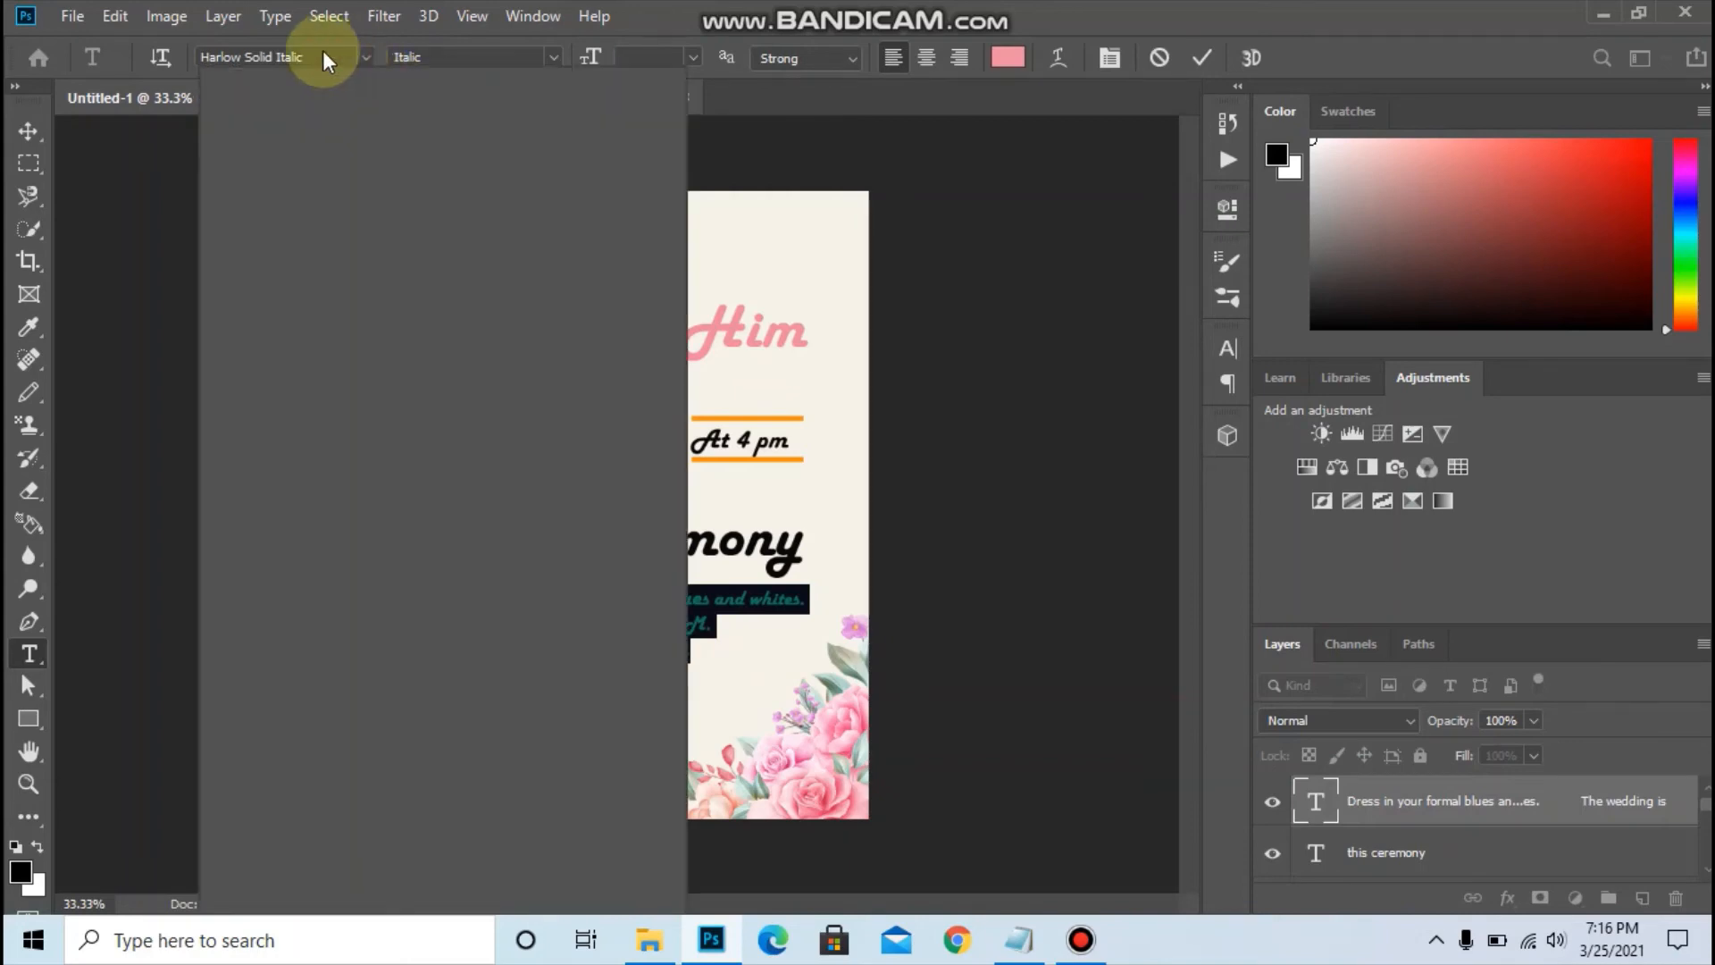
pyautogui.click(317, 56)
pyautogui.press('BackSpace')
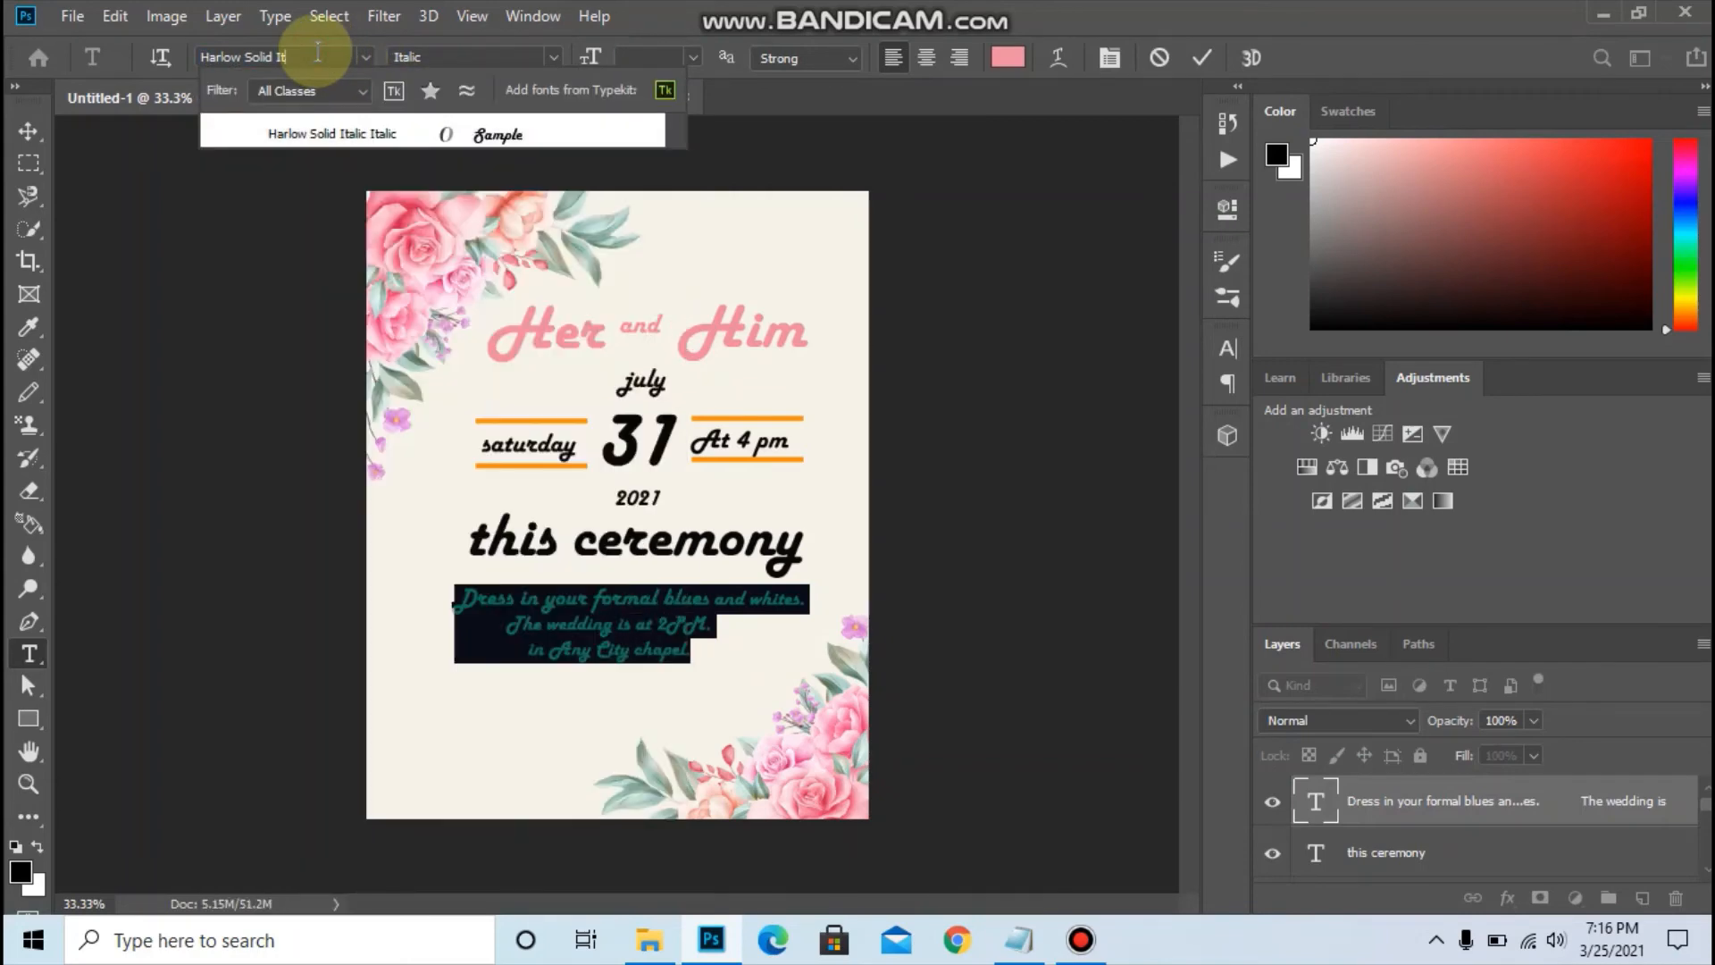
pyautogui.press('BackSpace')
pyautogui.press('BackSpace')
pyautogui.press('BackSpace')
pyautogui.press('BackSpace')
pyautogui.press('BackSpace')
pyautogui.press('BackSpace')
pyautogui.press('BackSpace')
pyautogui.press('BackSpace')
pyautogui.press('BackSpace')
pyautogui.press('BackSpace')
pyautogui.press('BackSpace')
pyautogui.press('BackSpace')
pyautogui.press('BackSpace')
pyautogui.press('BackSpace')
pyautogui.press('BackSpace')
pyautogui.write('Ne')
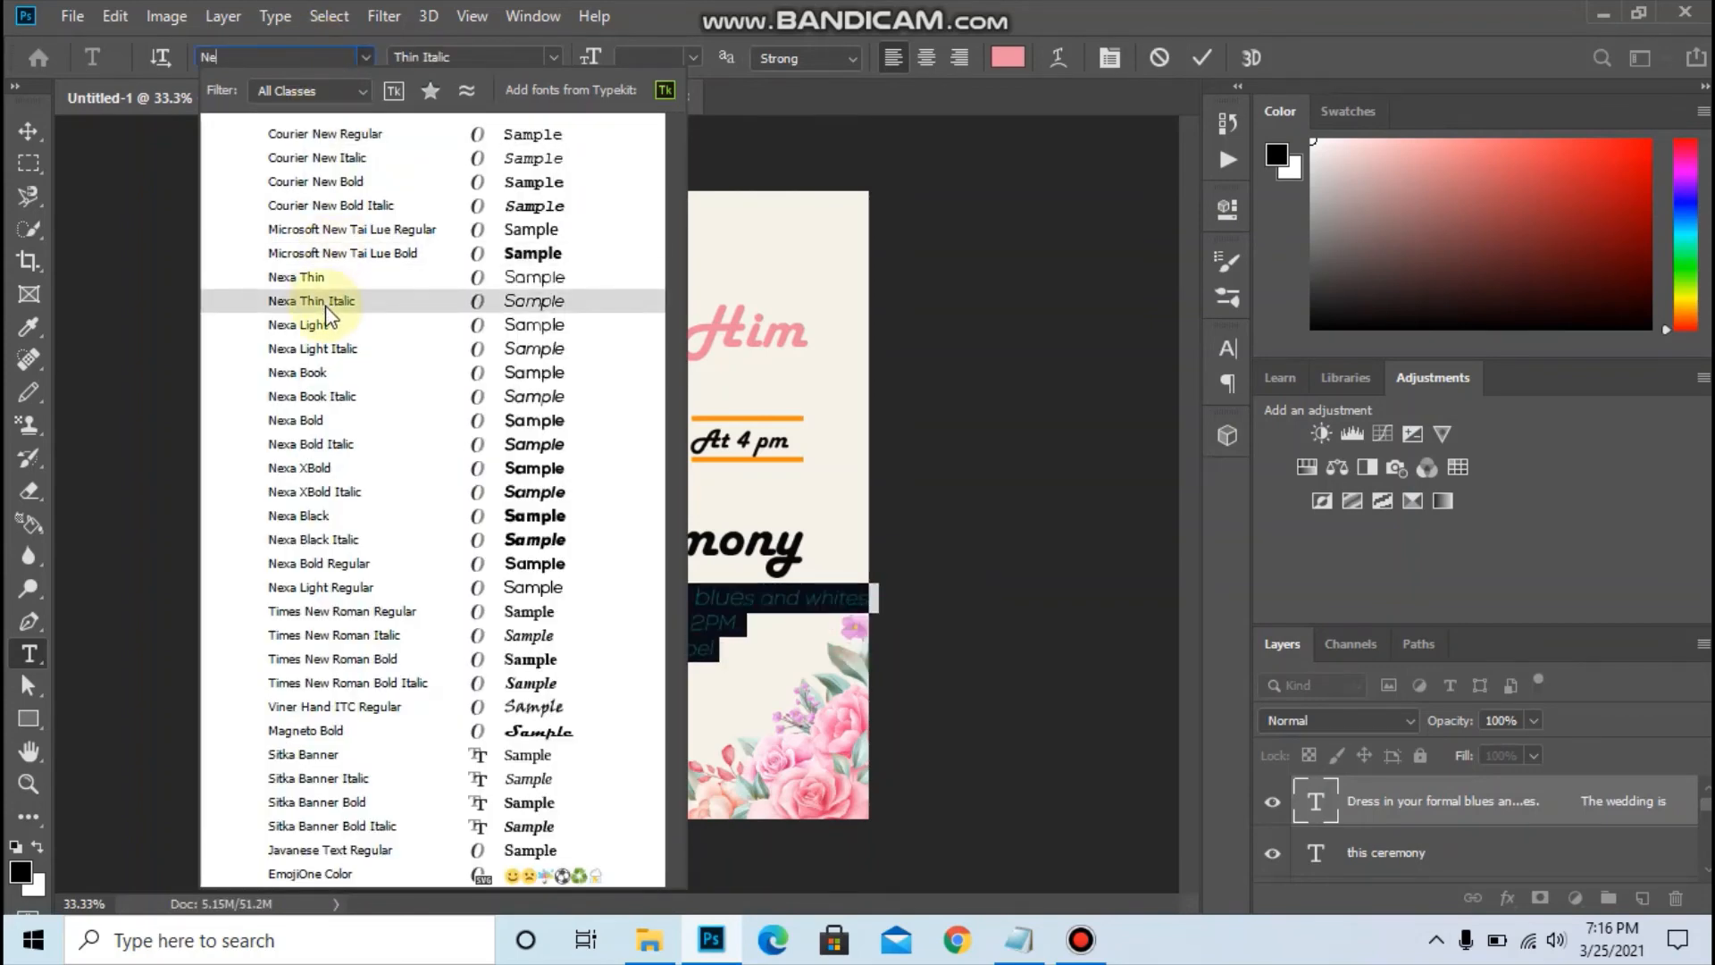
pyautogui.click(298, 421)
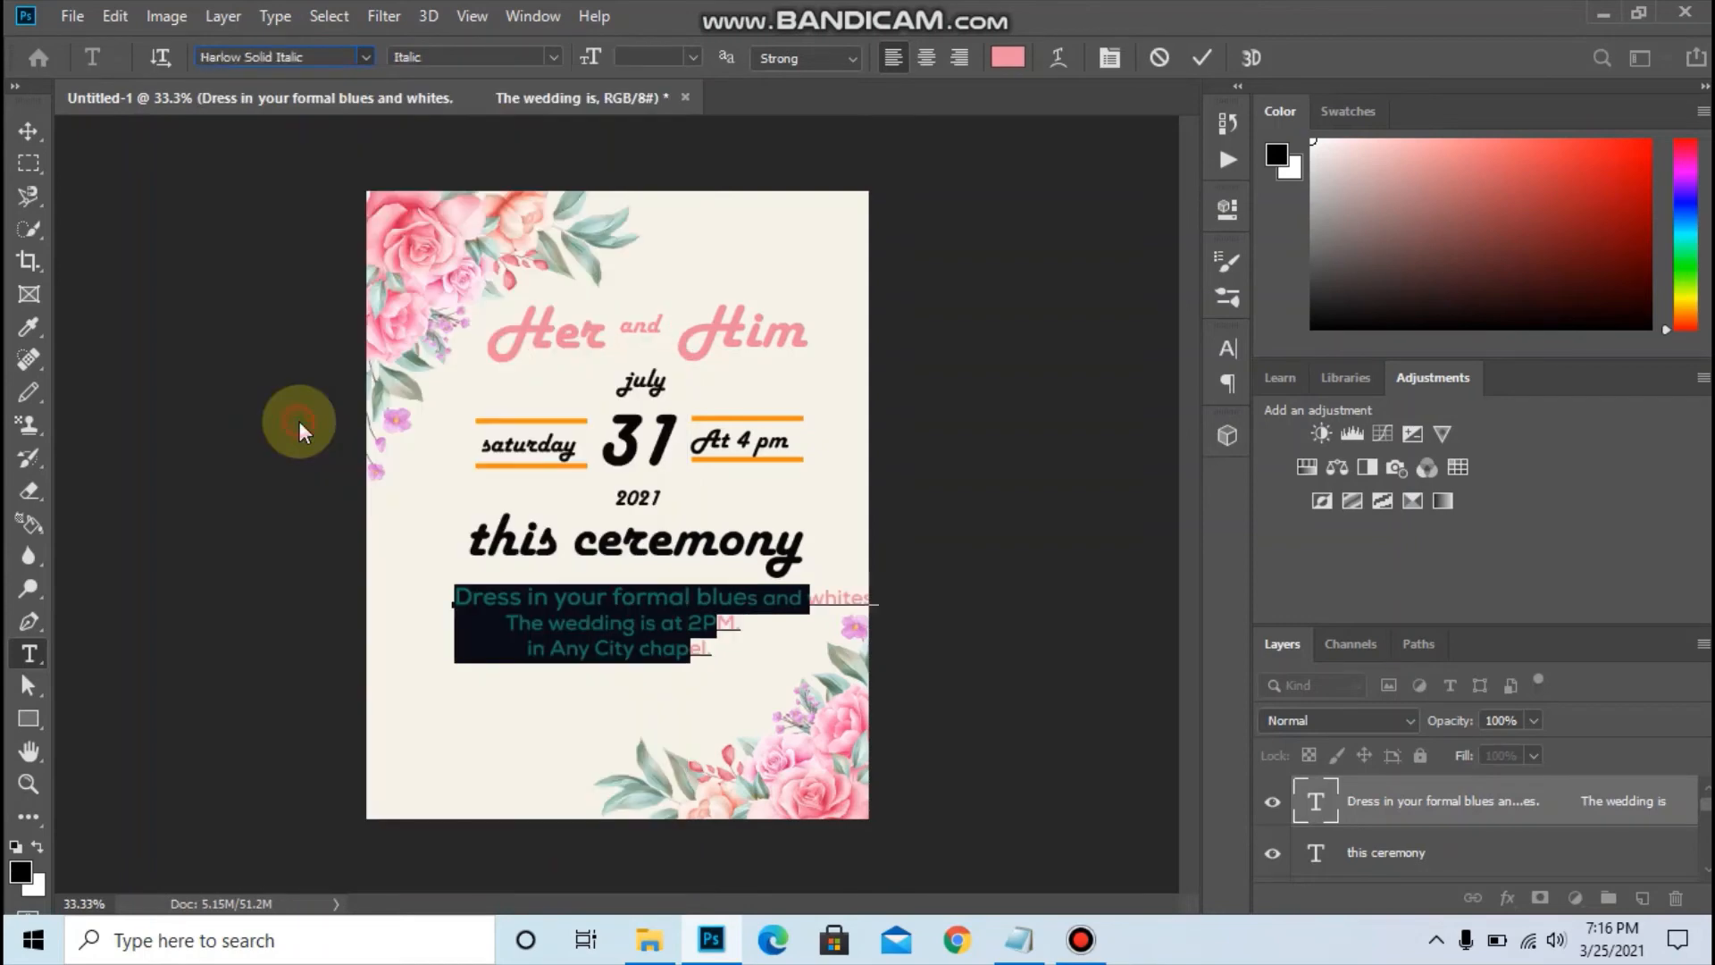
pyautogui.click(1197, 55)
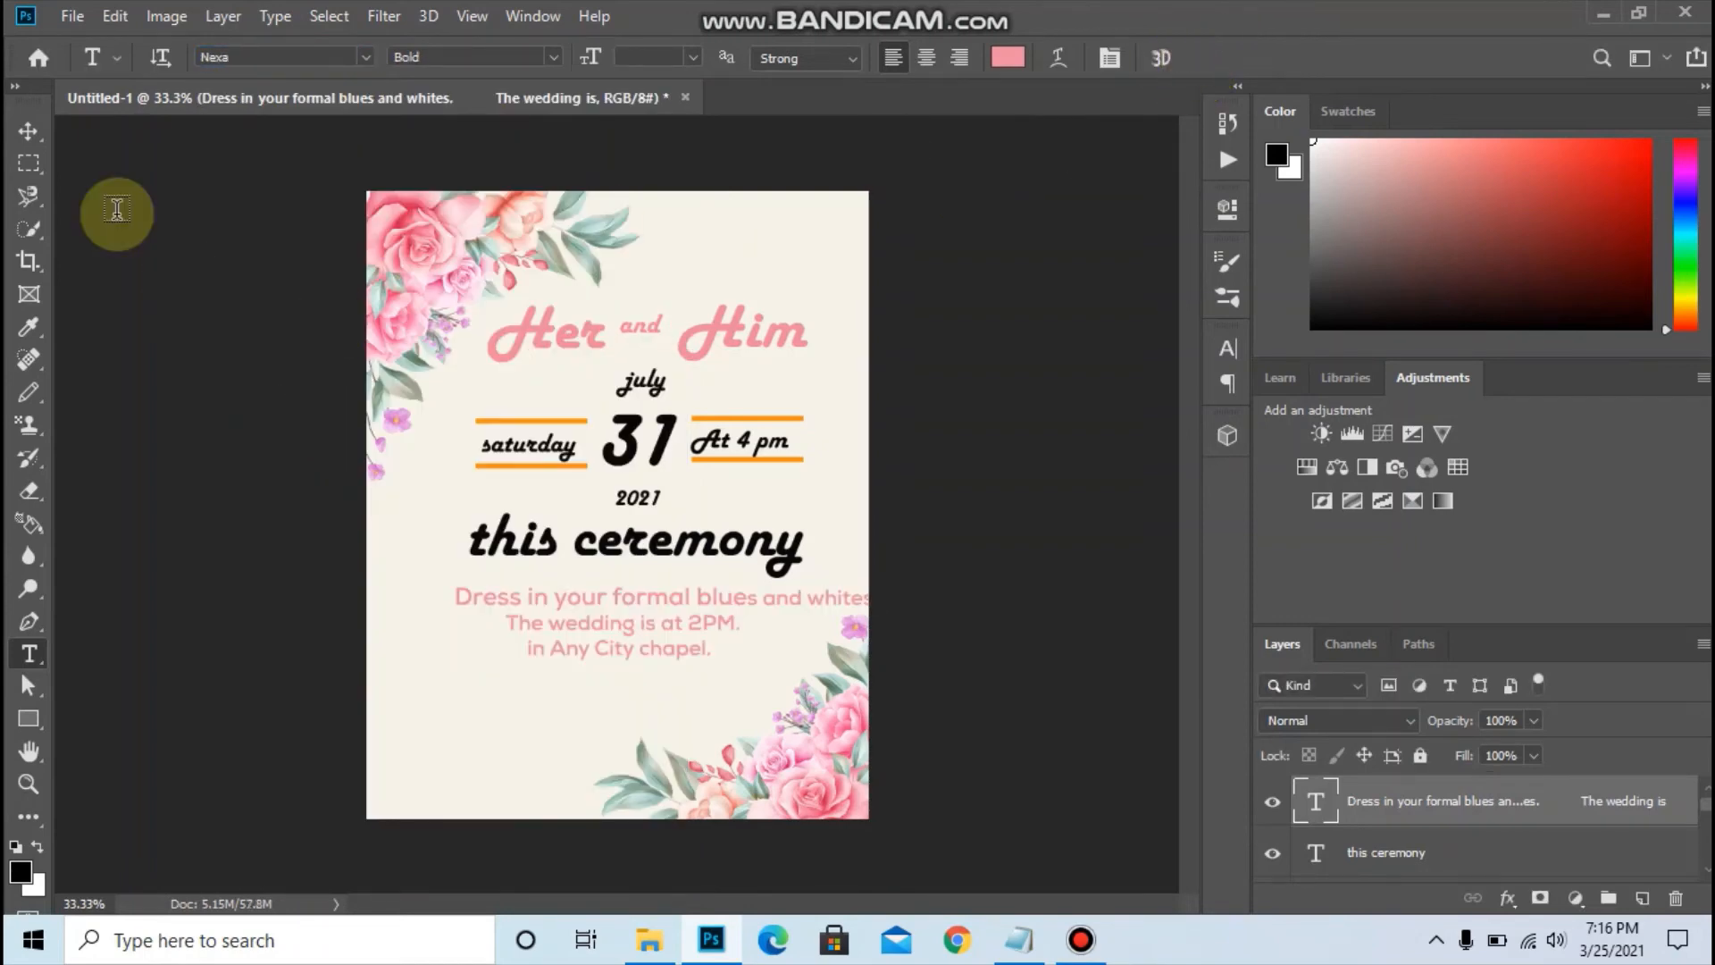
pyautogui.click(29, 132)
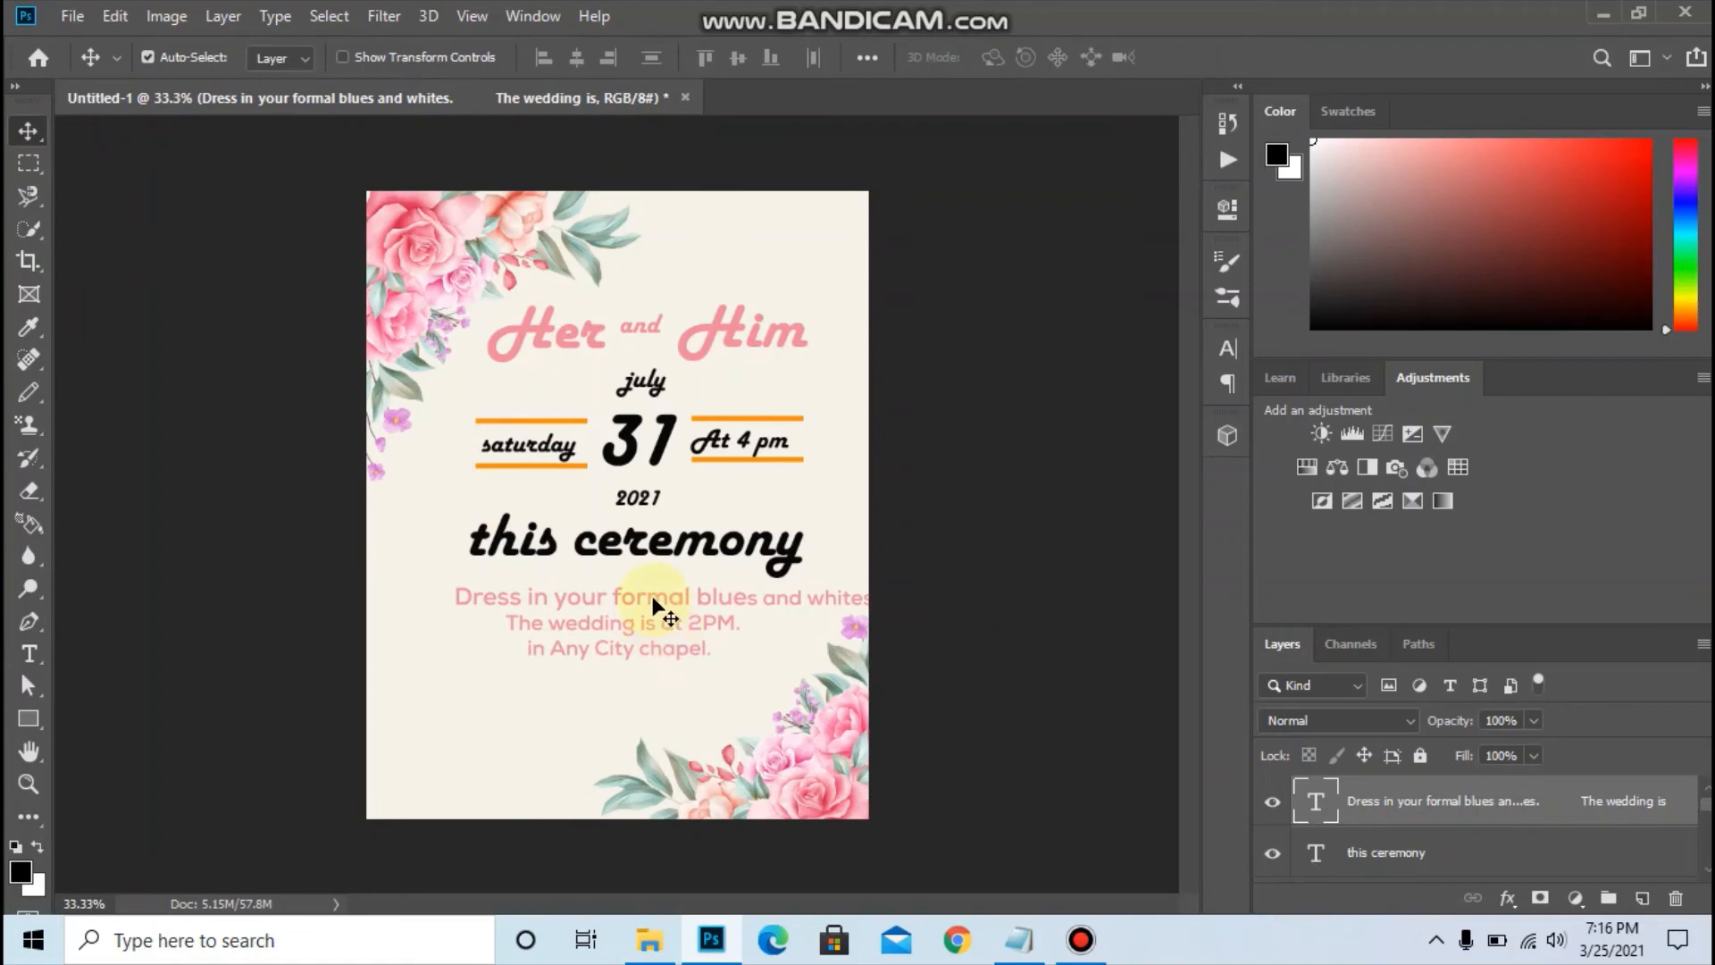
pyautogui.moveTo(653, 605); pyautogui.dragTo(623, 605)
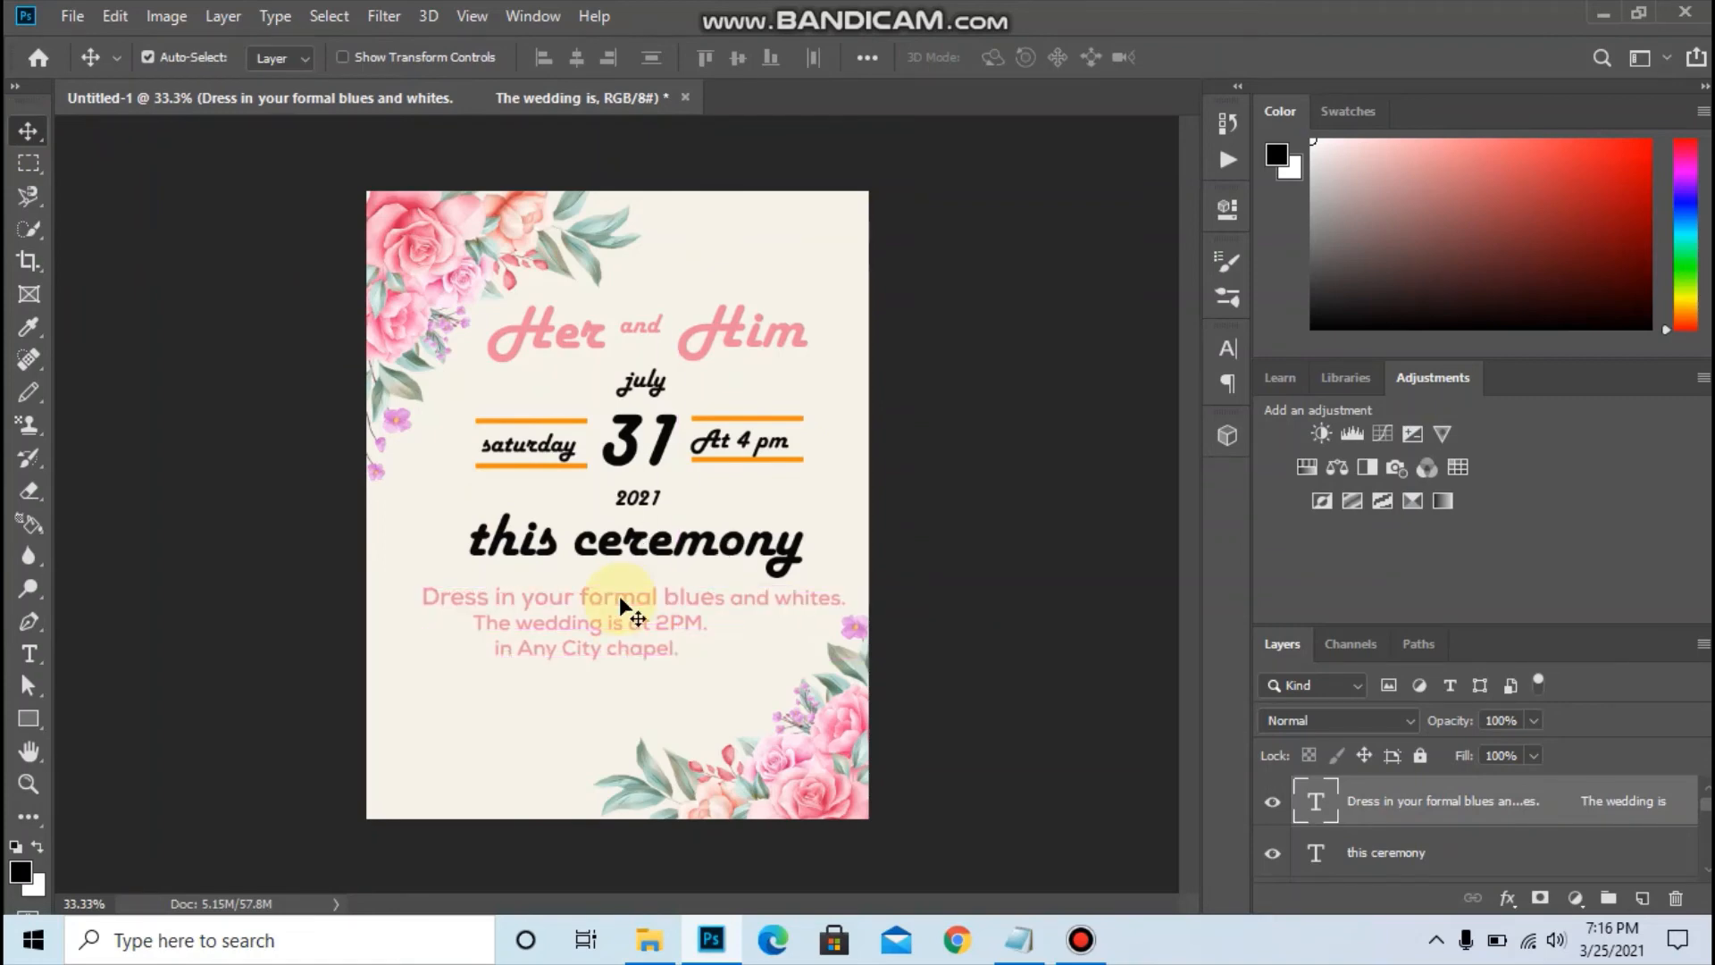
# Step: Copy the RSVP line with the contact's name and phone number from Notepad and return to the Photoshop card
pyautogui.click(1081, 940)
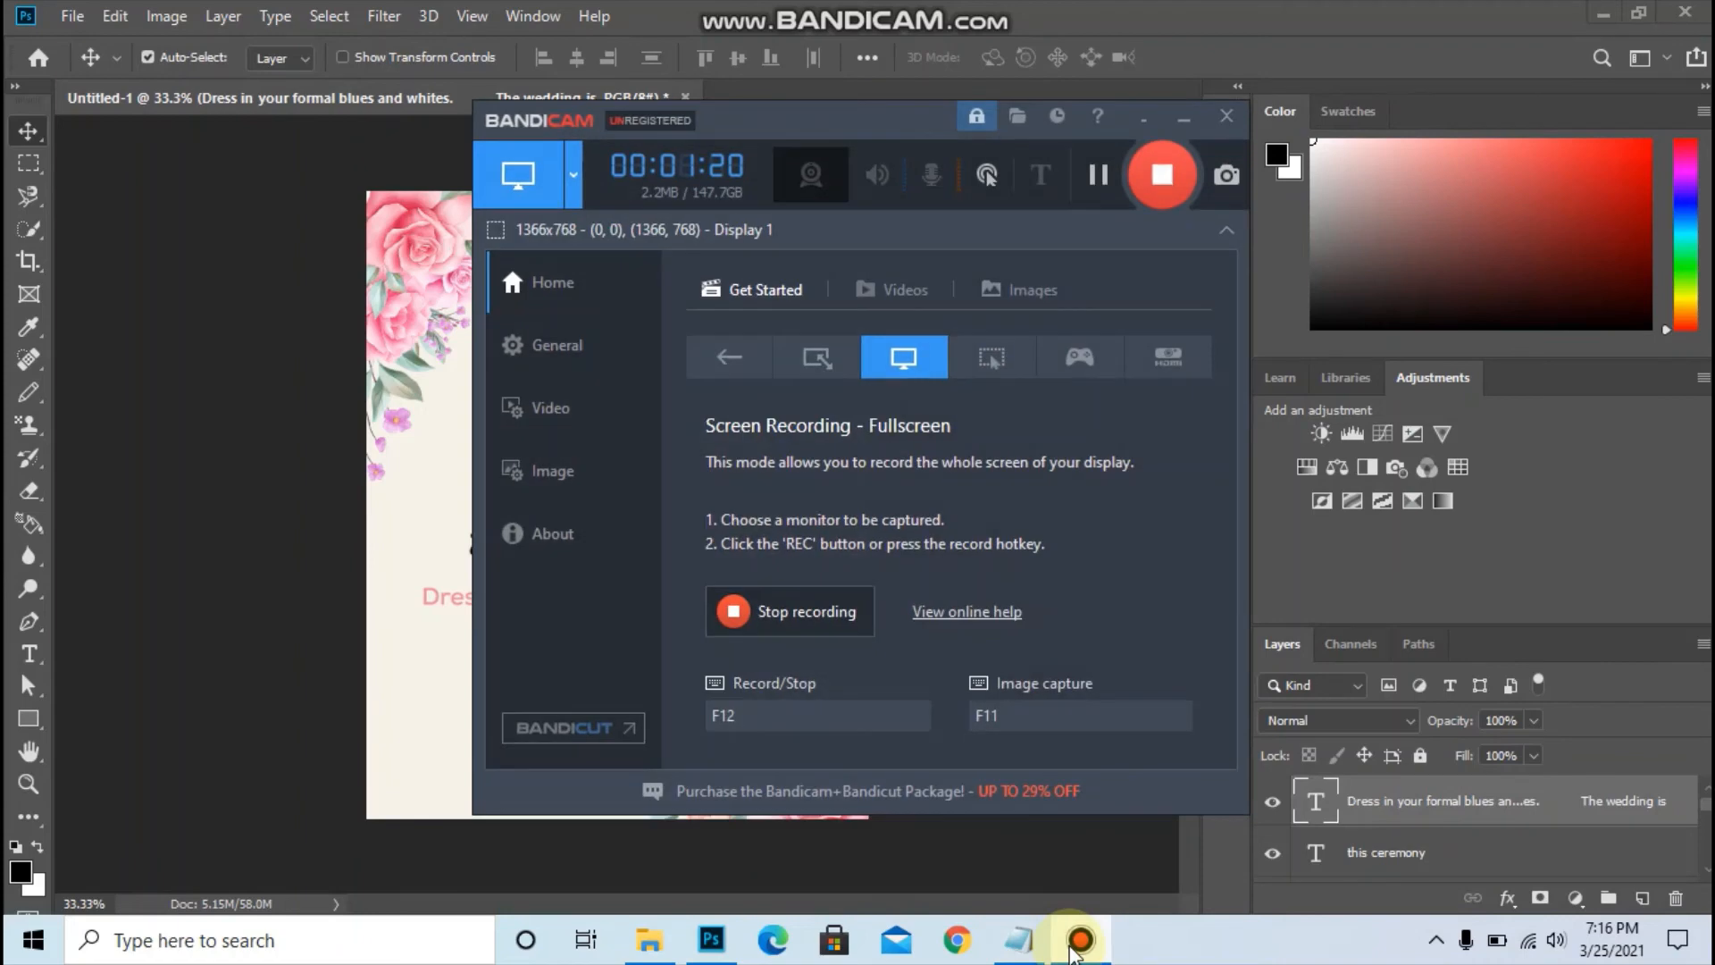
pyautogui.click(1184, 119)
pyautogui.click(1019, 938)
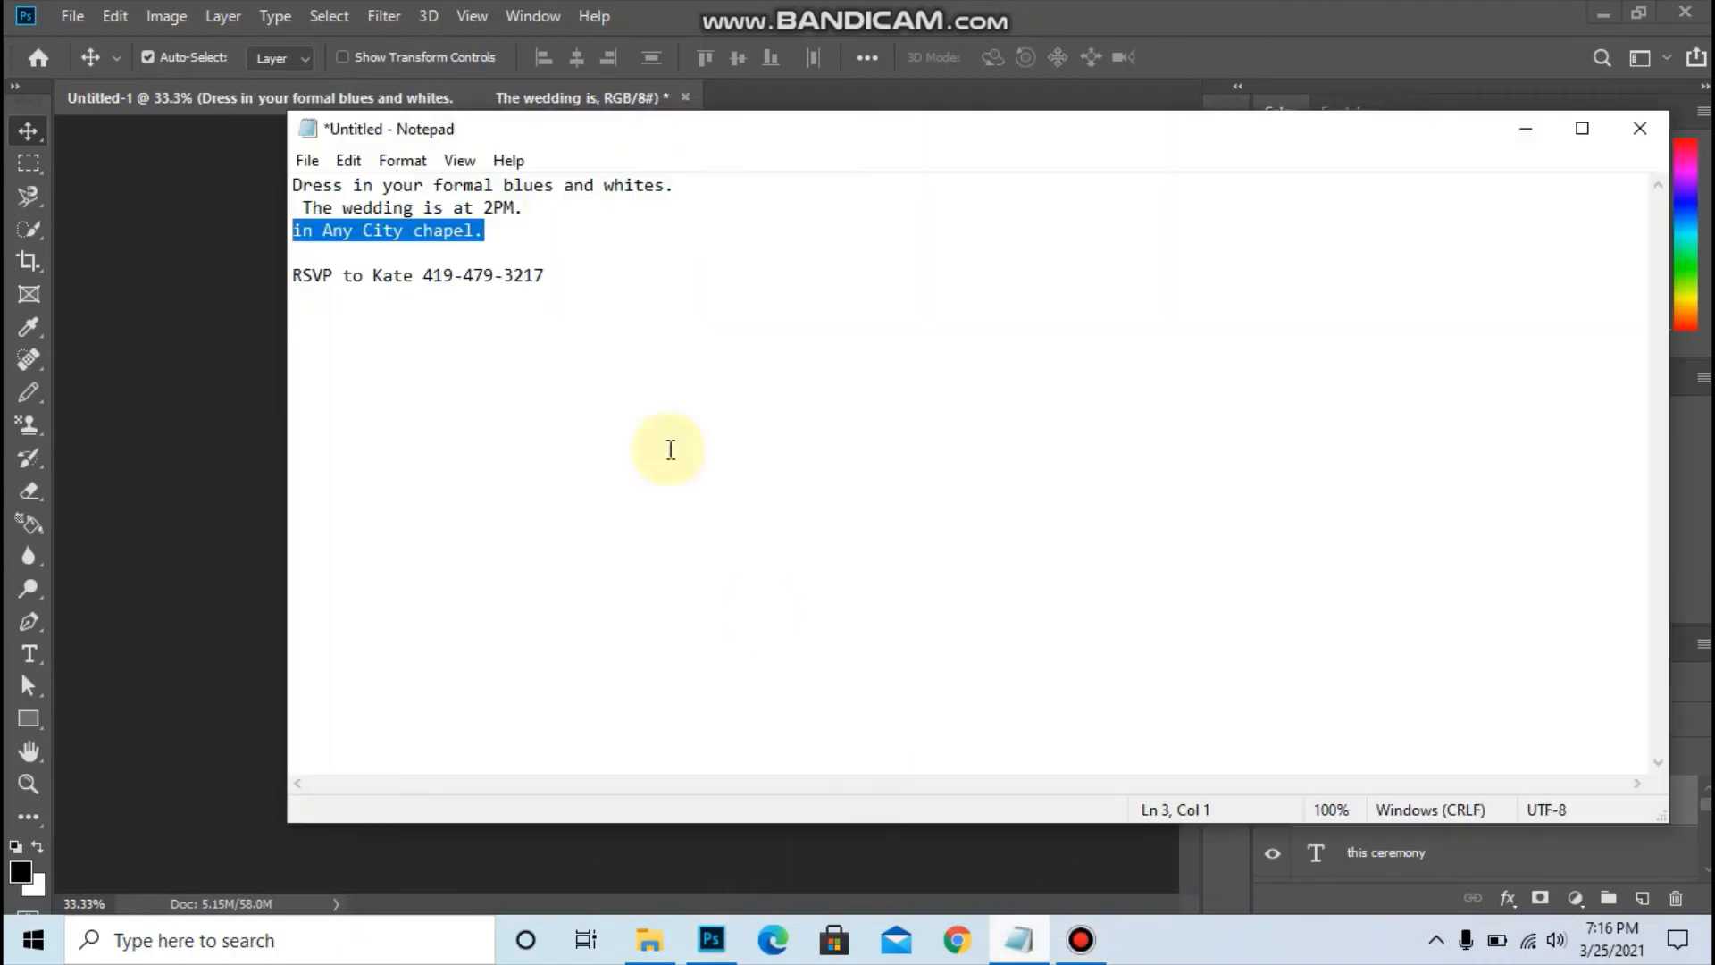
pyautogui.moveTo(548, 275); pyautogui.dragTo(290, 268)
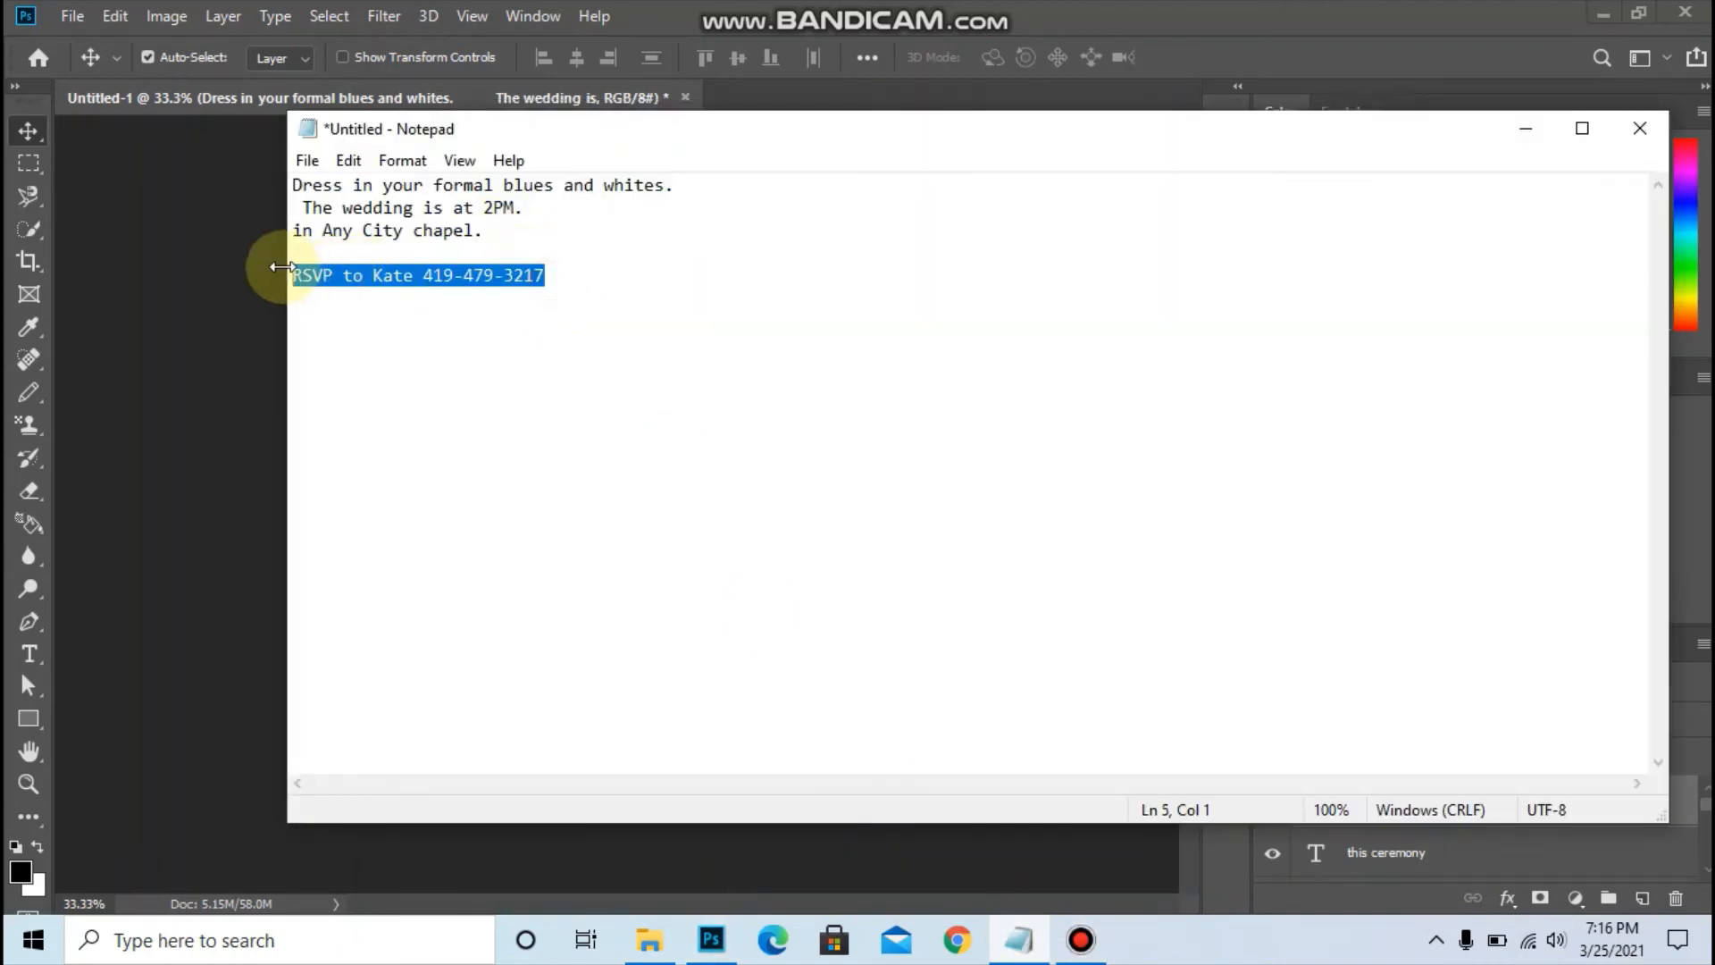
pyautogui.click(257, 345)
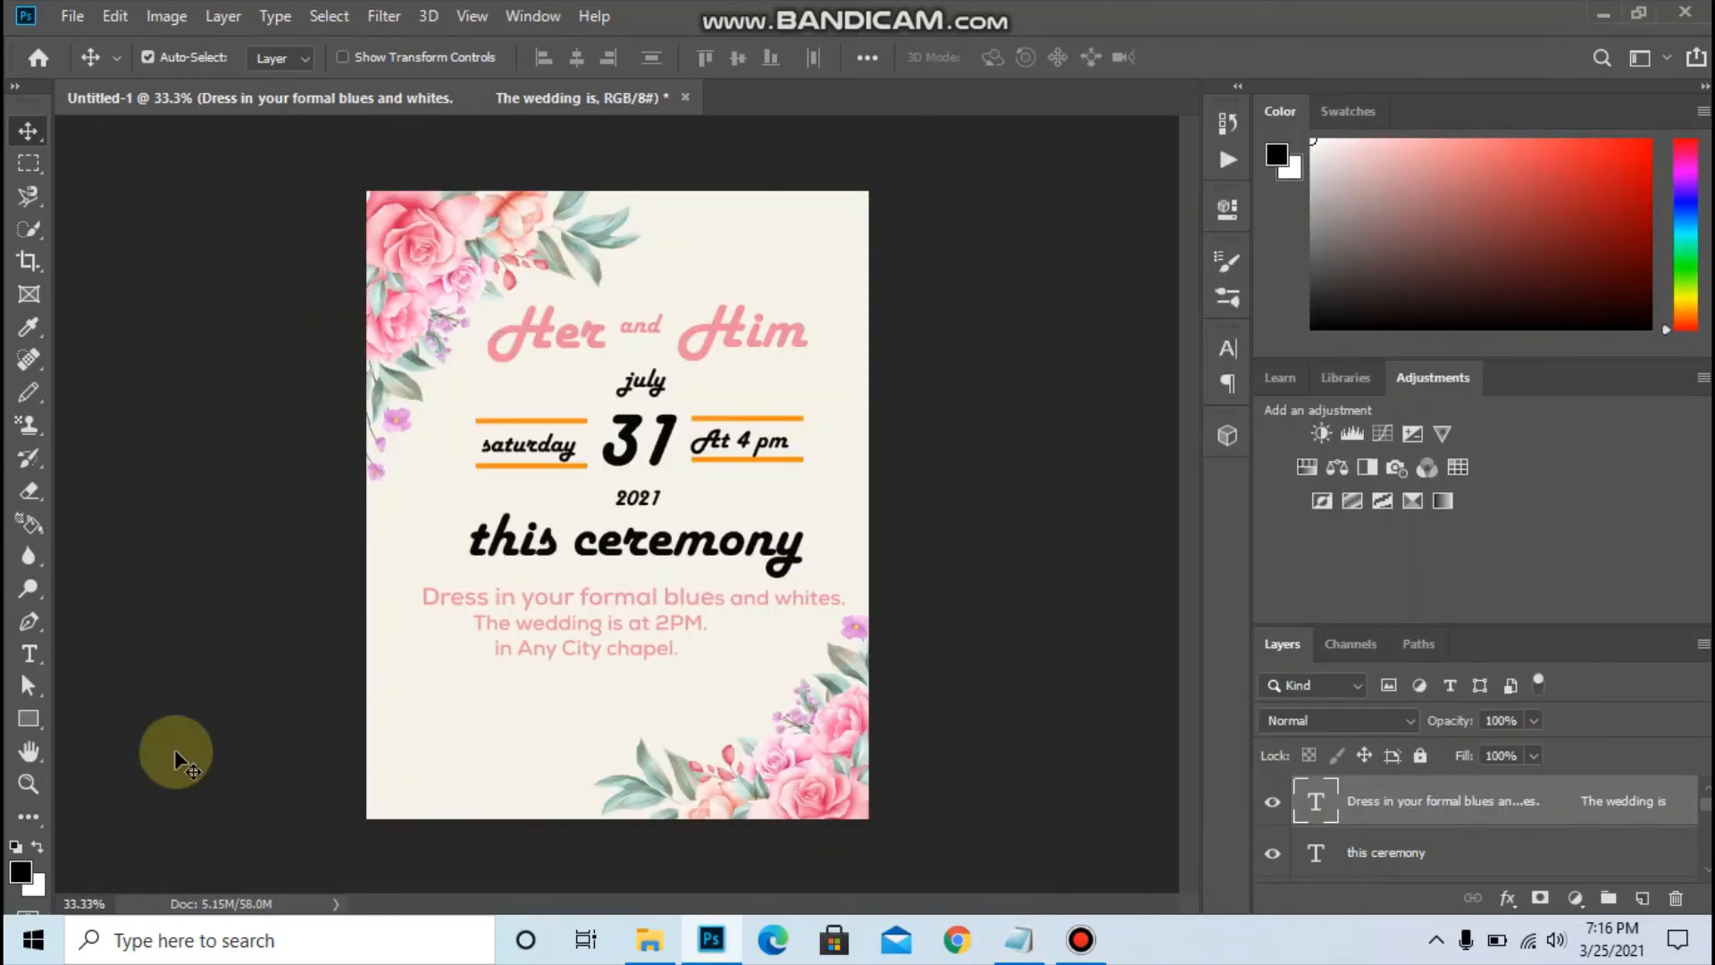
# Step: Add the copied RSVP contact line as new text below the invitation lines and set it to 14 pt
pyautogui.click(41, 657)
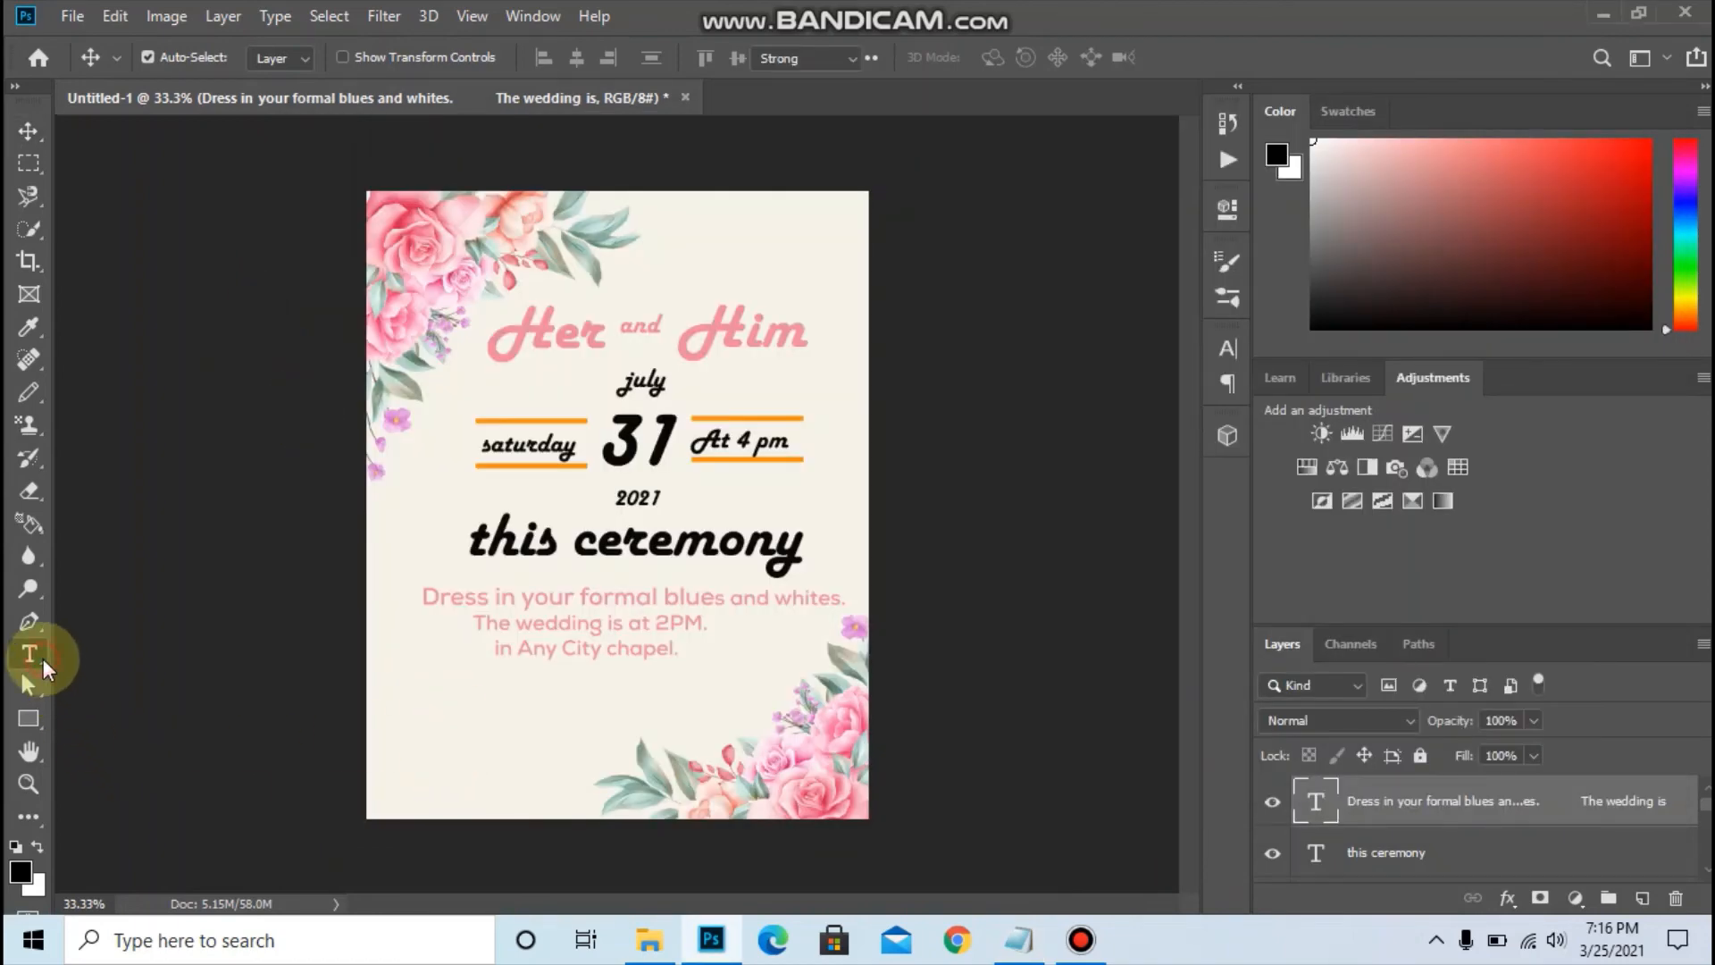
pyautogui.click(455, 709)
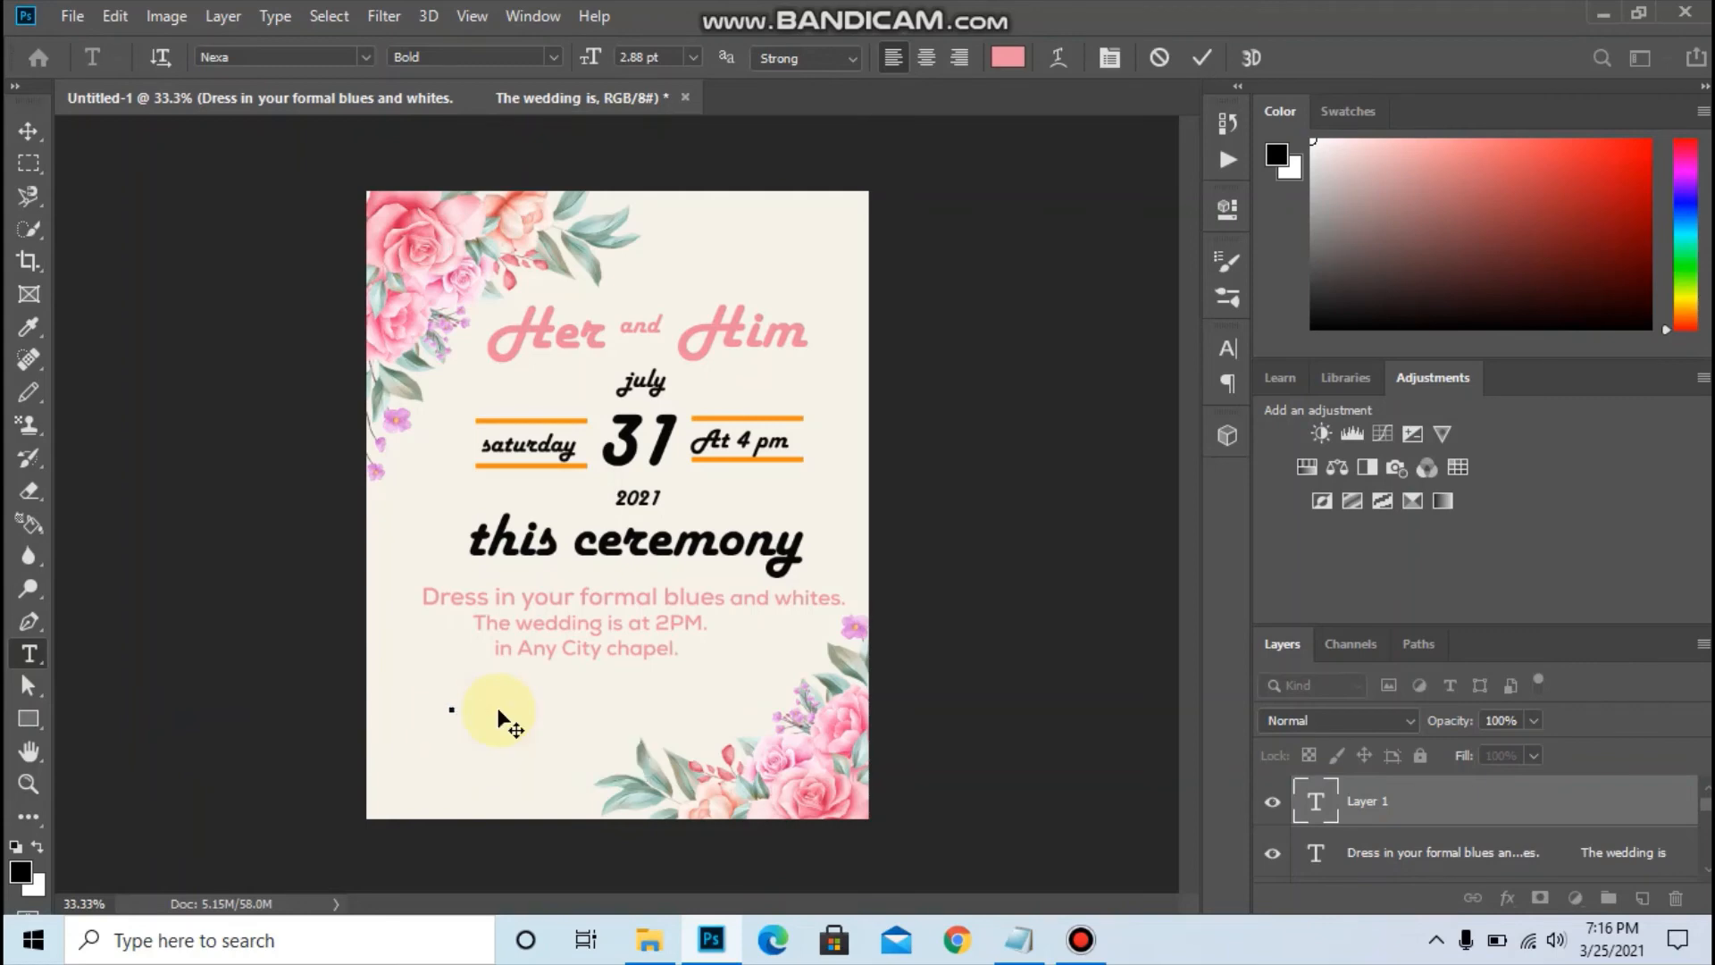
pyautogui.write('RSVP')
pyautogui.doubleClick(453, 706)
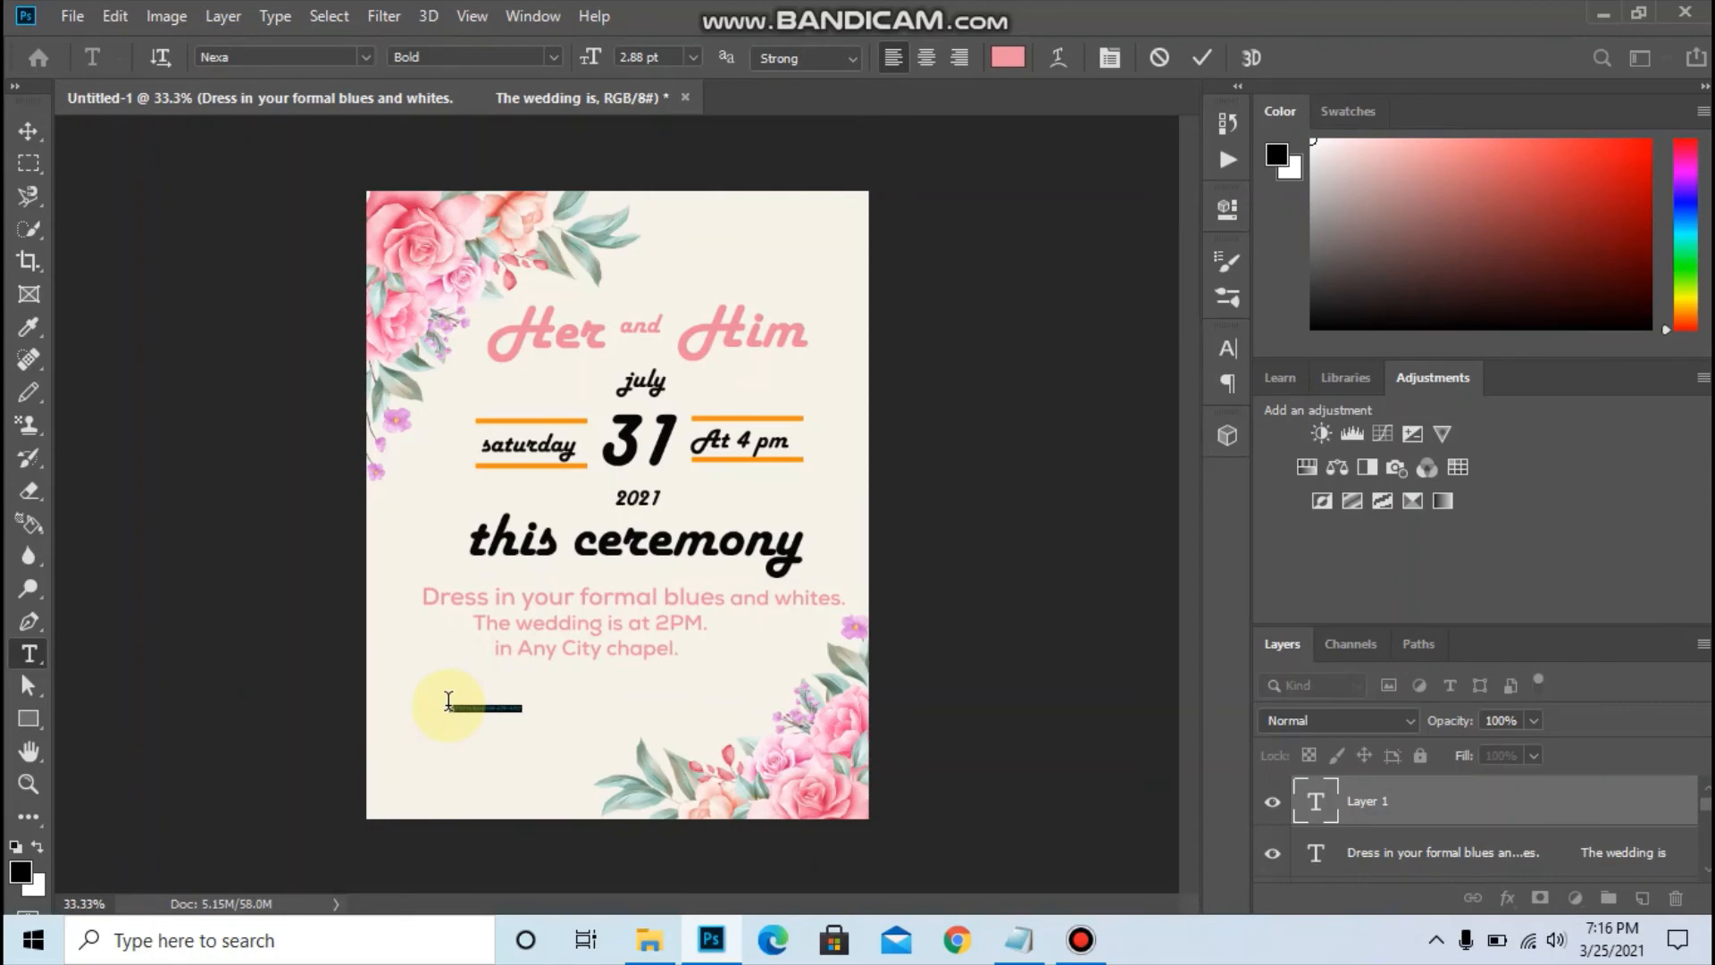
pyautogui.click(694, 57)
pyautogui.click(677, 229)
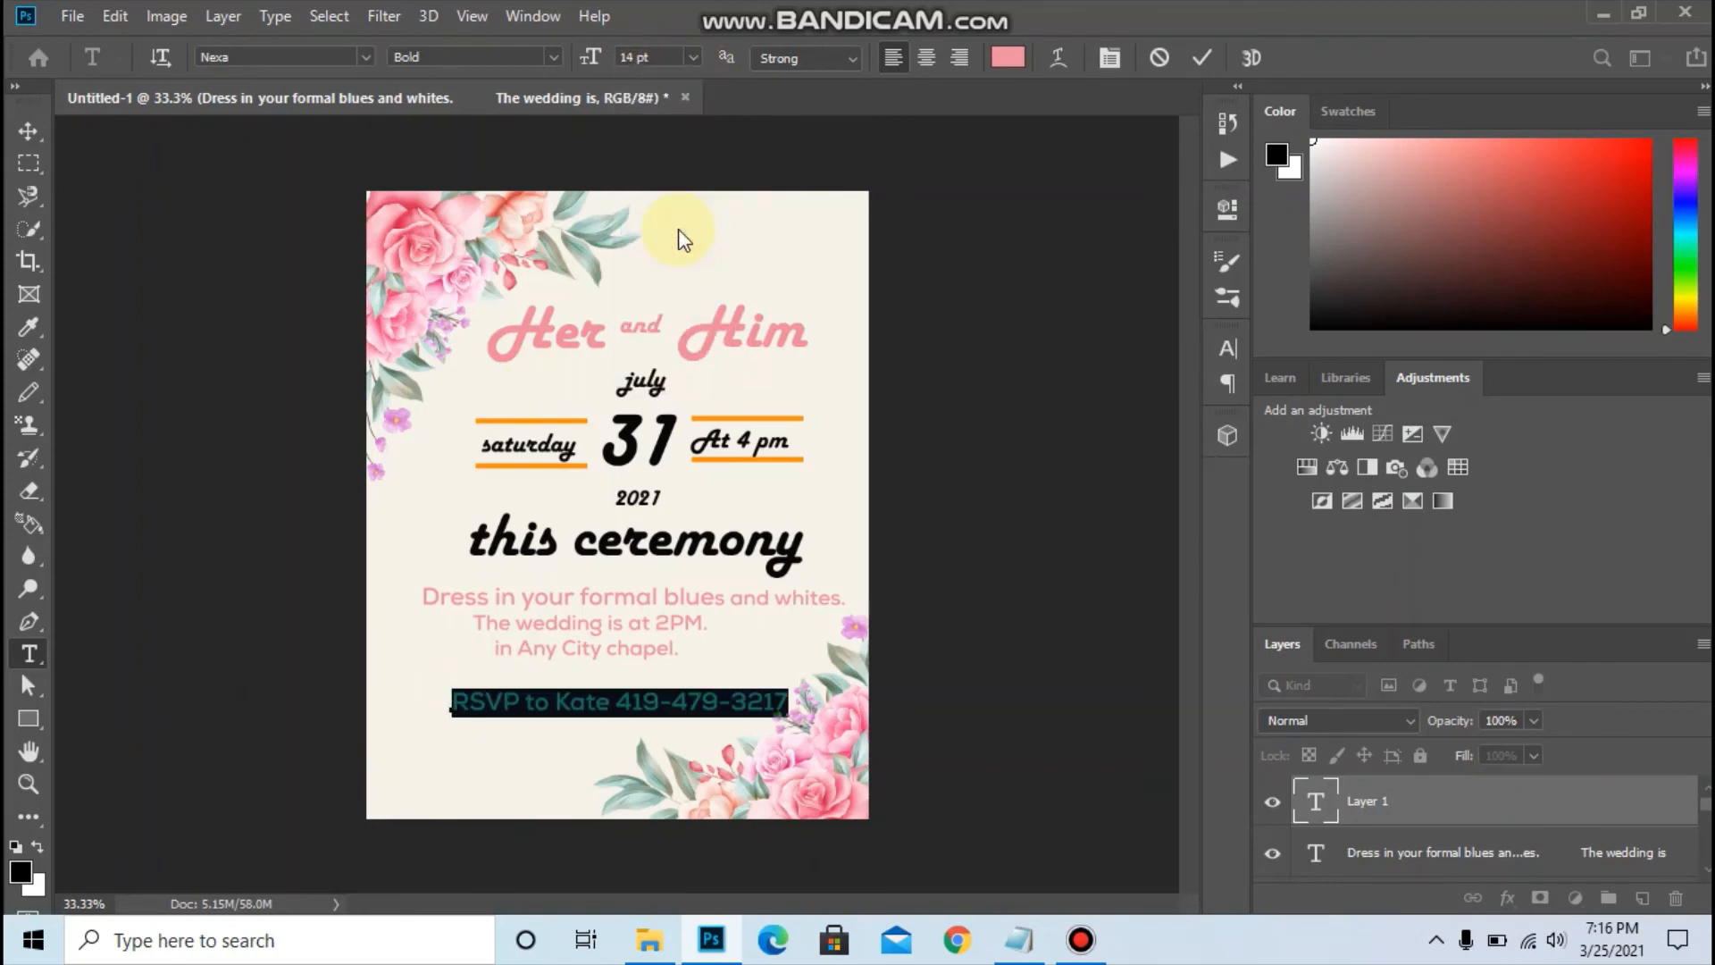
# Step: Recolour the RSVP line near-black (060505) and commit the text
pyautogui.click(1009, 59)
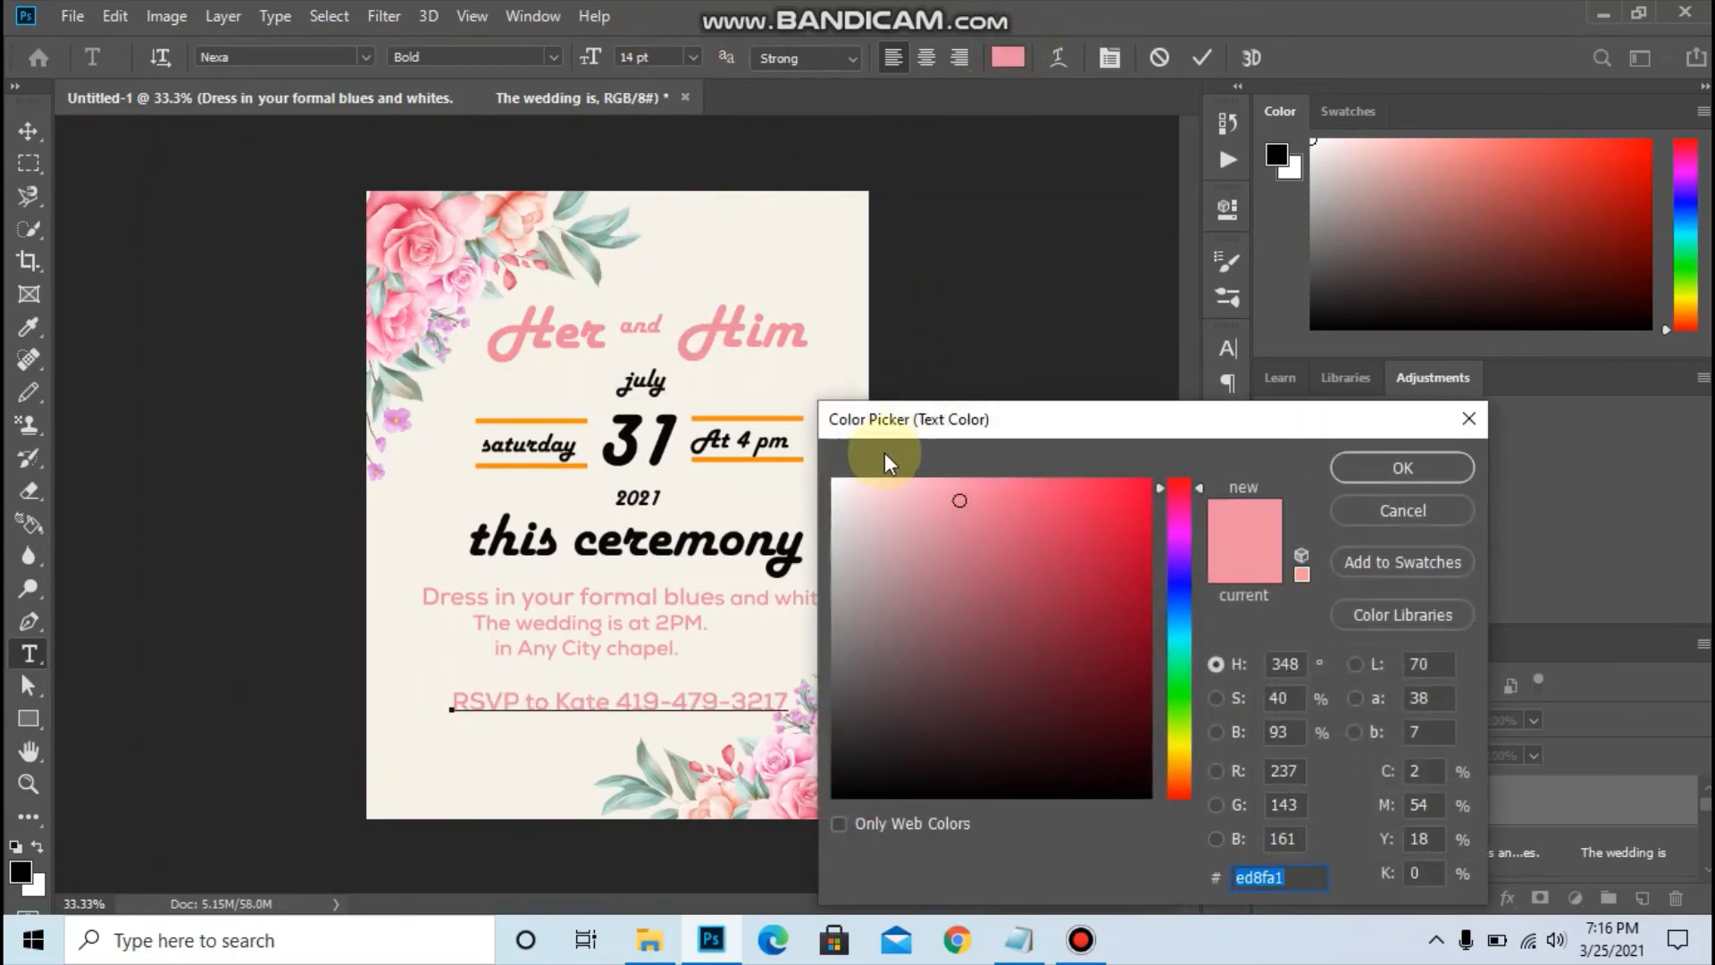
pyautogui.click(1143, 487)
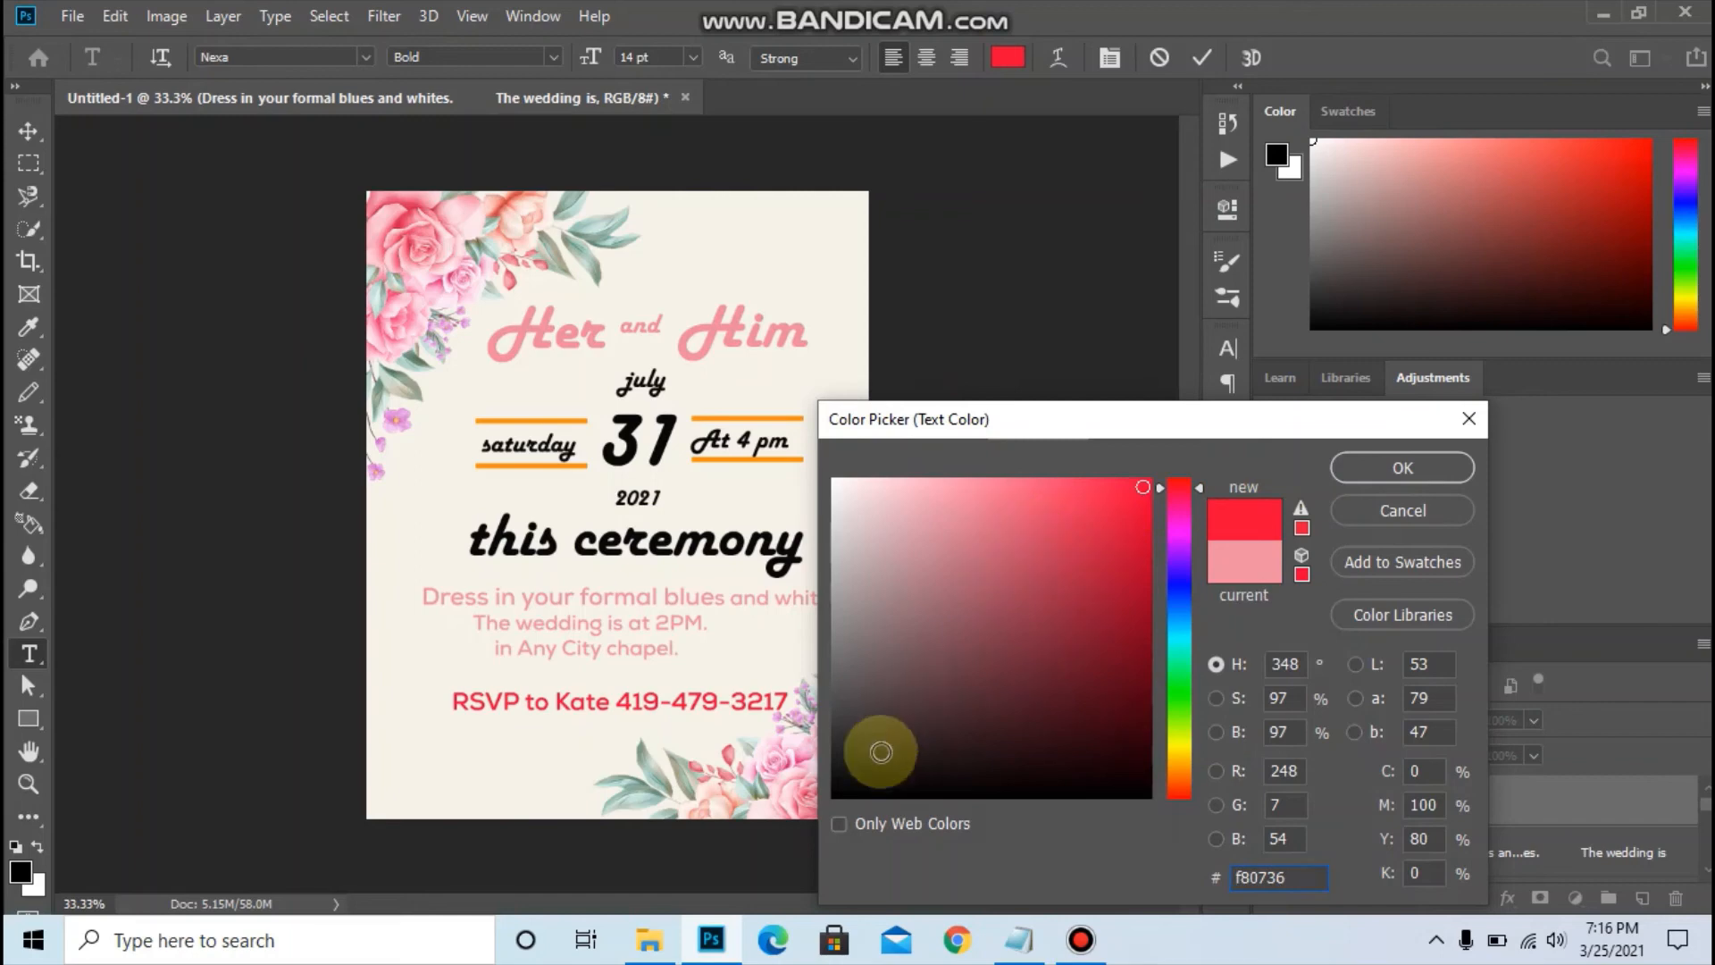
pyautogui.click(865, 790)
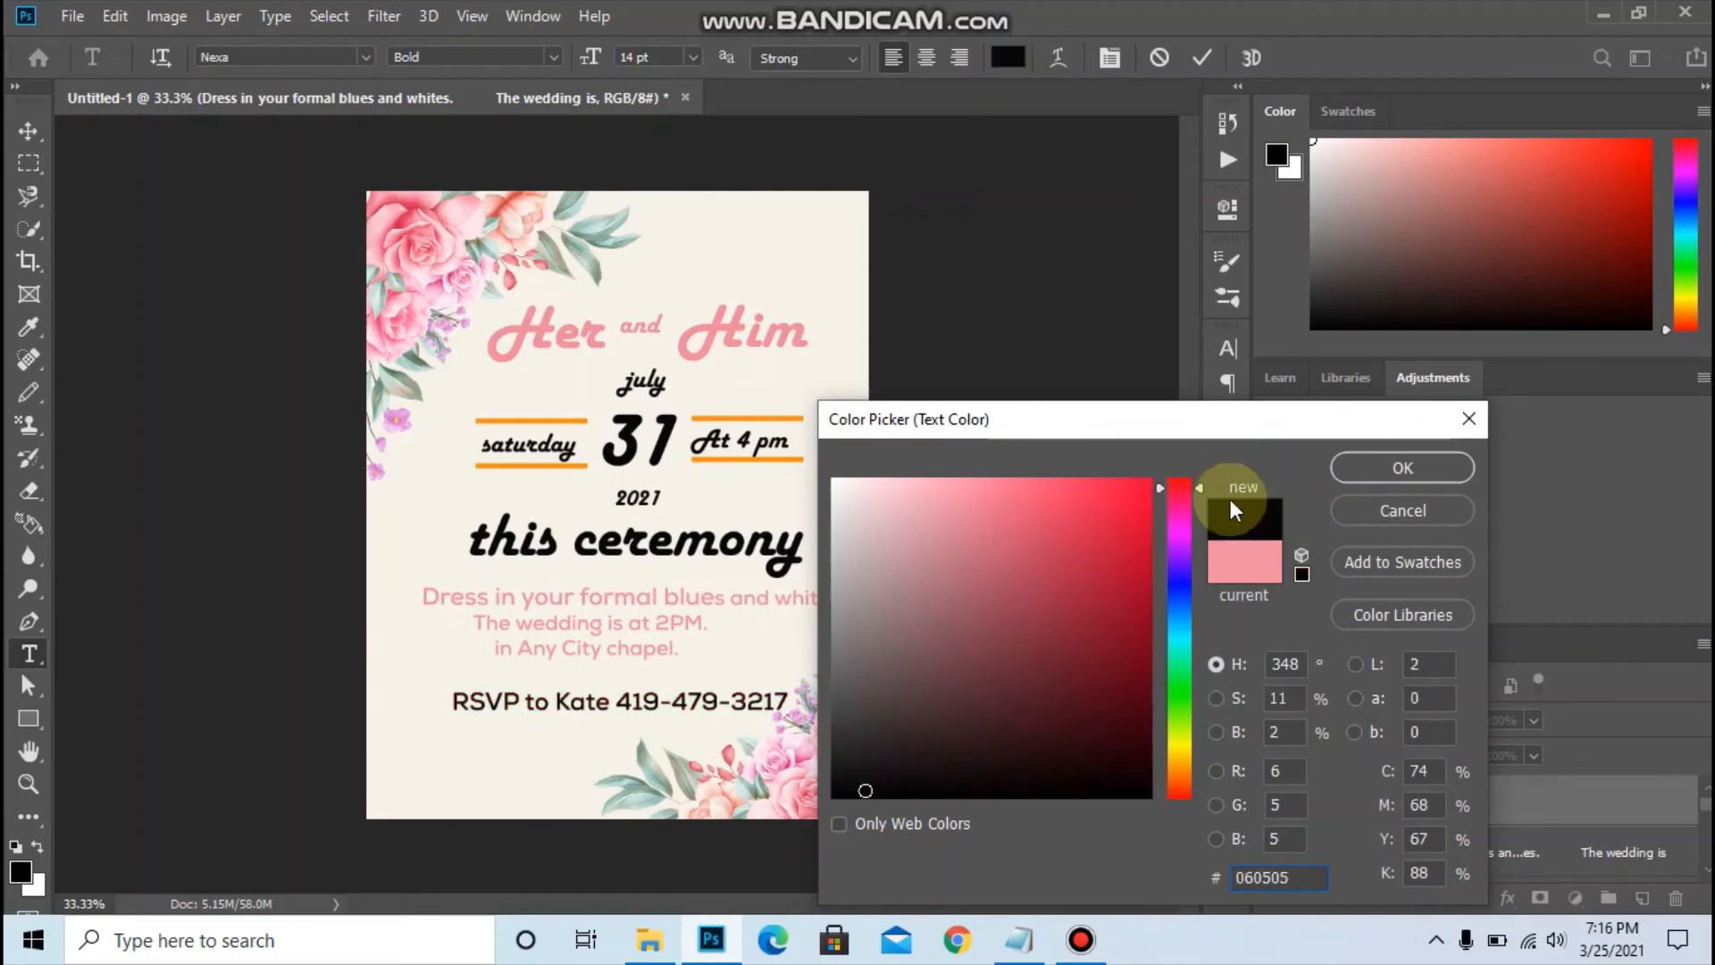
pyautogui.click(1354, 464)
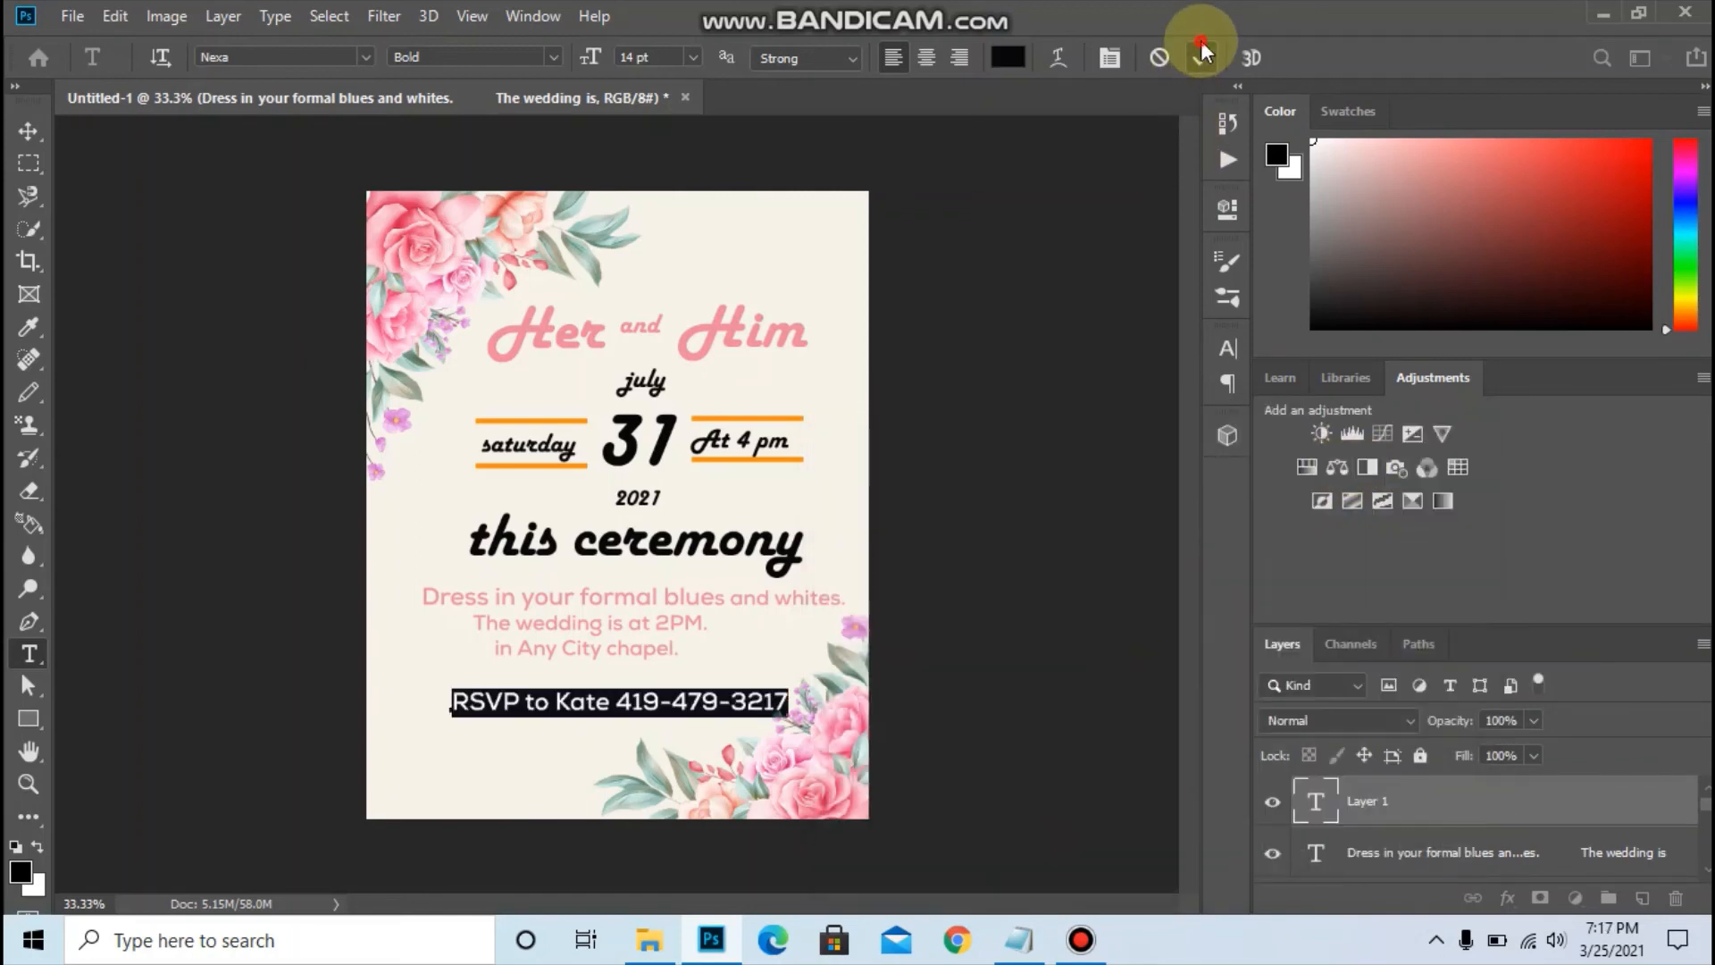
pyautogui.click(1201, 51)
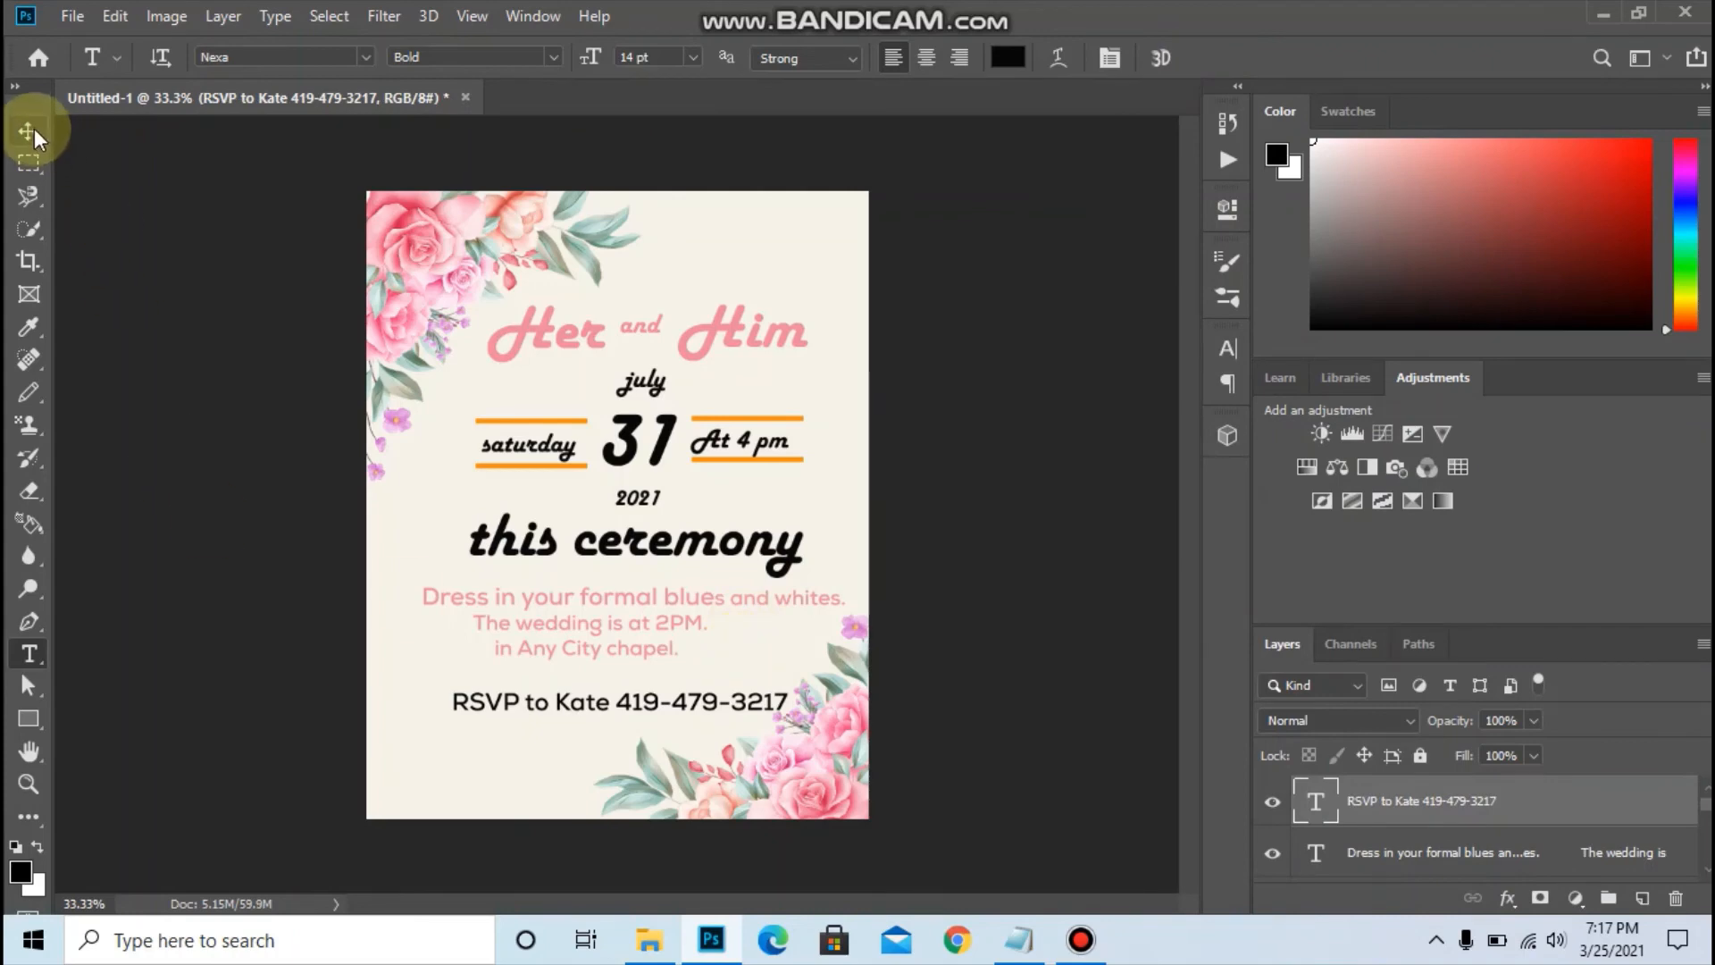
# Step: Move the RSVP line slightly left beneath the invitation lines and nudge the three-line invitation text slightly right
pyautogui.click(30, 131)
pyautogui.click(599, 719)
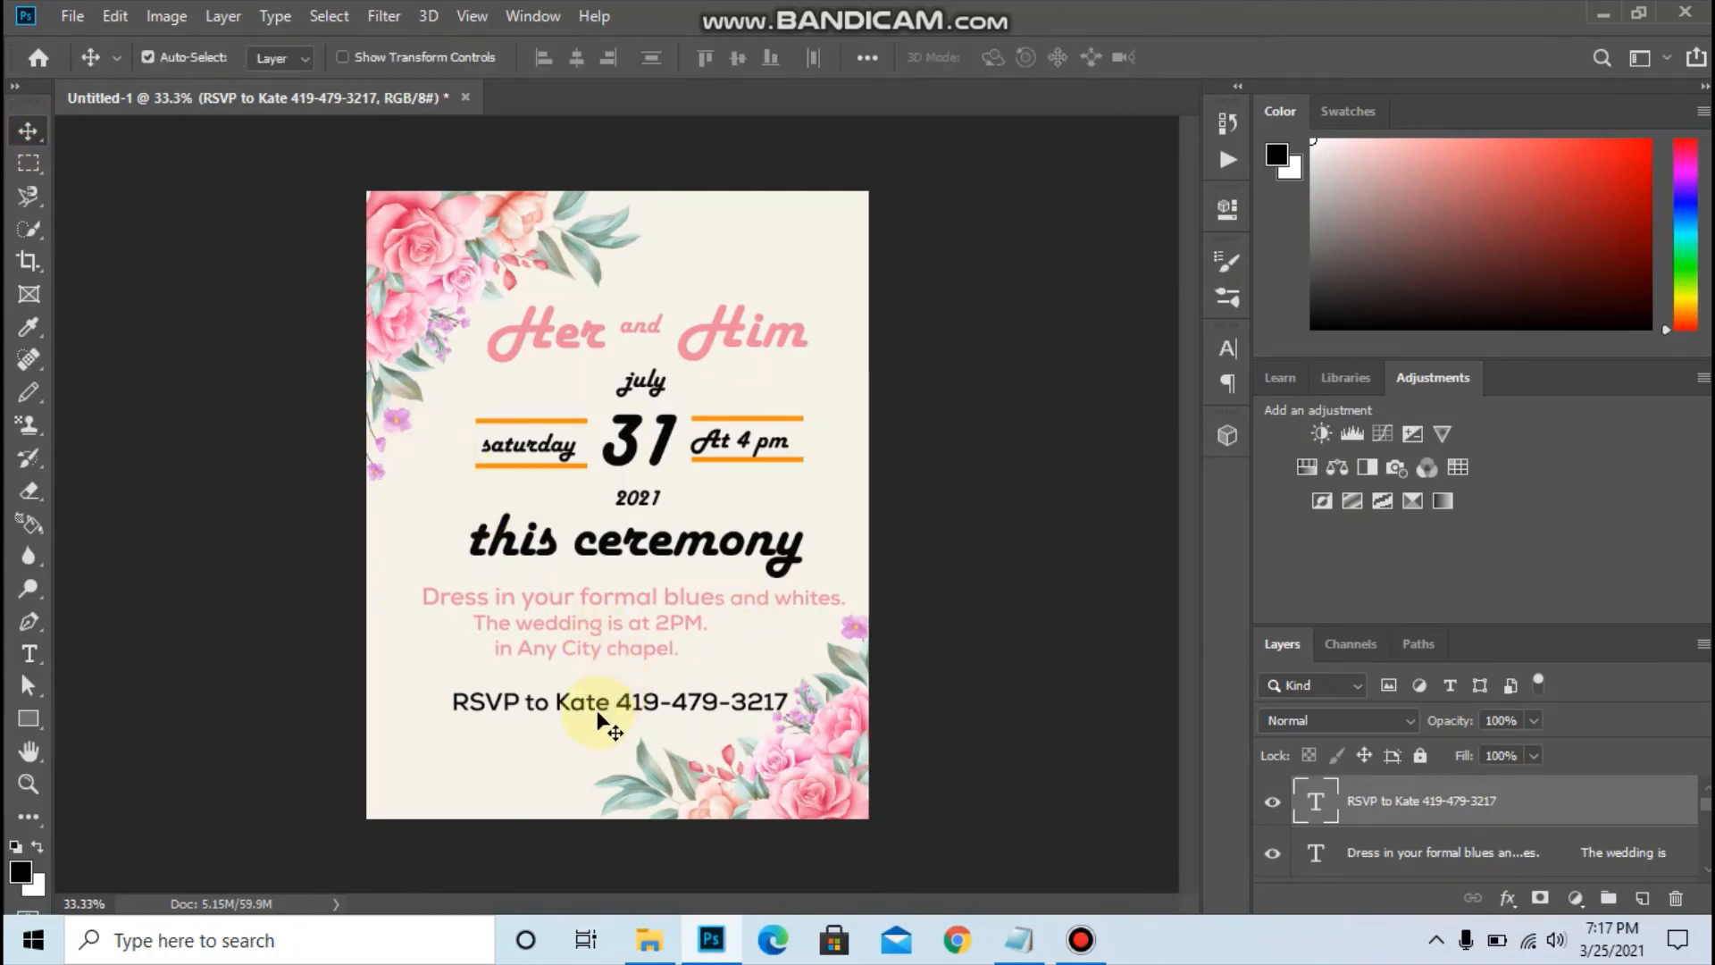
pyautogui.moveTo(598, 713); pyautogui.dragTo(577, 701)
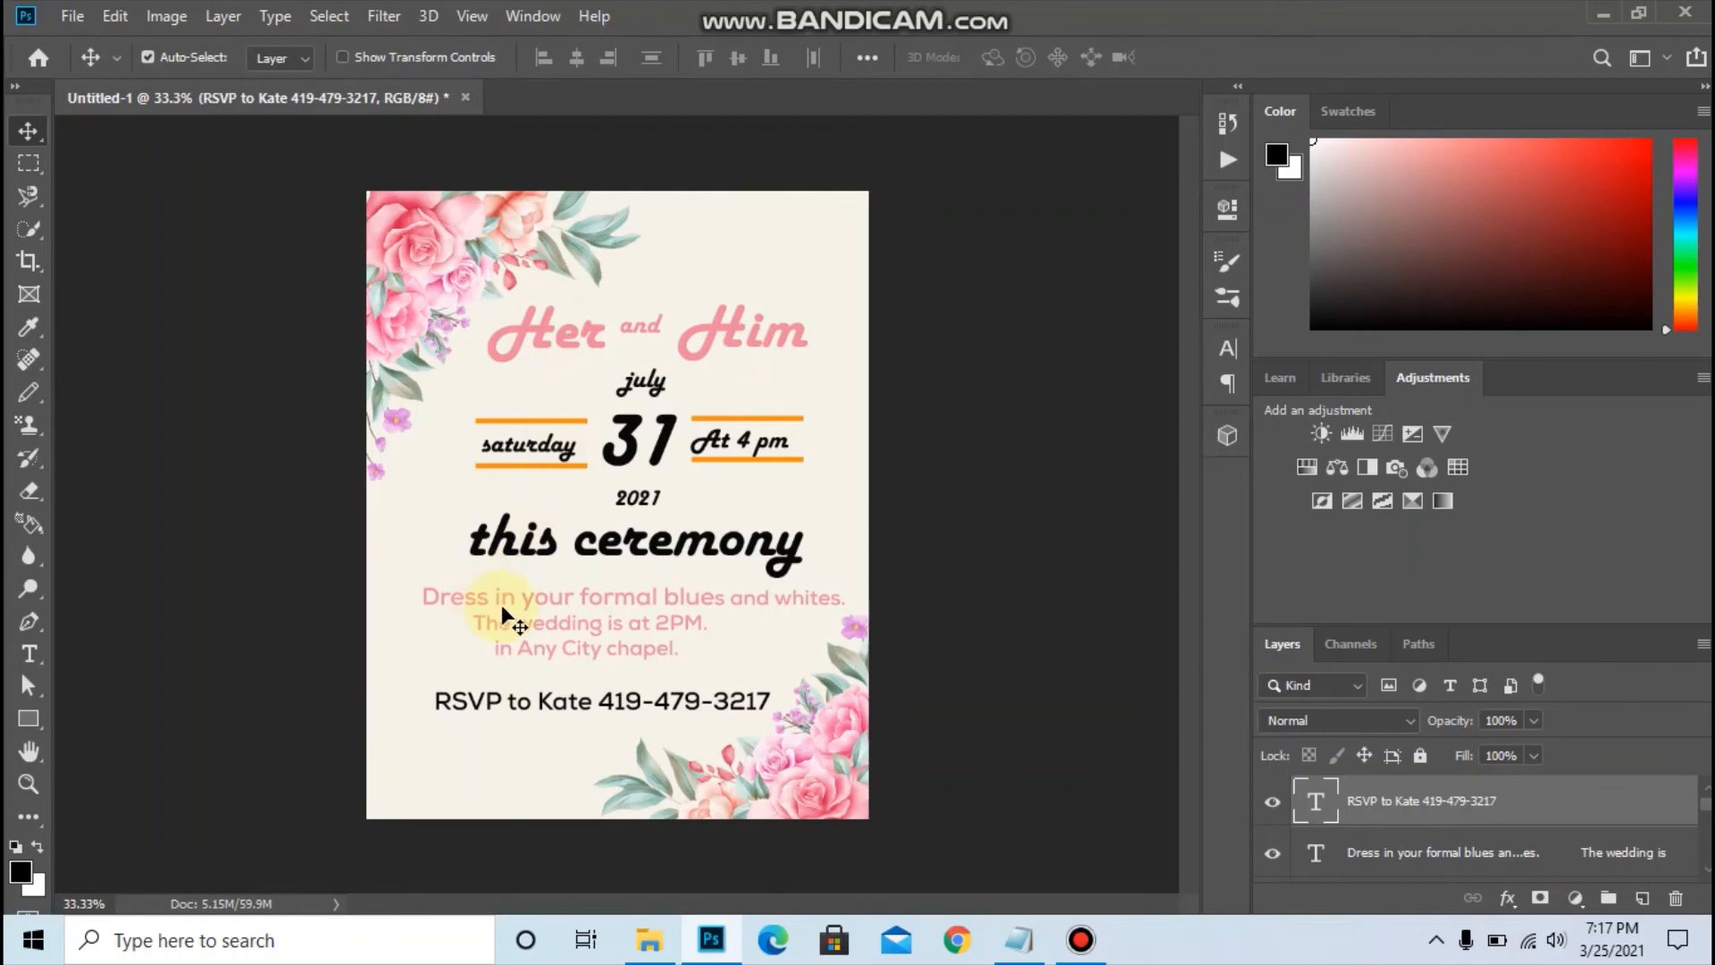
pyautogui.moveTo(516, 601); pyautogui.dragTo(530, 599)
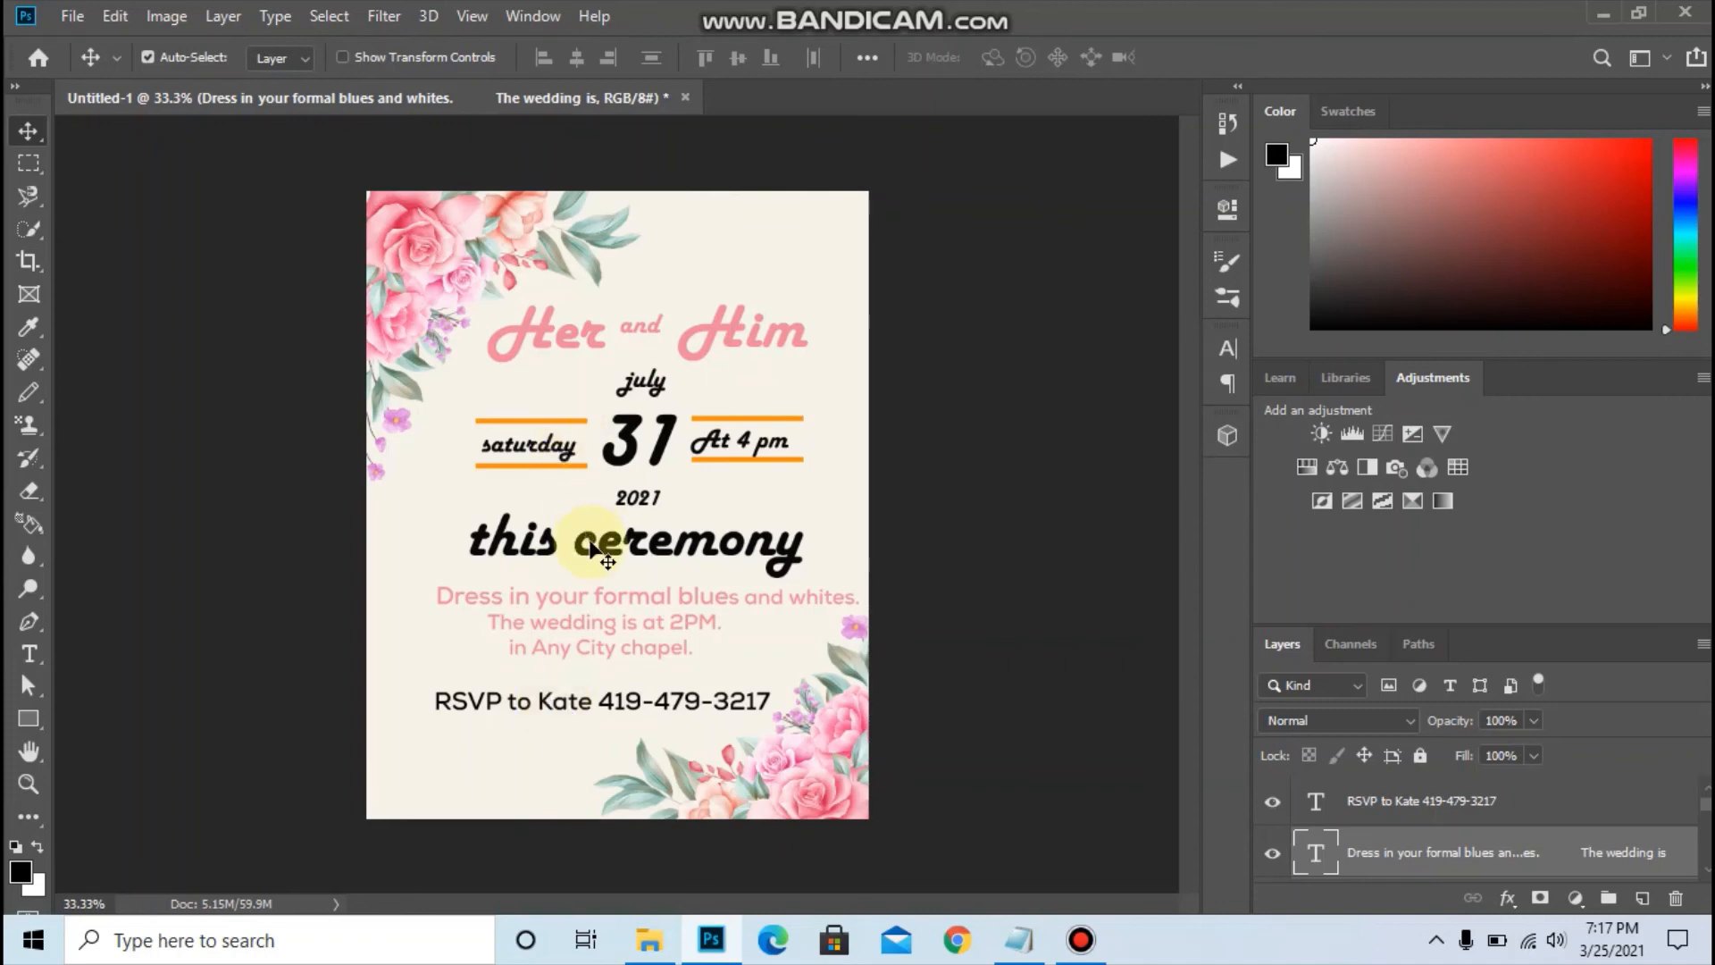
# Step: Draw a thin rectangle about 792 x 3 px as an underline beneath the RSVP line and fill it with the recently used orange
pyautogui.click(32, 717)
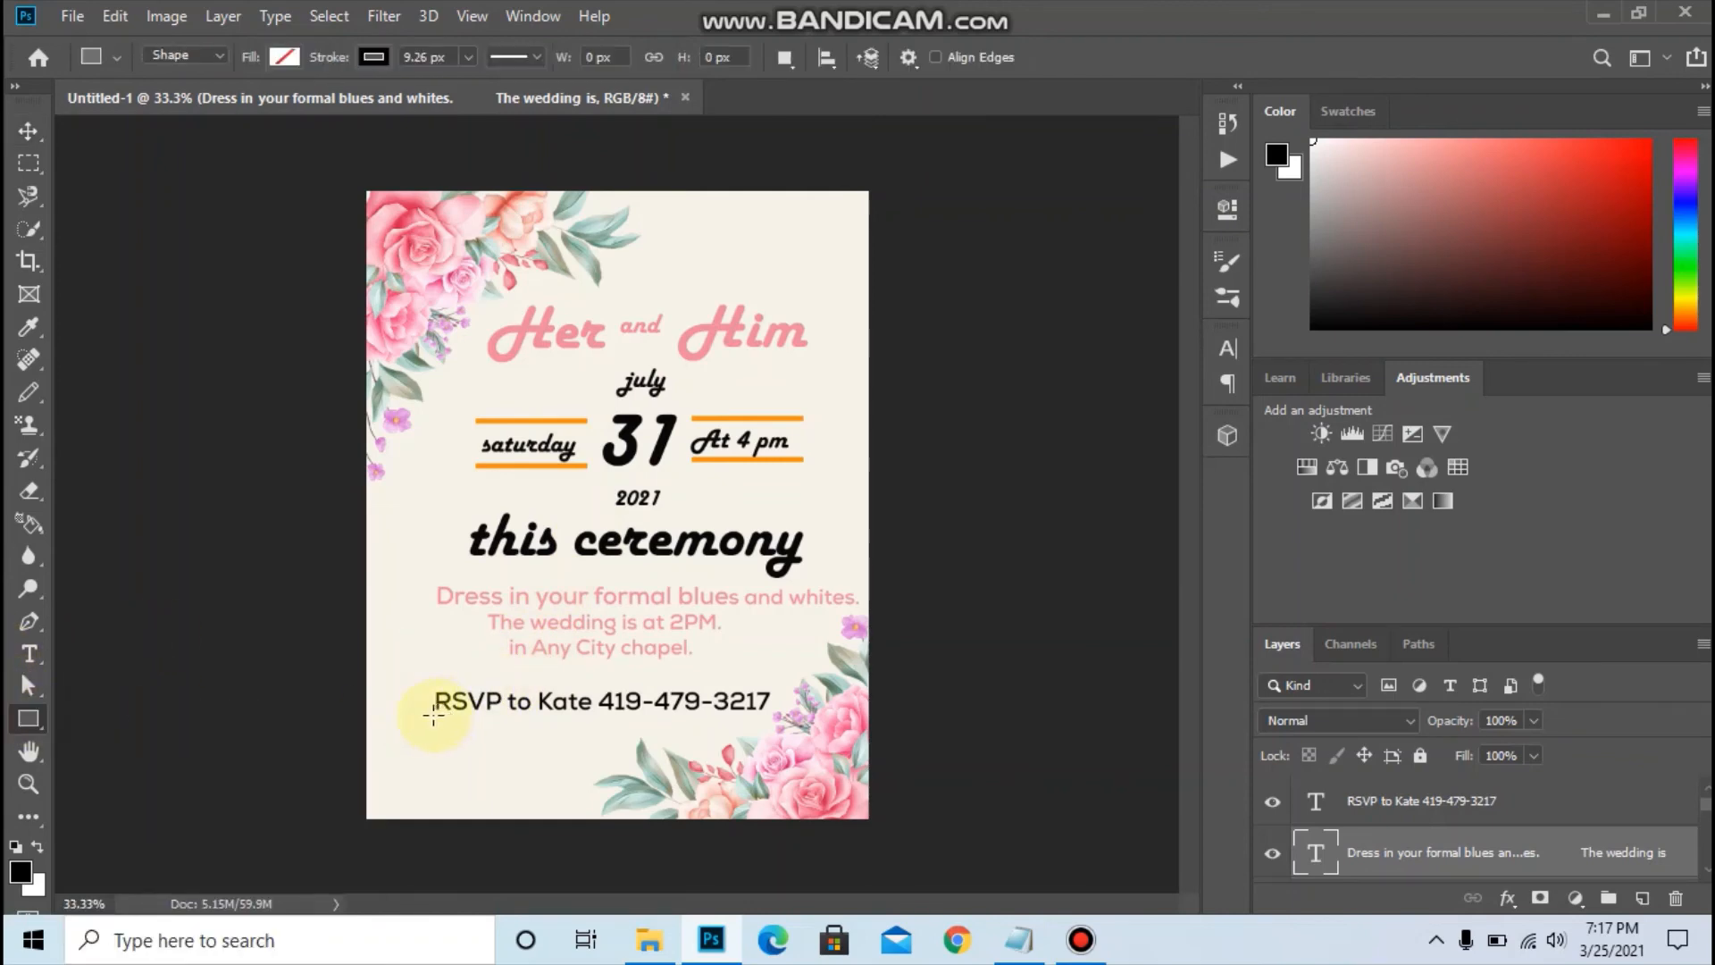
pyautogui.moveTo(432, 715); pyautogui.dragTo(764, 714)
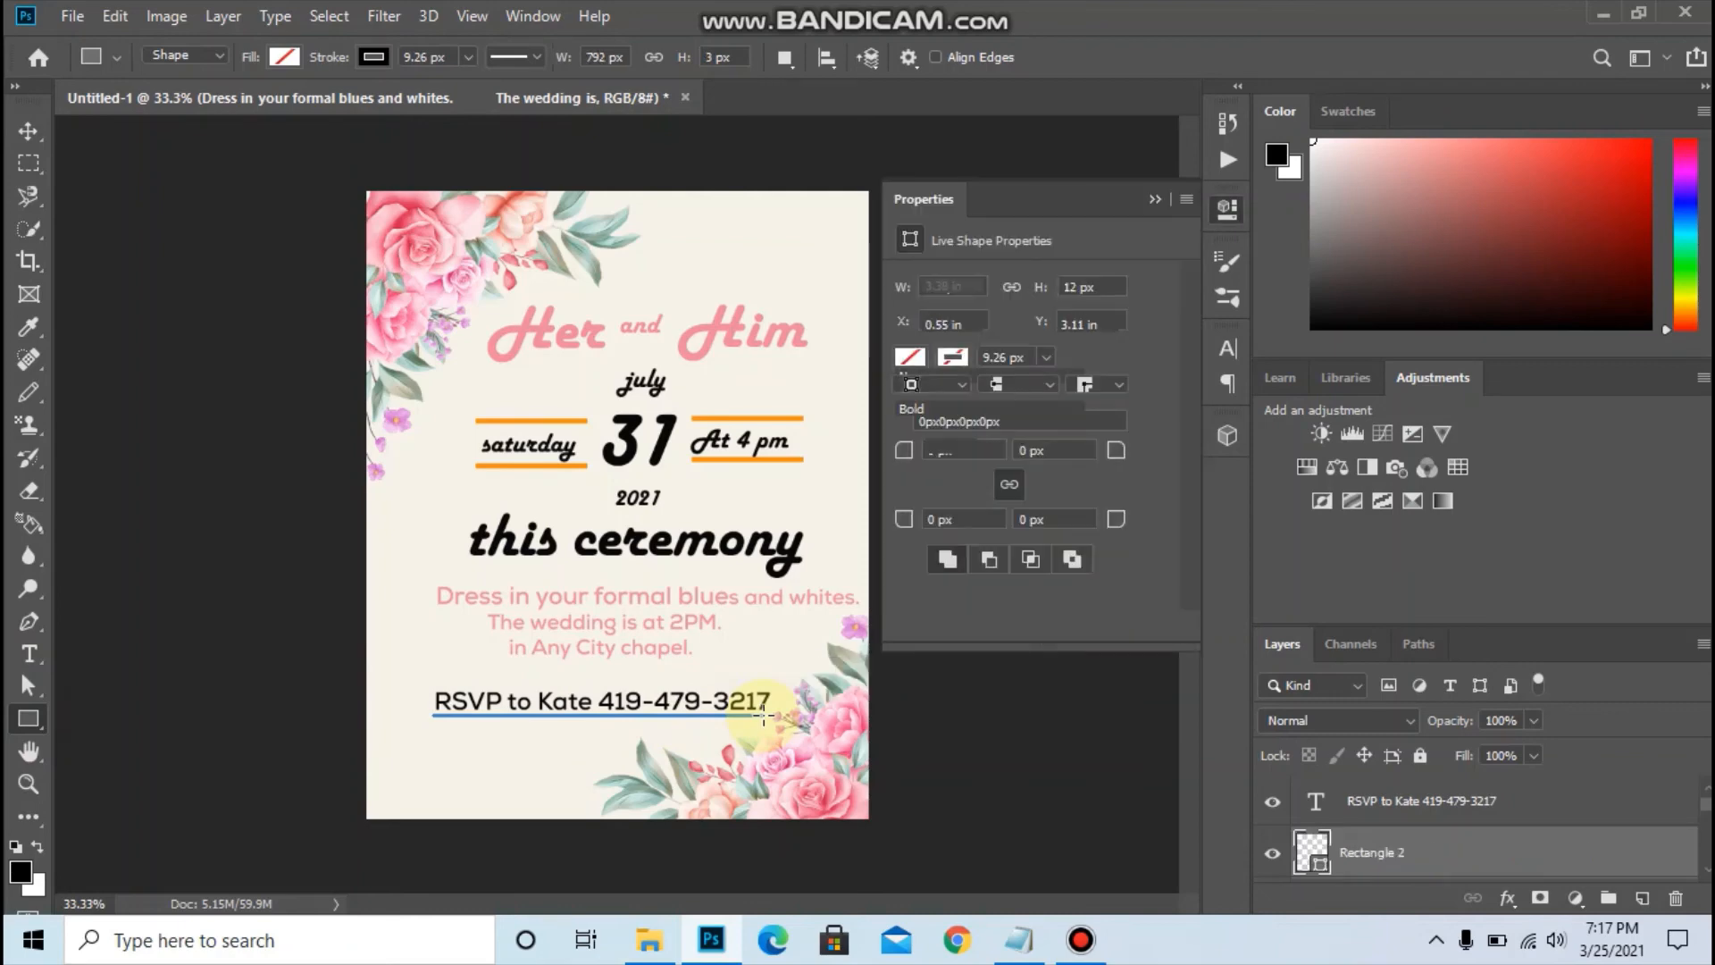
pyautogui.click(952, 358)
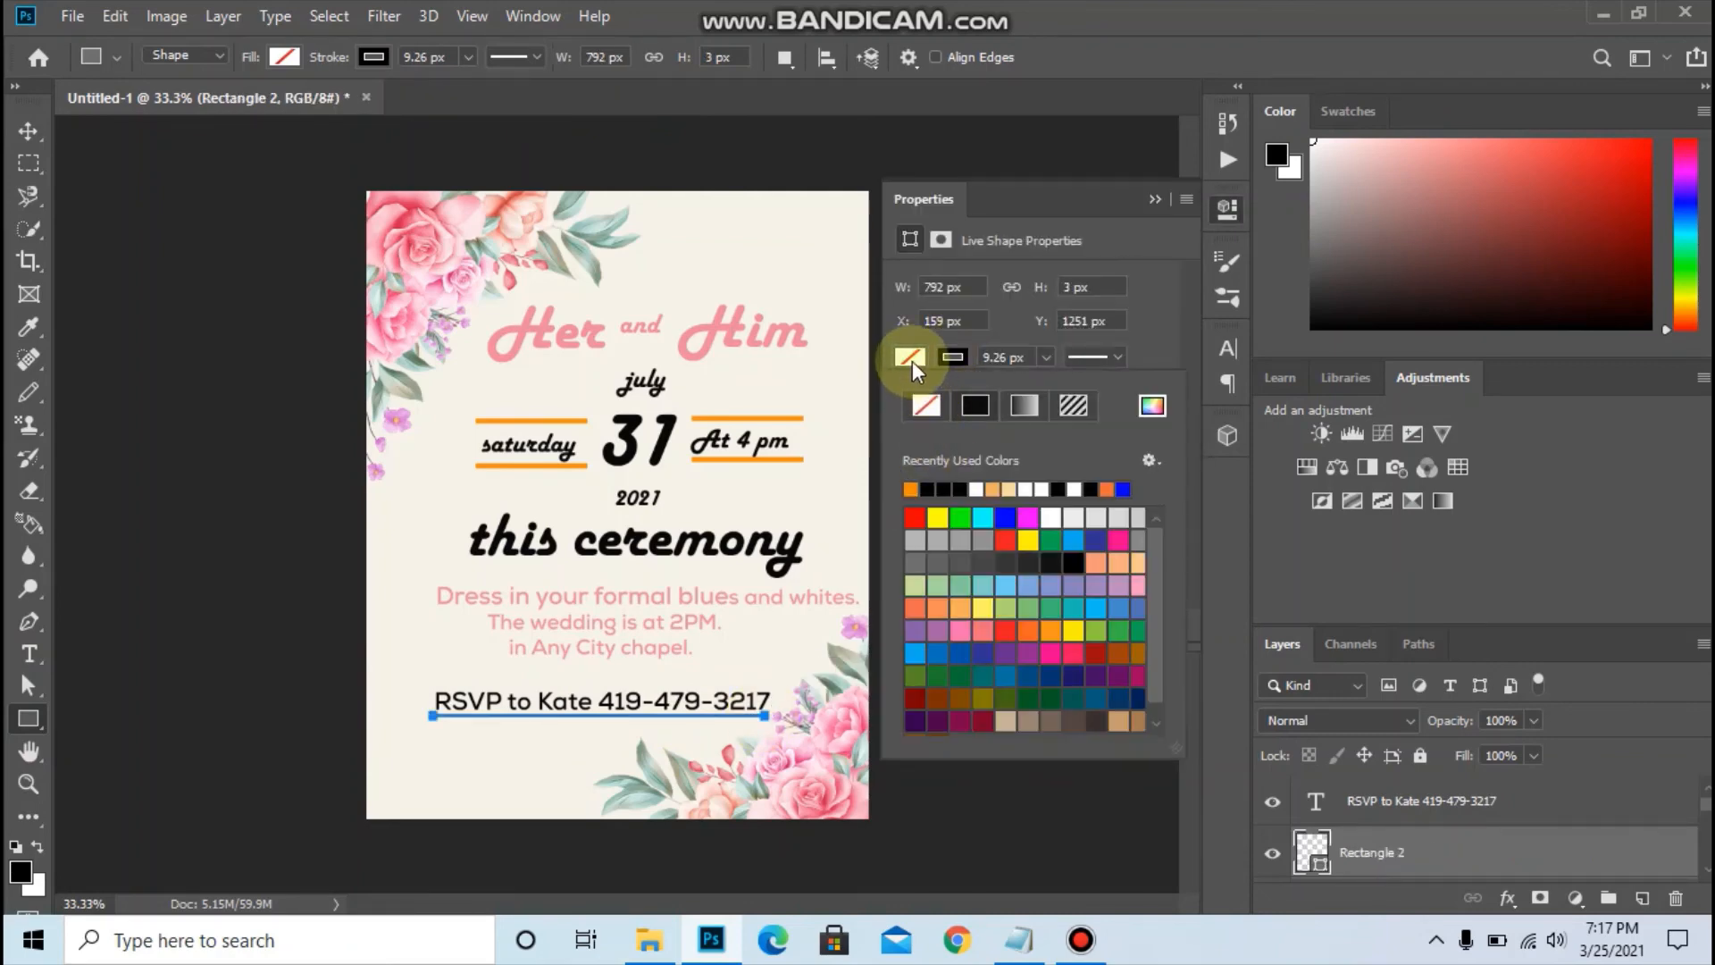
pyautogui.click(910, 489)
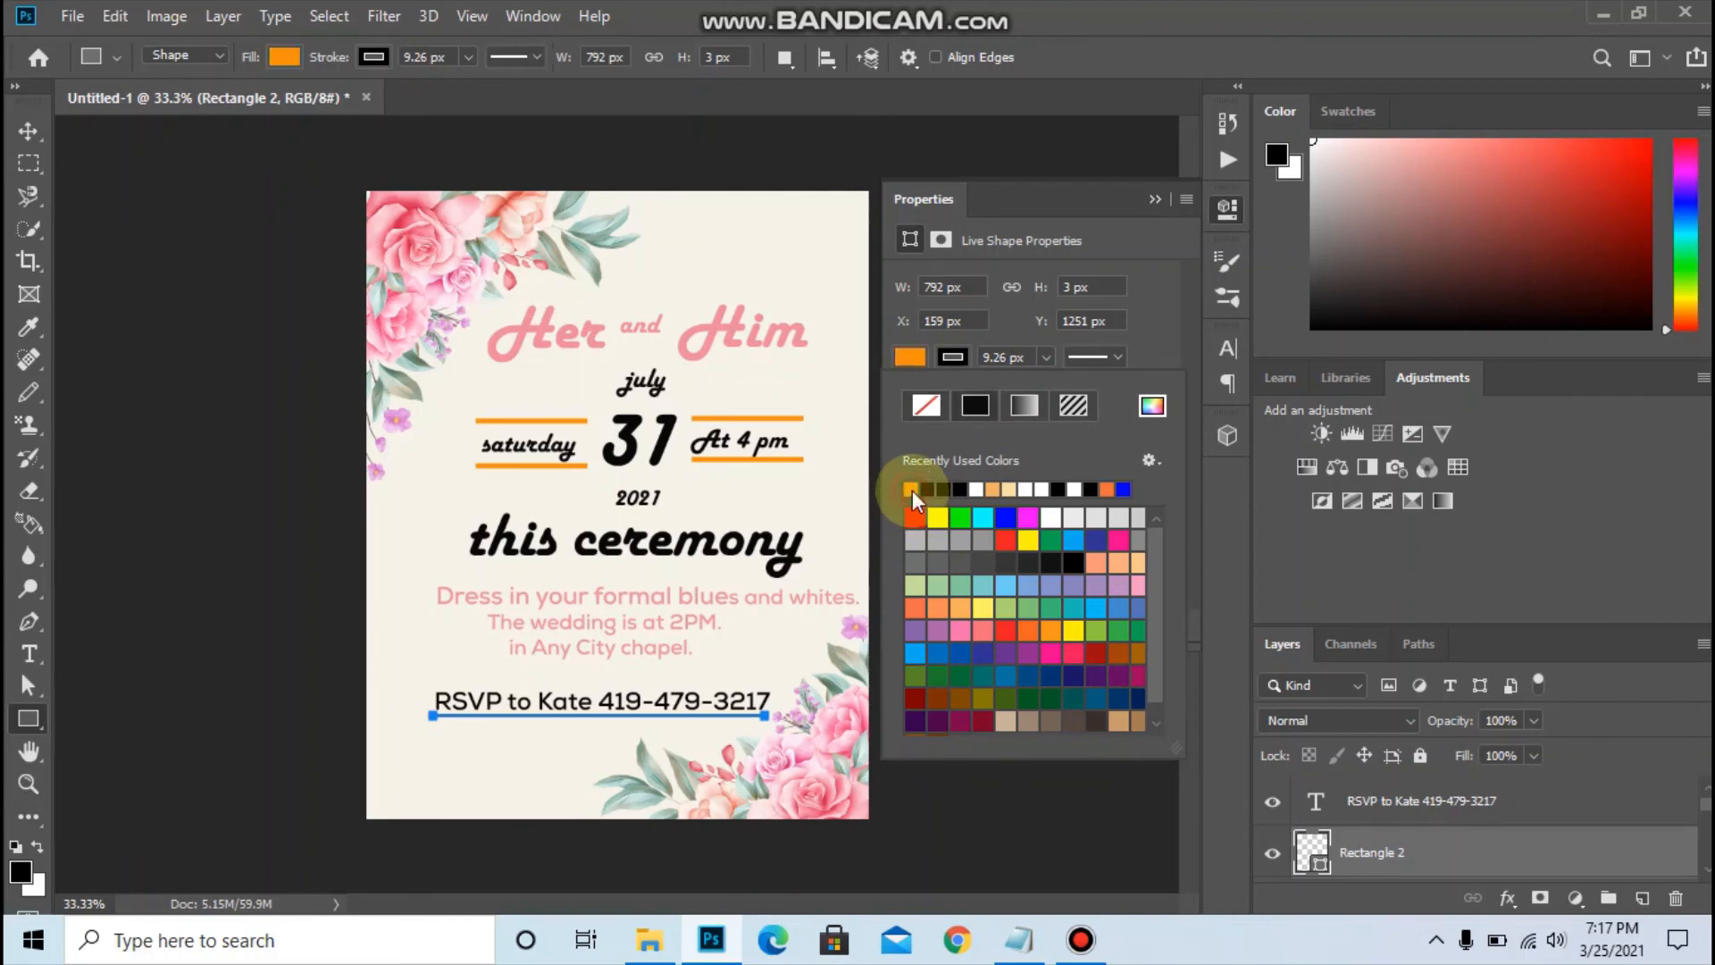
# Step: Select the black-outlined underline beneath the RSVP line and delete it
pyautogui.click(1154, 197)
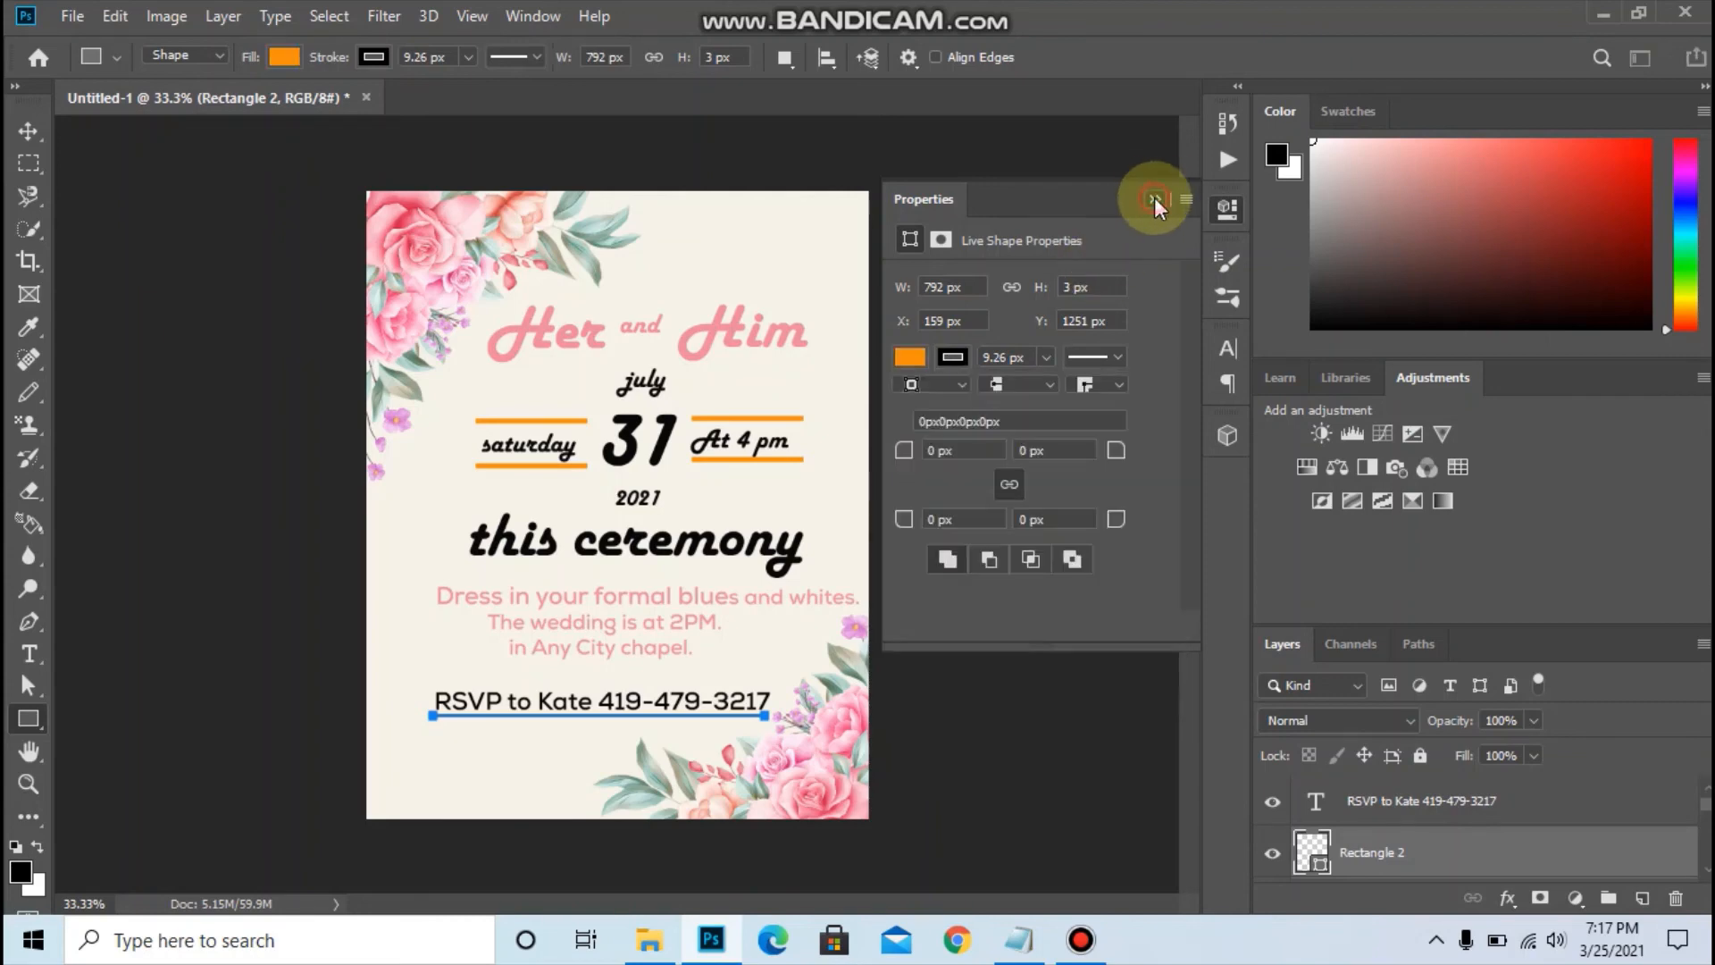
pyautogui.click(1153, 197)
pyautogui.click(28, 131)
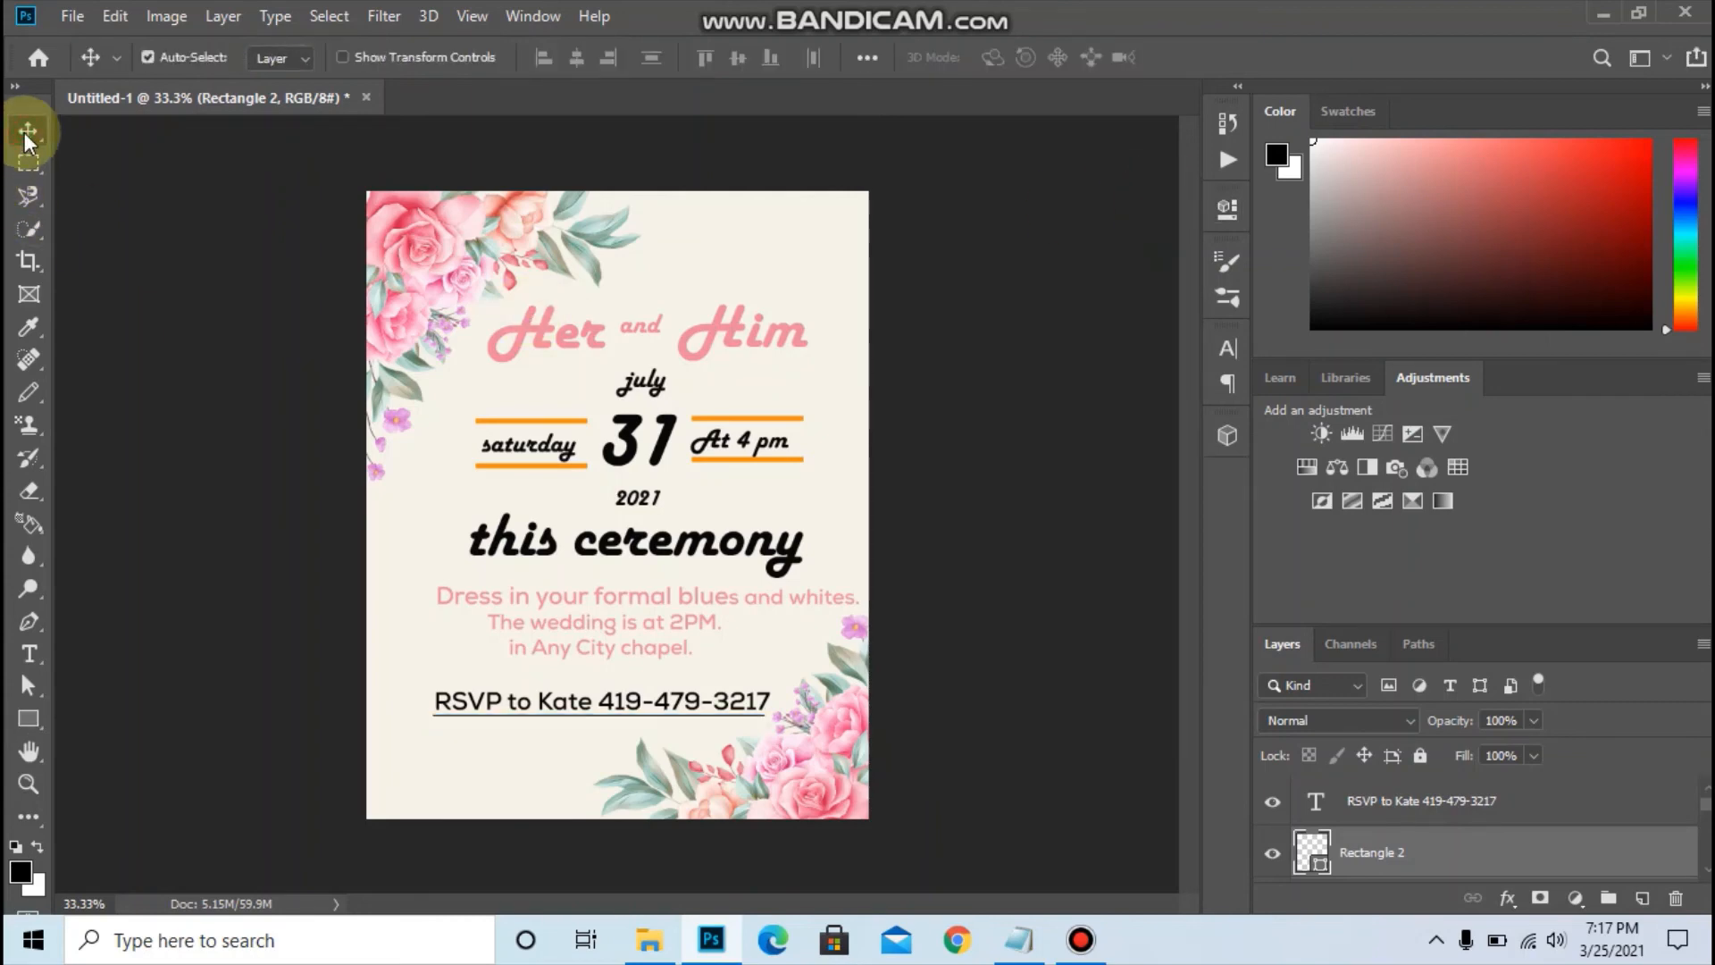
pyautogui.click(501, 711)
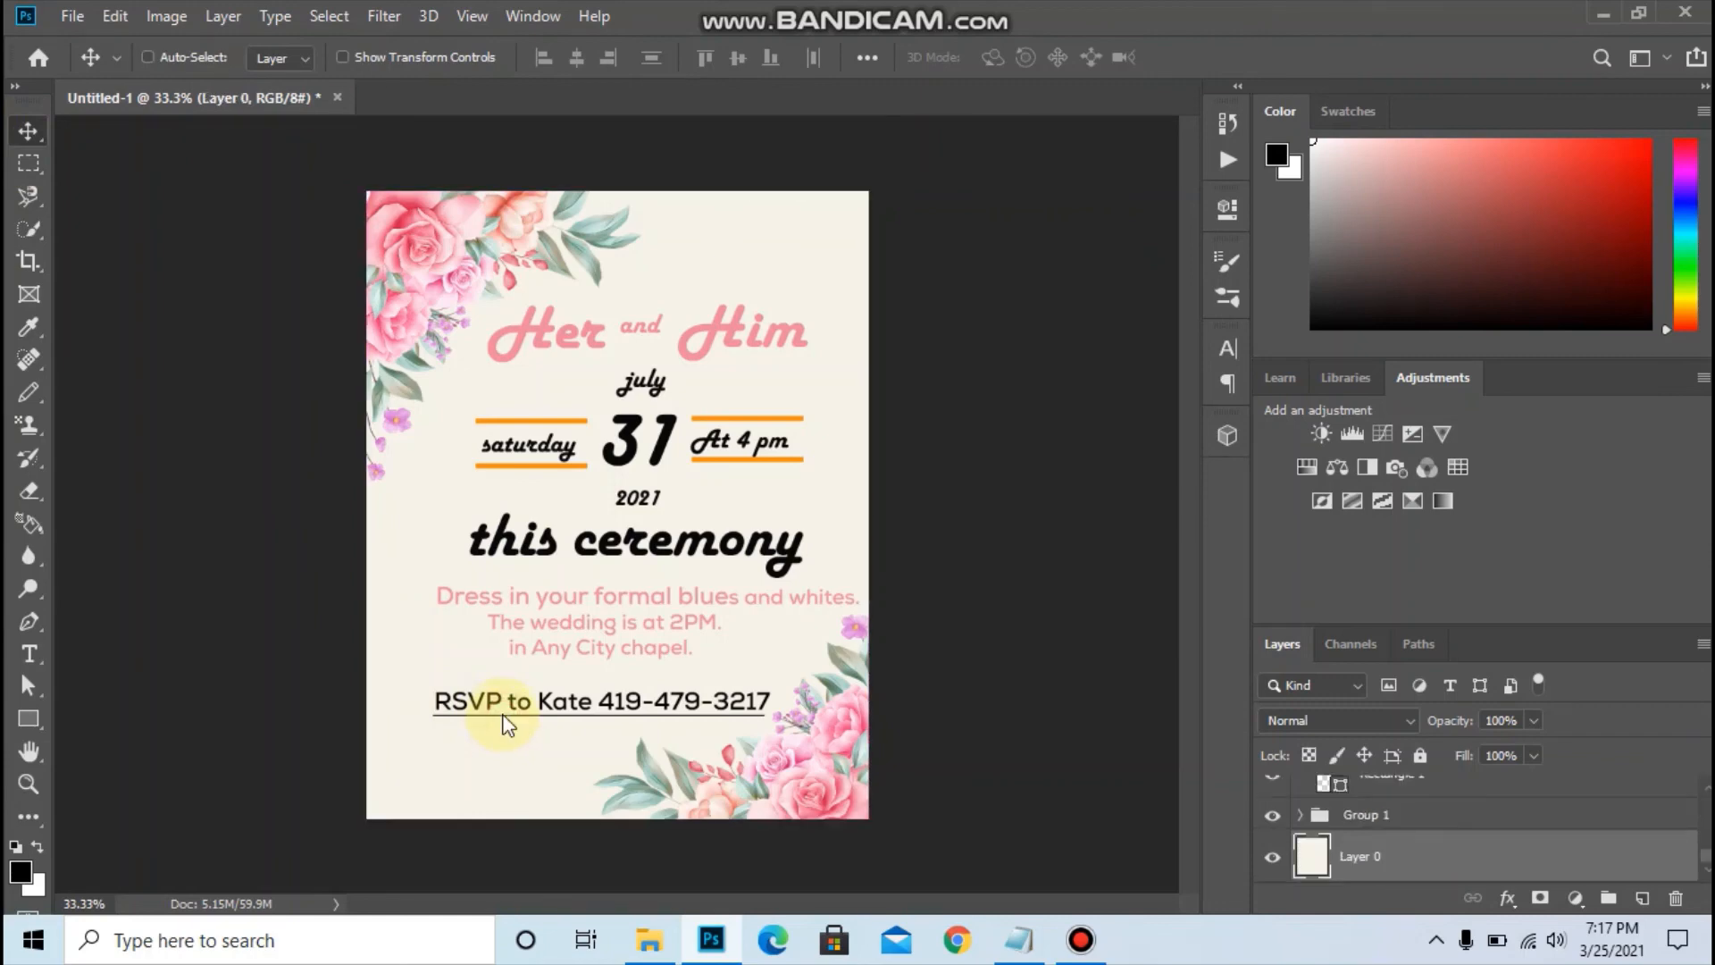
pyautogui.keyDown('ctrl'); pyautogui.click(501, 711); pyautogui.keyUp('ctrl')
# Step: Draw a new thin rectangle about 783 x 6 px beneath the RSVP line and remove its stroke
pyautogui.click(25, 723)
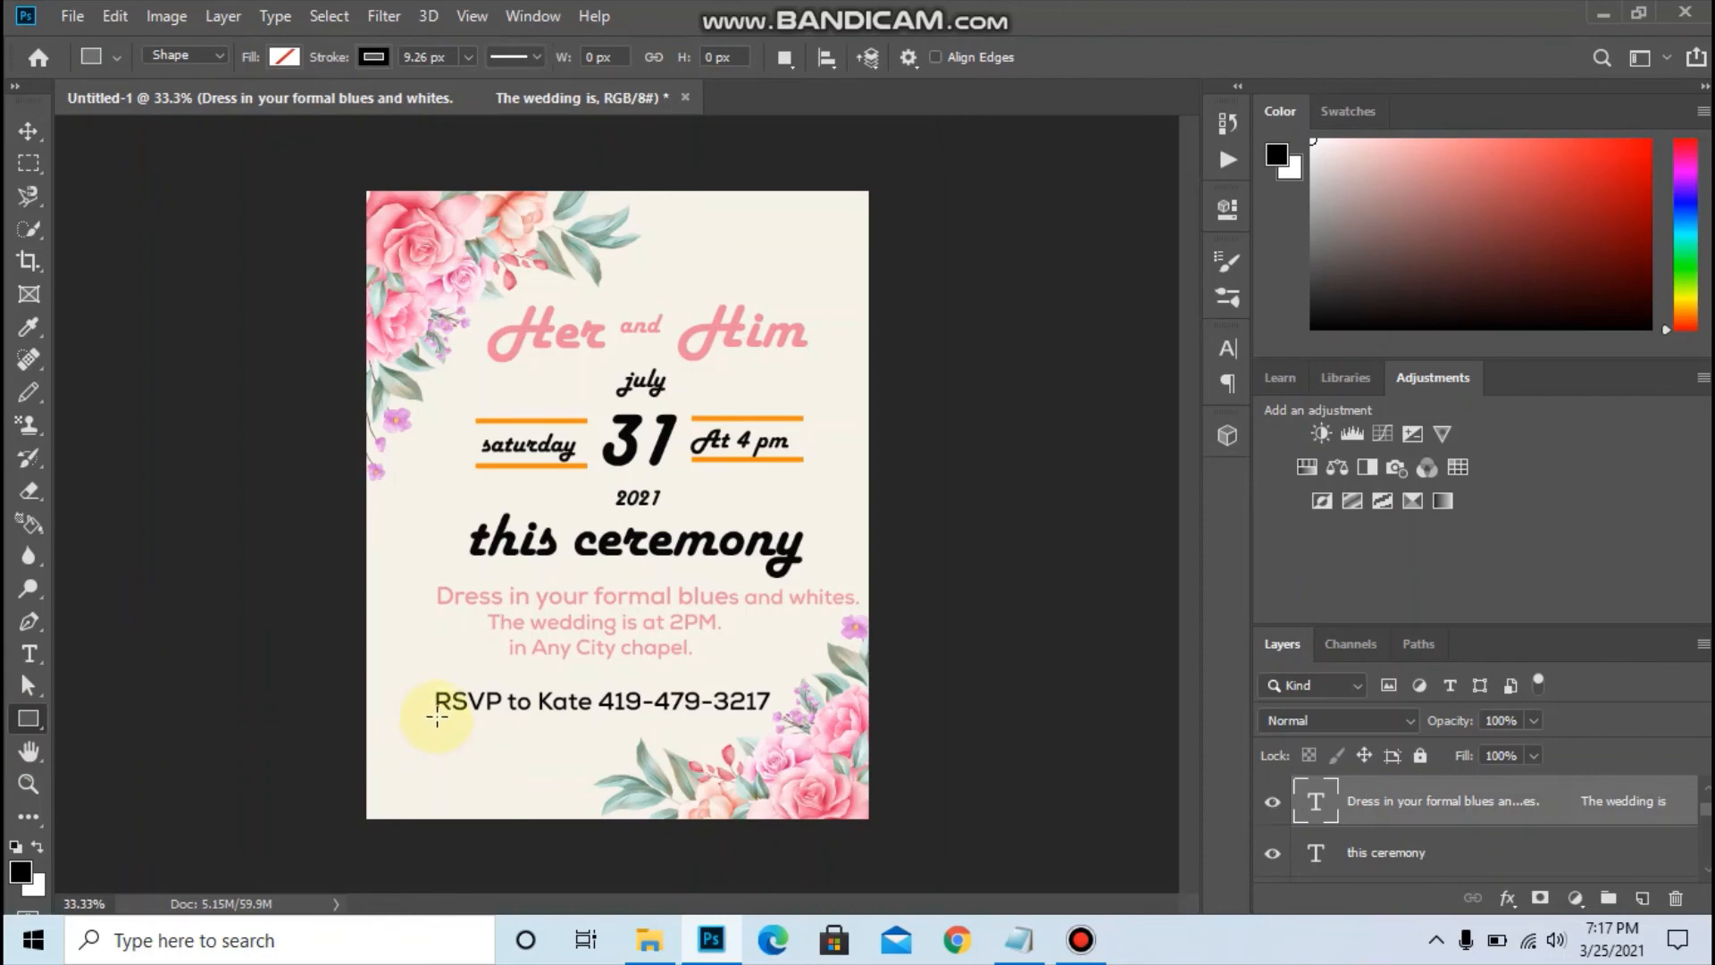
pyautogui.moveTo(437, 718); pyautogui.dragTo(763, 714)
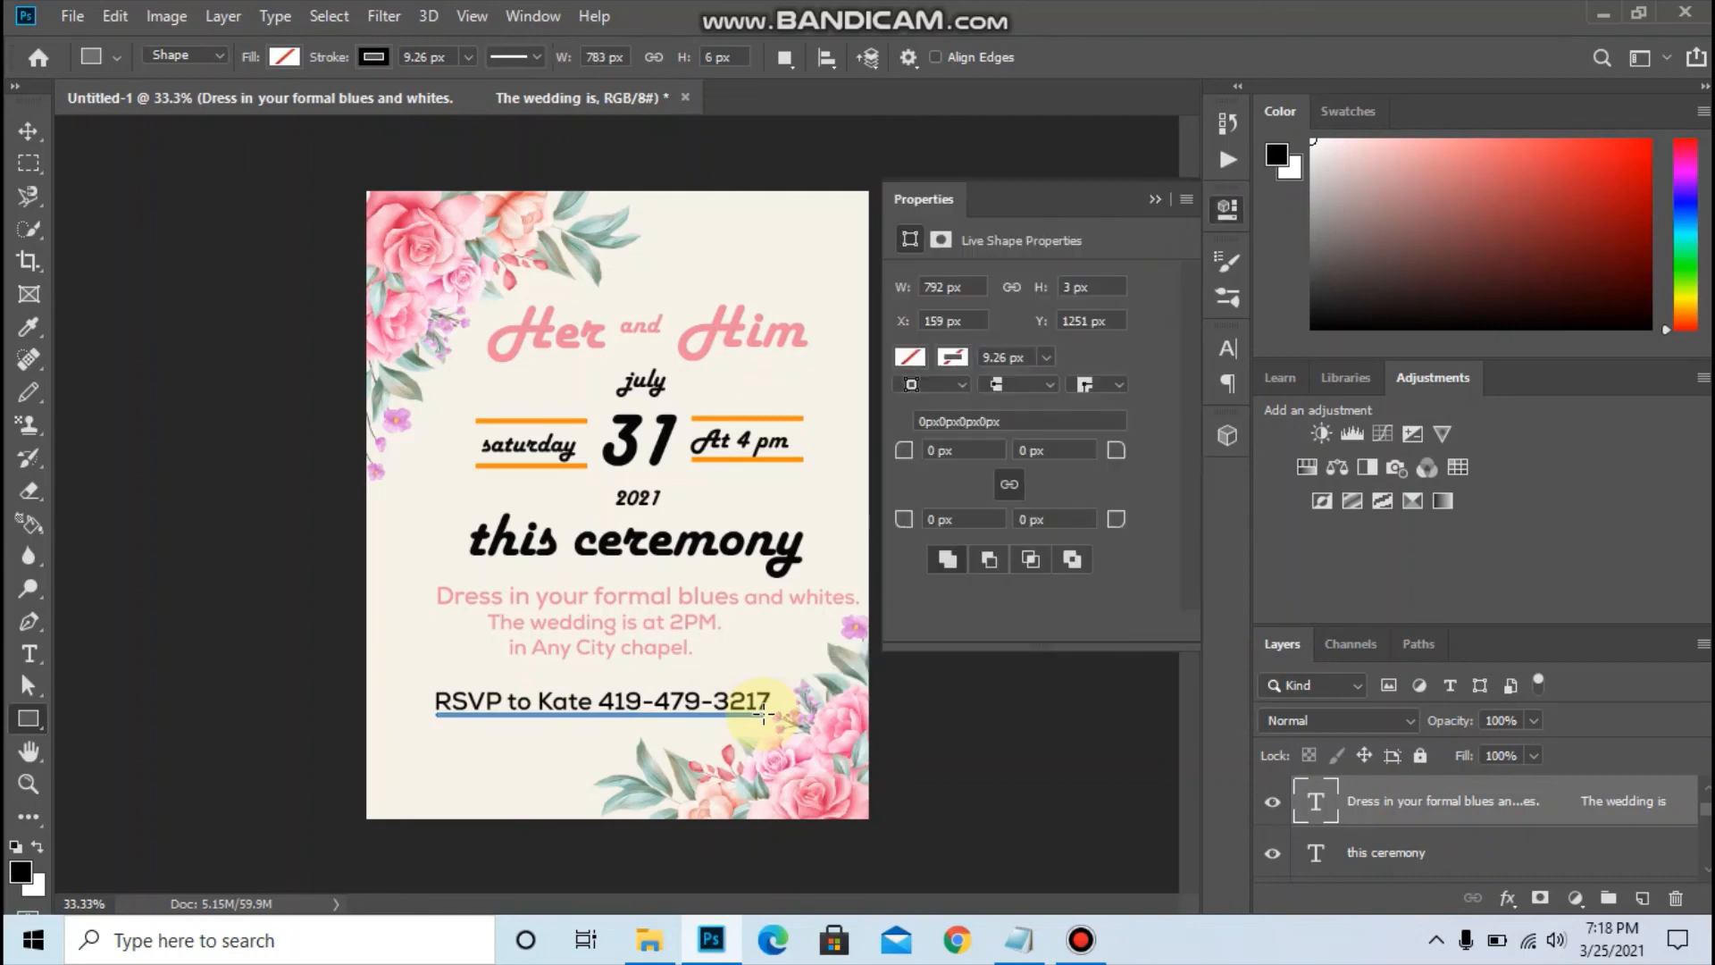
pyautogui.click(952, 357)
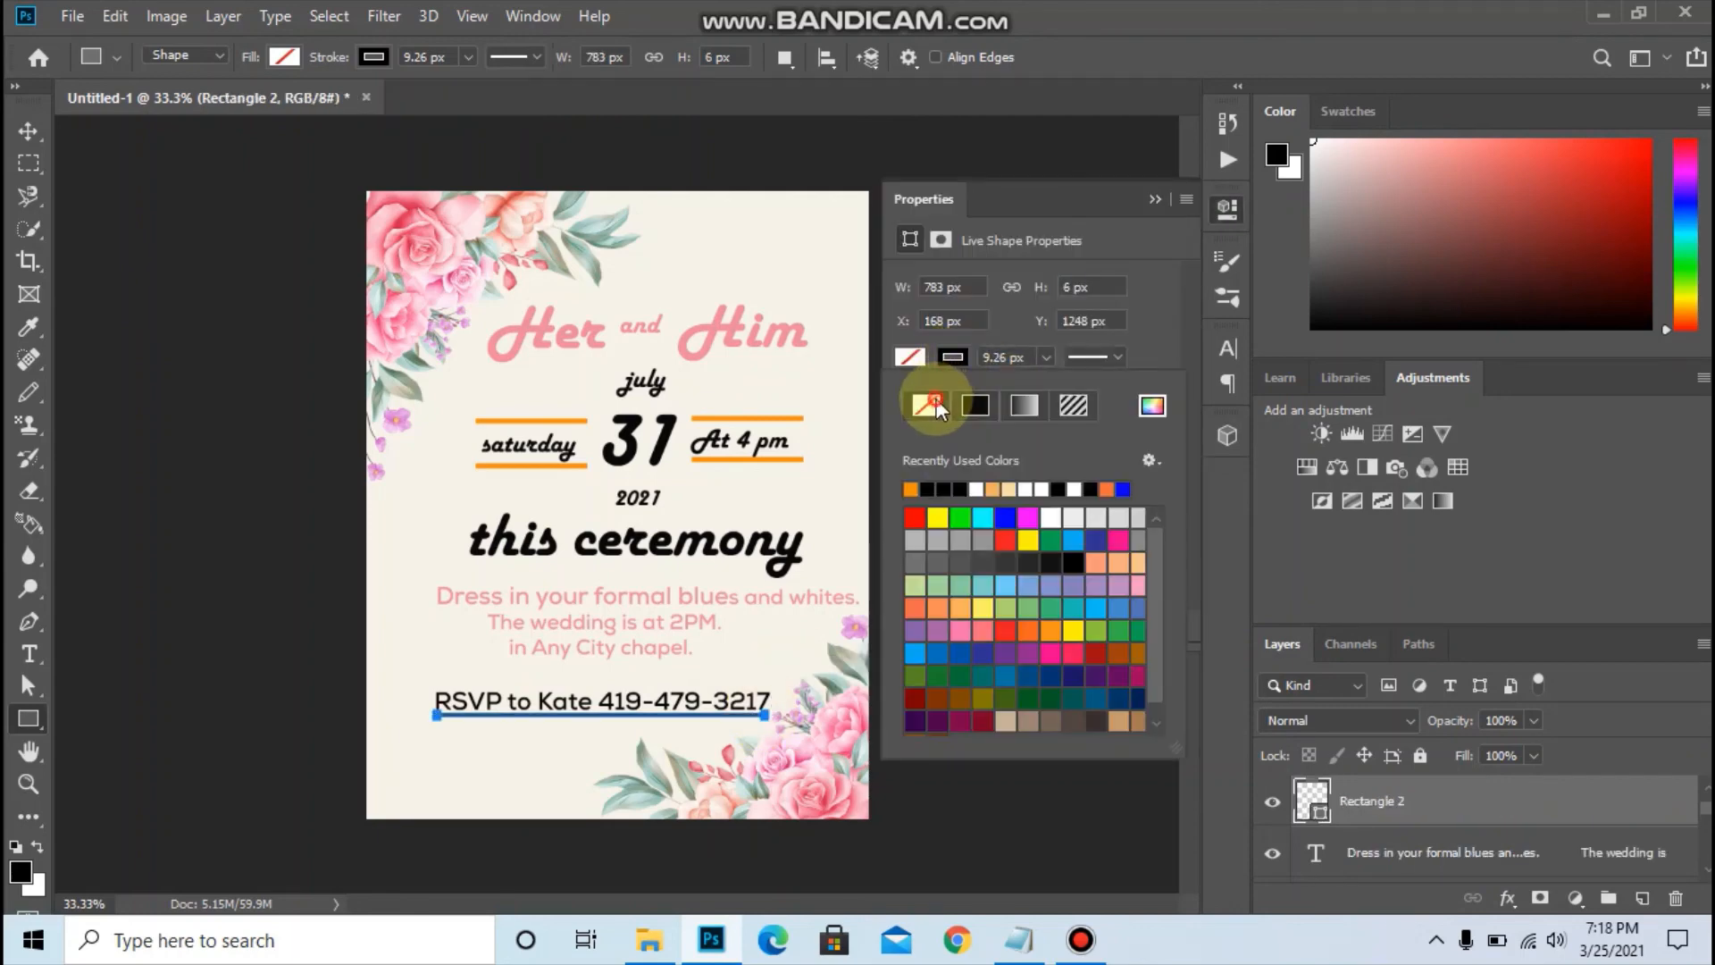
pyautogui.click(913, 396)
# Step: Fill the new RSVP underline with the recently used orange and return to the Move tool
pyautogui.click(911, 358)
pyautogui.click(911, 358)
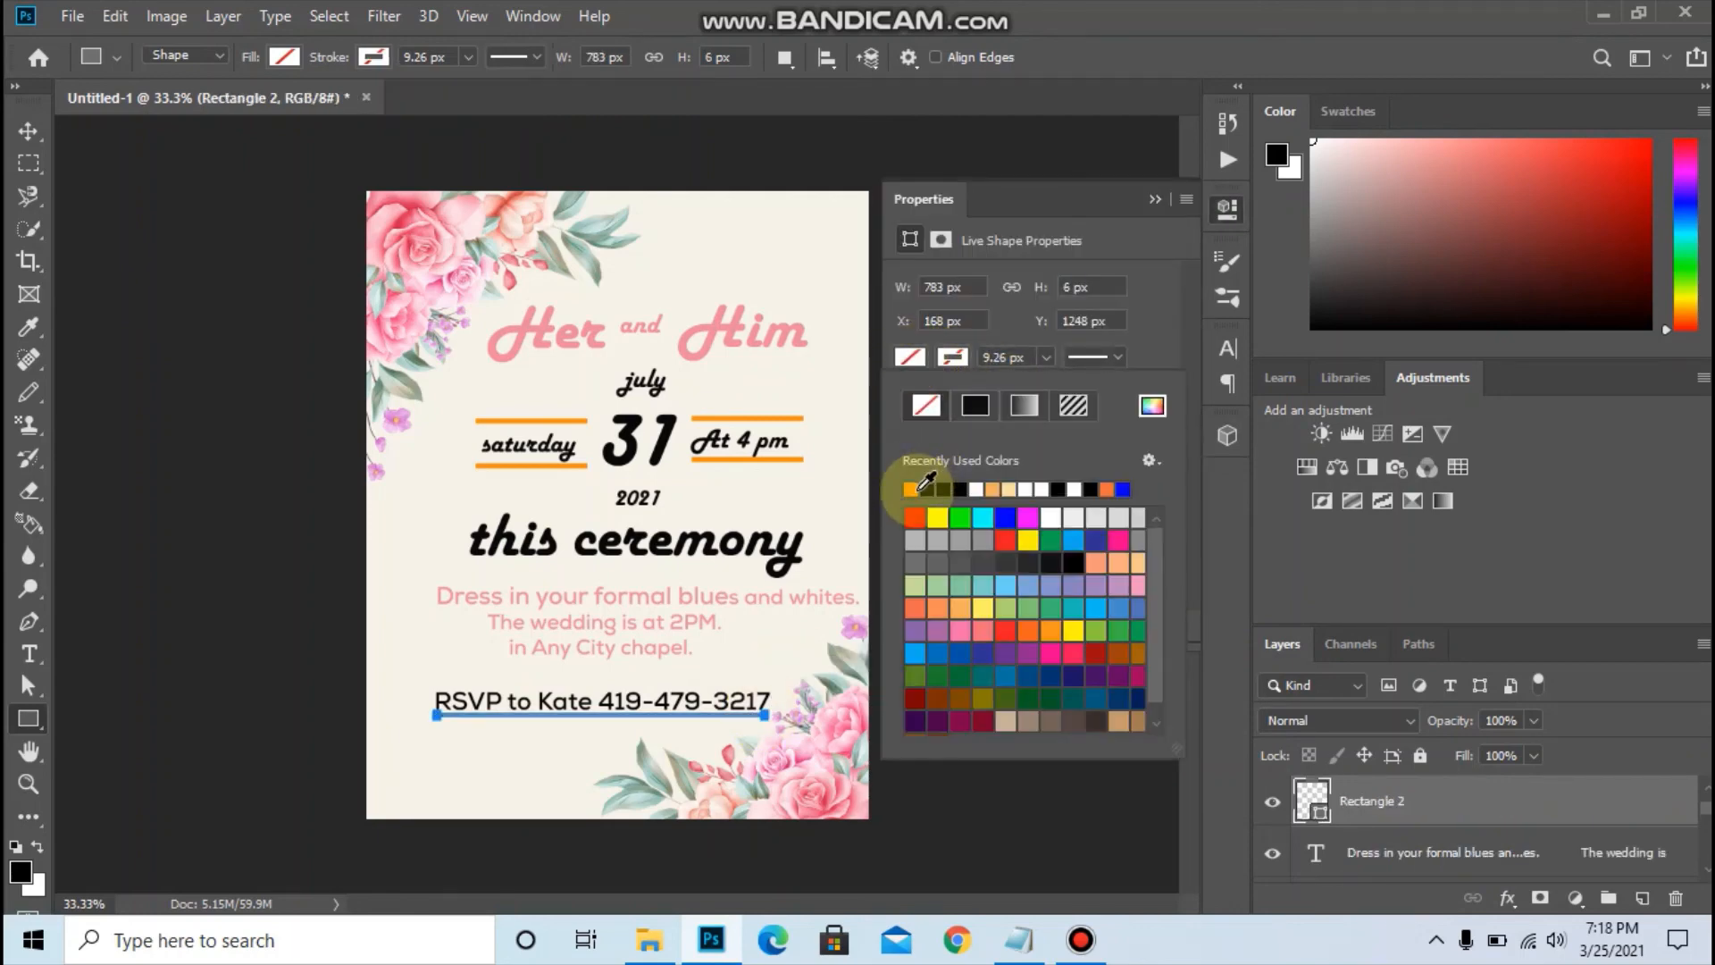
pyautogui.click(909, 489)
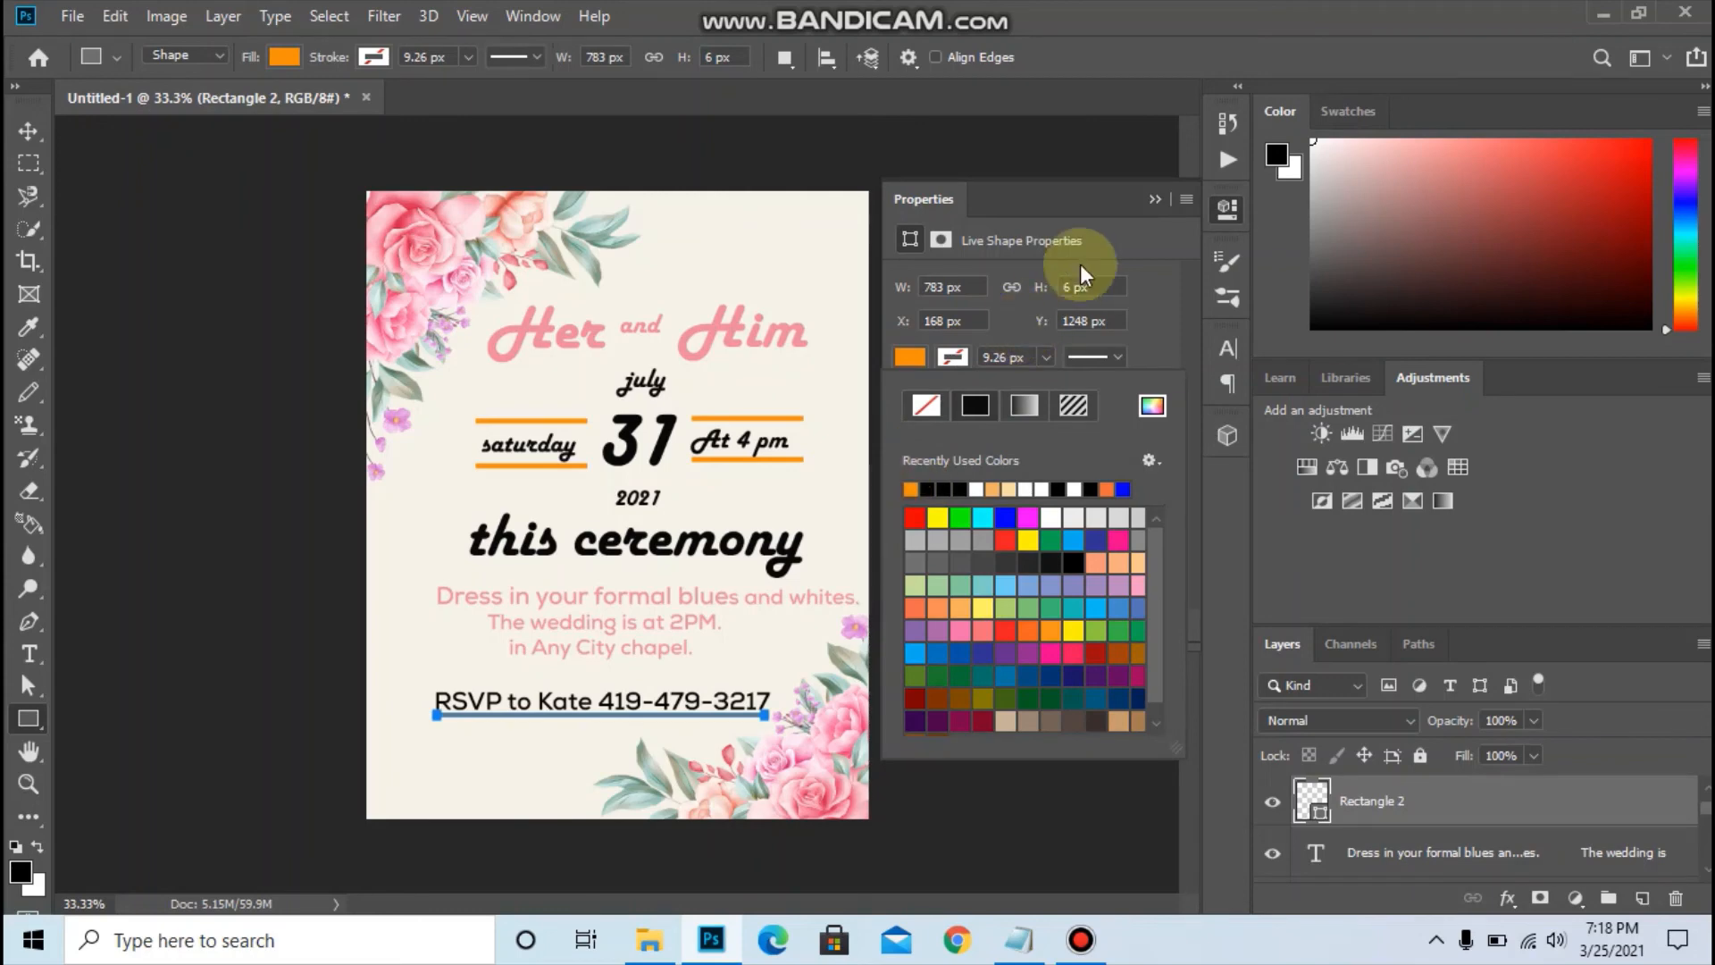
pyautogui.click(1152, 198)
pyautogui.click(1152, 198)
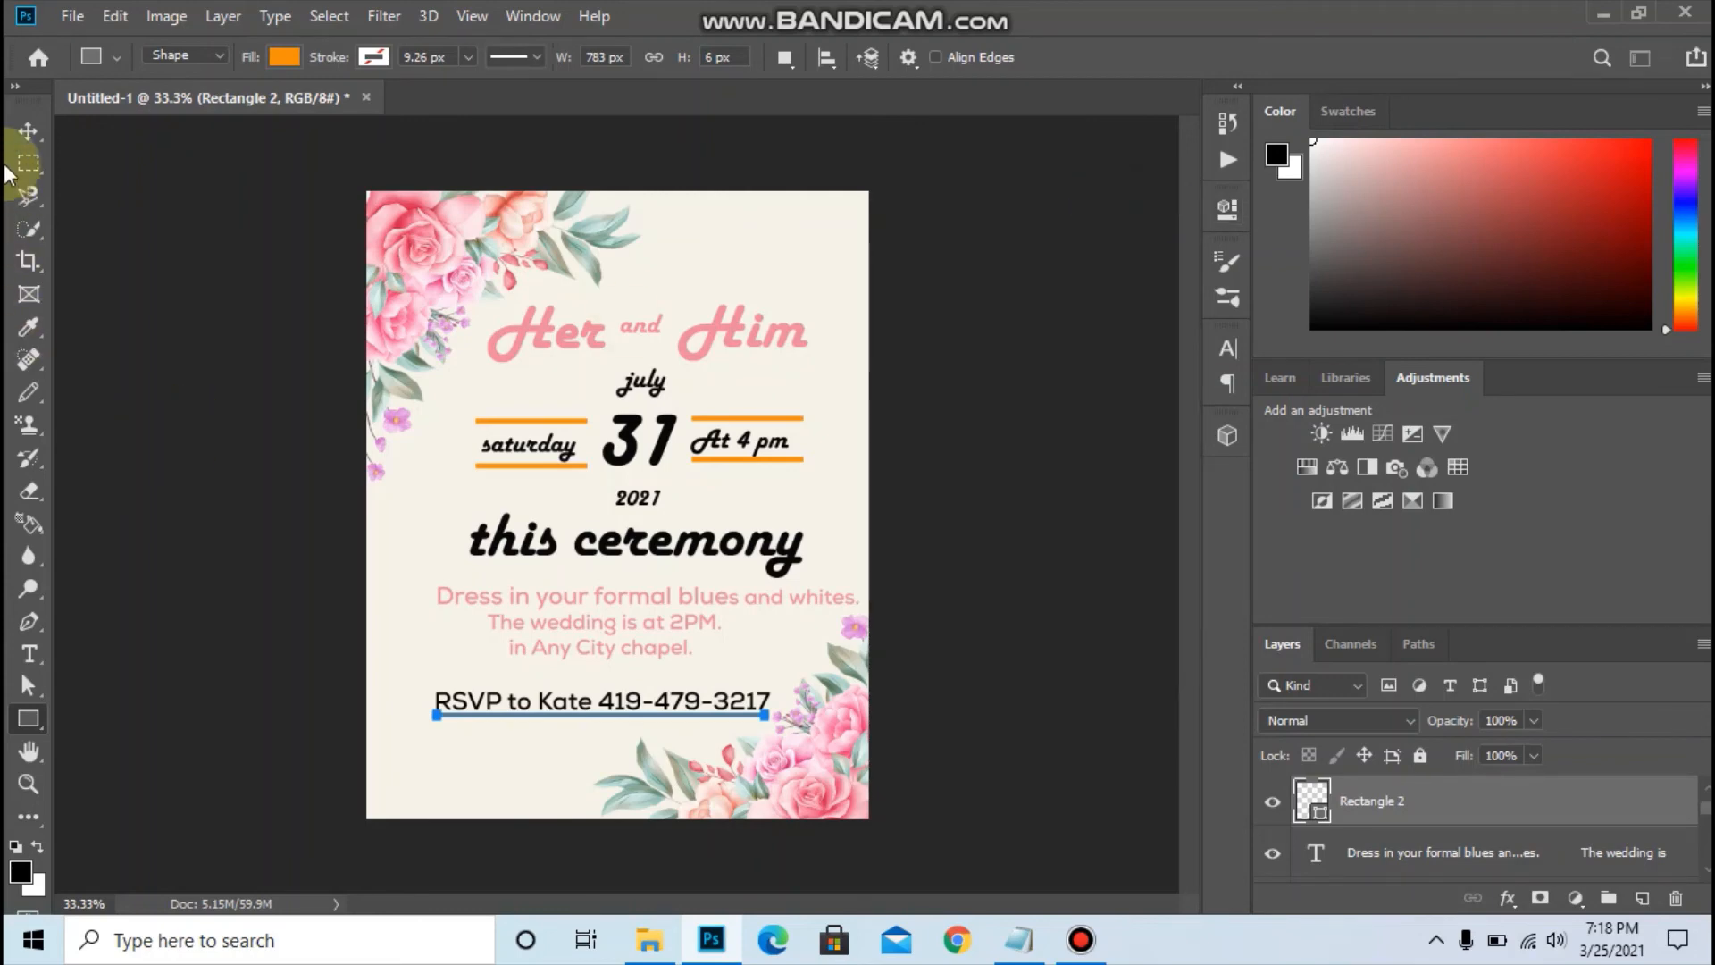
pyautogui.click(21, 139)
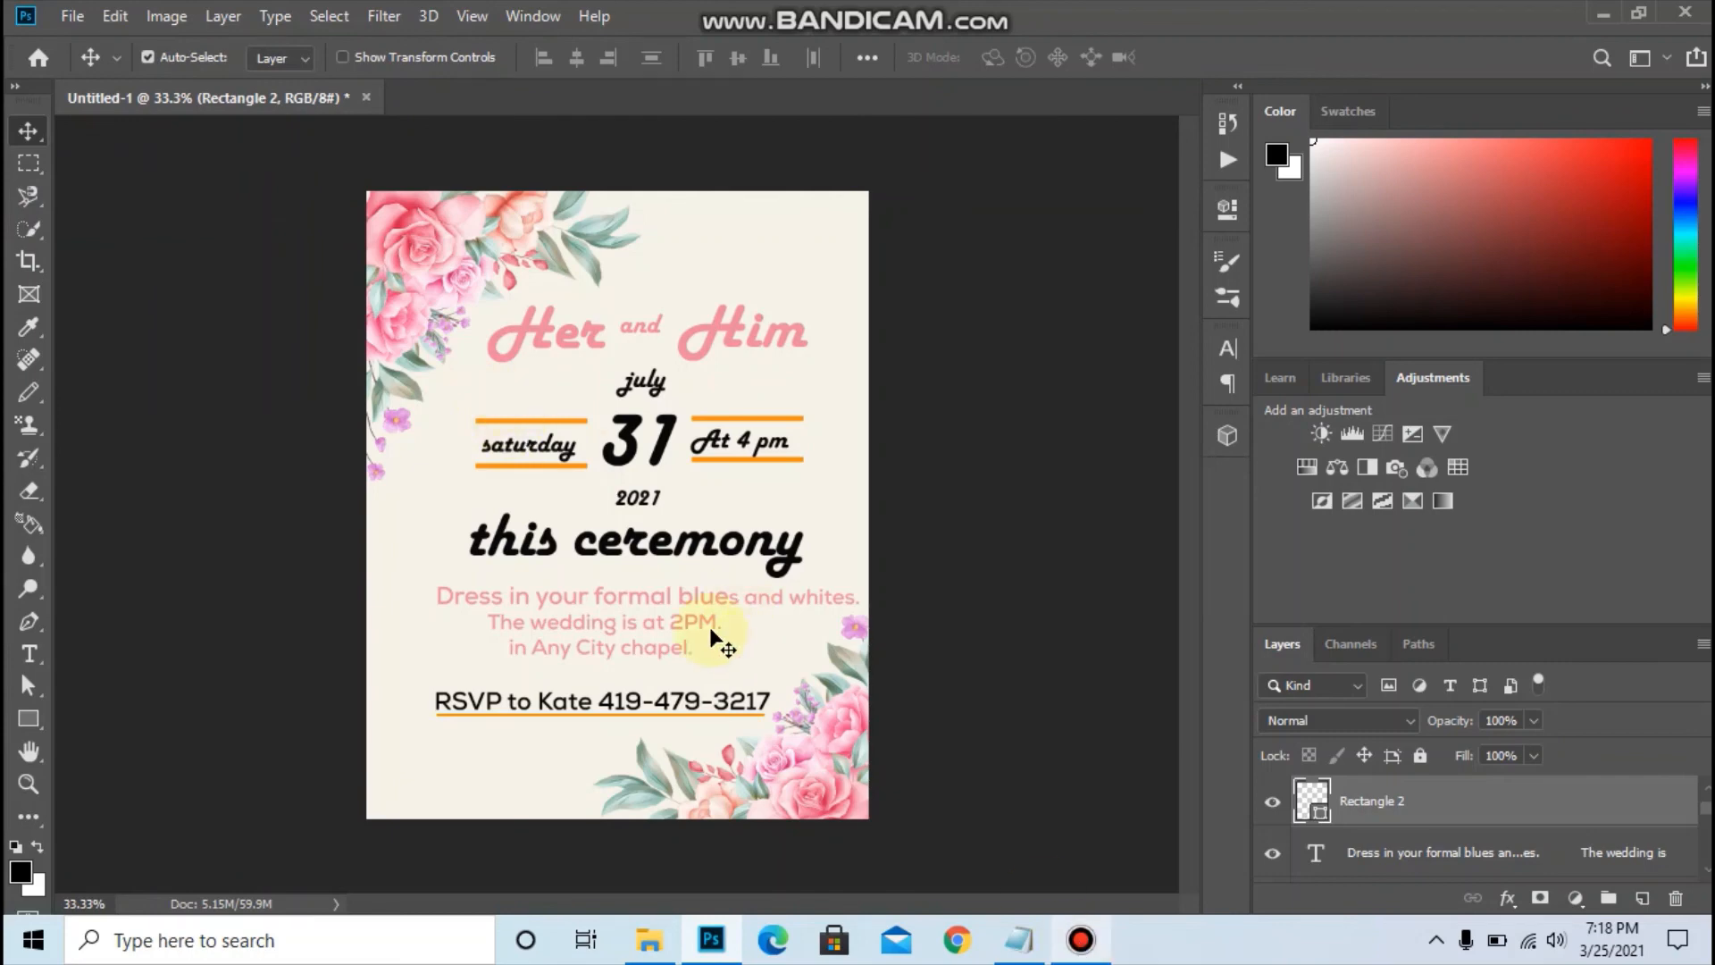
# Step: Start saving the document under a new name and choose the wedding card folder inside the Desktop's youtube folder
pyautogui.click(69, 21)
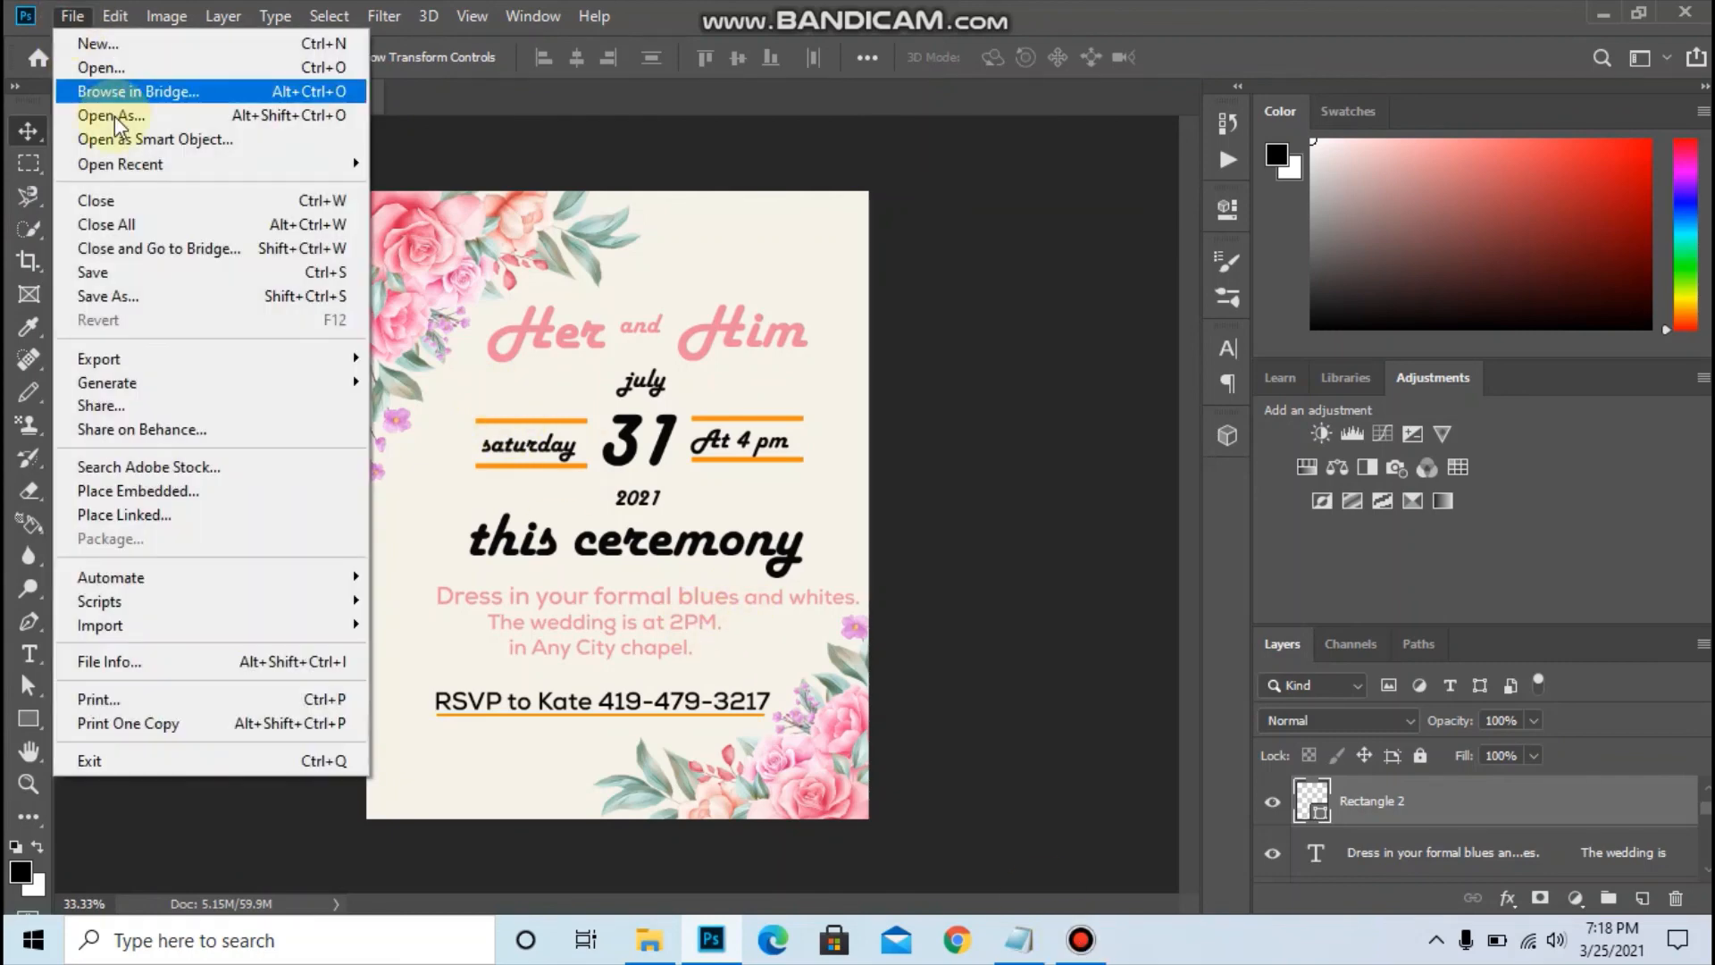
pyautogui.click(158, 286)
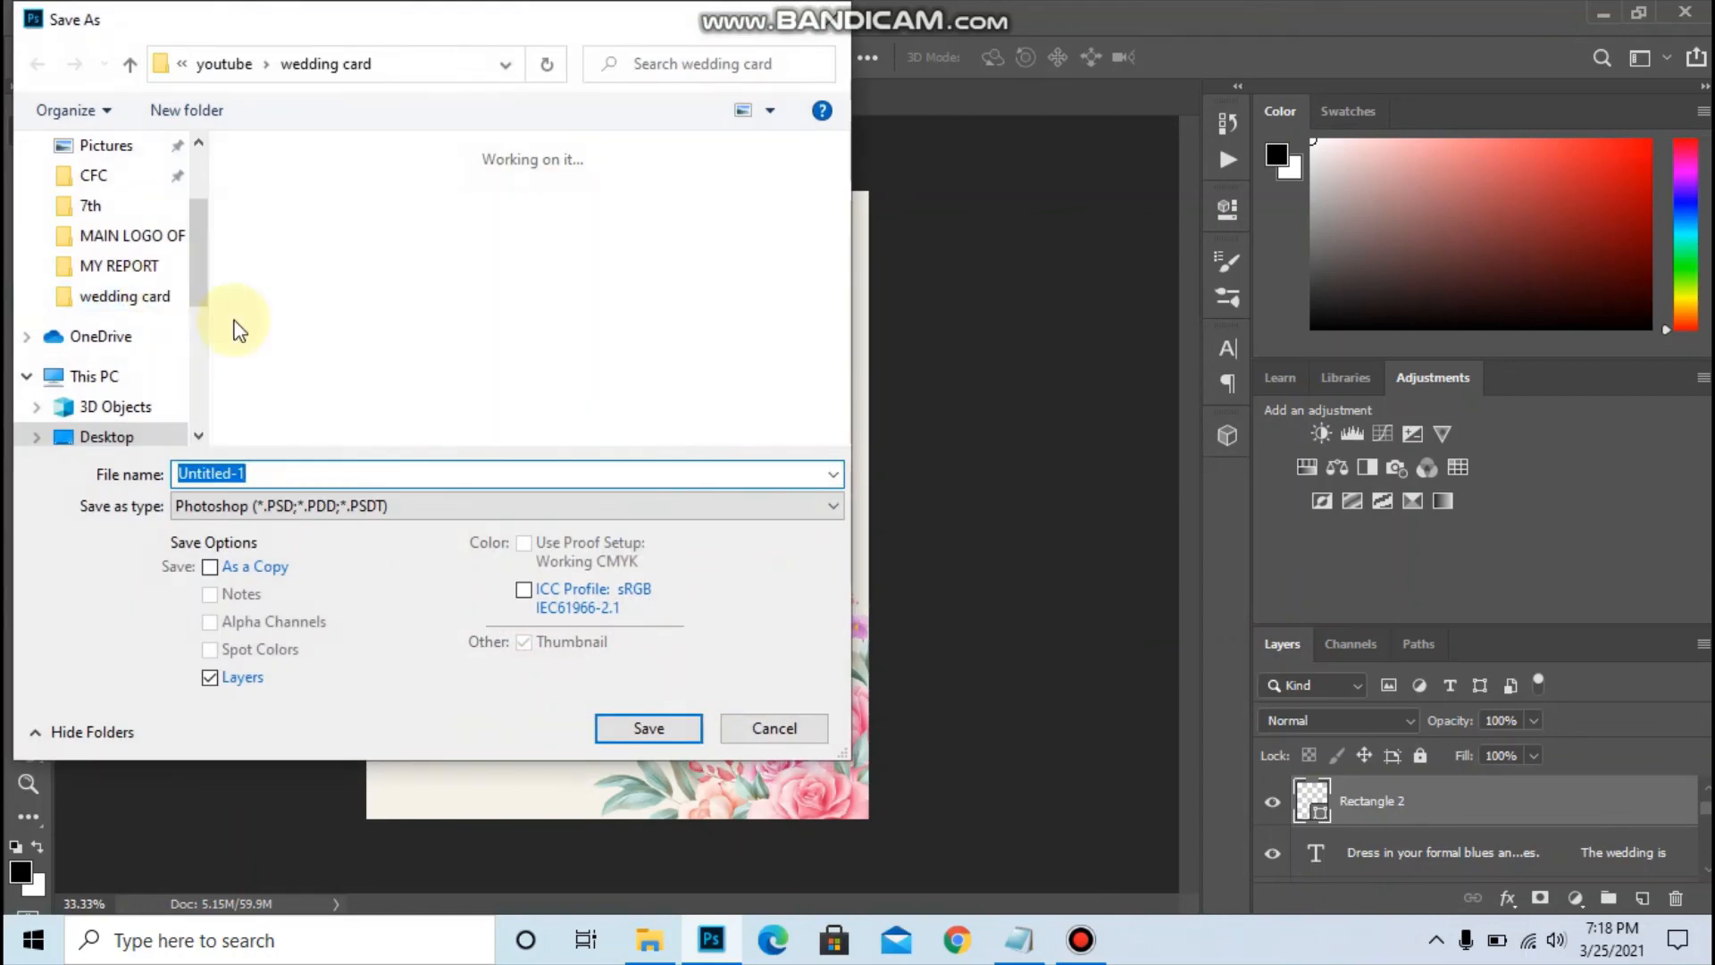
pyautogui.scroll(1, 125, 210)
pyautogui.scroll(1, 131, 219)
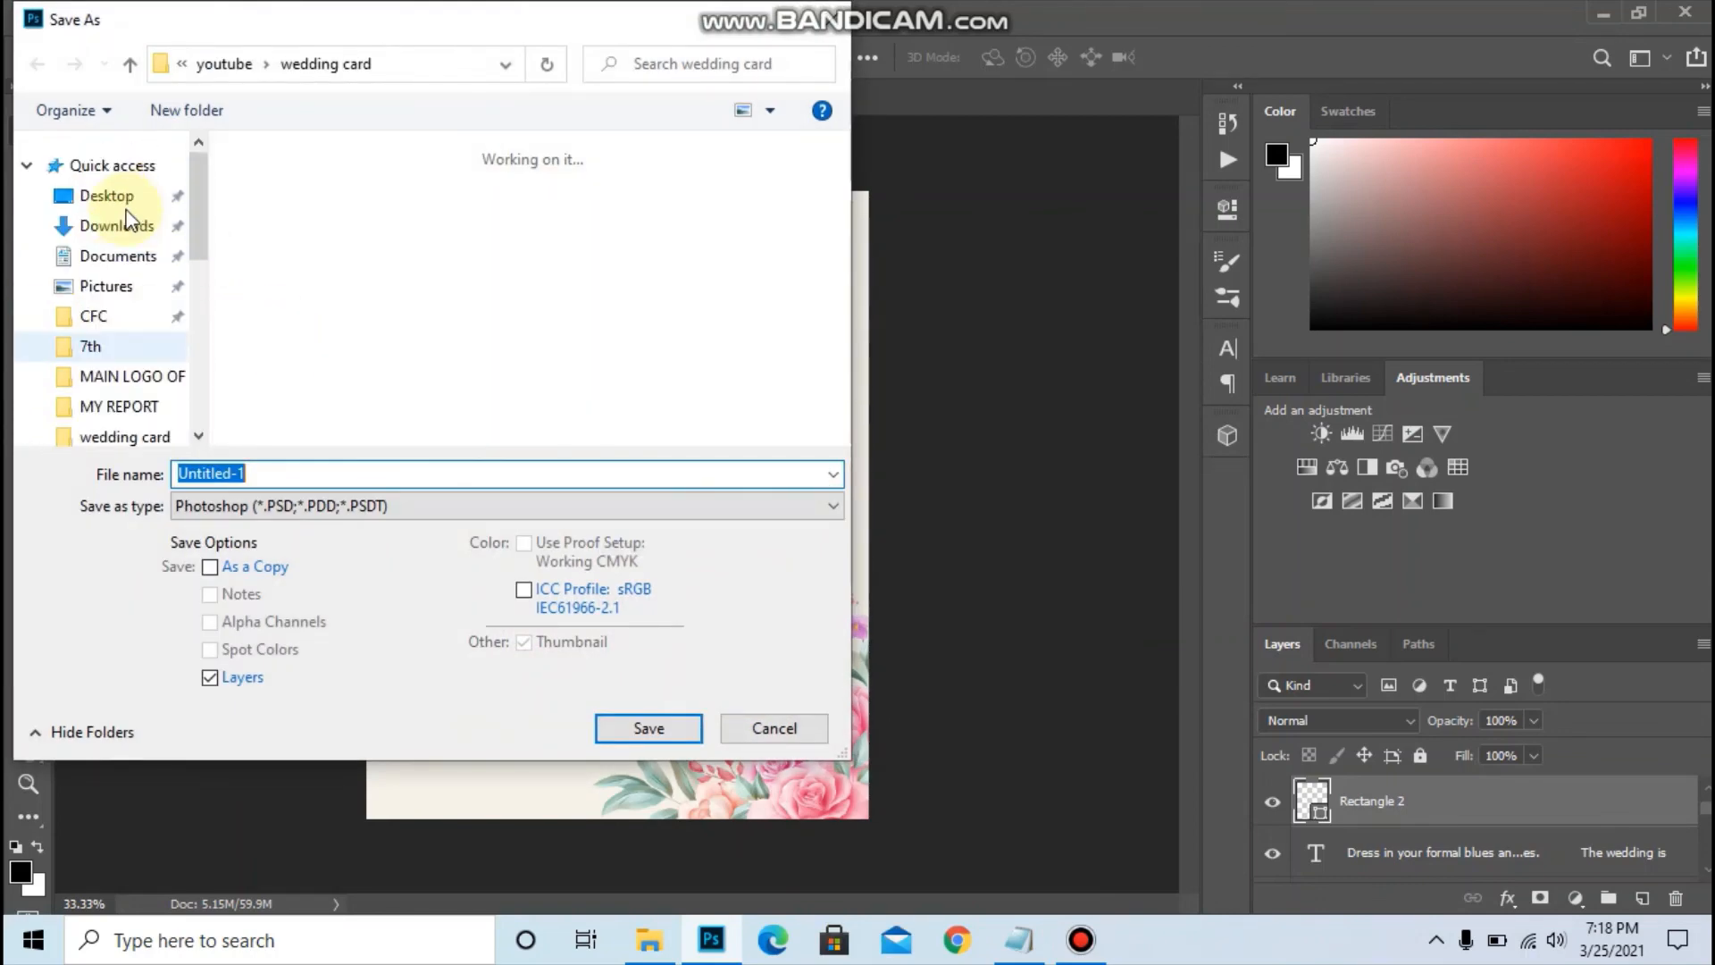
pyautogui.click(112, 196)
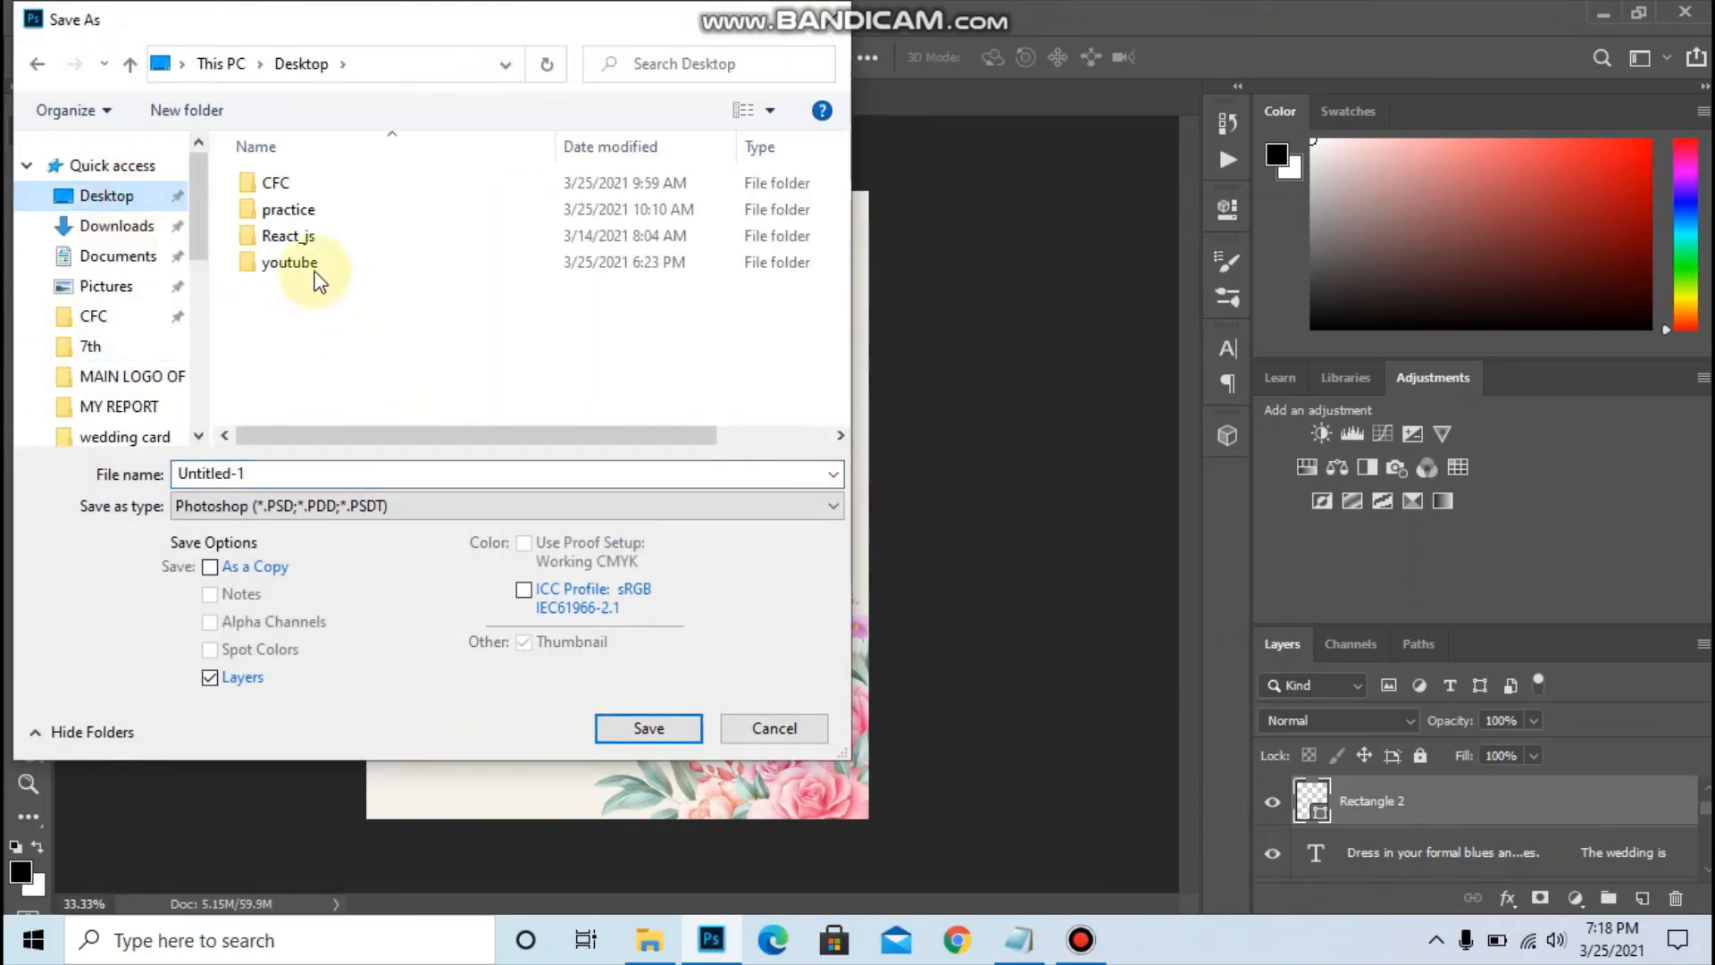
pyautogui.click(308, 265)
pyautogui.doubleClick(312, 268)
pyautogui.scroll(-1, 681, 366)
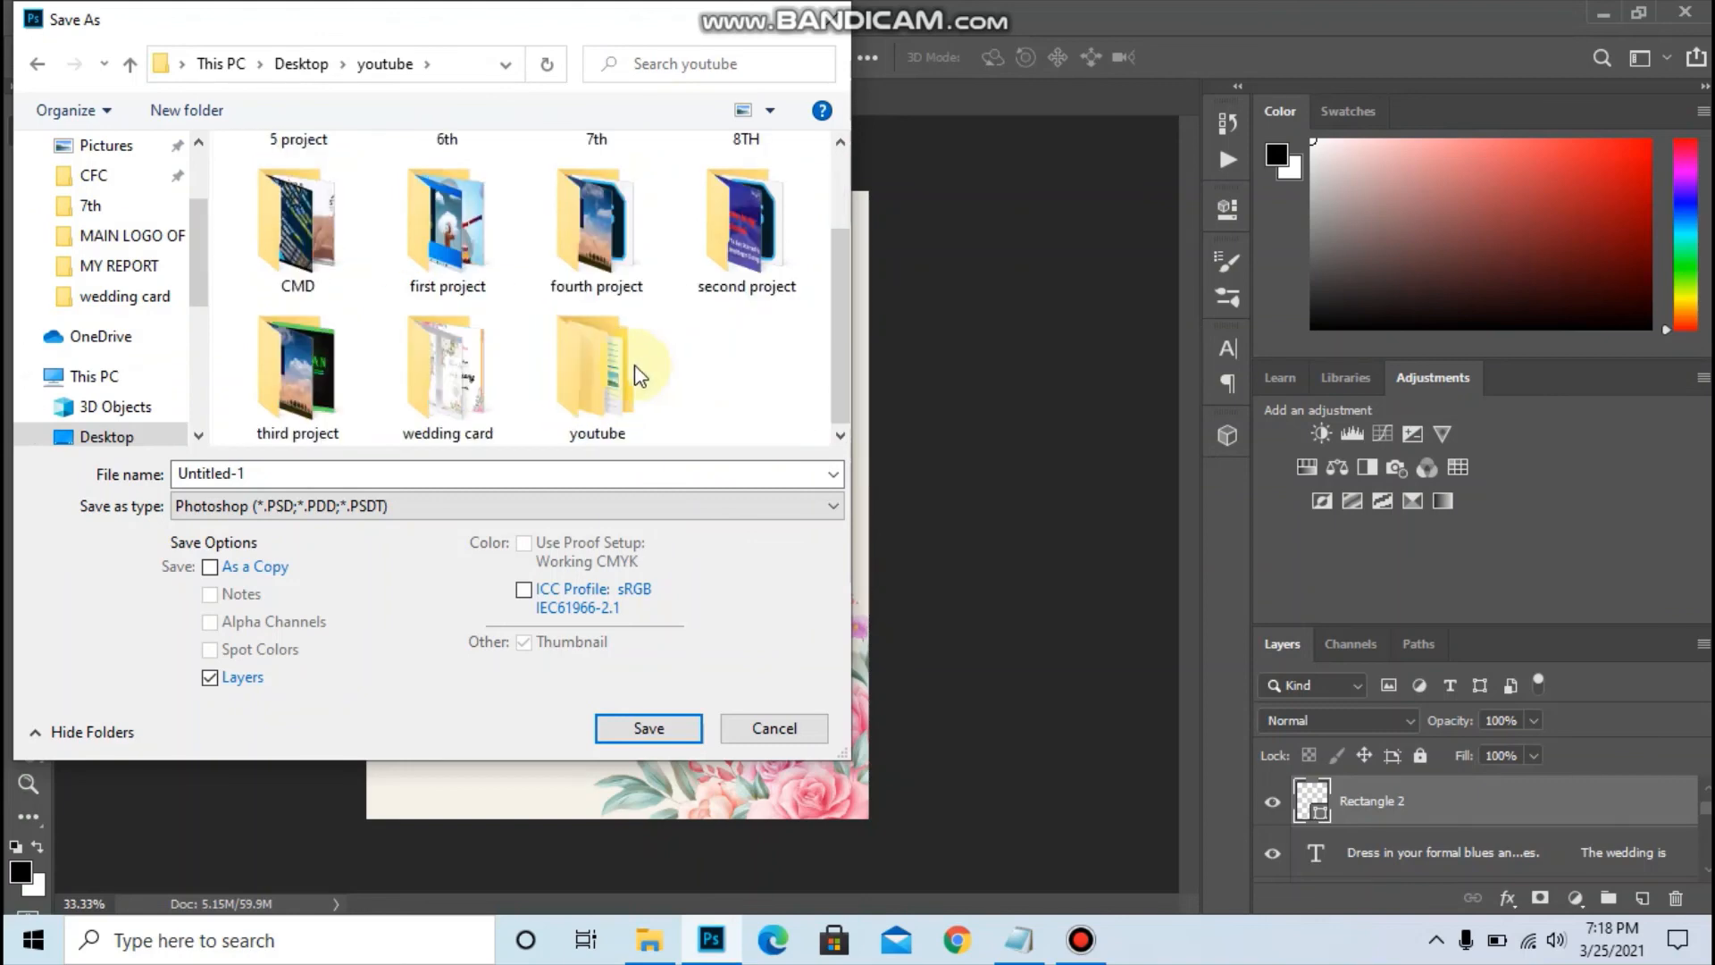
pyautogui.doubleClick(480, 375)
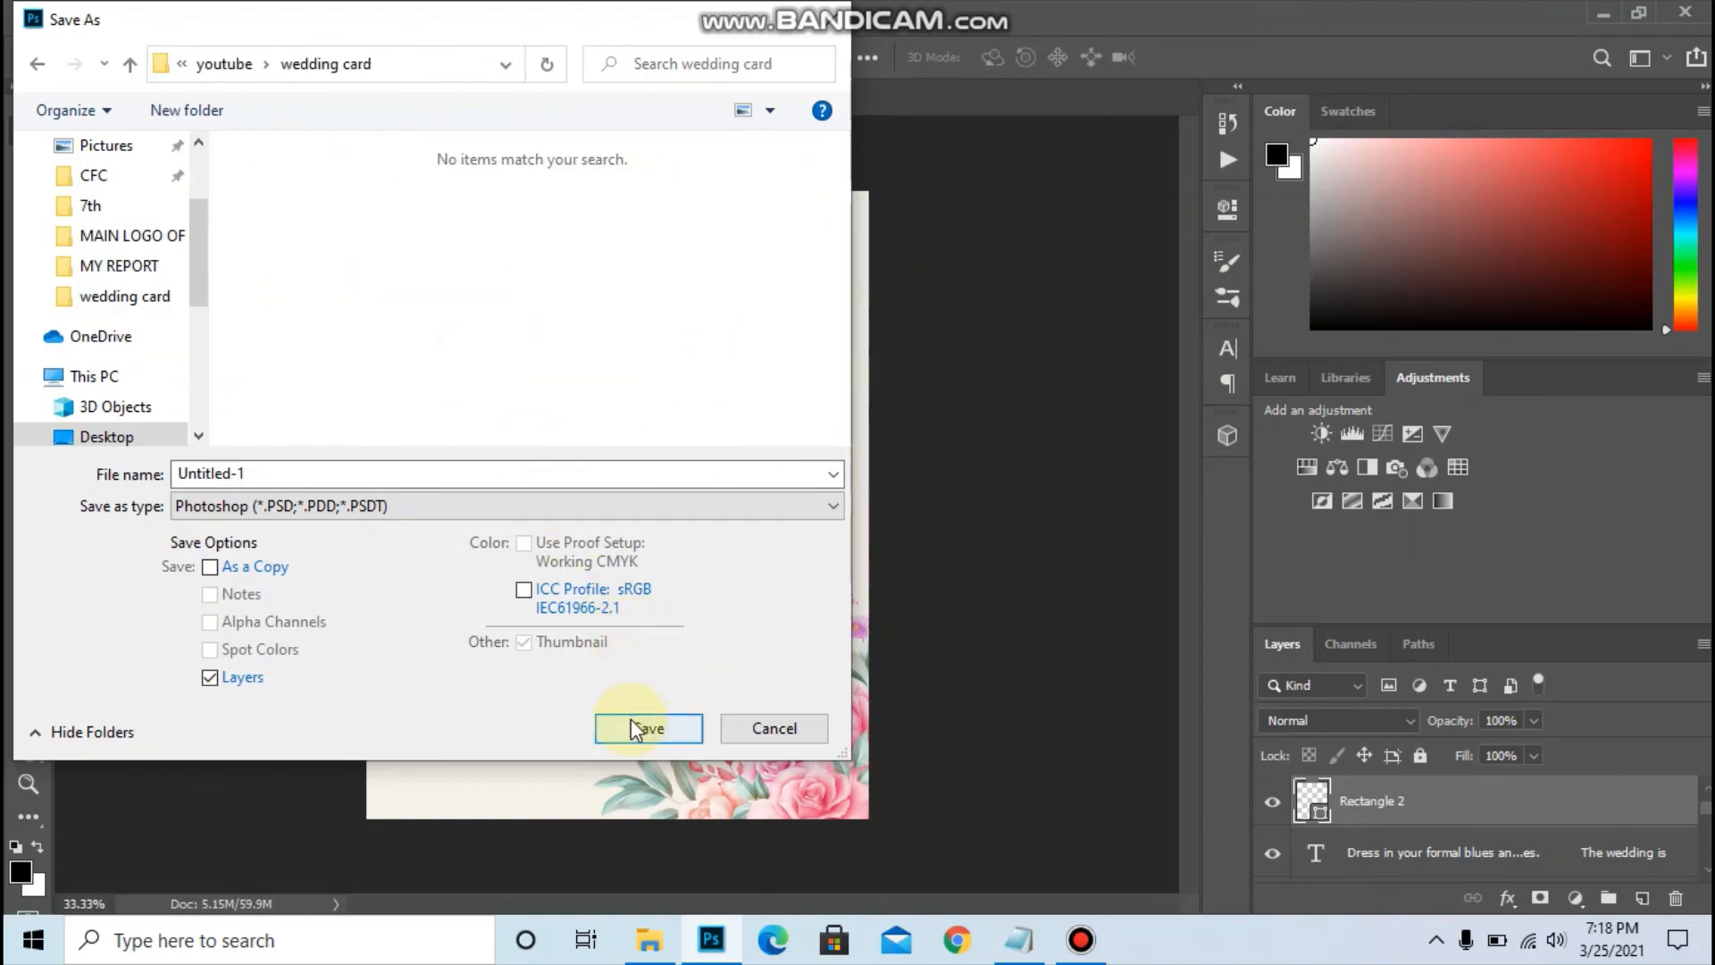
# Step: Name the file "final card", save it in Photoshop format with layers, and accept the format options
pyautogui.click(399, 475)
pyautogui.hotkey('ctrl', 'a')
pyautogui.press('BackSpace')
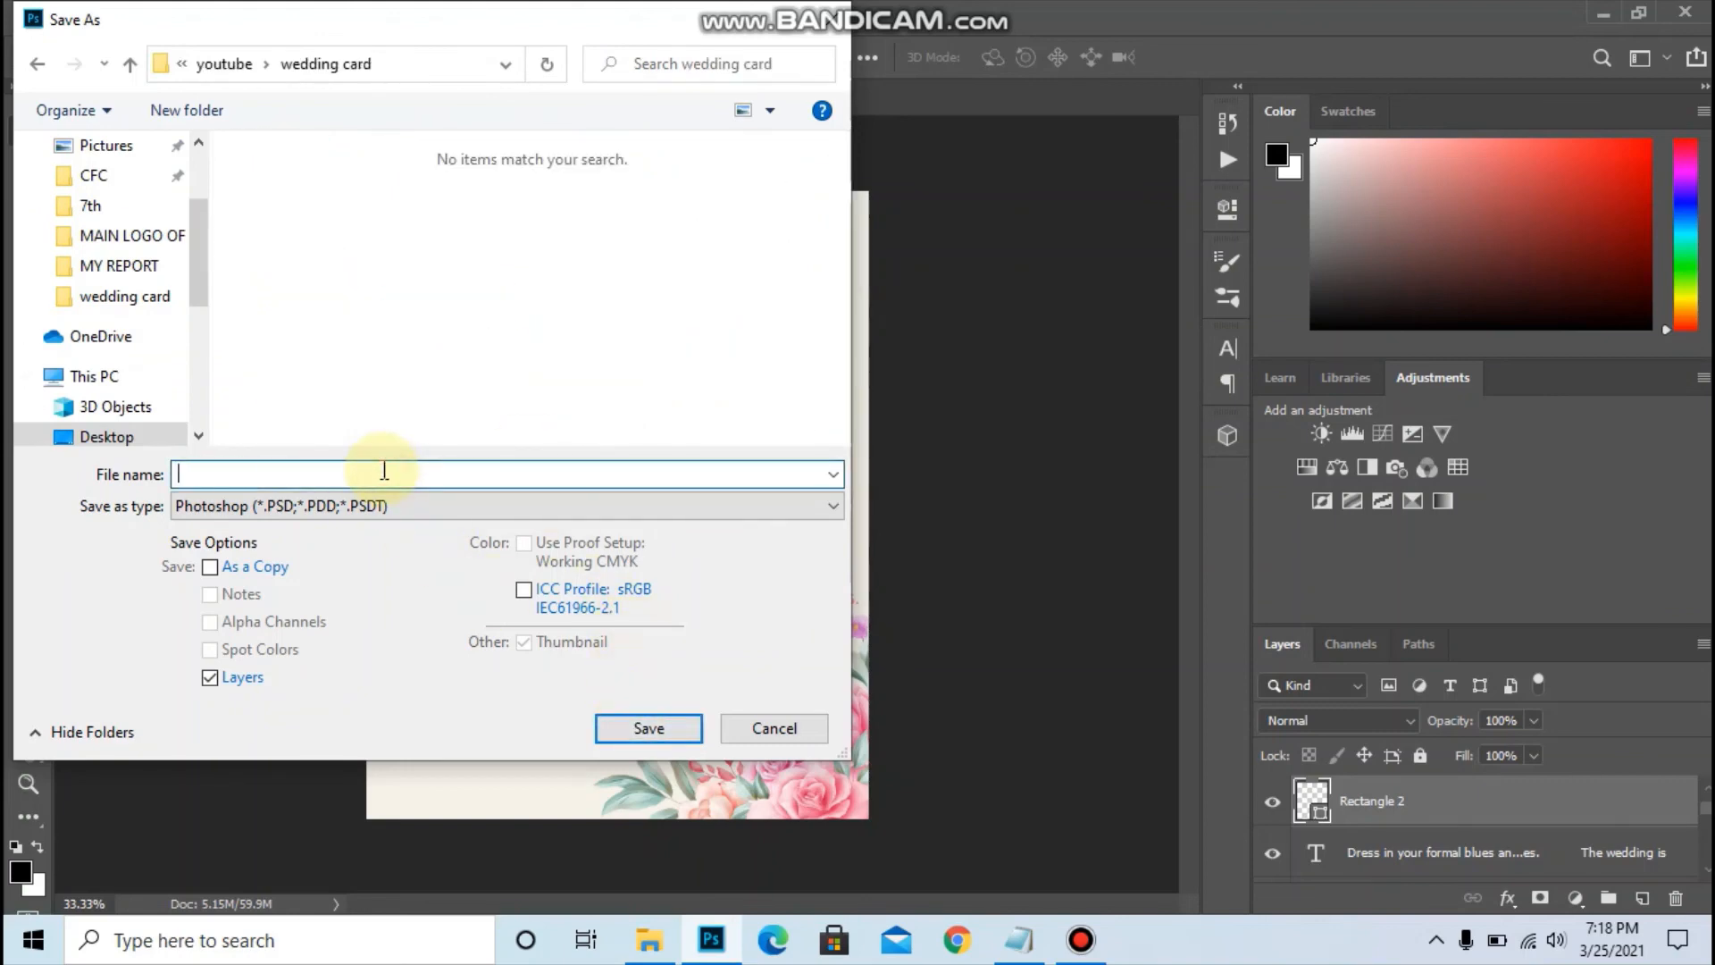
pyautogui.write('final card')
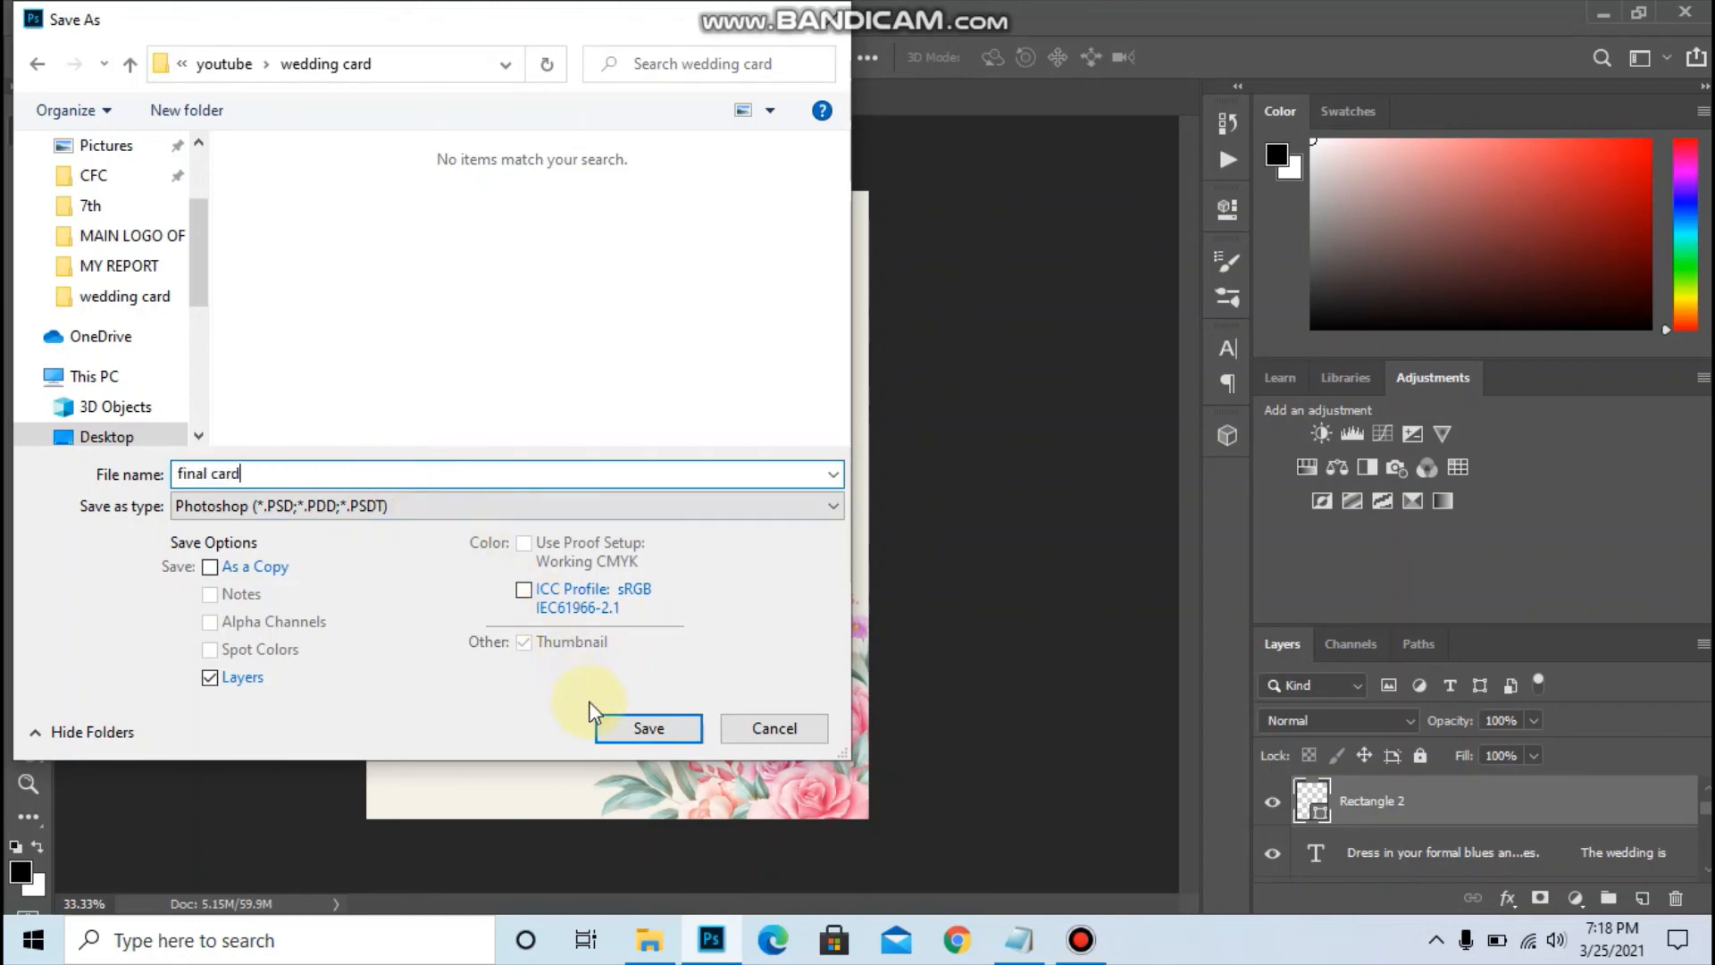
pyautogui.click(612, 723)
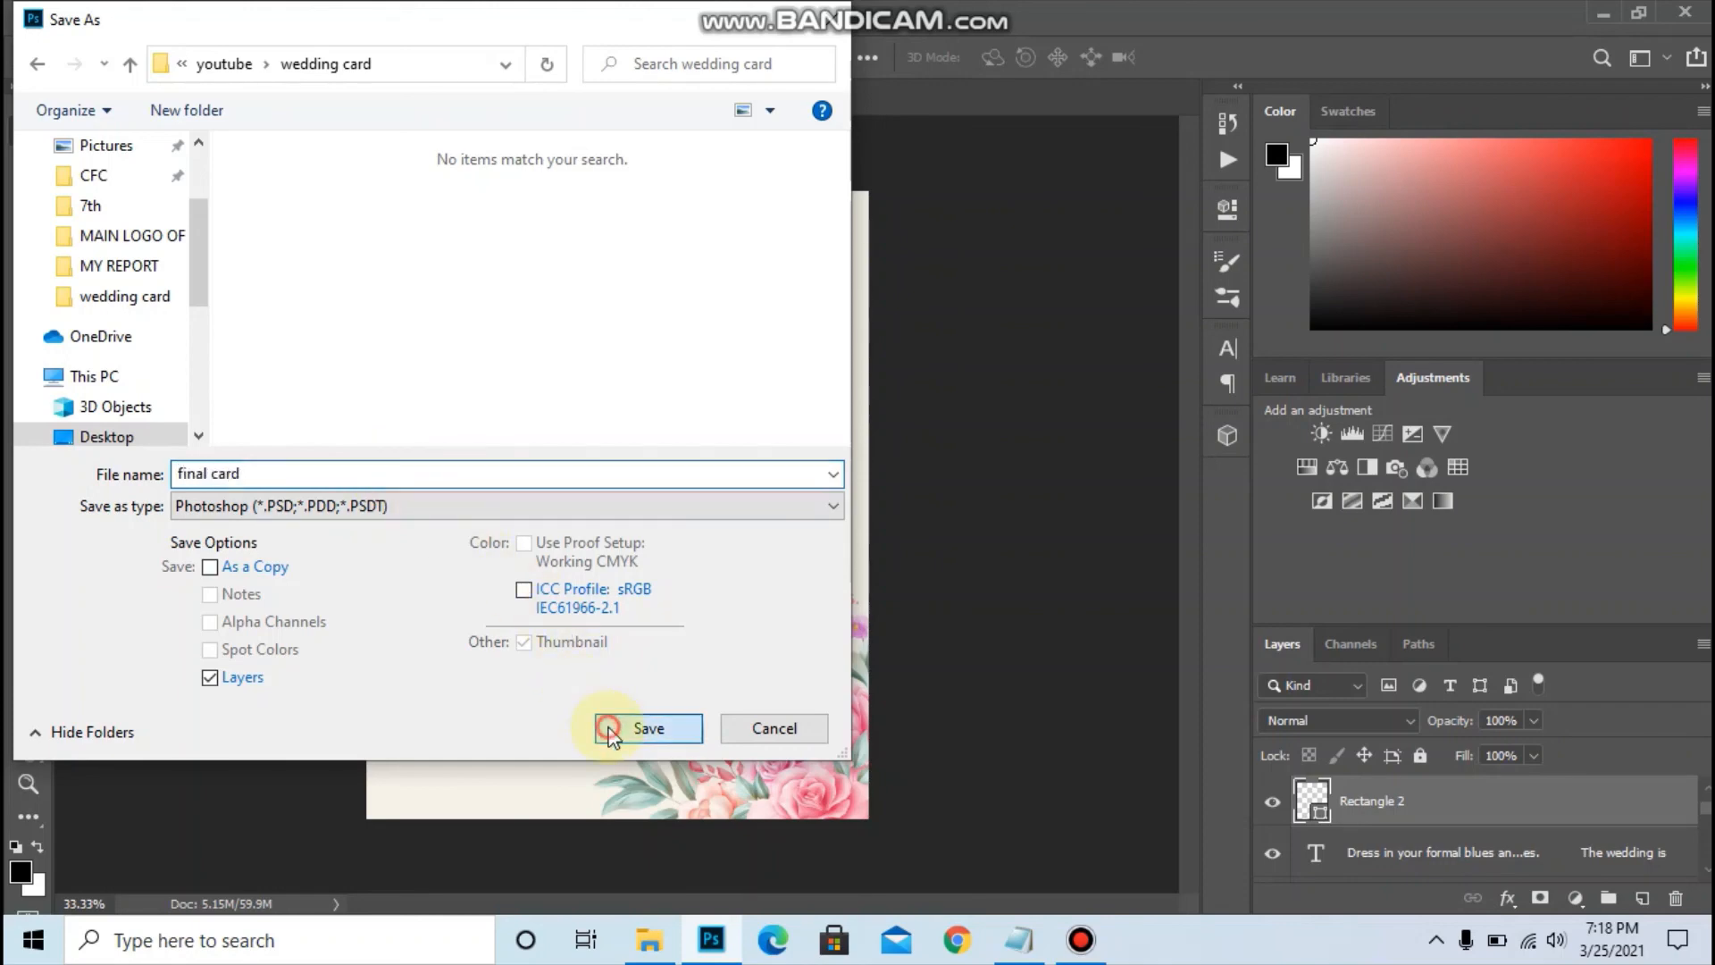
pyautogui.click(1131, 248)
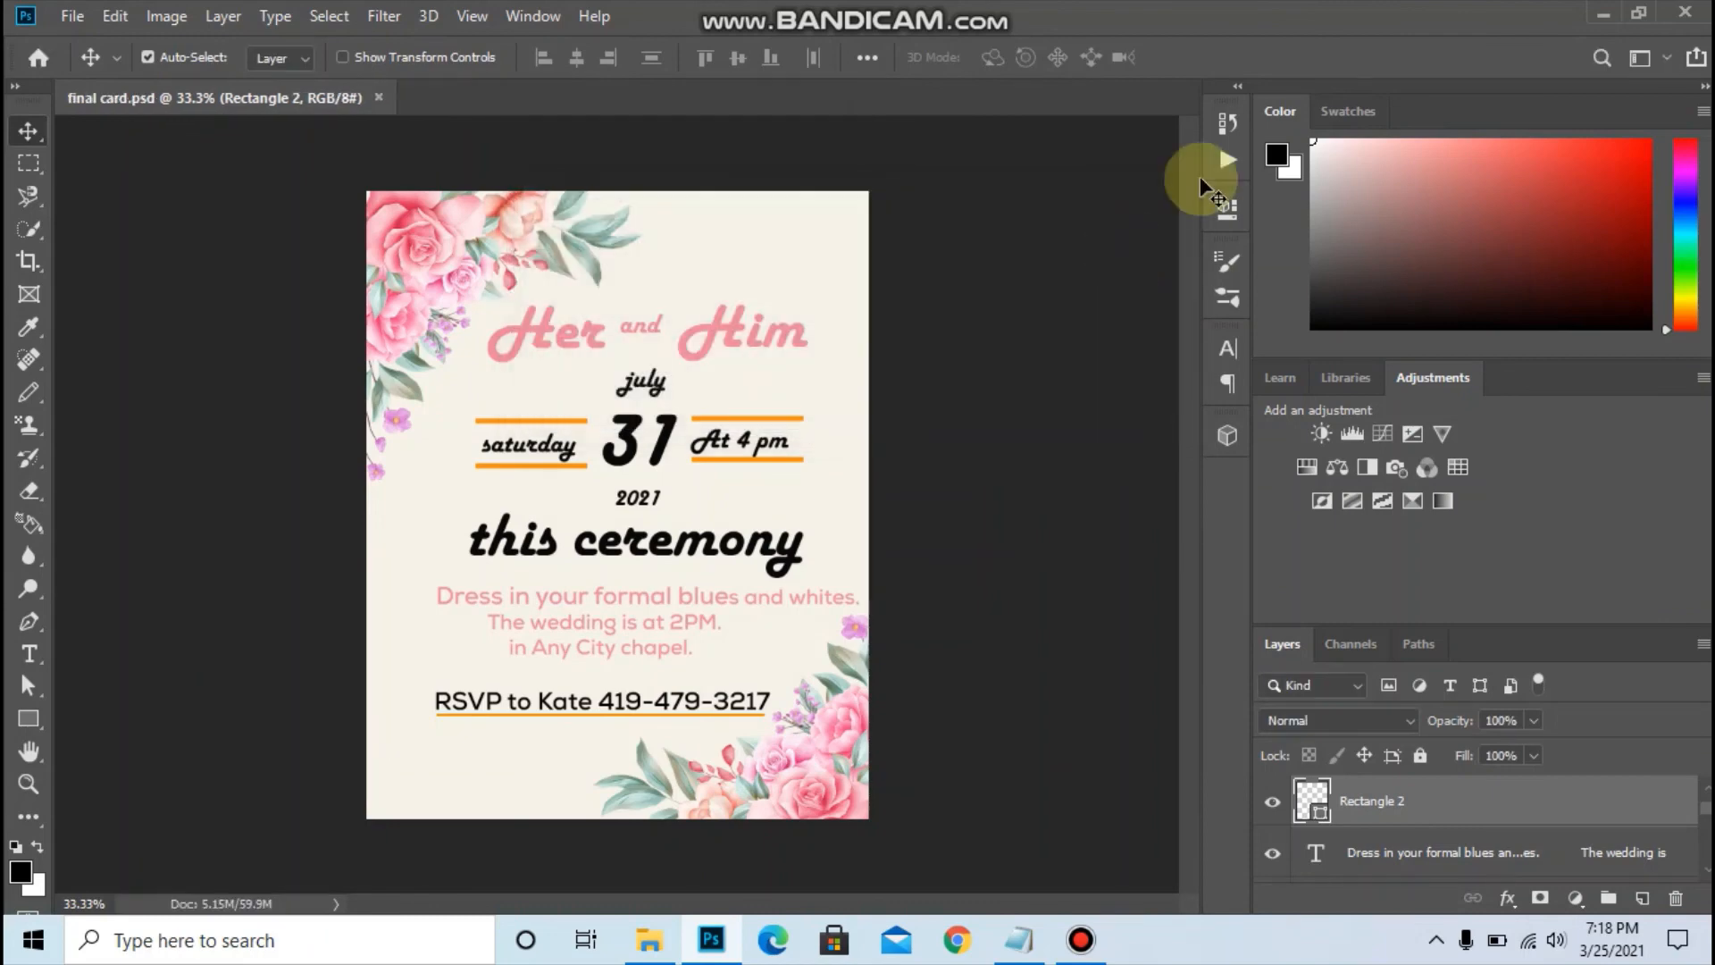
# Step: Minimize Photoshop, close the Notepad document without saving, and close the wedding card folder window
pyautogui.click(1595, 11)
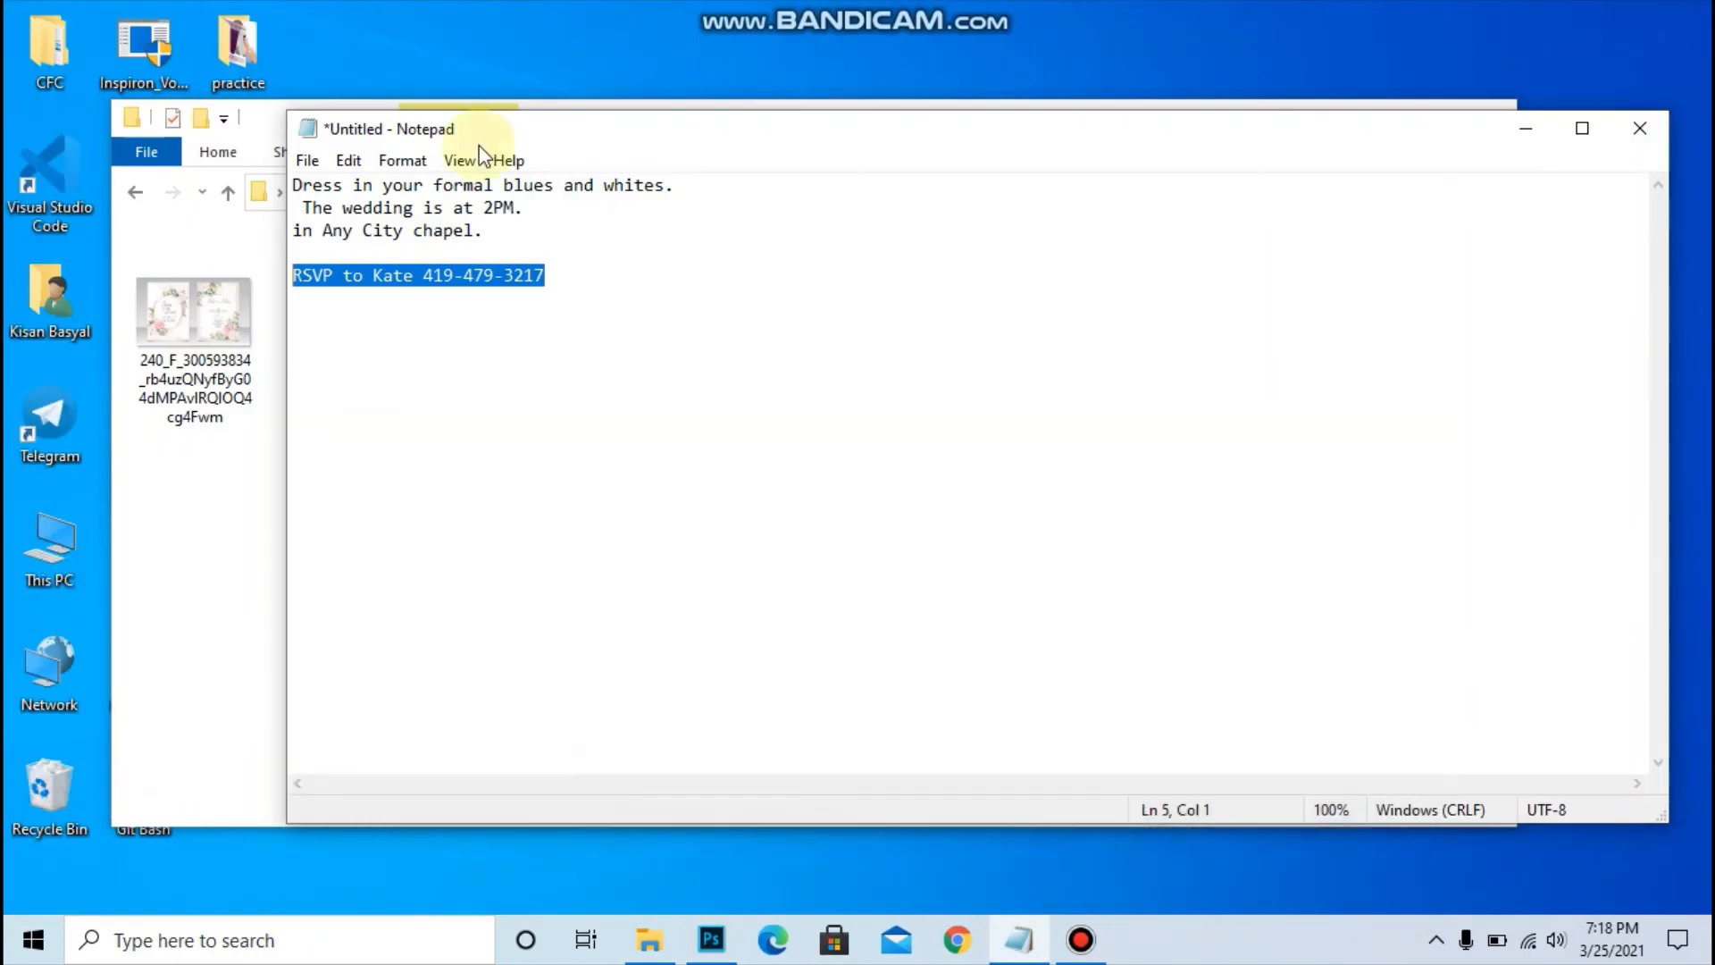
pyautogui.click(1638, 129)
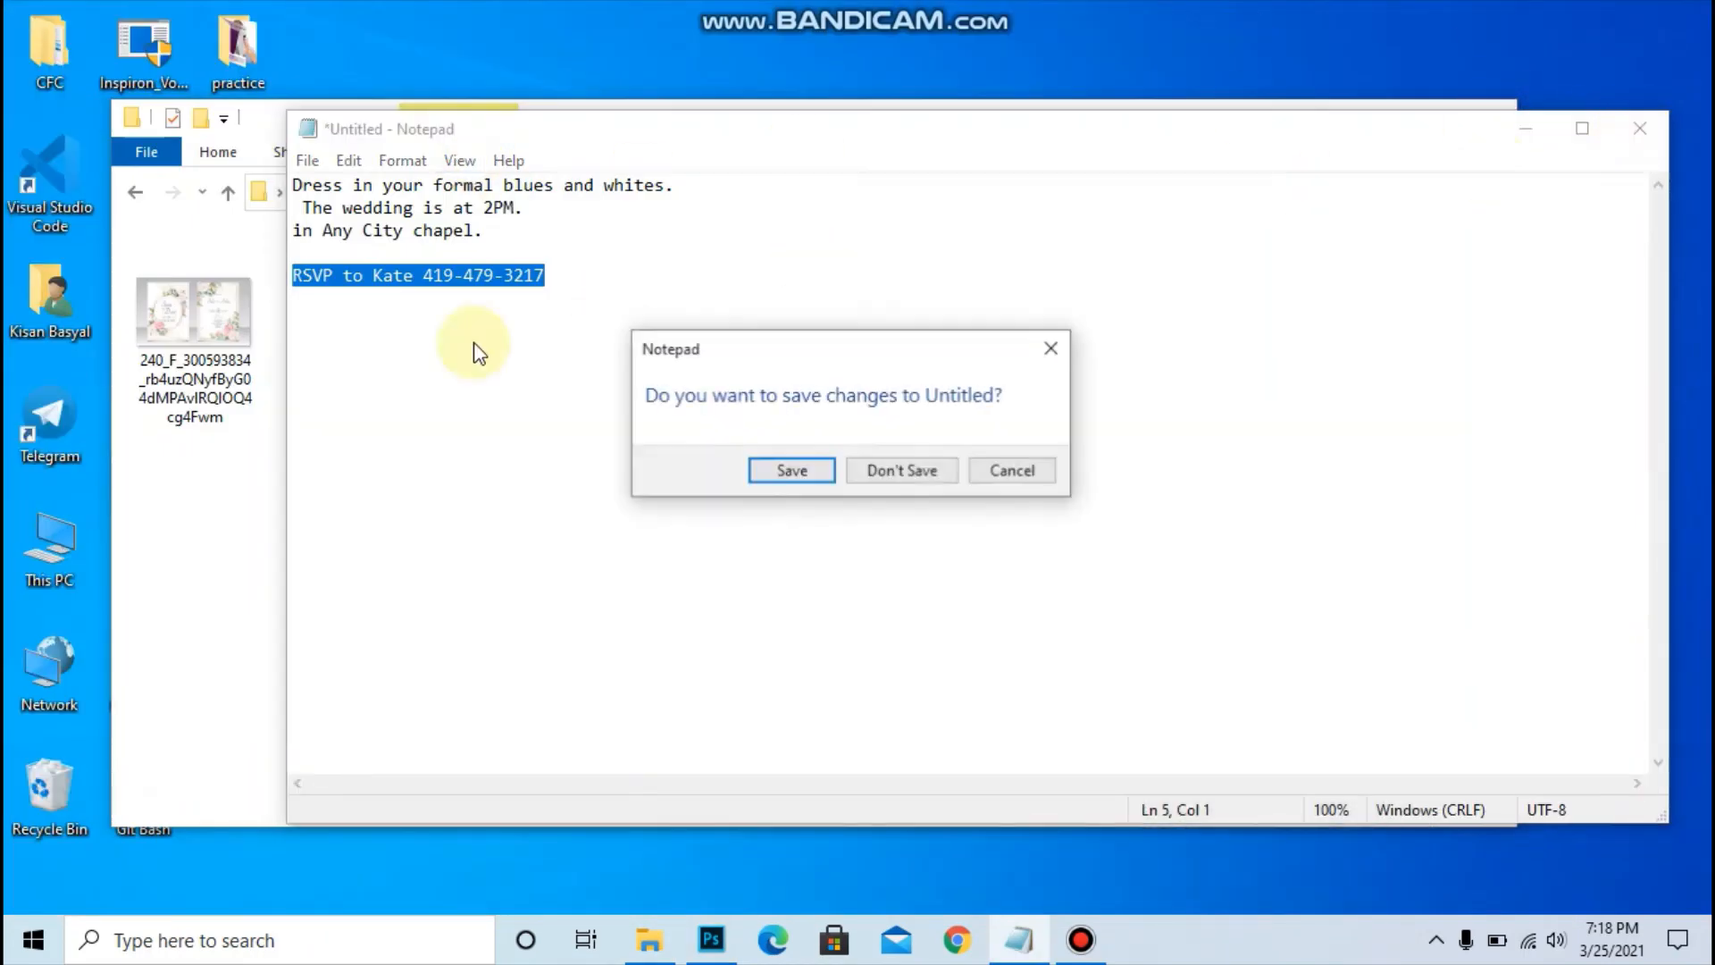
pyautogui.click(880, 472)
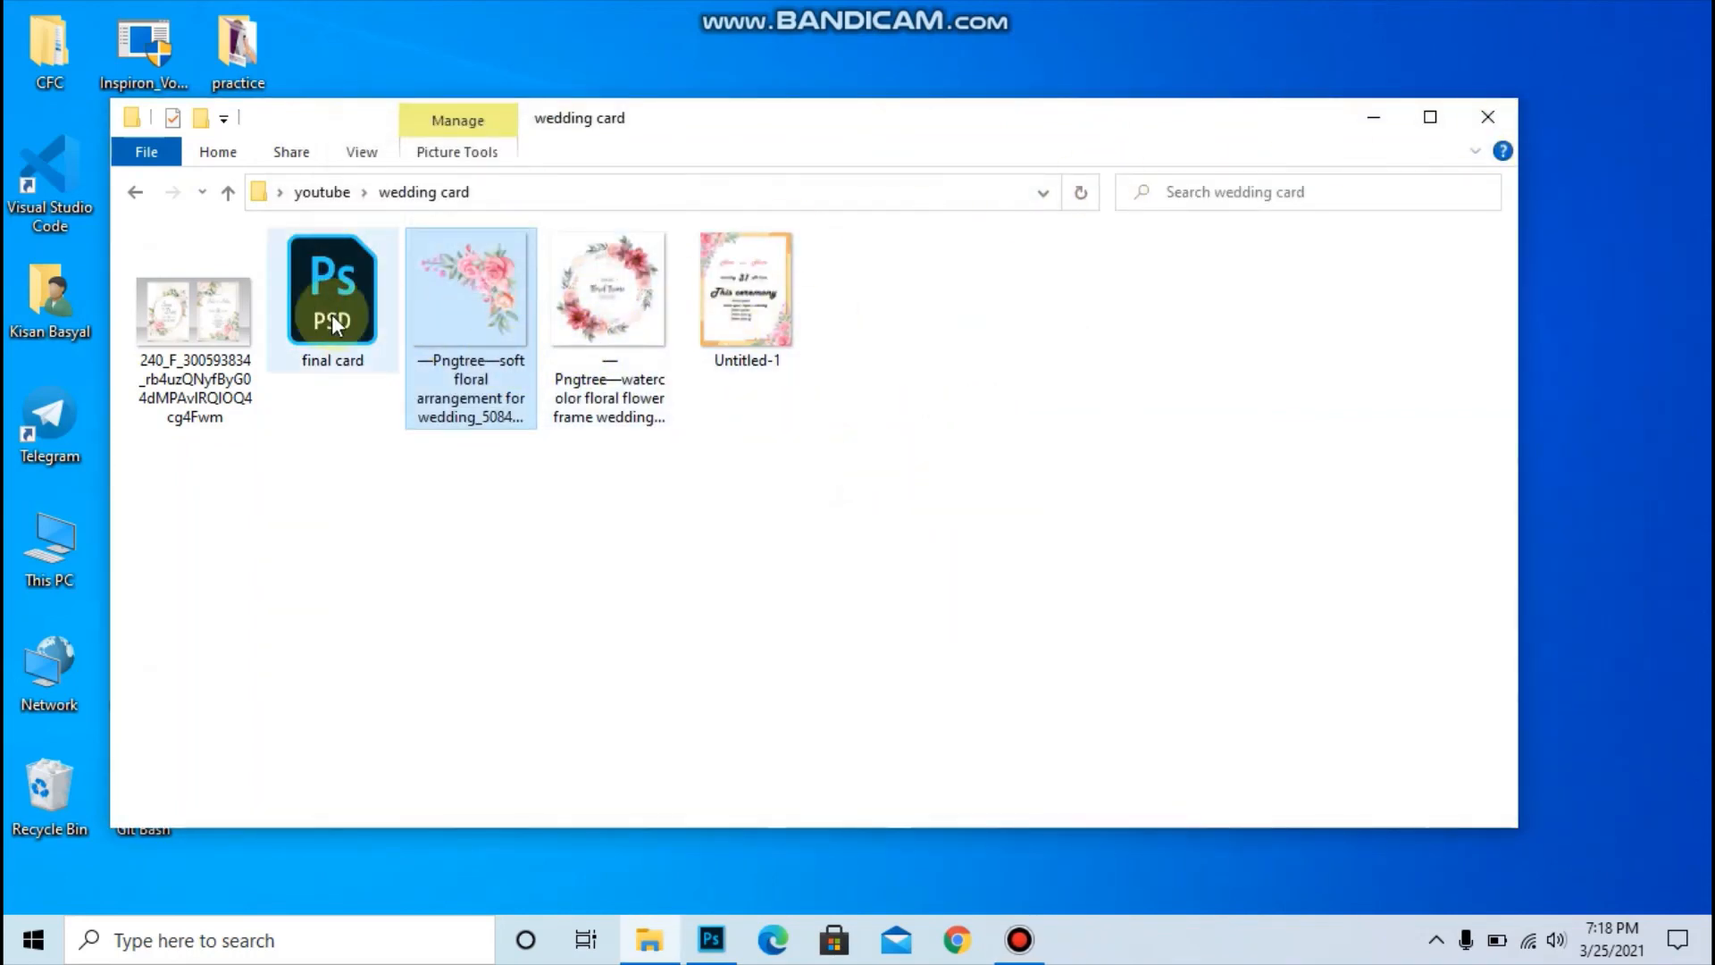
pyautogui.click(1482, 129)
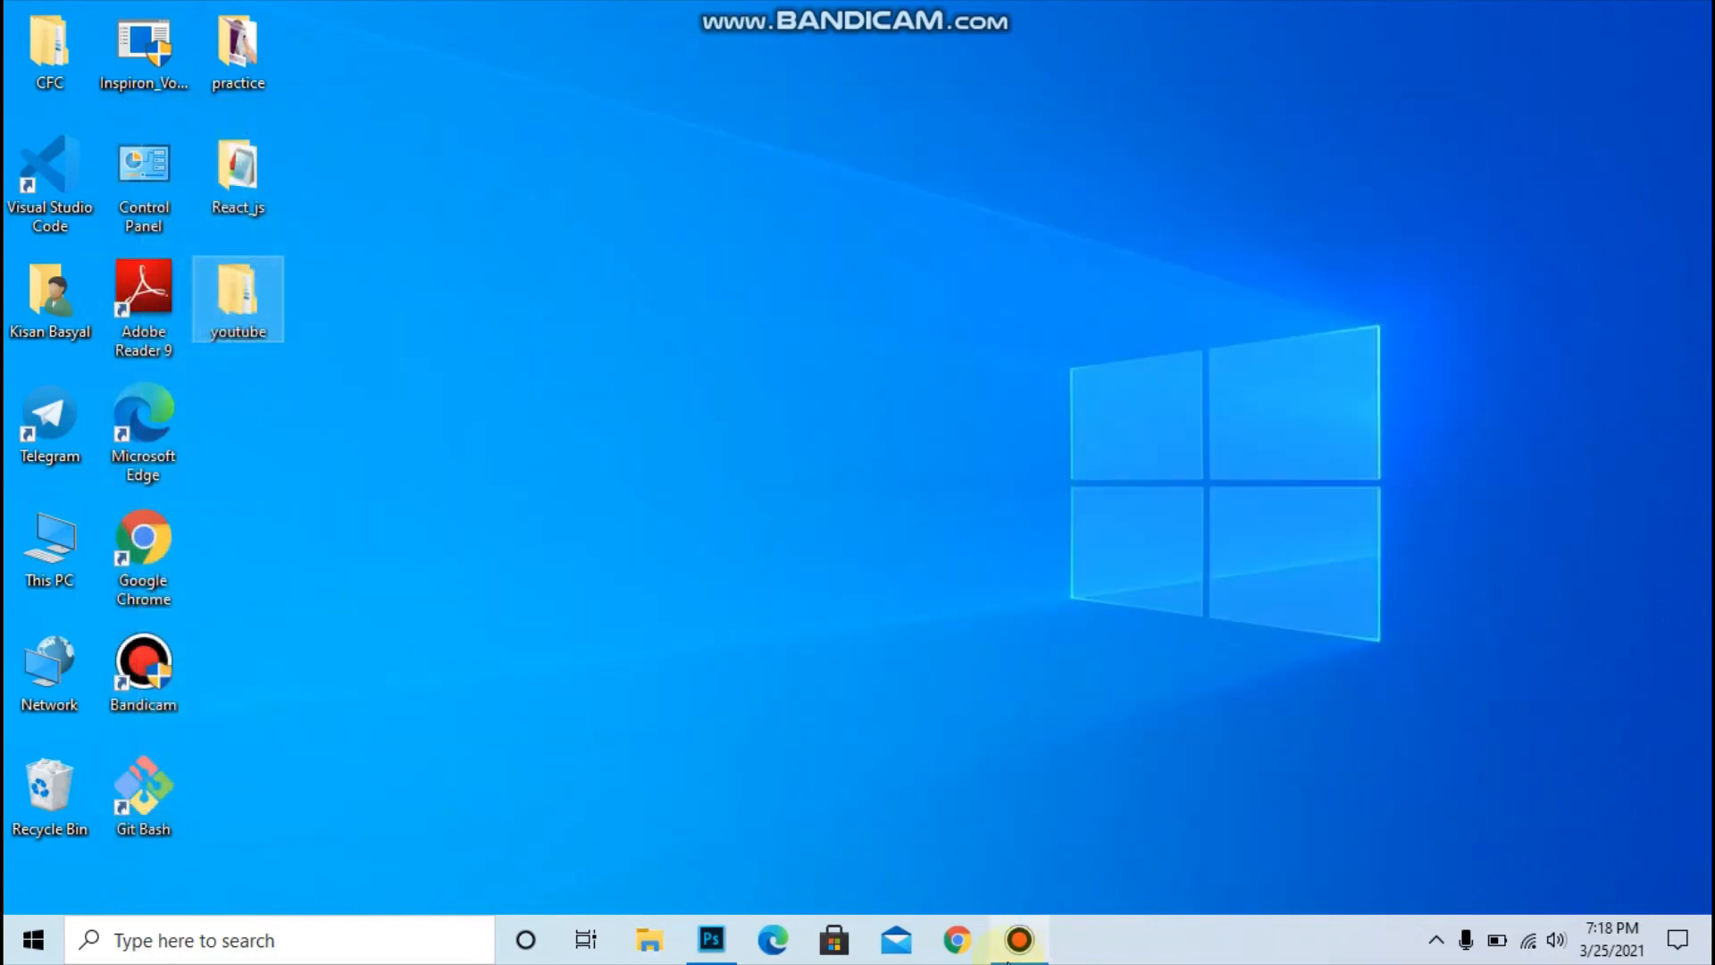
# Step: Switch back to Photoshop and export the card as a JPG named "final card" into the wedding card folder
pyautogui.click(715, 940)
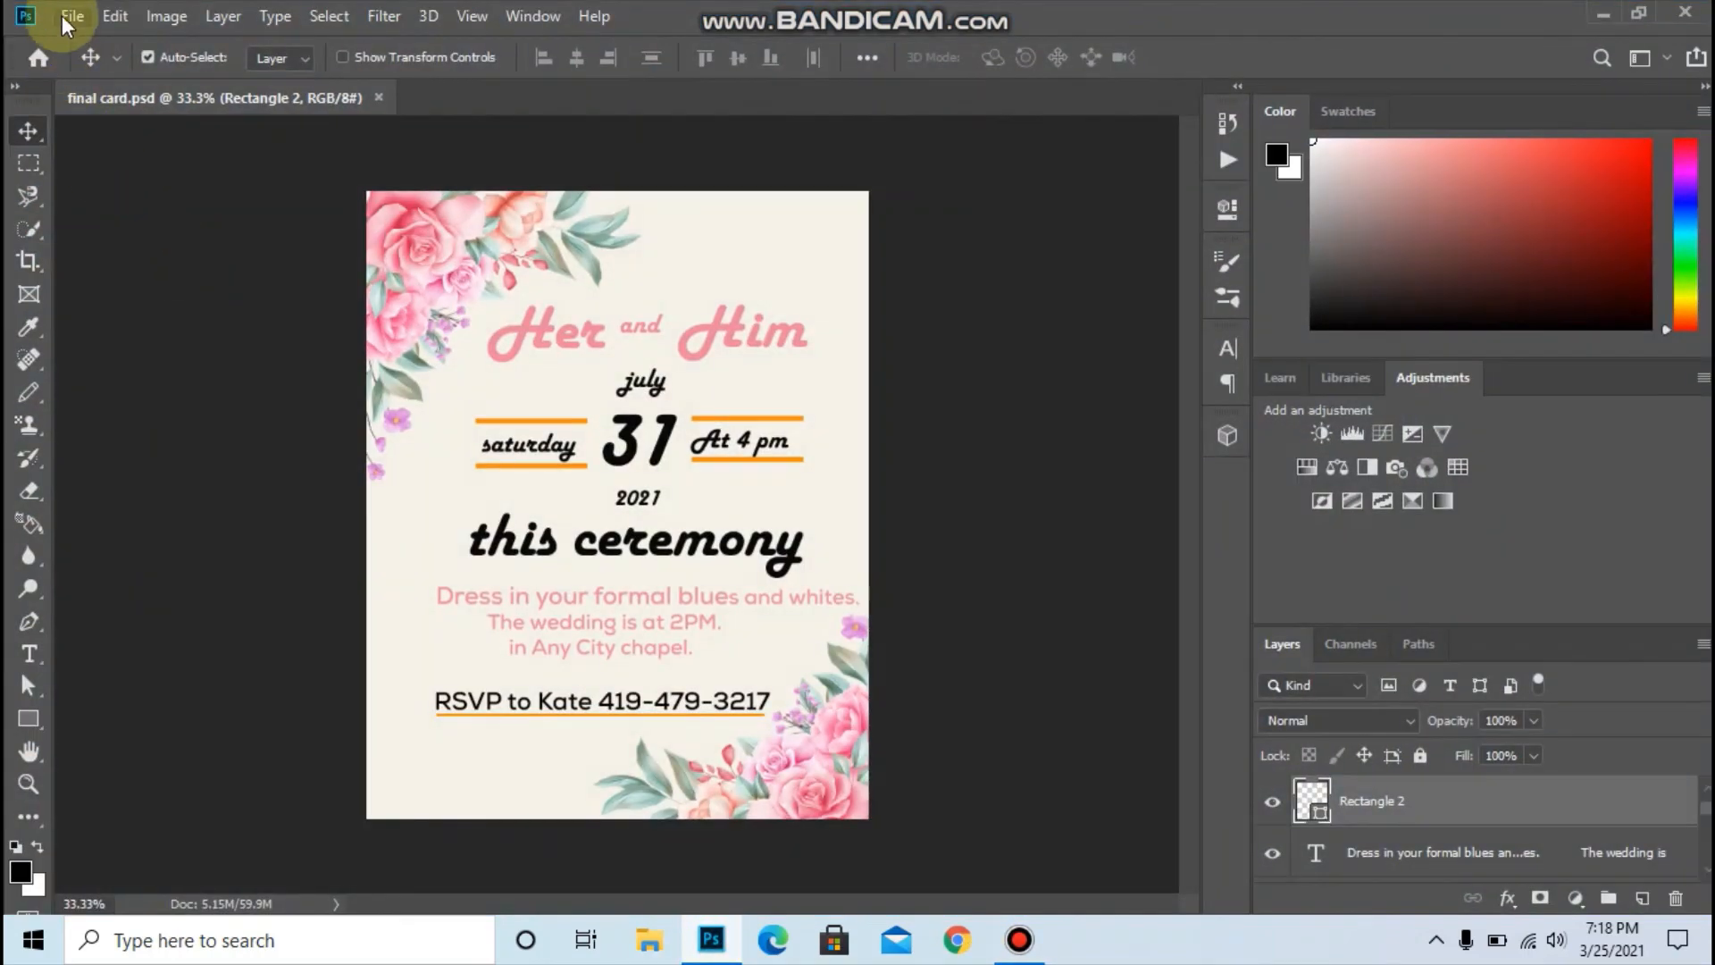
pyautogui.click(68, 16)
pyautogui.moveTo(116, 358)
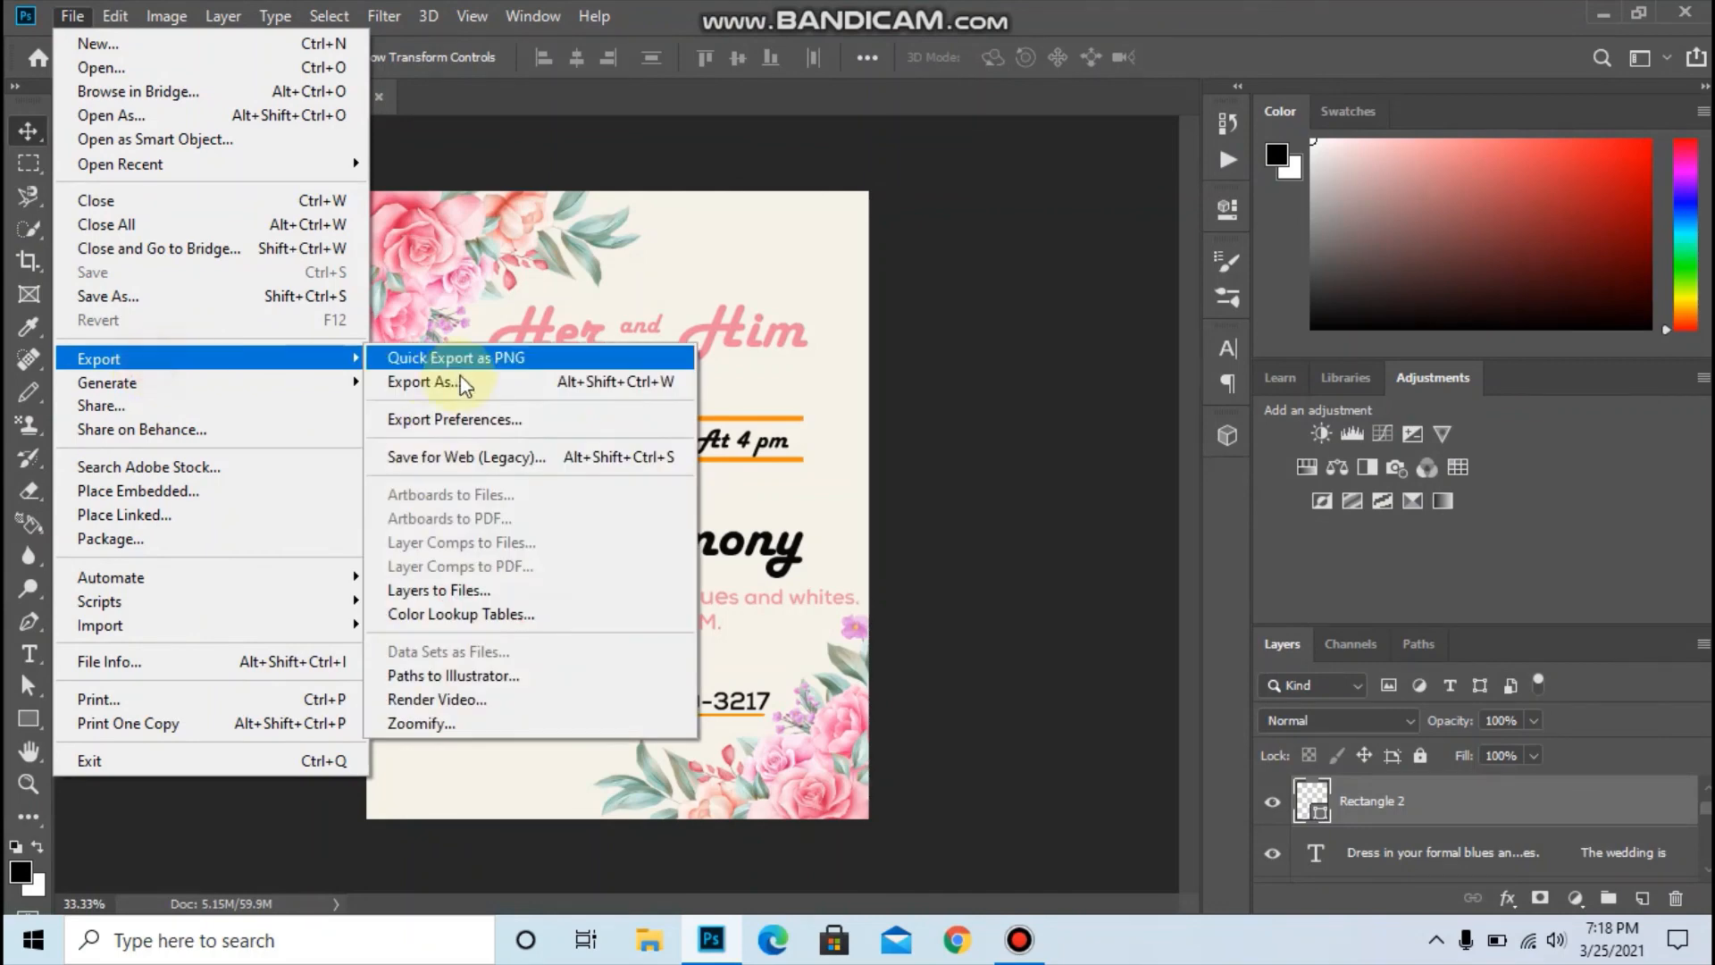
pyautogui.click(466, 384)
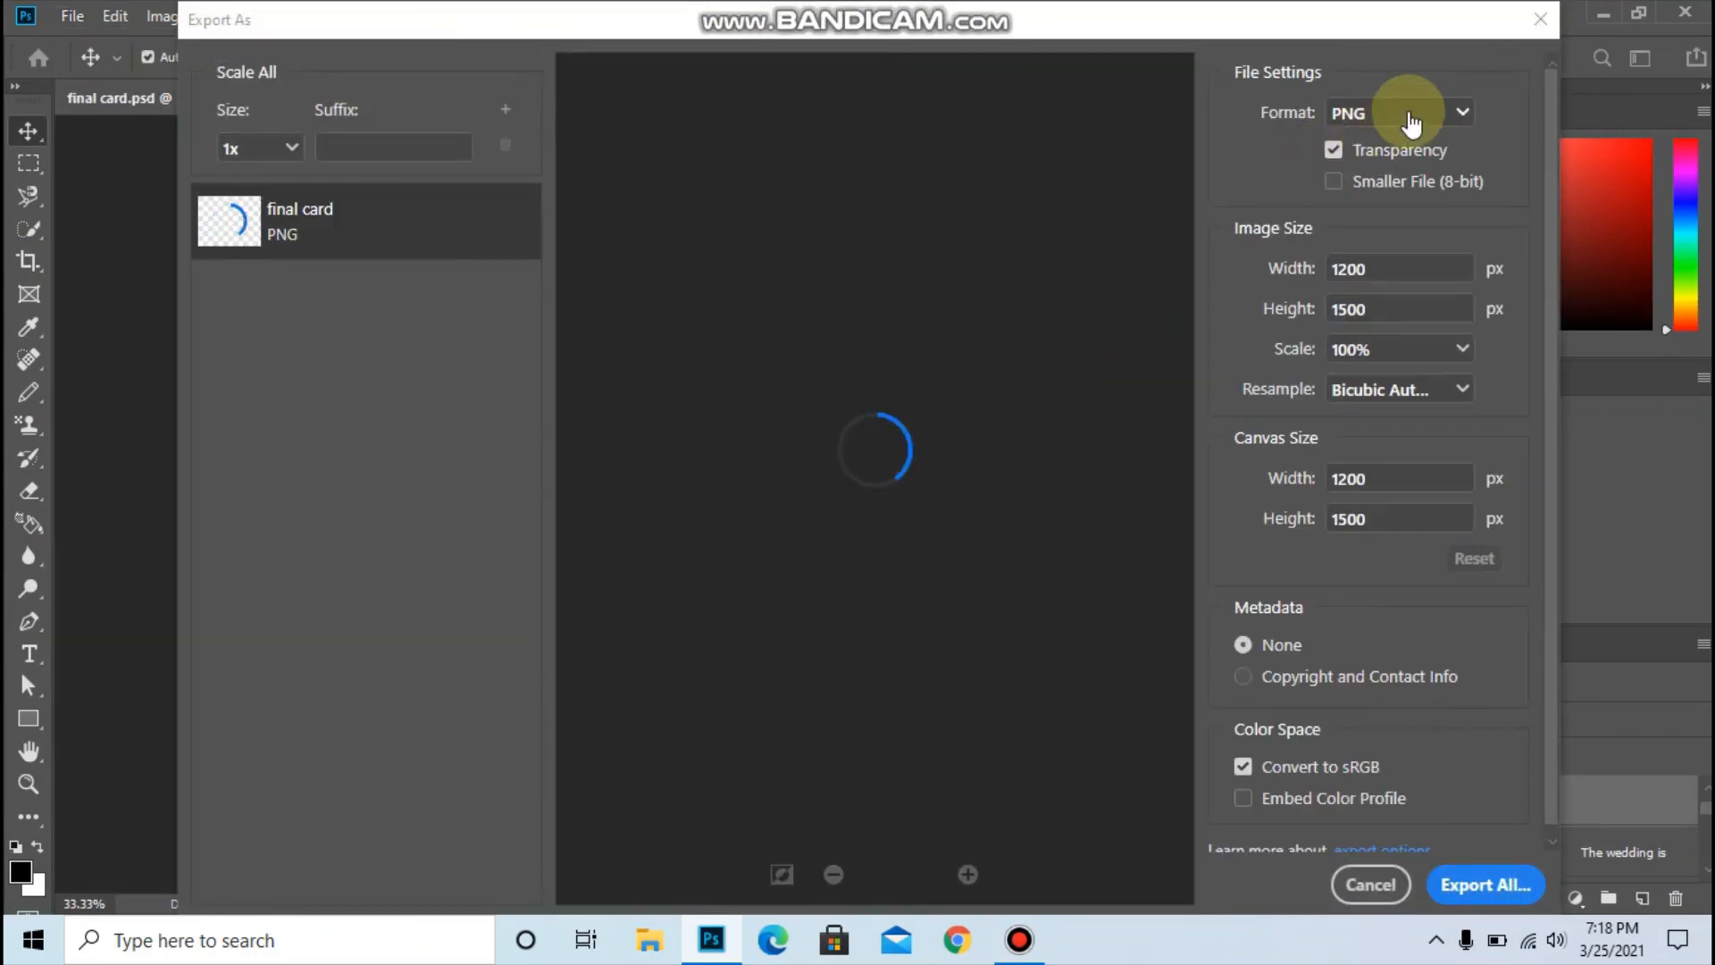
pyautogui.click(1404, 115)
pyautogui.click(1387, 182)
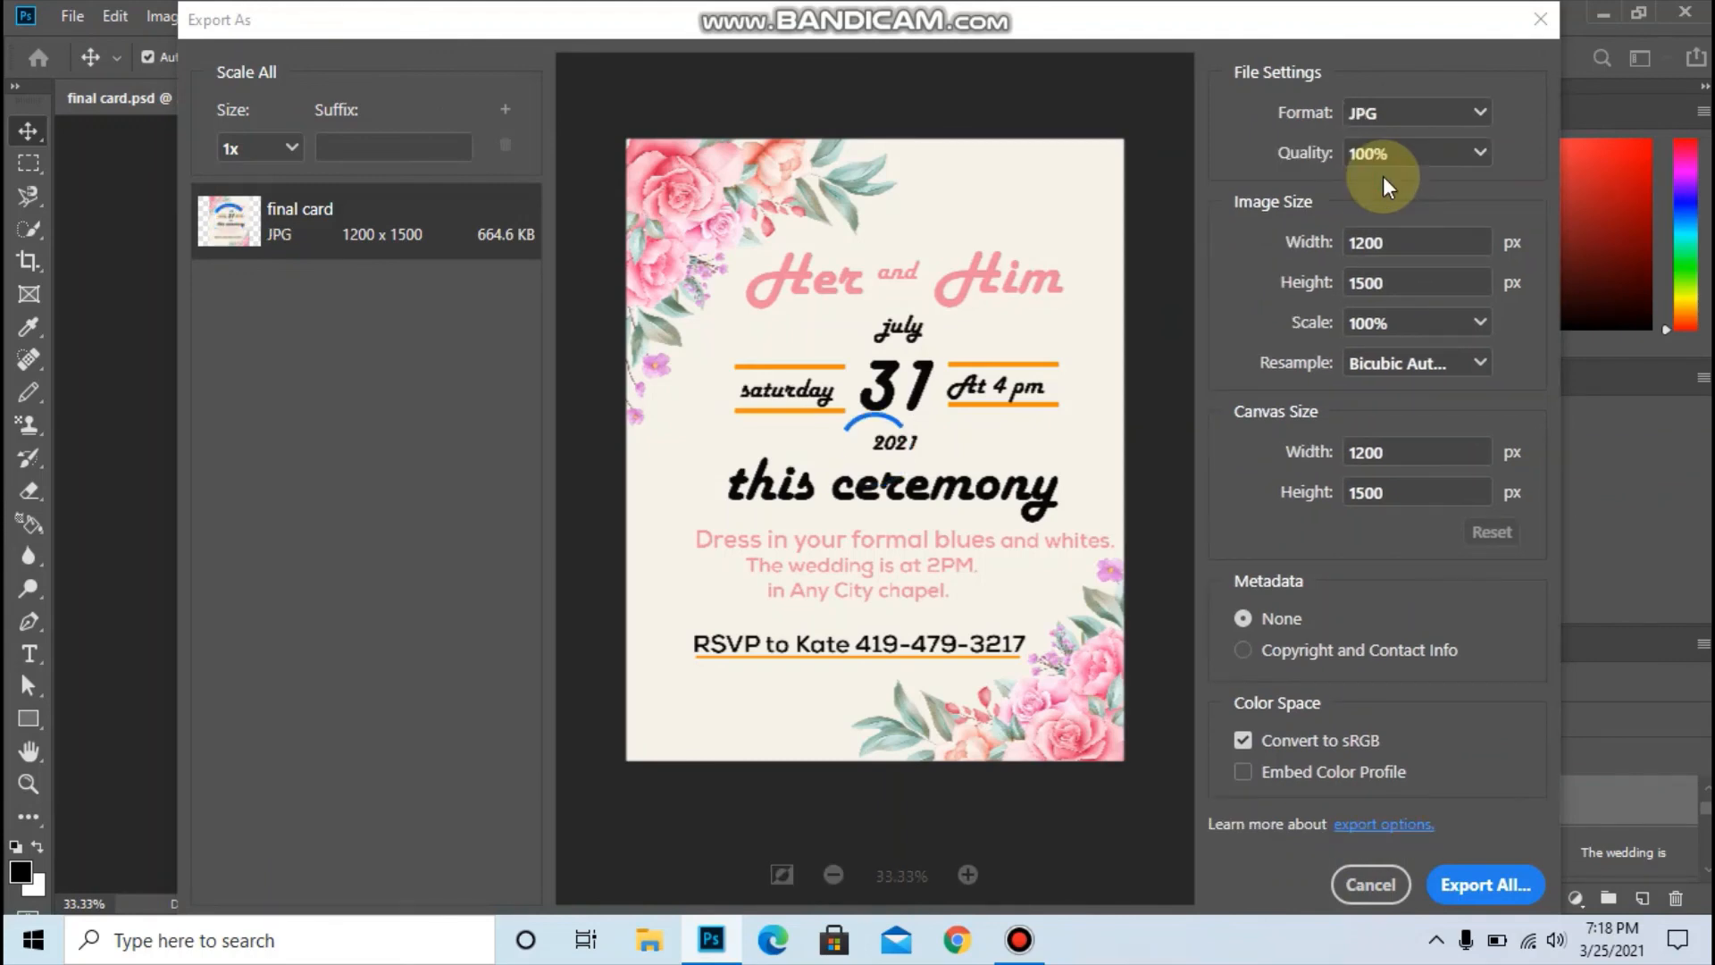
pyautogui.click(1462, 884)
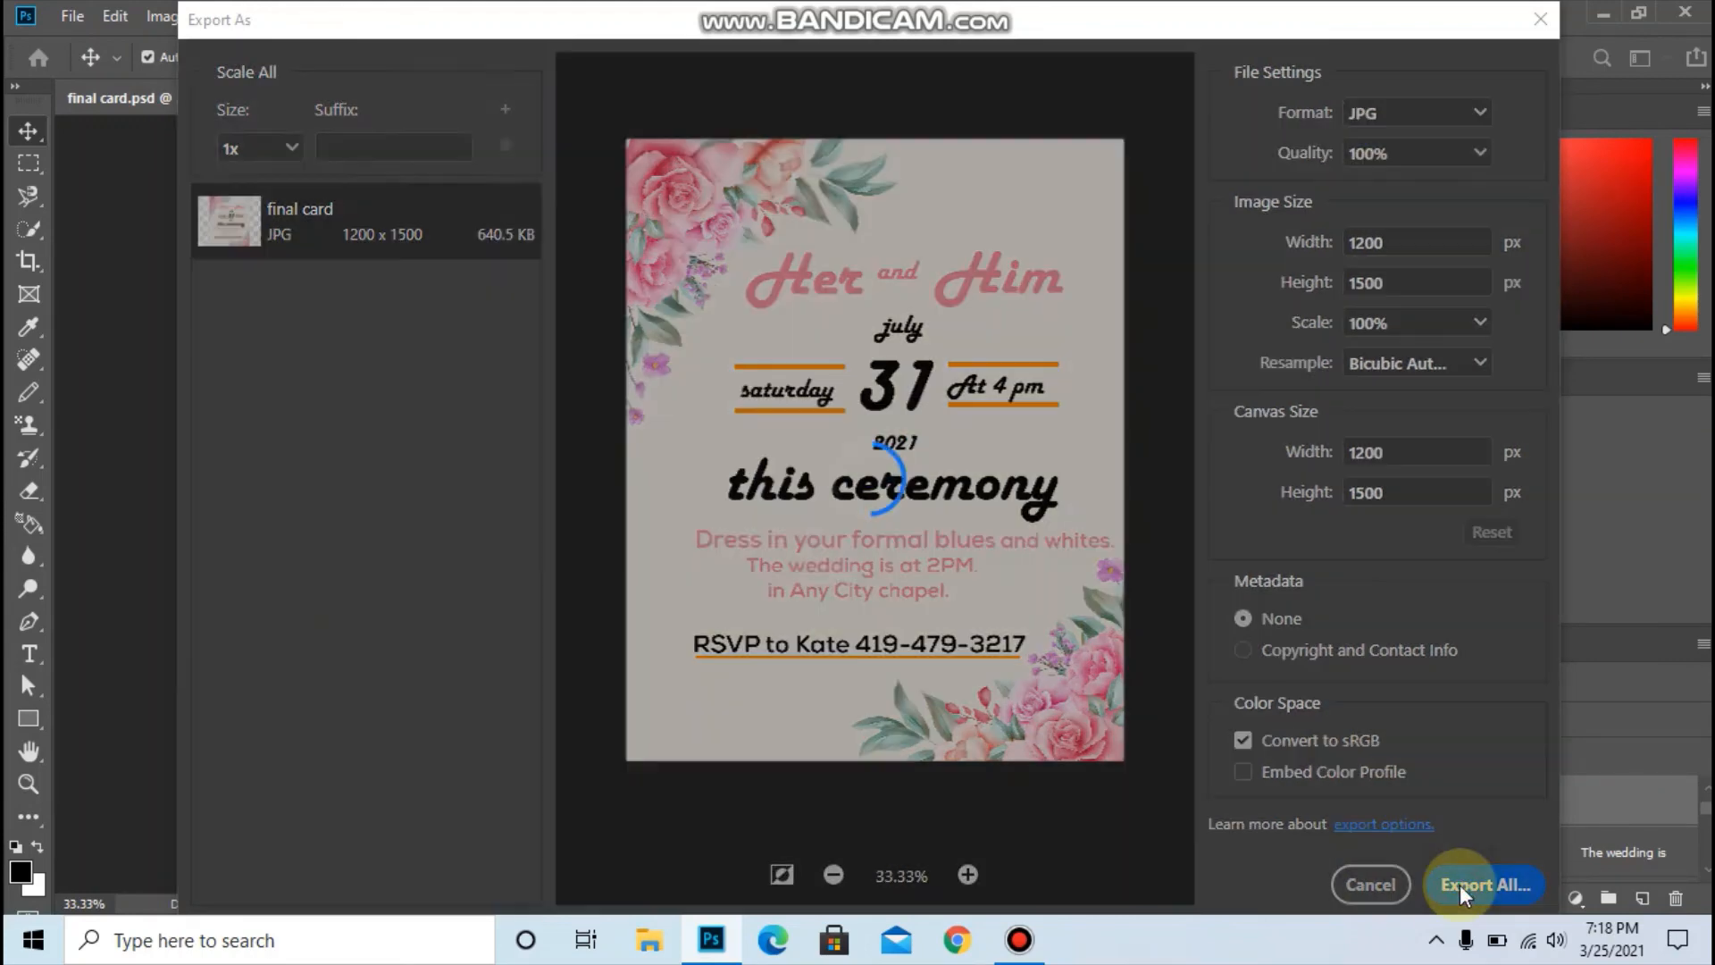
pyautogui.click(649, 561)
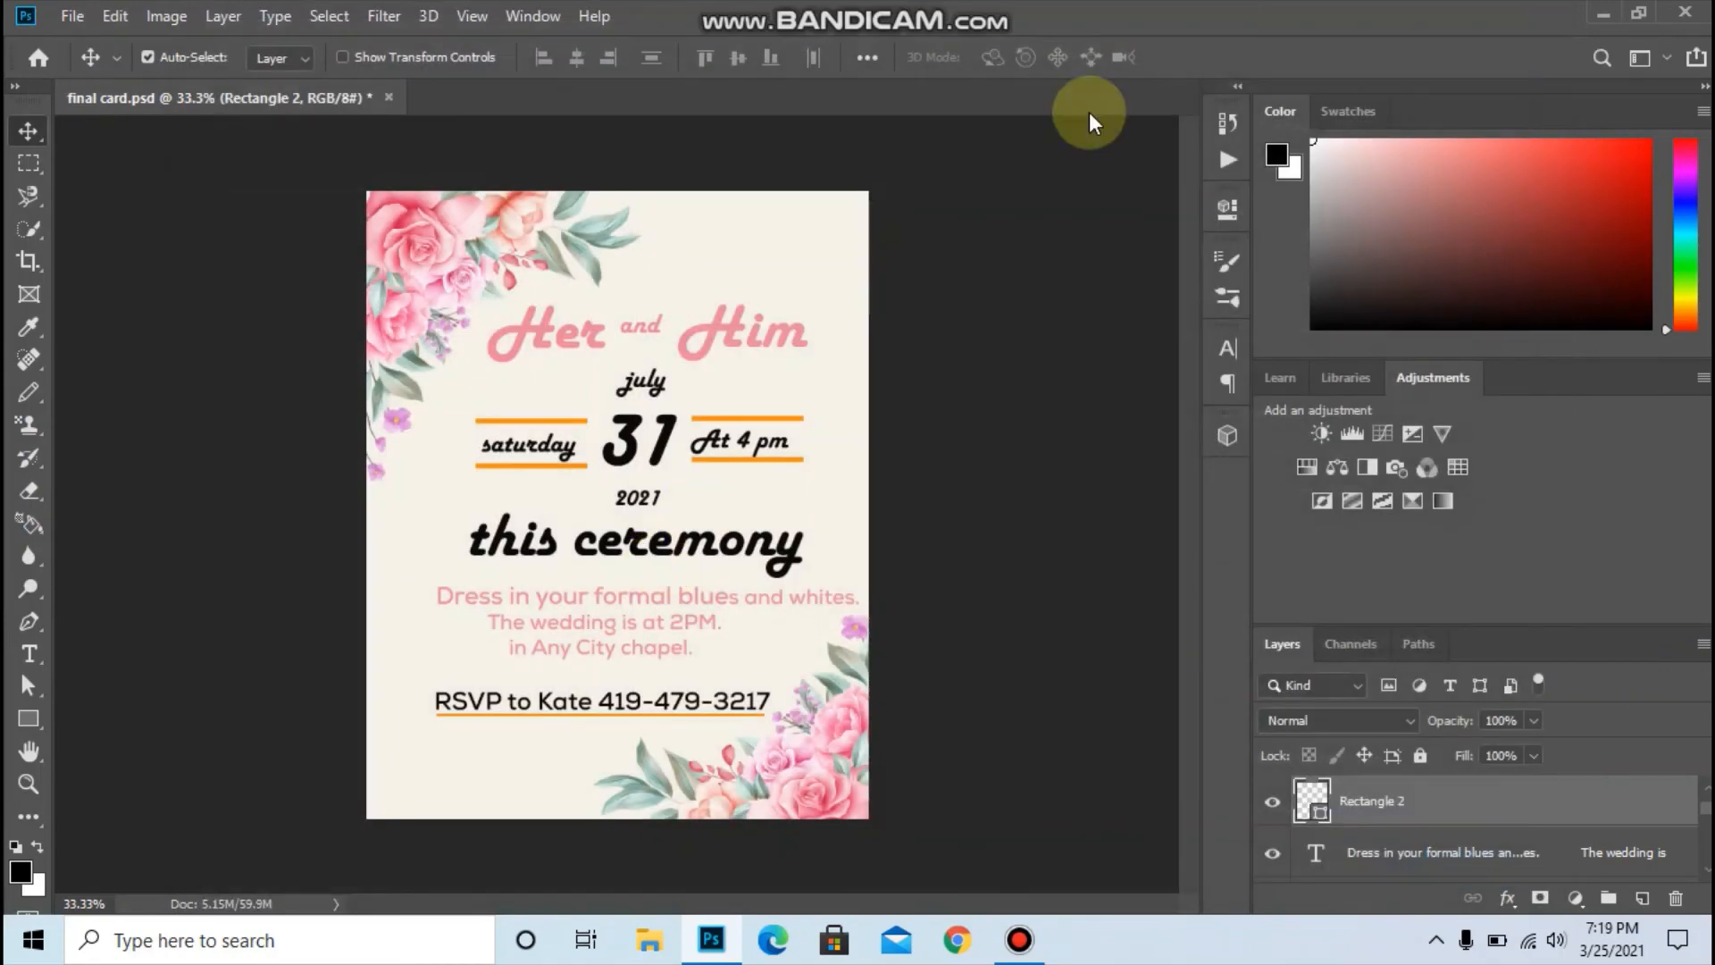
# Step: Quit Photoshop without saving changes to the final card document
pyautogui.click(1685, 13)
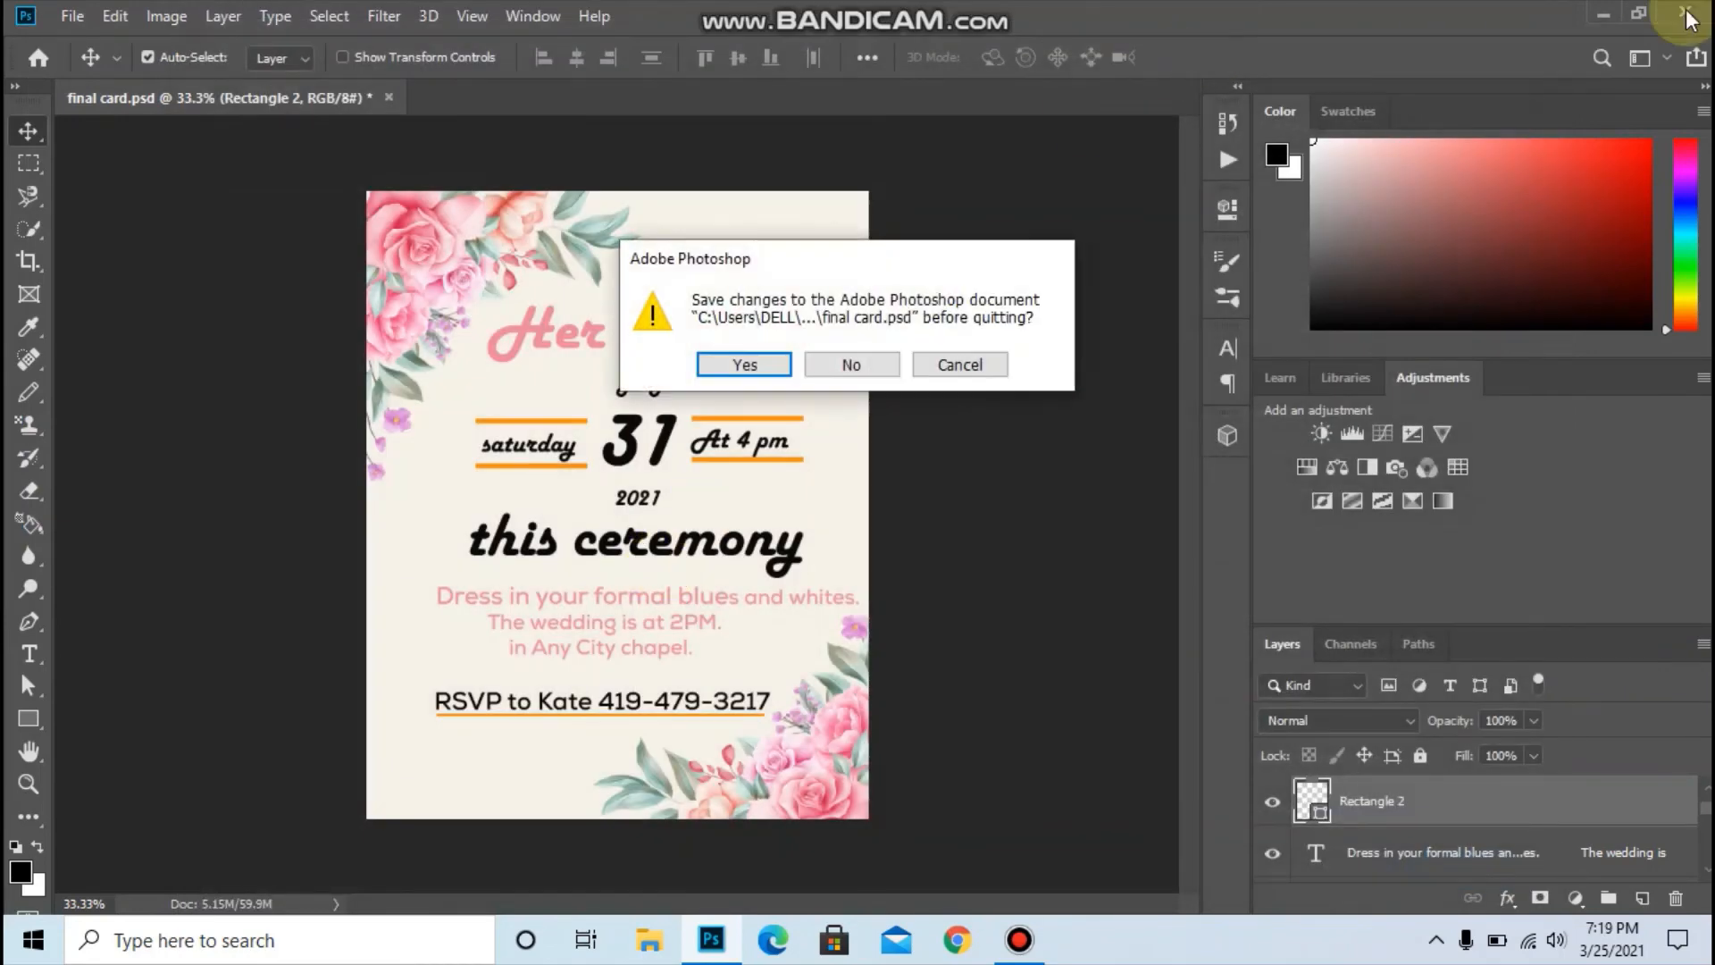
pyautogui.click(820, 371)
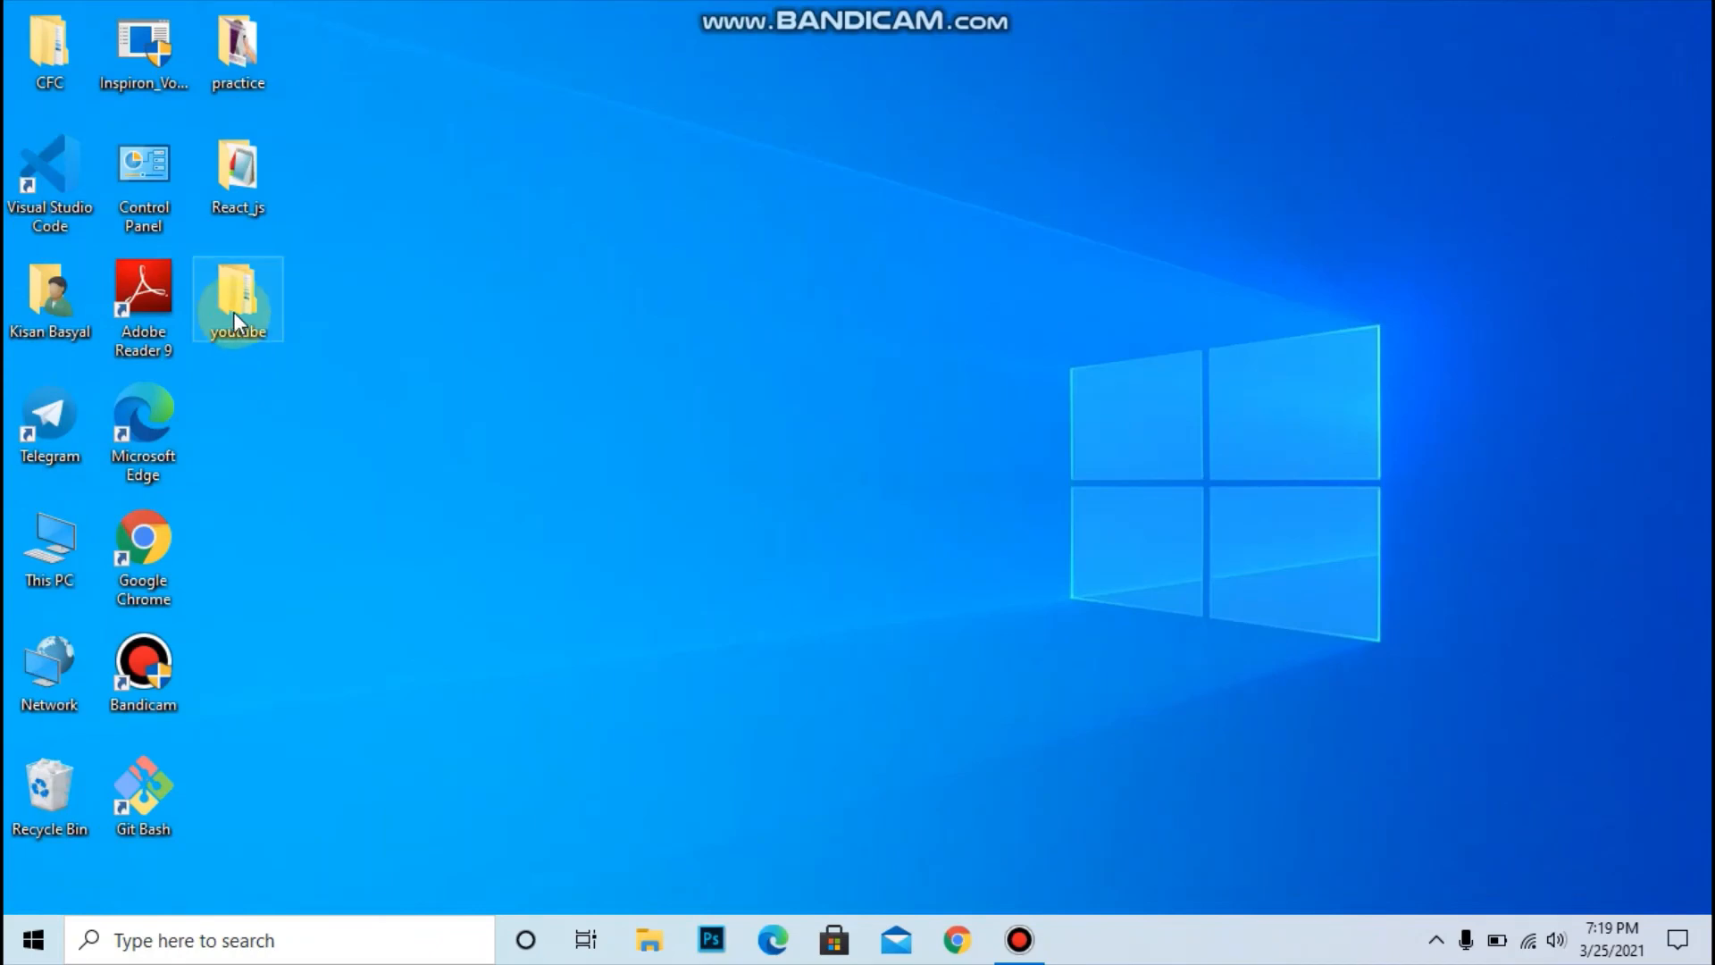
# Step: Open the exported final card JPG from the wedding card folder inside youtube to view the finished design
pyautogui.doubleClick(233, 313)
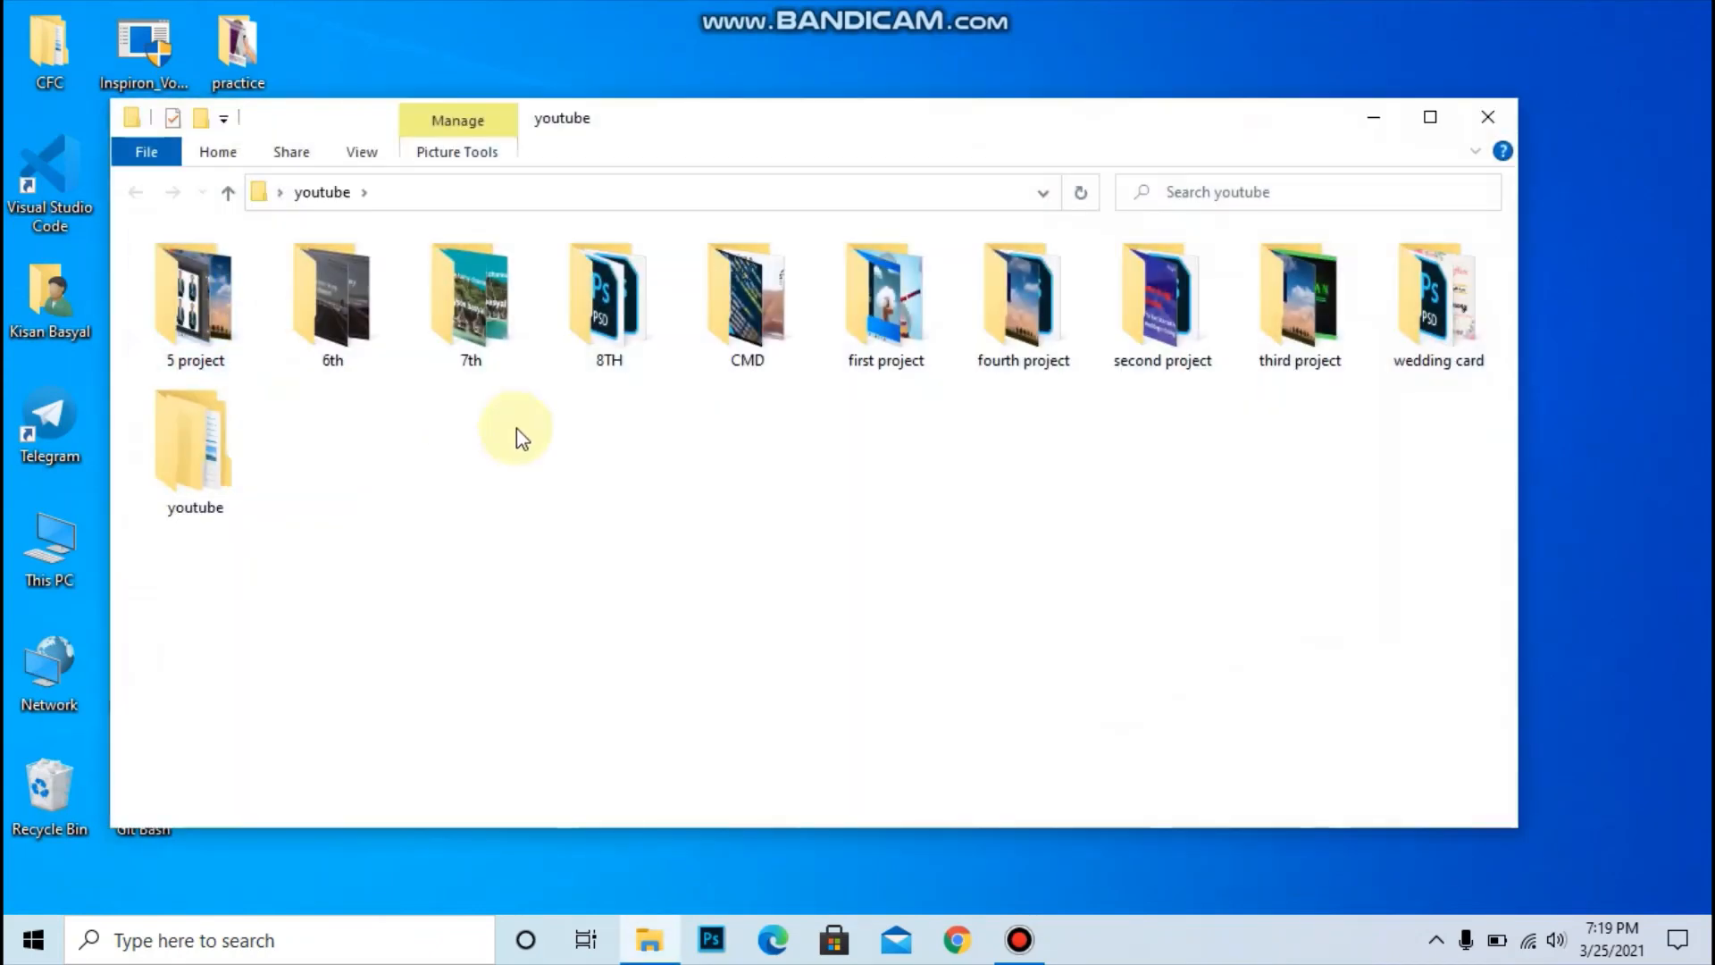
pyautogui.doubleClick(1413, 325)
pyautogui.click(315, 343)
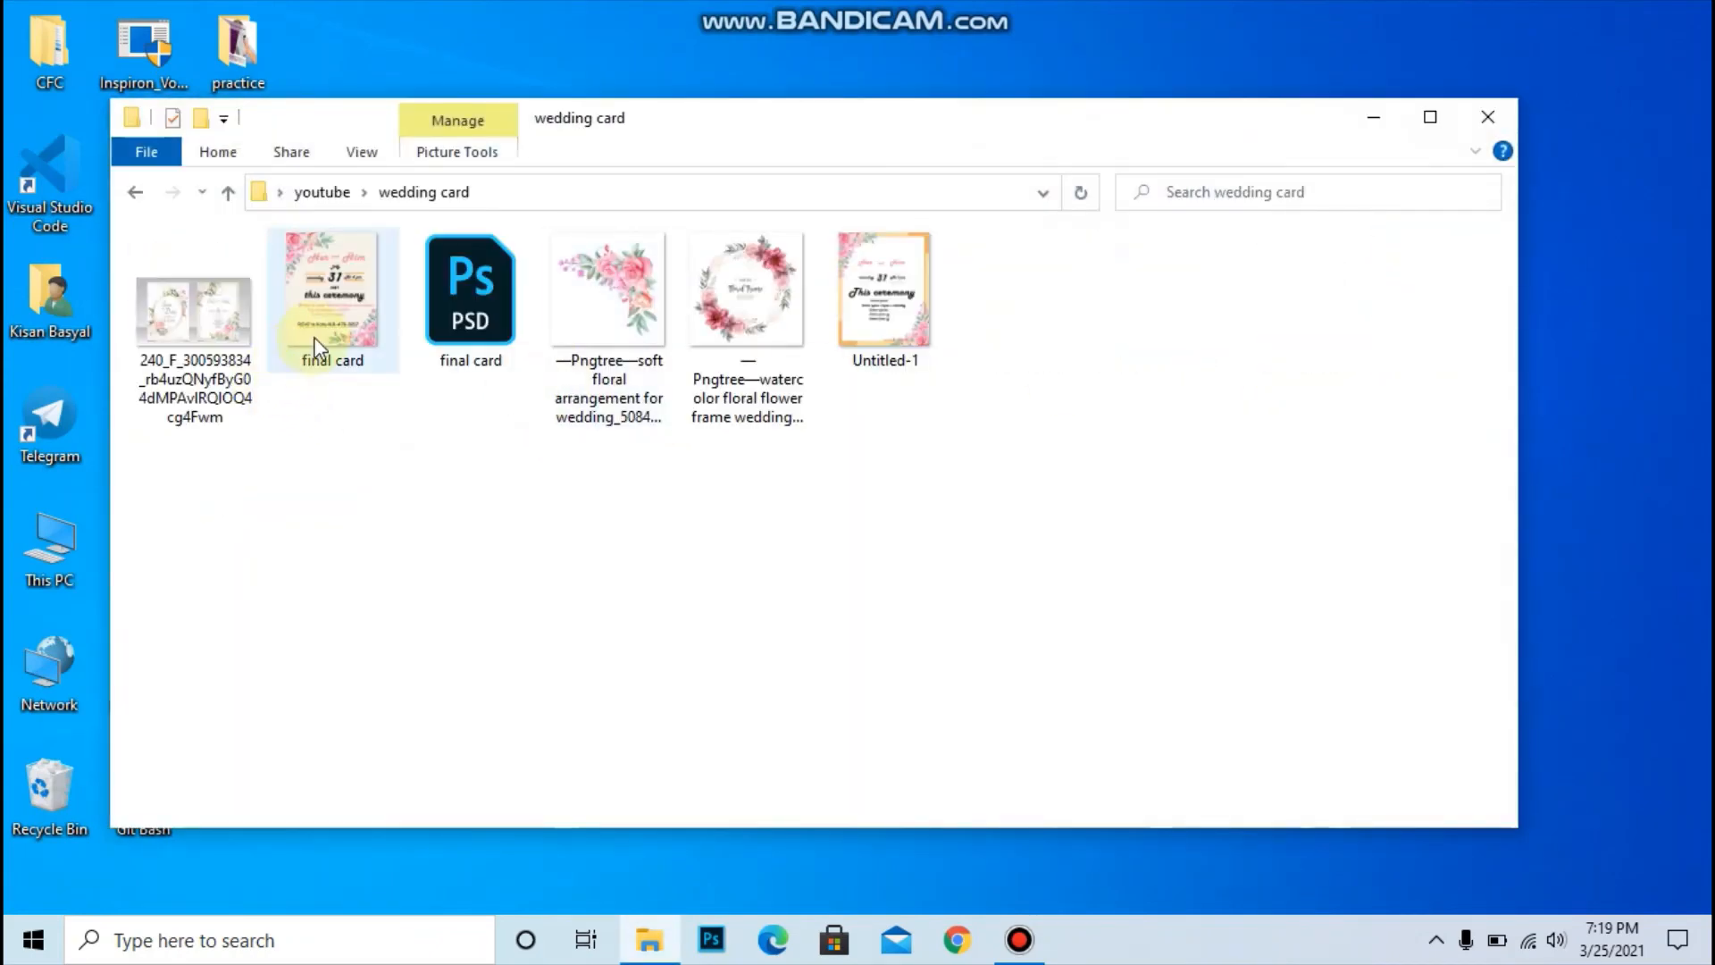
pyautogui.doubleClick(314, 339)
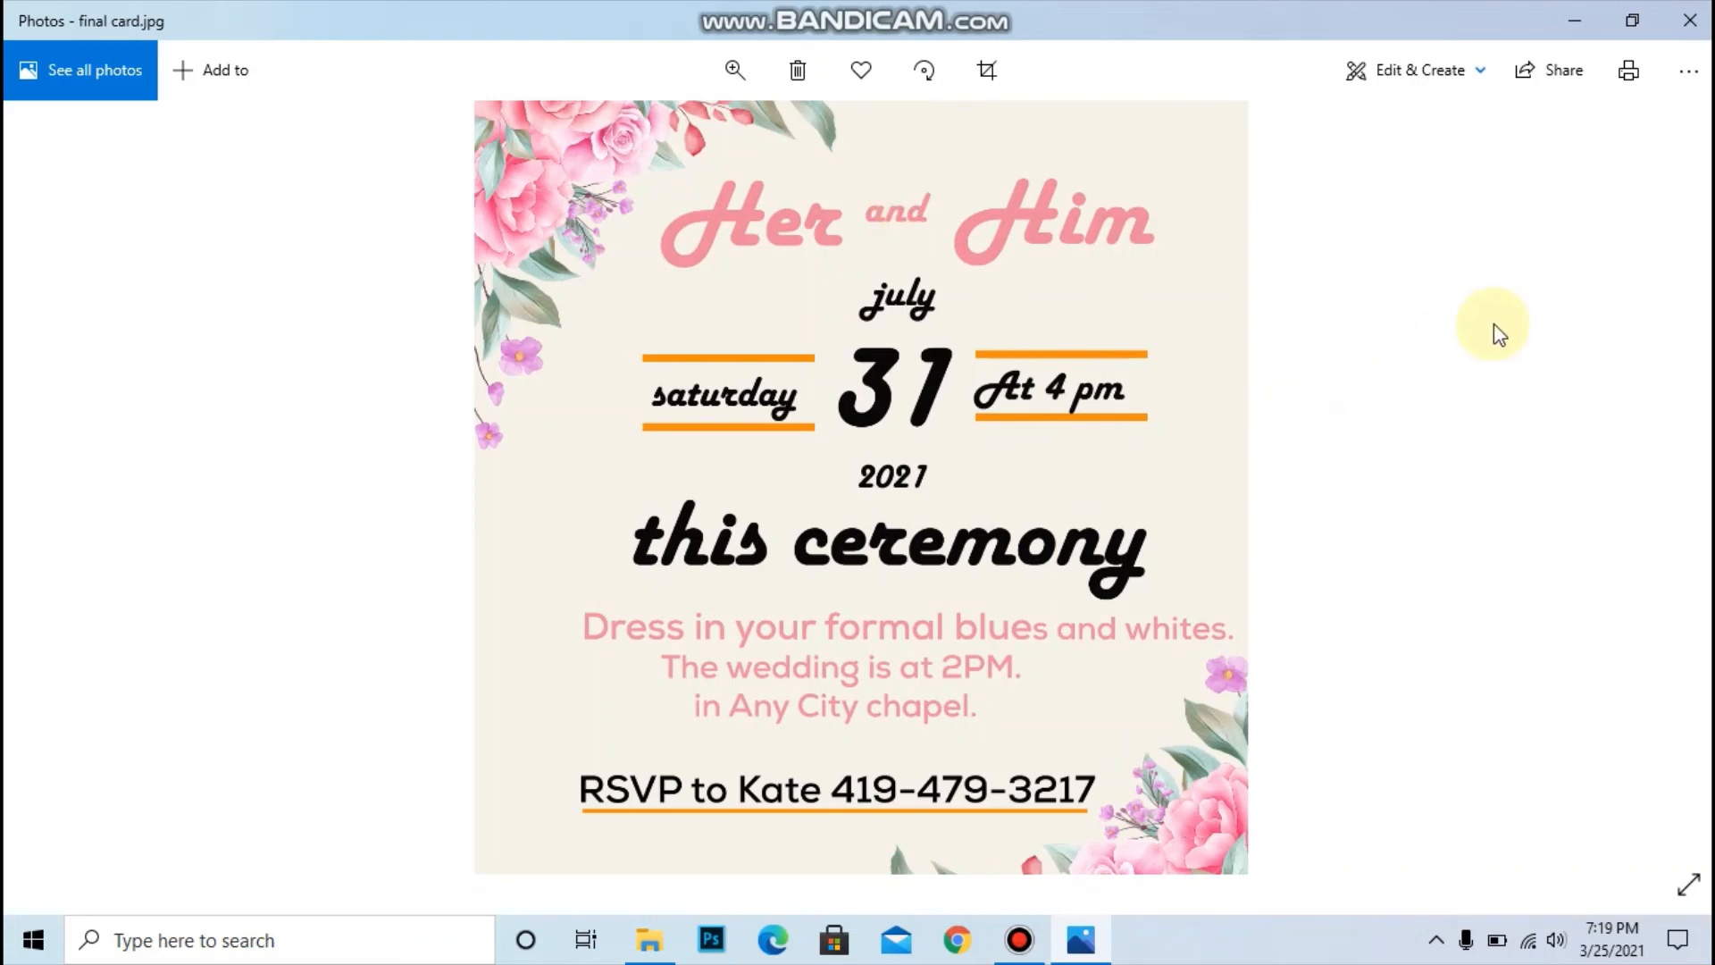
pyautogui.click(1018, 939)
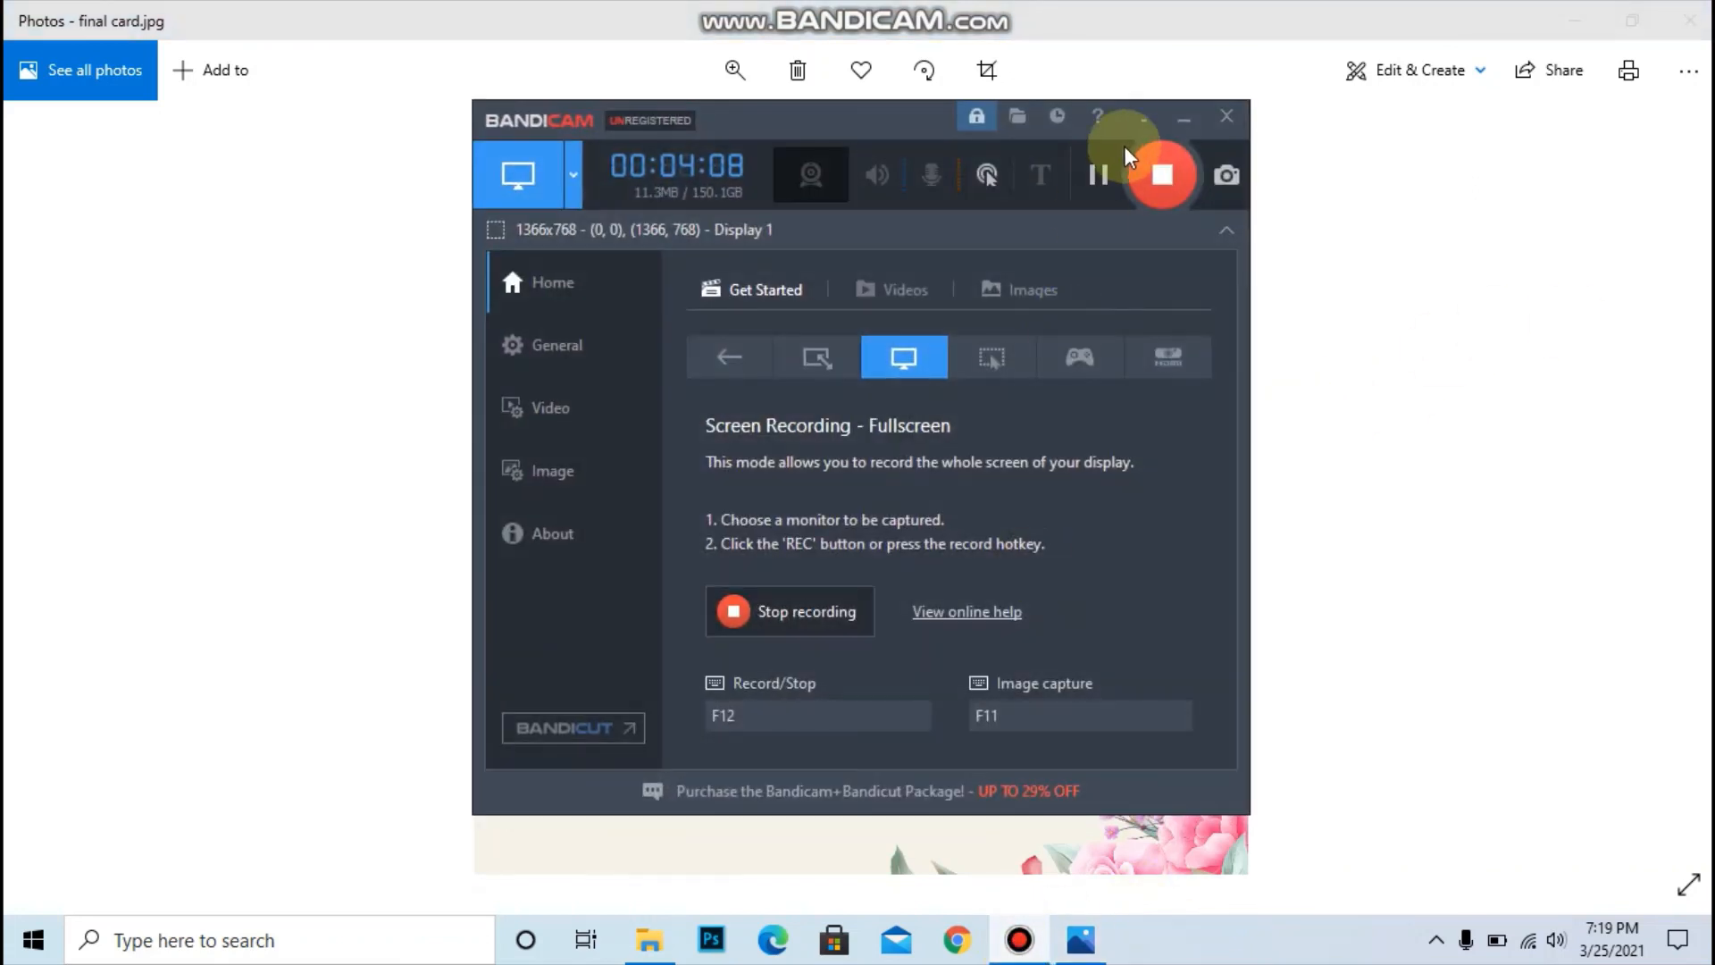